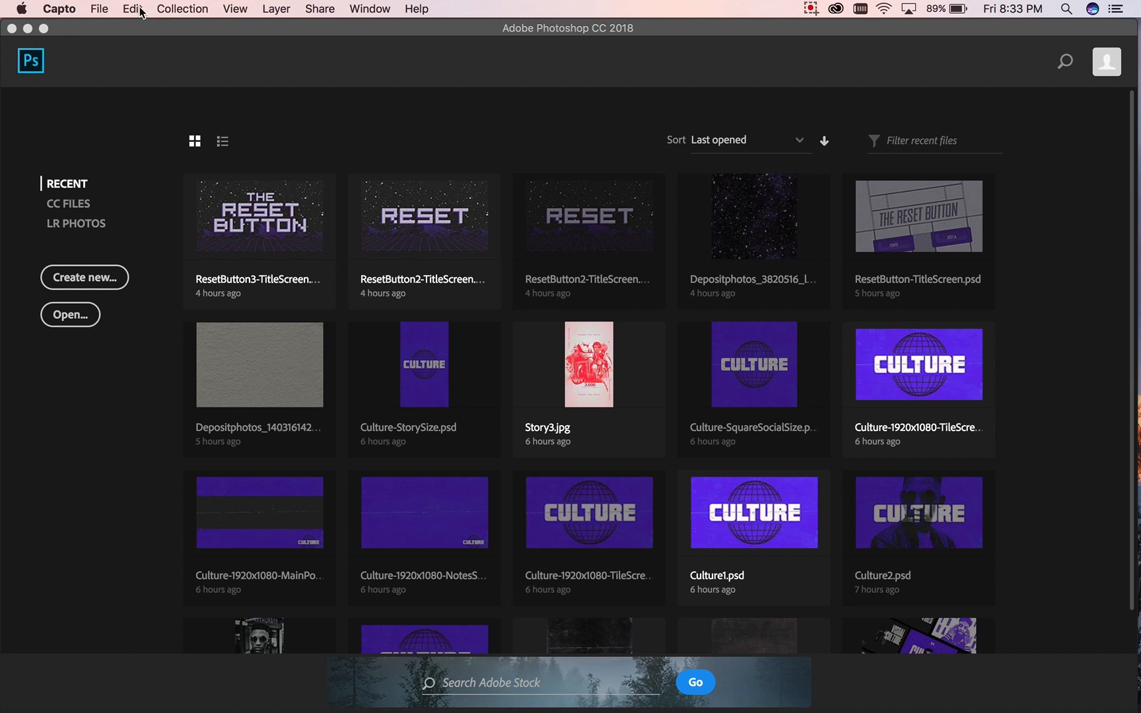
- Create a new Photoshop document 2000 pixels wide and 2000 pixels high
click(106, 8)
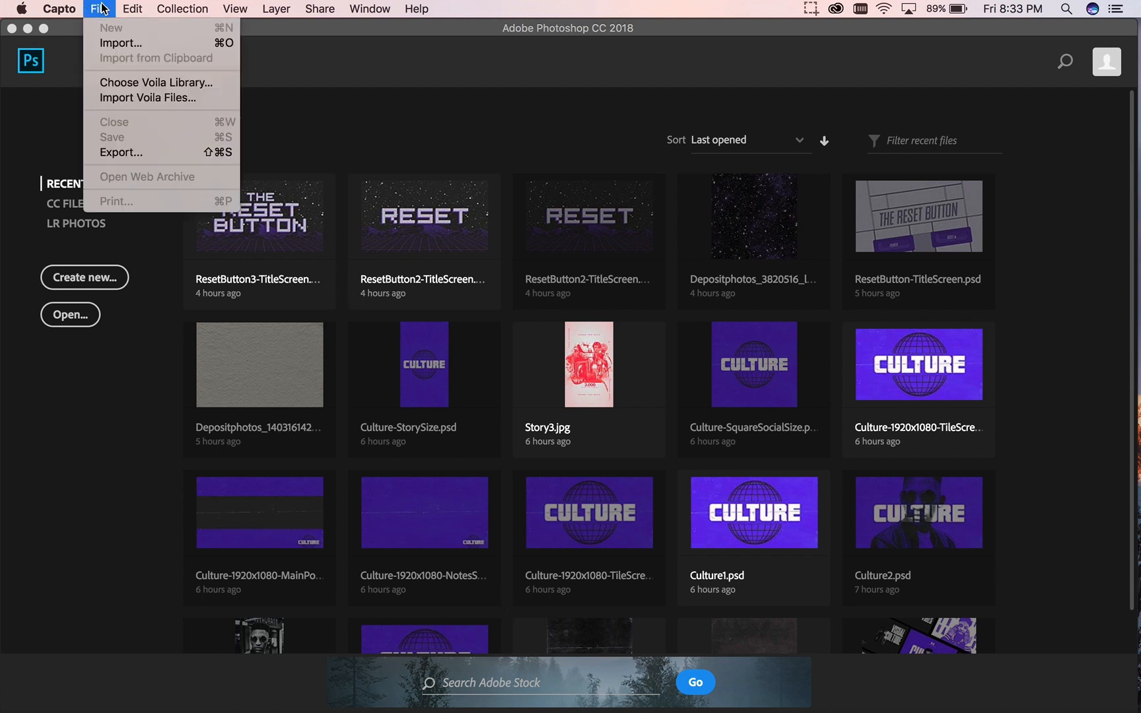
click(90, 441)
mouse_move(5, 202)
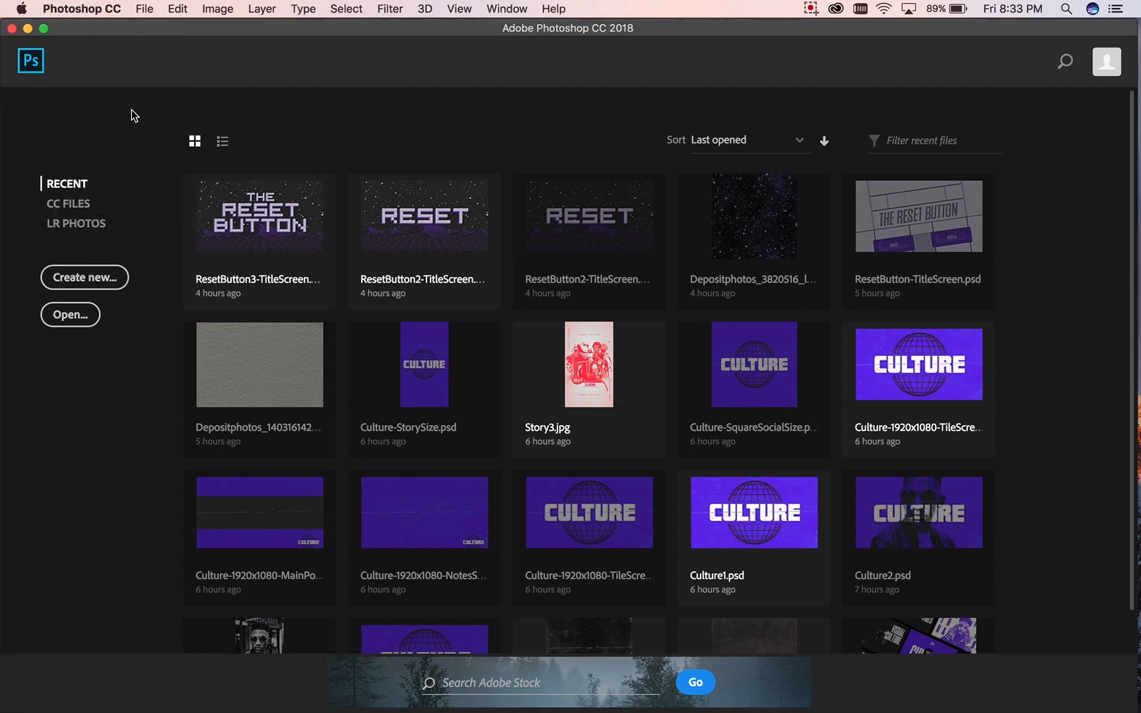
click(144, 10)
click(158, 31)
click(144, 8)
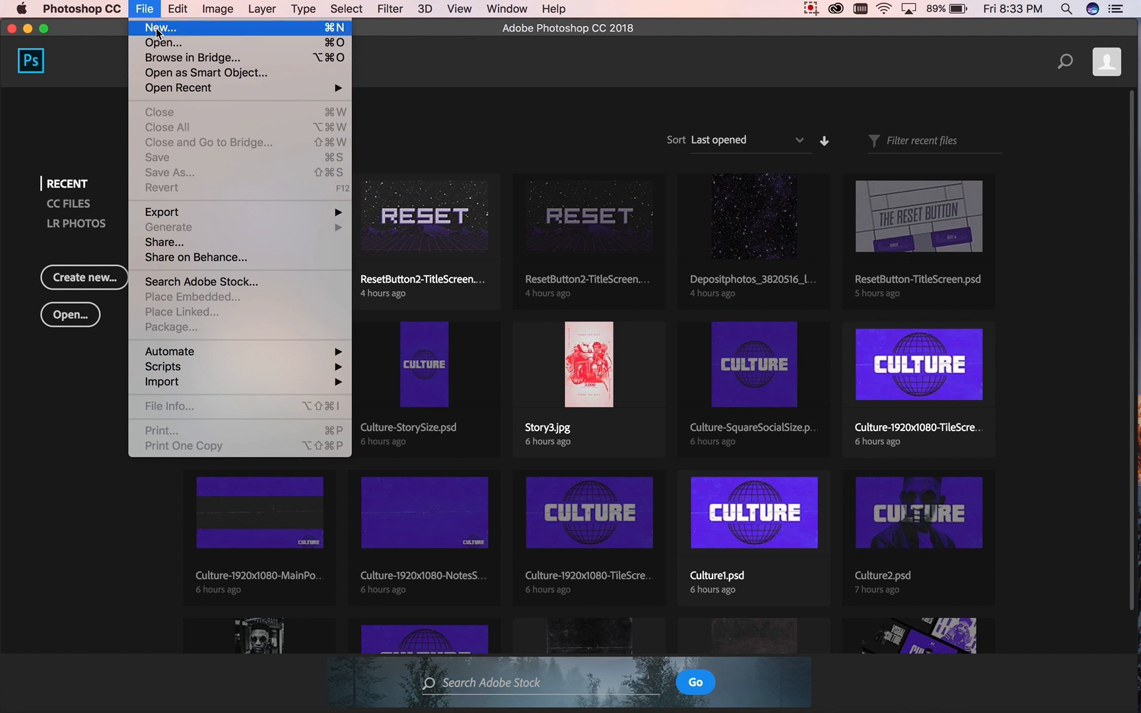
click(164, 29)
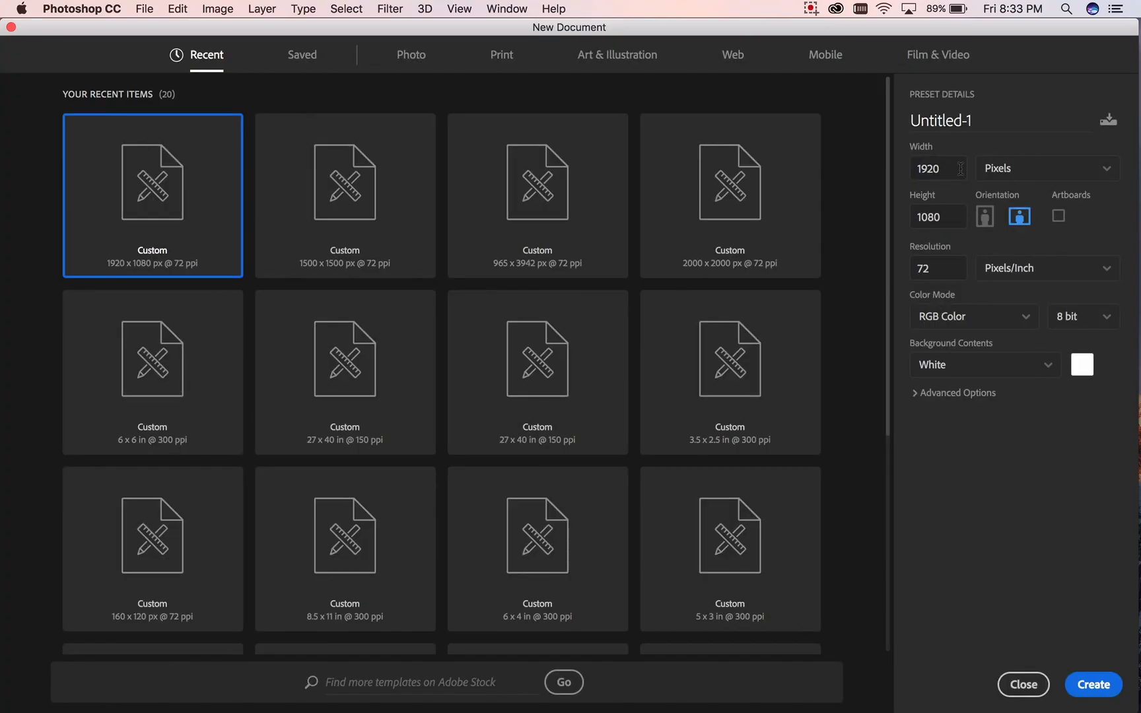
click(954, 172)
text(200)
click(943, 217)
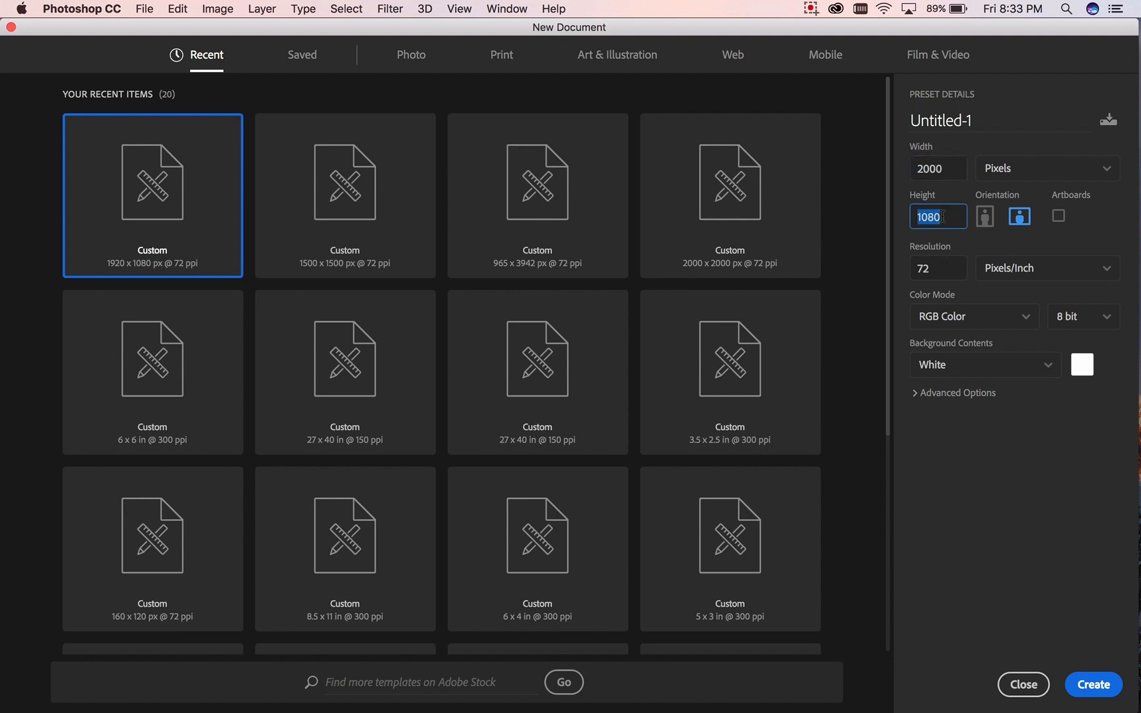
text(2000)
click(1096, 686)
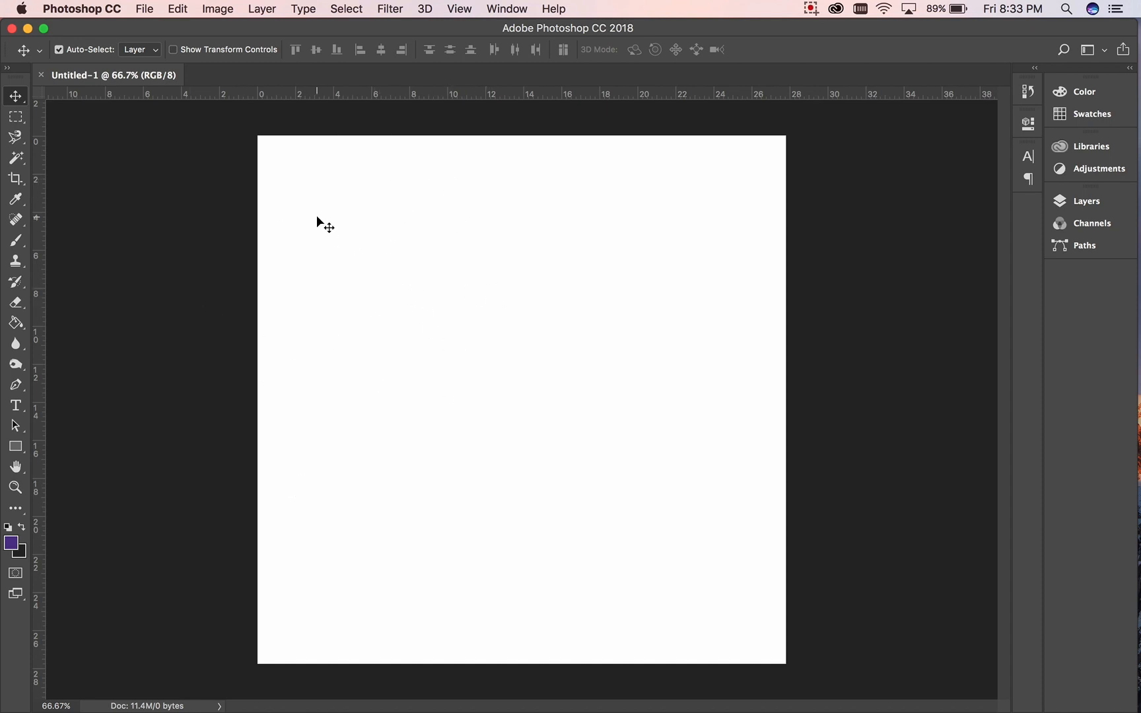
- Switch to Google Chrome and search Google for "paper texture"
mouse_move(2, 175)
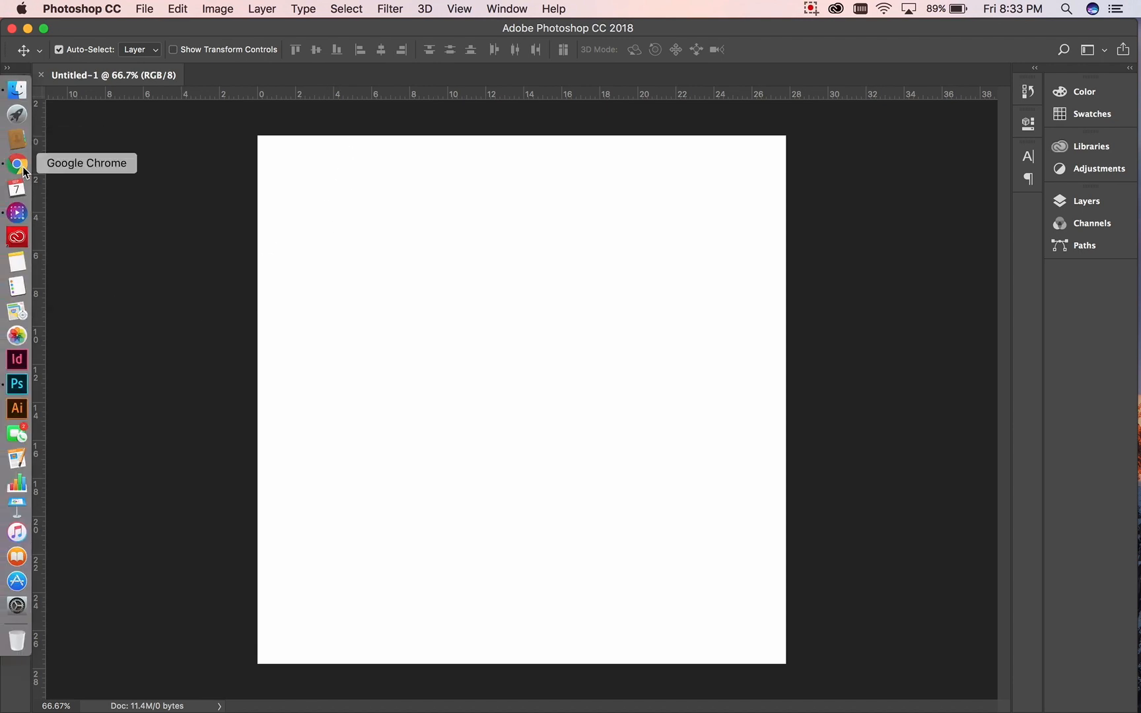
click(20, 169)
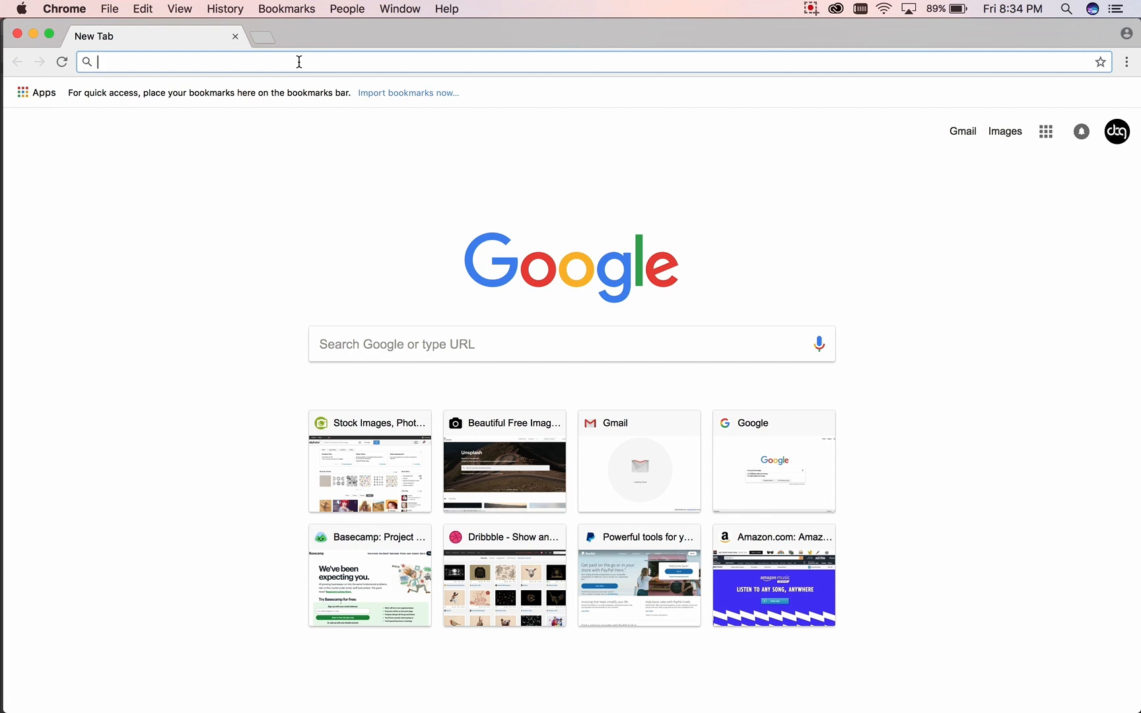
click(345, 344)
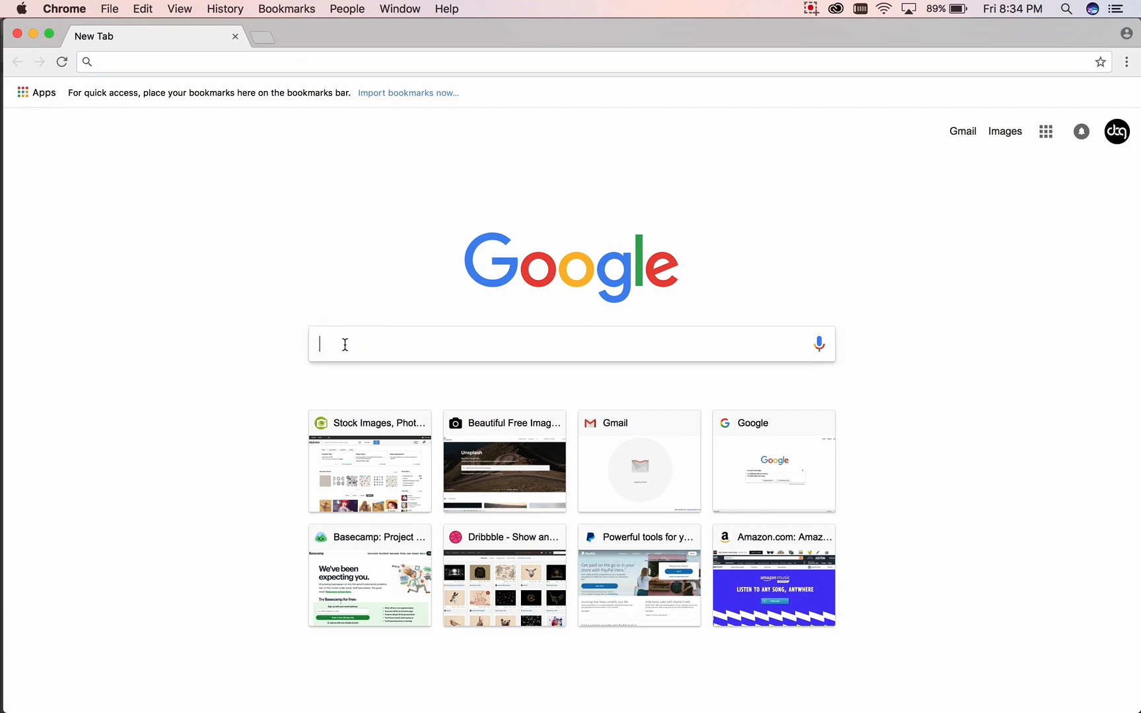
text(pap)
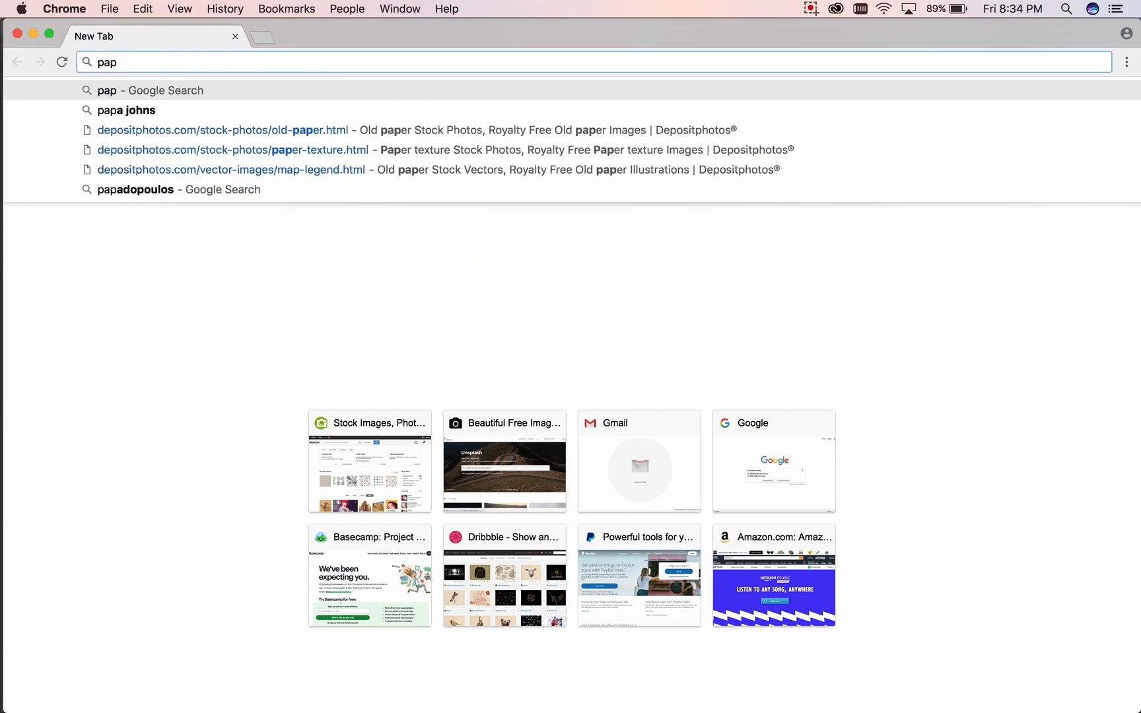
text(er texture)
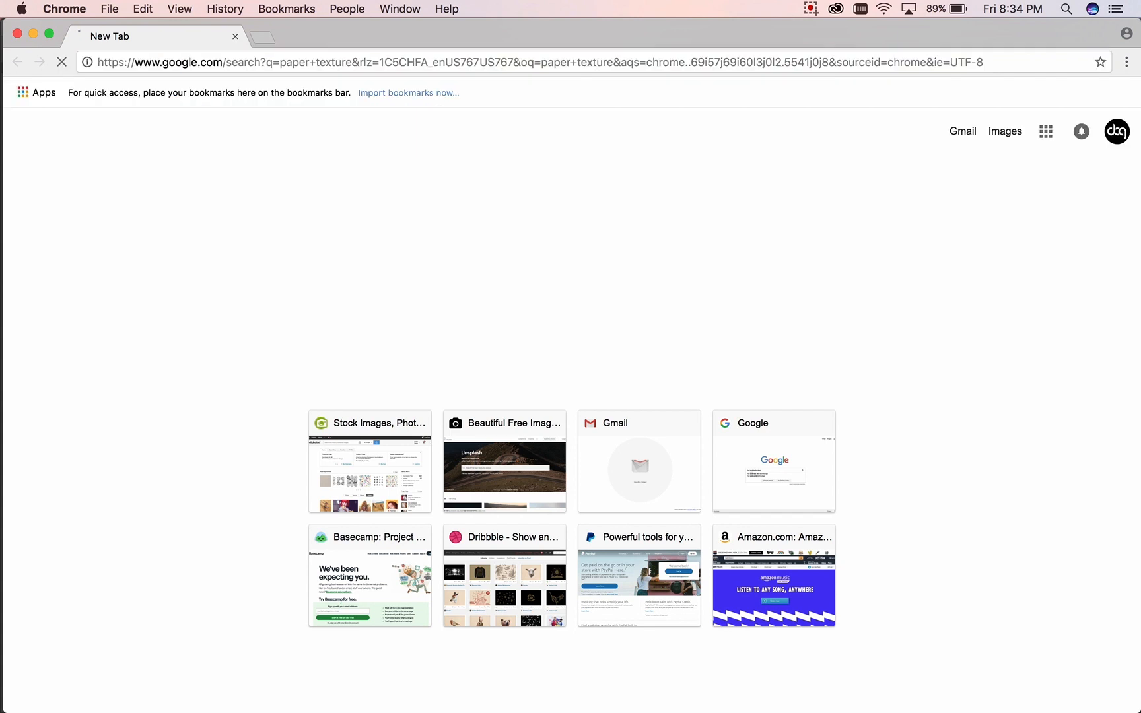
key(Return)
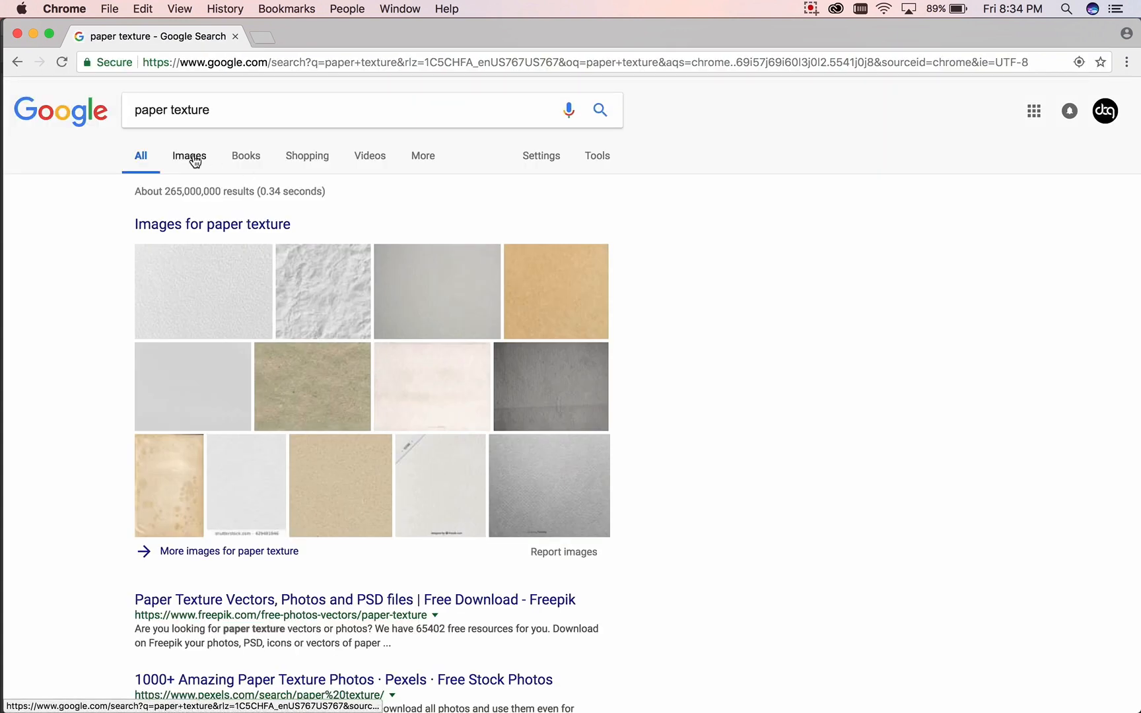
- Show the image results for paper texture and restrict them to Large size
click(194, 161)
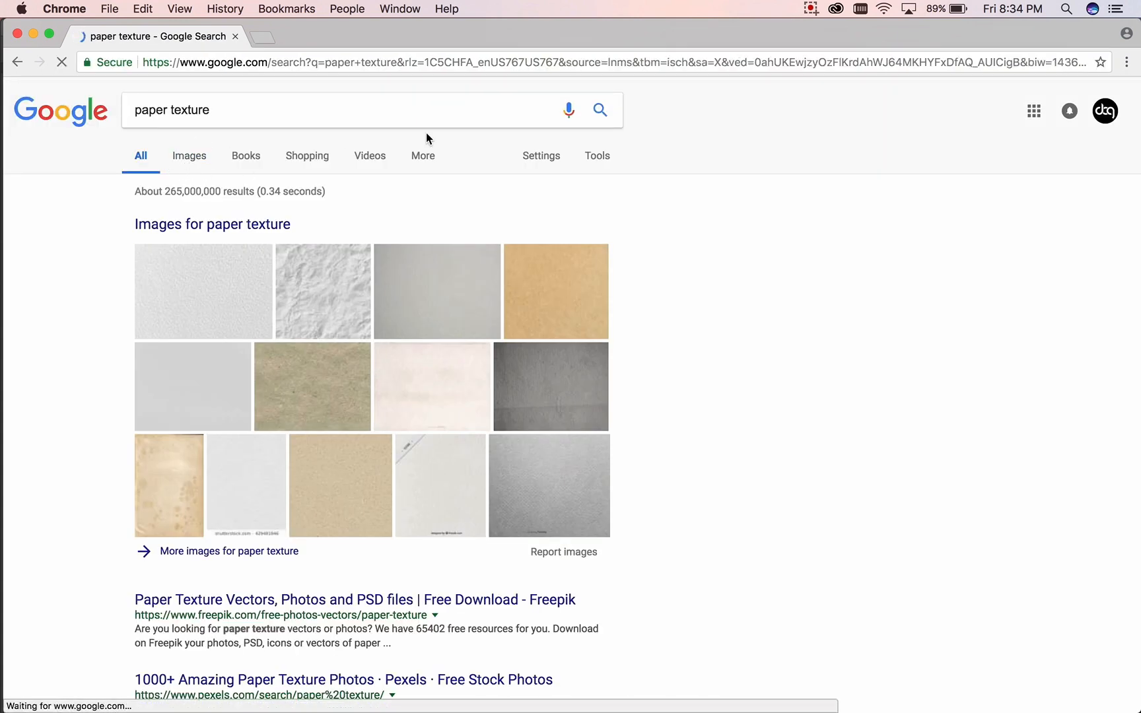
click(598, 159)
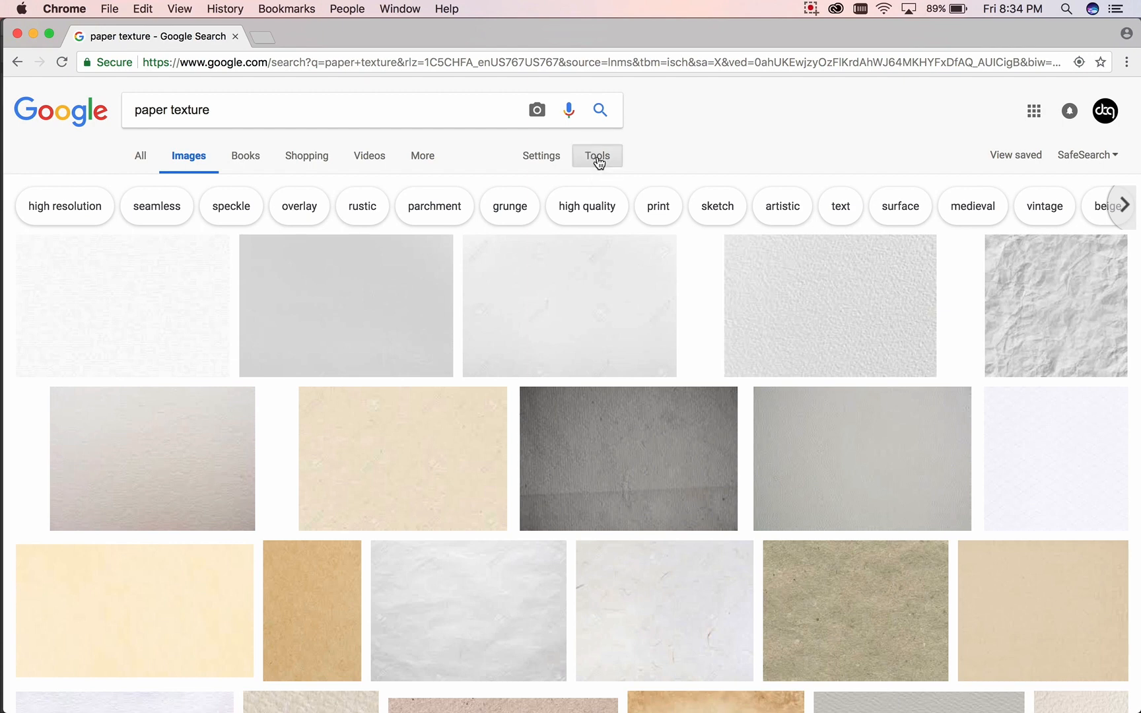
click(159, 186)
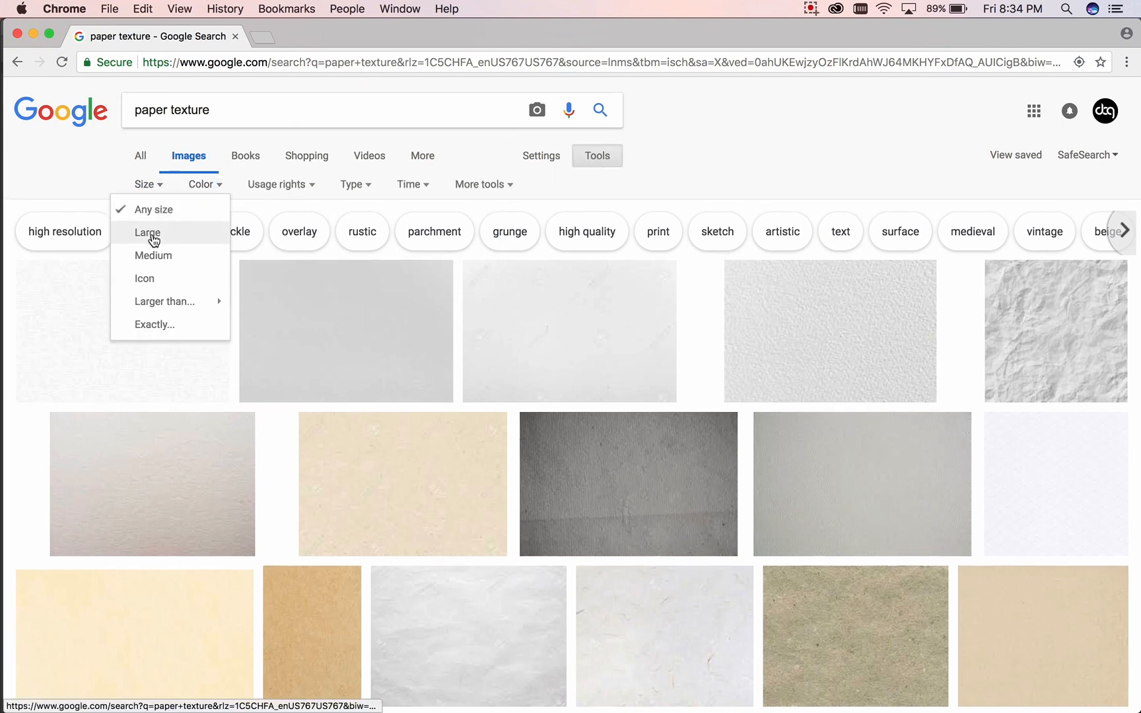
click(153, 232)
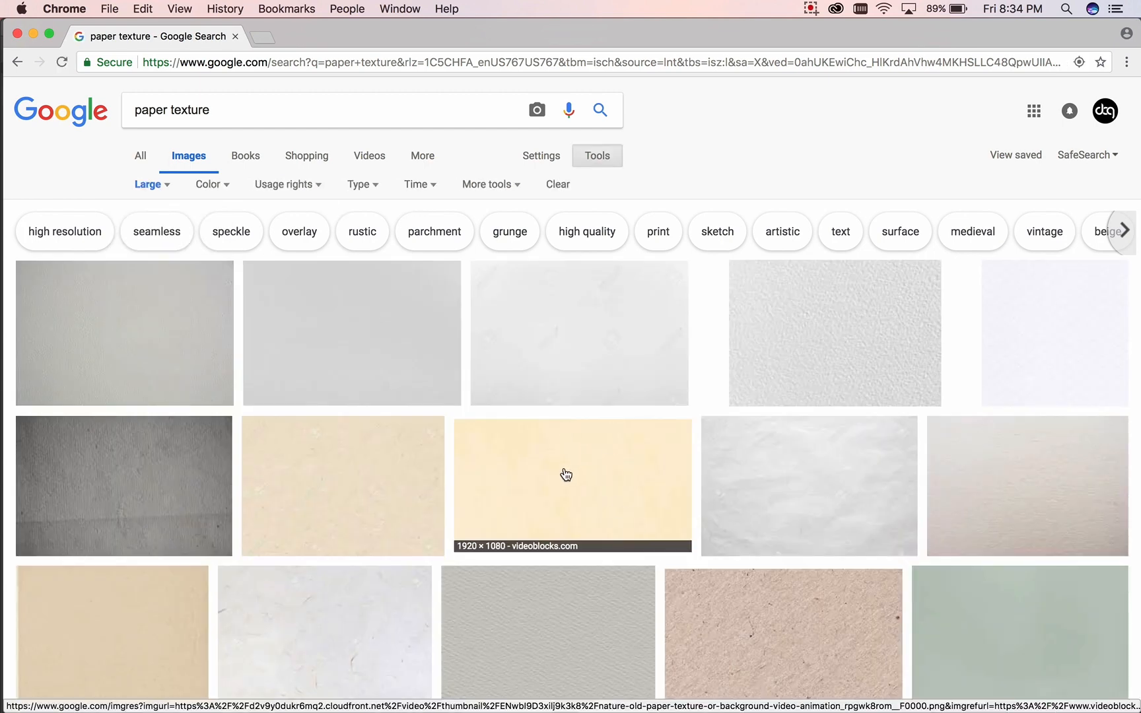
- Save the aged "Grungy paper texture v.5" image from DeviantArt to the desktop as a JPEG and close its preview
scroll(566, 475, down, 5)
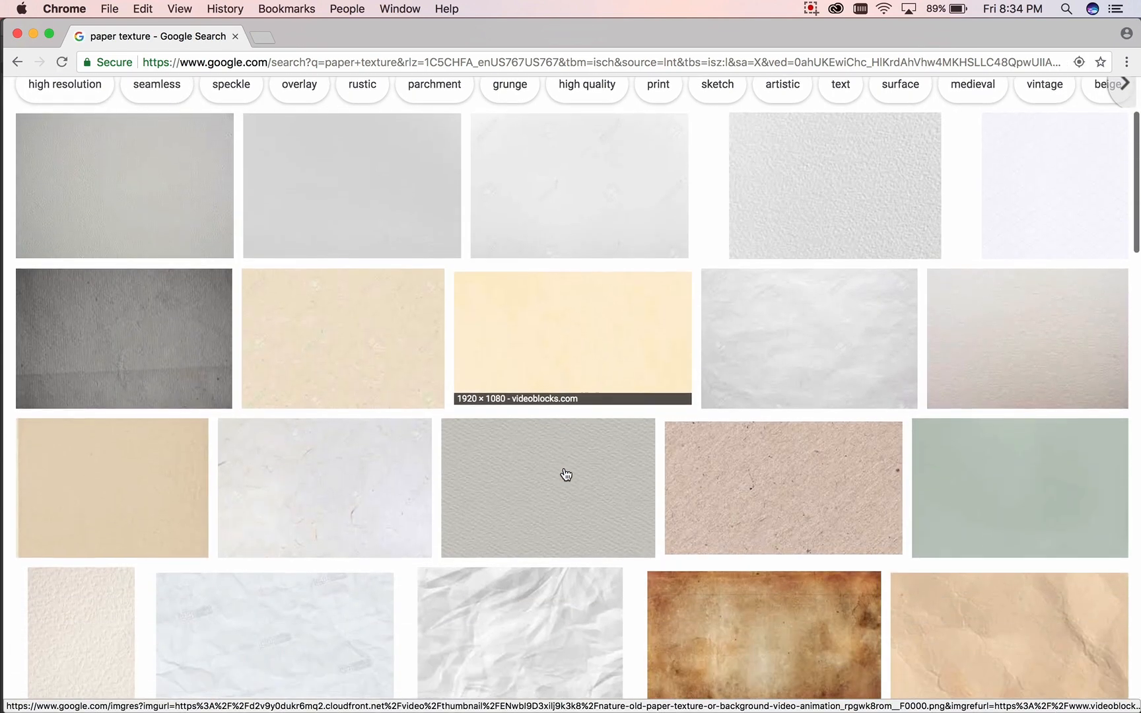
scroll(566, 474, down, 5)
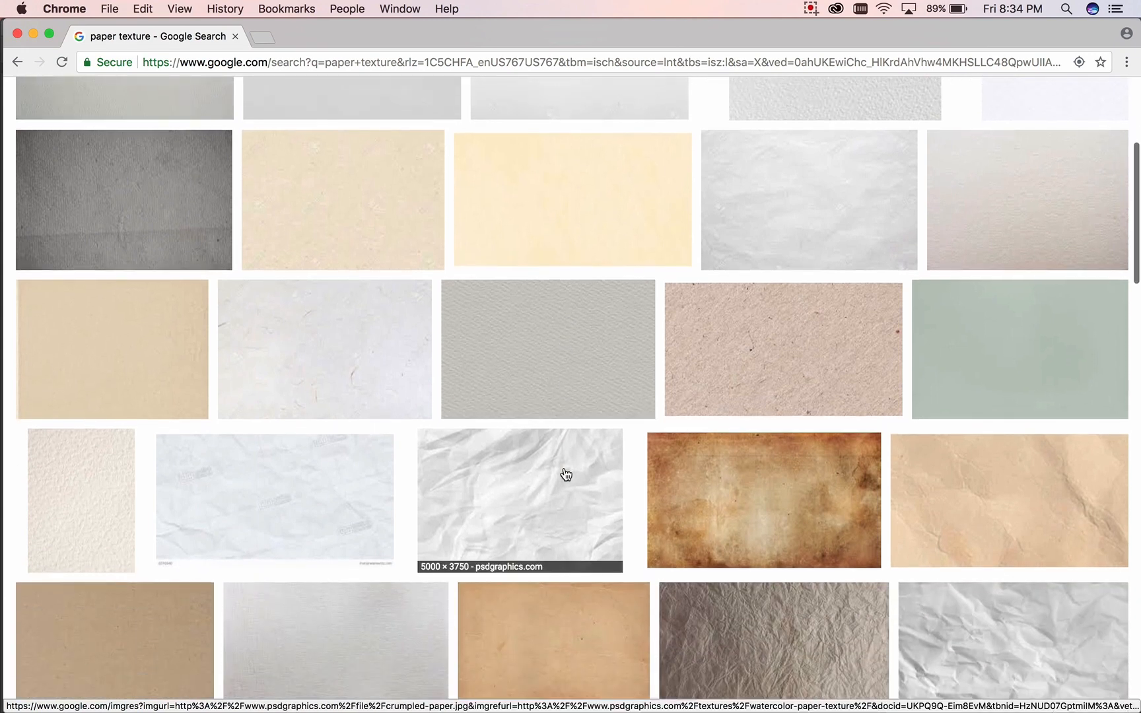
scroll(566, 474, down, 5)
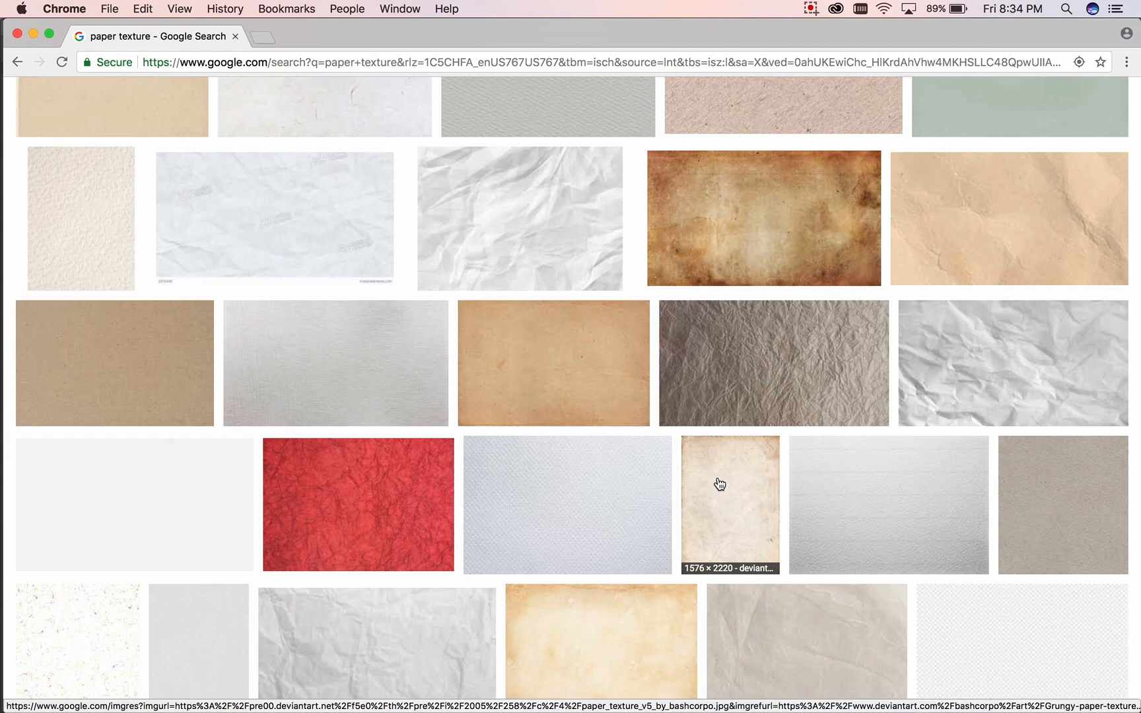
scroll(728, 484, down, 5)
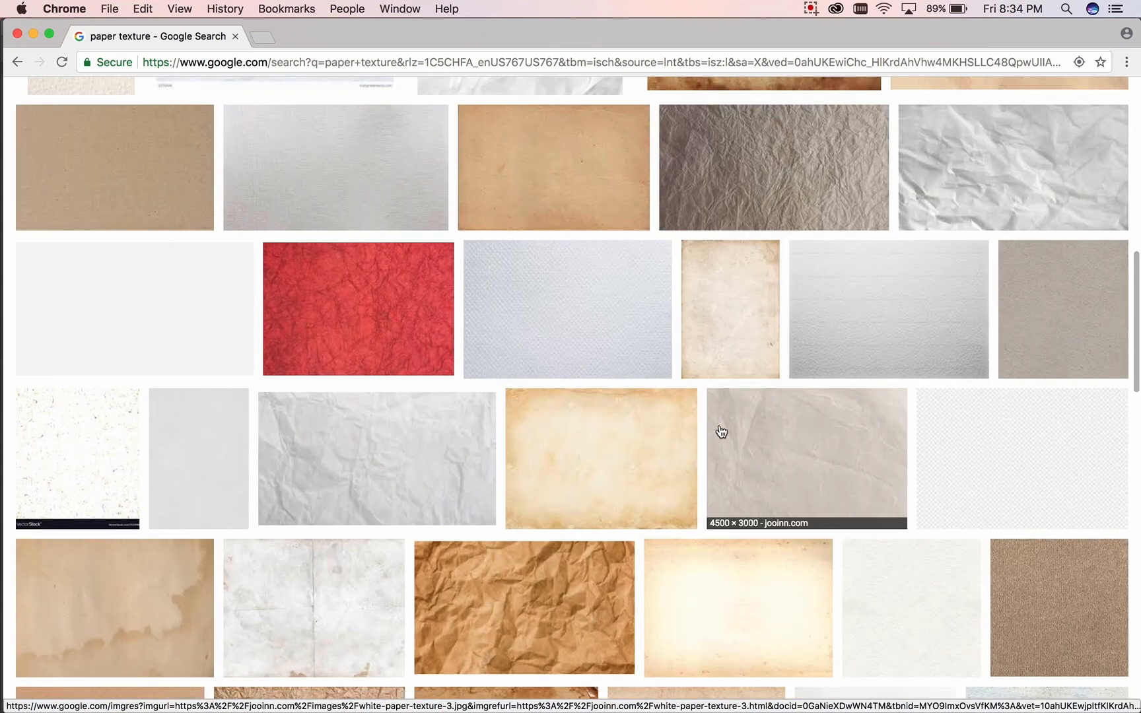
scroll(720, 428, down, 3)
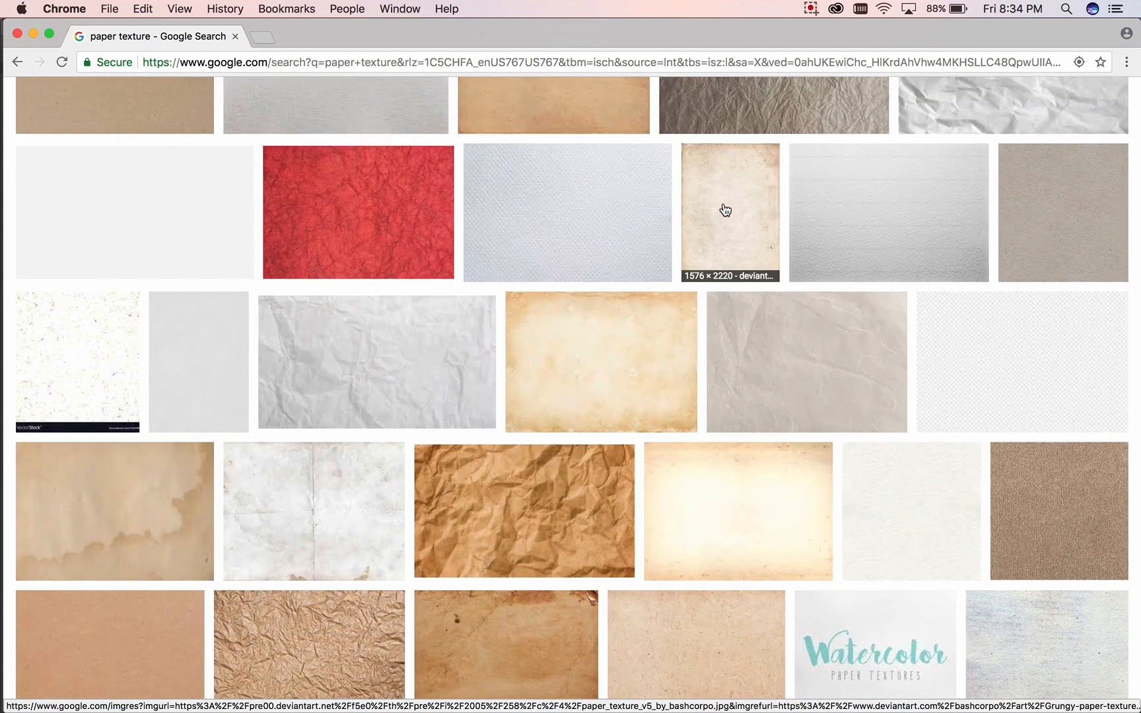
click(725, 210)
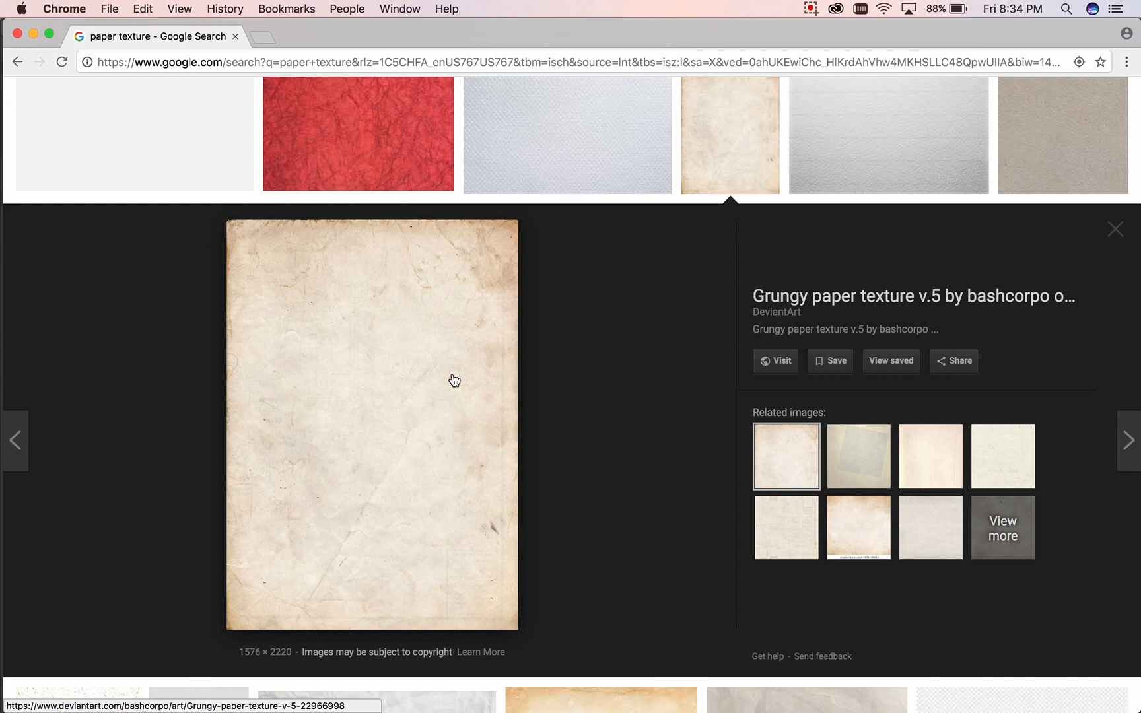
right_click(454, 380)
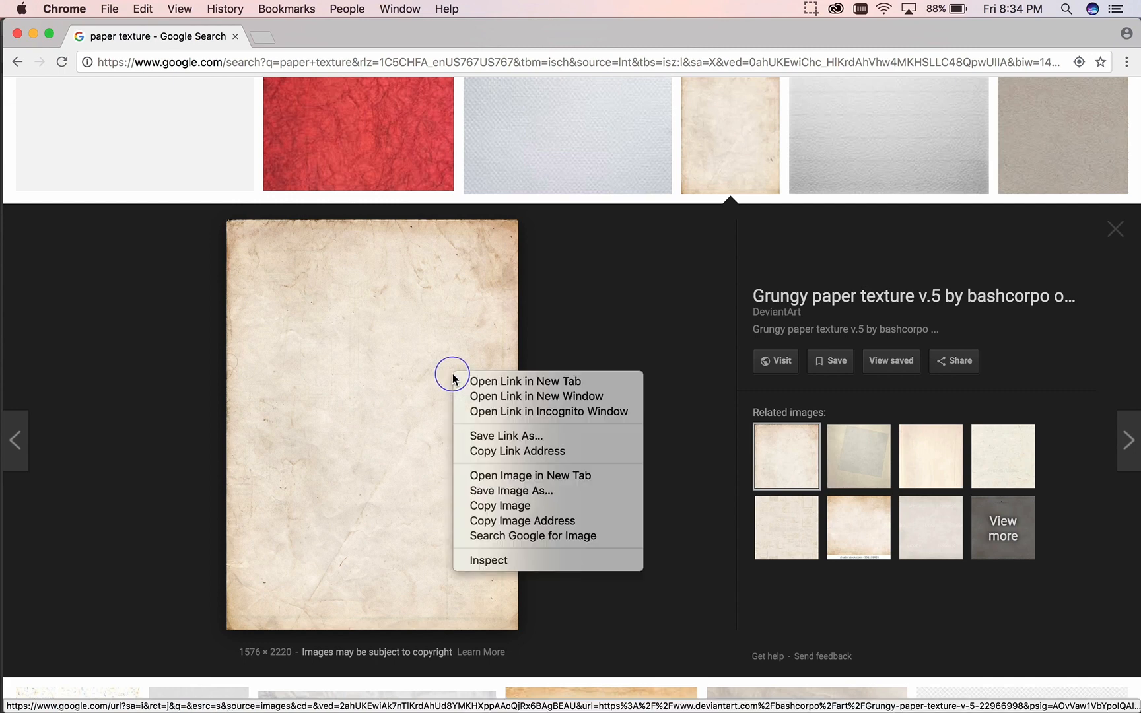
click(494, 491)
click(701, 236)
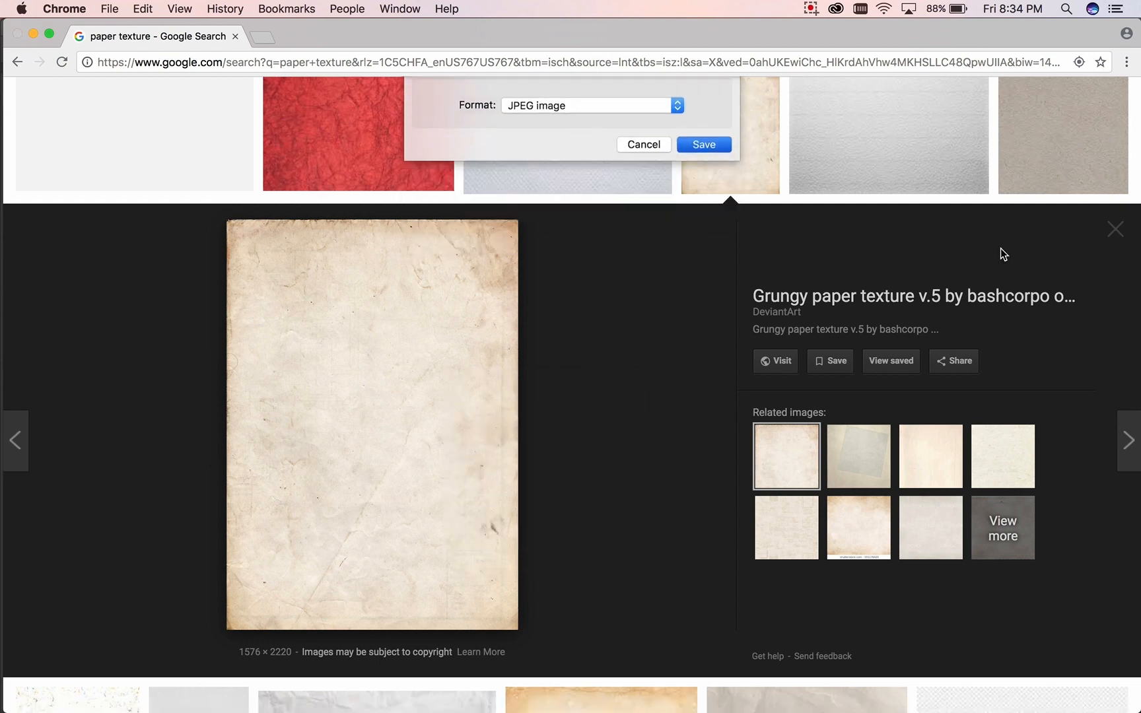
click(1114, 231)
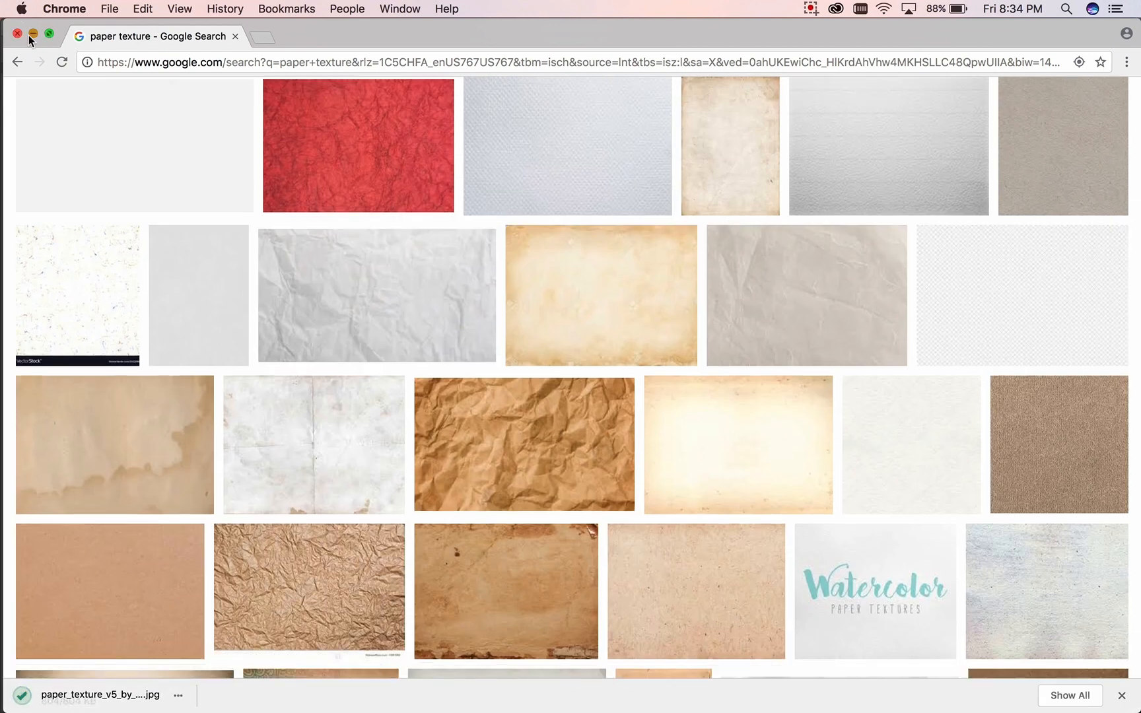
- Minimize Chrome and open the saved paper texture image from the desktop in Adobe Photoshop CC 2018
click(30, 34)
click(28, 28)
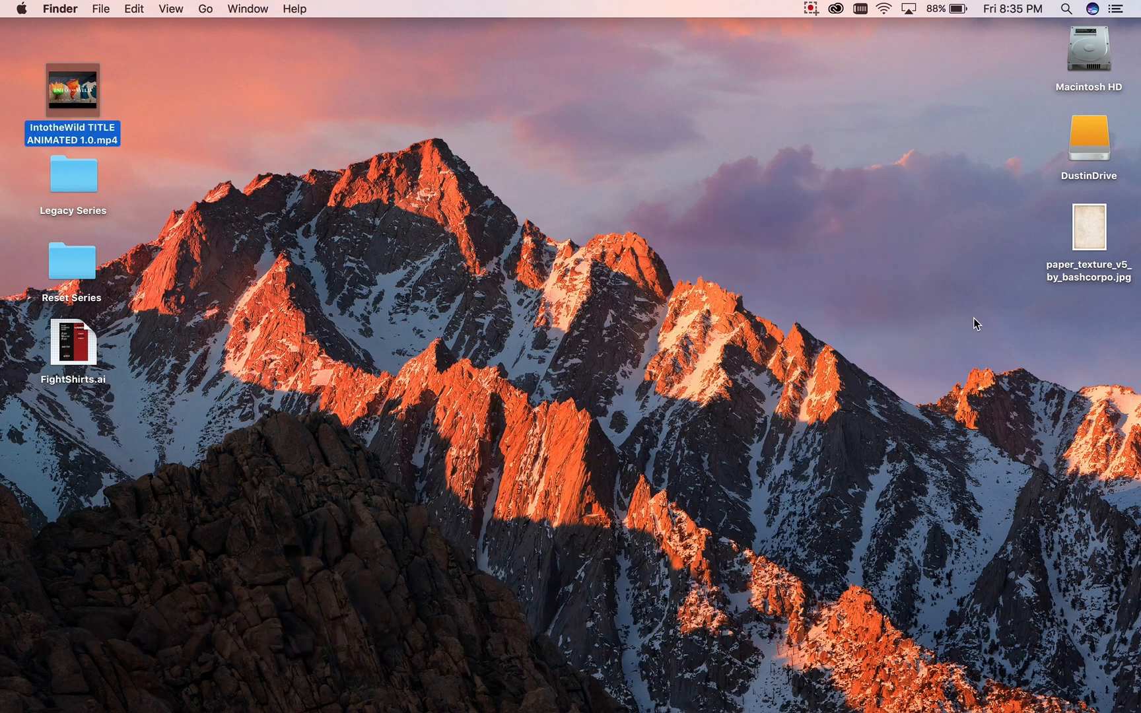
click(1089, 227)
right_click(1089, 228)
mouse_move(907, 250)
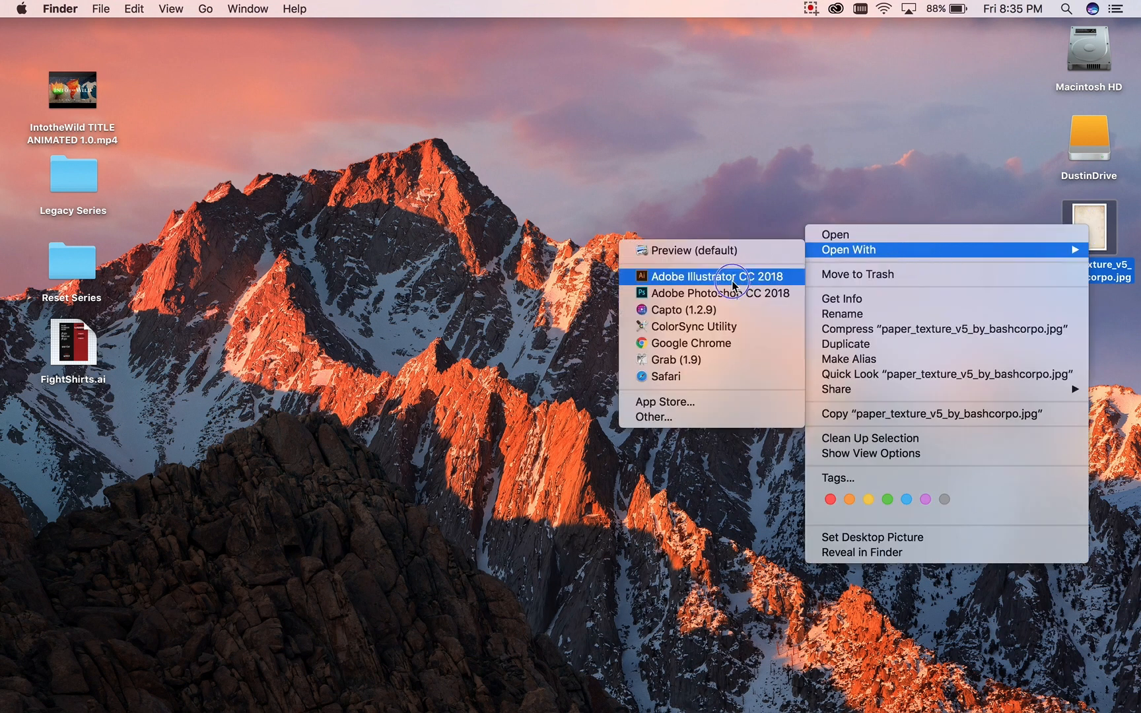
click(725, 295)
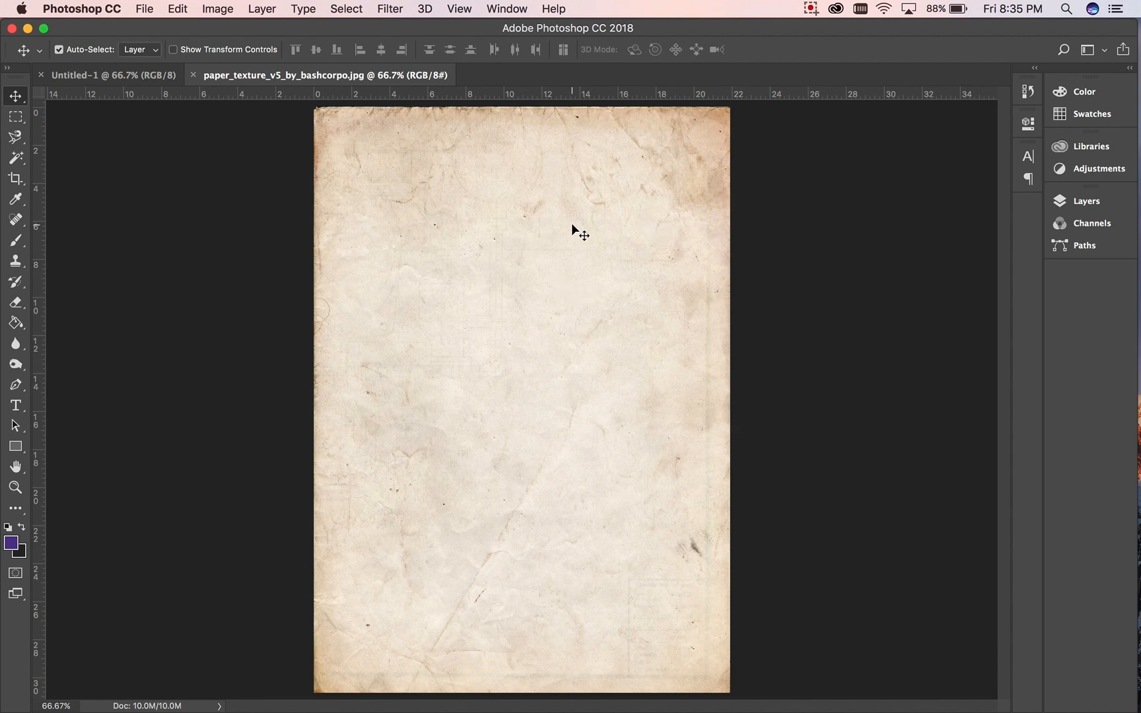
- Place the paper texture in the Untitled-1 document as a new layer and close the texture's own file
click(144, 76)
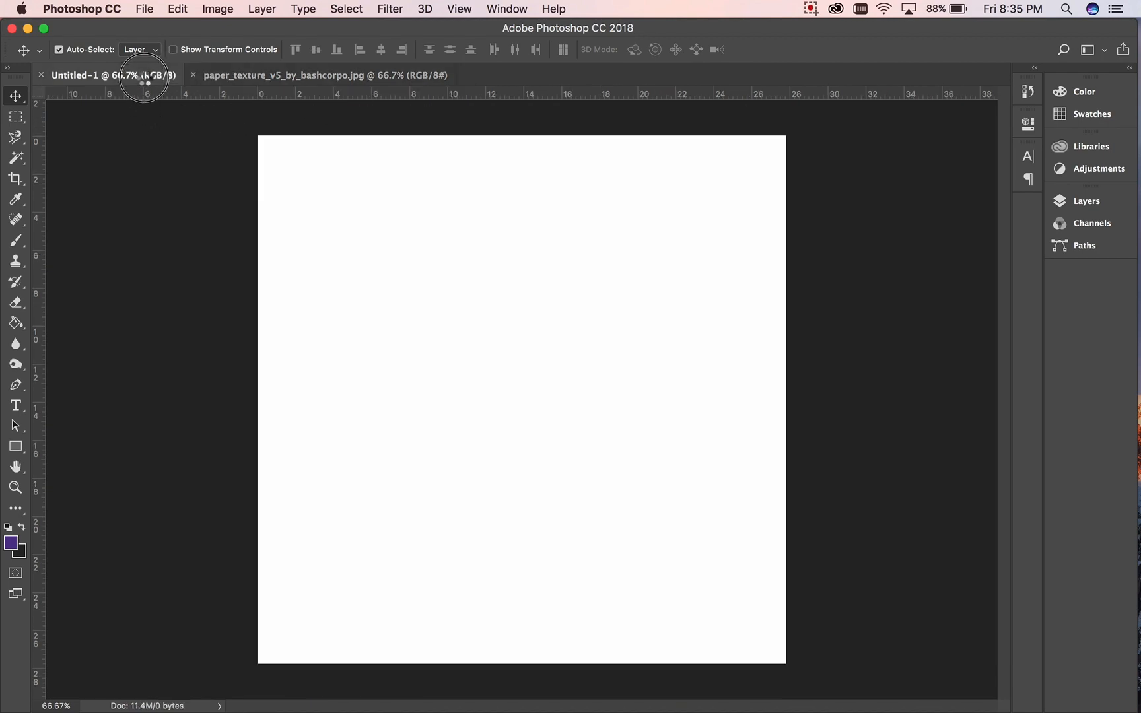
drag(480, 264, 520, 274)
drag(586, 313, 520, 466)
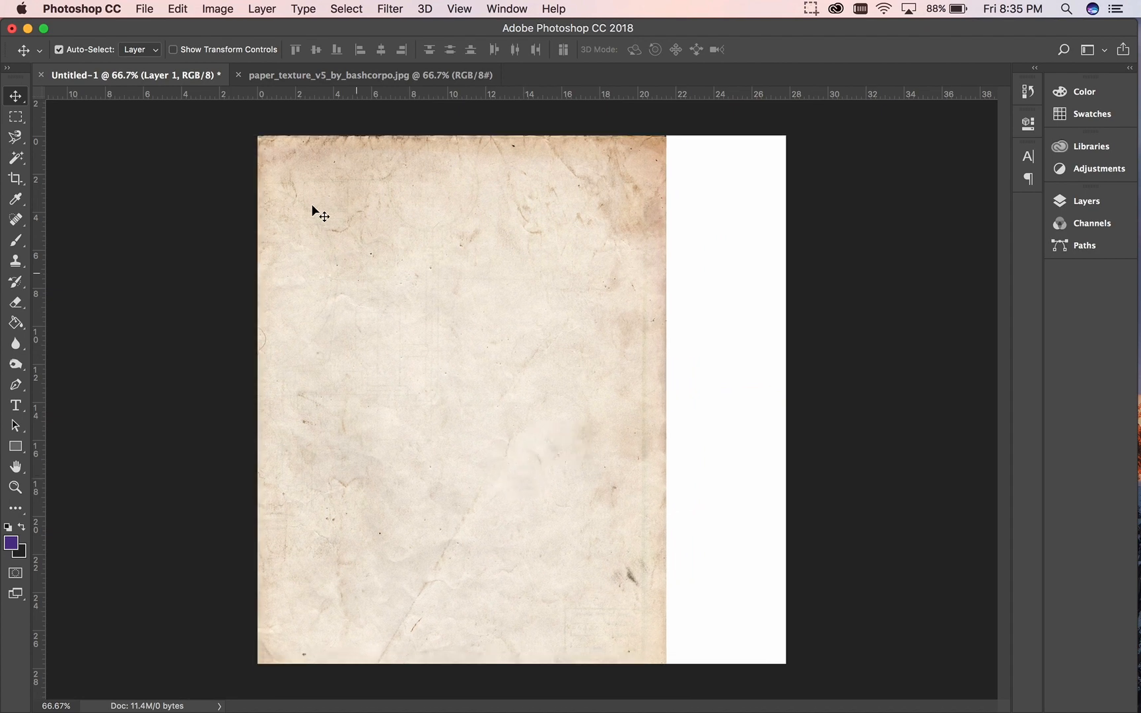
click(289, 77)
click(238, 74)
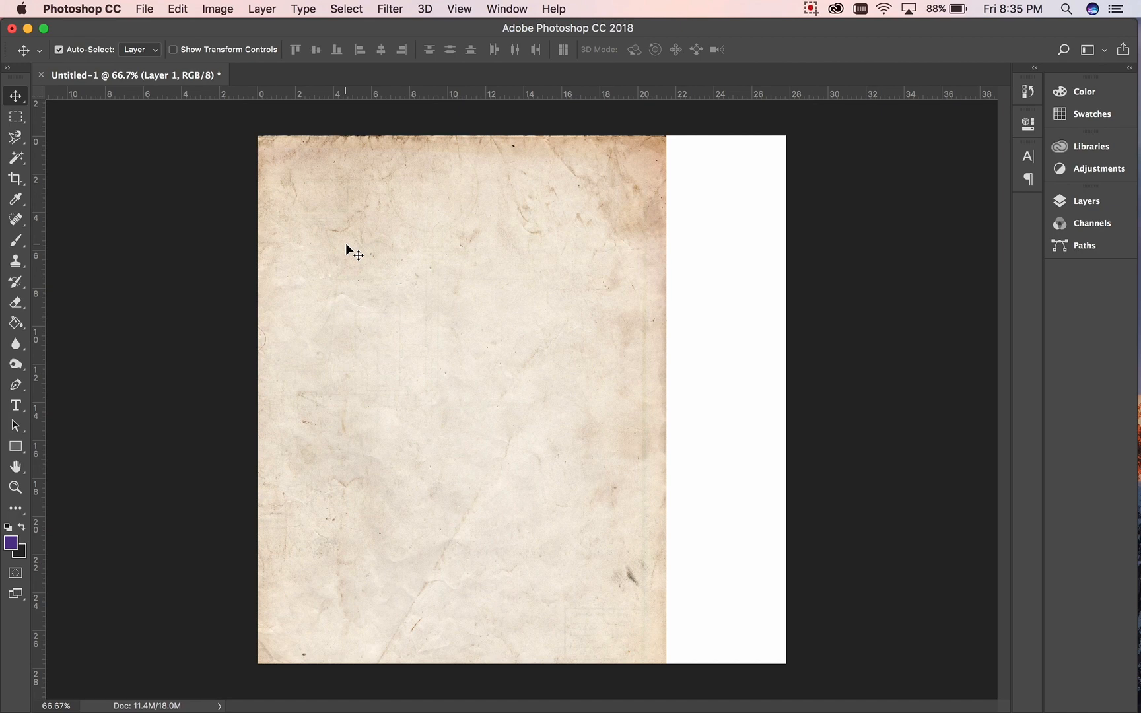
- Align the paper texture with the canvas's left edge and stretch it to 126.90% width and 90.09% height so it fills the canvas
mouse_move(347, 245)
mouse_down()
mouse_move(439, 239)
mouse_move(469, 258)
mouse_move(352, 243)
mouse_up()
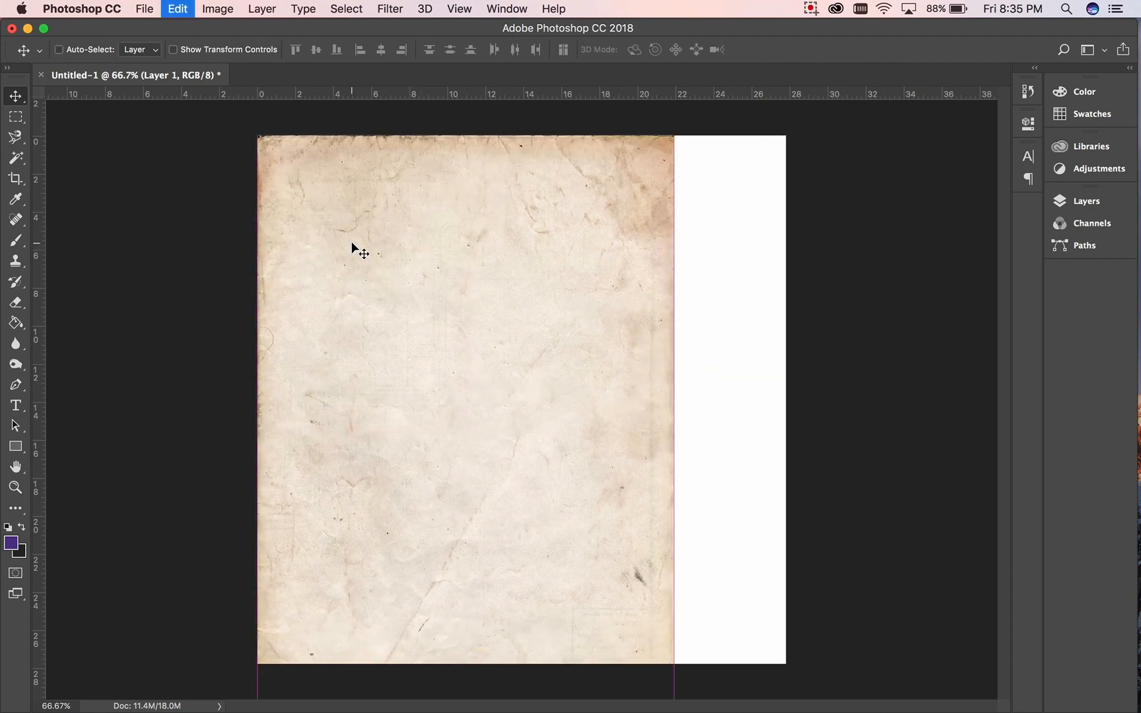
key(super+t)
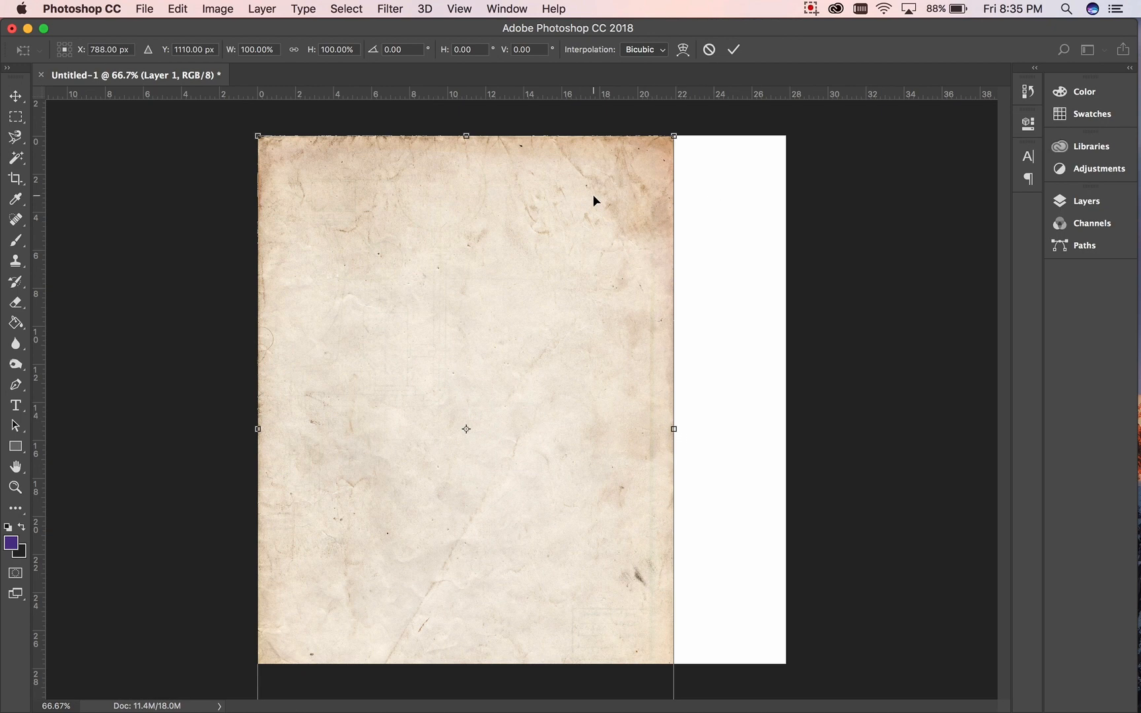
key(super+minus)
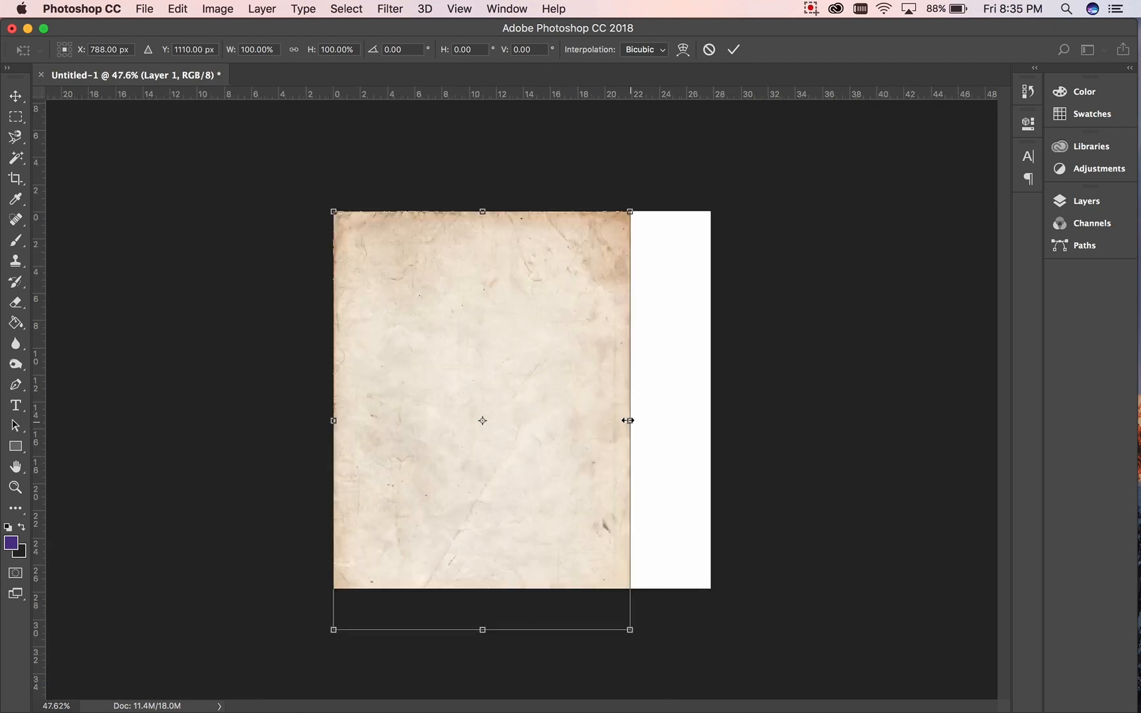
drag(627, 421, 709, 430)
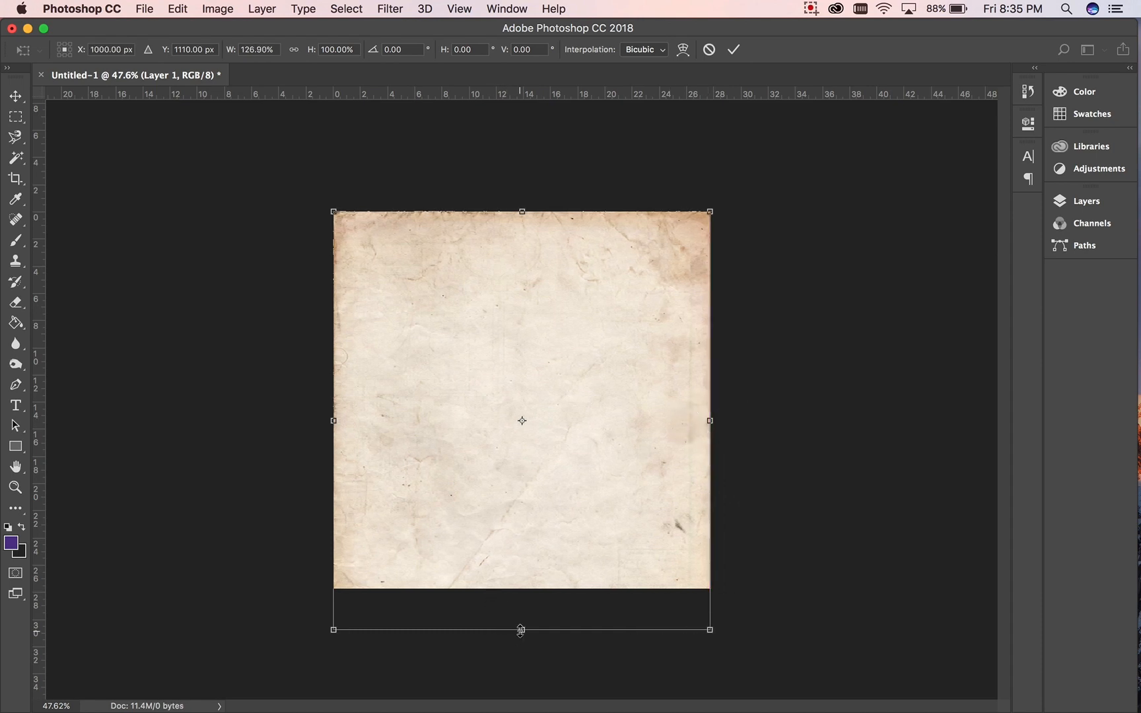
drag(521, 630, 522, 588)
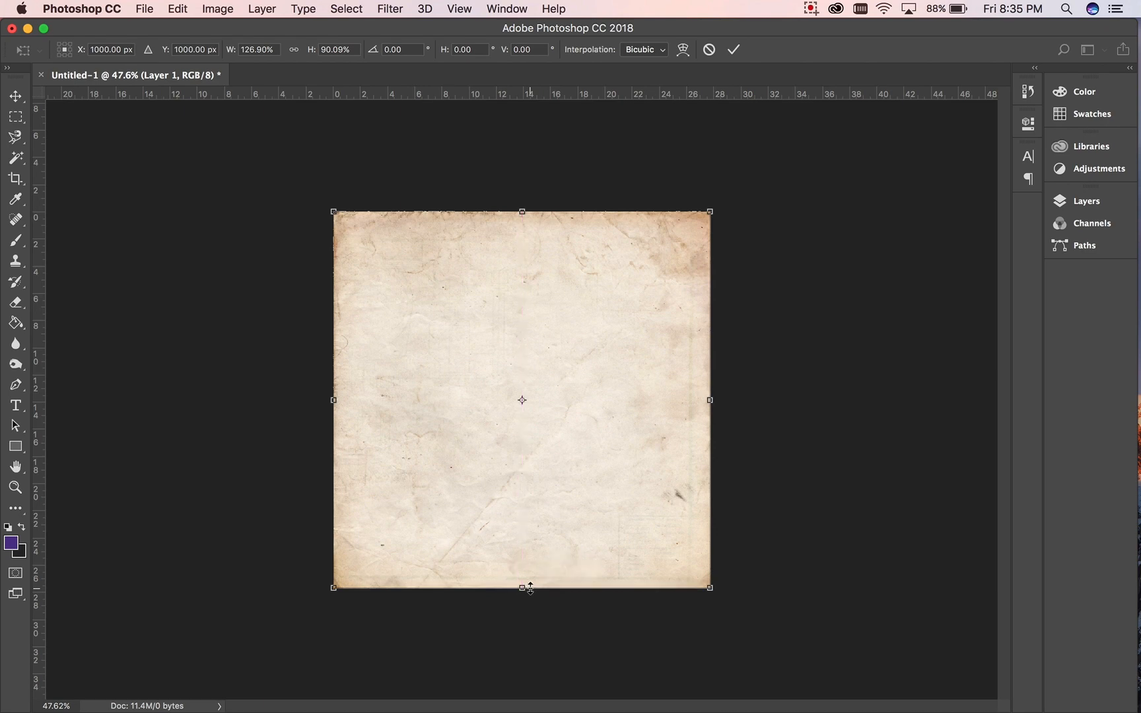
key(Return)
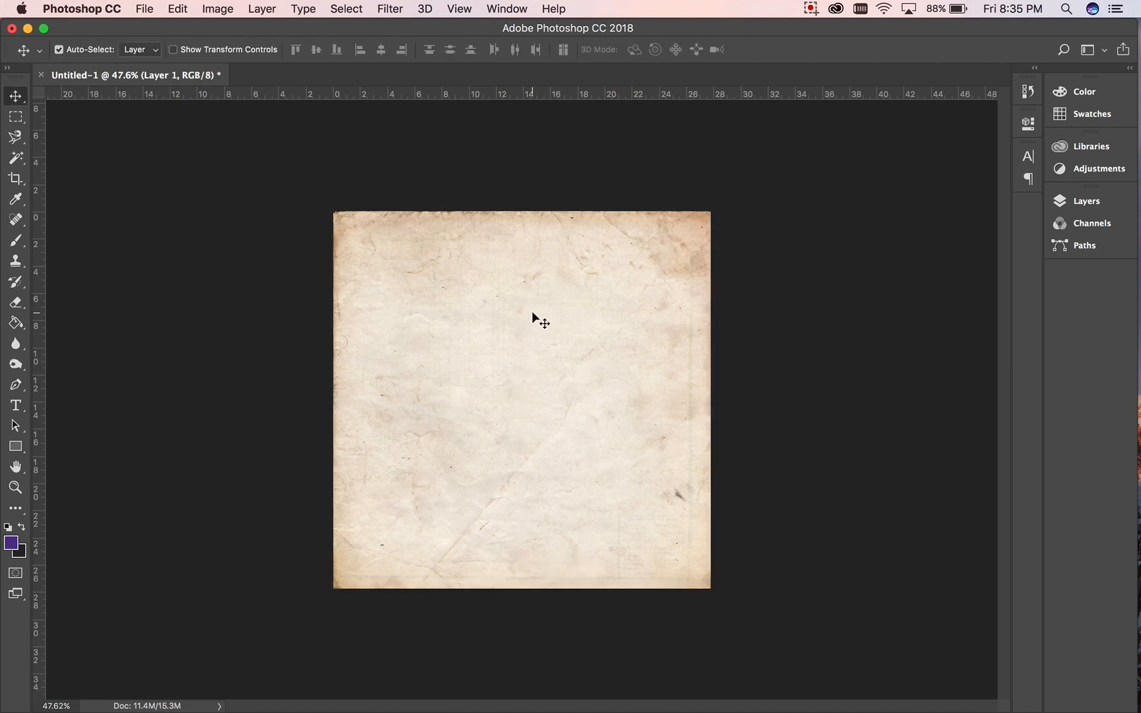
key(super+plus)
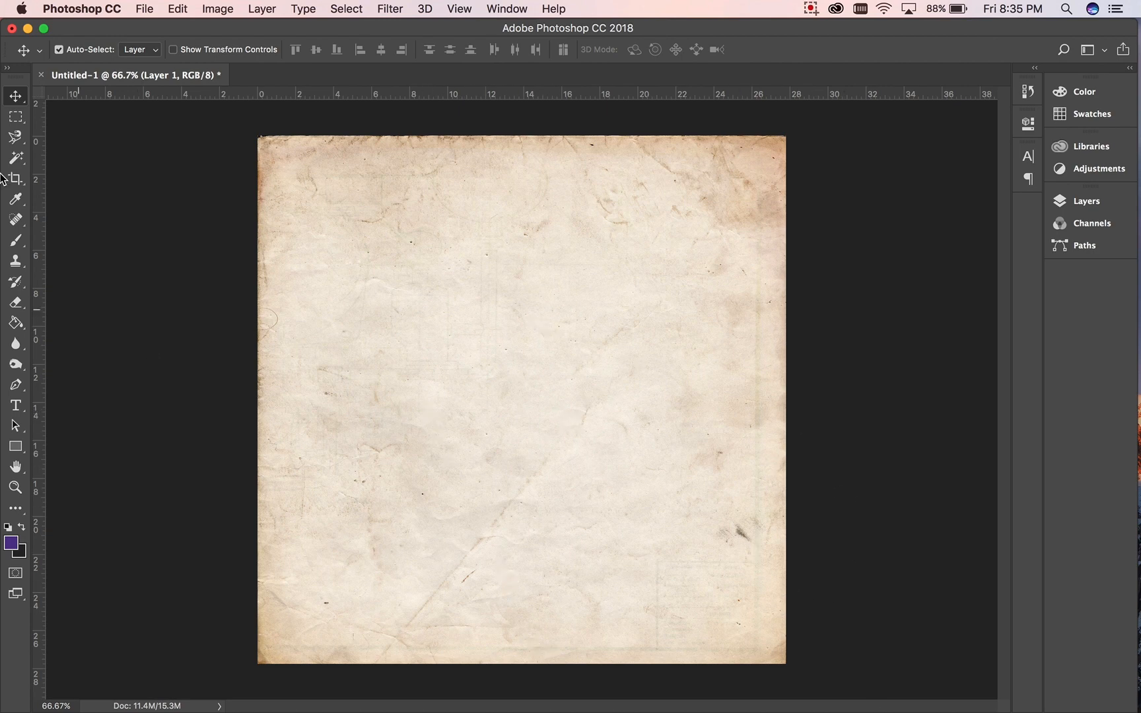
- Switch to Google Chrome and open the Unsplash website, unsplash.com, in place of the paper texture search results
mouse_move(14, 165)
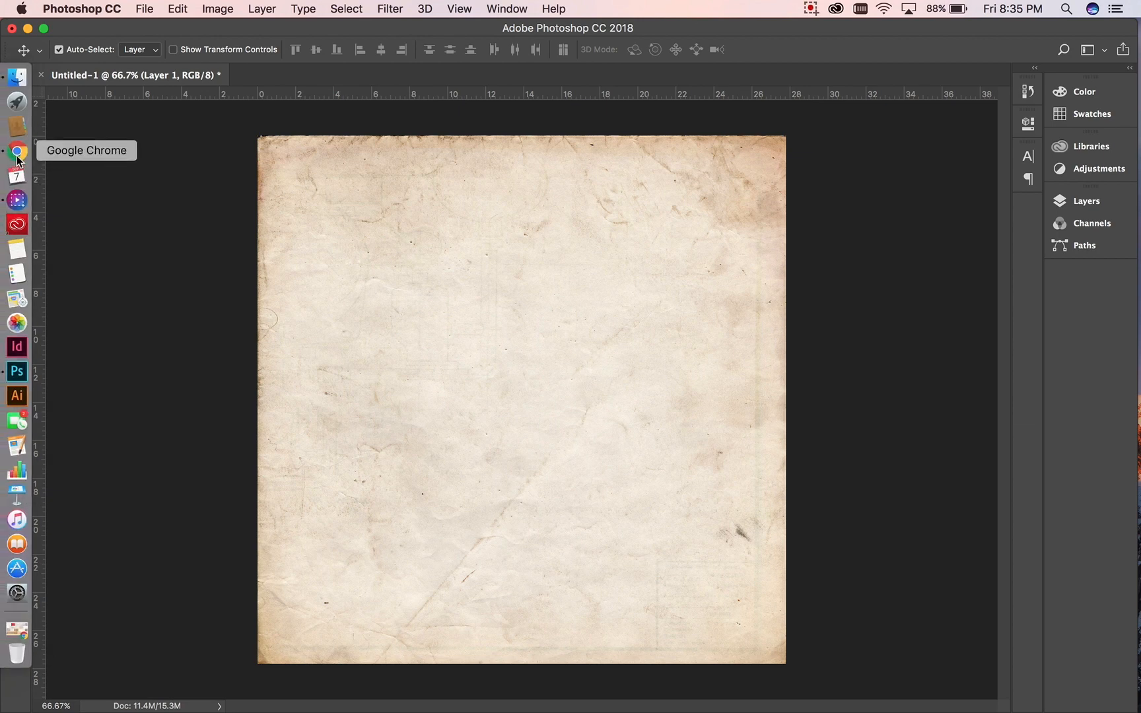
click(16, 153)
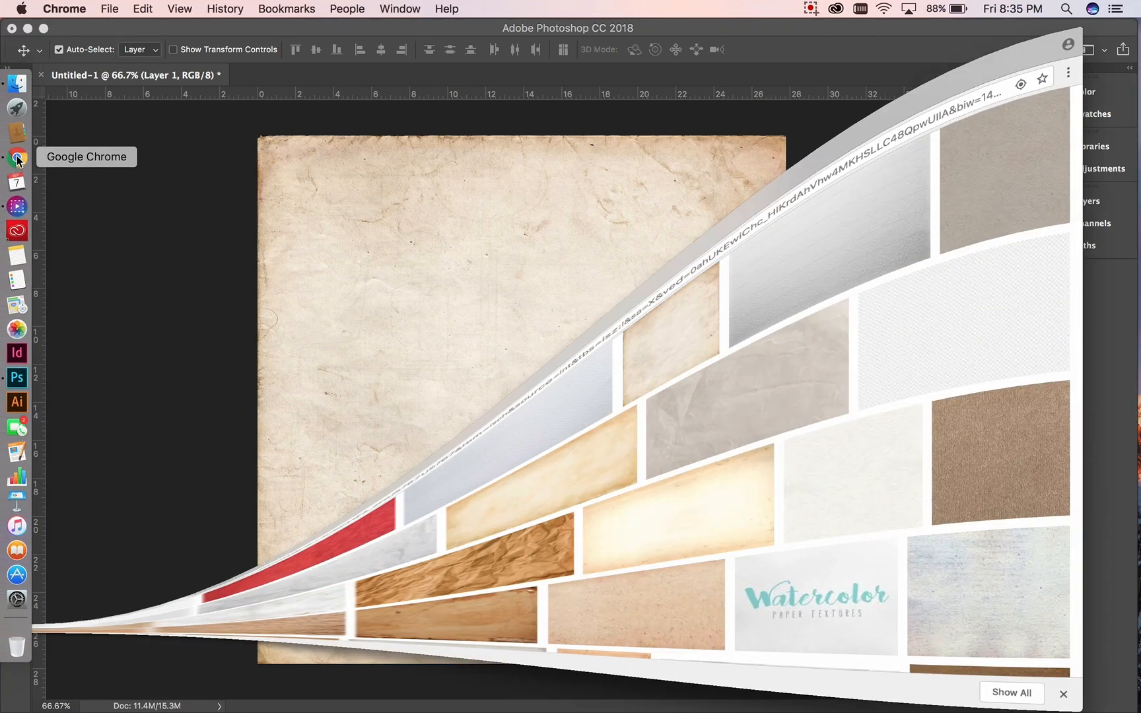
click(330, 62)
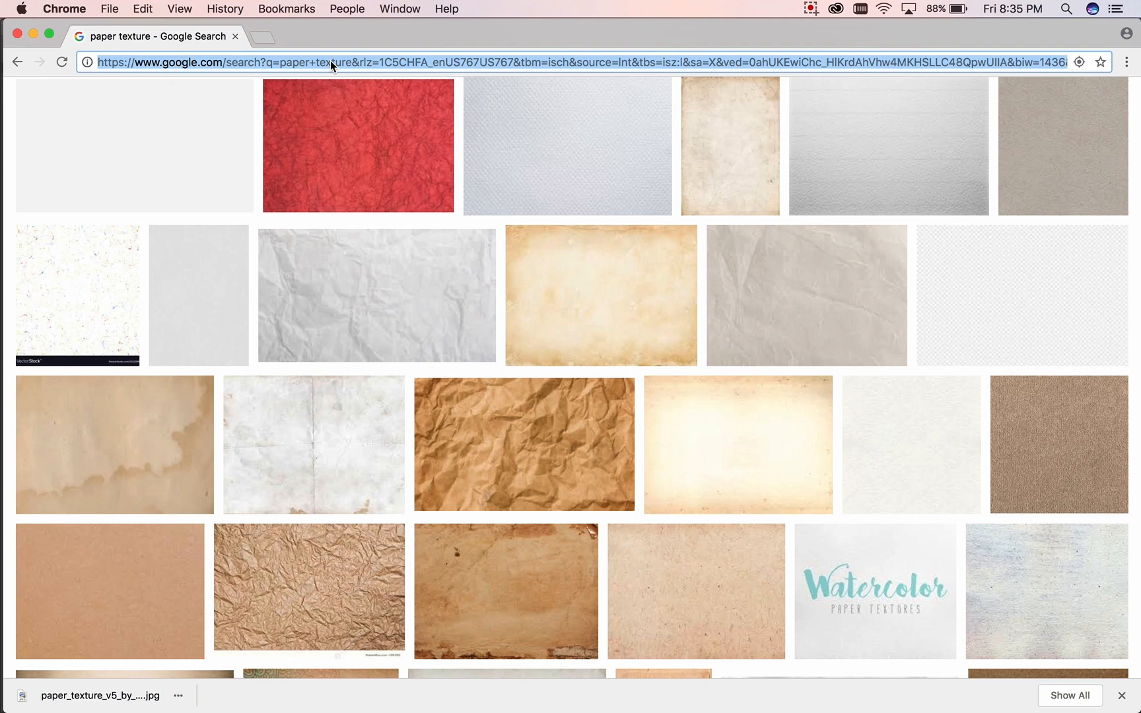
text(un)
key(Return)
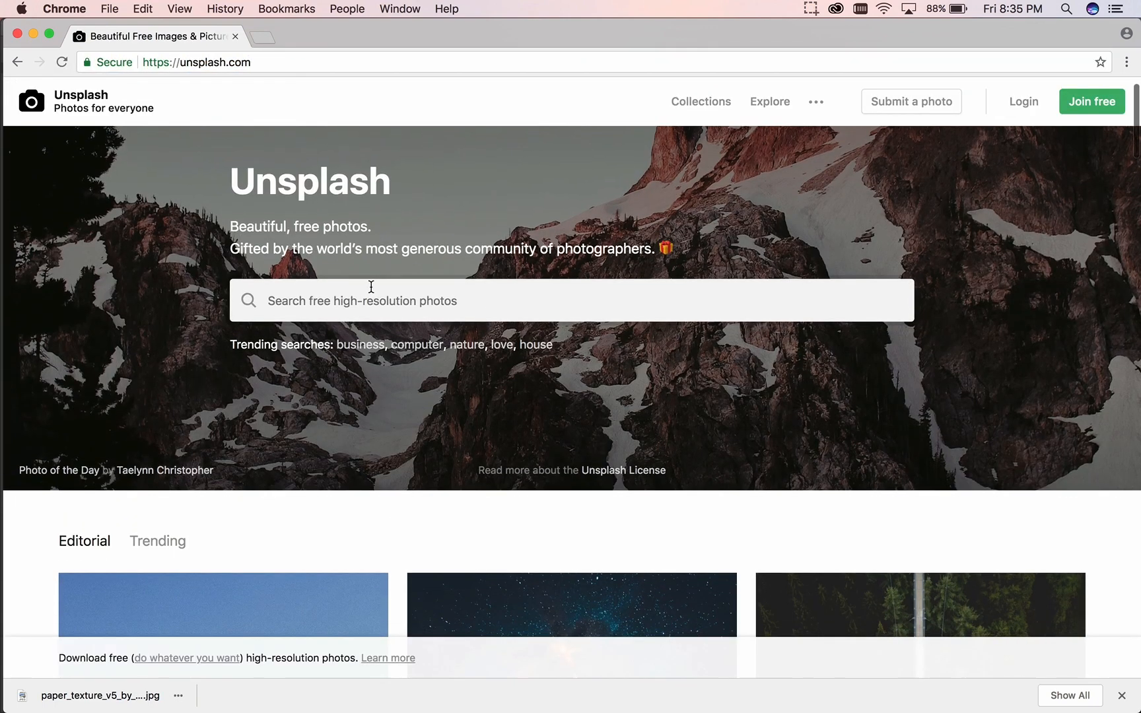
- Search Unsplash's free high-resolution photos for "praying"
click(372, 287)
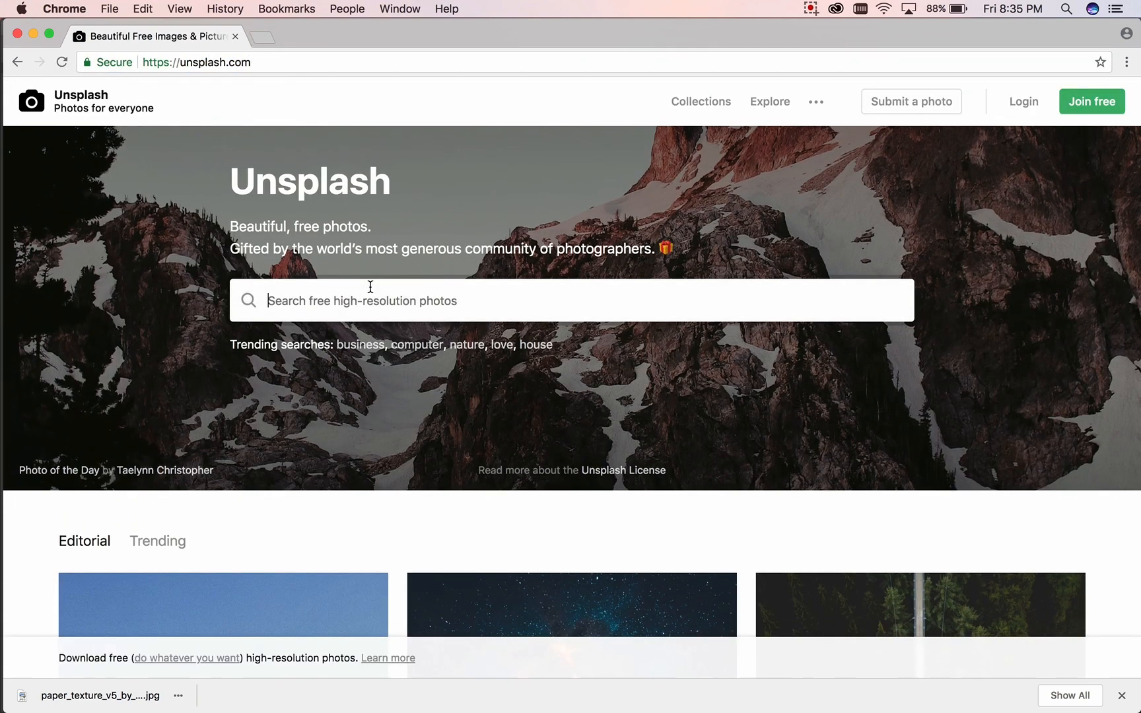
text(pray)
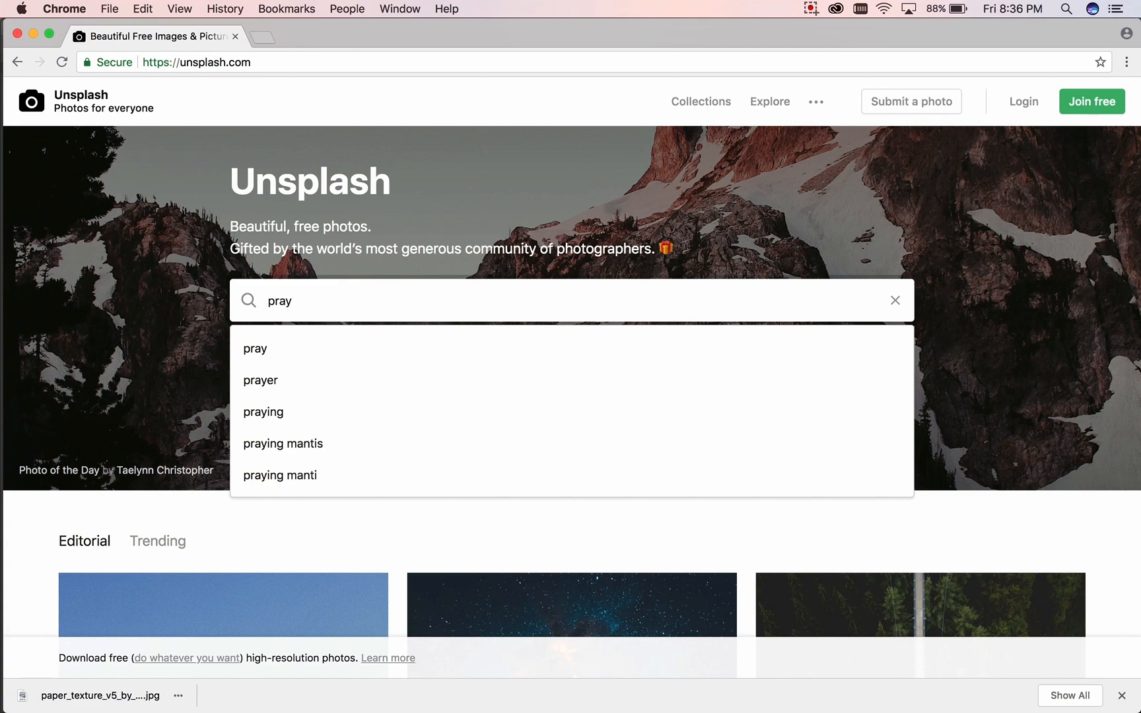
text(ing)
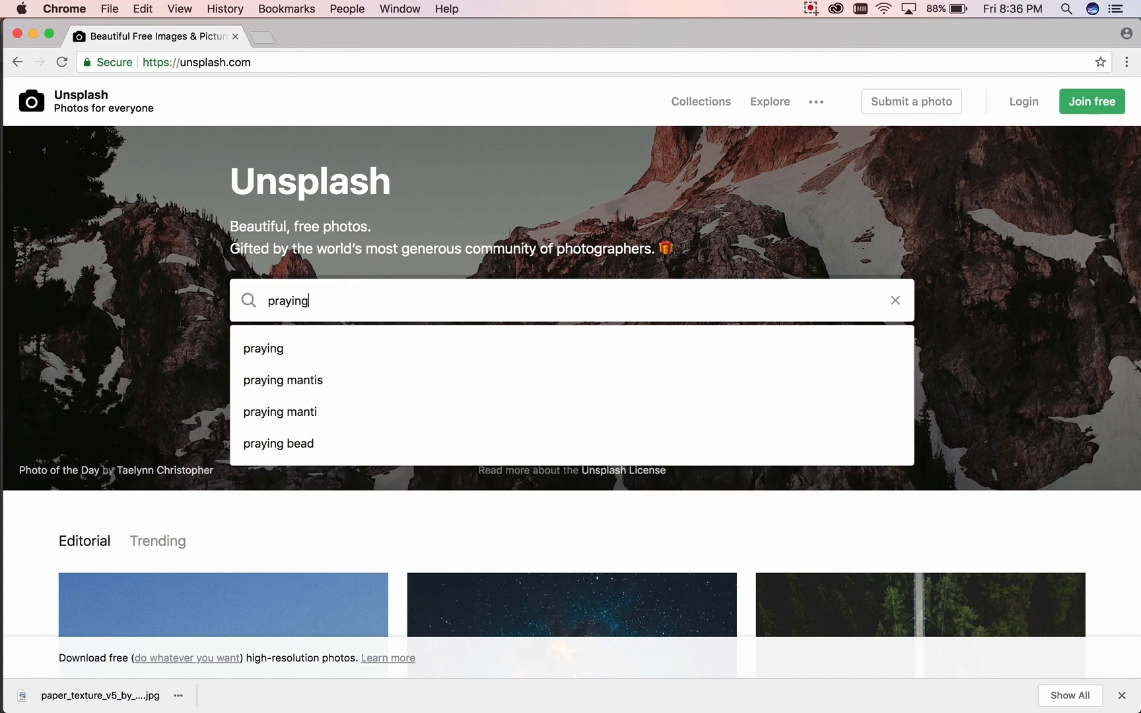
key(Return)
- Look through the praying photo results for a suitable picture of a person or hands for the design
scroll(499, 417, down, 7)
scroll(499, 418, down, 3)
scroll(499, 418, up, 6)
scroll(499, 418, down, 3)
scroll(499, 418, down, 10)
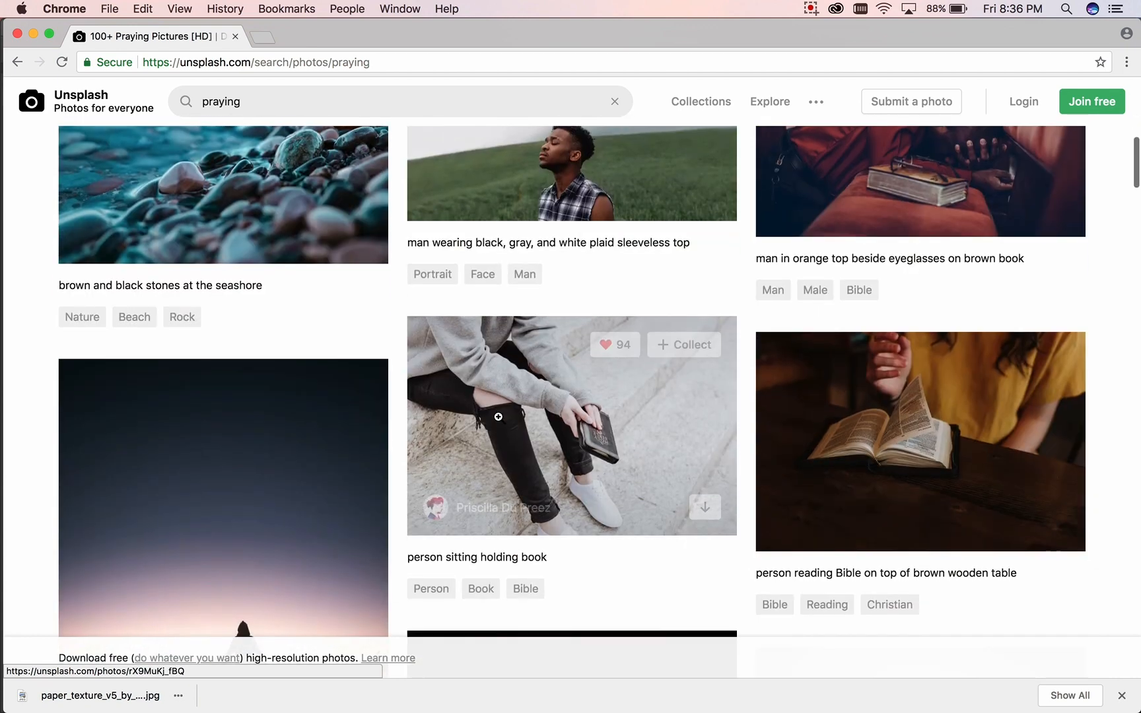
scroll(499, 417, down, 10)
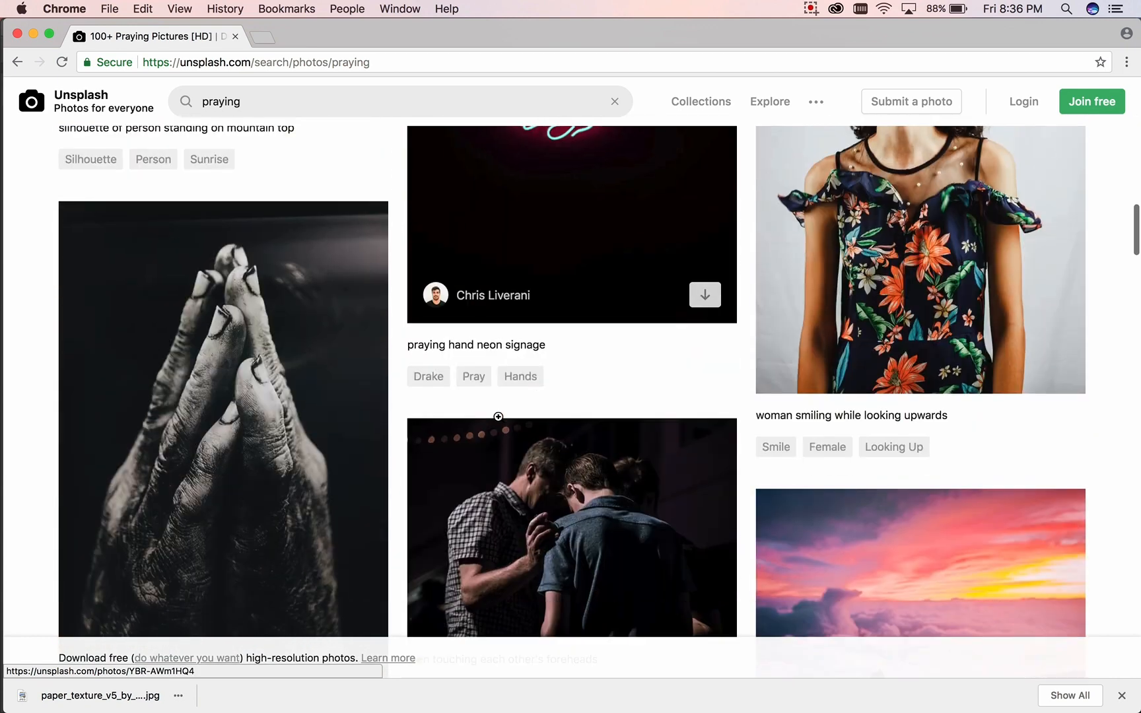
scroll(455, 416, up, 1)
scroll(454, 417, up, 3)
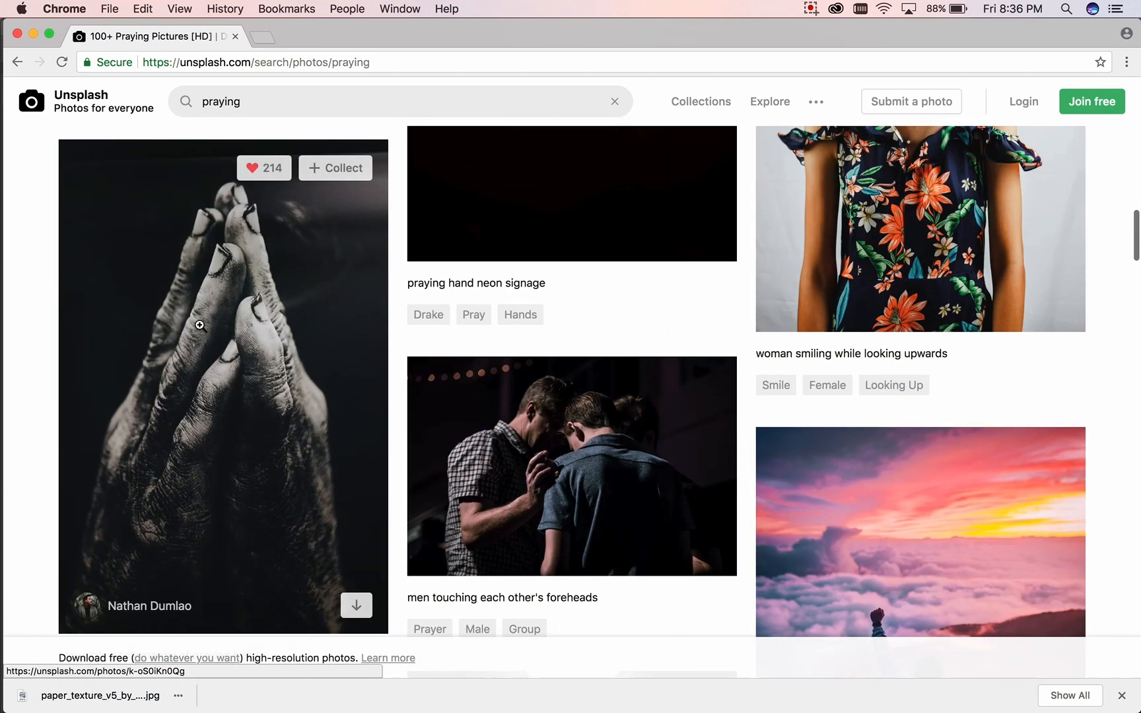
scroll(479, 352, down, 12)
scroll(481, 348, down, 15)
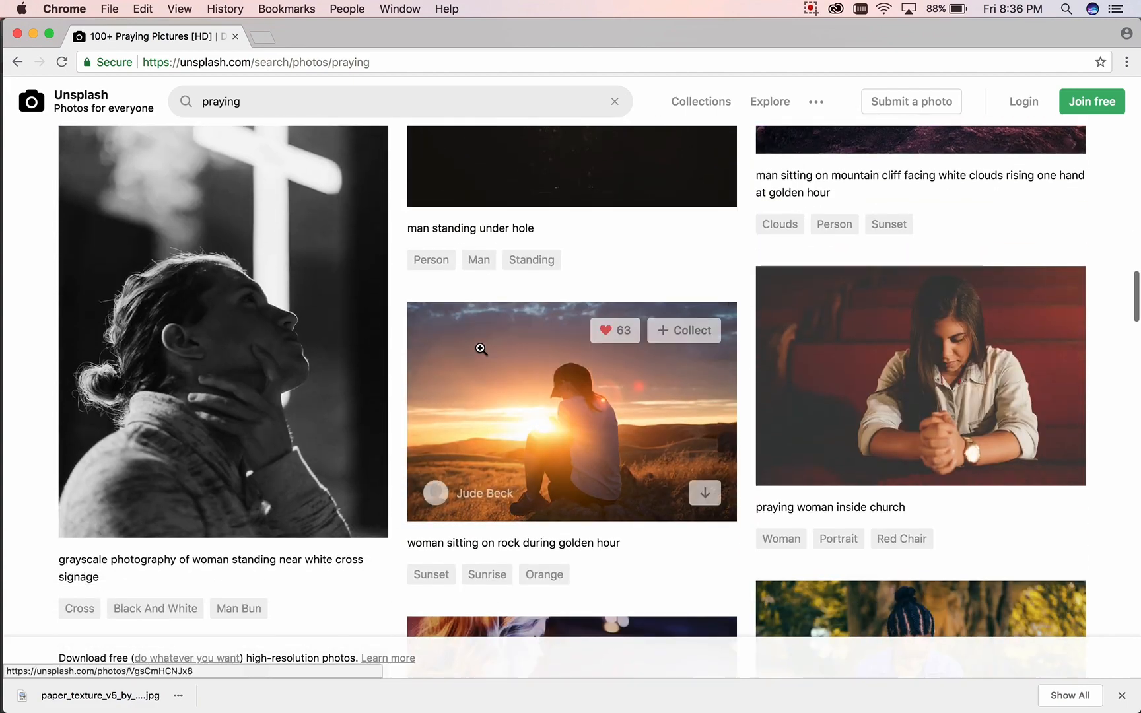
scroll(480, 348, down, 13)
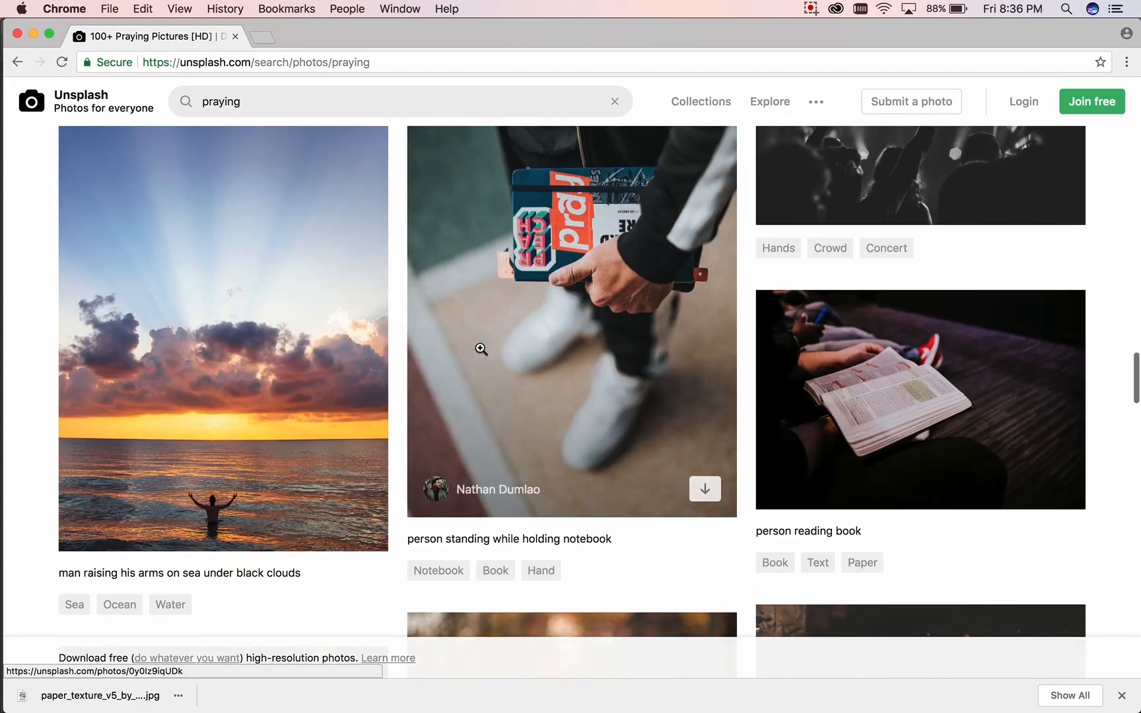
scroll(481, 348, up, 2)
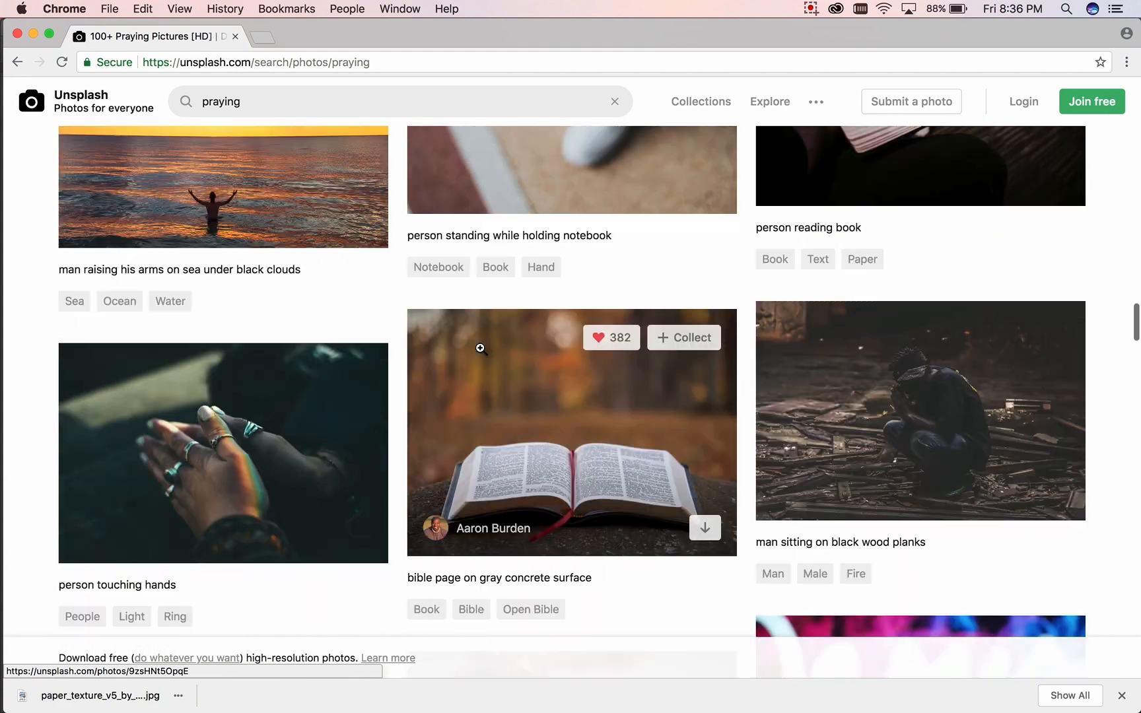
scroll(481, 348, down, 12)
scroll(480, 348, down, 3)
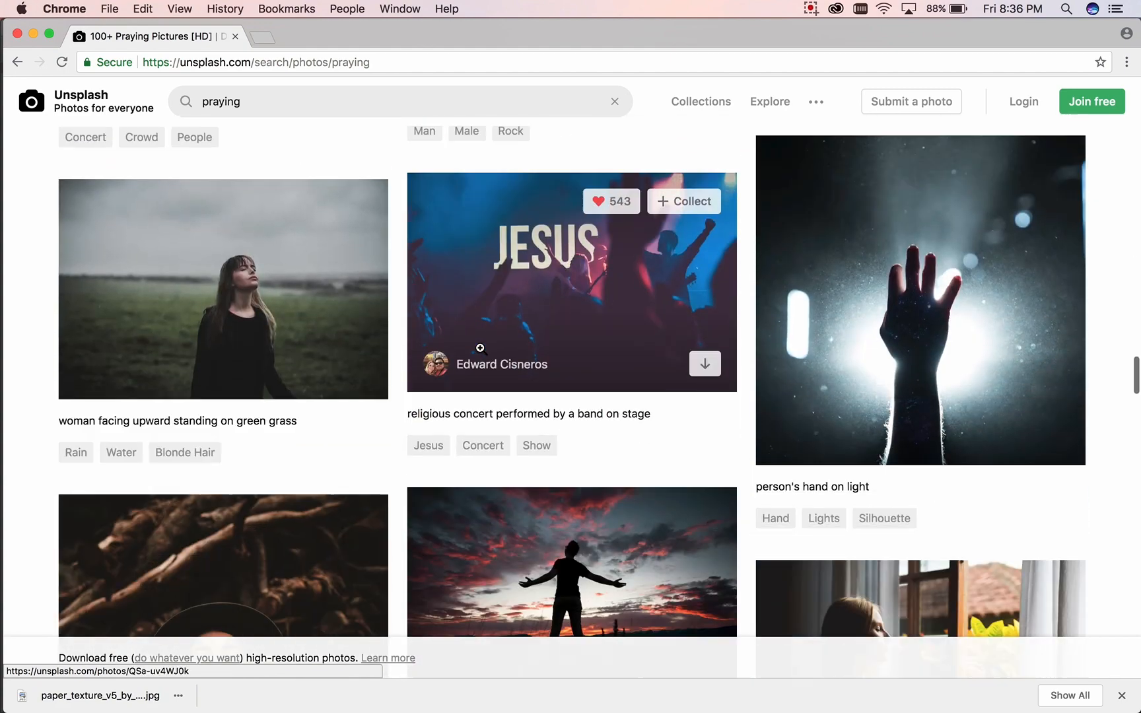
scroll(480, 348, up, 6)
scroll(481, 349, down, 15)
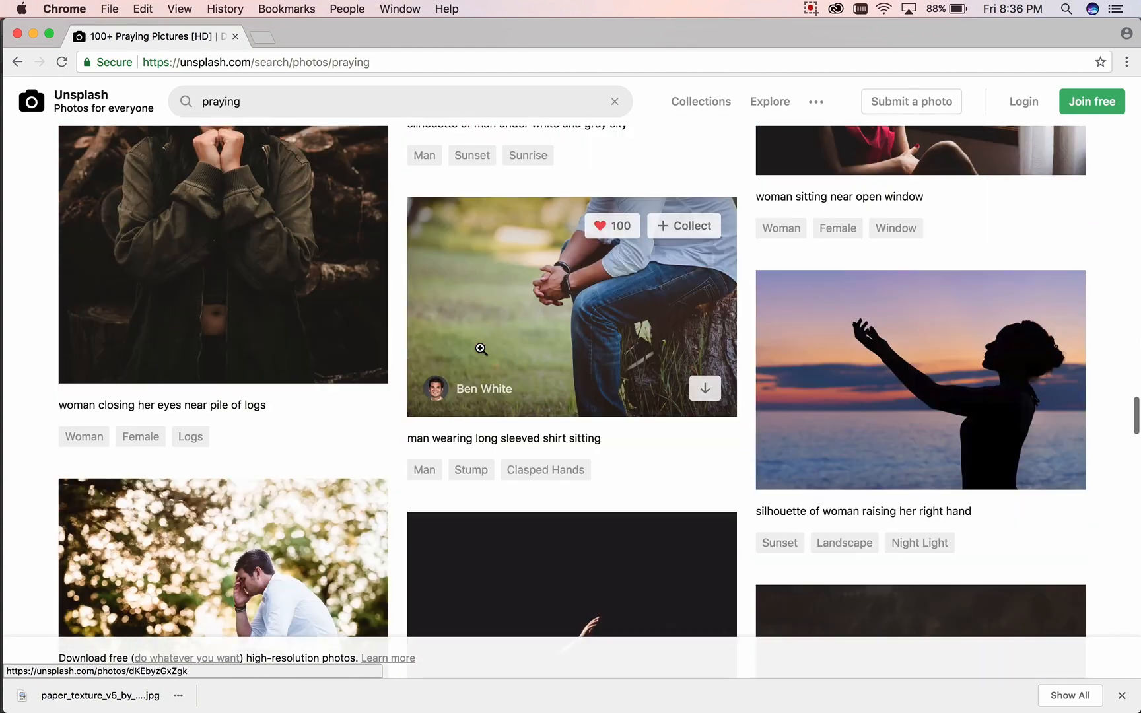
scroll(483, 355, down, 3)
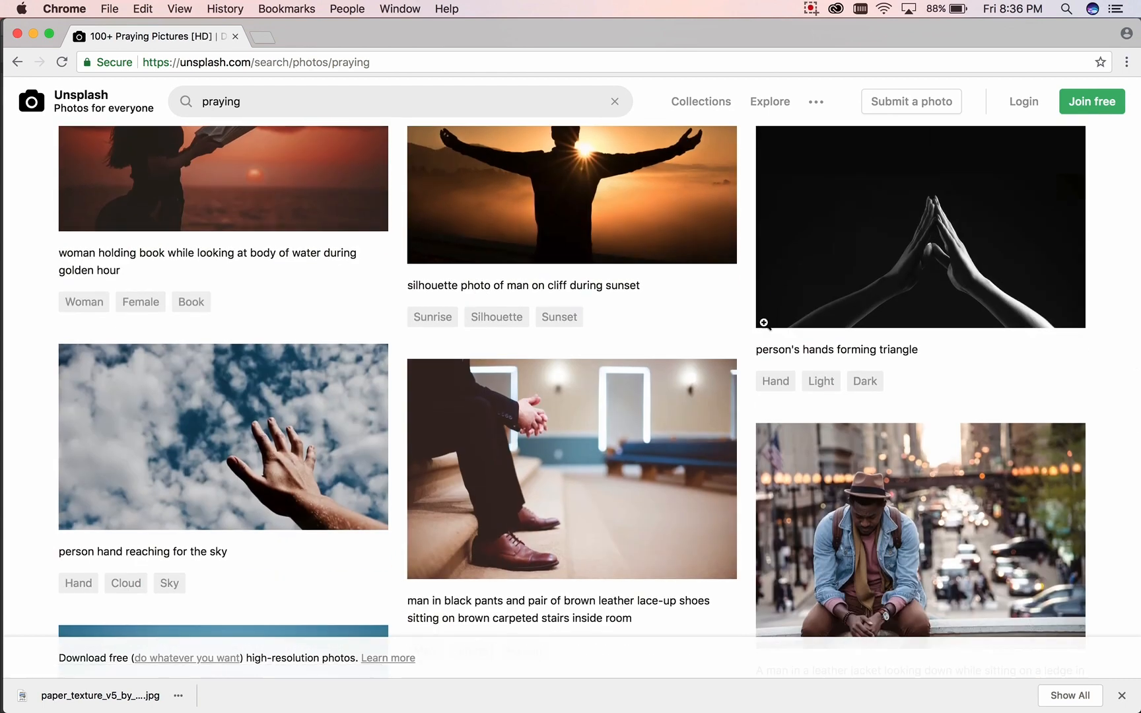
mouse_move(1062, 308)
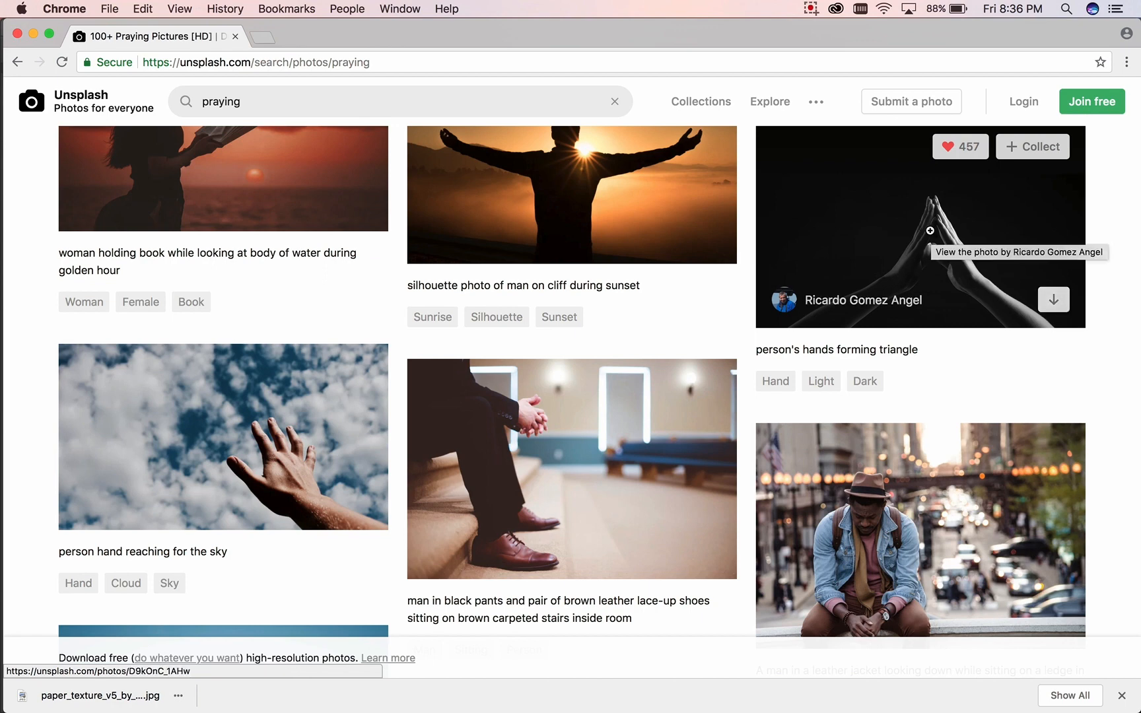
scroll(858, 314, down, 9)
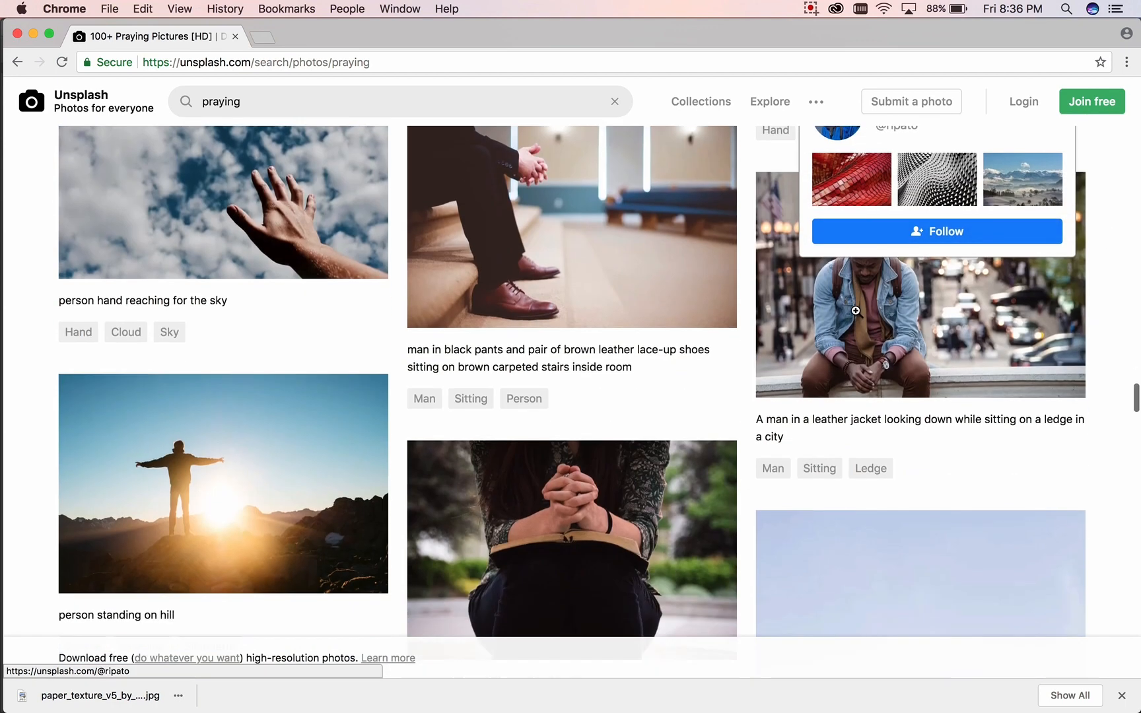
scroll(858, 312, down, 3)
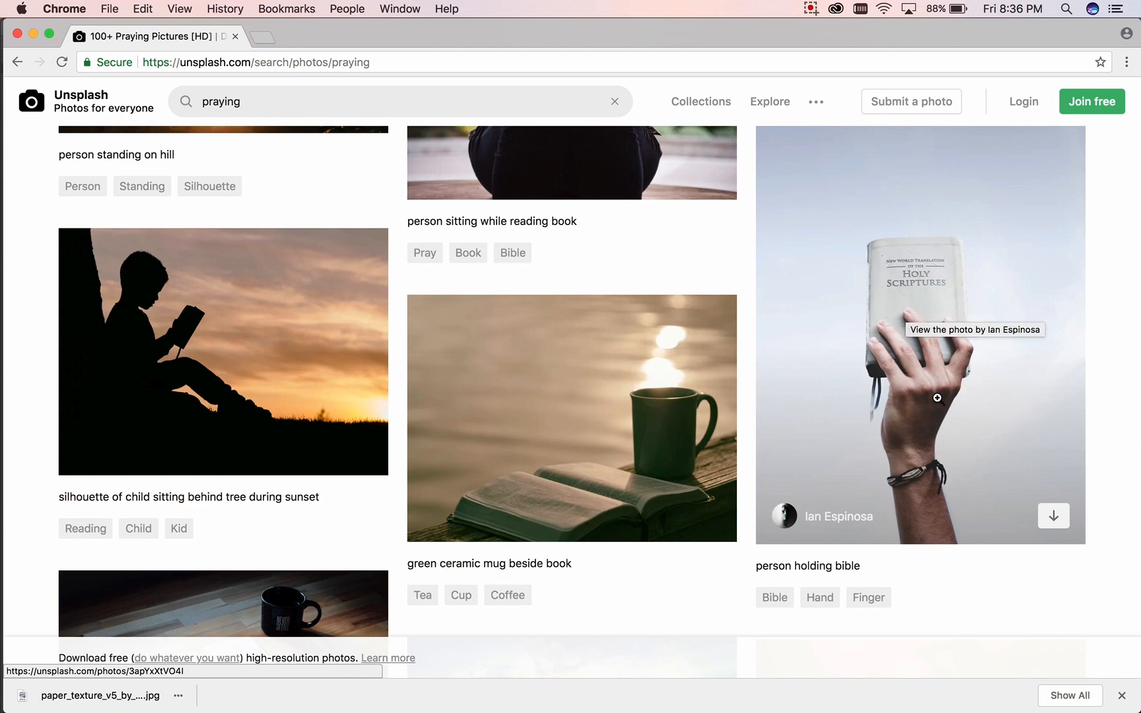
scroll(928, 408, up, 1)
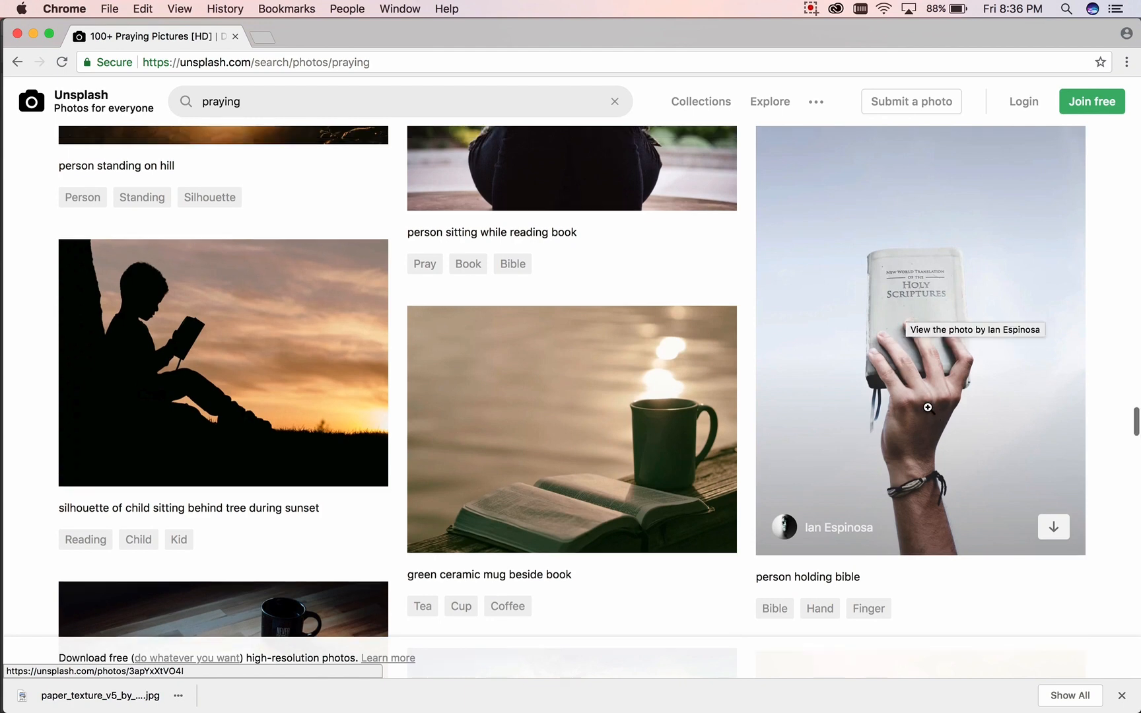
scroll(595, 404, down, 2)
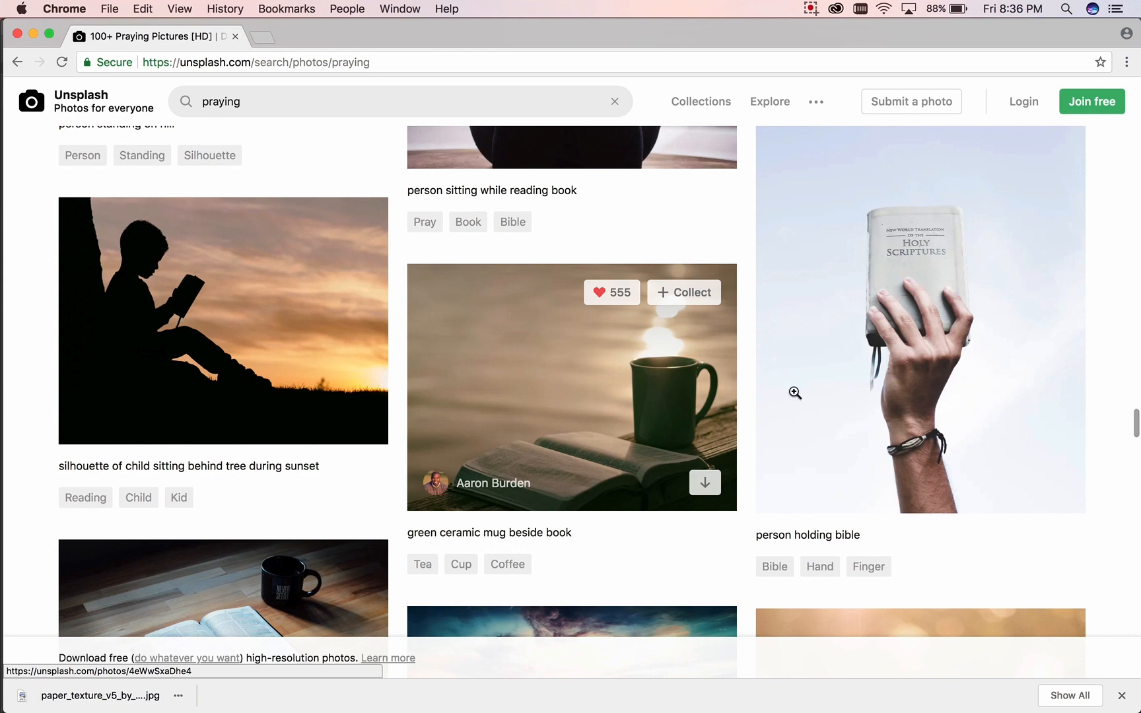
scroll(869, 433, down, 3)
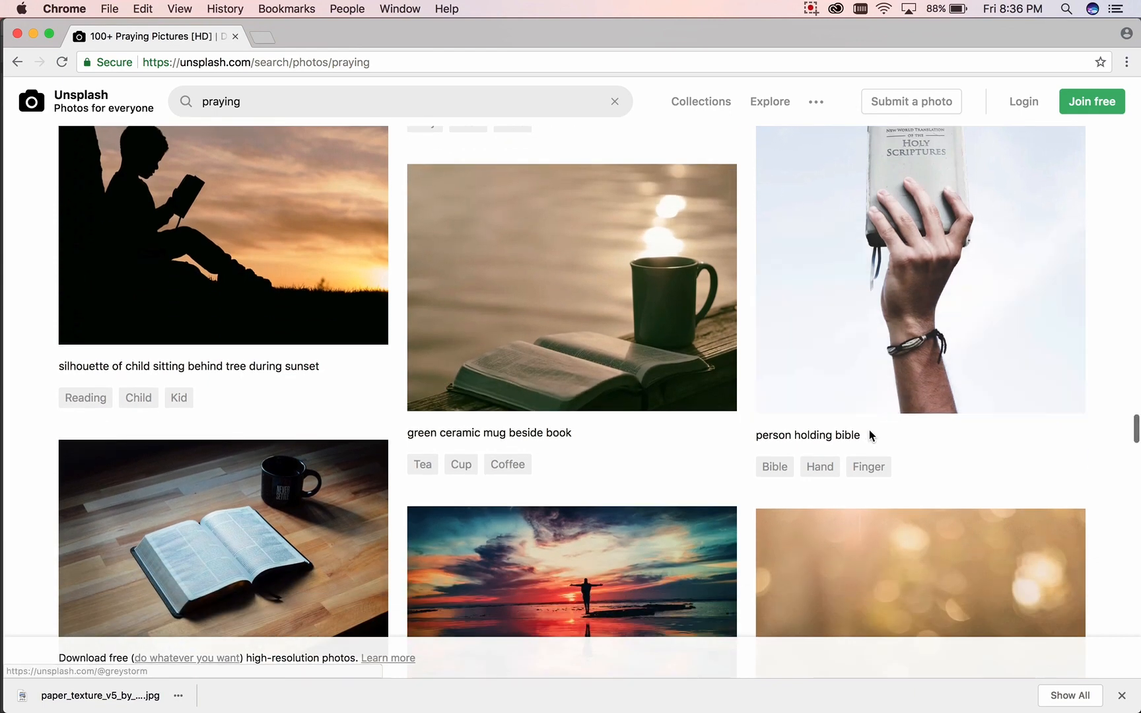
scroll(870, 429, down, 5)
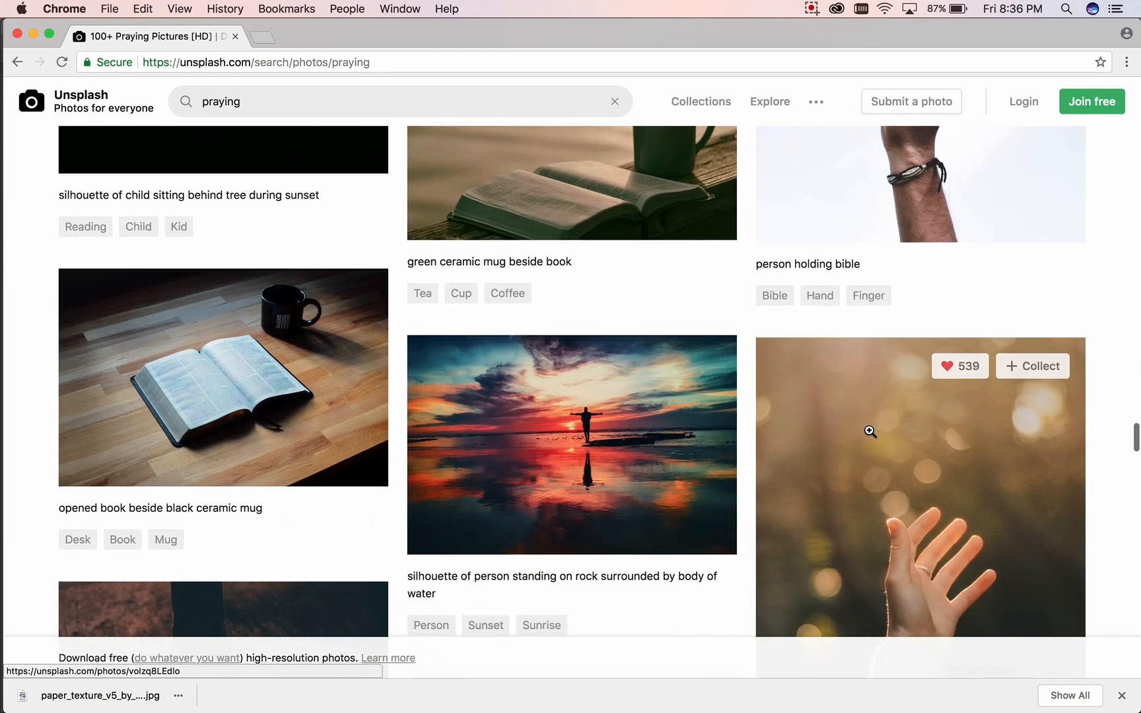
scroll(870, 431, up, 6)
scroll(870, 431, down, 7)
scroll(871, 431, down, 12)
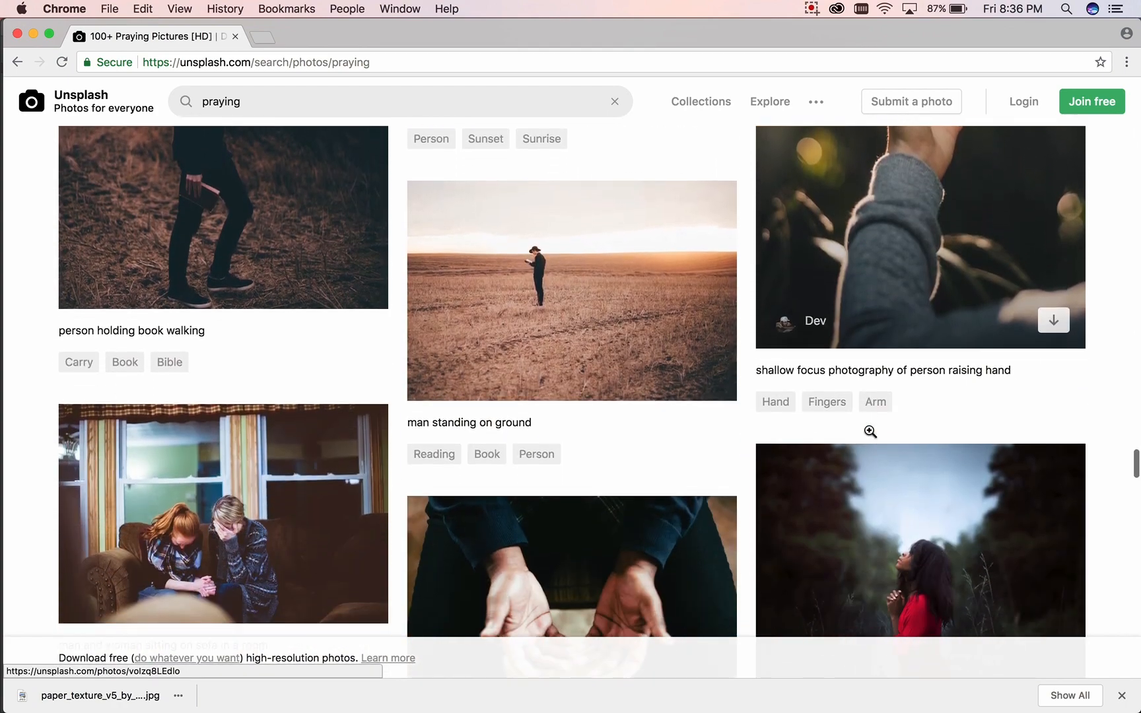
scroll(871, 431, down, 12)
scroll(871, 432, up, 7)
scroll(869, 429, down, 18)
scroll(870, 436, down, 9)
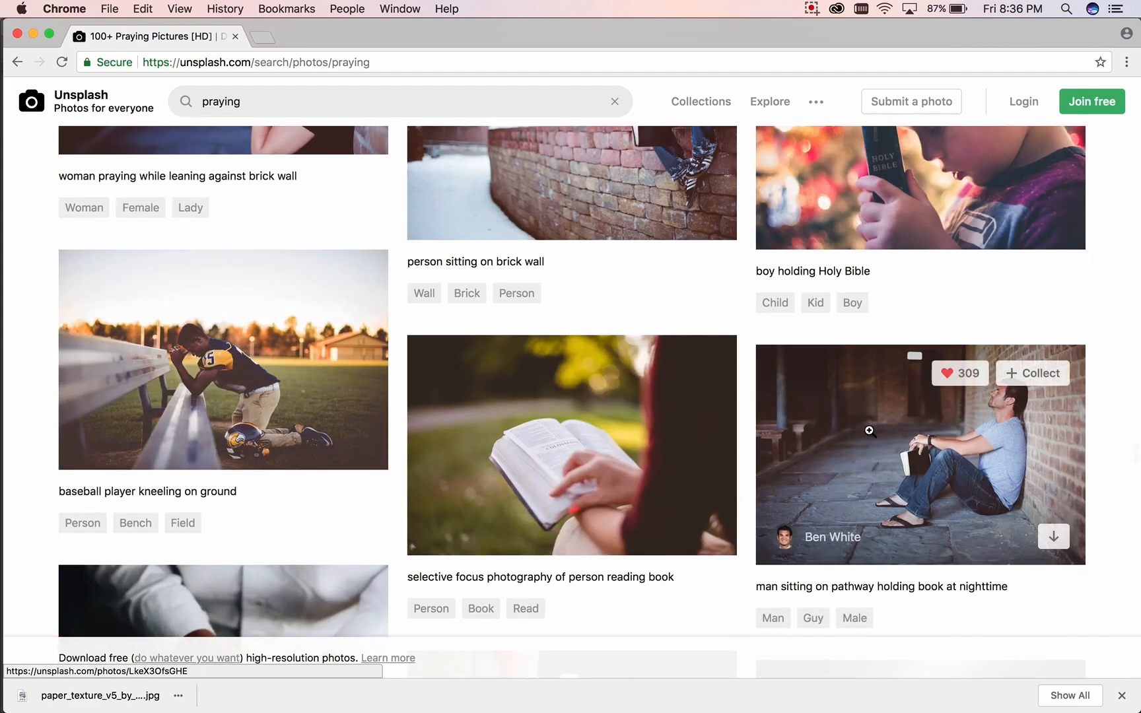
scroll(870, 431, down, 11)
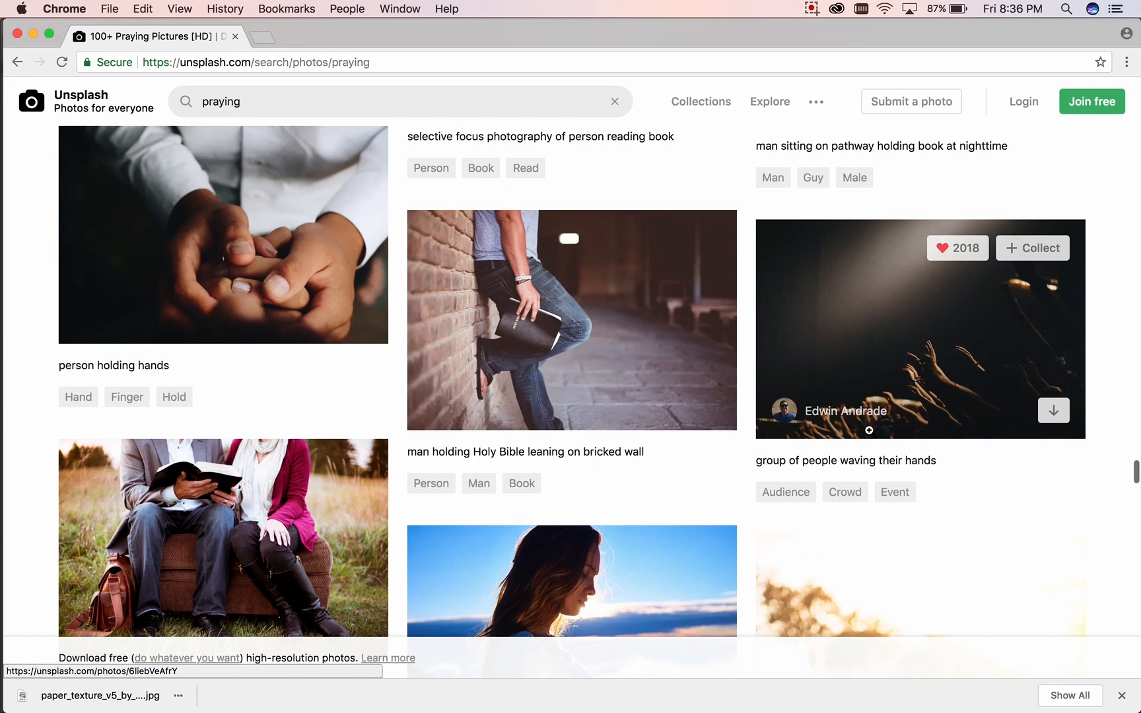
- Find the "man looking at the skies" photo of a man in a dark hat further down the results and download it
scroll(870, 430, down, 9)
scroll(869, 431, down, 16)
scroll(870, 431, down, 1)
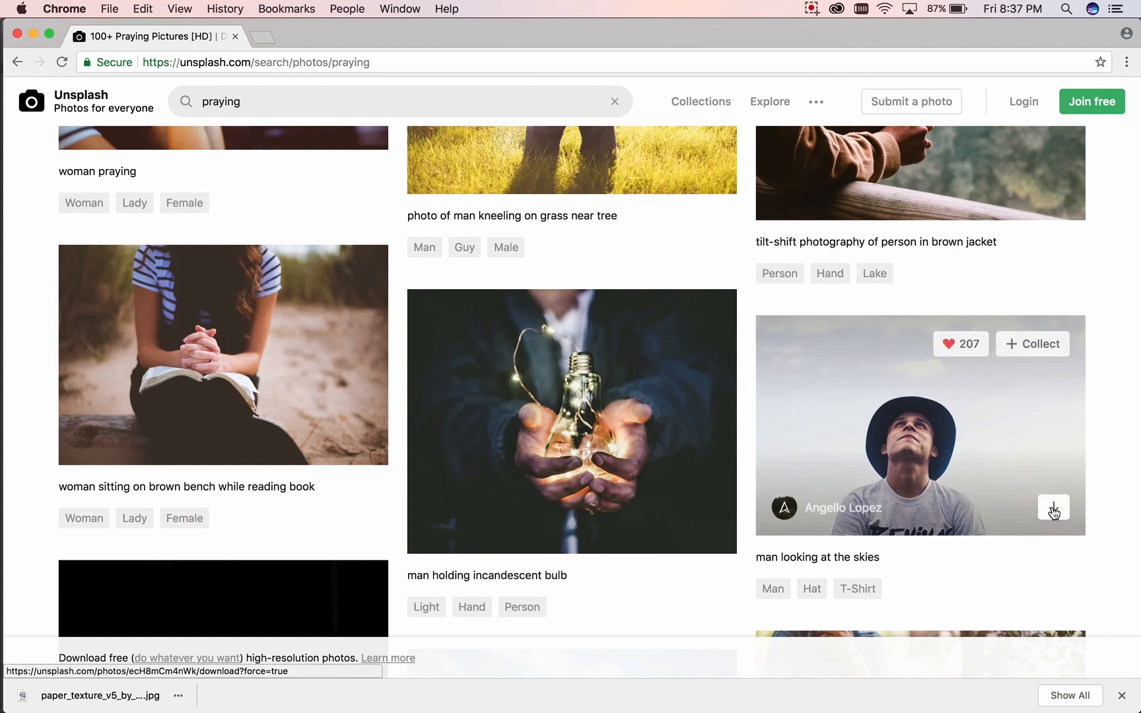
click(1054, 510)
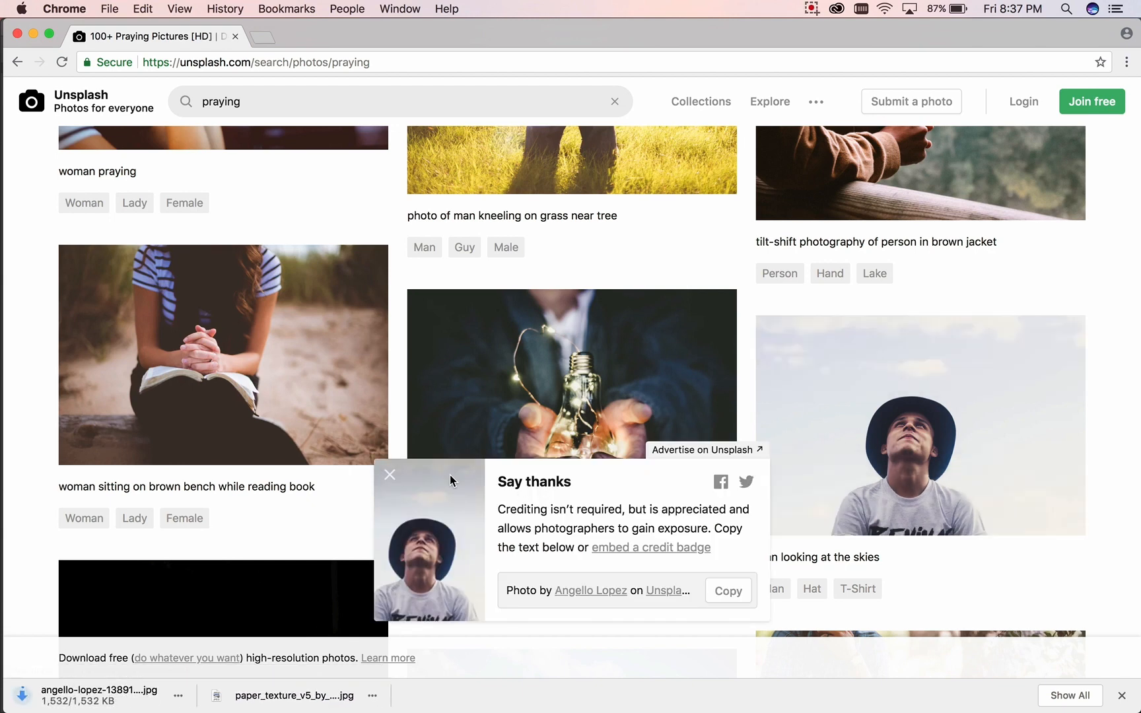
- Dismiss the photo credit prompt and look through more of the praying photo results
click(390, 475)
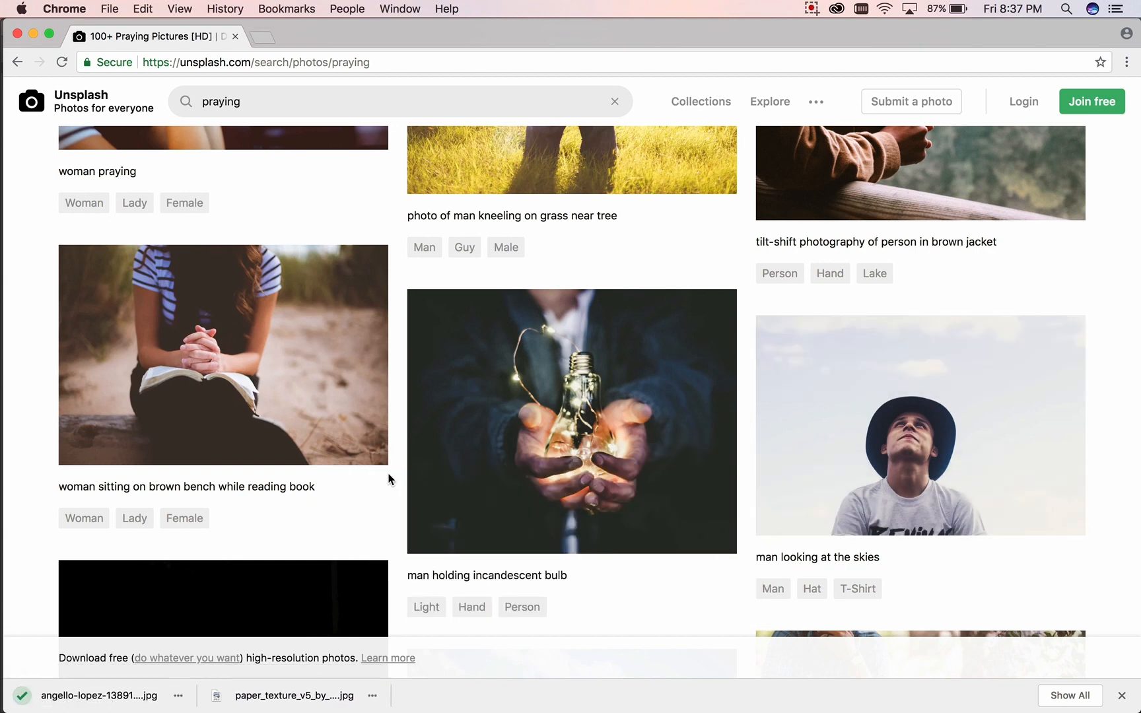
scroll(389, 477, down, 5)
scroll(388, 479, down, 7)
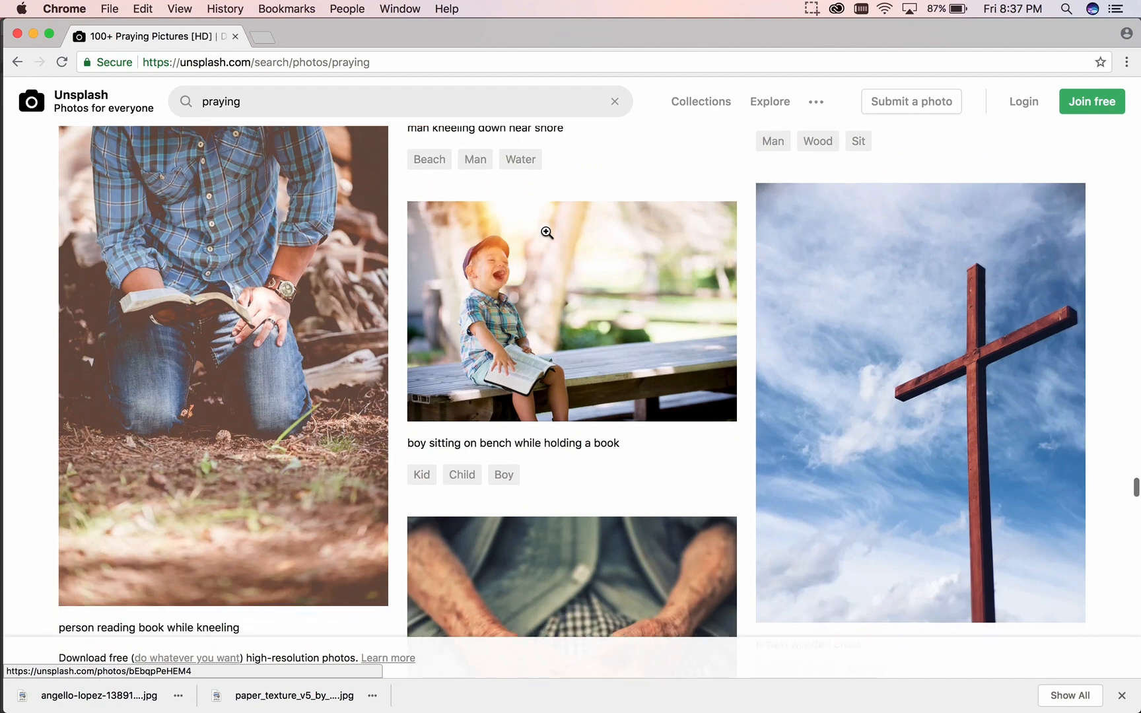
scroll(547, 233, down, 3)
- Copy the downloaded photo of the man in the hat from Chrome to the desktop and open it in Photoshop
drag(487, 41, 597, 41)
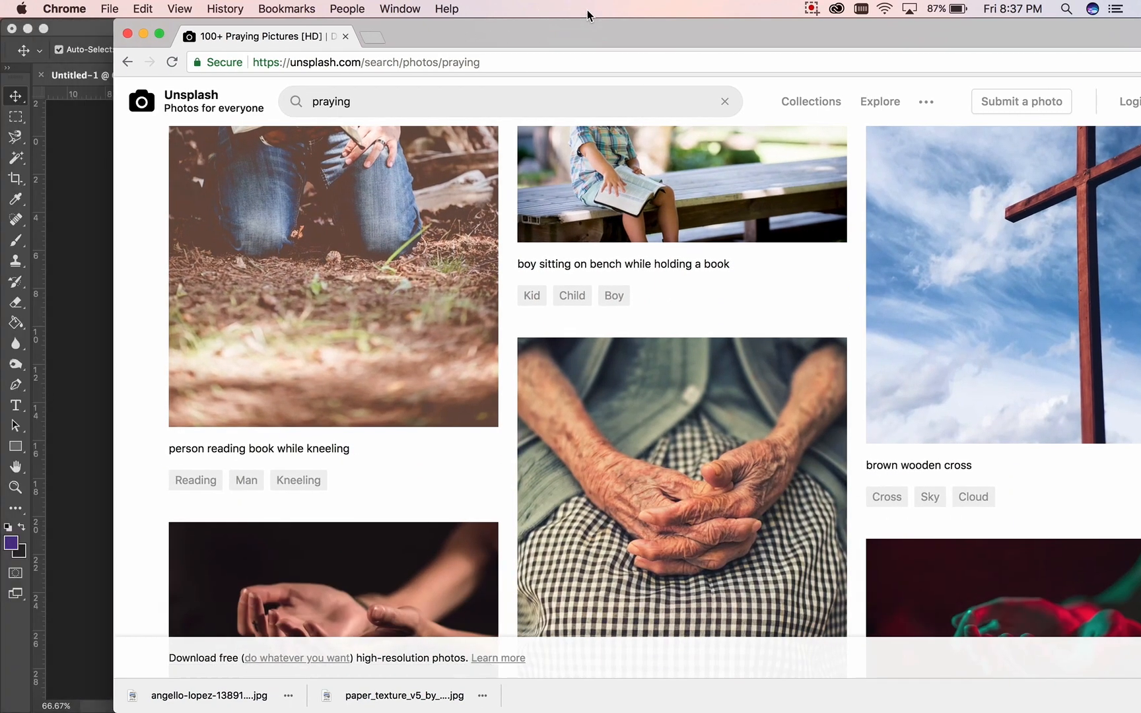
click(27, 29)
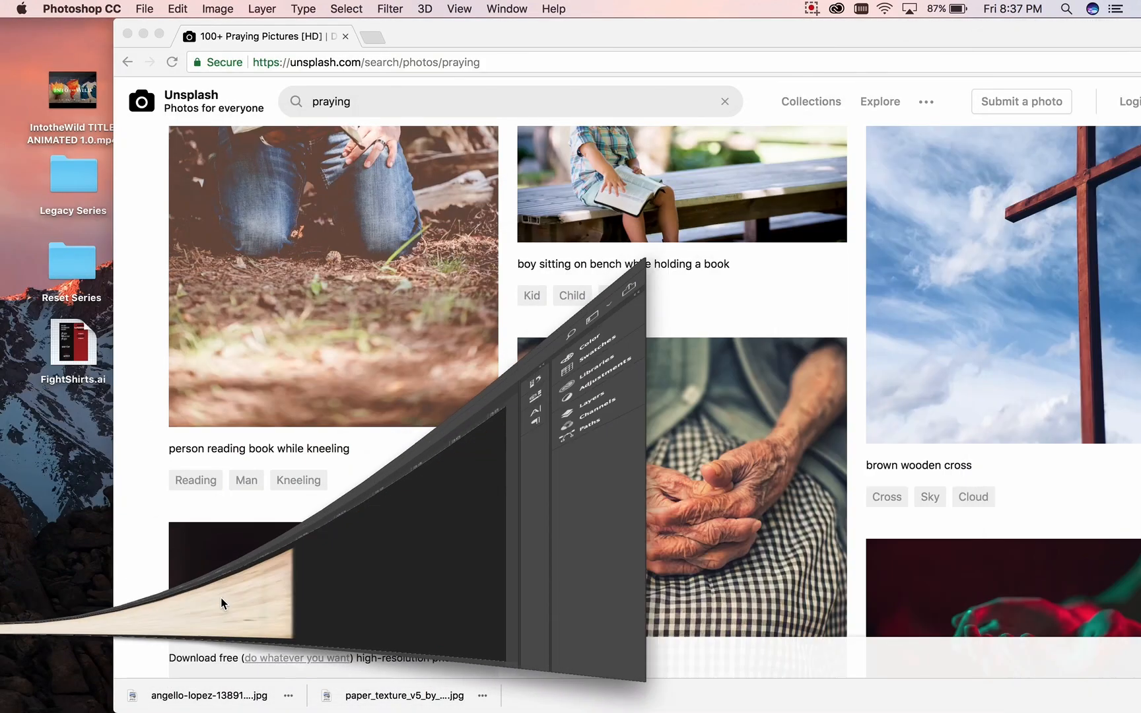
drag(226, 705, 89, 522)
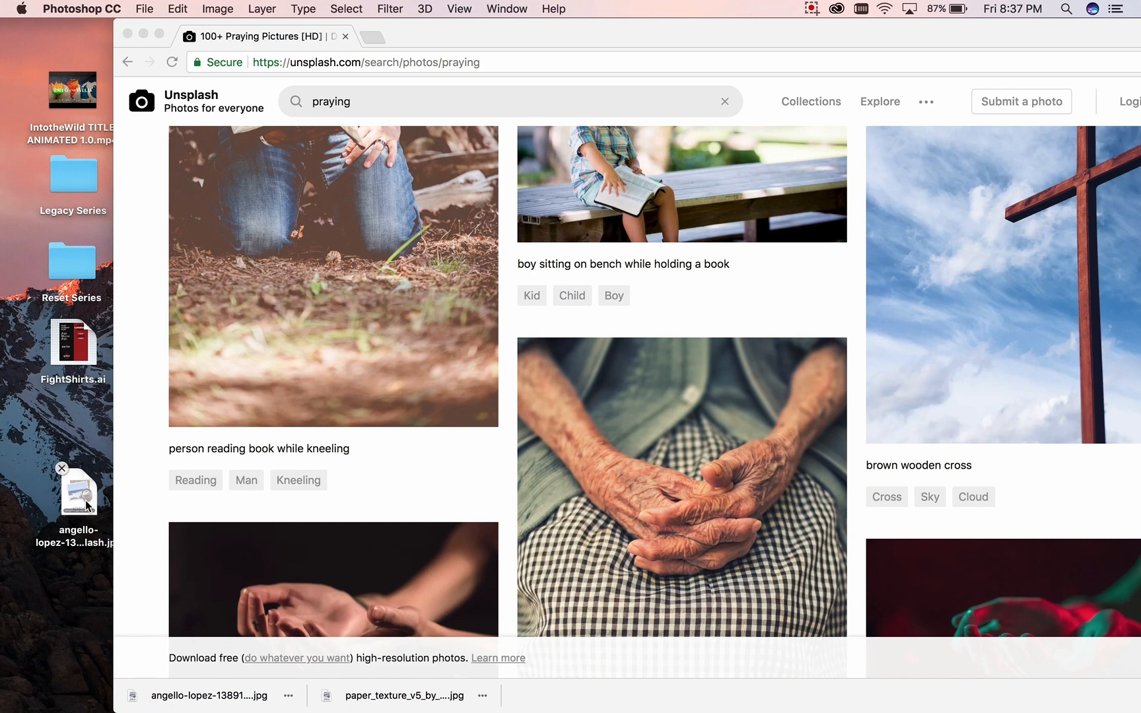
right_click(88, 502)
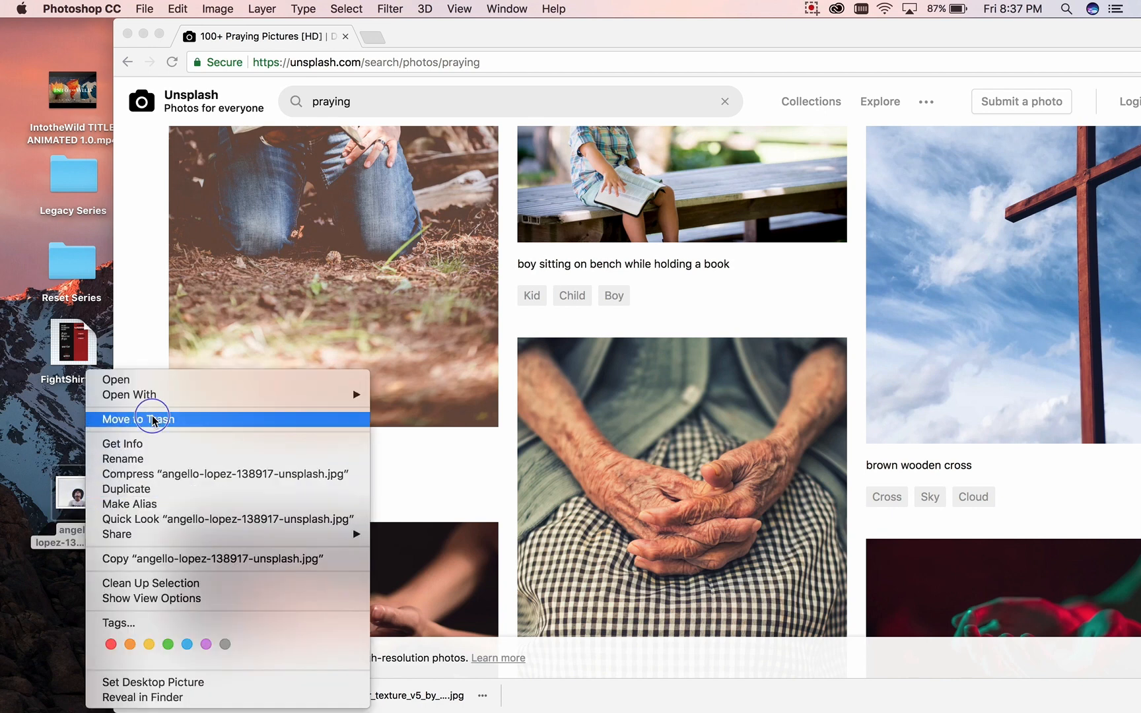
mouse_move(158, 395)
click(416, 438)
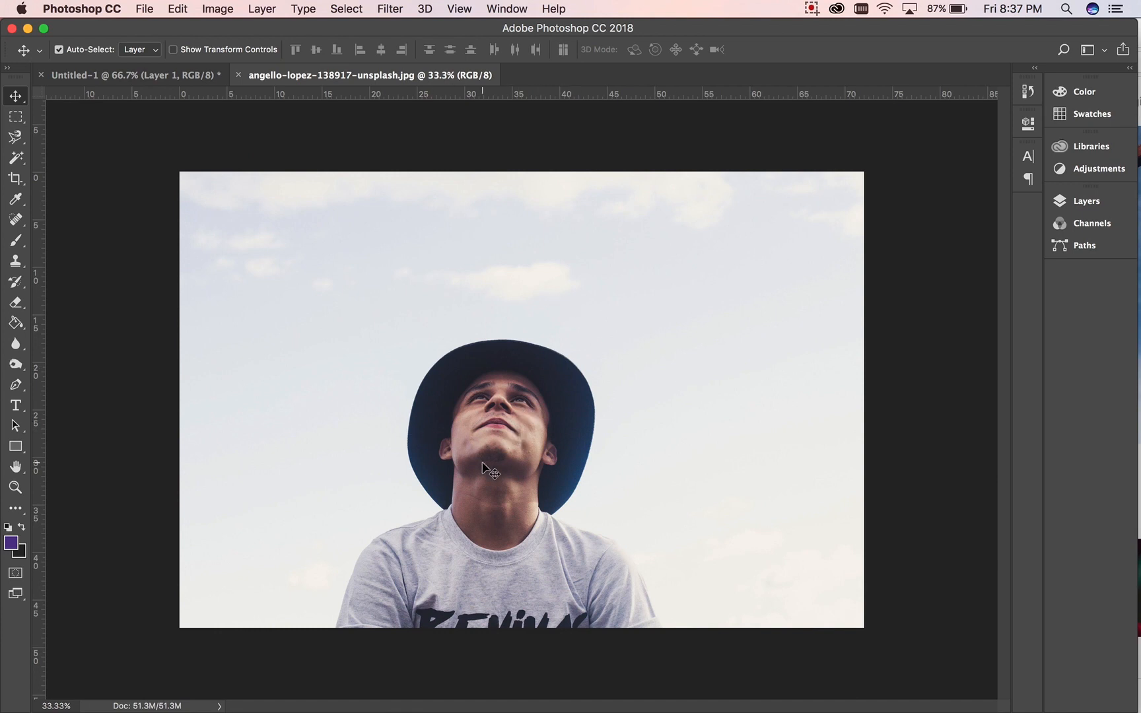
- Trace the man's shirt, shoulders and hat with the Magnetic Lasso and close the outline into a selection
scroll(516, 424, up, 6)
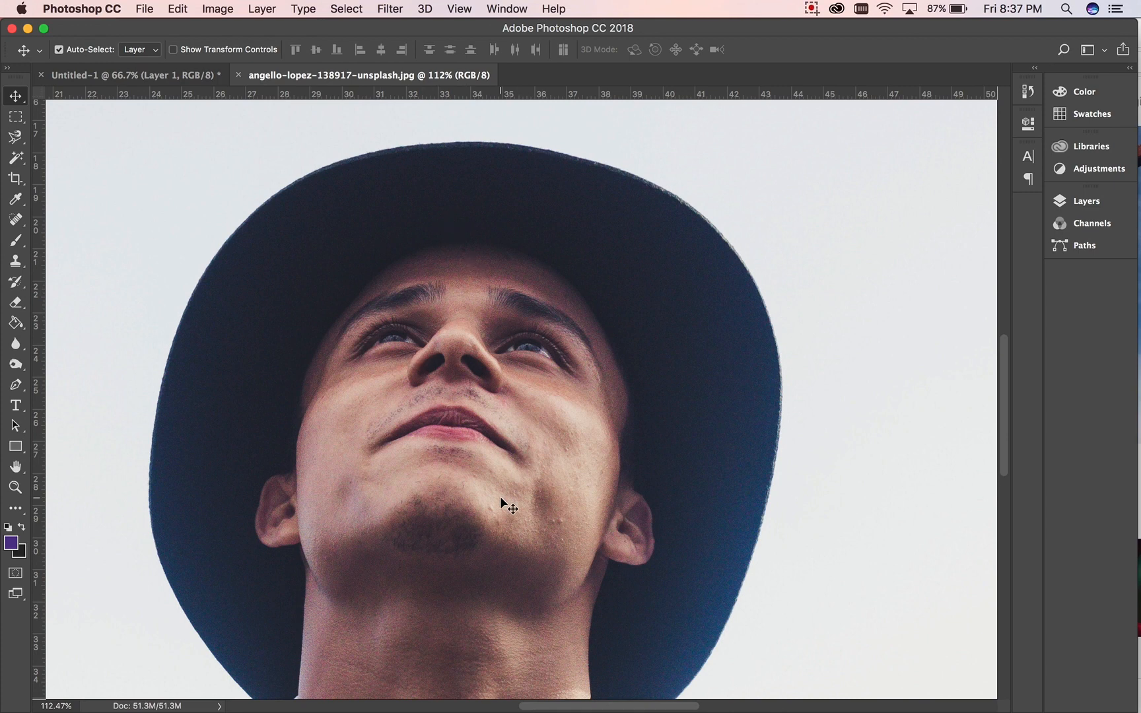
scroll(500, 496, down, 4)
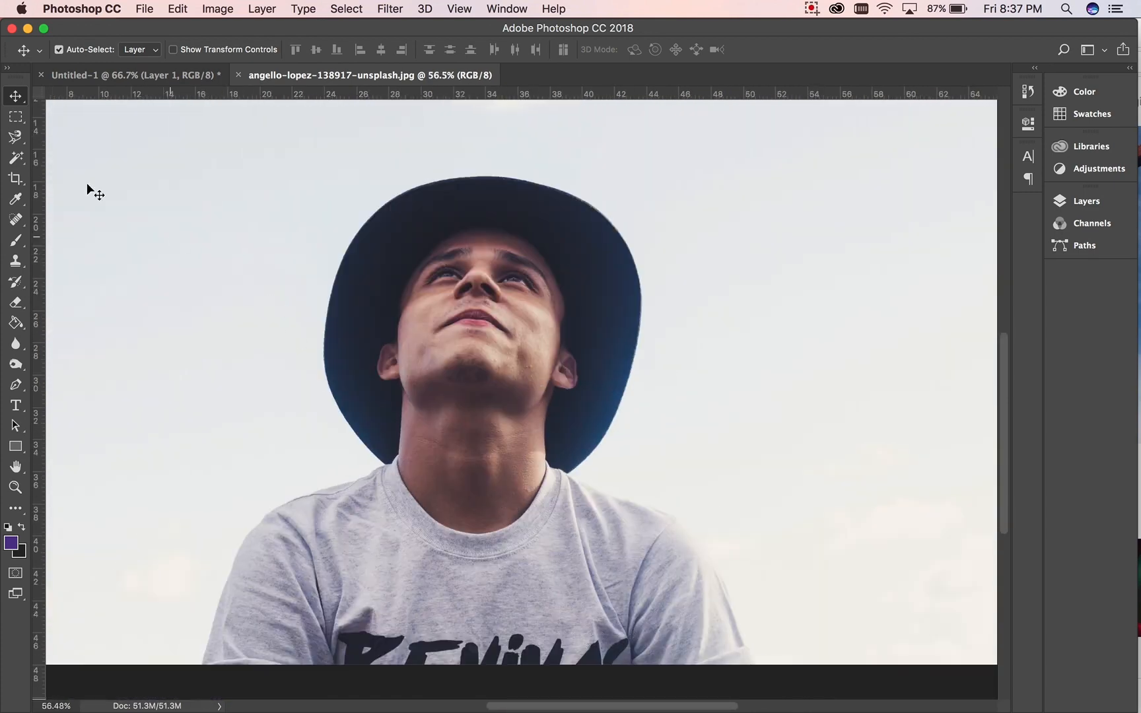
click(16, 139)
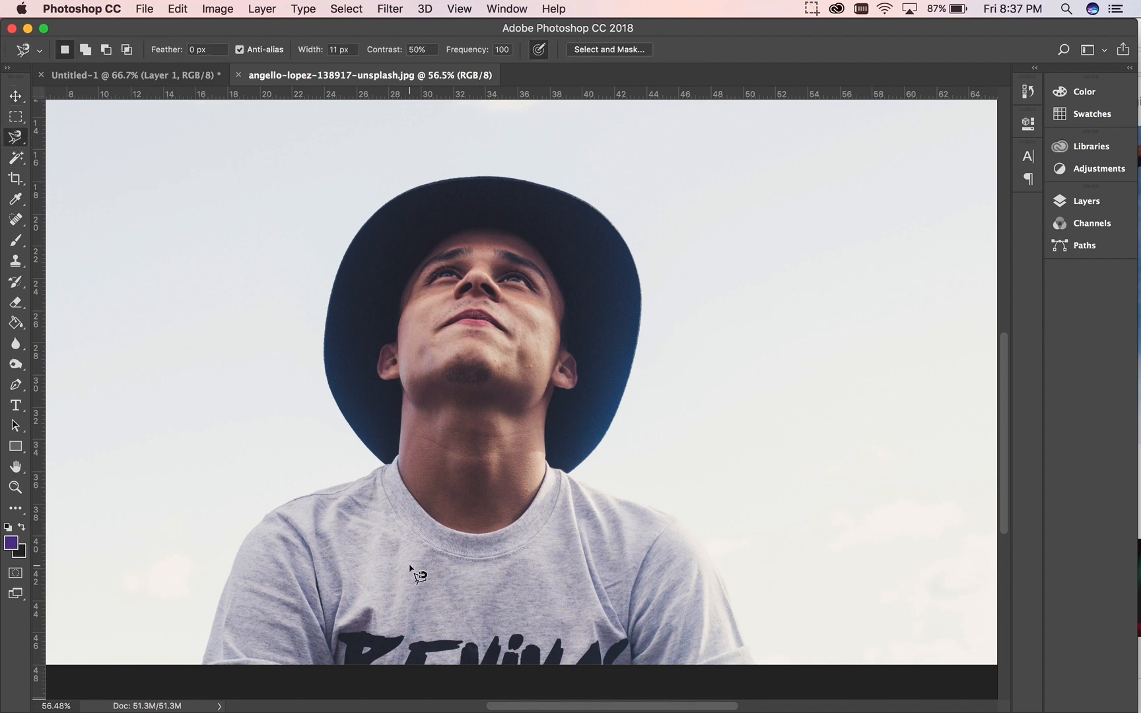
click(201, 663)
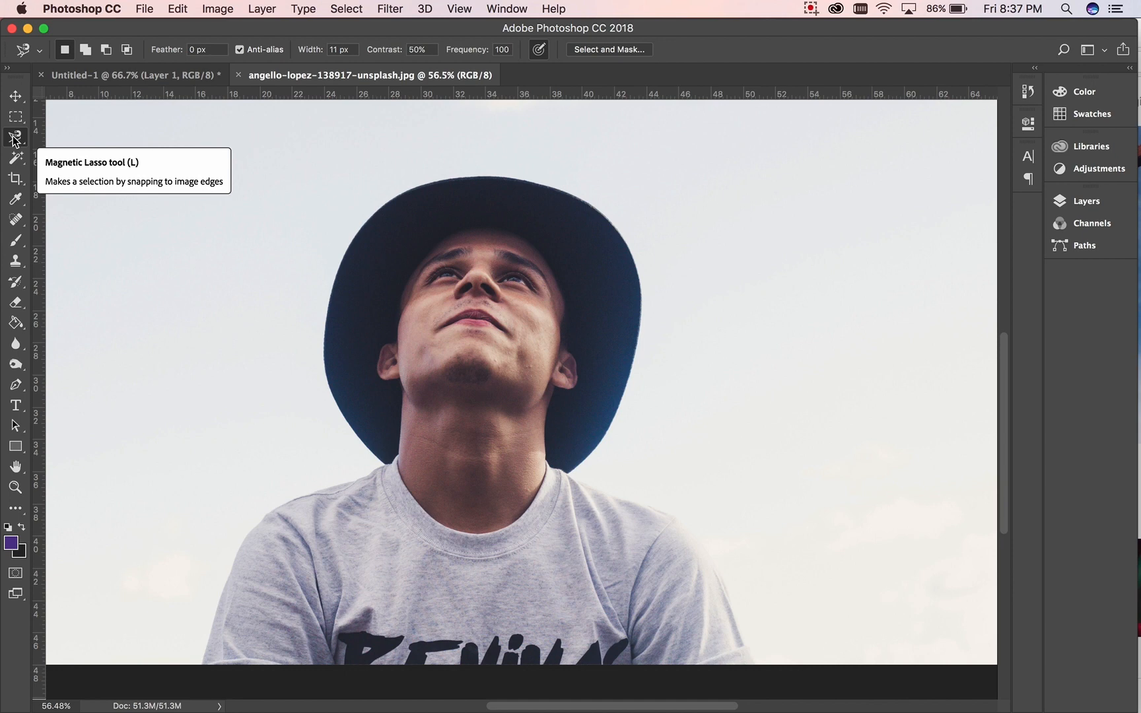
click(201, 664)
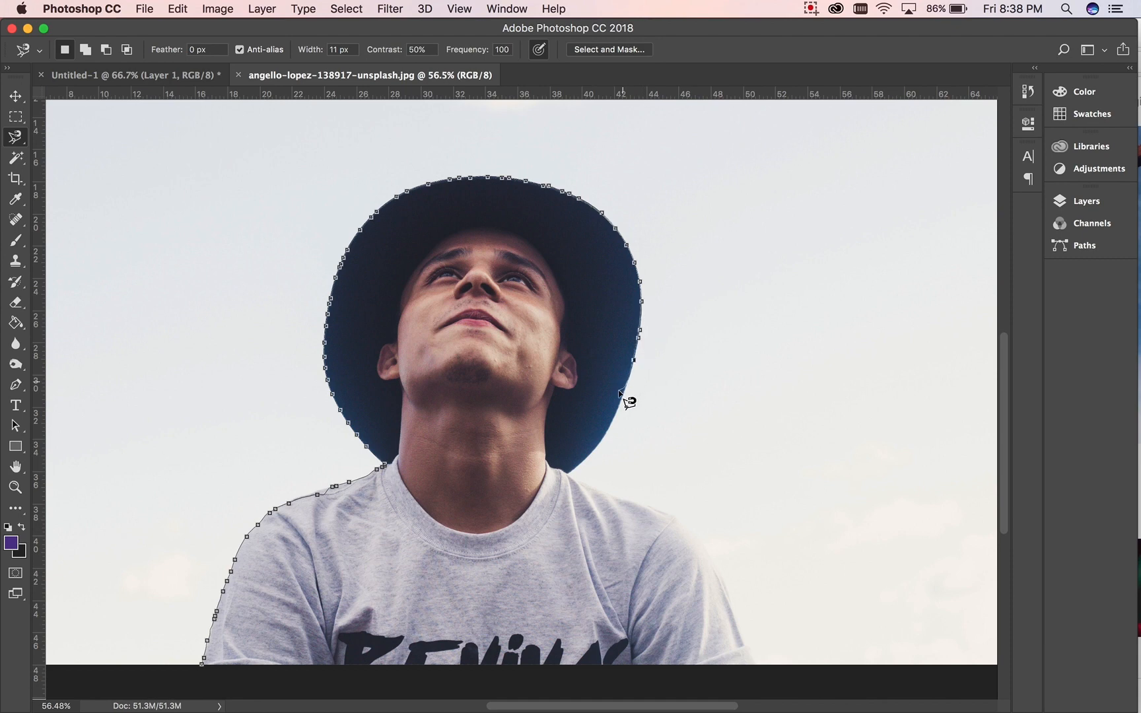
click(567, 474)
click(599, 487)
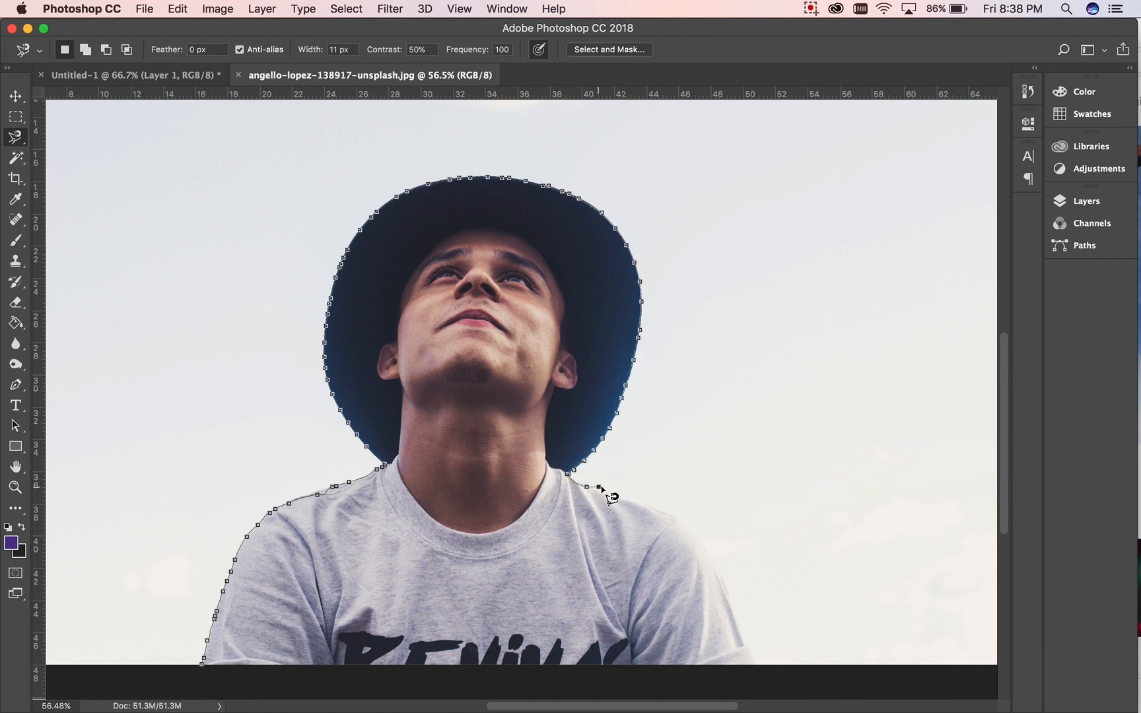
click(632, 499)
click(718, 561)
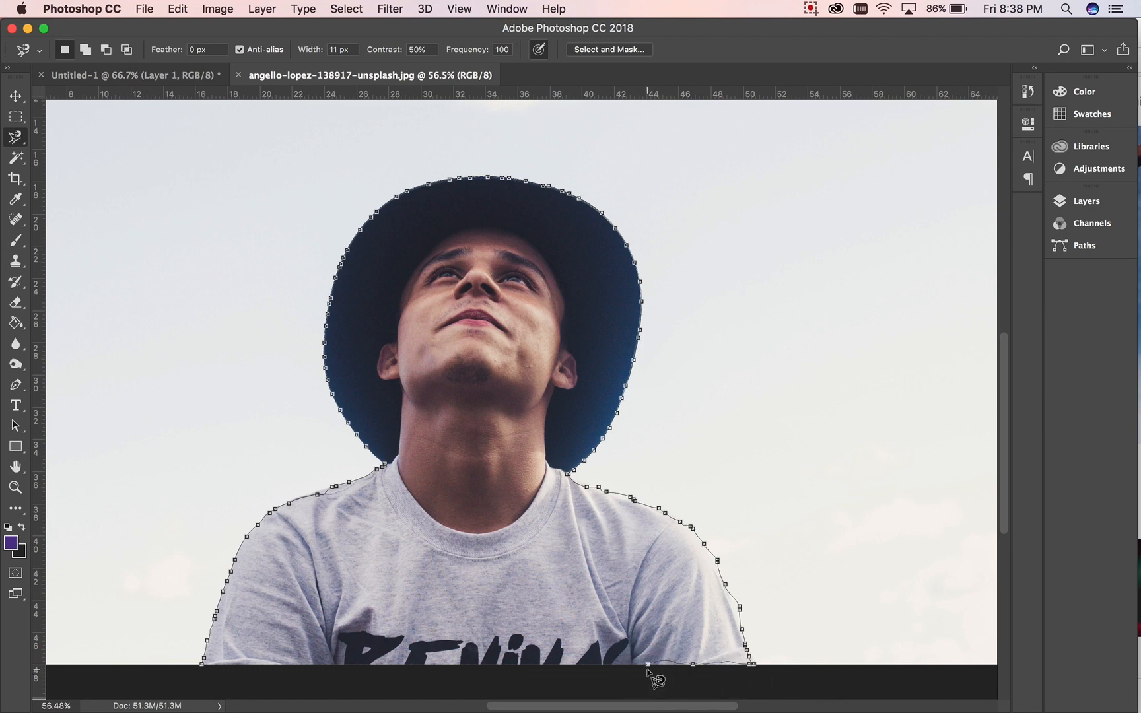
click(204, 664)
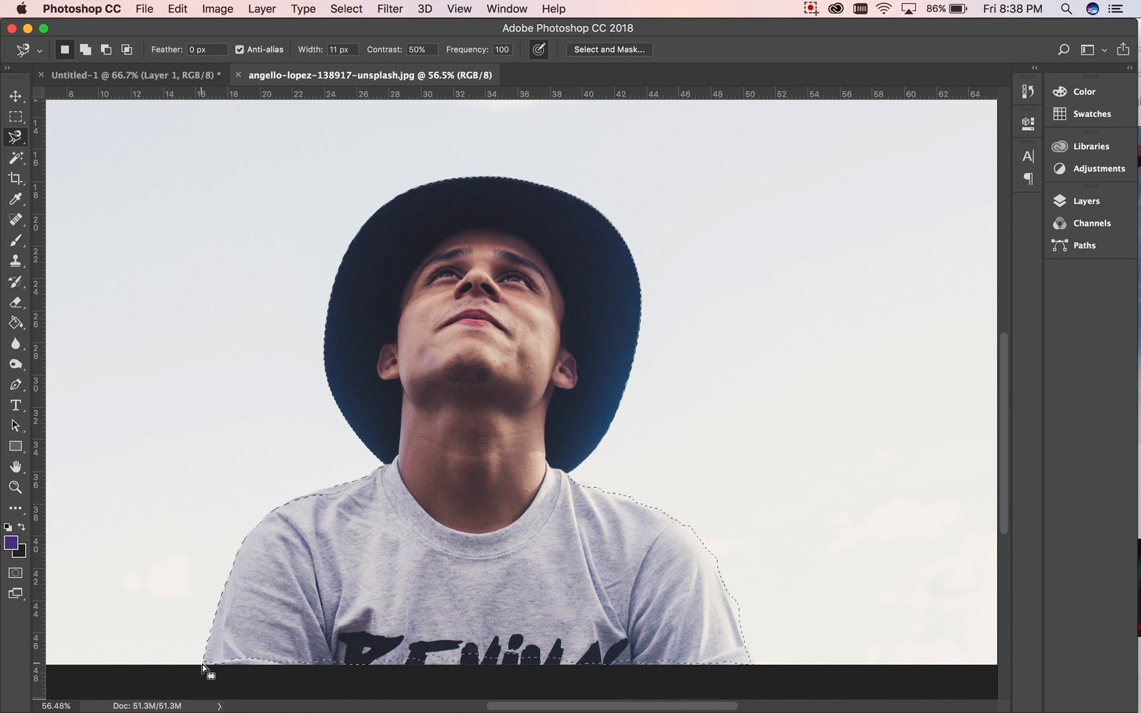
- In Quick Mask mode, erase the mask covering the shirt's lower edge and the shoulder on the image's left side
click(16, 572)
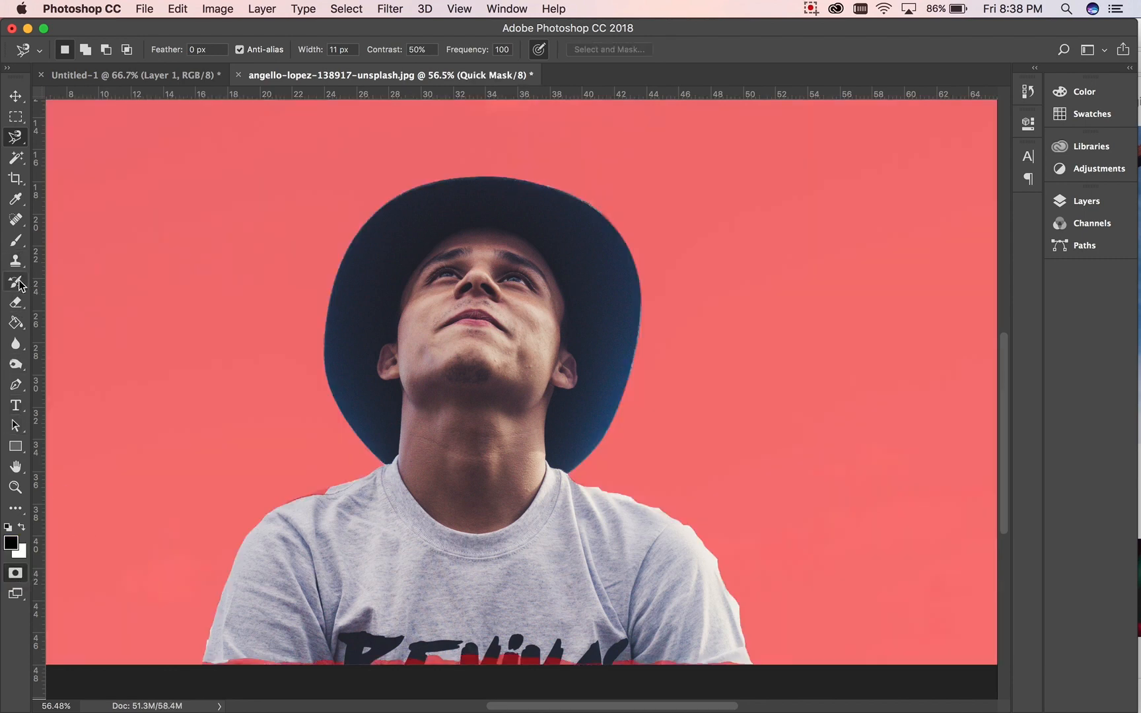
click(16, 302)
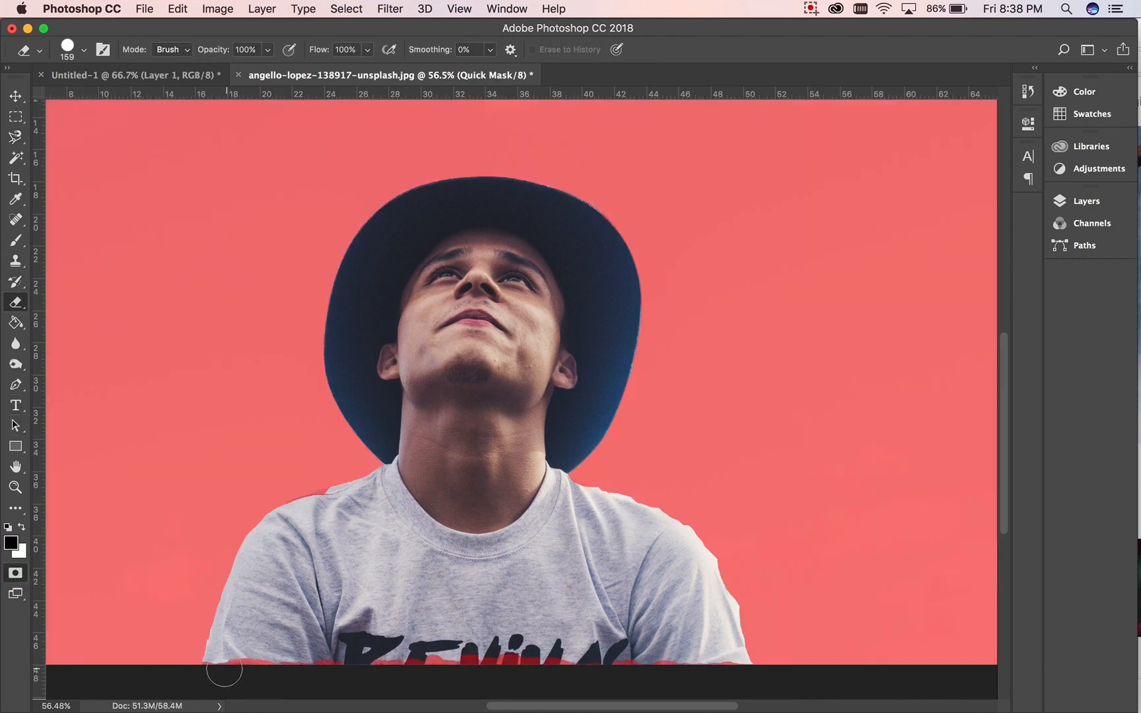
mouse_move(219, 671)
mouse_down()
mouse_move(331, 663)
mouse_move(470, 677)
mouse_move(424, 660)
mouse_move(527, 661)
mouse_move(637, 674)
mouse_up()
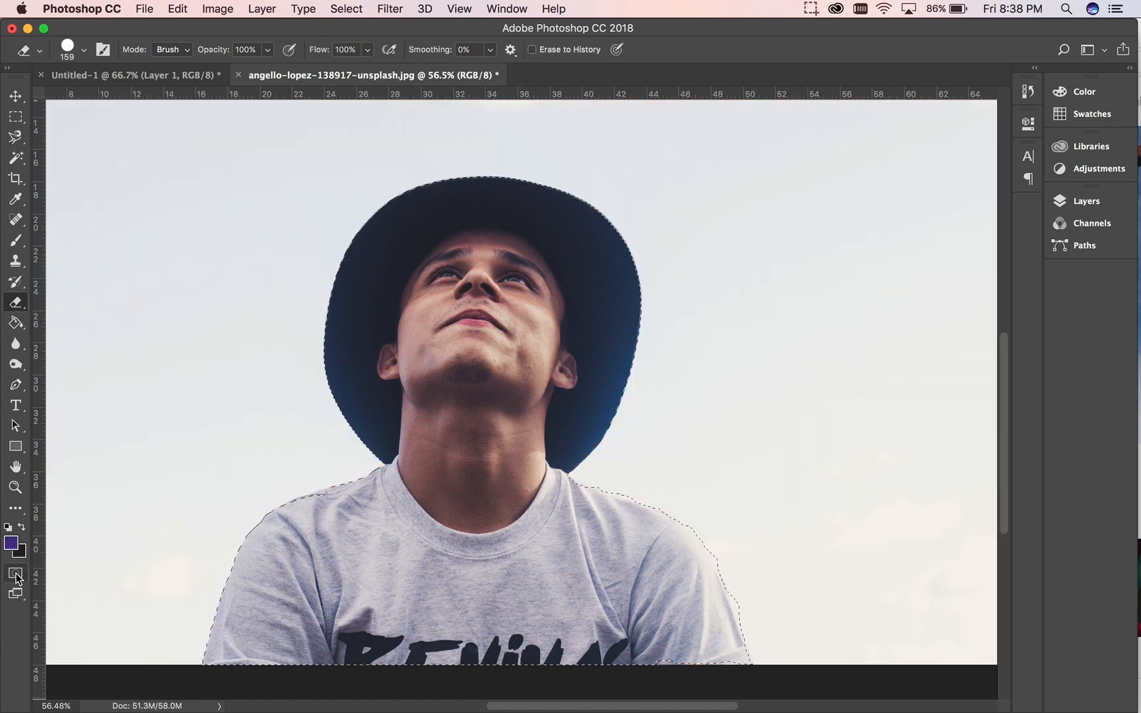
click(15, 573)
click(16, 574)
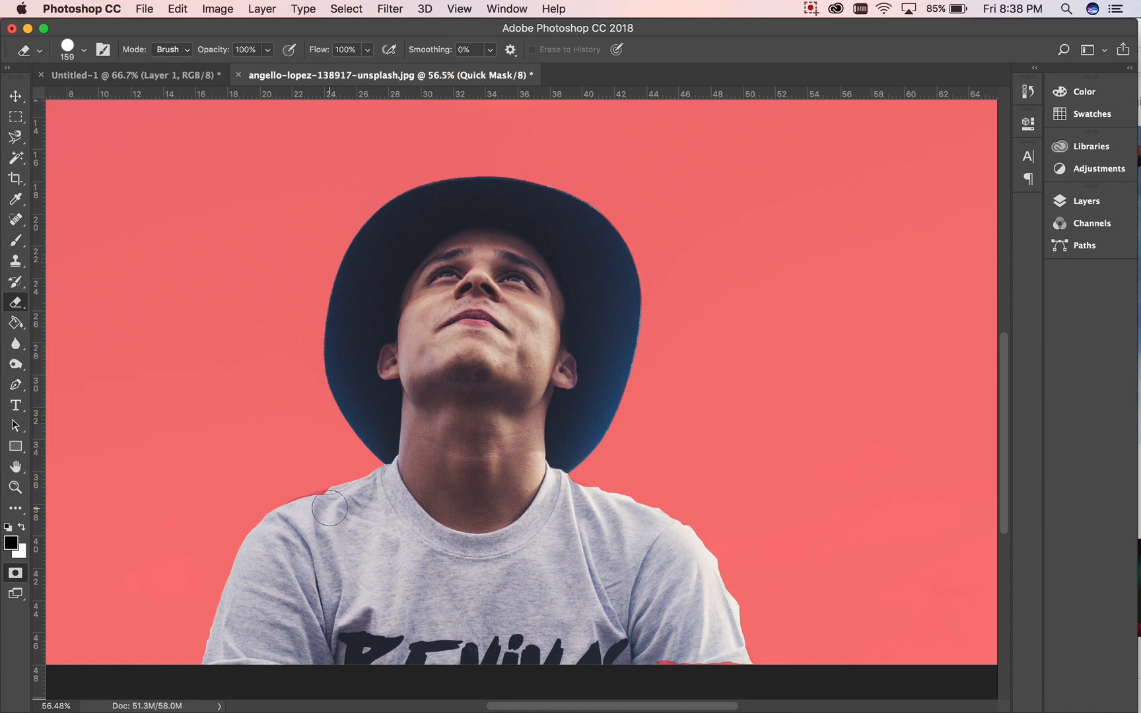
drag(330, 508, 298, 515)
- Set a 91 px hard round brush and paint the mask along the outer edges of both sleeves and the right-hand shoulder
click(16, 242)
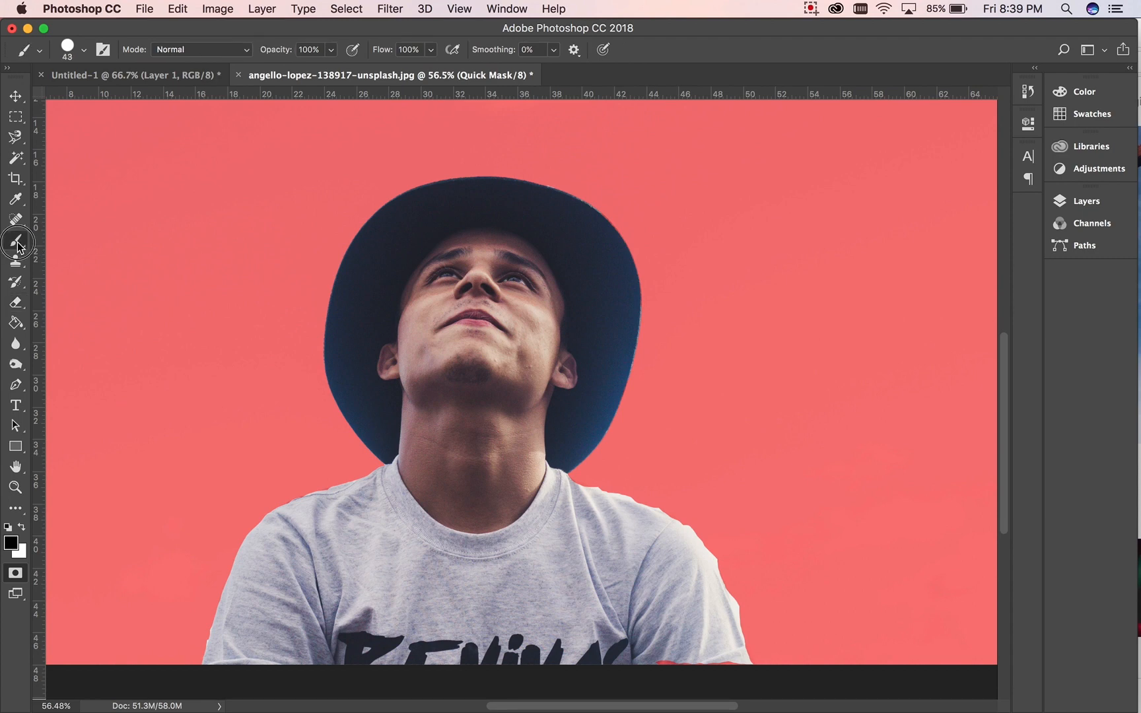
click(84, 49)
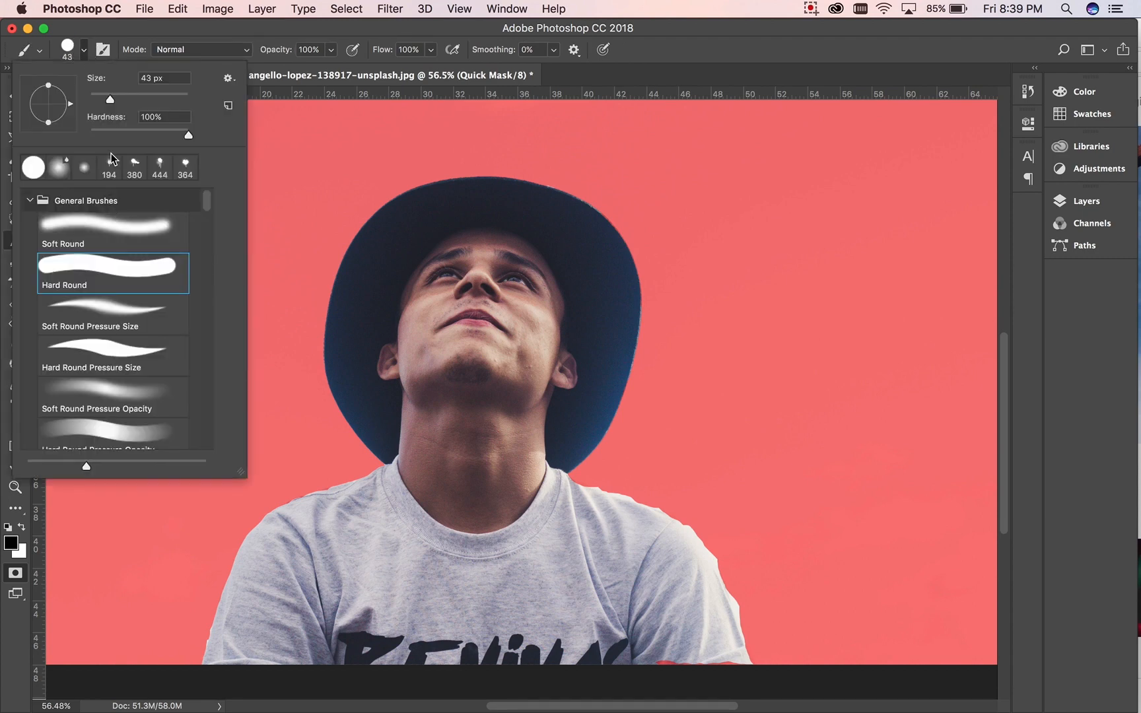
drag(116, 103, 134, 98)
click(279, 28)
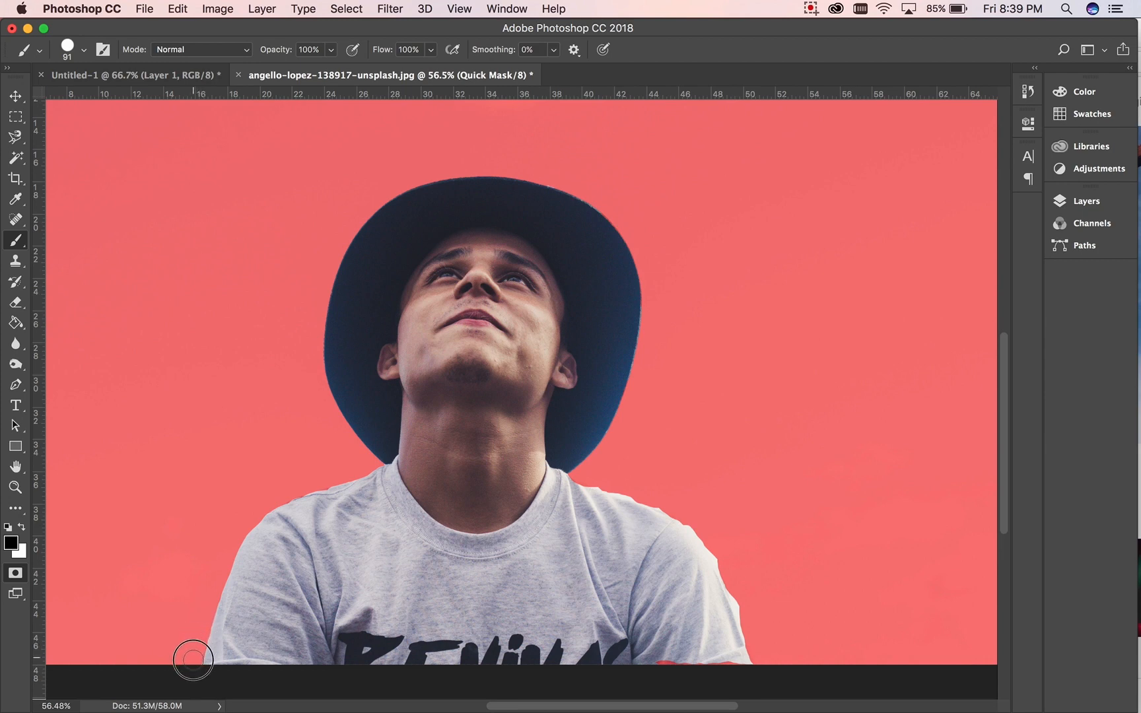
drag(202, 626, 199, 637)
mouse_move(584, 474)
mouse_down()
mouse_move(640, 486)
mouse_move(707, 535)
mouse_move(768, 677)
mouse_up()
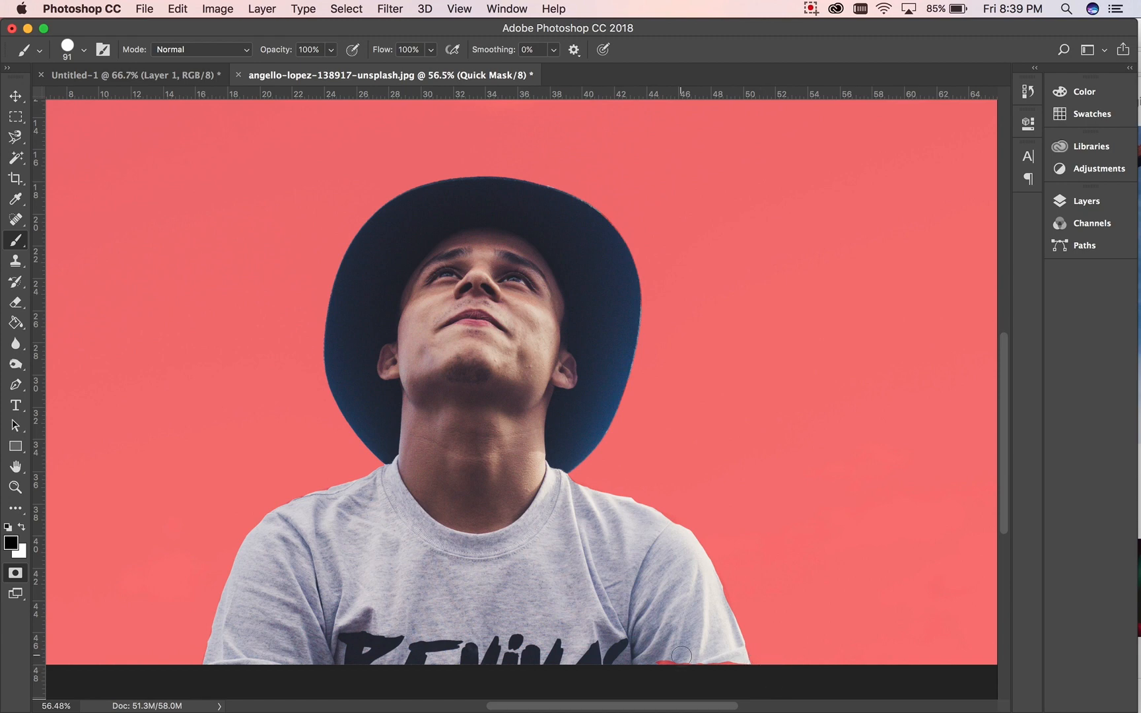
- Erase the leftover mask at the shirt's lower right edge, smooth the right-hand shoulder with the brush, and leave Quick Mask mode
click(22, 307)
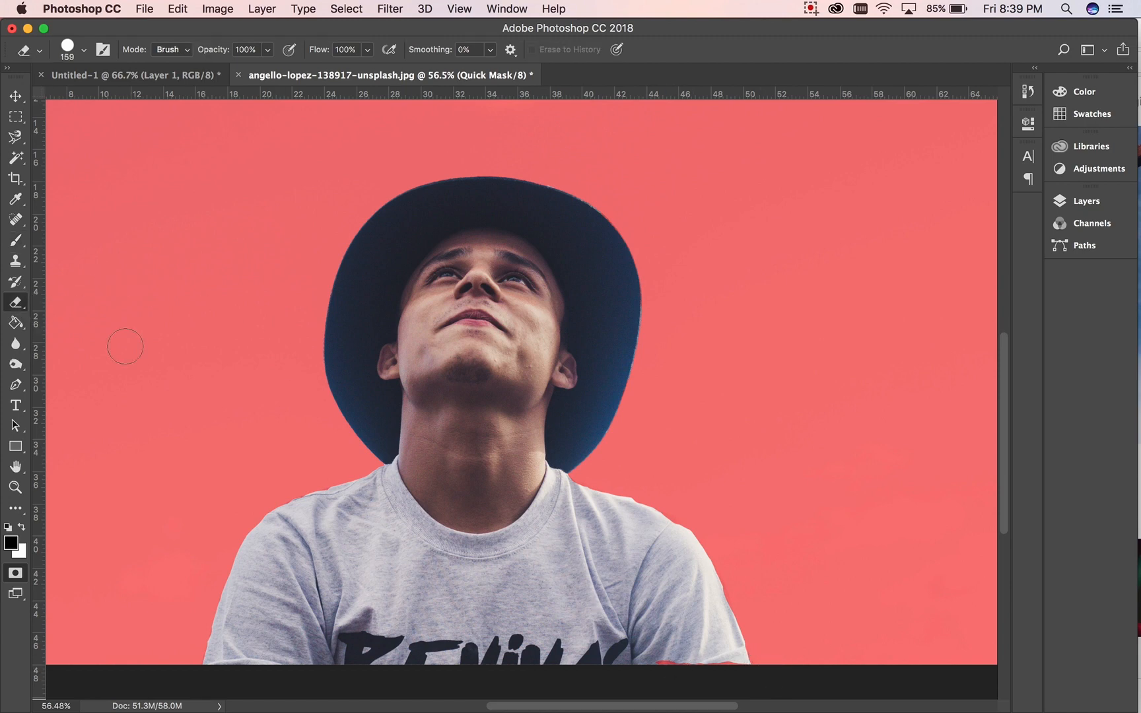
drag(654, 646, 733, 671)
click(27, 243)
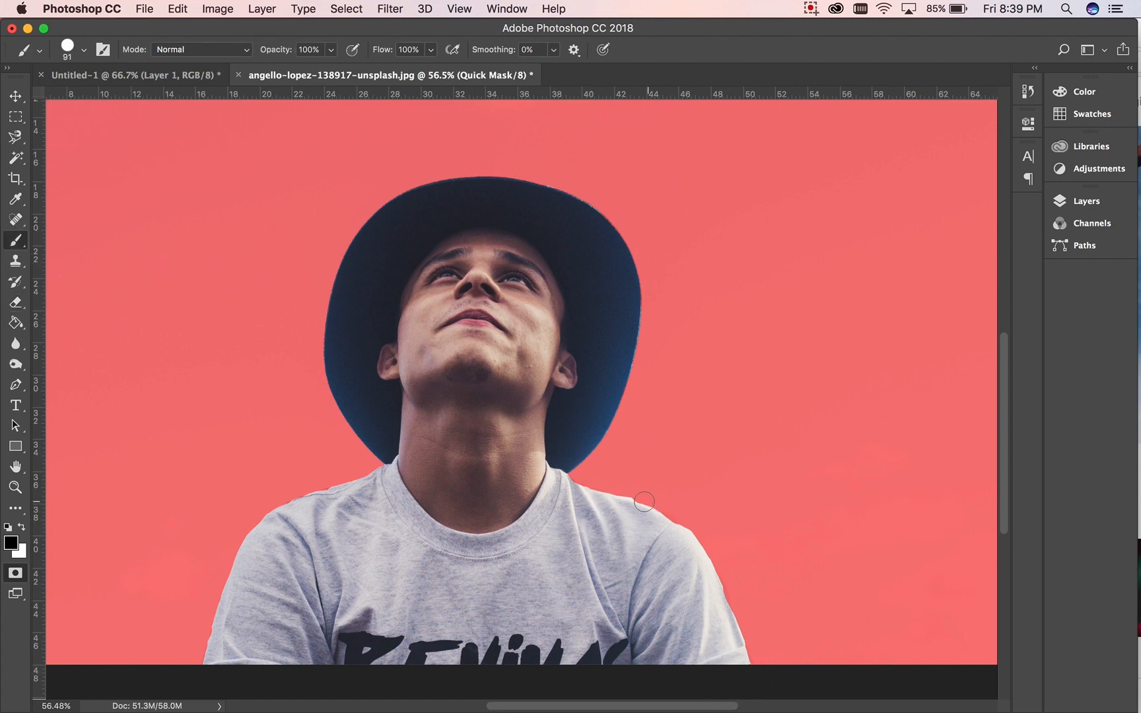
drag(593, 478, 673, 503)
click(15, 575)
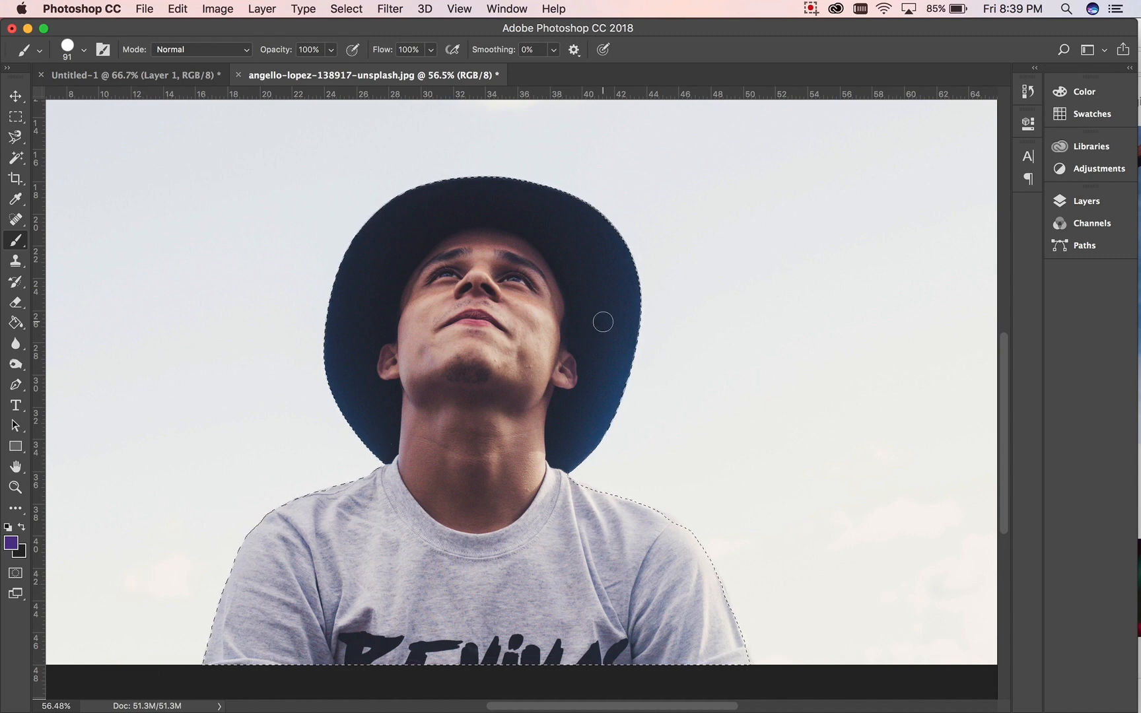
- Copy the selected man onto a new layer and toggle the Background layer's visibility to check the cutout
key(super+c)
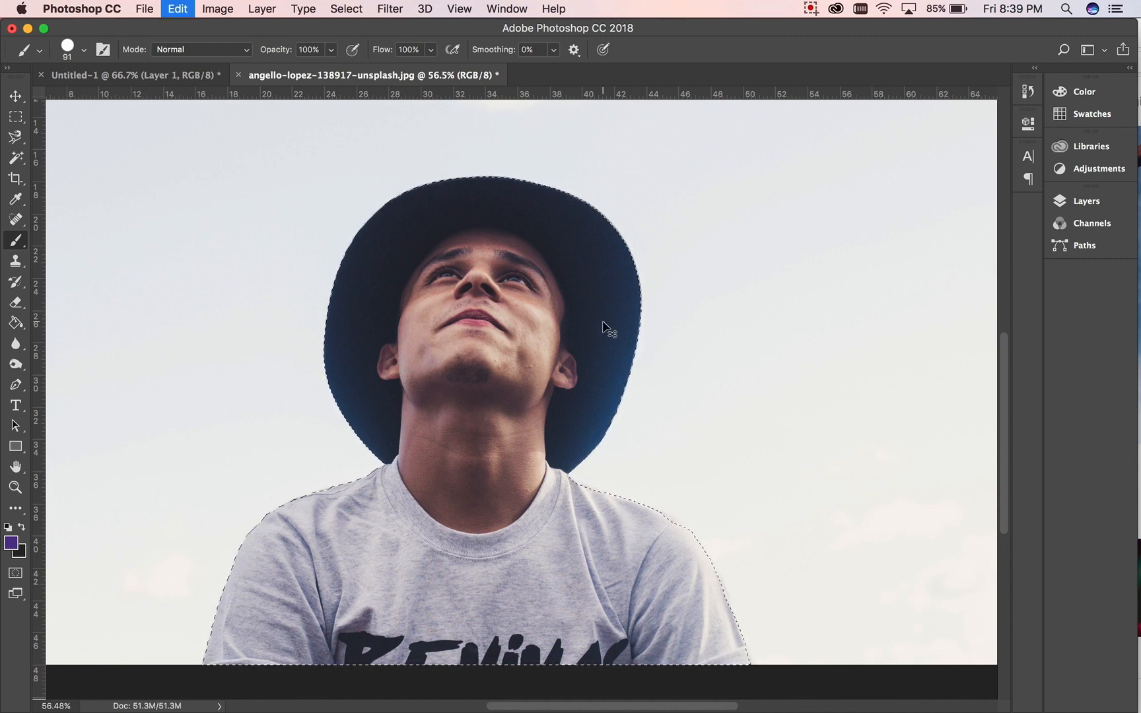
key(super+v)
click(1087, 200)
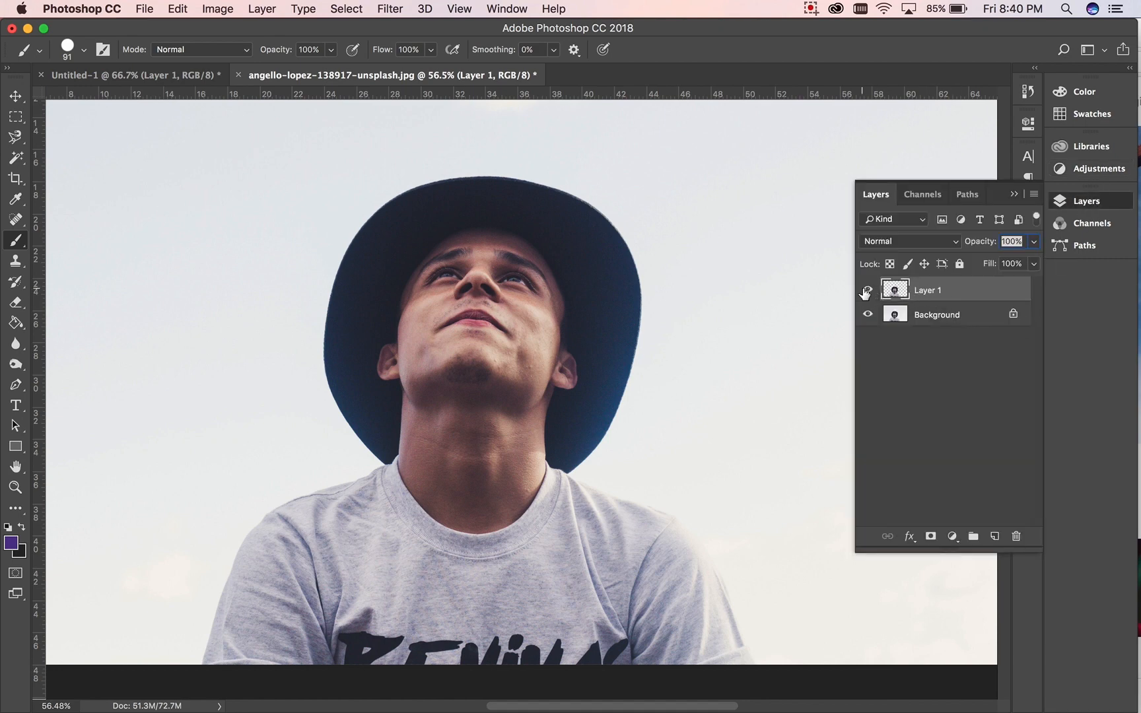
click(867, 315)
click(868, 314)
click(868, 314)
- Move the cut-out man into the Untitled-1 paper texture design and start Free Transform on his layer
key(v)
drag(535, 294, 556, 342)
key(super+t)
key(super+0)
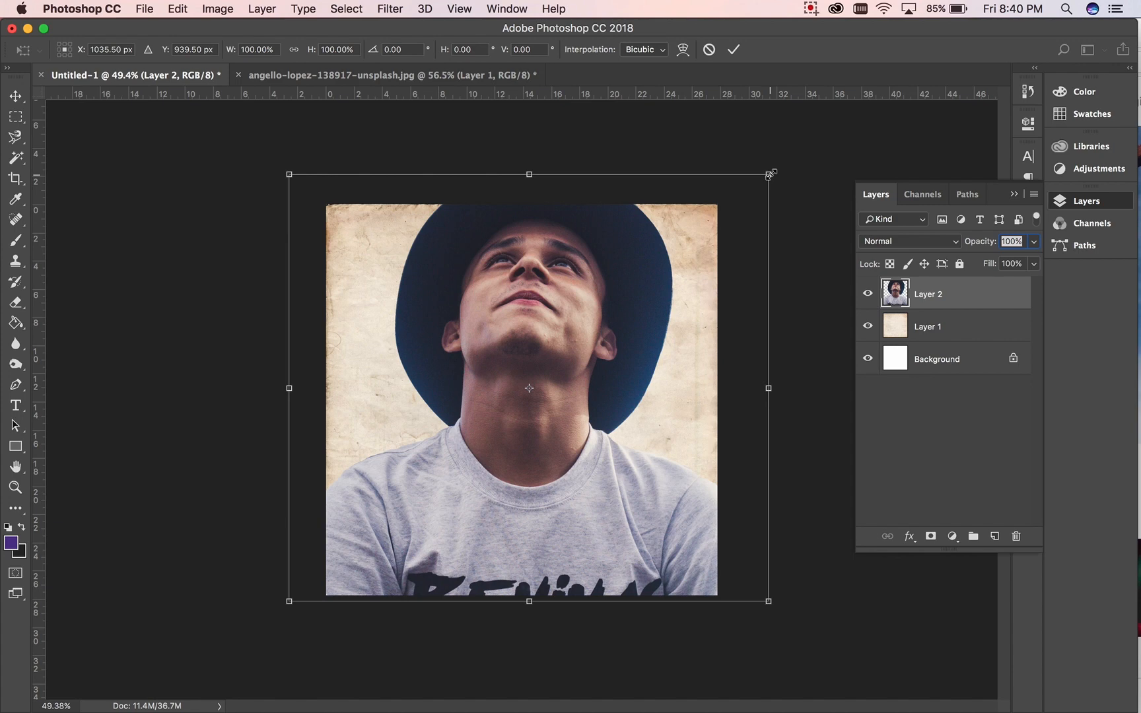
click(770, 174)
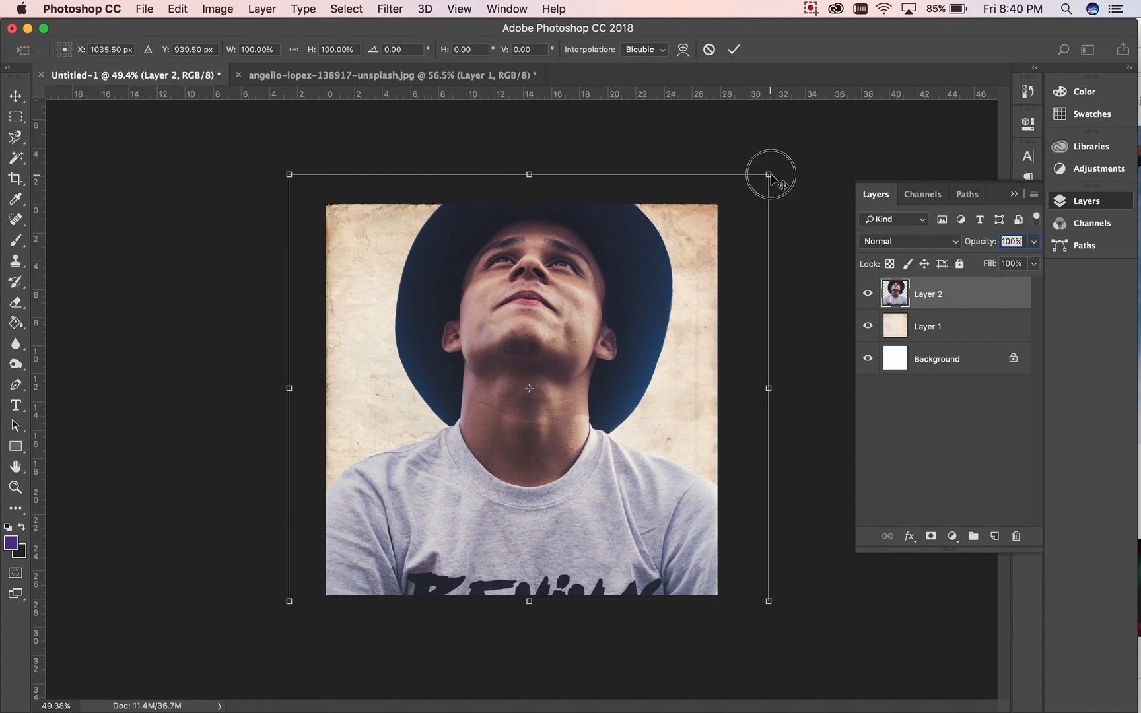
drag(770, 175, 622, 271)
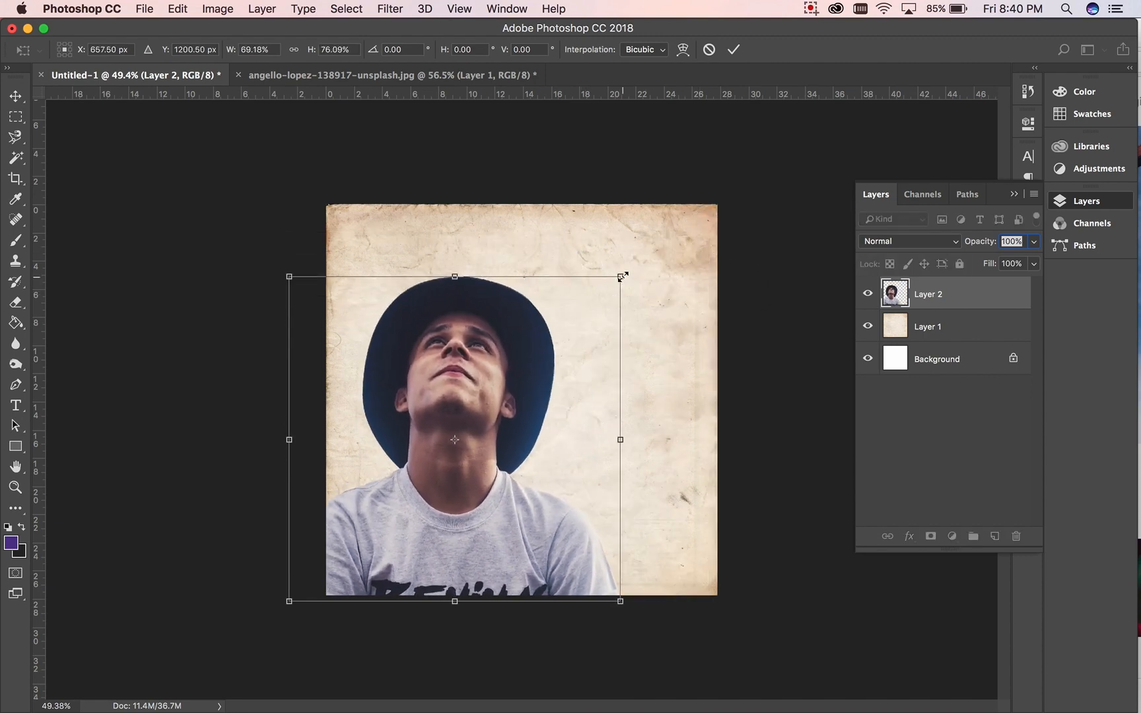
key(super+z)
- Scale the man down to about three quarters of the canvas width and center him on the paper texture
drag(771, 173, 624, 268)
drag(541, 355, 599, 307)
drag(698, 244, 633, 285)
drag(563, 333, 593, 314)
key(Return)
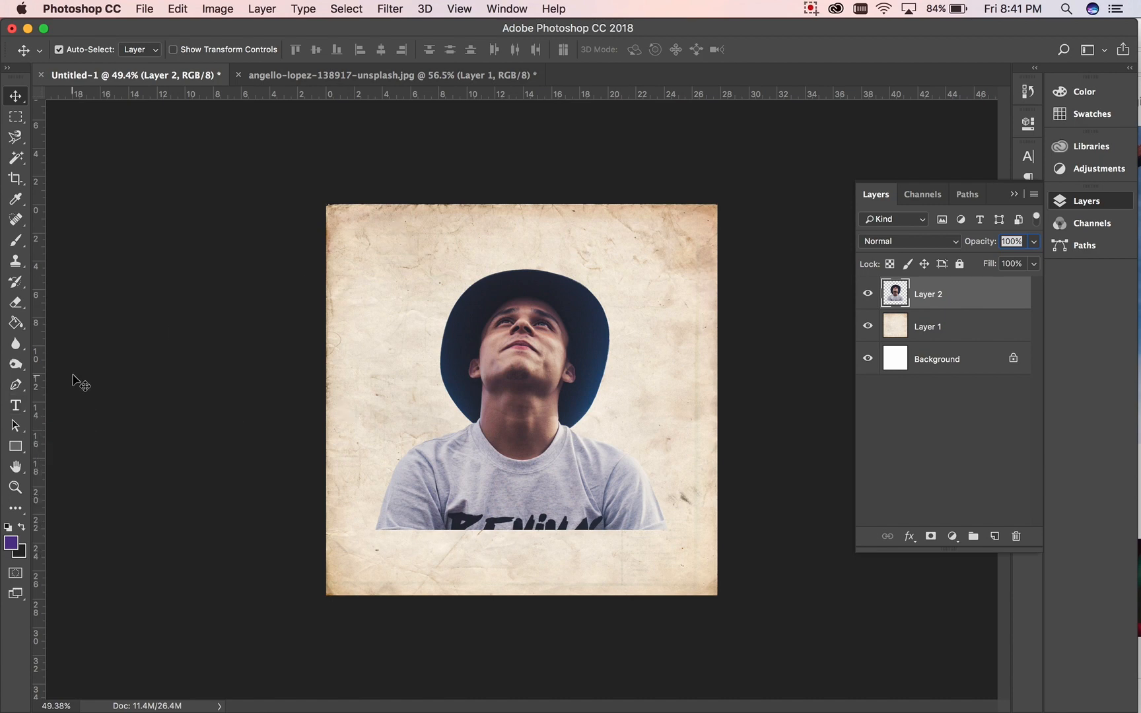
- Change the foreground color from purple to a near-black shade
click(16, 199)
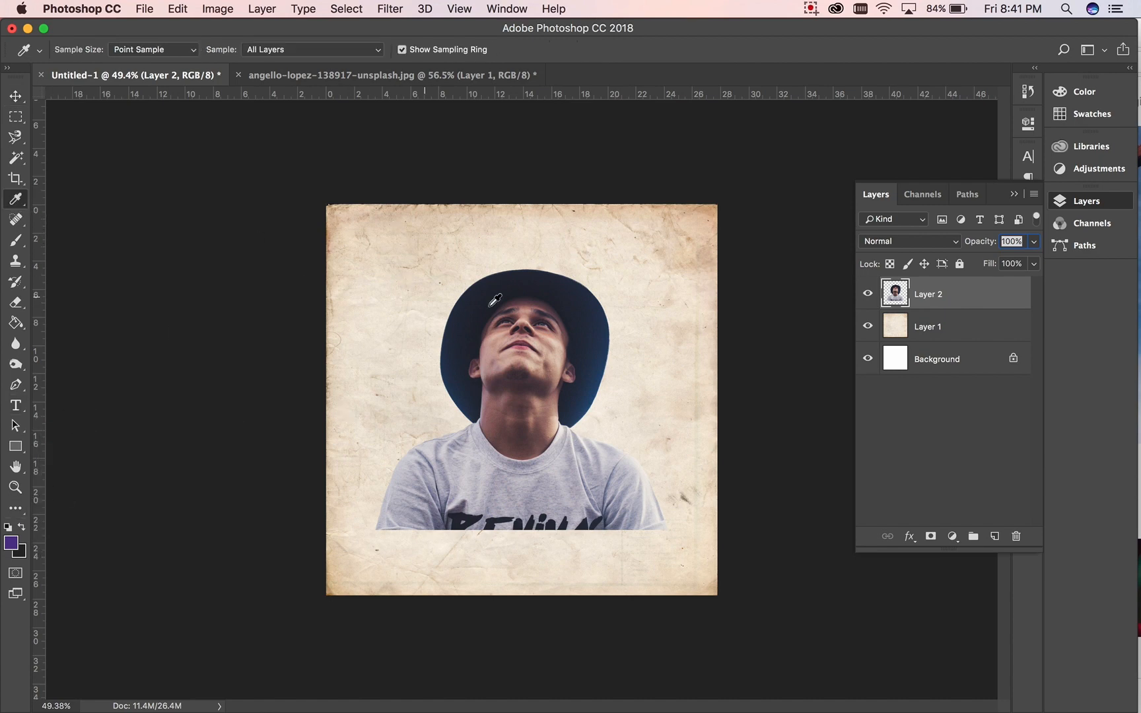
click(11, 543)
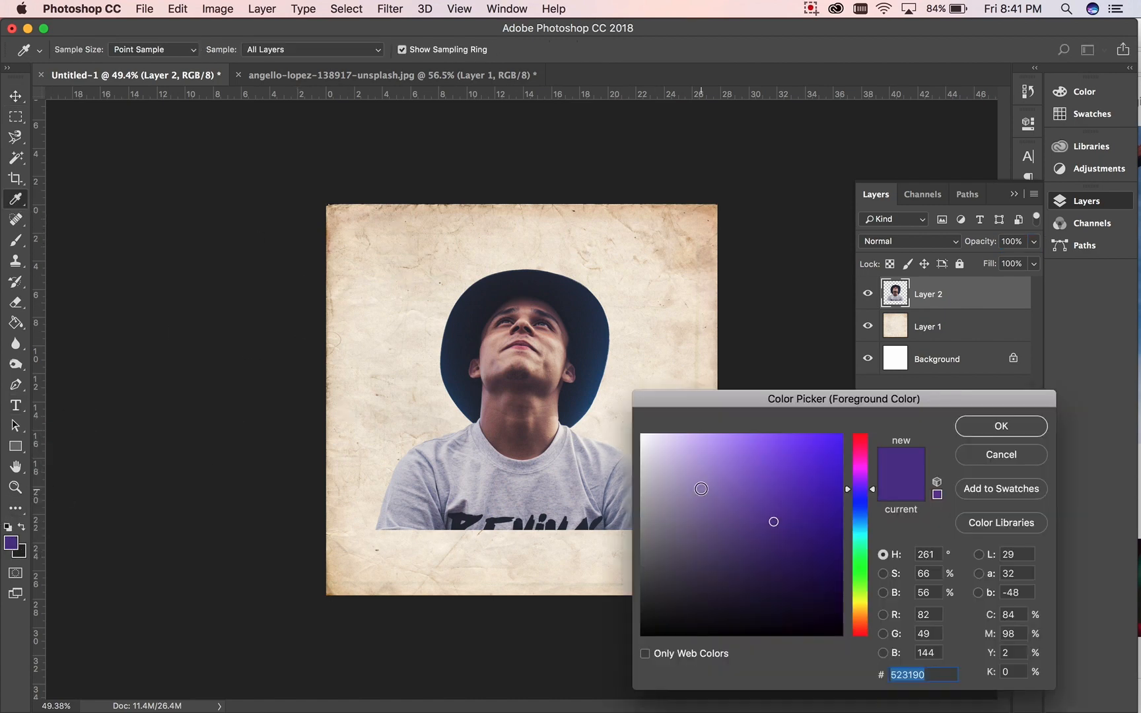
drag(622, 617, 650, 609)
click(1022, 431)
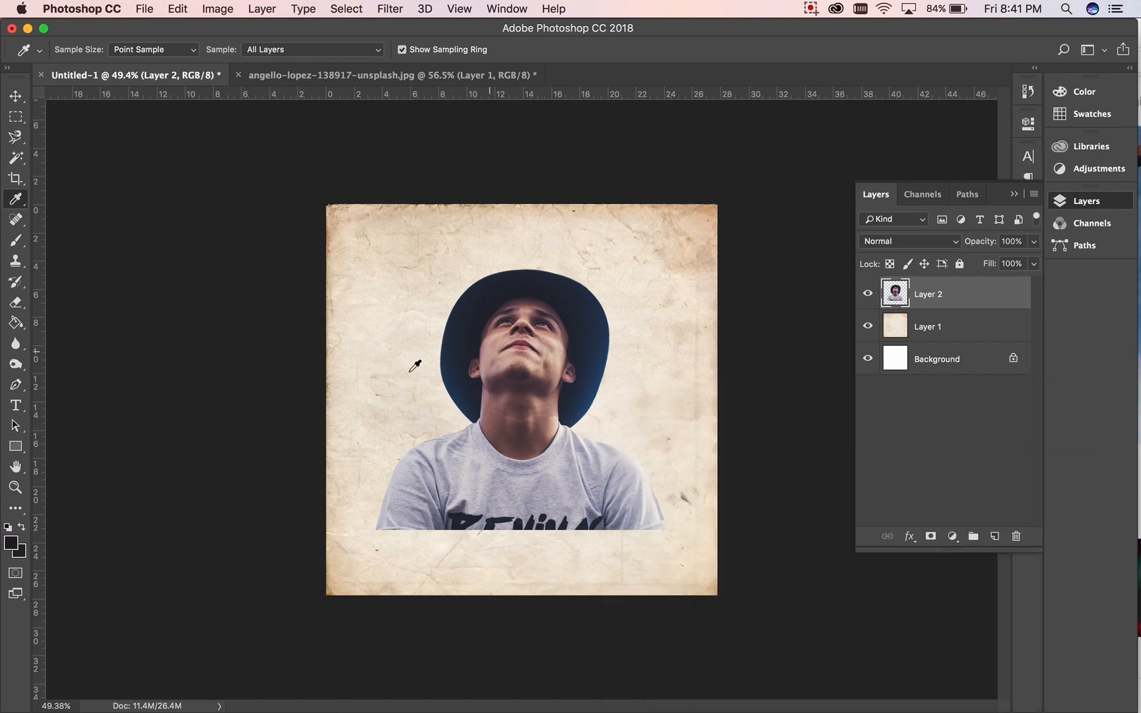
- Add the white text "SUNDAY'S" near the top of the paper canvas and set its font to Proxima Nova
click(16, 405)
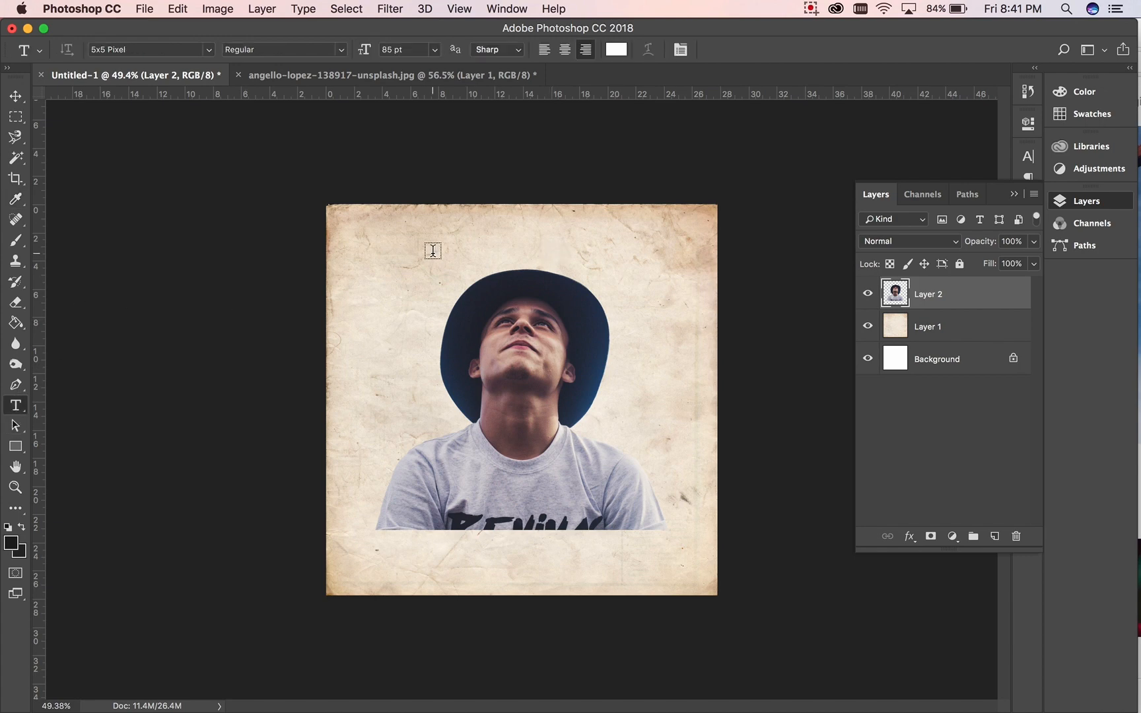
click(396, 272)
text(SUNDAY)
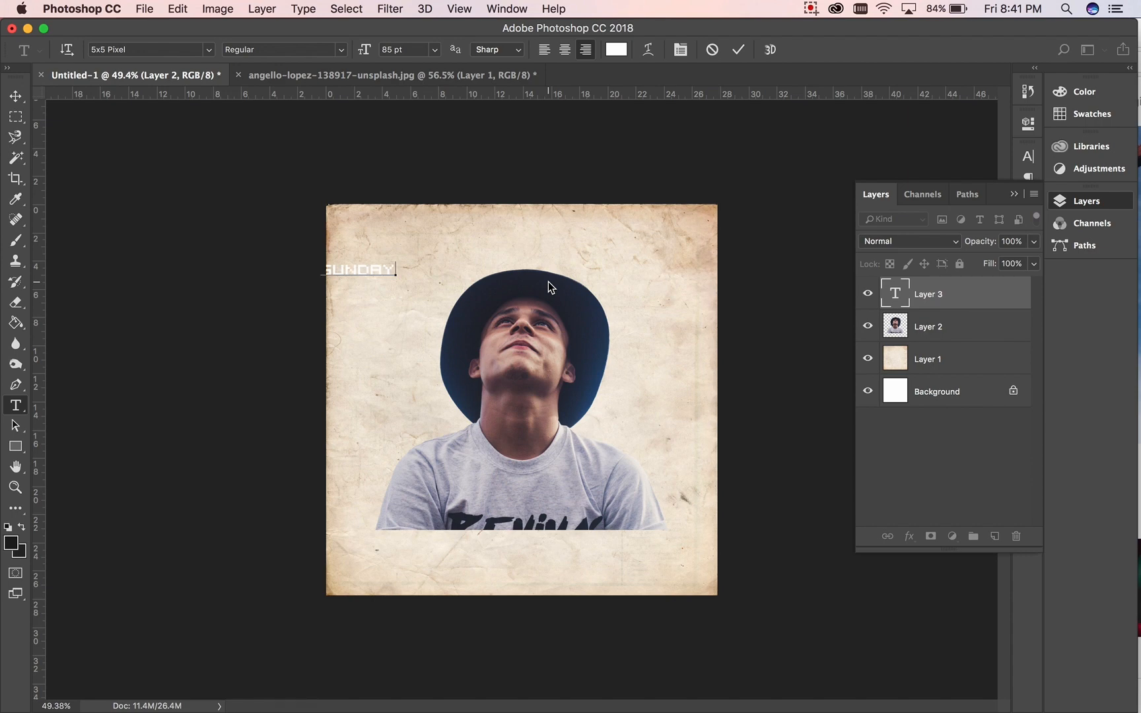
text('S)
drag(370, 318, 352, 237)
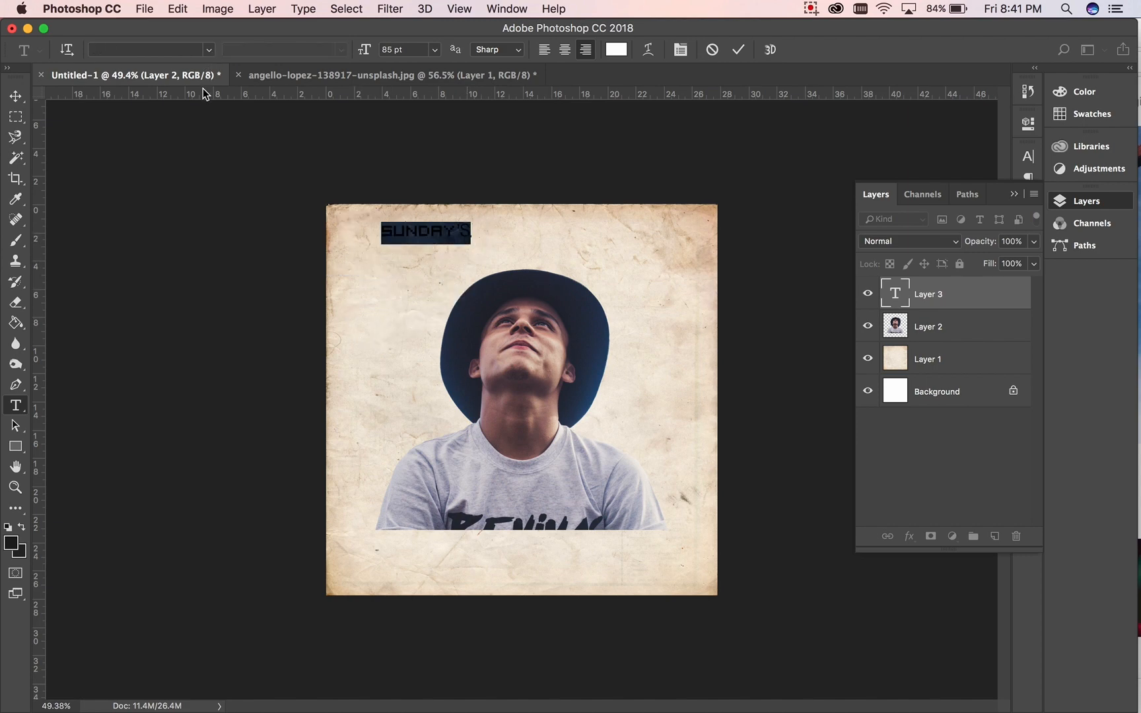
click(209, 50)
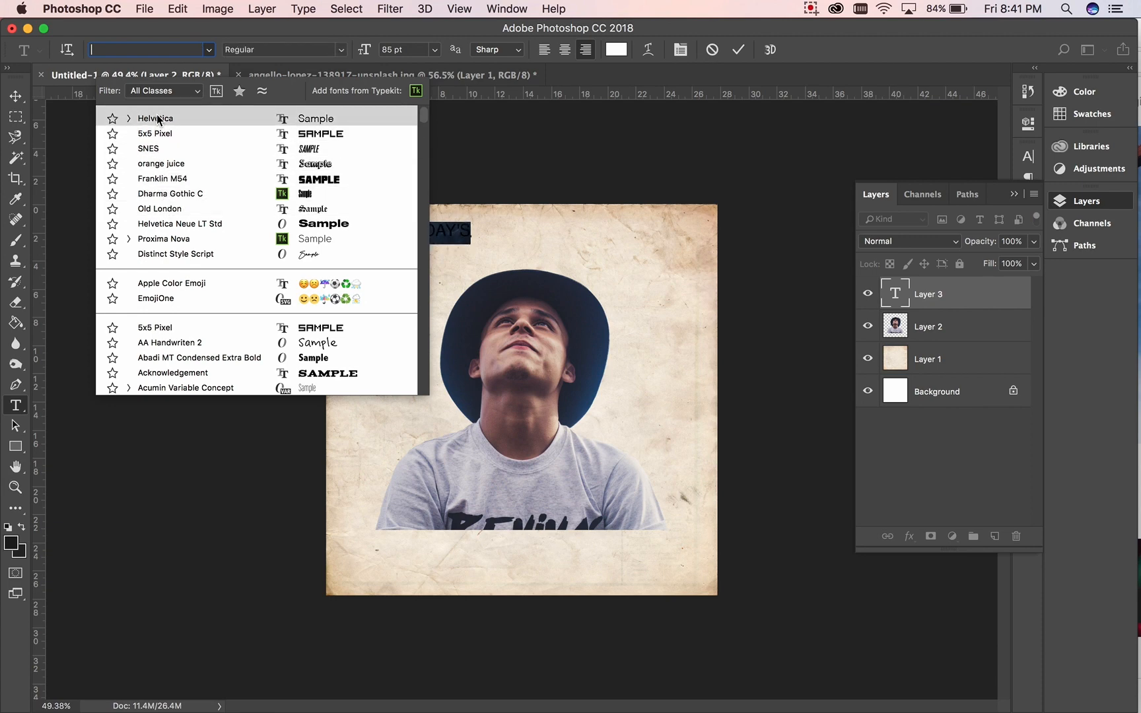
click(158, 241)
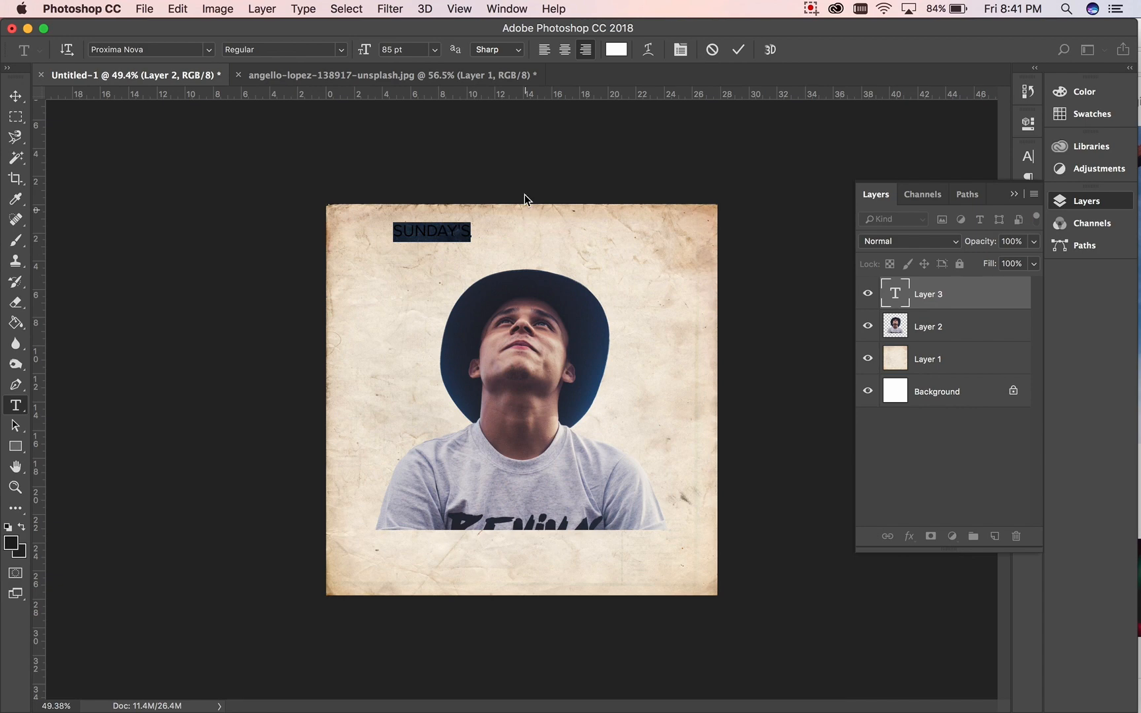
click(489, 231)
key(Return)
text(COM)
key(BackSpace)
key(BackSpace)
key(BackSpace)
key(BackSpace)
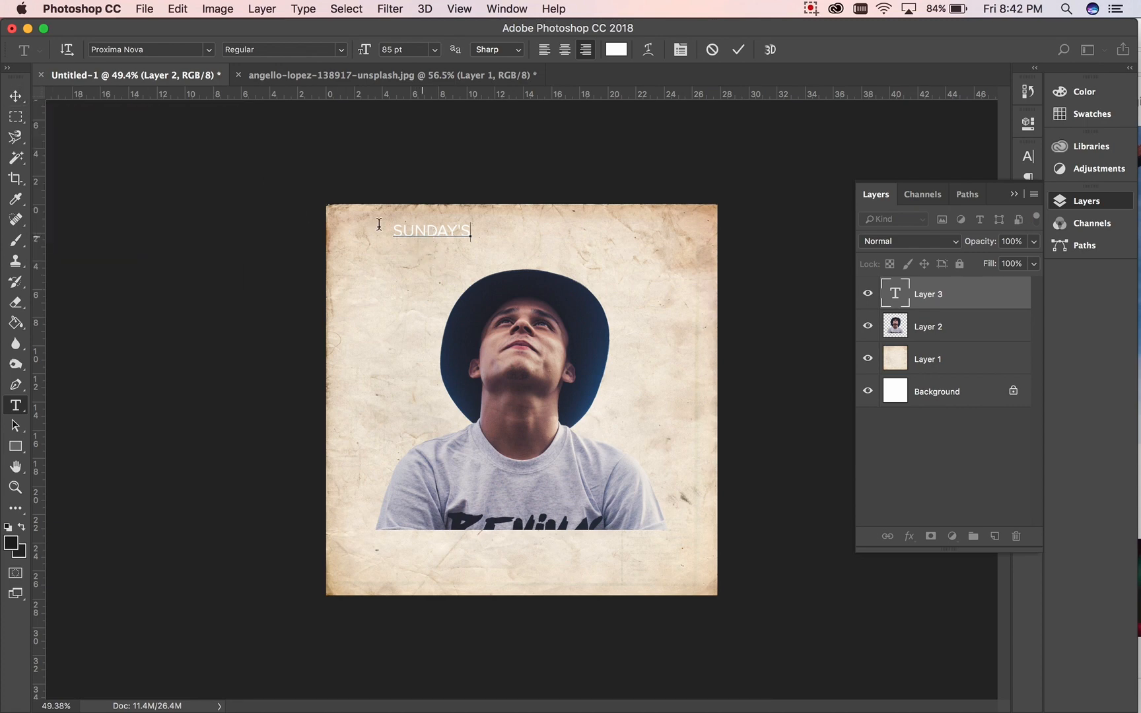
- Duplicate the SUNDAY'S text just below the original and change the copy to read "COMING"
click(16, 96)
click(441, 229)
drag(442, 231, 502, 255)
click(16, 406)
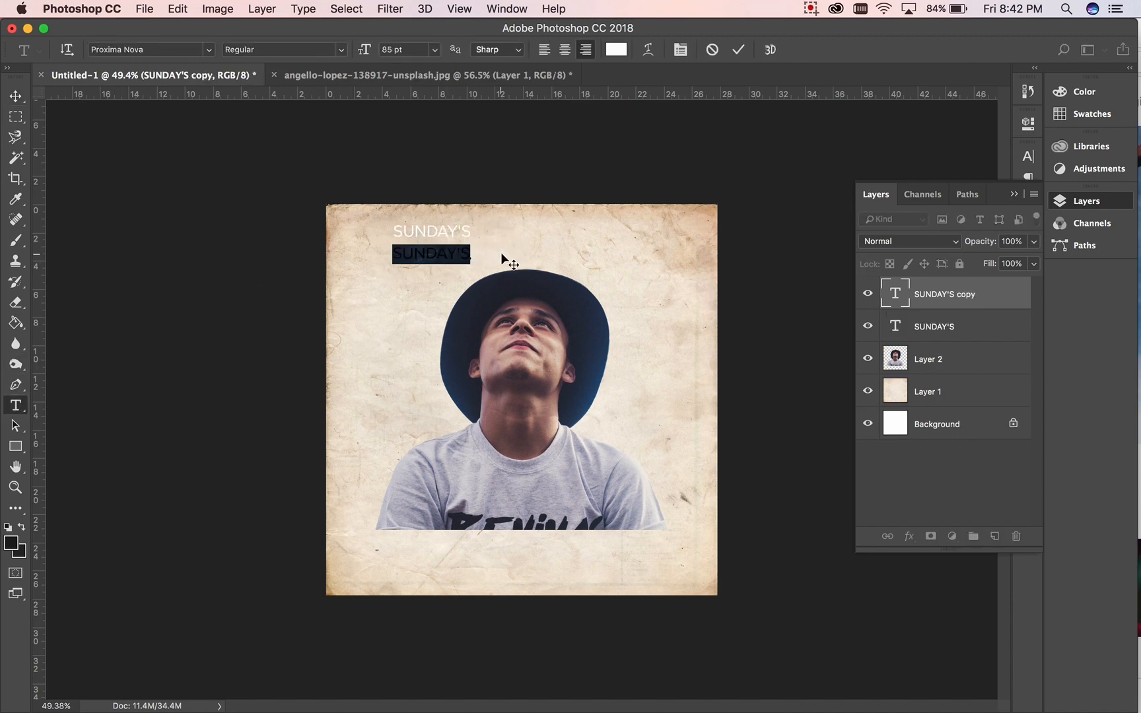
text(COMING)
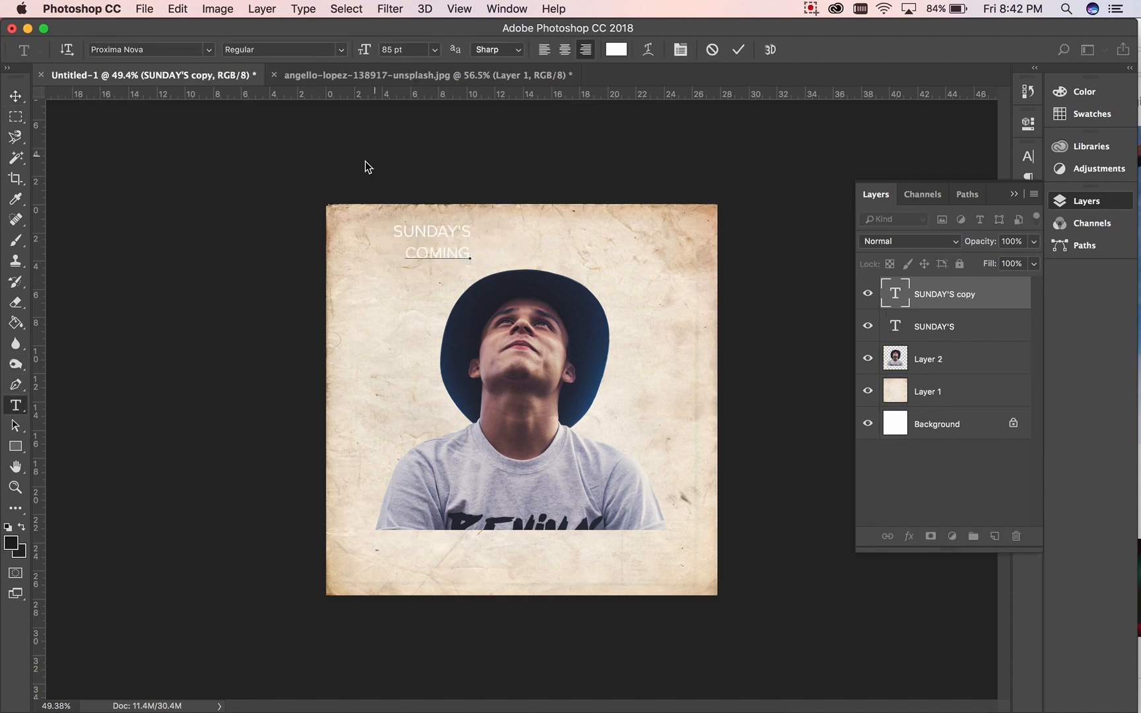
click(16, 96)
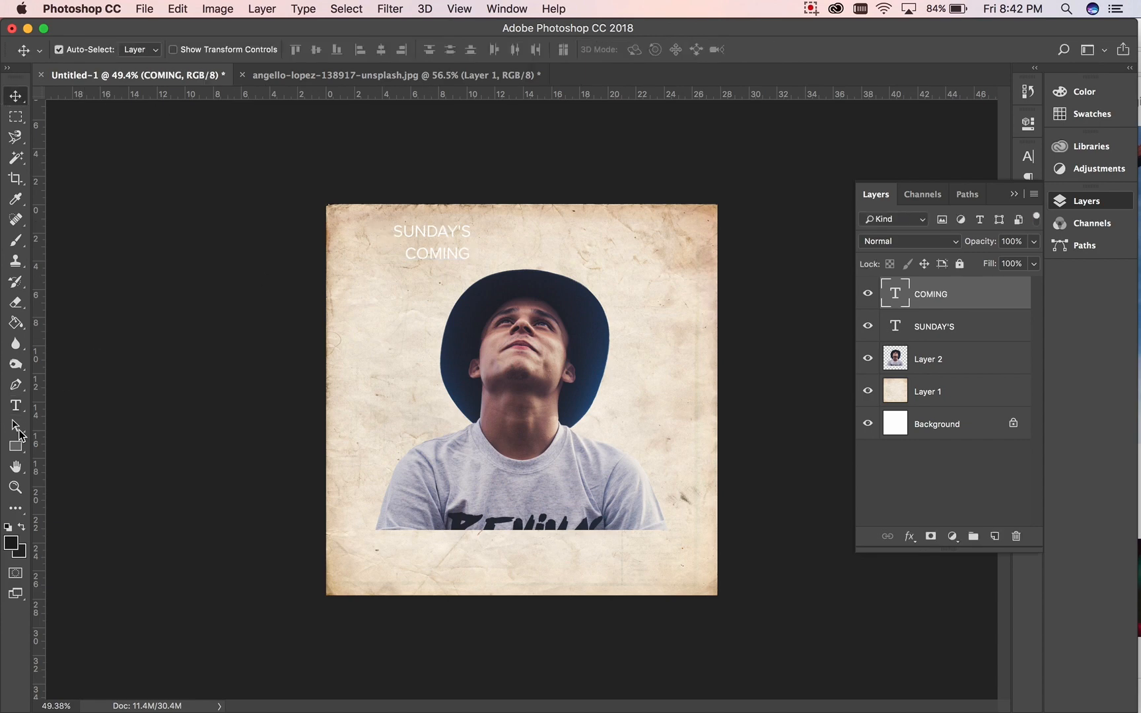
- Change the font of the SUNDAY'S text to Helvetica Neue LT Std, 83 Heavy Extended
click(16, 406)
drag(394, 231, 508, 229)
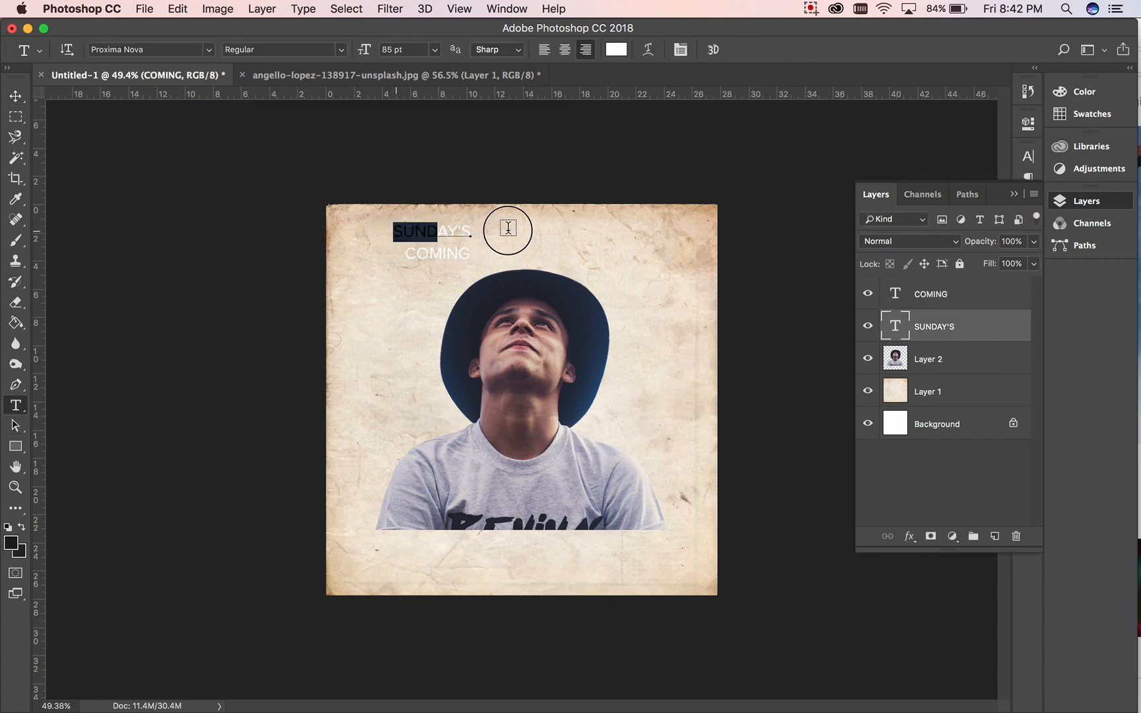
click(209, 50)
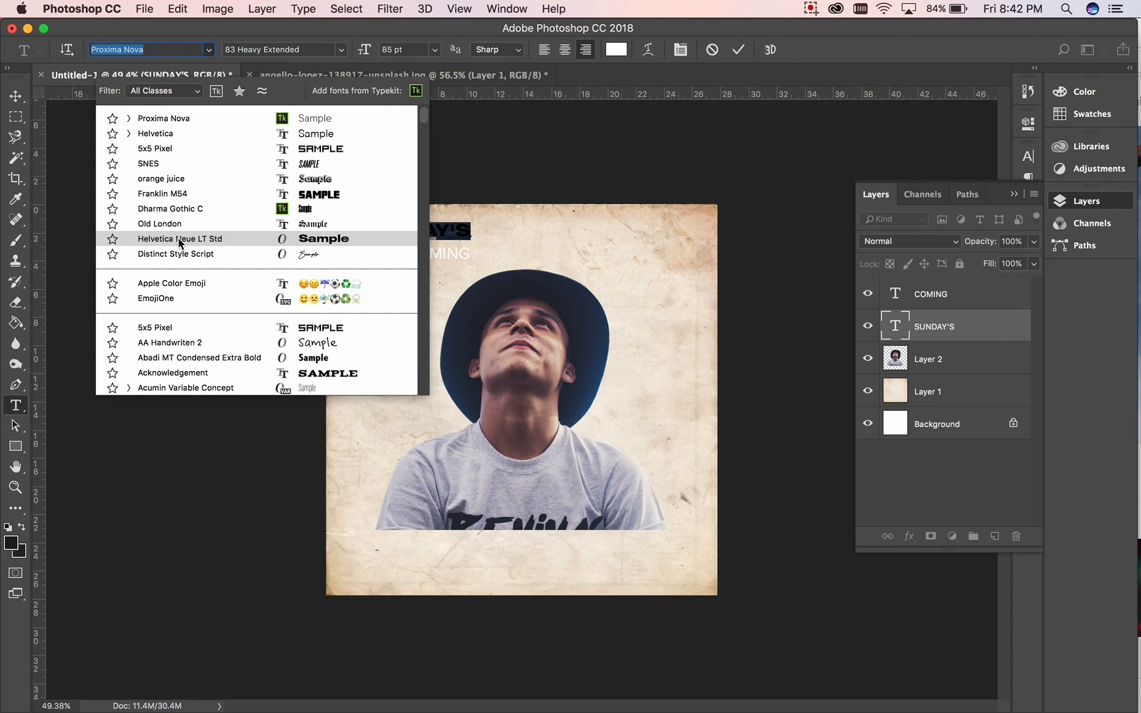
click(209, 243)
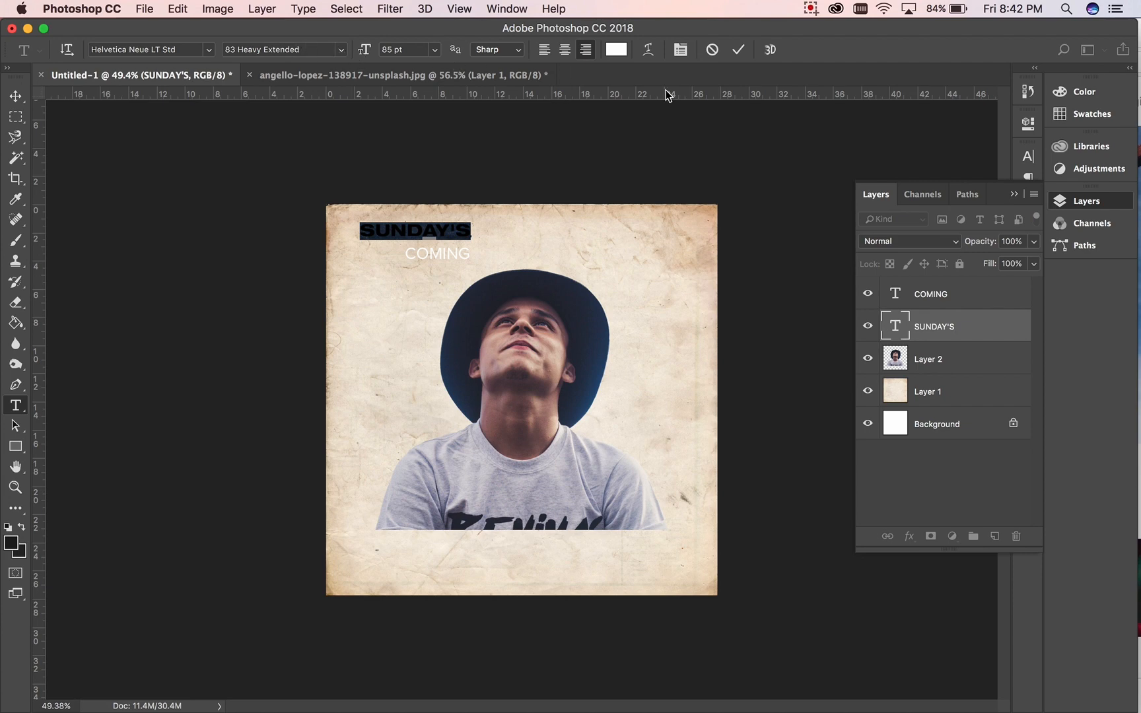
- Select the whole SUNDAY'S text and set its color to near-black #1d1d1d
click(467, 226)
drag(467, 227, 358, 222)
click(470, 228)
drag(469, 228, 339, 224)
click(616, 50)
drag(670, 599, 635, 613)
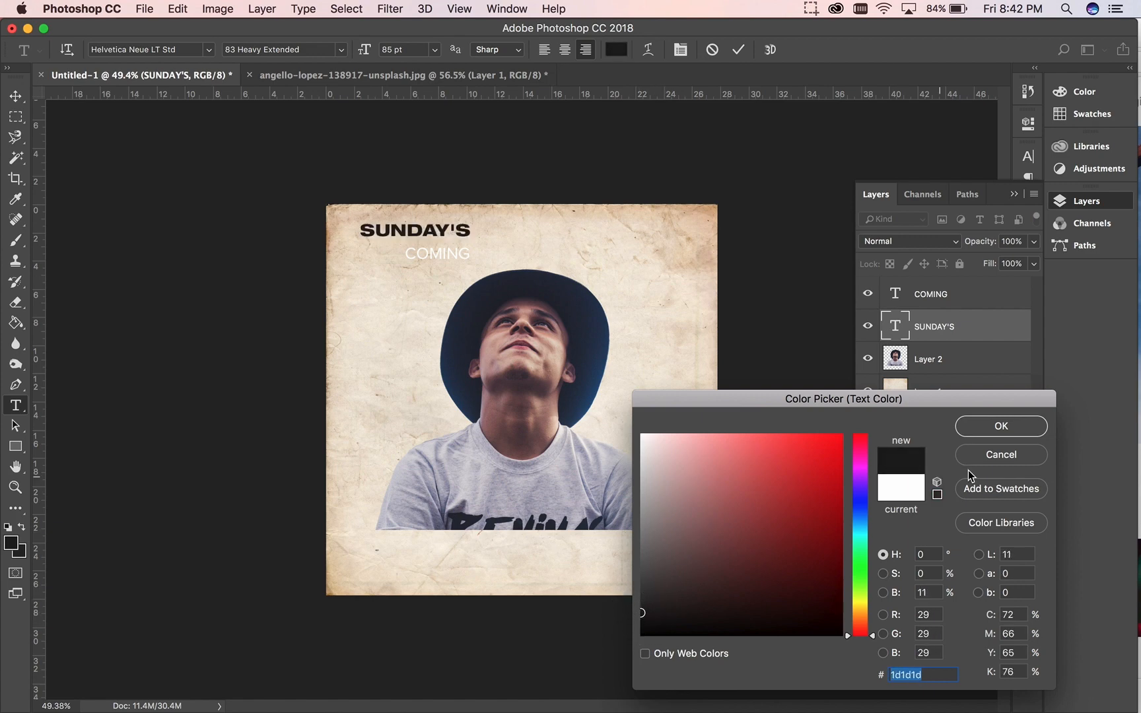
click(976, 427)
- Scale the SUNDAY'S text up to about 257 pt so it spans most of the canvas width
click(18, 97)
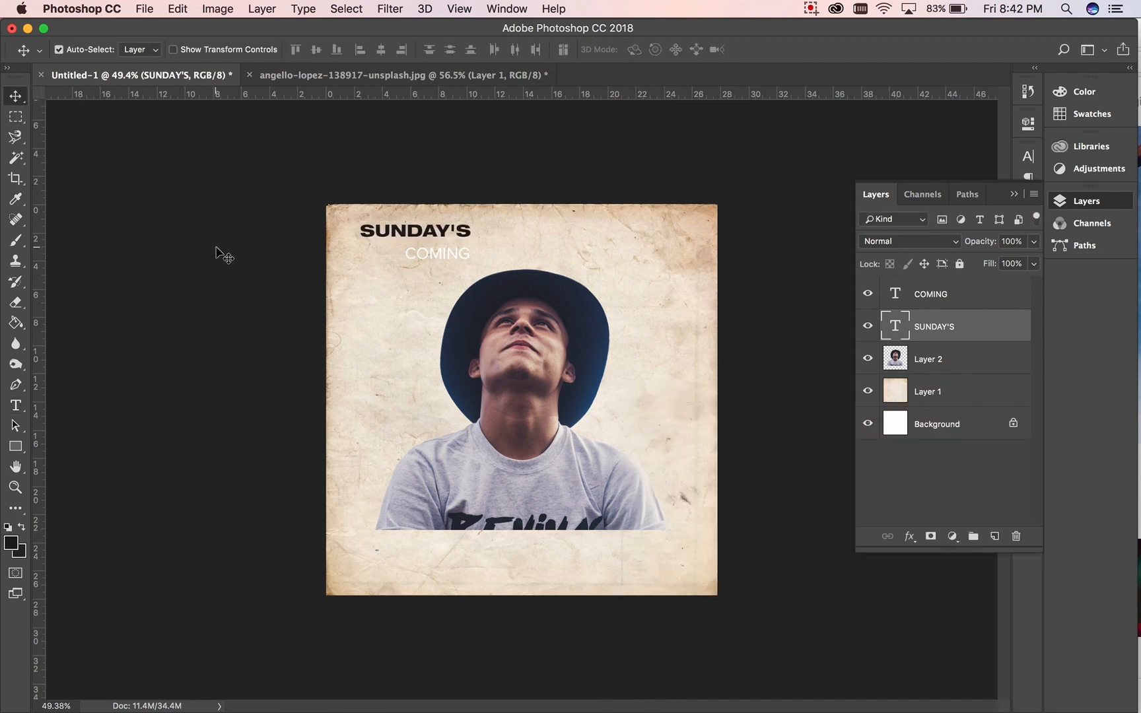
key(super+t)
drag(467, 233, 684, 324)
key(Return)
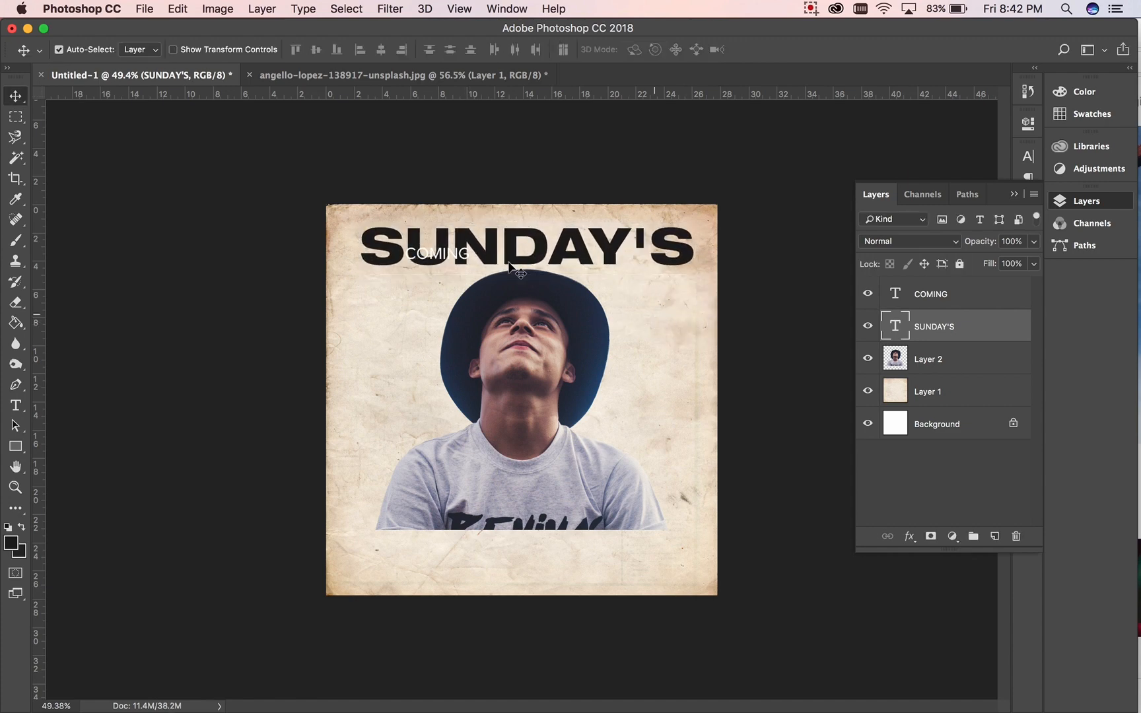
- Set the tracking of the whole SUNDAY'S text to -40
click(16, 407)
drag(366, 247, 667, 285)
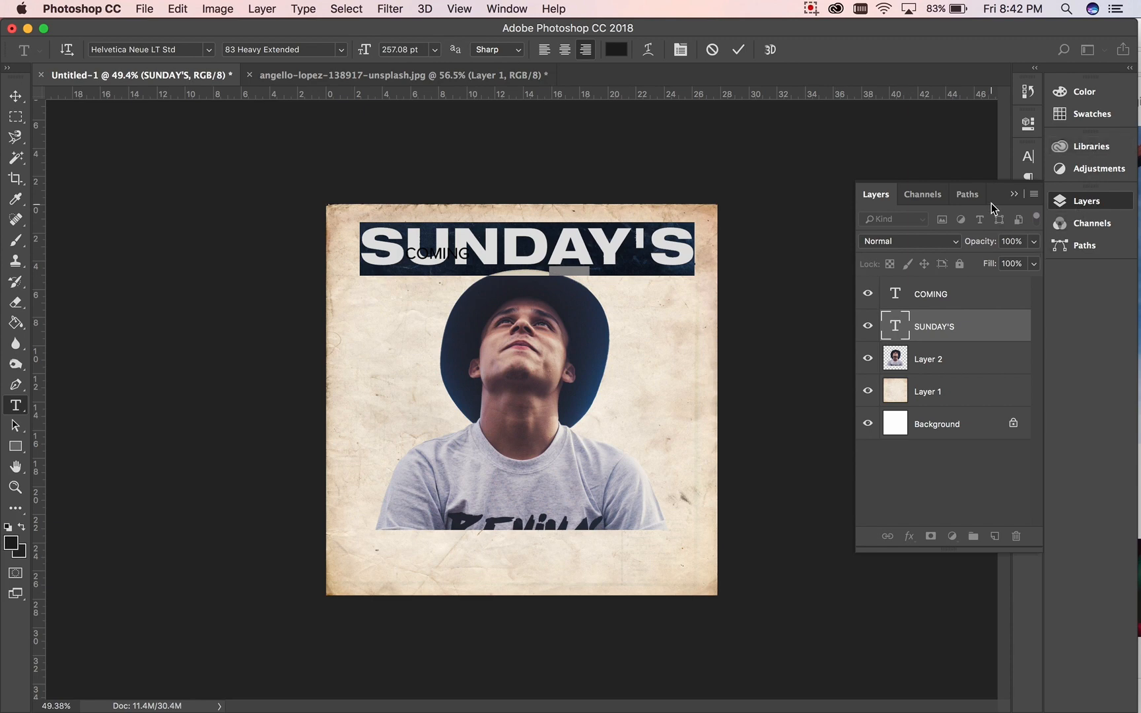
click(1030, 156)
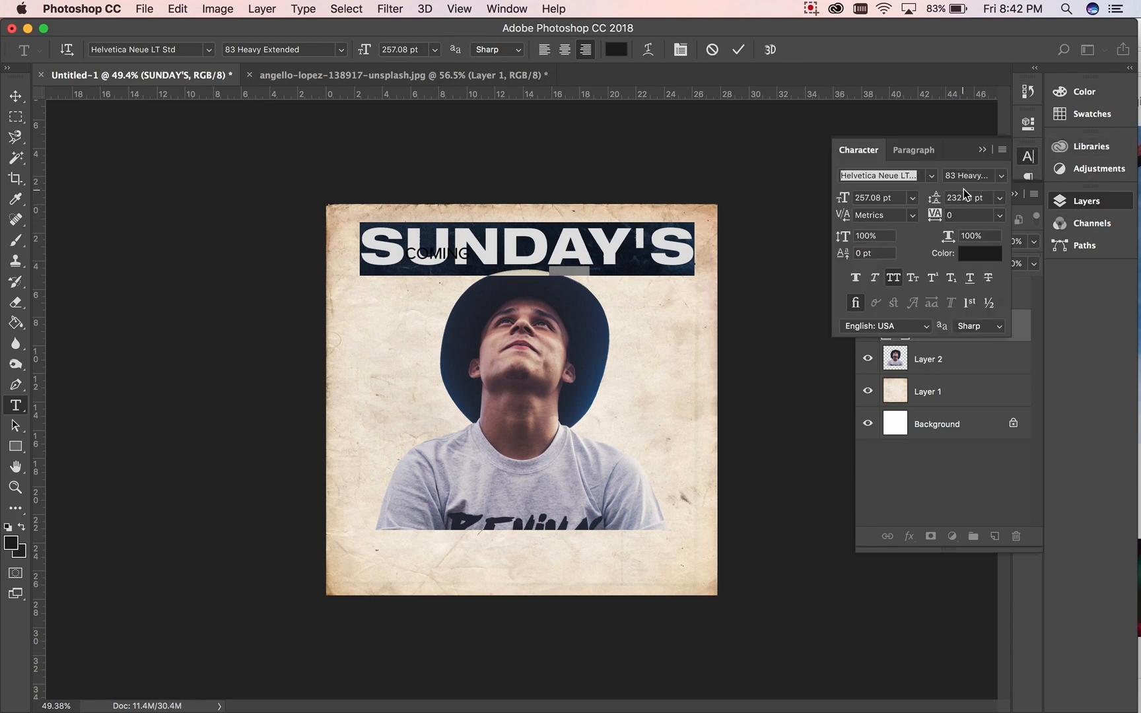
click(959, 214)
key(shift+Down)
key(shift+Down)
key(shift+Up)
key(shift+Up)
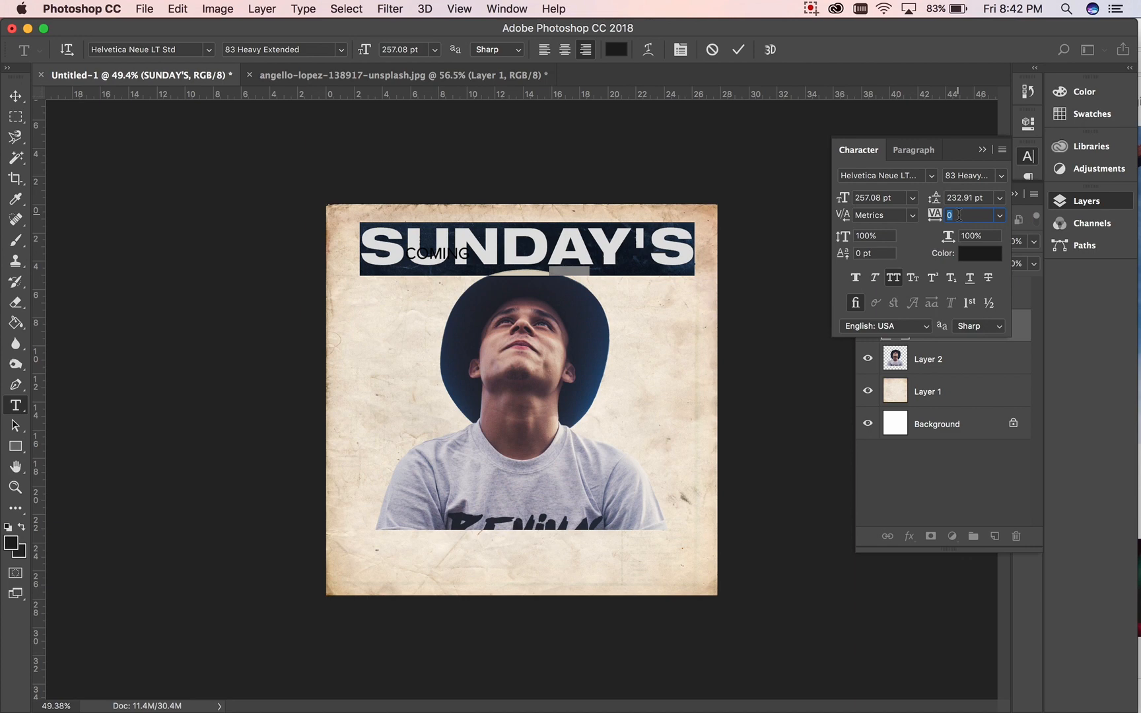
key(Down)
key(Down)
key(Down)
key(Down)
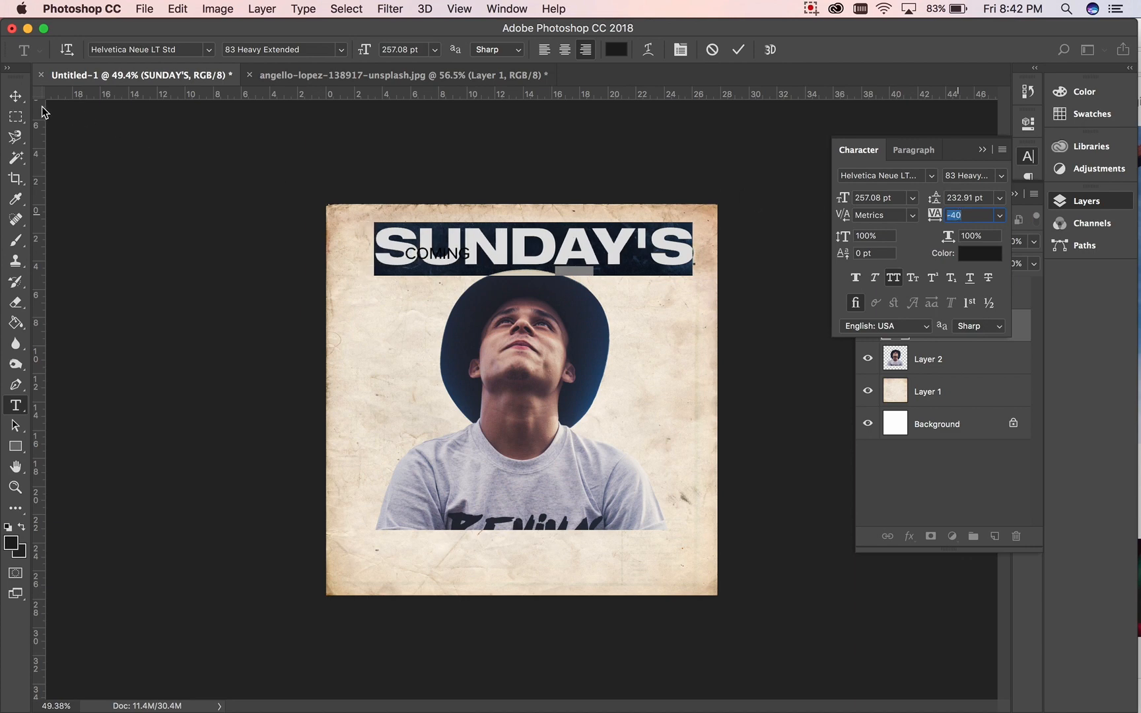
- Scale the SUNDAY'S headline up to about 280 pt, extending it toward the canvas's left edge
click(15, 96)
key(super+t)
drag(382, 274, 352, 277)
drag(350, 277, 352, 278)
key(Return)
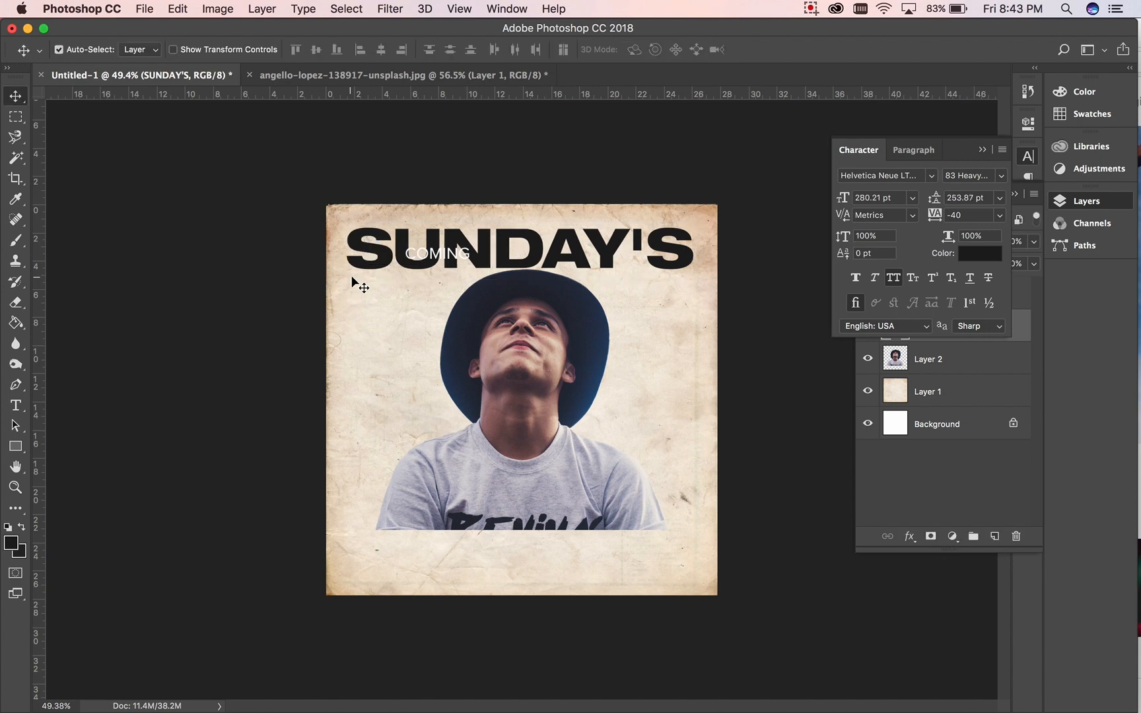
- Delete the small white COMING text layer and collapse the character settings
click(449, 254)
key(BackSpace)
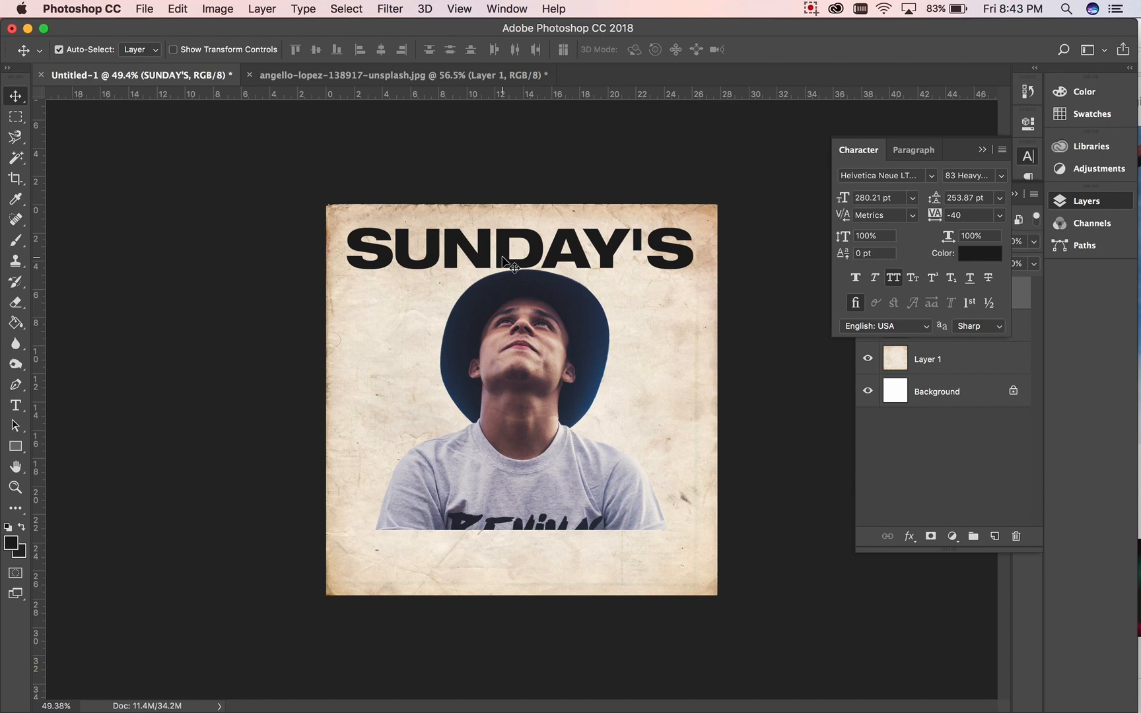
click(983, 150)
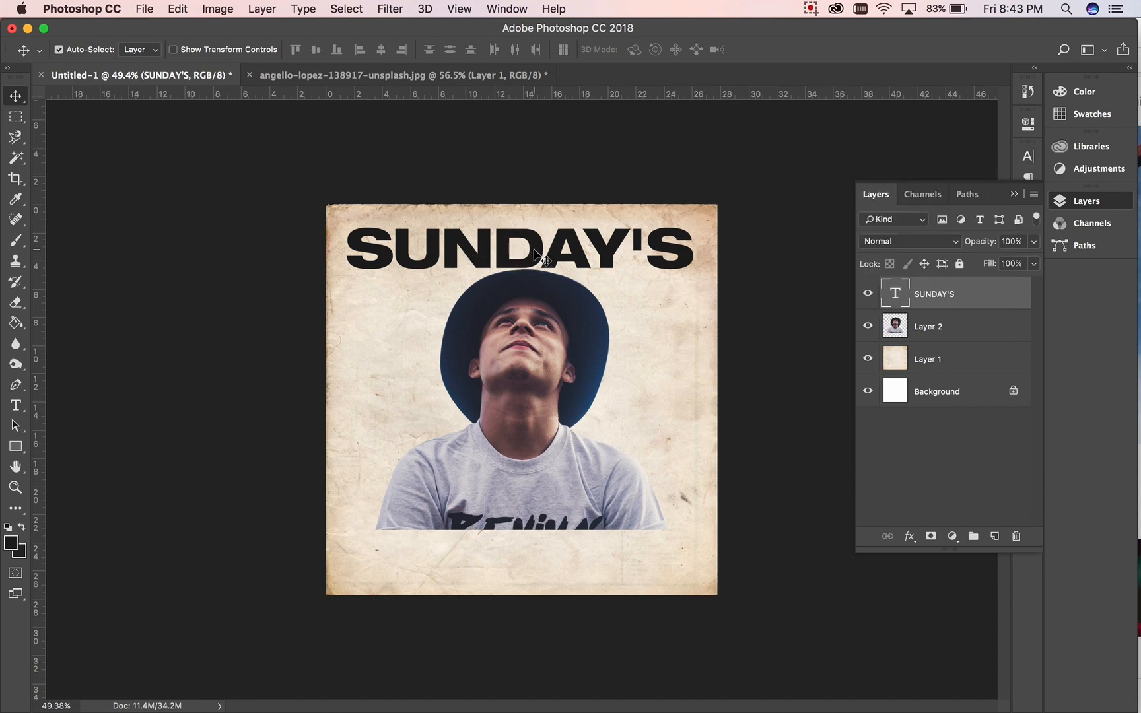
- Duplicate the large SUNDAY'S headline directly beneath the original
click(536, 252)
drag(534, 250, 536, 296)
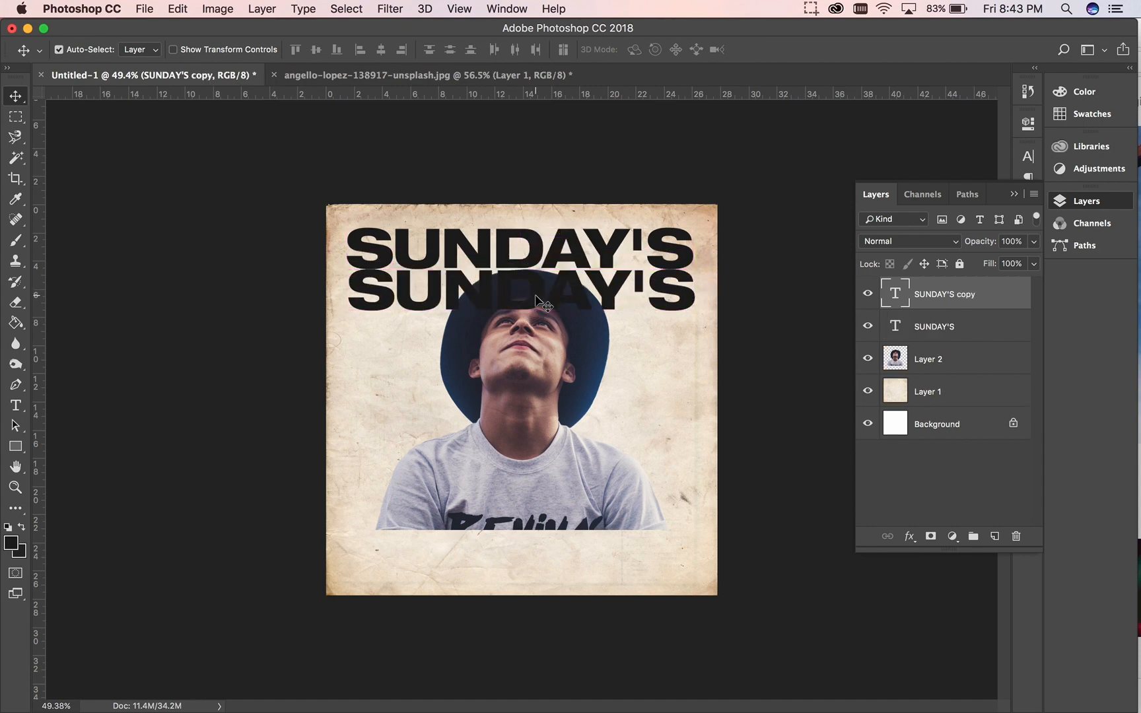
click(526, 369)
drag(526, 371, 594, 428)
key(super+z)
click(170, 10)
click(186, 57)
- Change the duplicated headline's text to "COMING" and move it down across the man's neck and shoulders
click(18, 404)
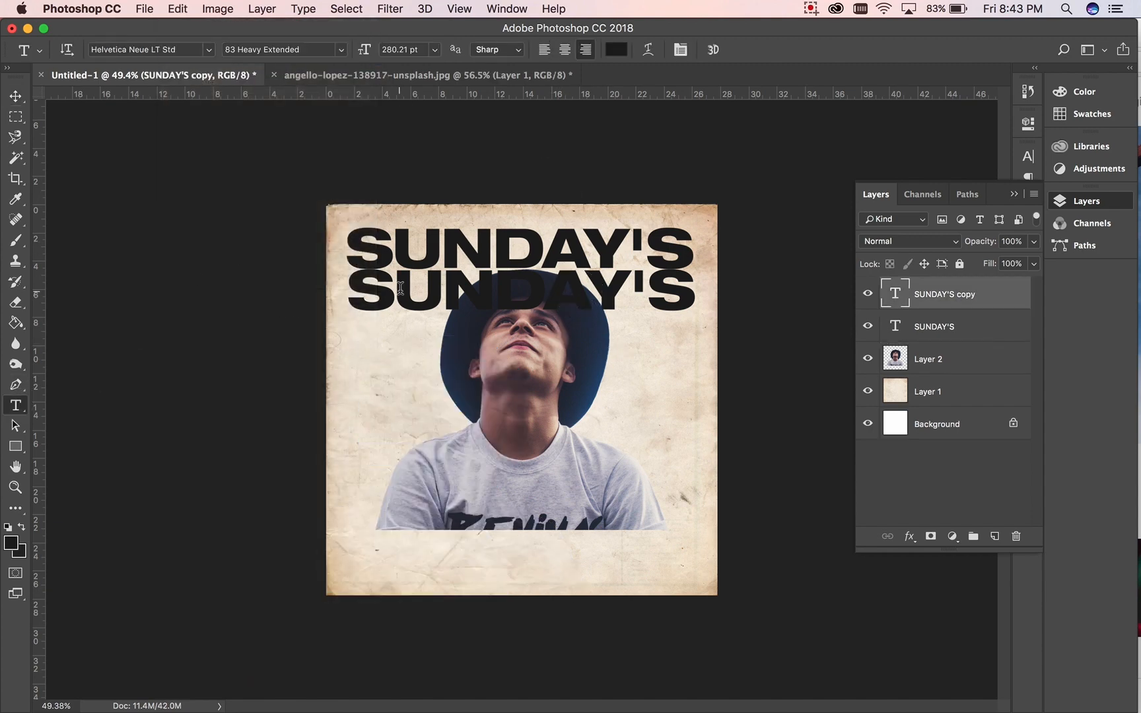
drag(357, 290, 768, 281)
text(COMI)
key(BackSpace)
text(I)
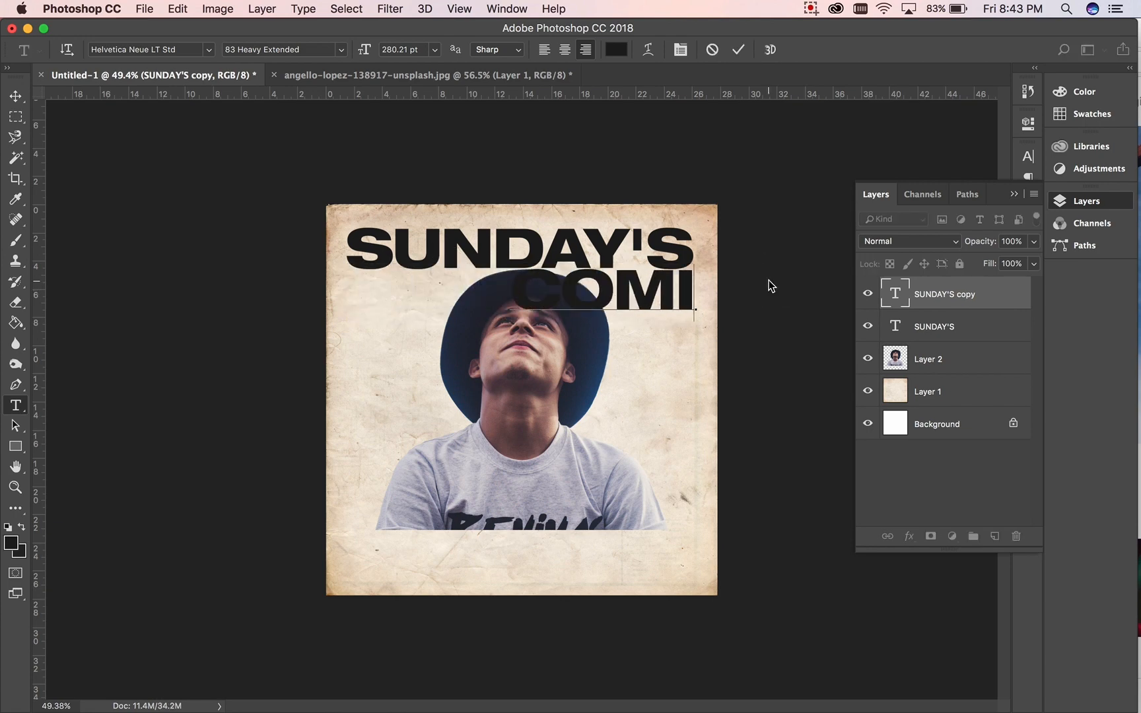
text(NG)
click(15, 96)
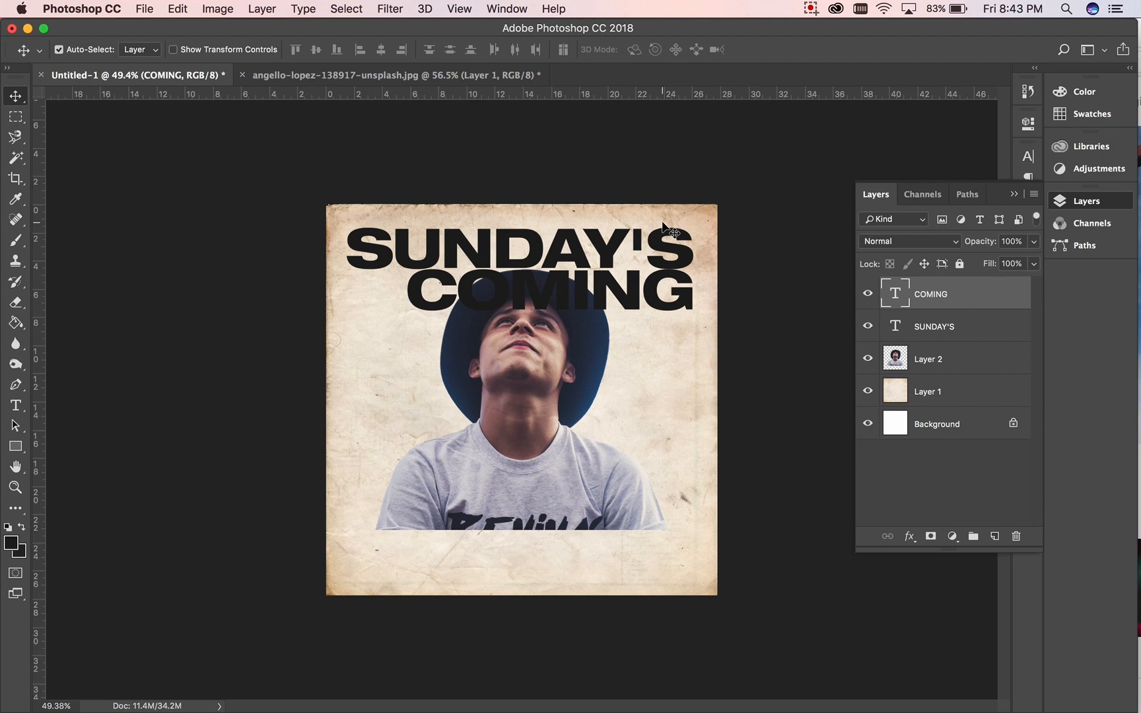
drag(632, 300, 588, 441)
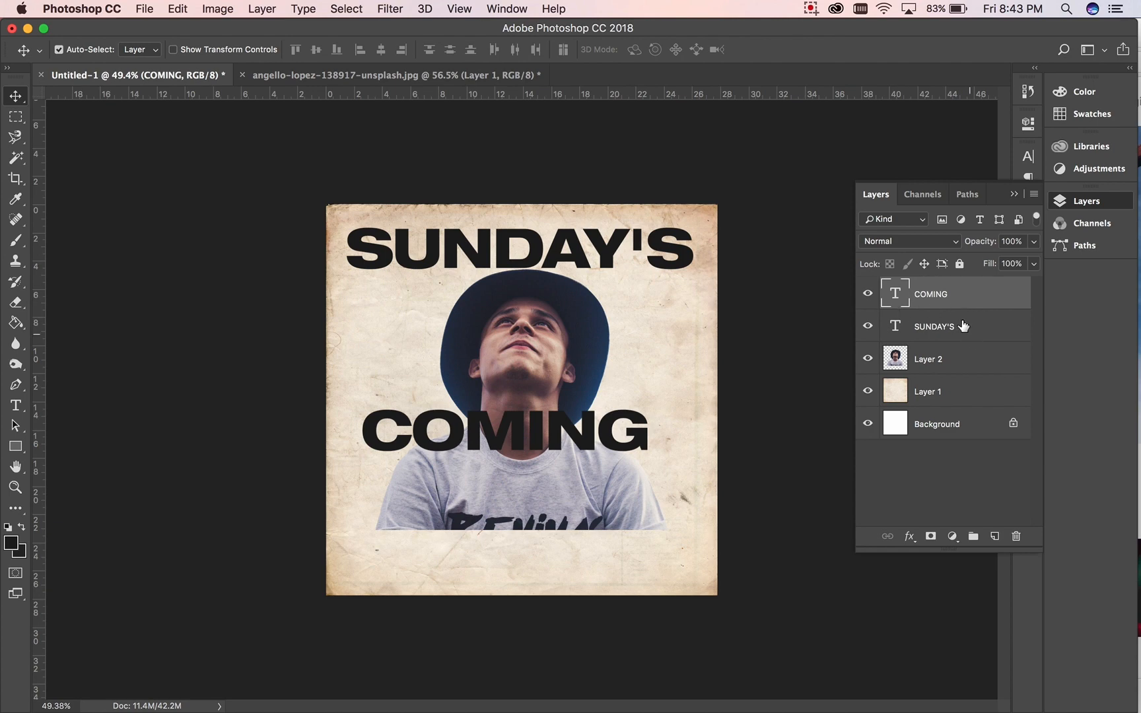
- Place SUNDAY'S behind the man, lowered to overlap his hat, and center COMING across the base of his neck
drag(971, 333, 973, 374)
key(super+t)
drag(649, 254, 647, 271)
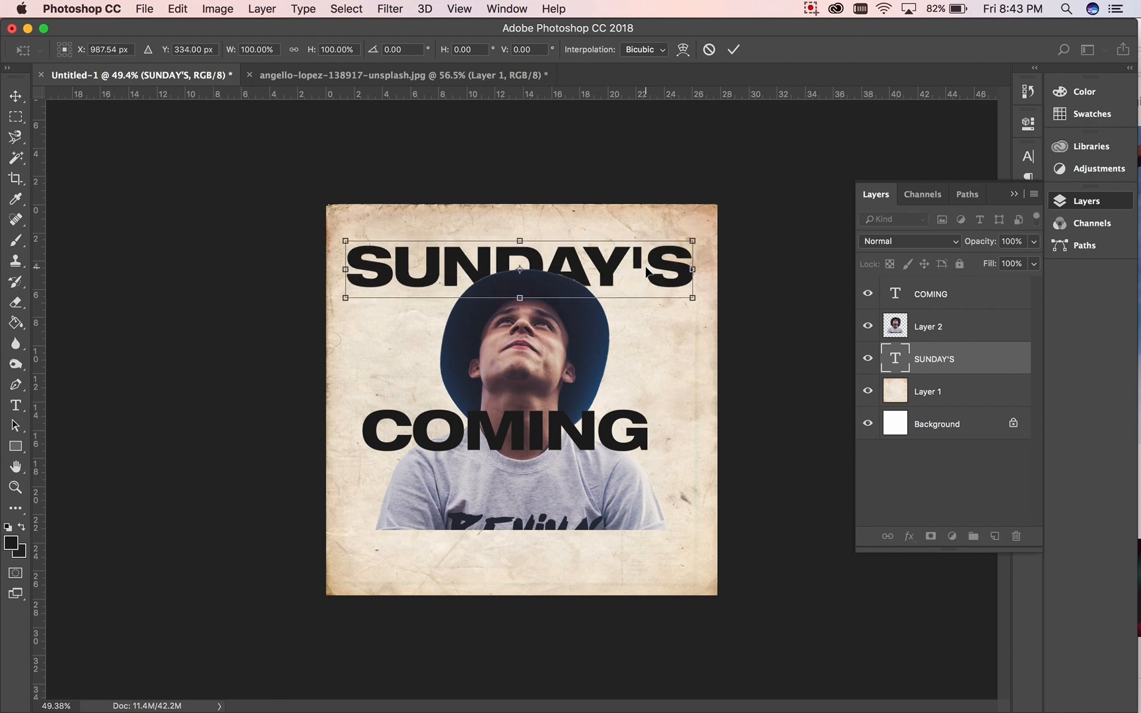
key(Return)
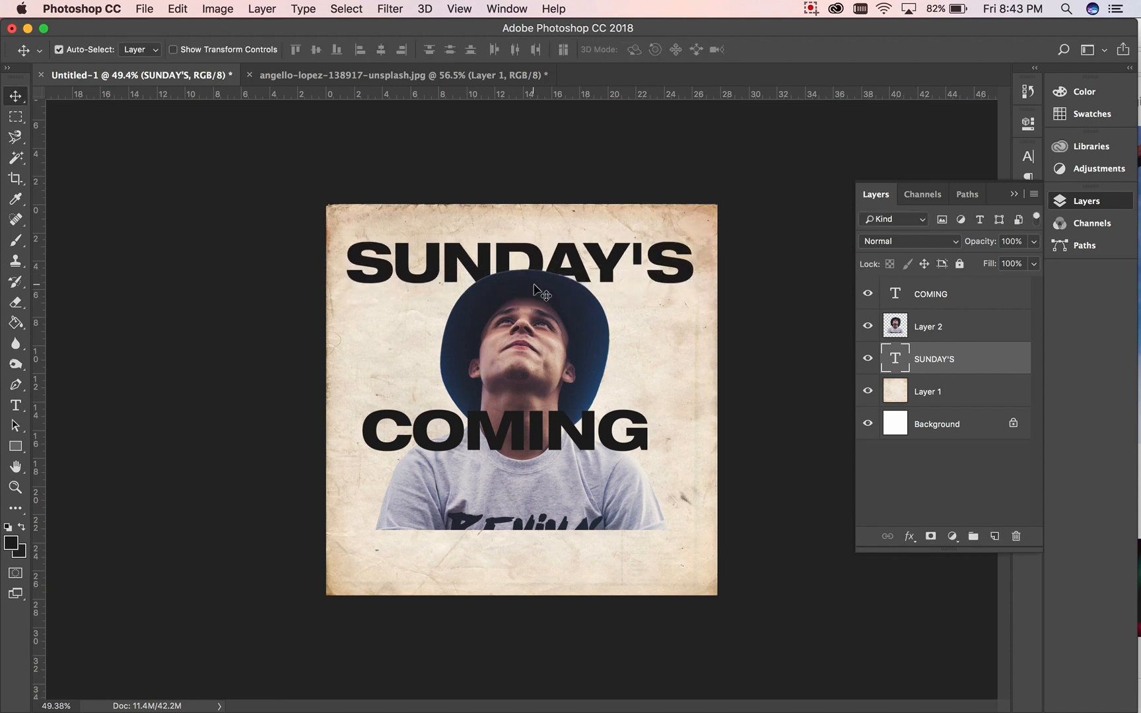
click(522, 434)
drag(521, 434, 544, 453)
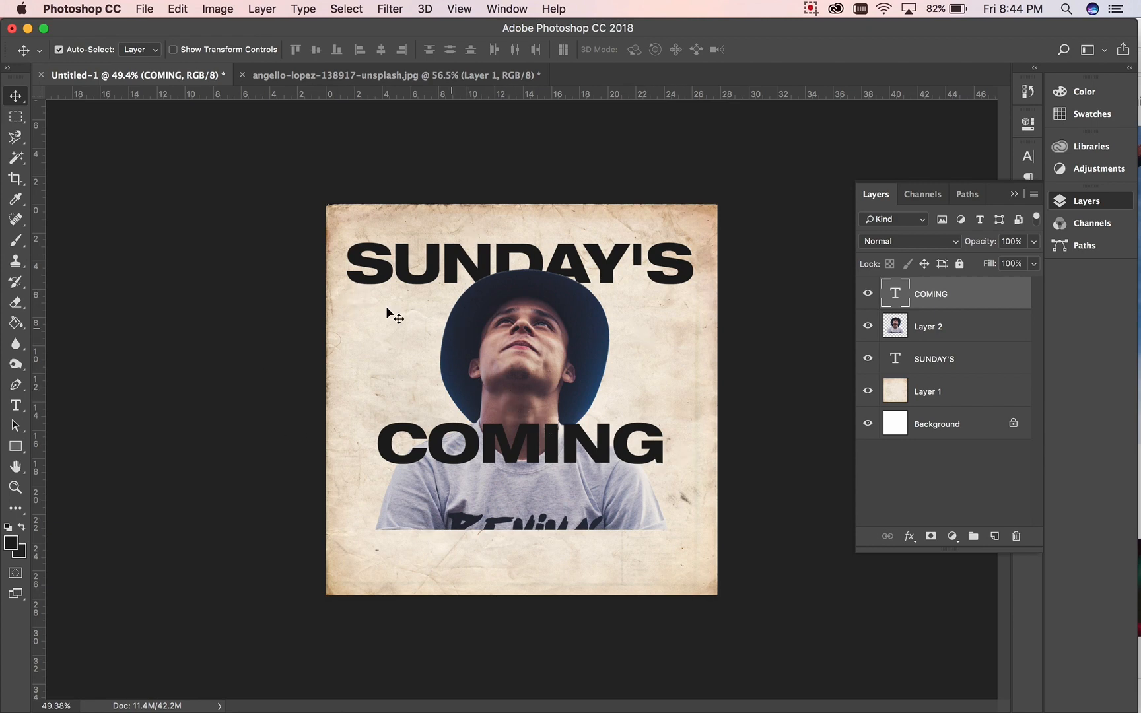
- Close the source portrait photo document without saving its changes
click(242, 75)
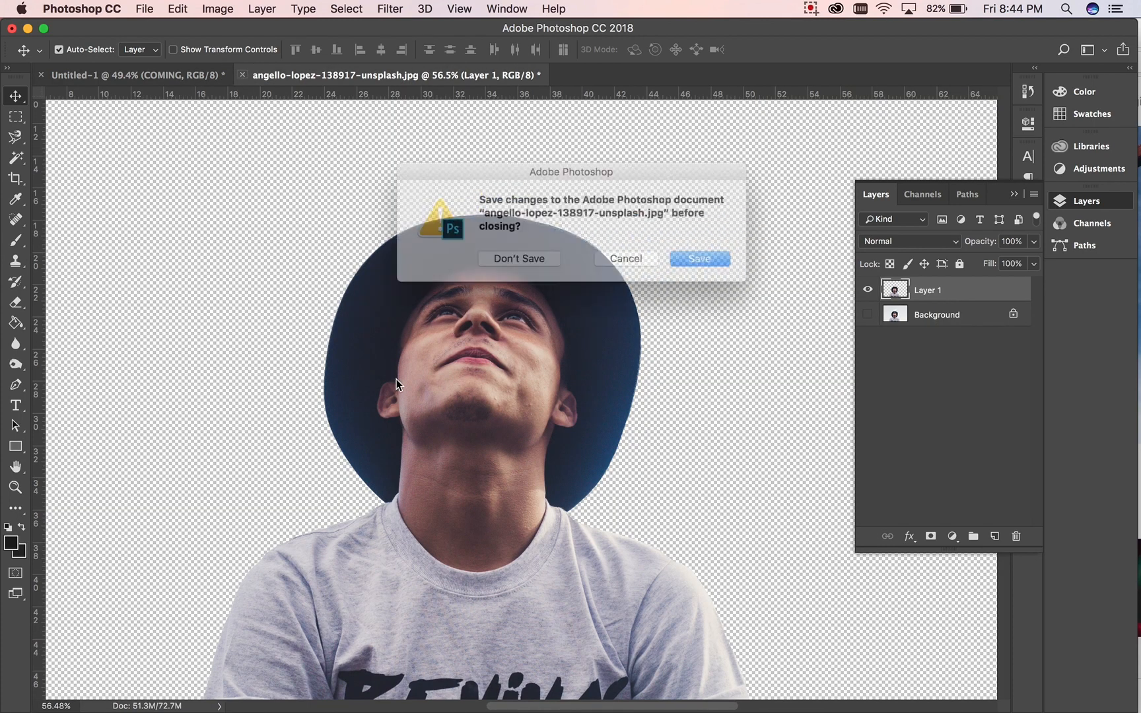
click(516, 259)
- Switch to Chrome, move its window fully into view, and open the Google homepage
mouse_move(3, 175)
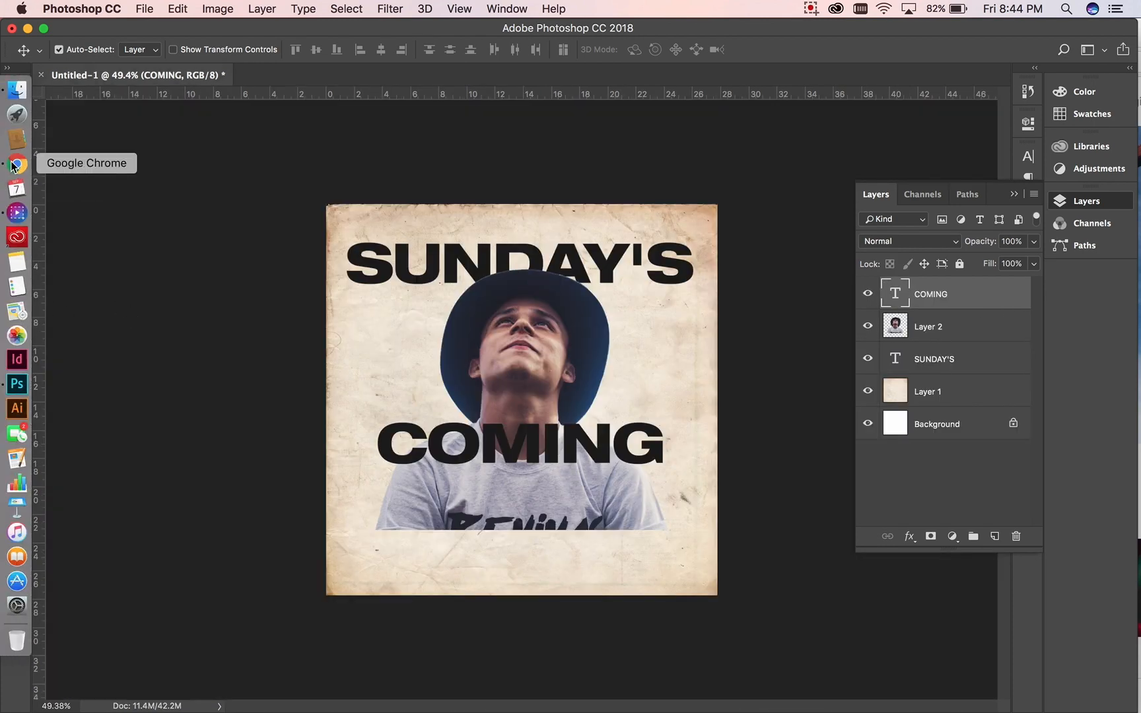
click(21, 170)
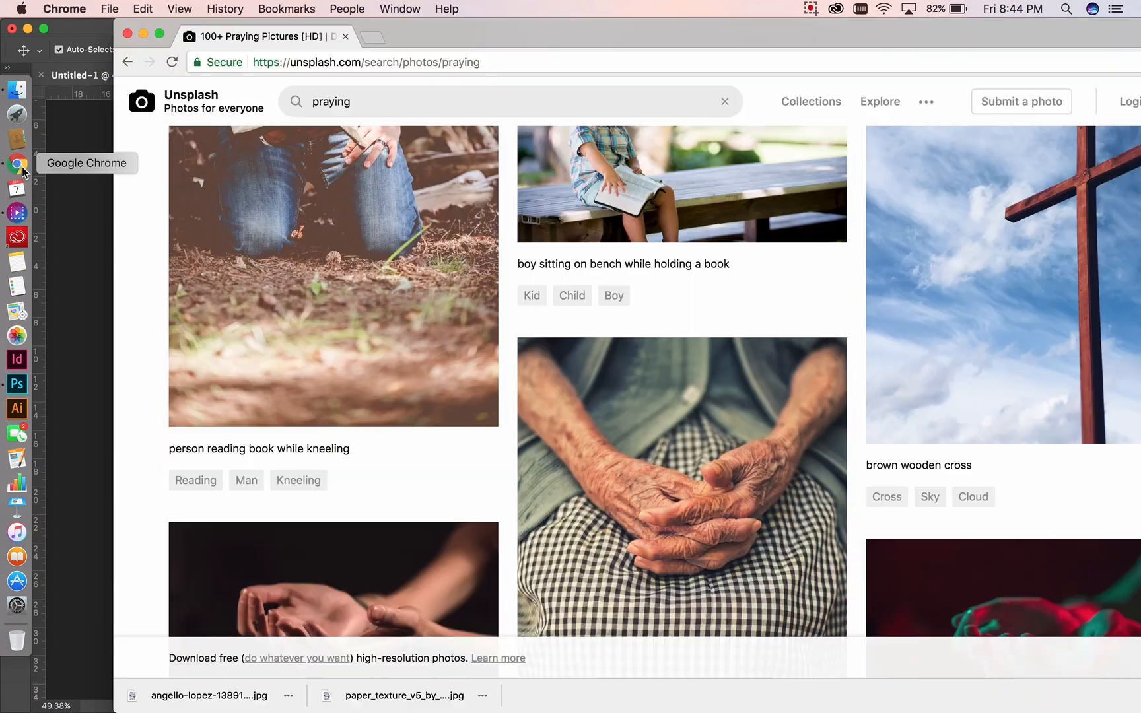
drag(492, 38, 372, 14)
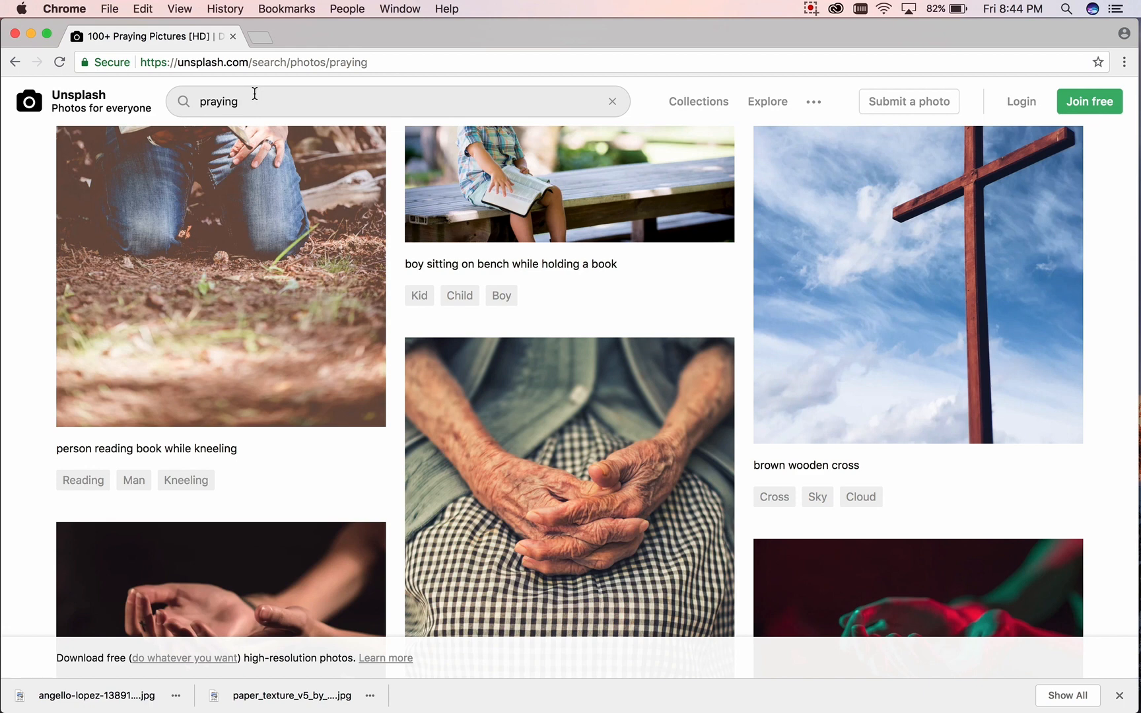
click(273, 64)
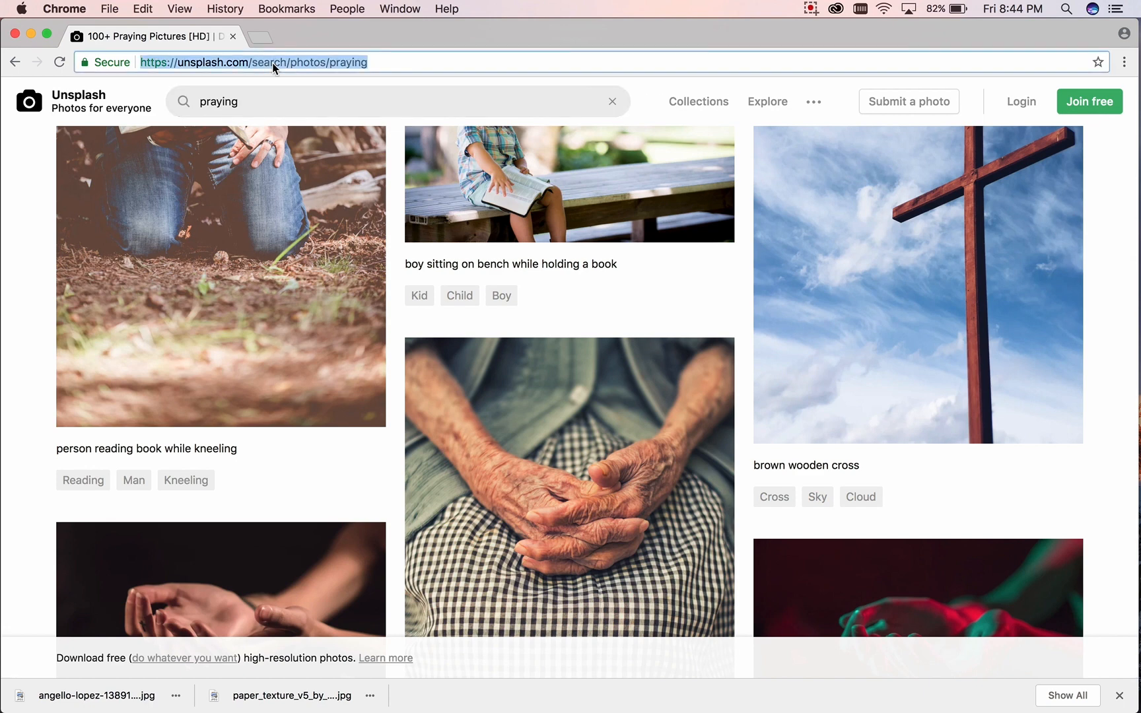
text(go)
key(Return)
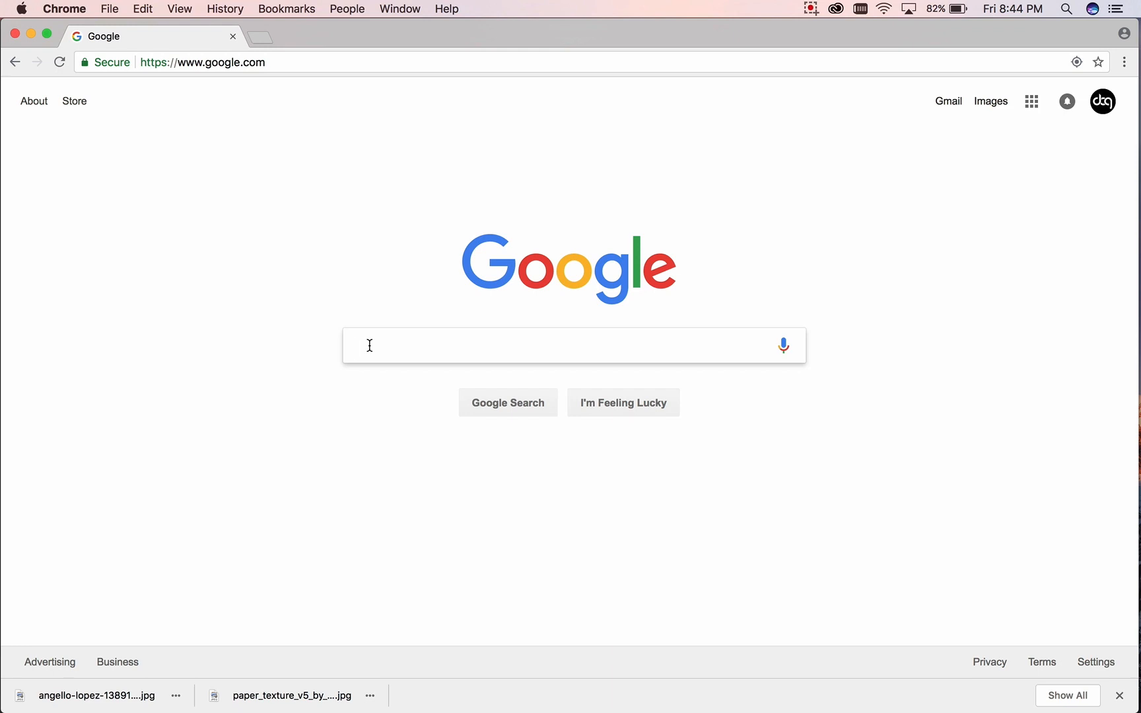
- Search Google for "dotted paper texture"
text(pap)
key(BackSpace)
key(BackSpace)
key(BackSpace)
text(dotted)
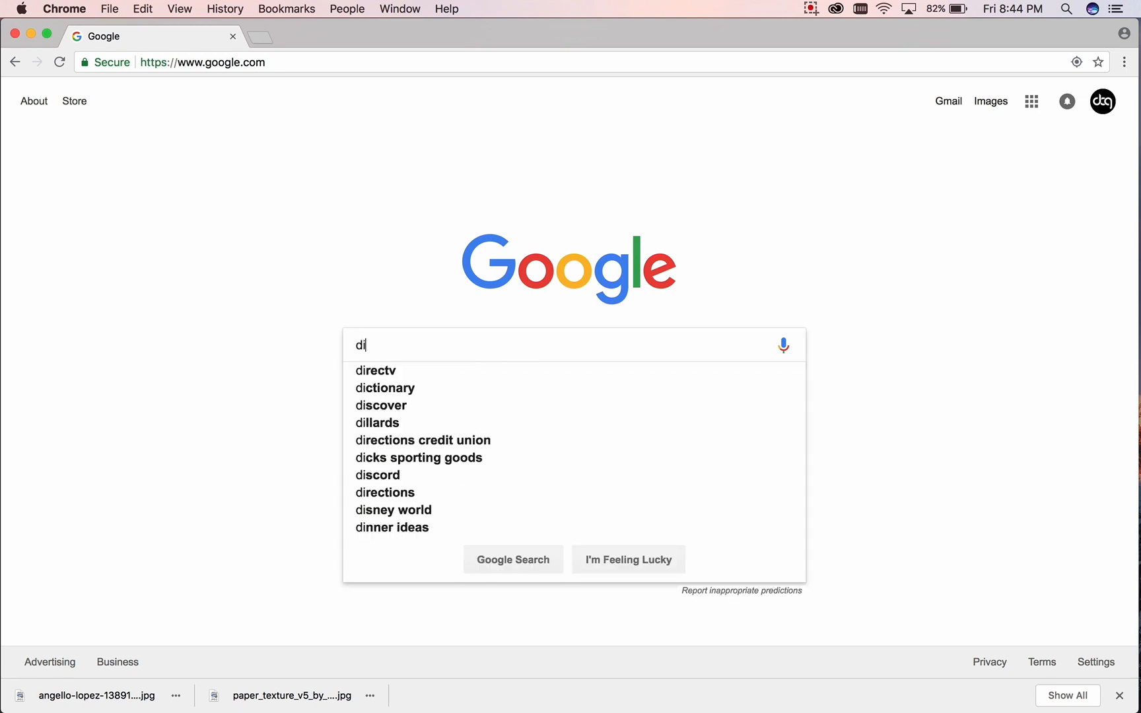
text( paper t)
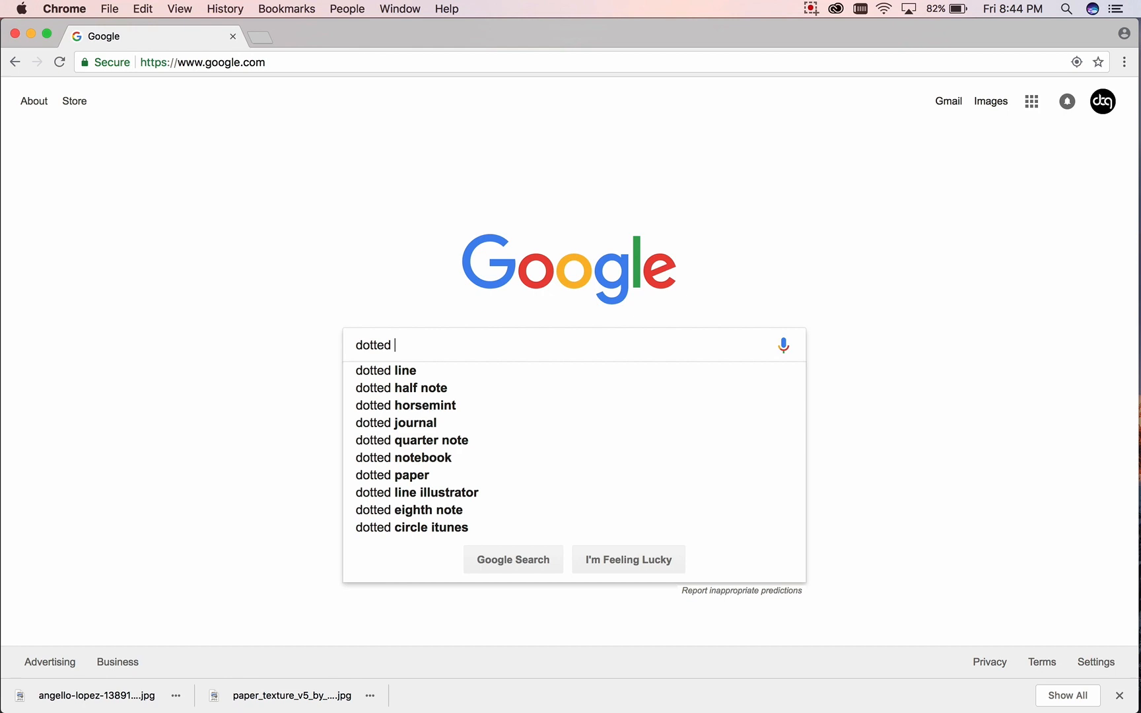
text(ext)
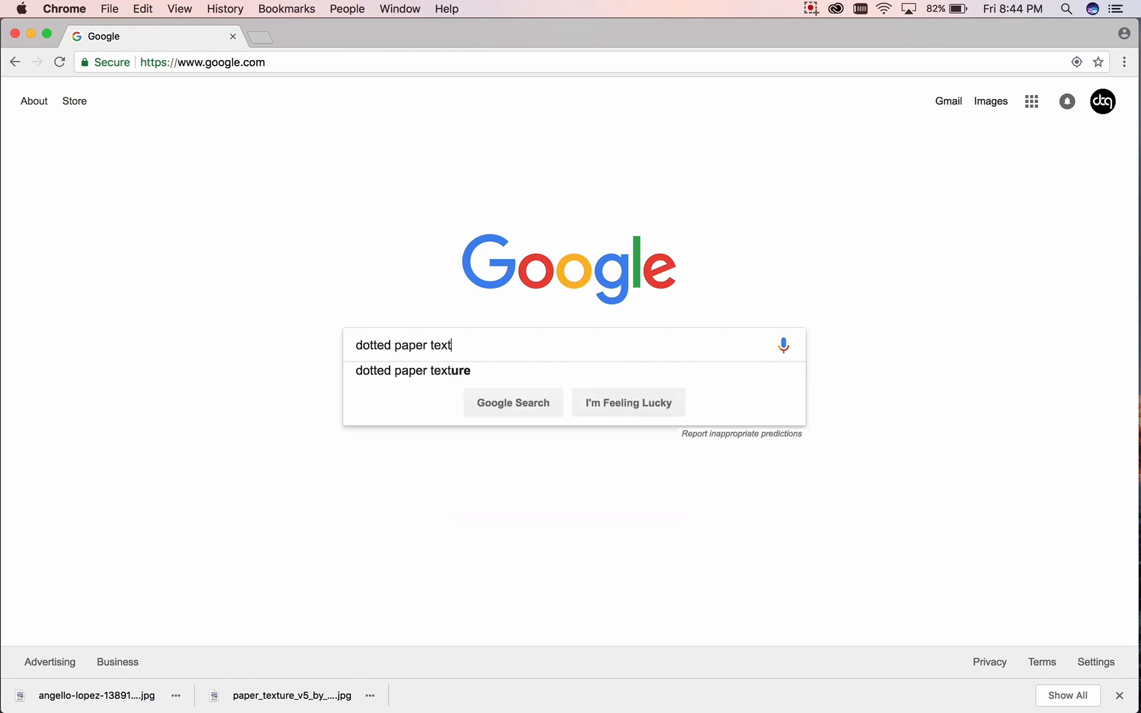
text(ure)
key(Return)
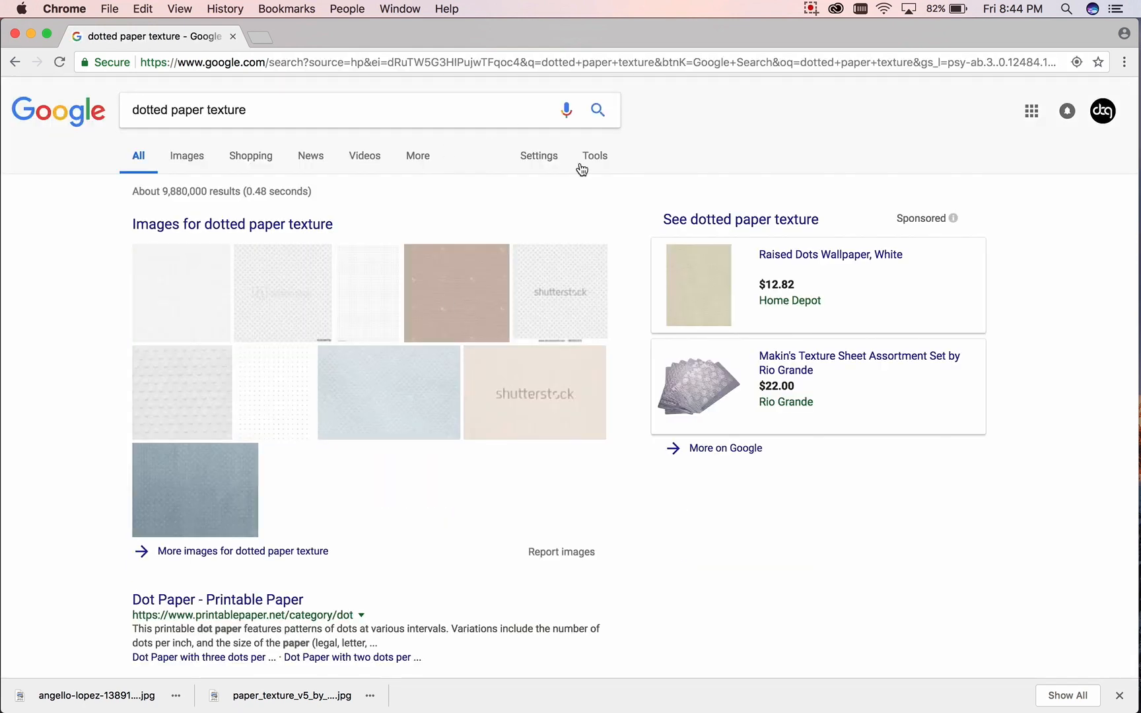
- Show the image results for the search and filter them to the Large size
click(594, 166)
click(187, 158)
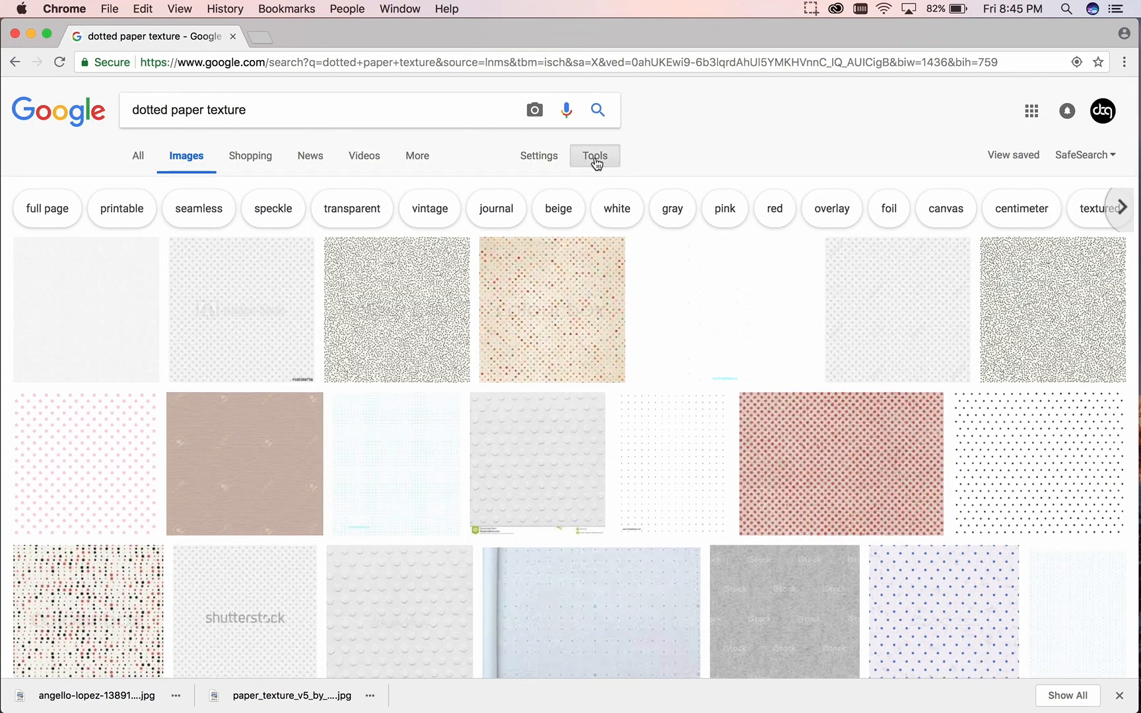
click(594, 156)
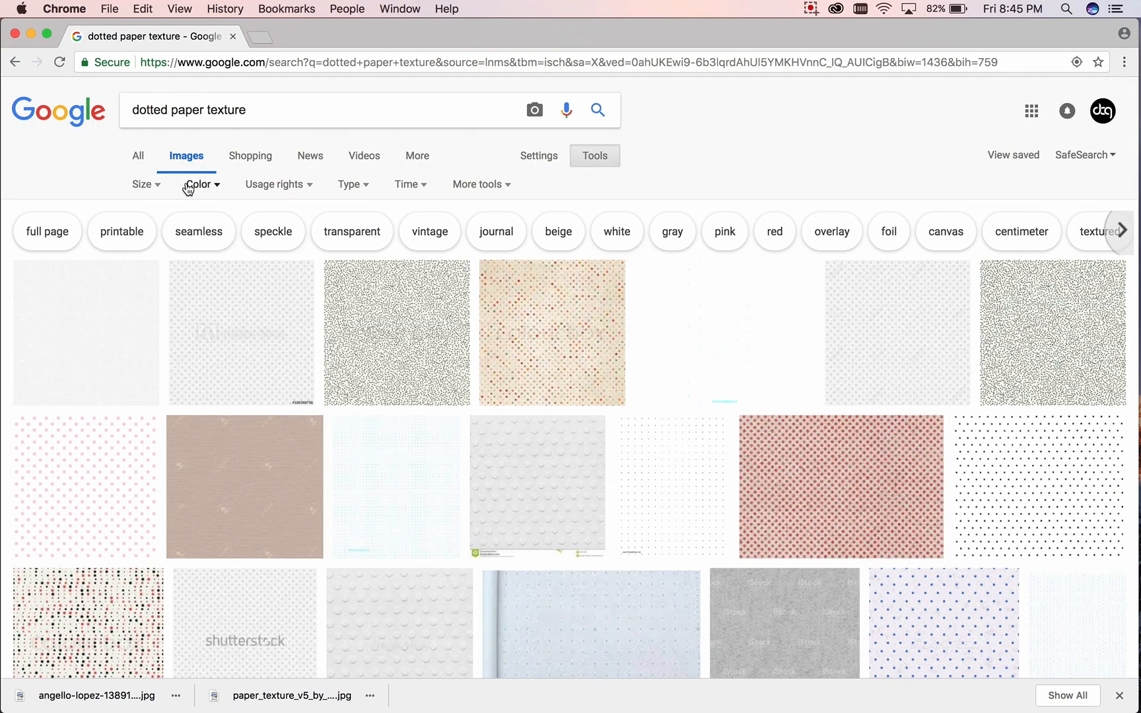
click(145, 184)
click(206, 234)
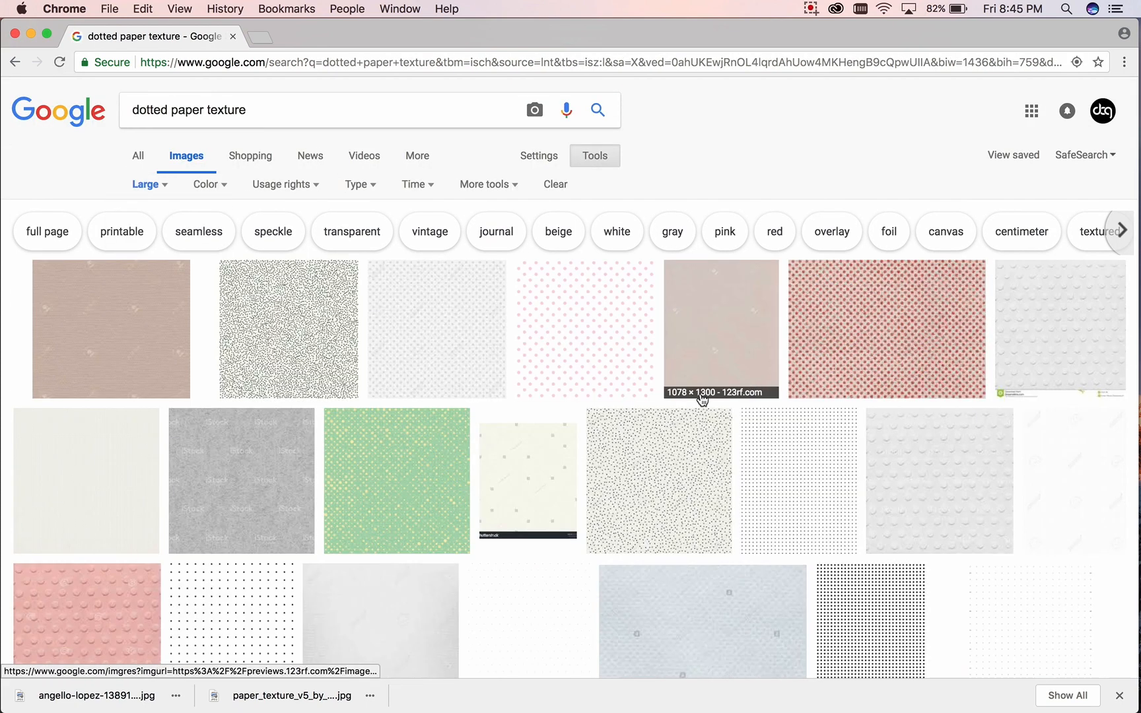
- Look through the large dotted paper texture images for a suitable black-and-white dot pattern
scroll(702, 399, down, 5)
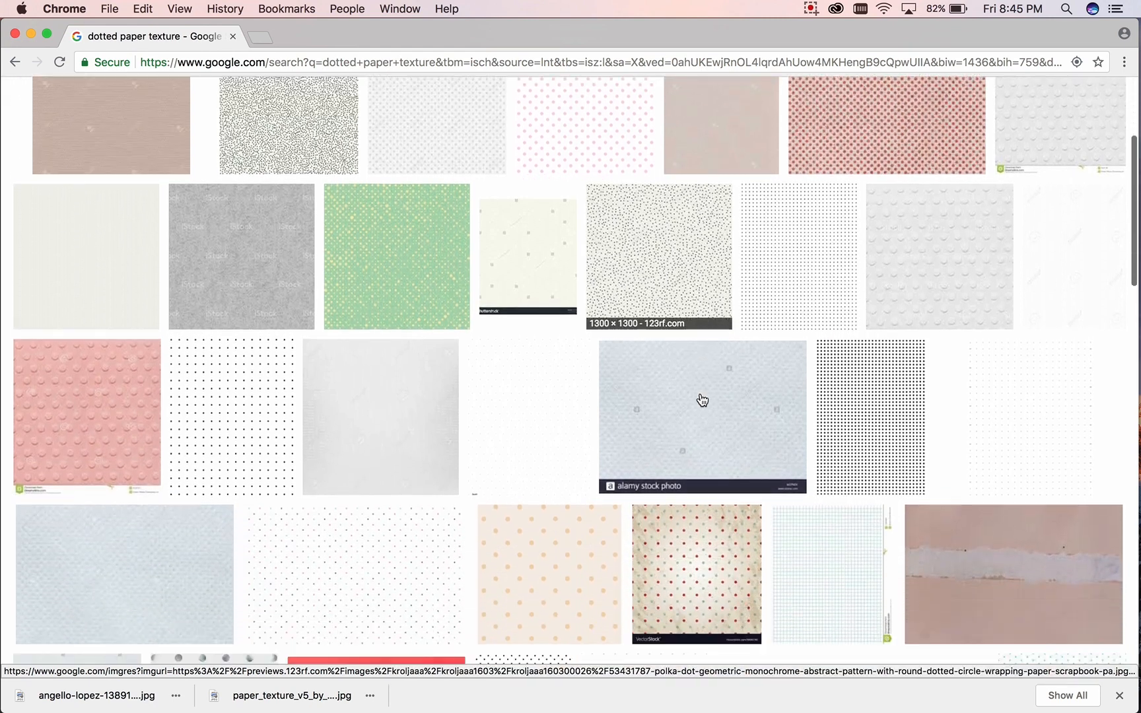
scroll(702, 400, down, 3)
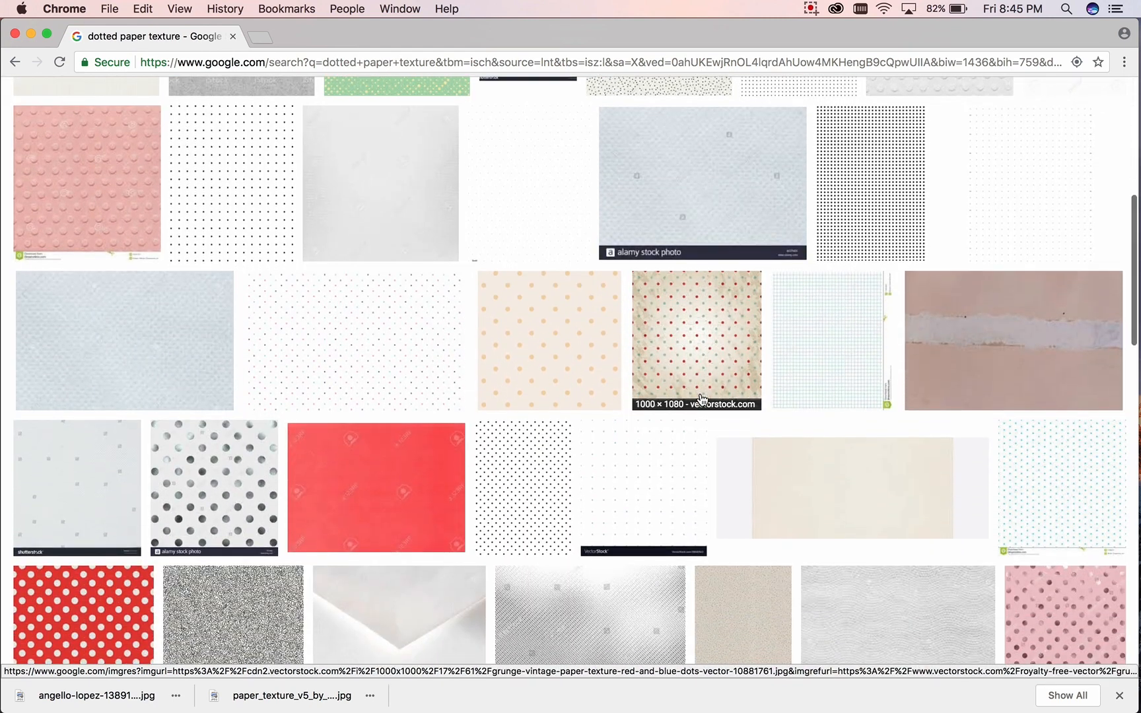
scroll(702, 399, down, 5)
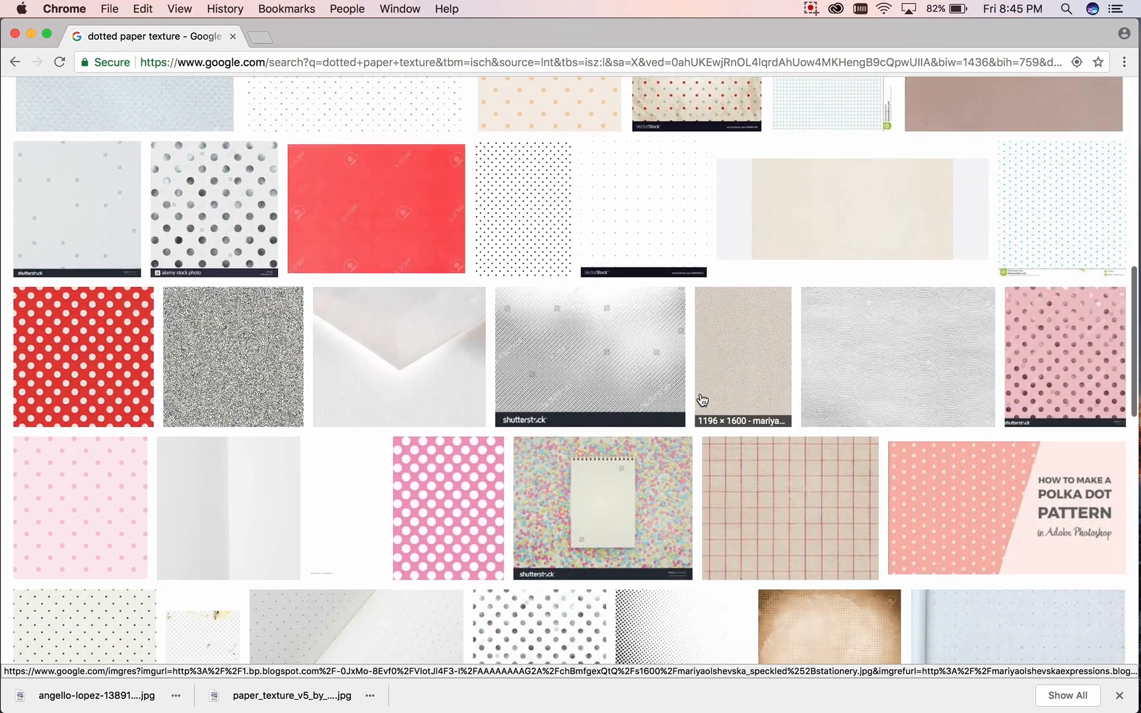
scroll(702, 400, down, 3)
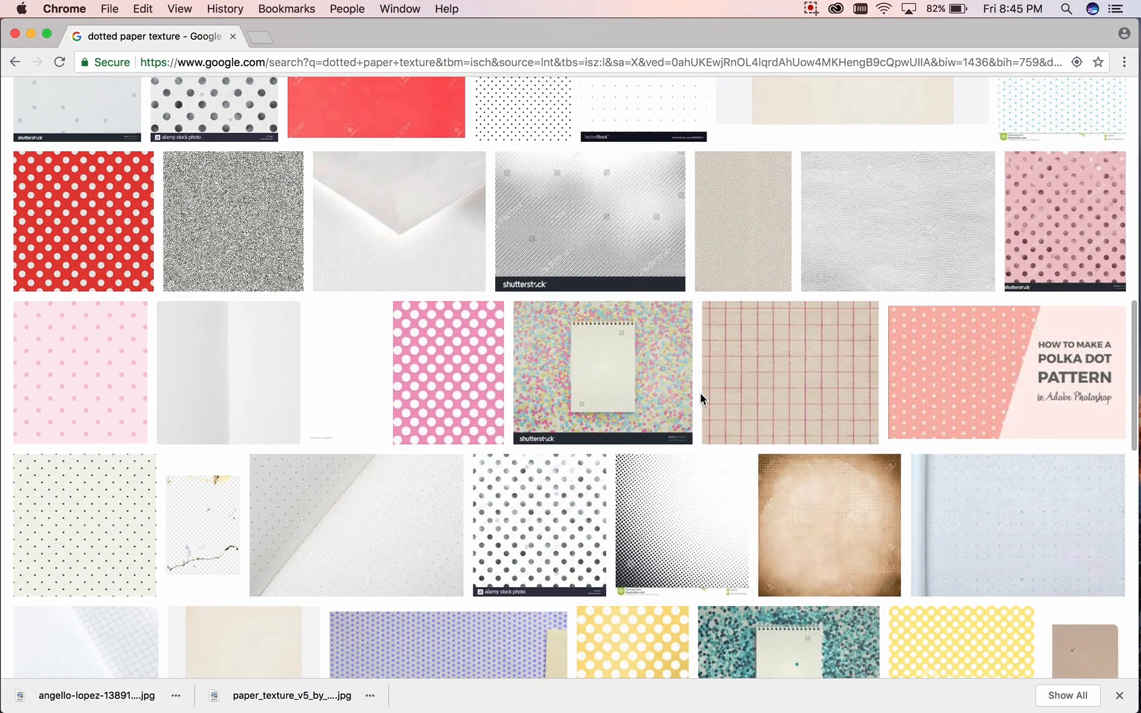
scroll(700, 393, down, 2)
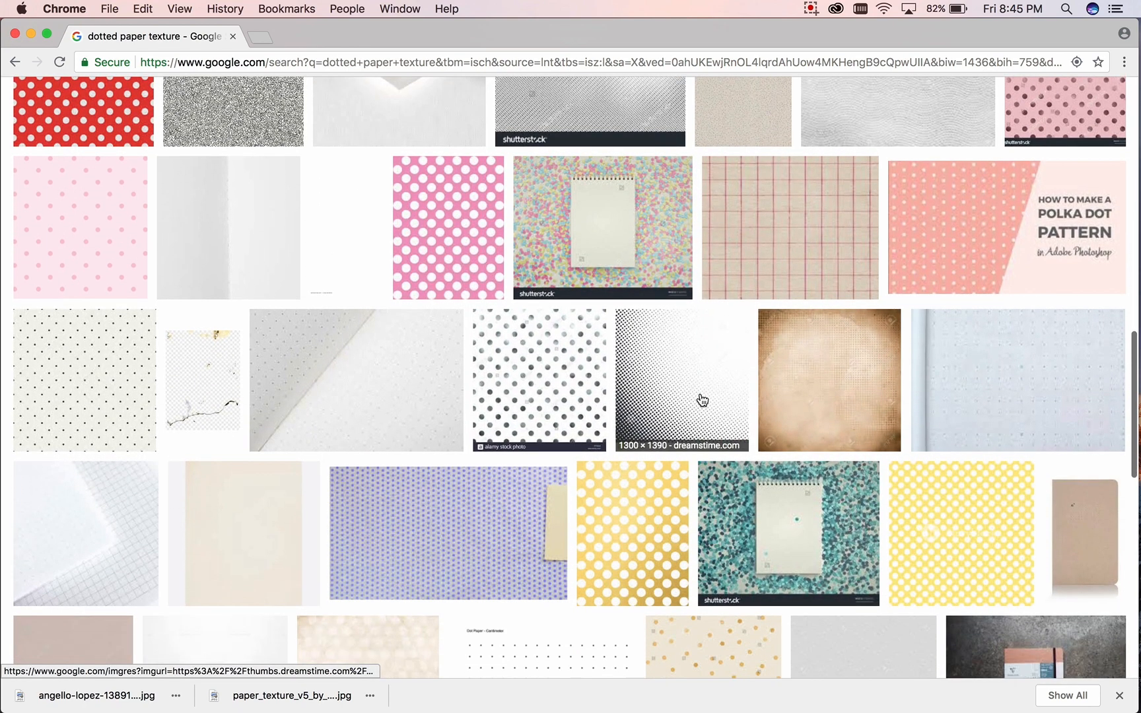
scroll(702, 399, down, 3)
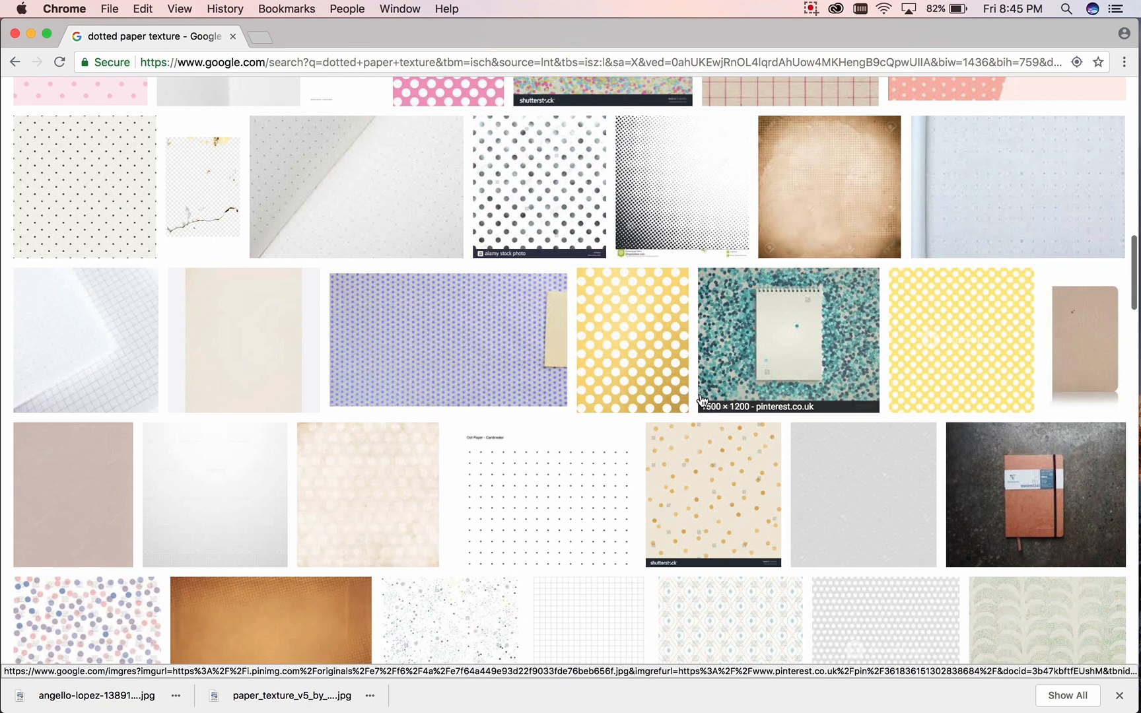
scroll(627, 391, down, 6)
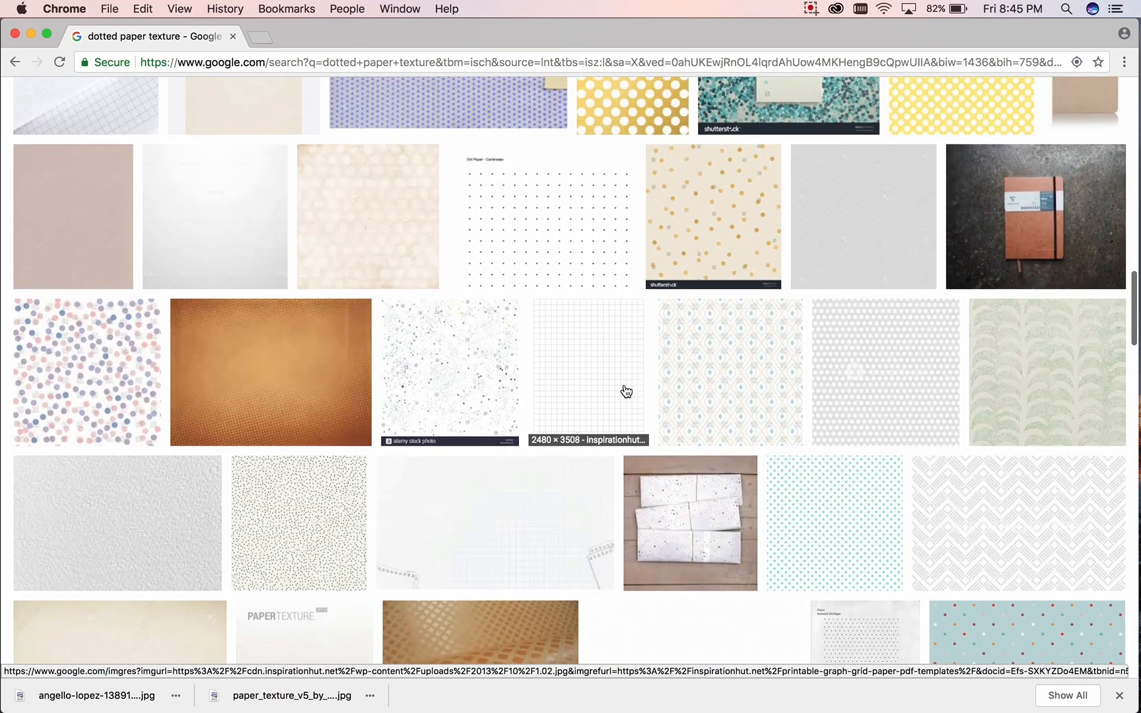
scroll(626, 391, down, 5)
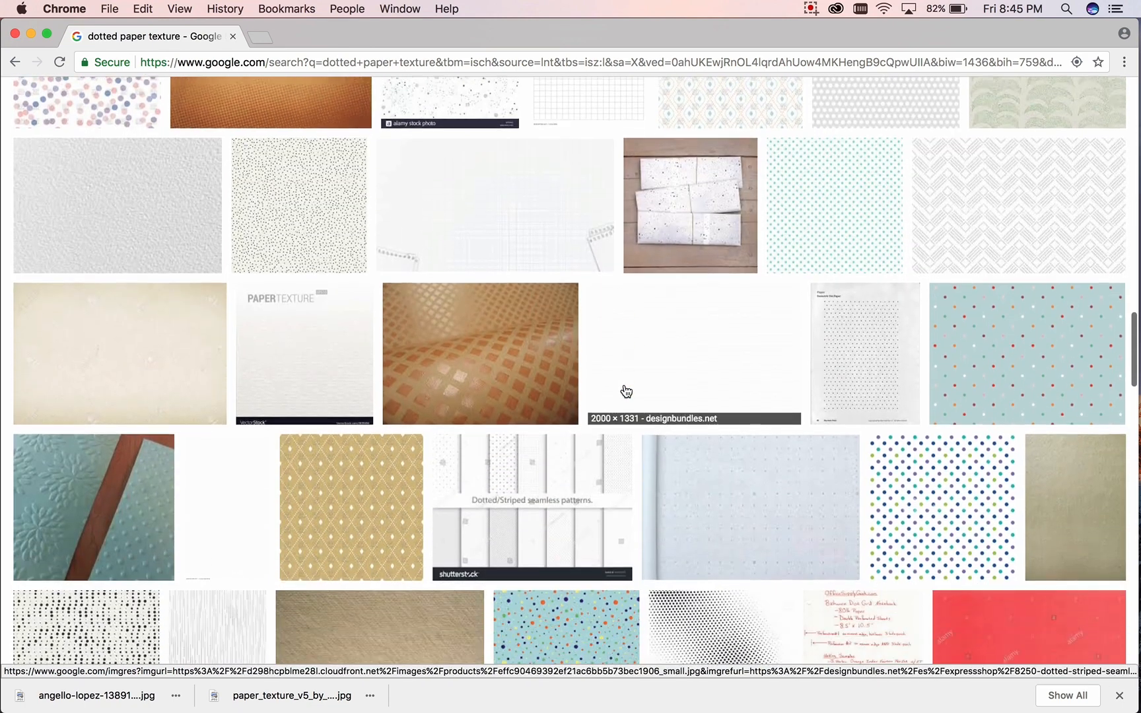
scroll(626, 390, down, 2)
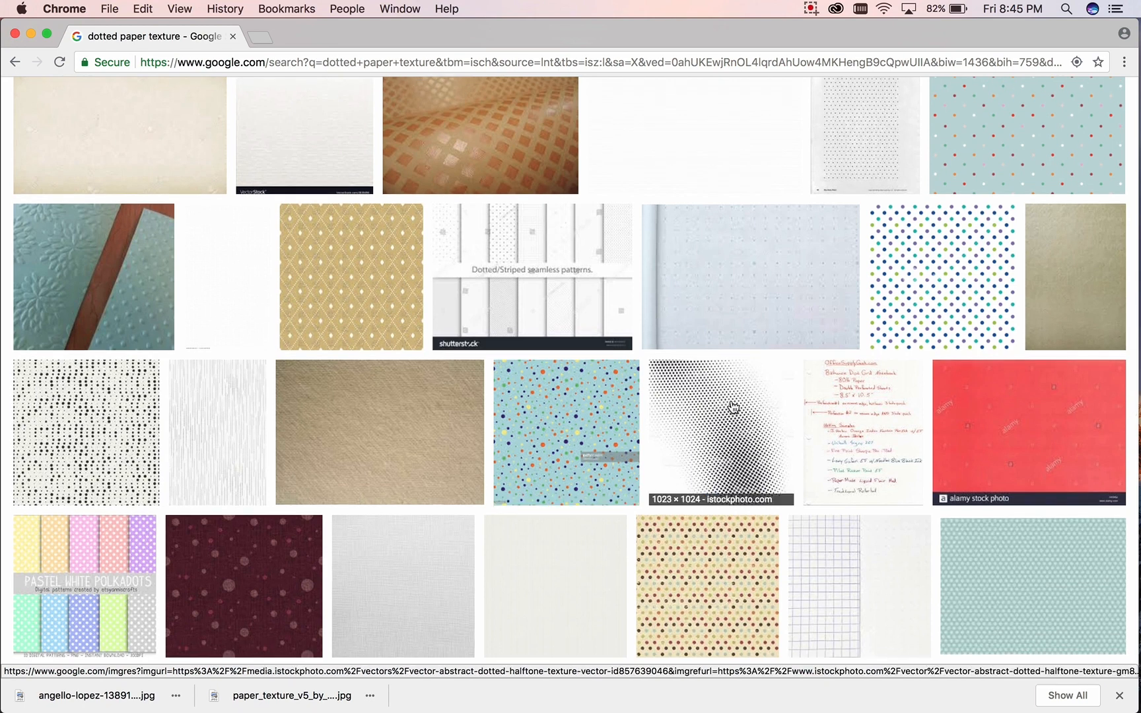
- Save iStock's black-and-white "Vector Abstract Dotted Halftone Texture" image and close its preview
click(732, 406)
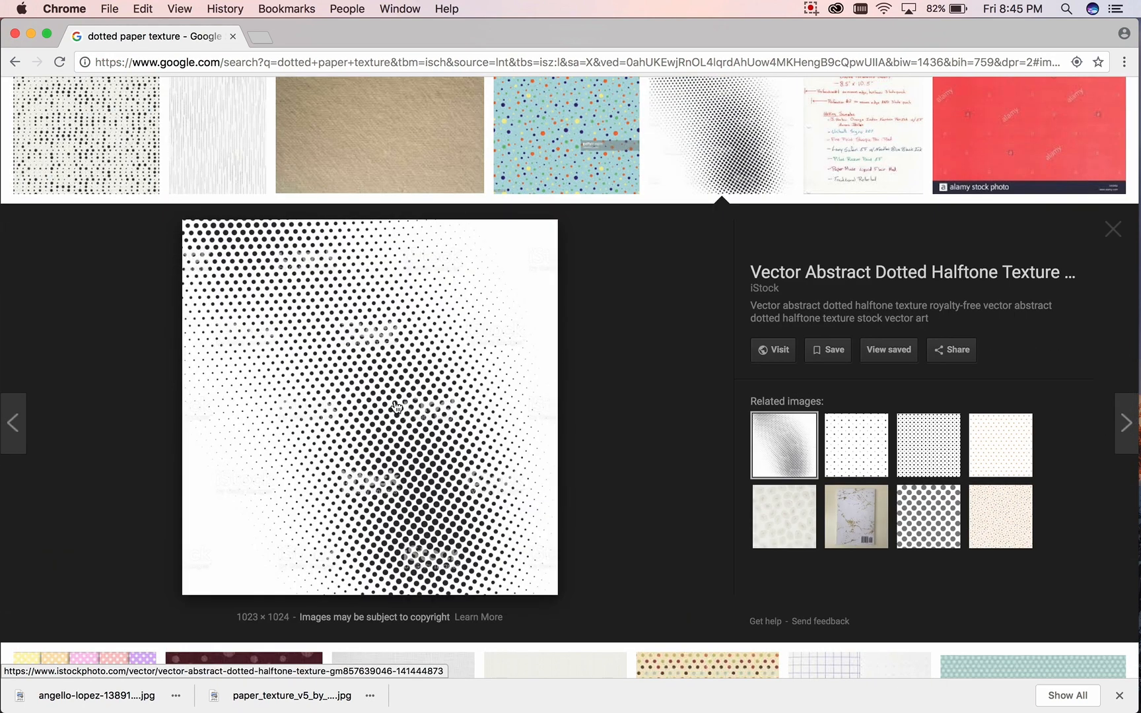
right_click(396, 407)
click(455, 519)
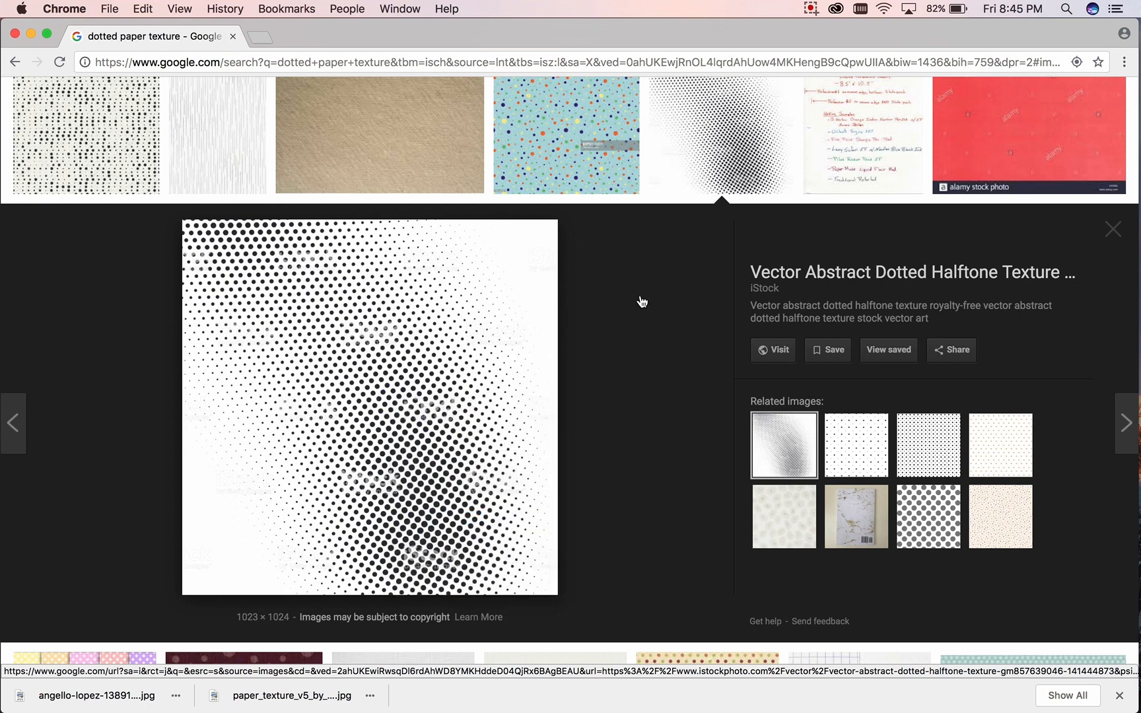
click(699, 234)
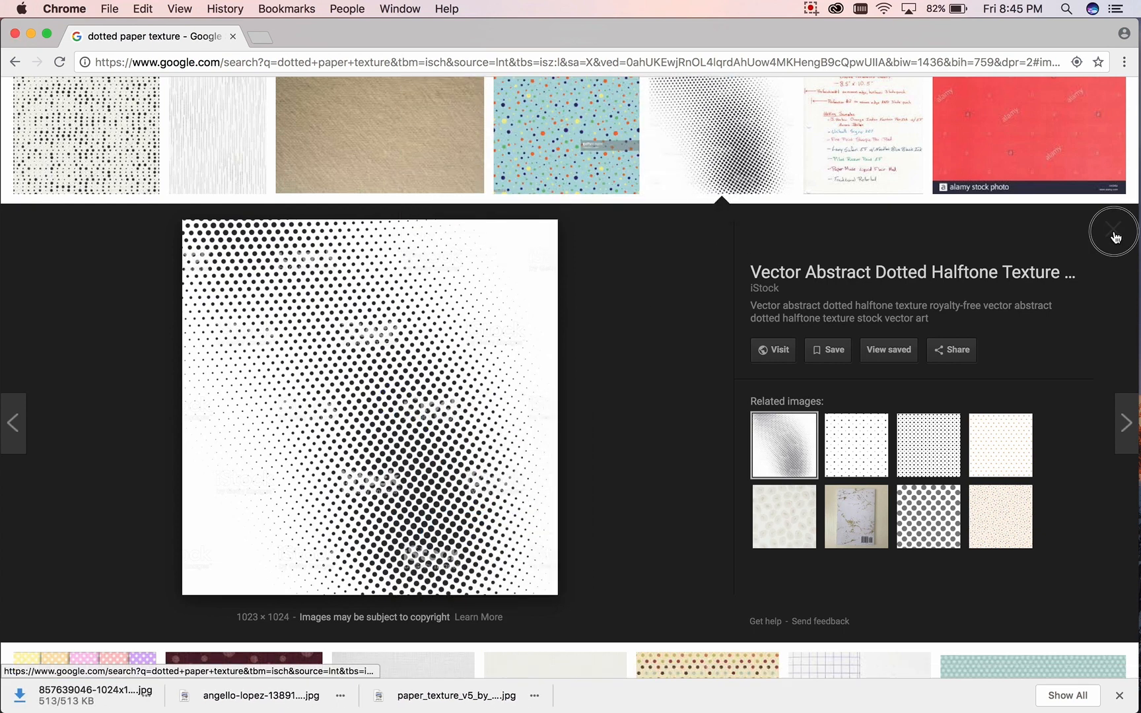
click(1115, 235)
- Find the "isometric dot paper template" image further down the results, save it to the Desktop as a JPEG, and close its preview
scroll(683, 357, down, 5)
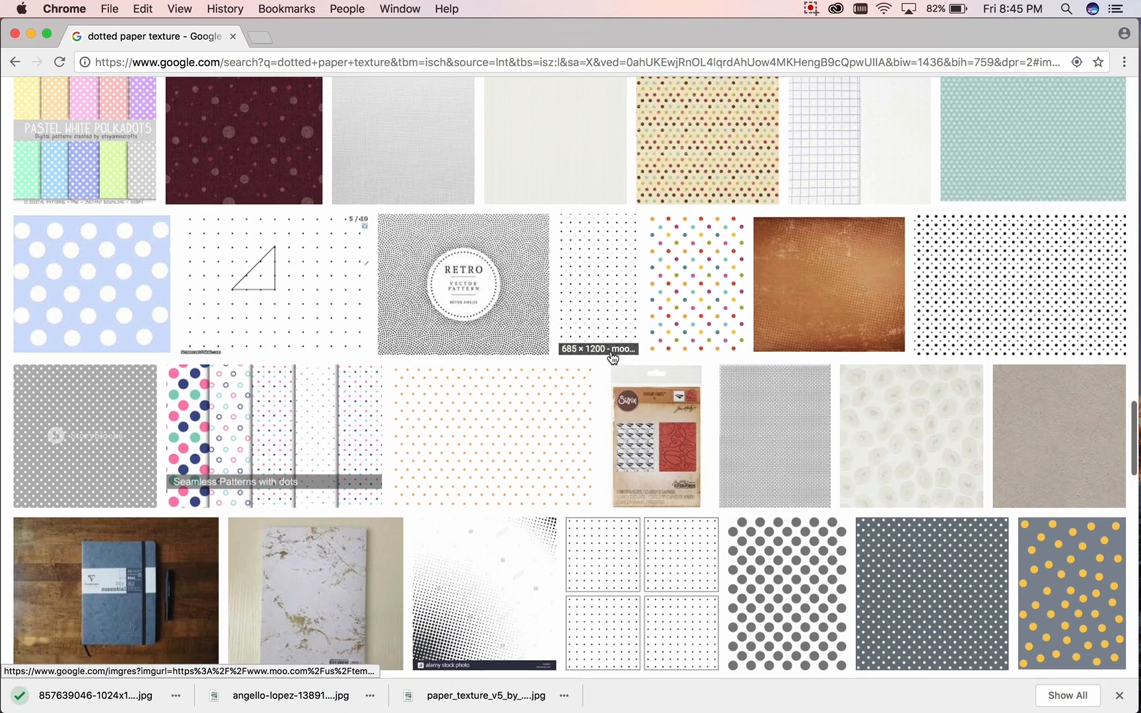
scroll(613, 358, down, 4)
scroll(613, 358, down, 4)
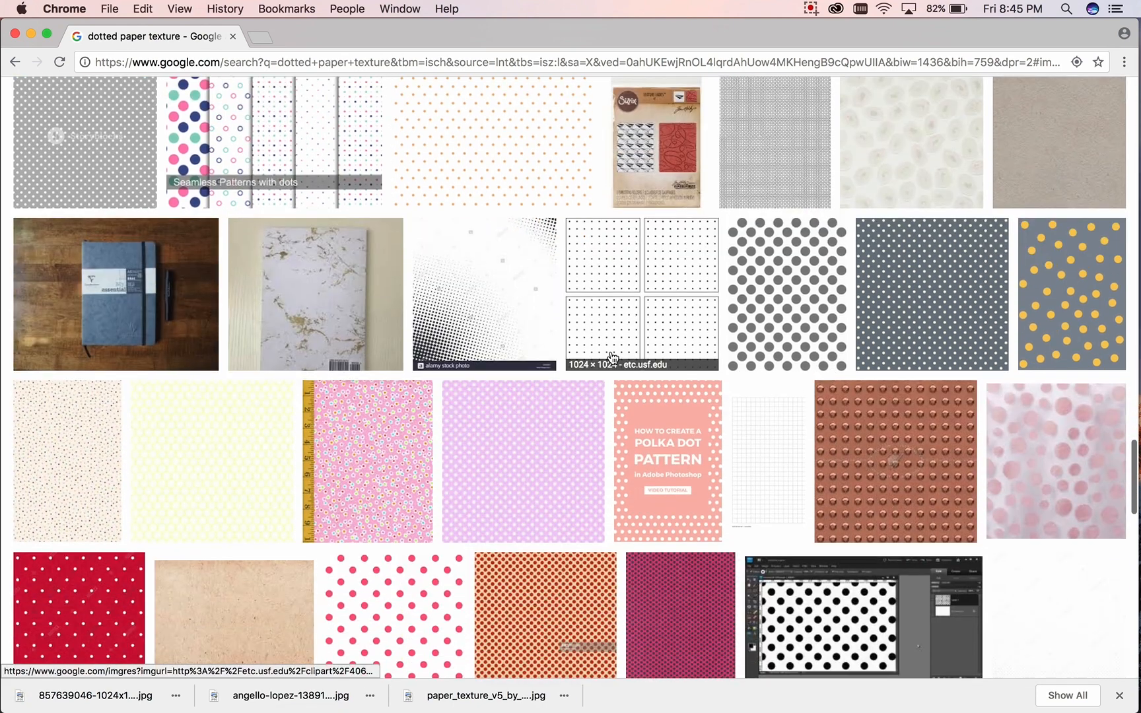
scroll(612, 357, down, 4)
scroll(612, 357, down, 4)
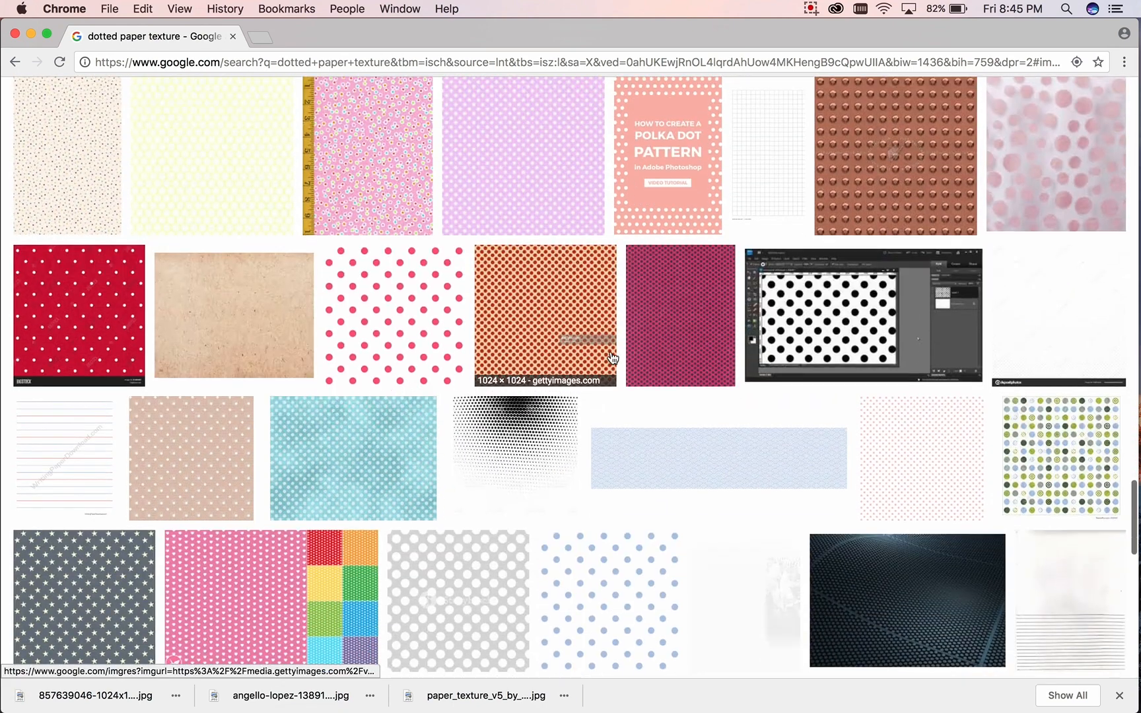
scroll(613, 358, down, 3)
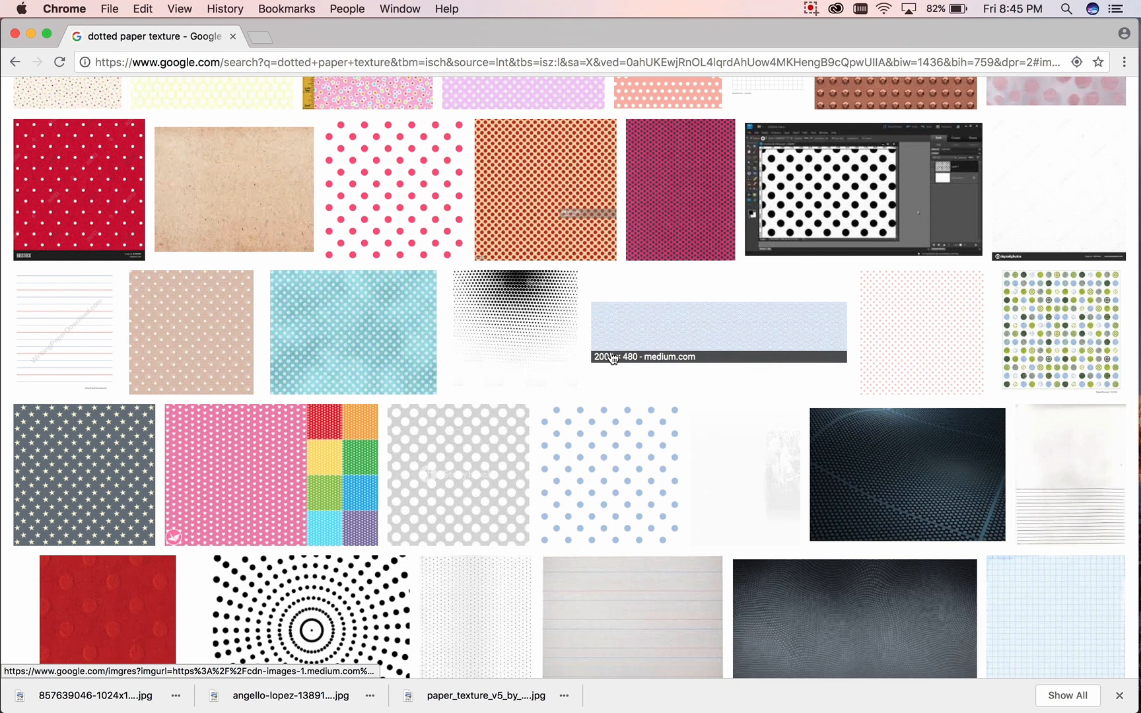
scroll(612, 357, down, 3)
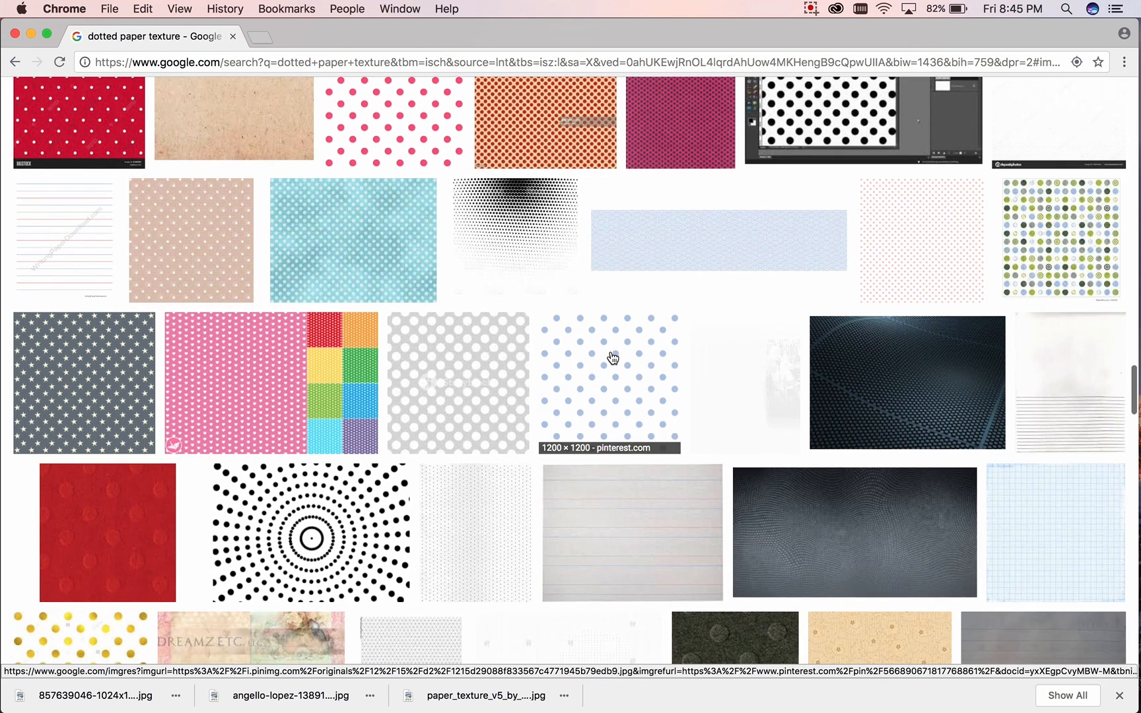
click(484, 526)
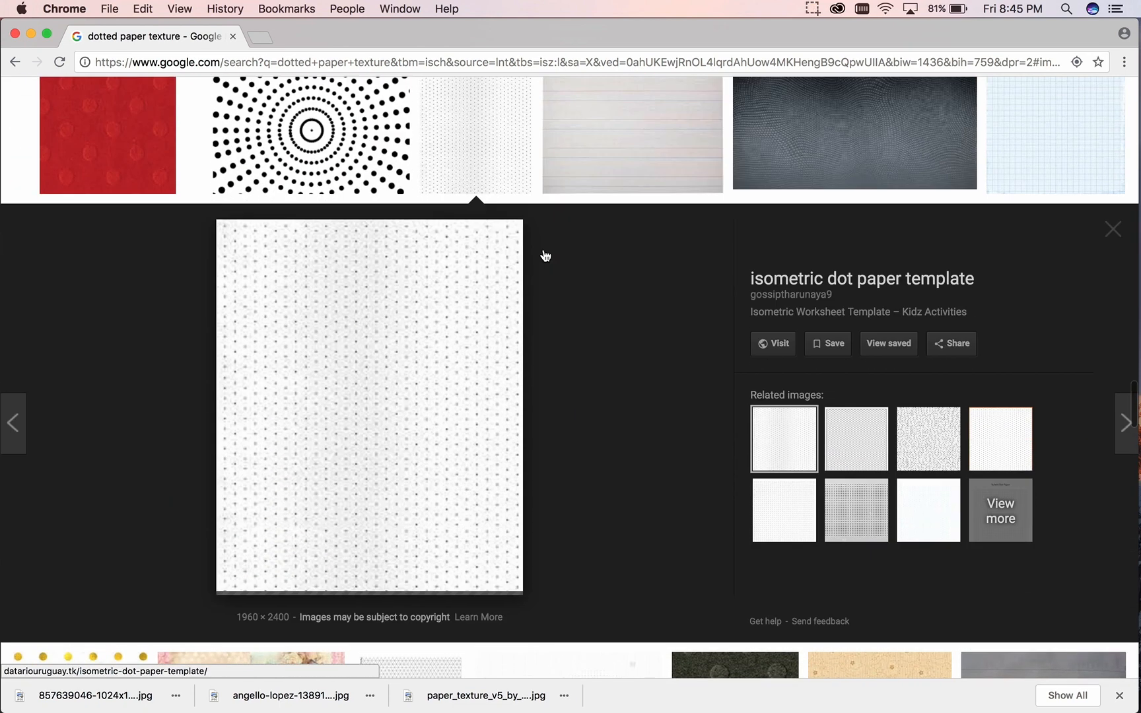
right_click(472, 363)
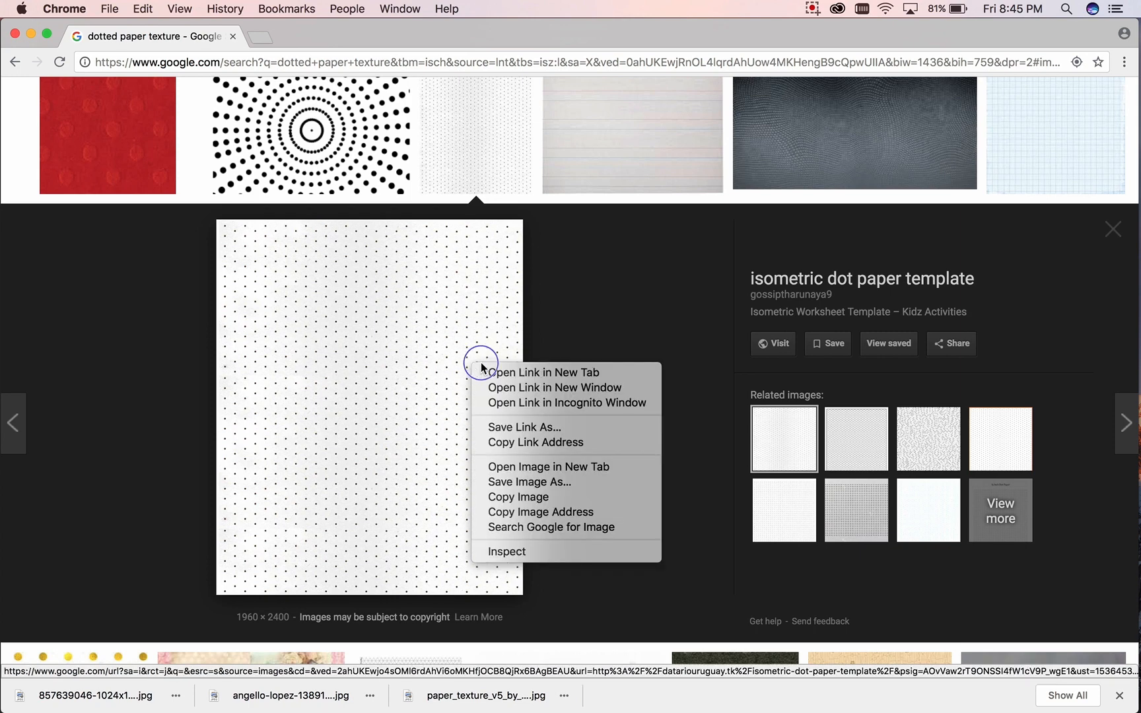
click(524, 484)
click(701, 235)
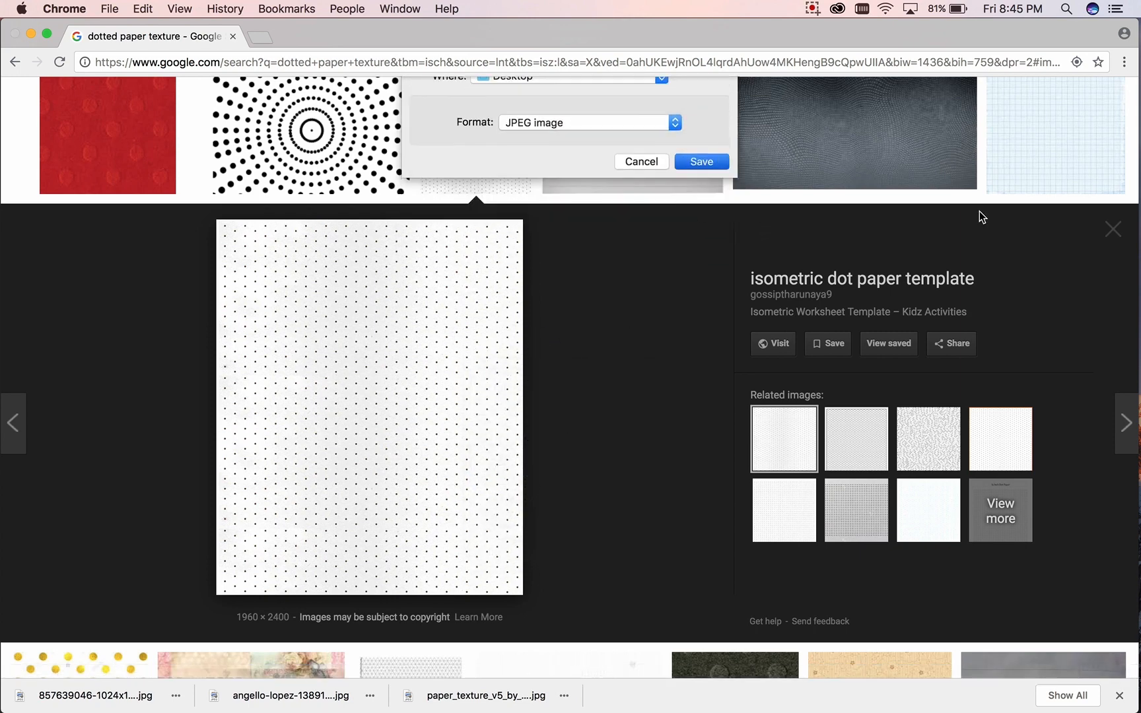
click(1112, 230)
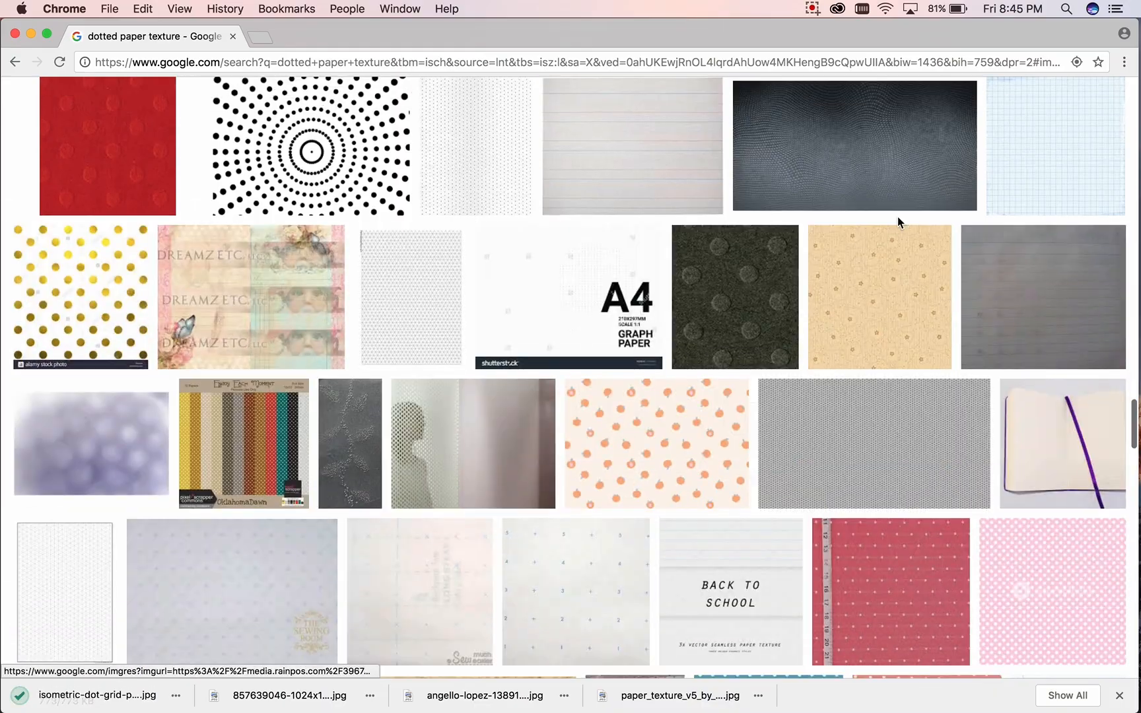
- Change the image search query to "torn paper texture" and run the search
scroll(443, 371, up, 15)
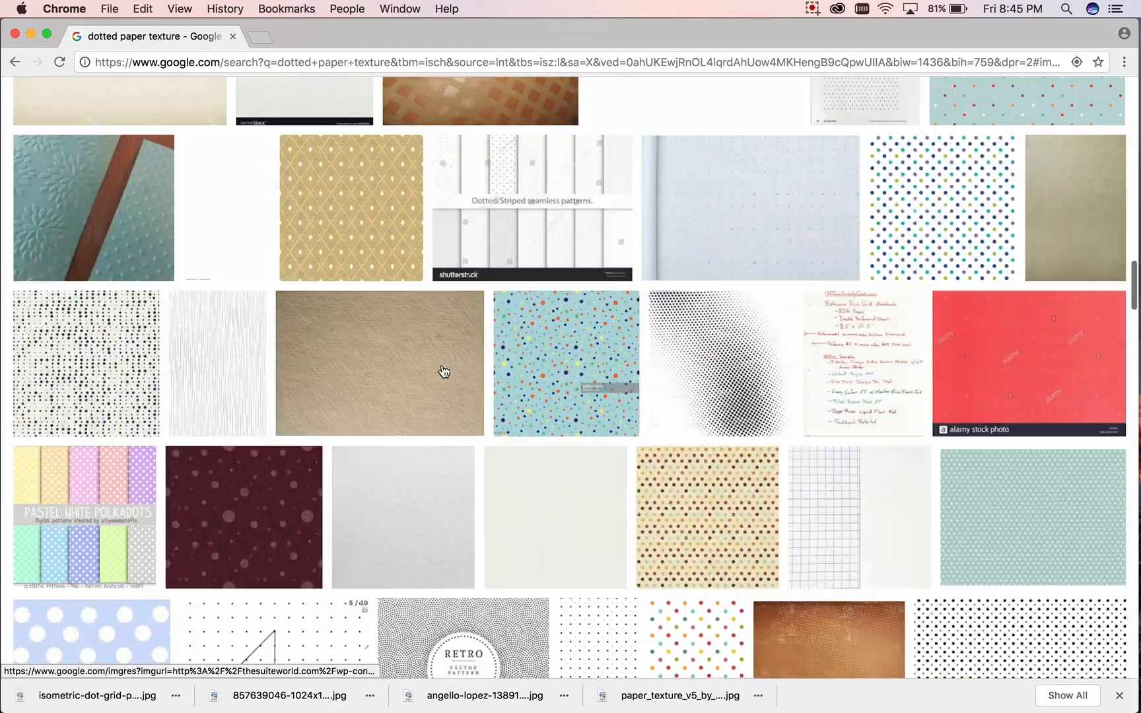
scroll(347, 107, up, 10)
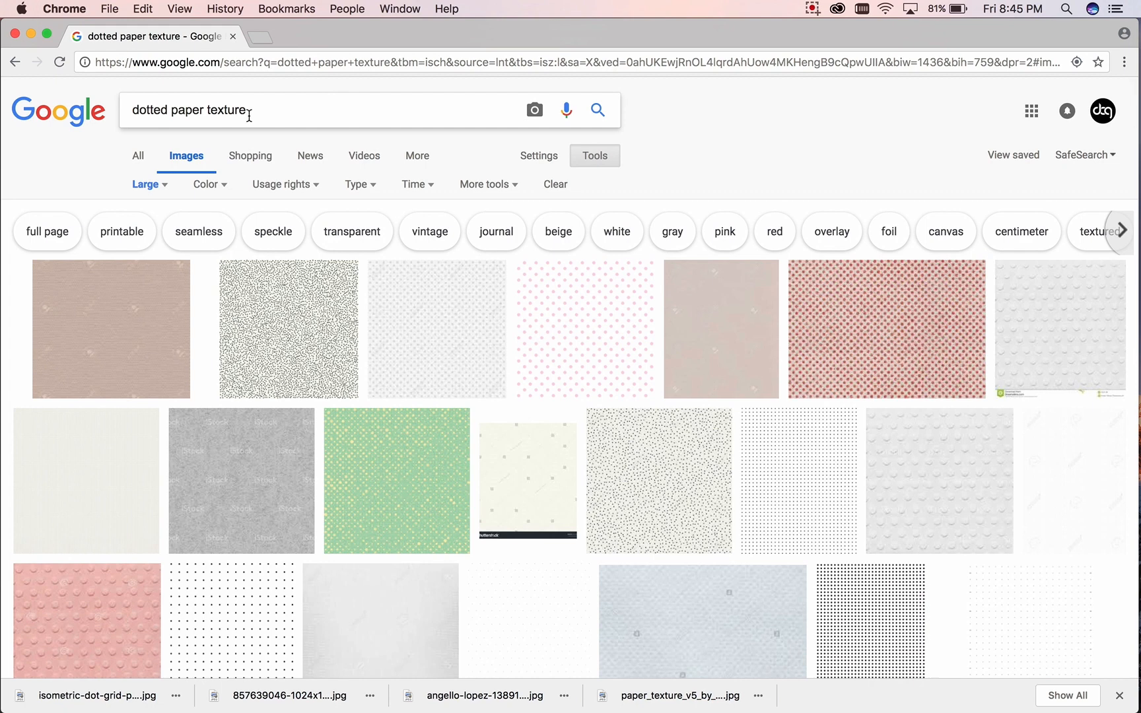
drag(249, 115, 115, 110)
click(161, 110)
text(torn)
key(Return)
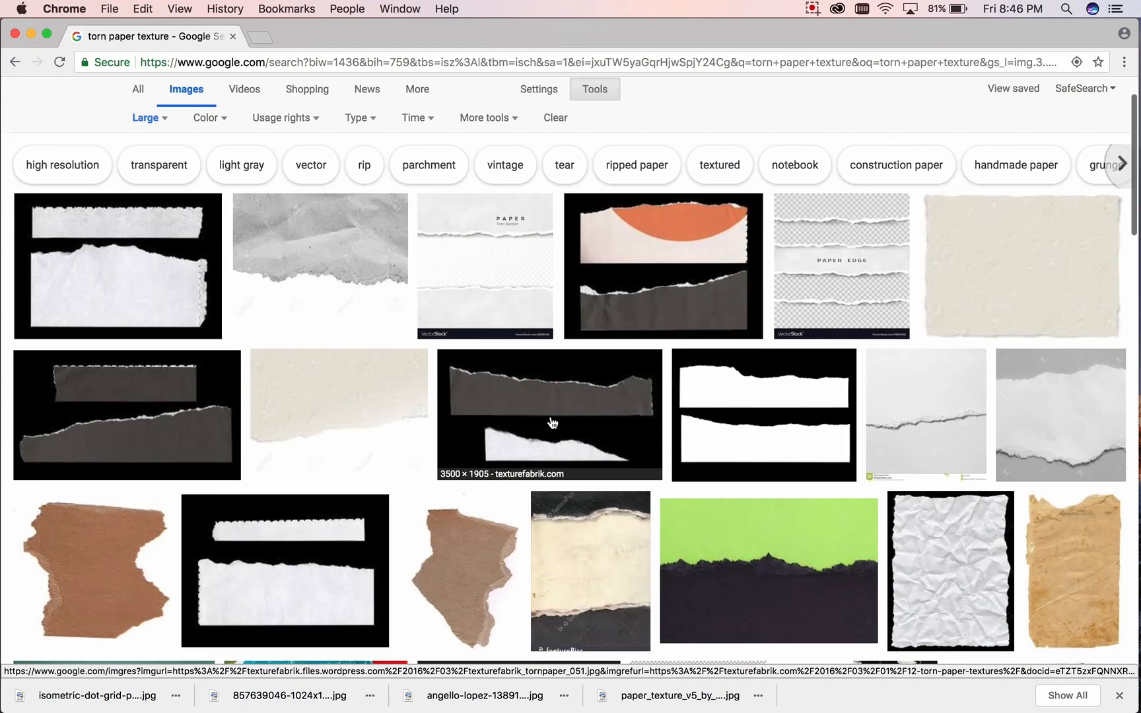
- Look through the large torn paper texture images for a suitable ripped paper piece
scroll(553, 422, down, 3)
scroll(553, 423, down, 5)
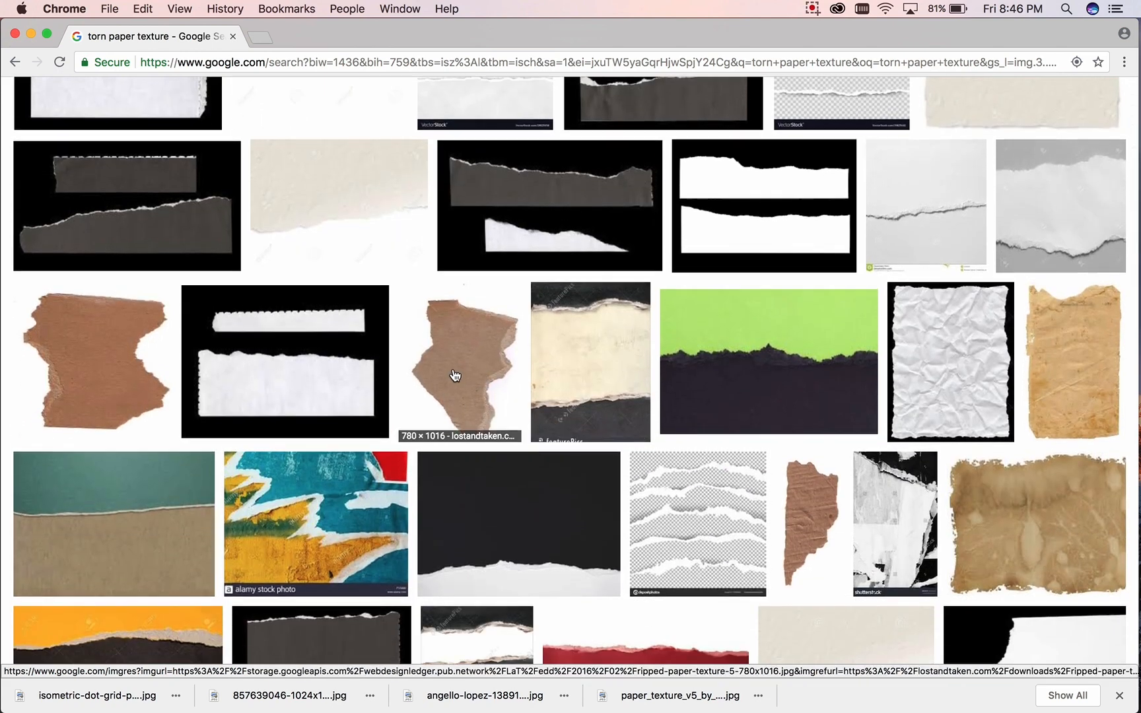
scroll(455, 375, up, 5)
scroll(454, 376, down, 1)
scroll(454, 376, down, 15)
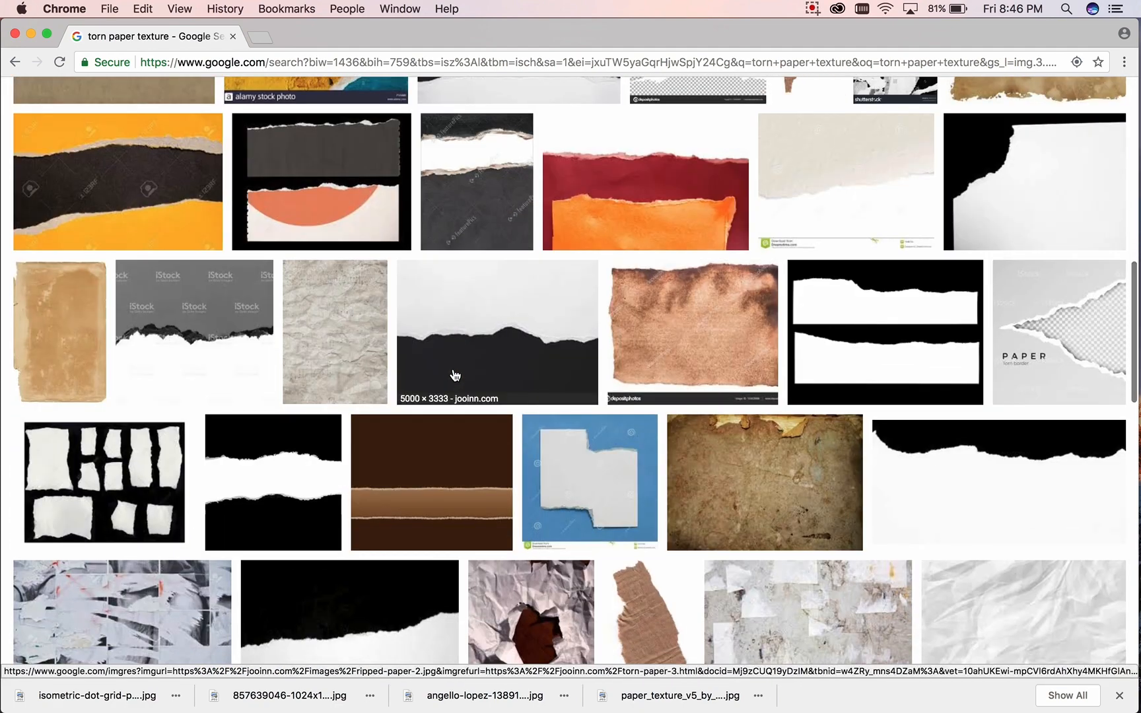
scroll(455, 375, down, 11)
scroll(455, 376, down, 6)
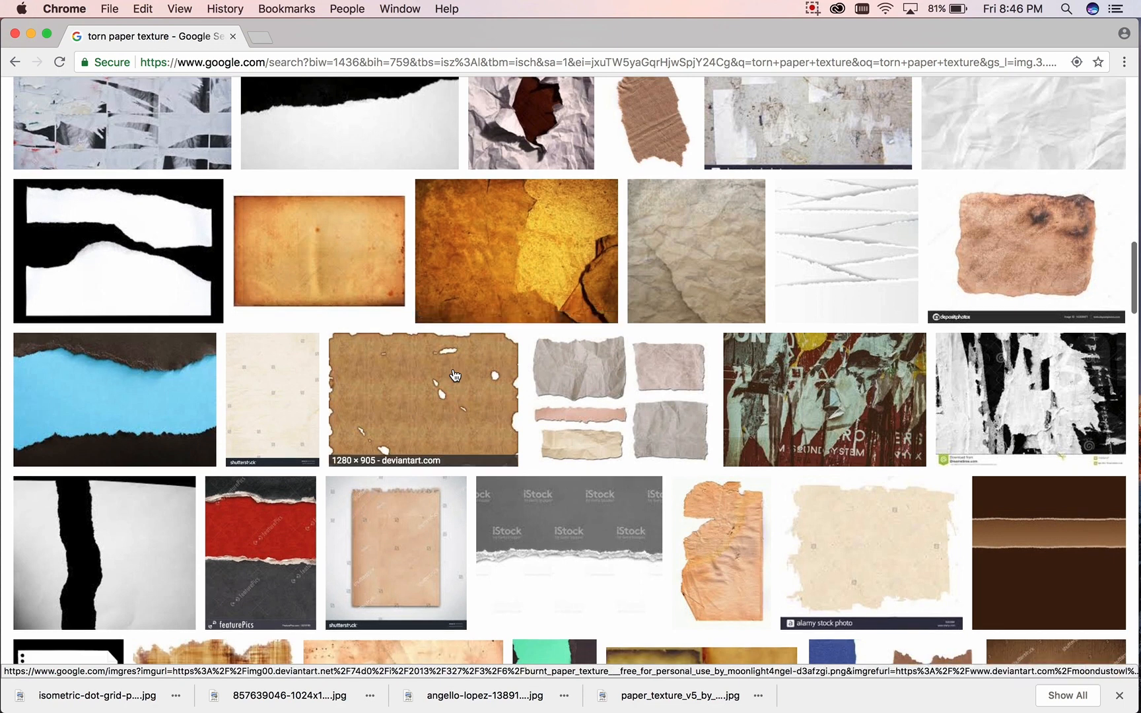
scroll(454, 375, down, 1)
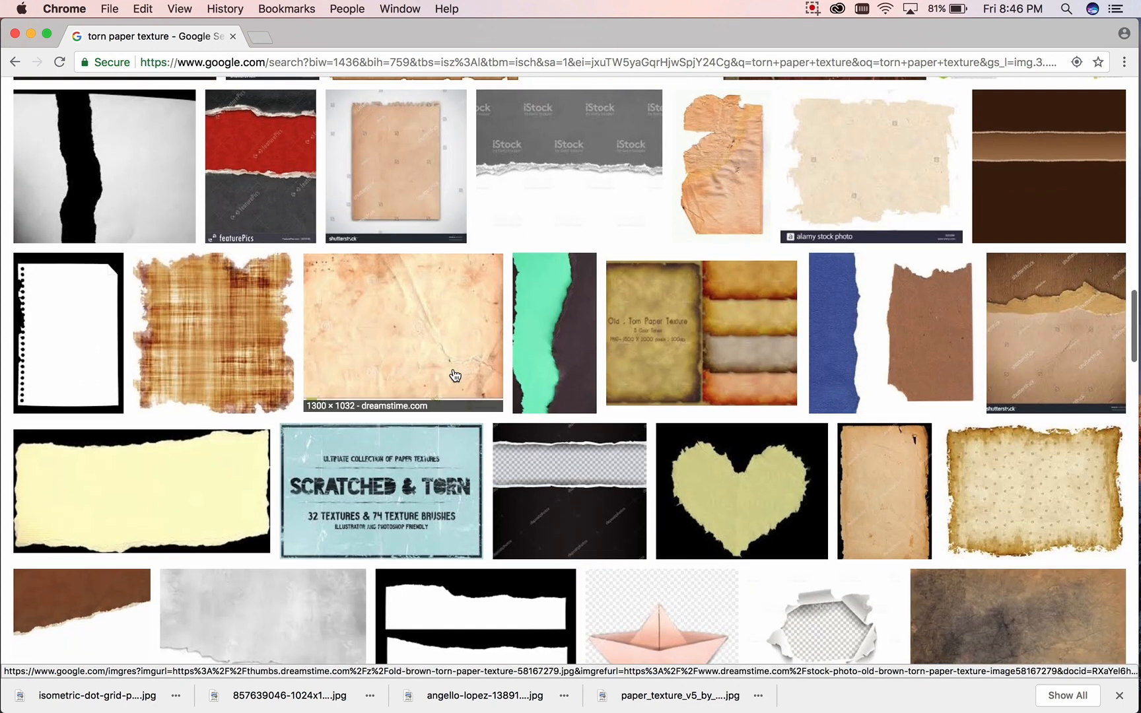
scroll(455, 375, down, 5)
scroll(456, 375, down, 15)
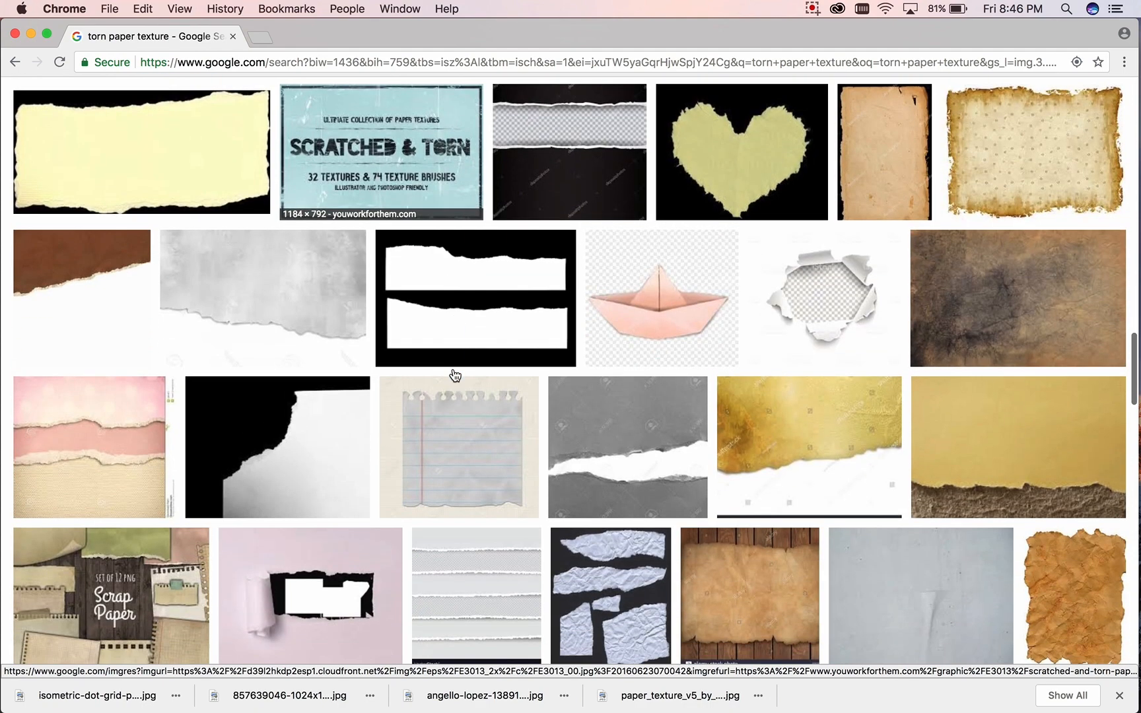
scroll(456, 375, up, 6)
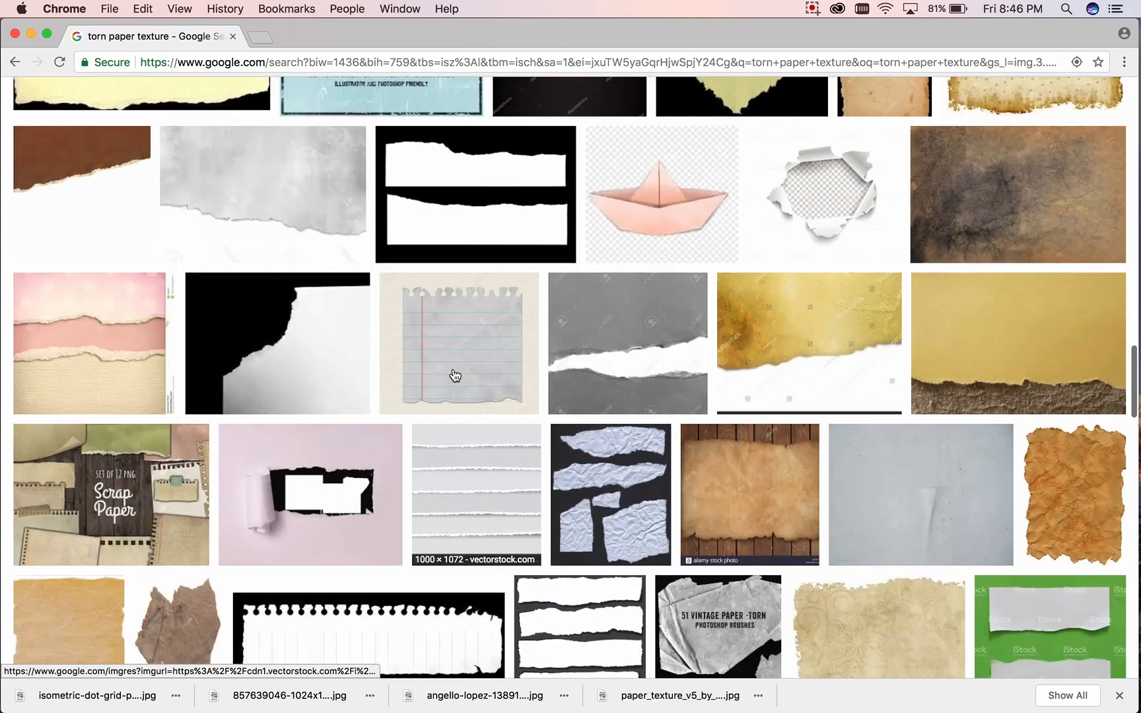
scroll(455, 375, down, 5)
scroll(455, 375, down, 2)
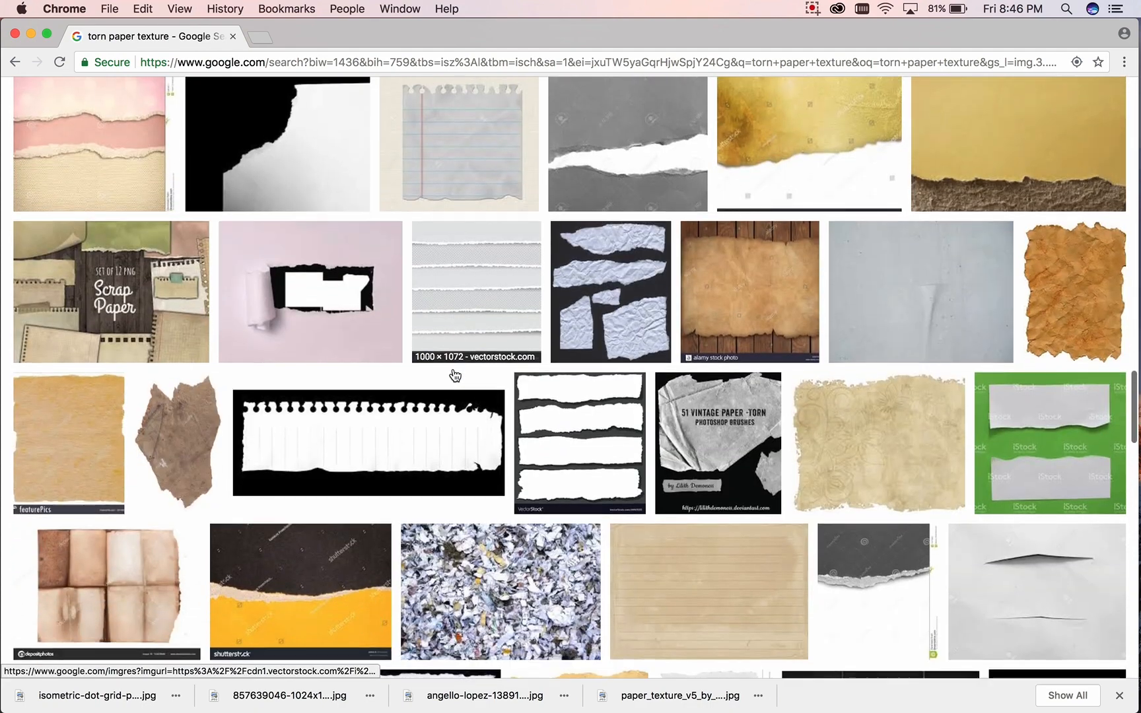
scroll(453, 370, down, 5)
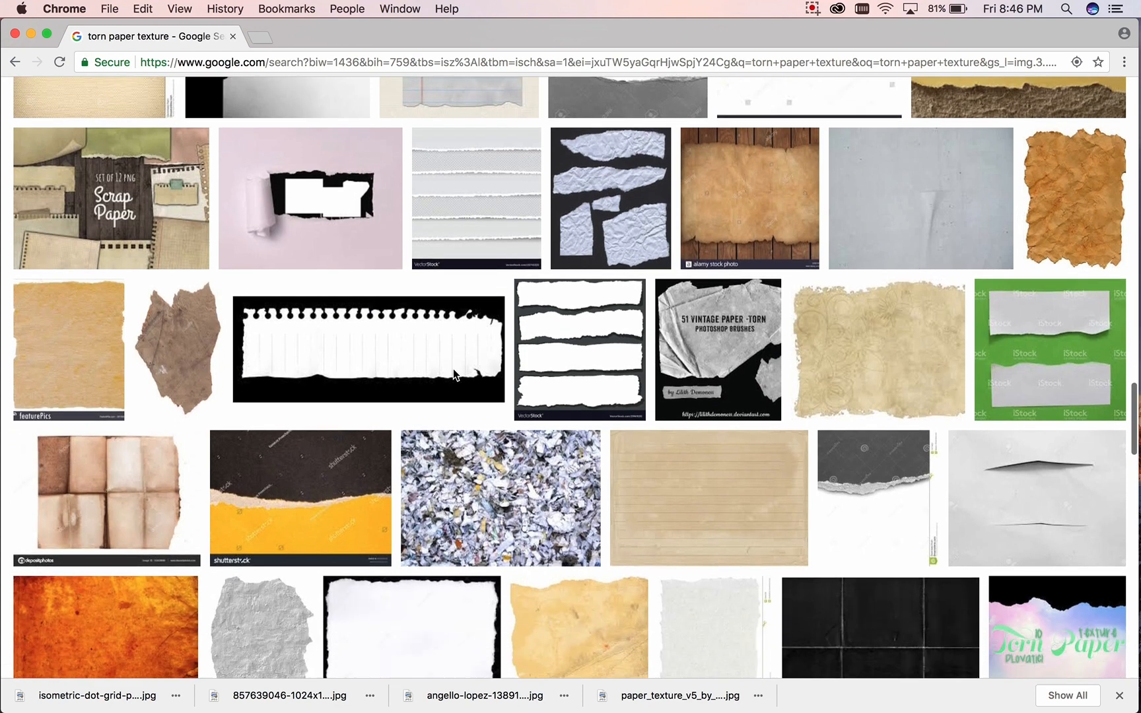
scroll(454, 375, down, 15)
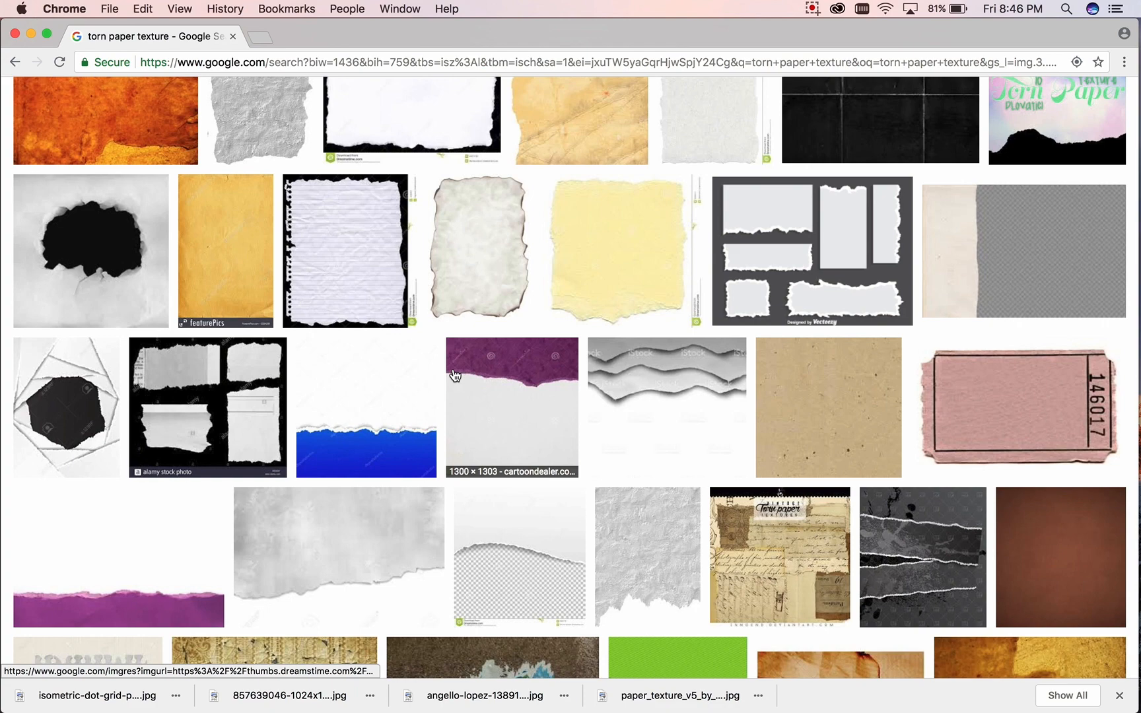
scroll(455, 375, down, 17)
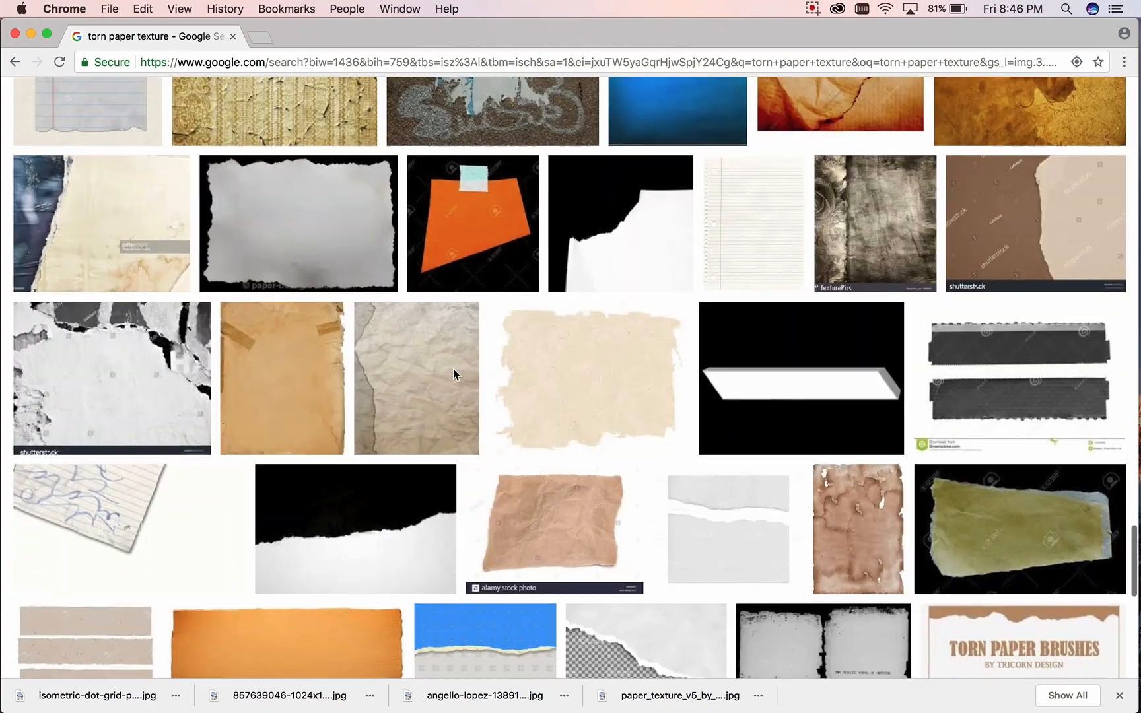
scroll(455, 375, down, 4)
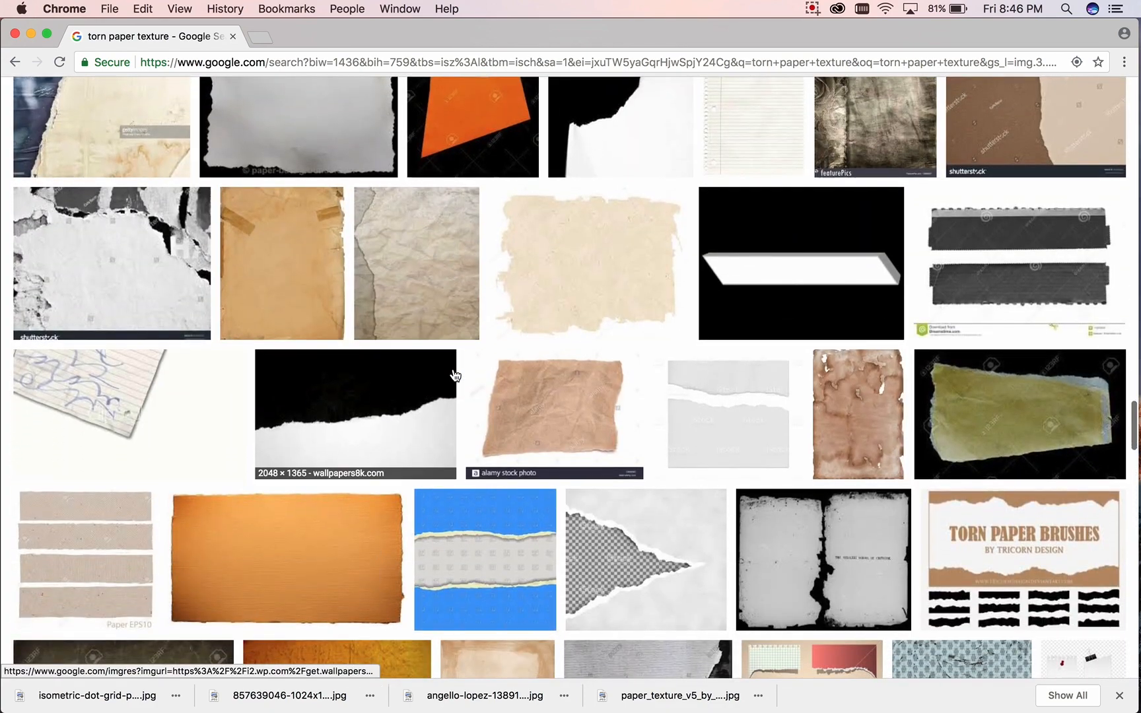
scroll(455, 375, down, 12)
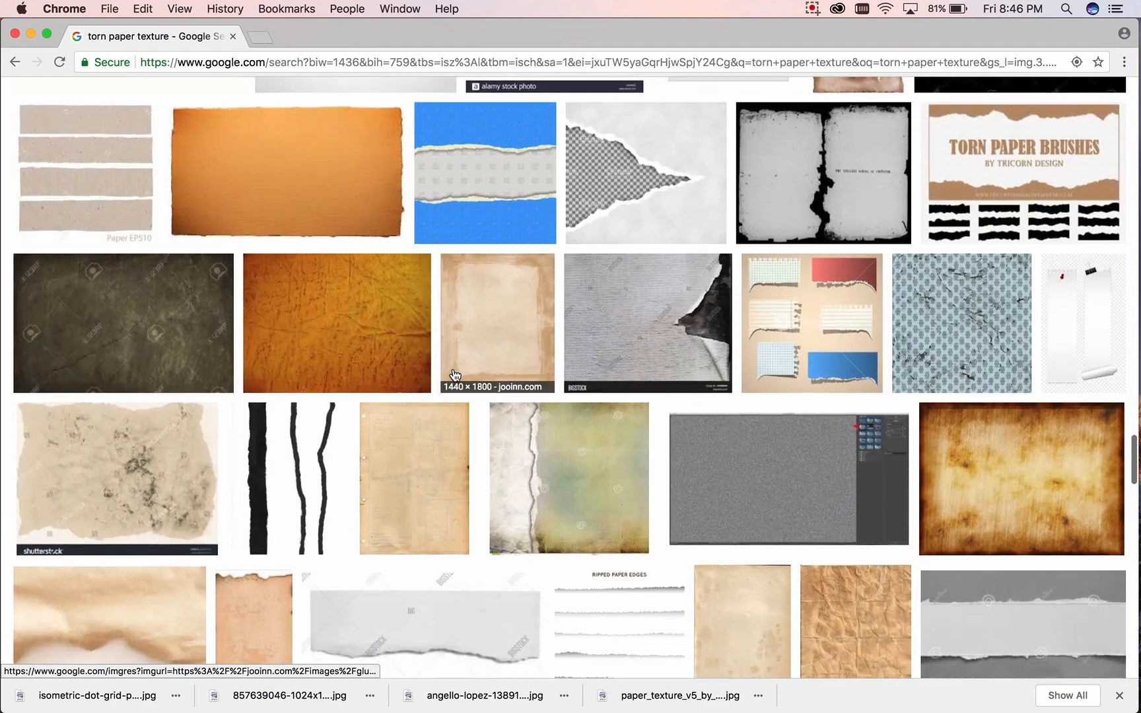
scroll(455, 375, down, 14)
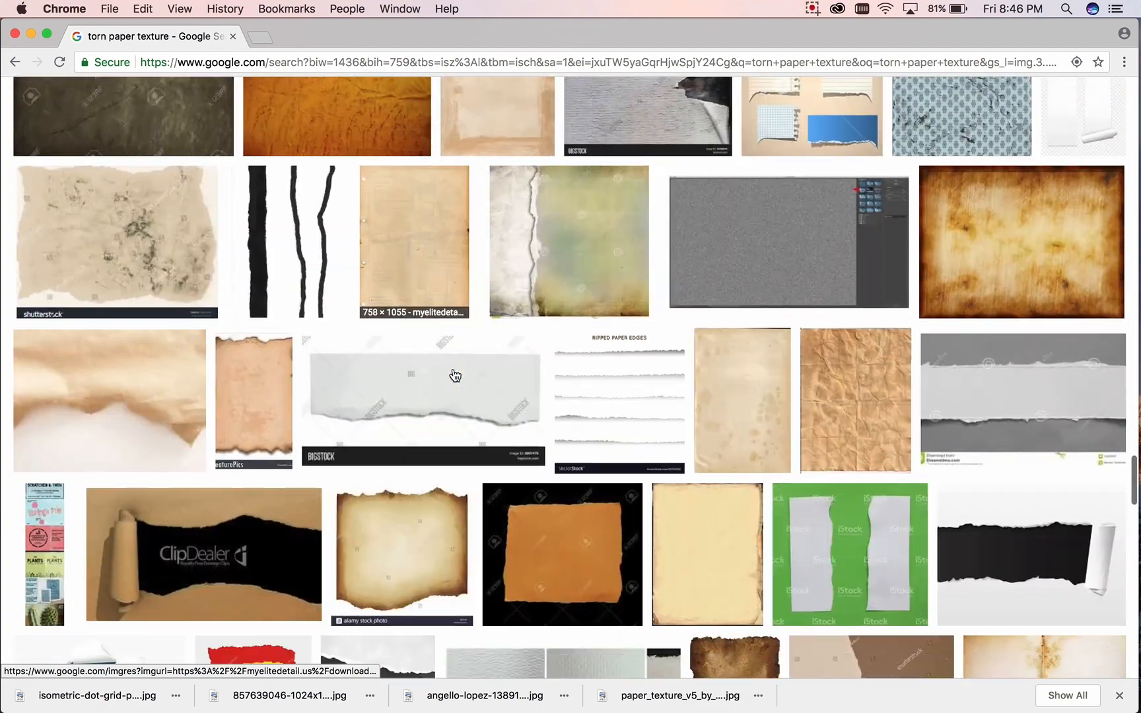
scroll(454, 376, down, 15)
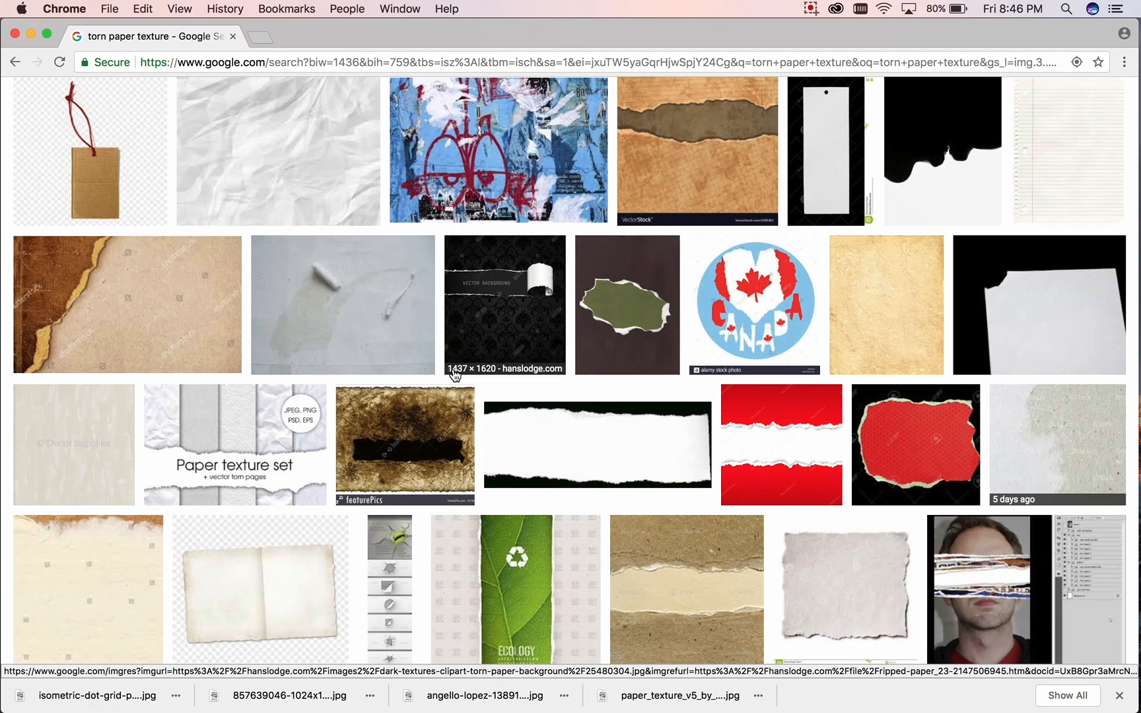
scroll(455, 375, down, 5)
- Save Lost and Taken's brown "Free Ripped Paper Texture" image from near the start of the results and close its preview
scroll(455, 375, up, 20)
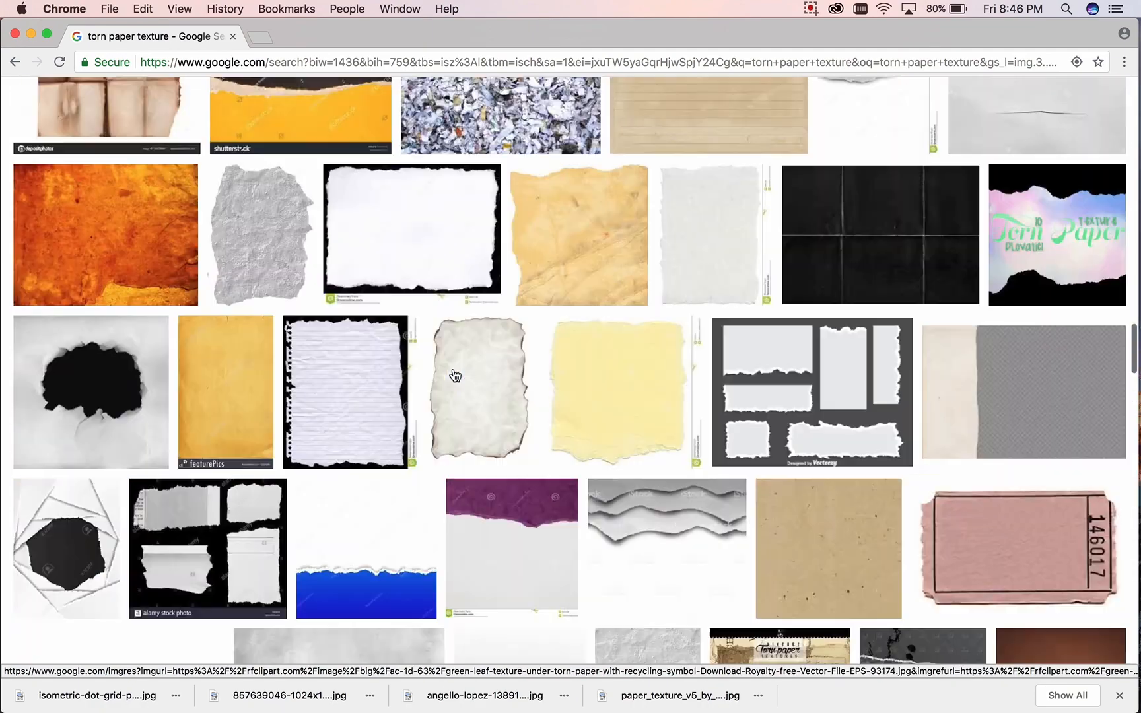
scroll(327, 411, down, 6)
scroll(327, 411, down, 2)
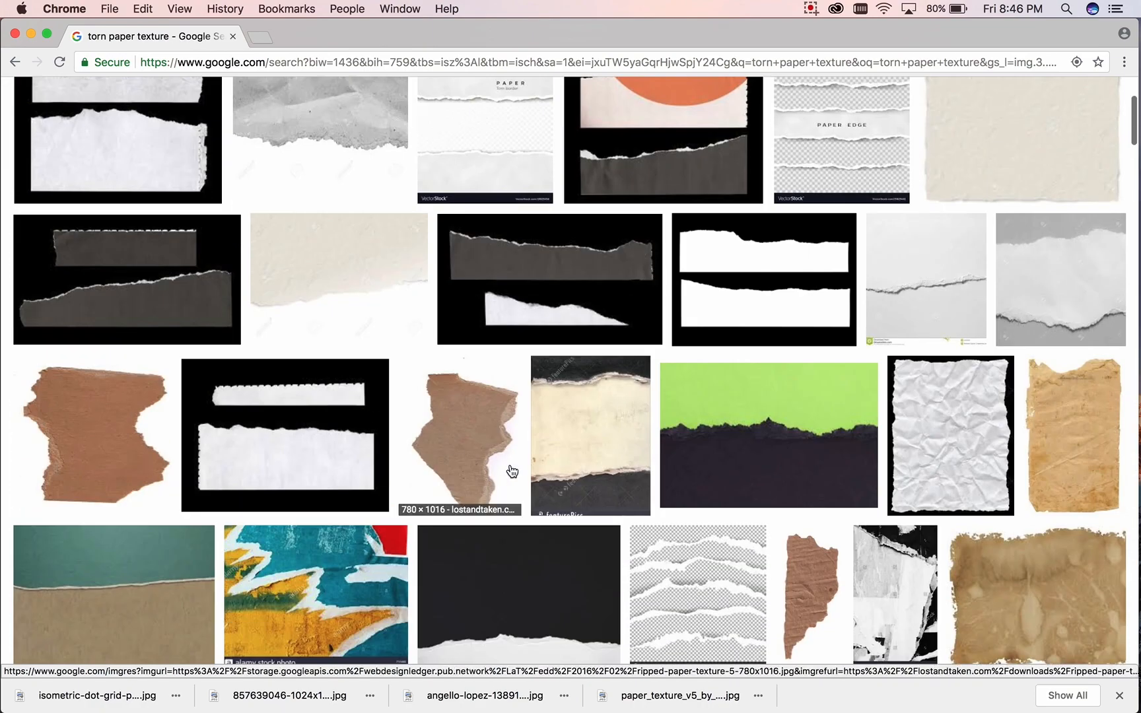
click(466, 434)
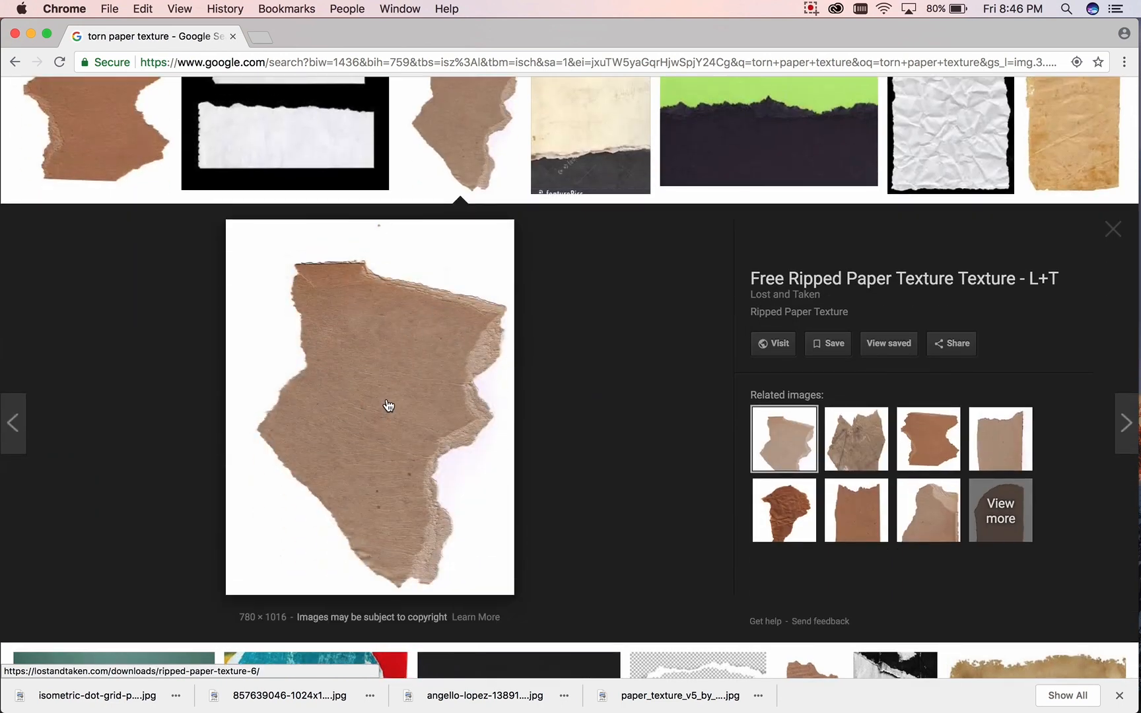
right_click(388, 406)
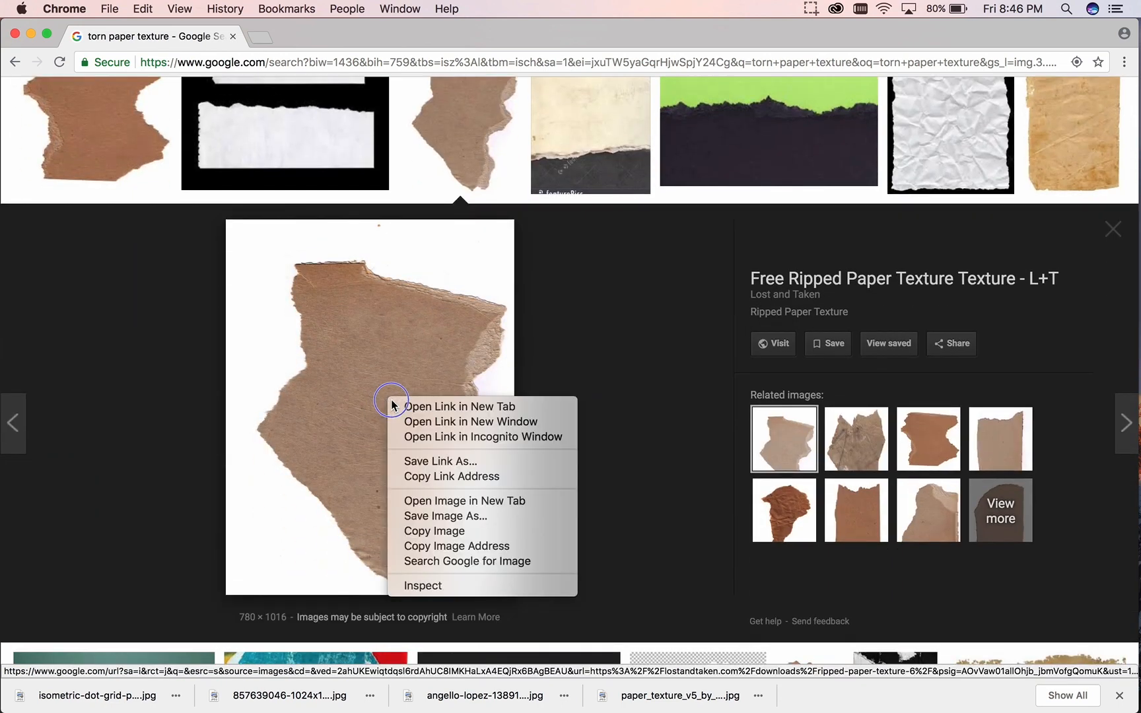
click(433, 517)
click(693, 237)
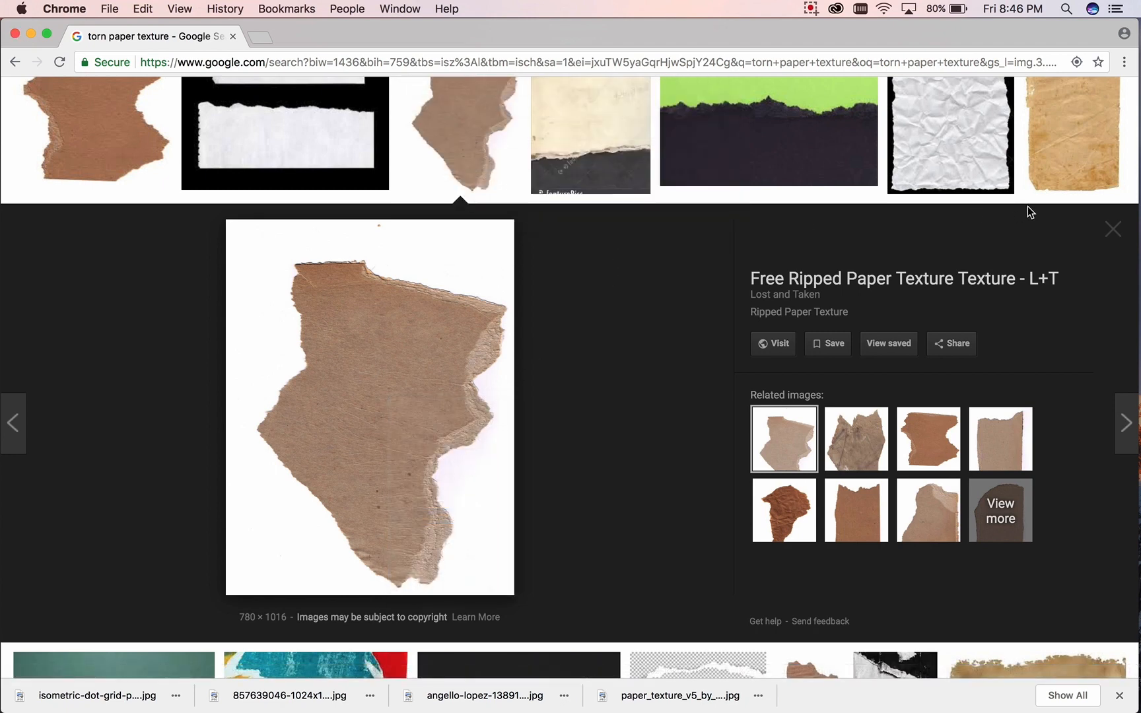
click(1113, 230)
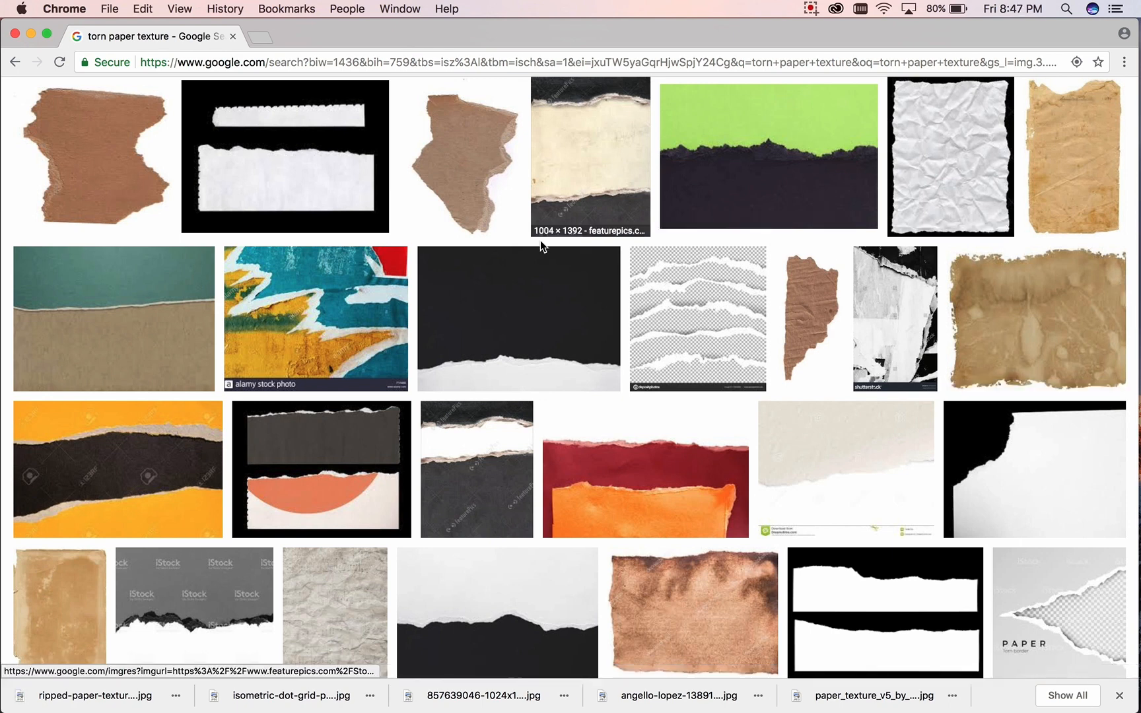
- Change the image search query to "black paper texture" and run the search
scroll(453, 324, down, 2)
scroll(455, 323, up, 8)
scroll(457, 324, up, 1)
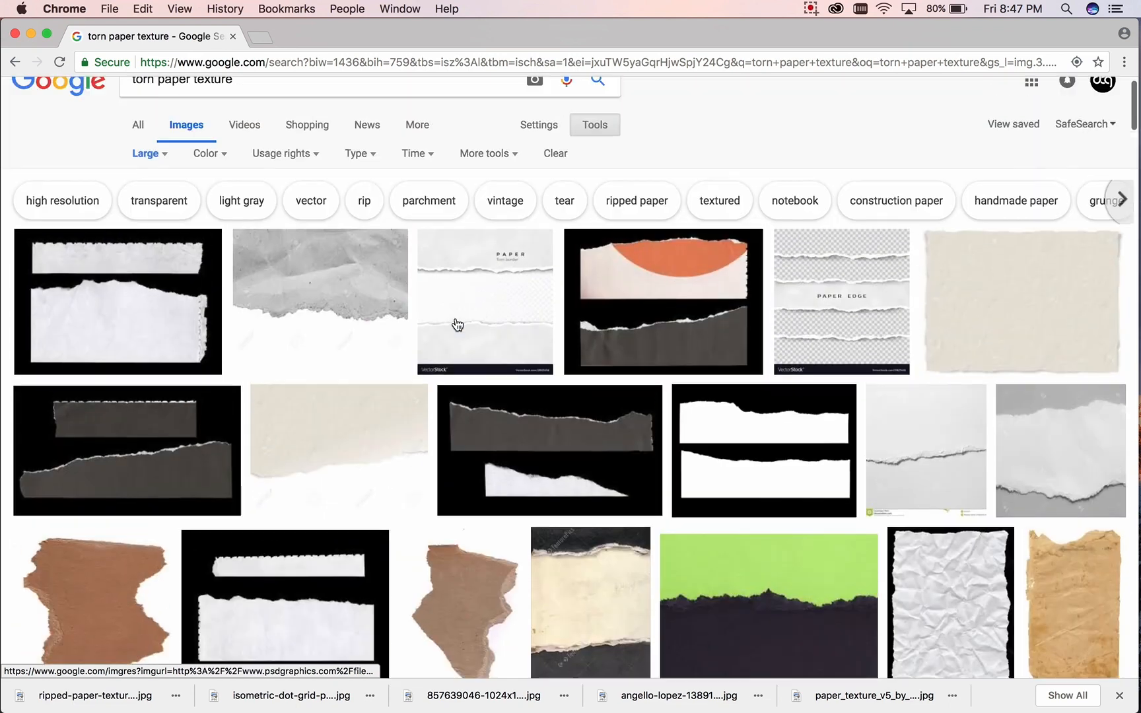
scroll(458, 325, down, 5)
scroll(453, 323, up, 5)
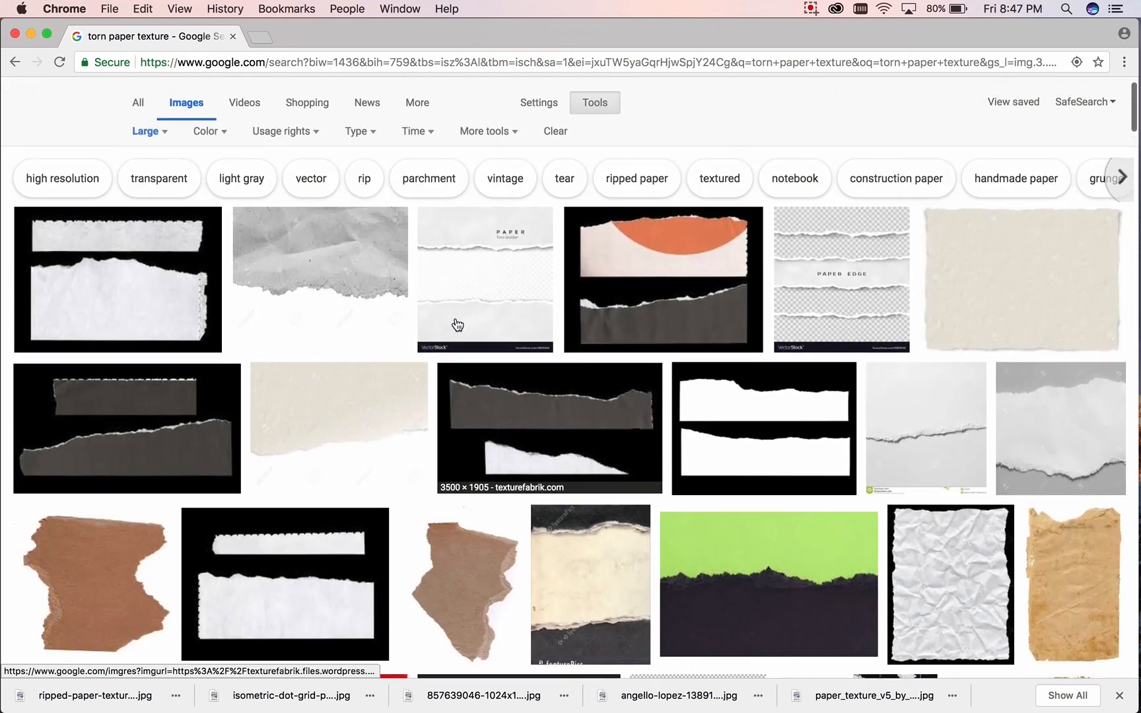
scroll(209, 117, up, 2)
drag(156, 111, 131, 111)
text(black paper texture)
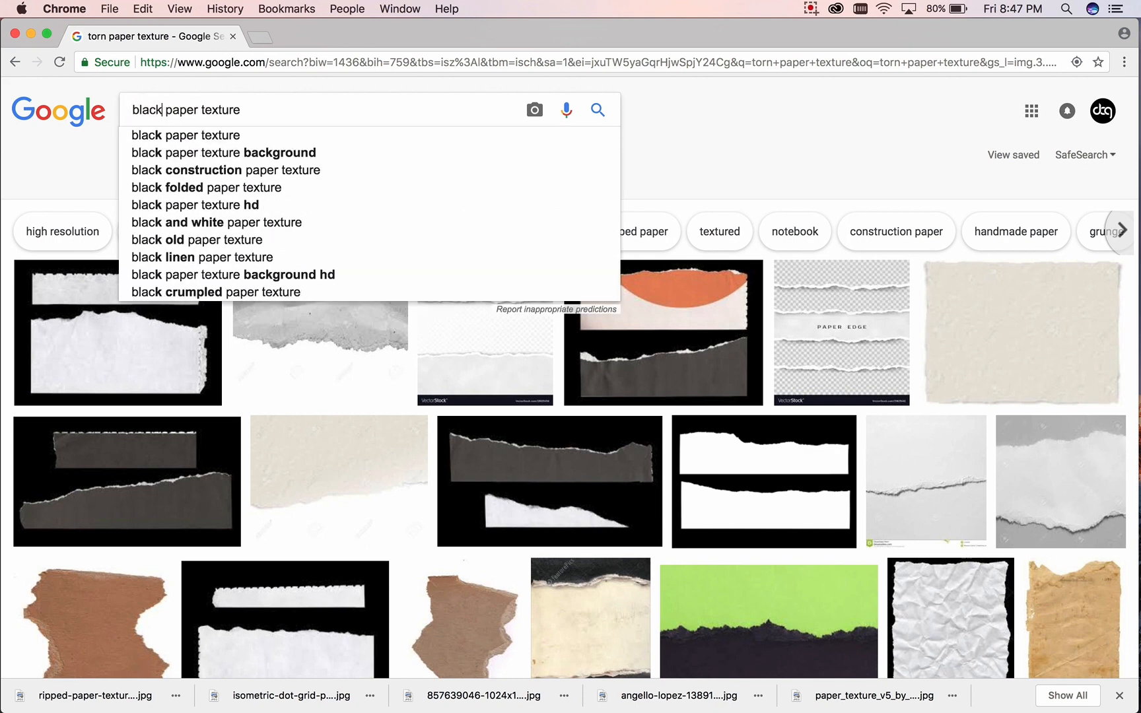
key(Return)
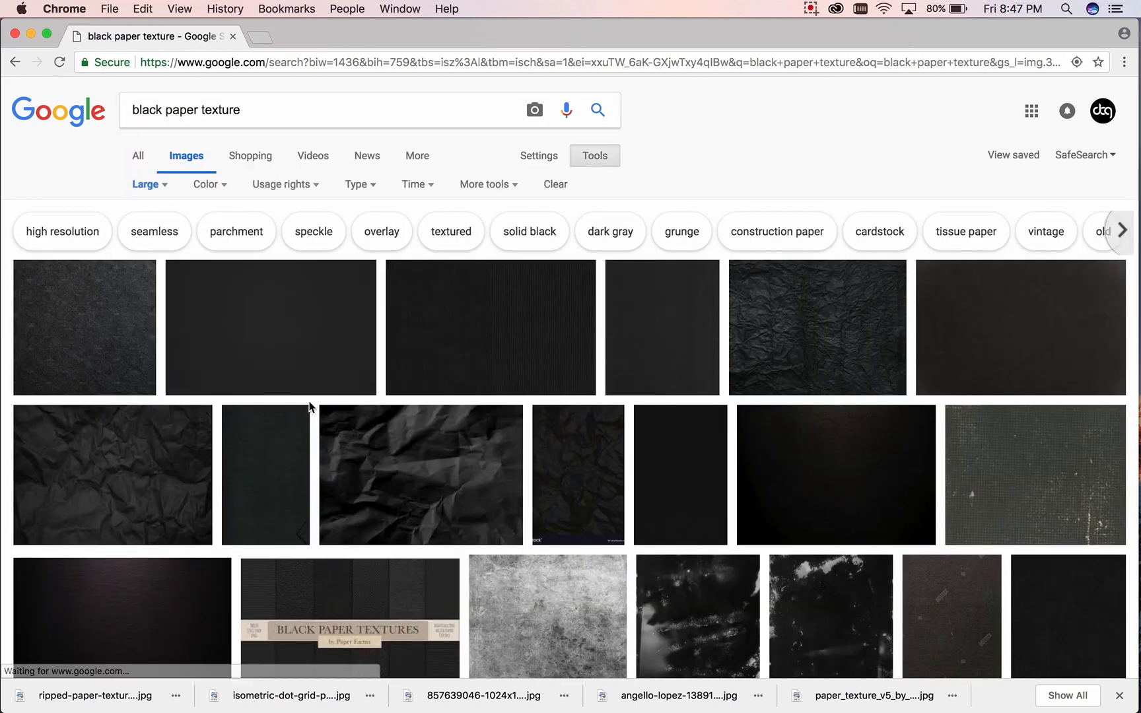
- Look through the large black paper texture images for a suitable grungy dark surface
scroll(309, 404, down, 1)
scroll(309, 406, down, 5)
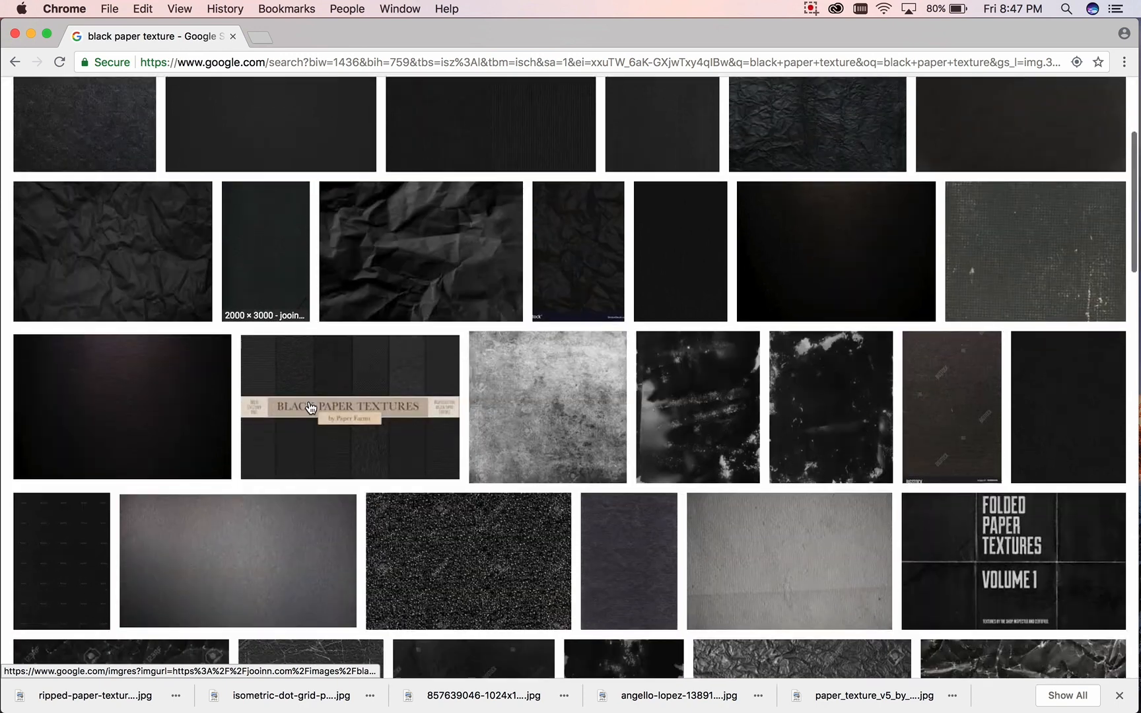
scroll(311, 408, down, 4)
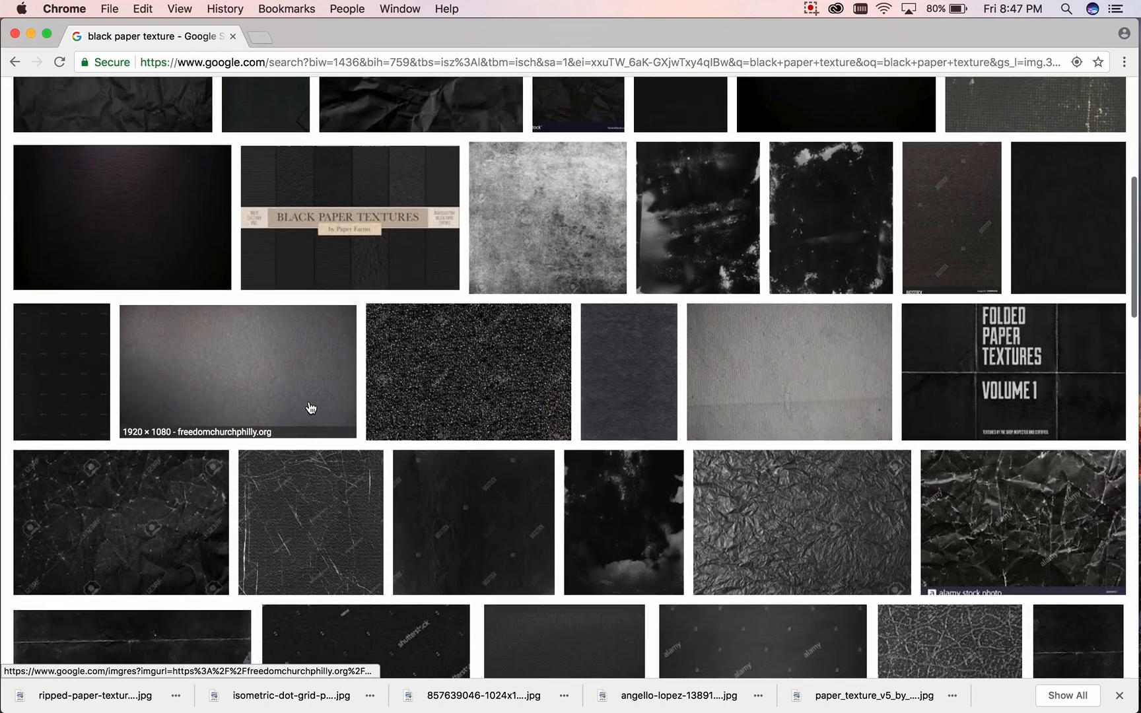
scroll(311, 408, down, 4)
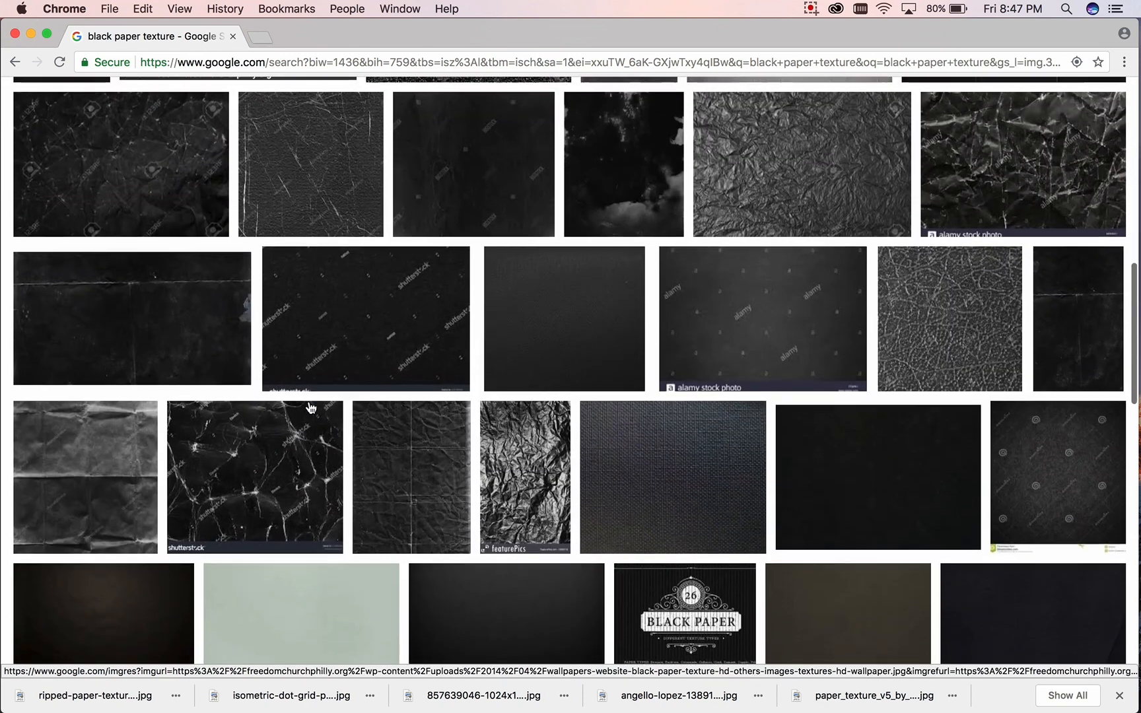
scroll(310, 408, down, 3)
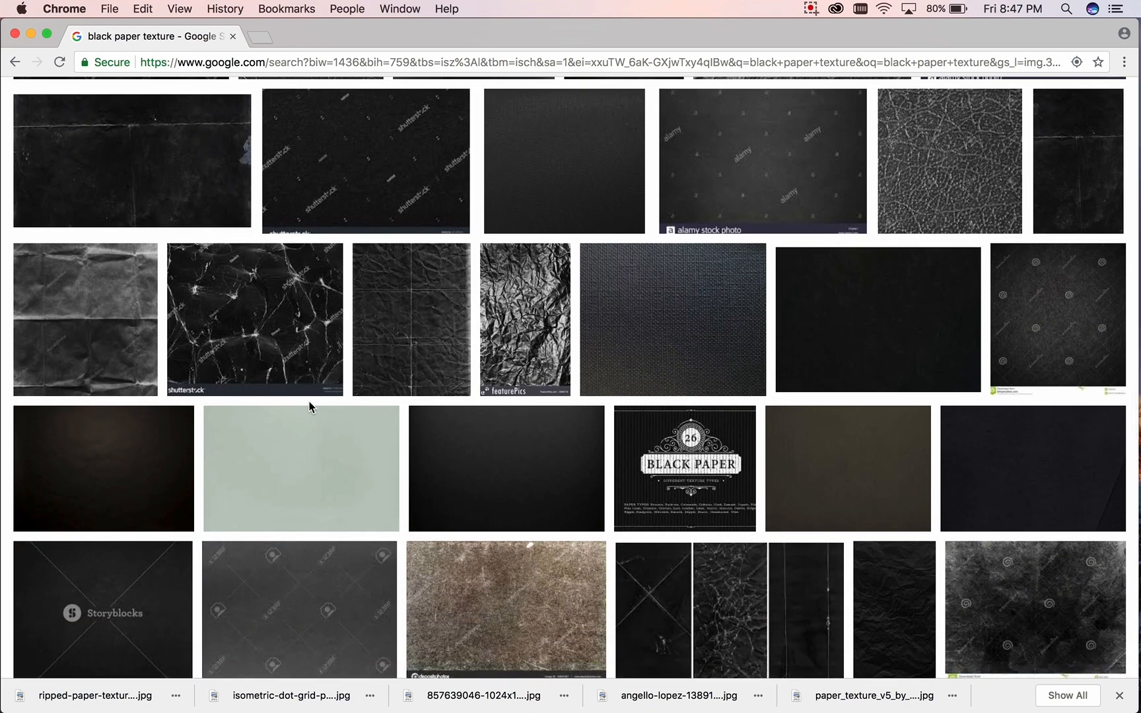
scroll(311, 408, down, 12)
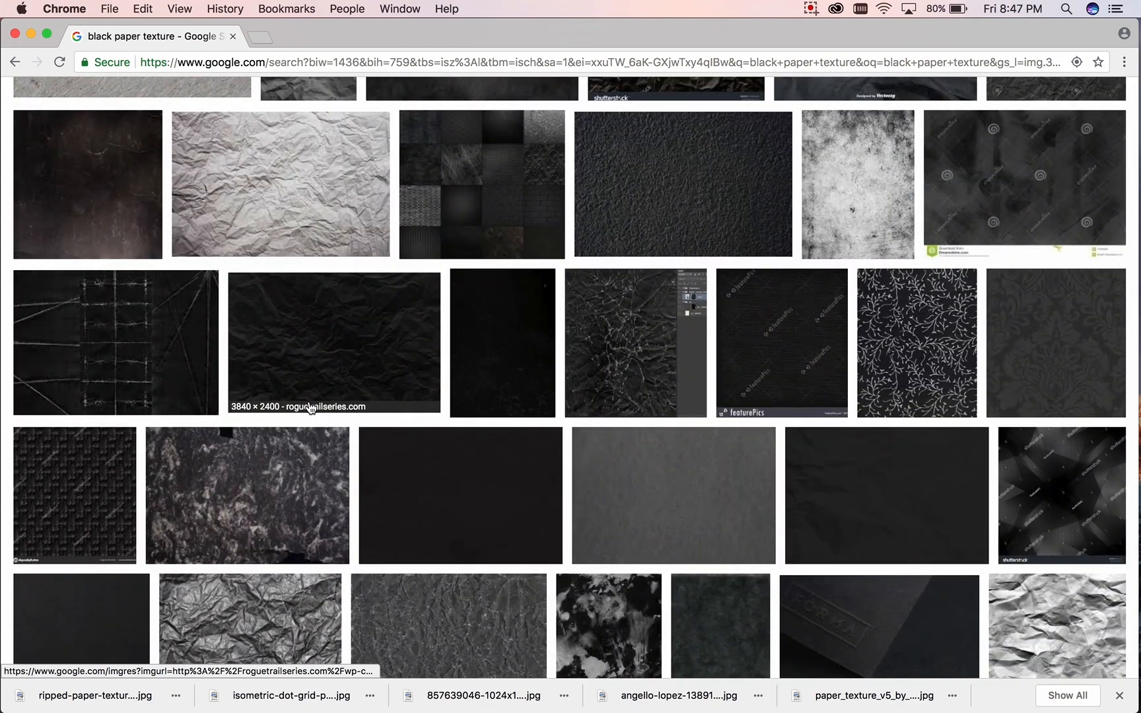
scroll(311, 407, down, 10)
scroll(311, 408, down, 7)
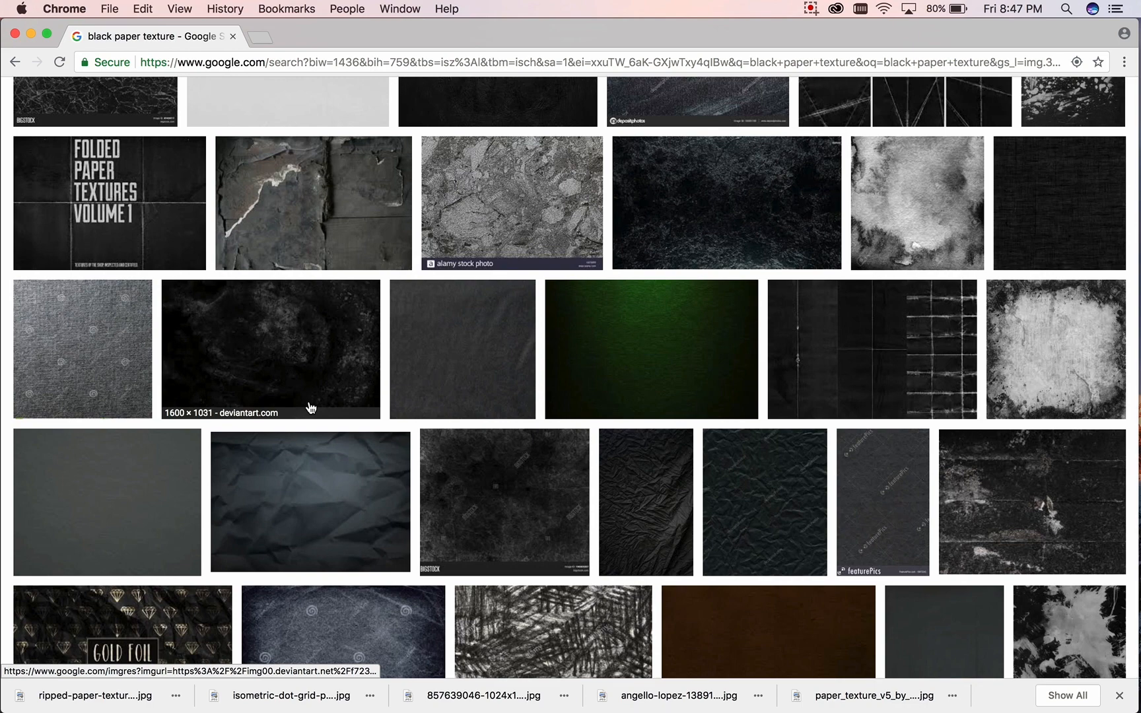
- Save TexturePalace's "Old wood texture with paper" image from the black paper texture results and close its preview
scroll(311, 408, down, 3)
scroll(310, 407, up, 3)
scroll(311, 407, down, 4)
scroll(310, 408, up, 3)
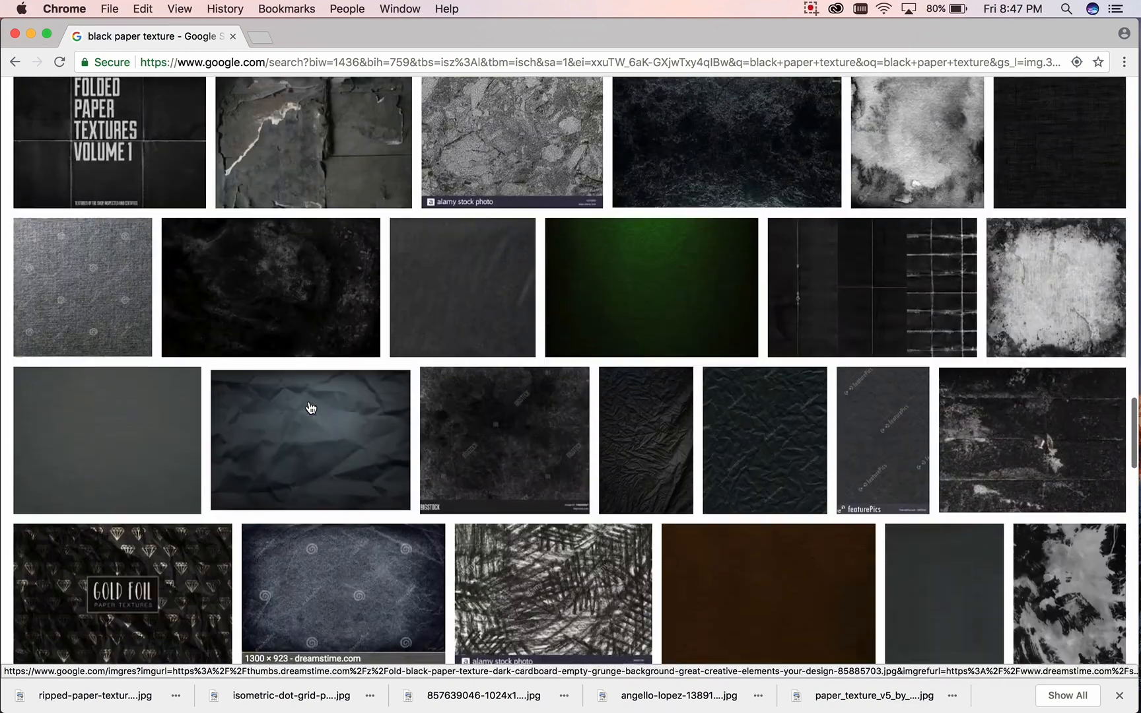
click(306, 167)
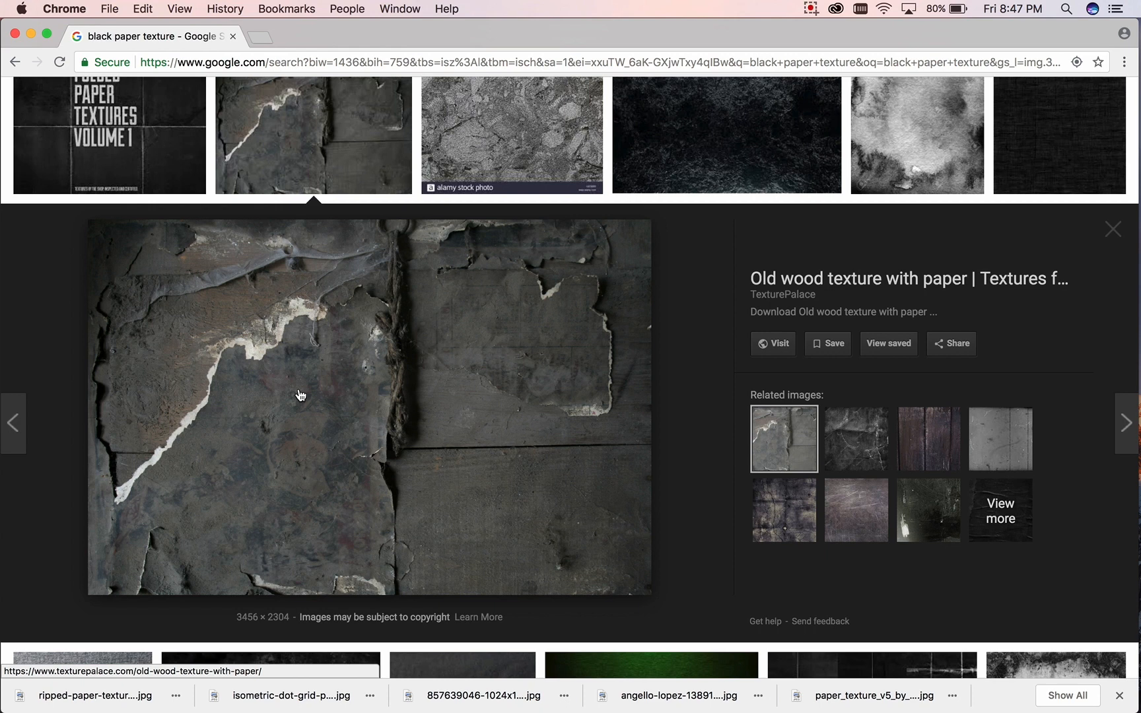
right_click(301, 396)
click(390, 505)
click(702, 237)
click(1114, 229)
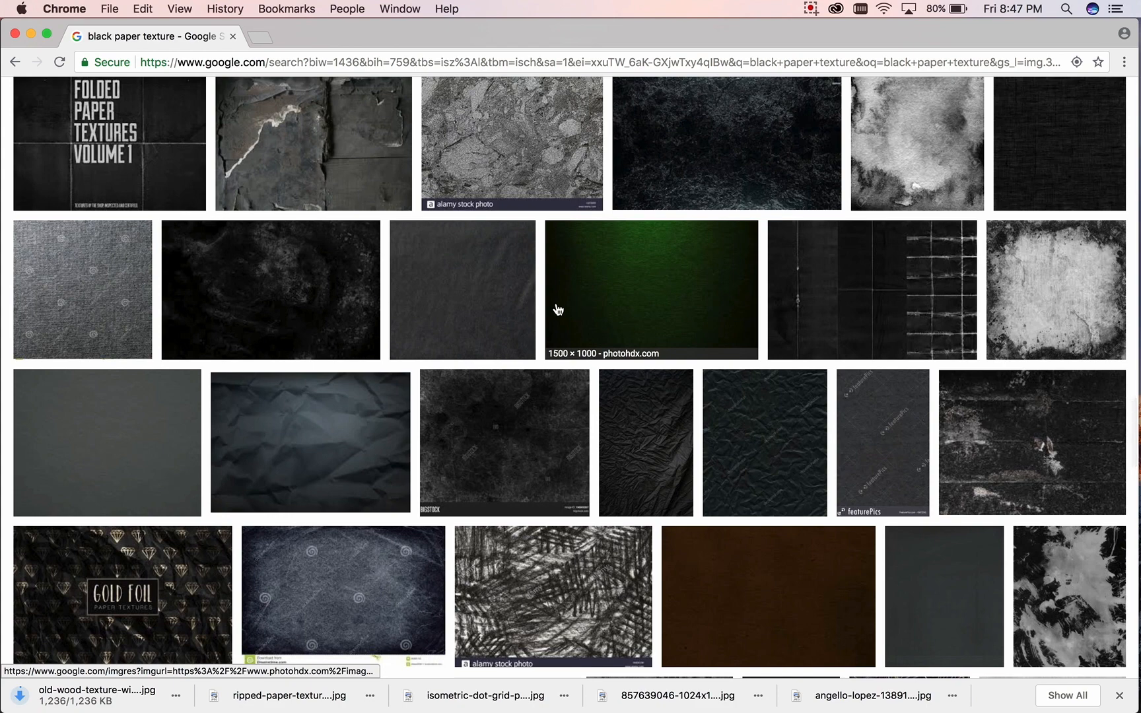
- Look through the remaining black paper texture images for another suitable dark surface
scroll(558, 310, down, 10)
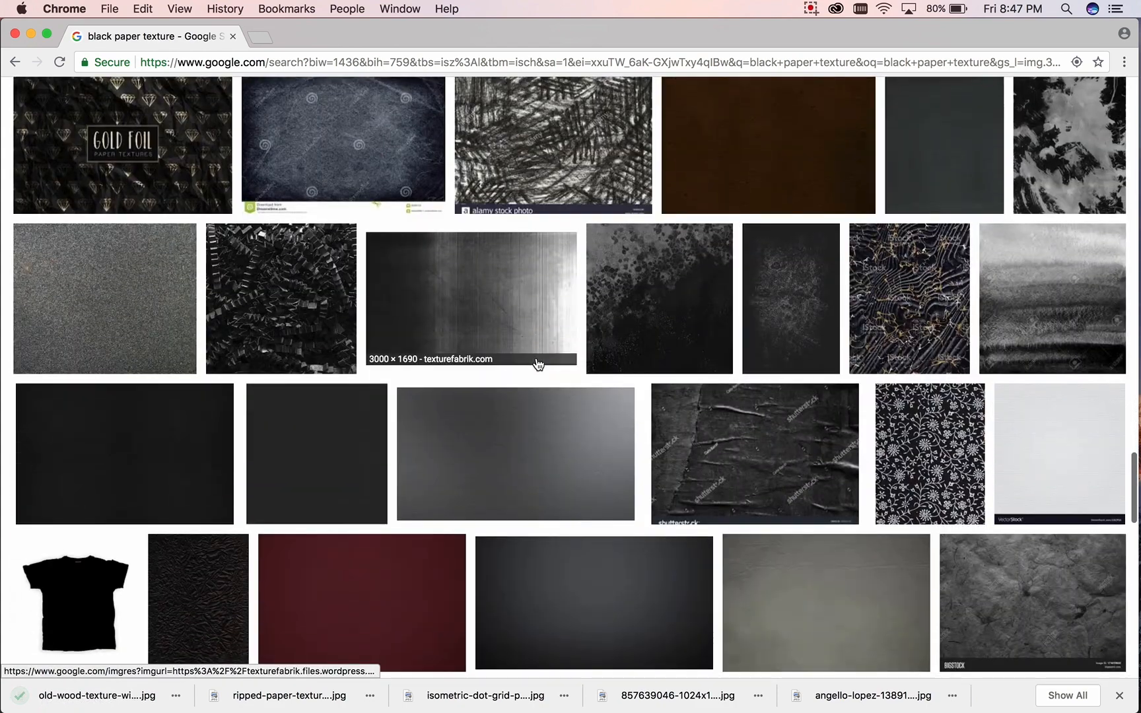
scroll(539, 364, down, 5)
scroll(538, 365, down, 4)
scroll(538, 365, down, 1)
scroll(539, 364, down, 2)
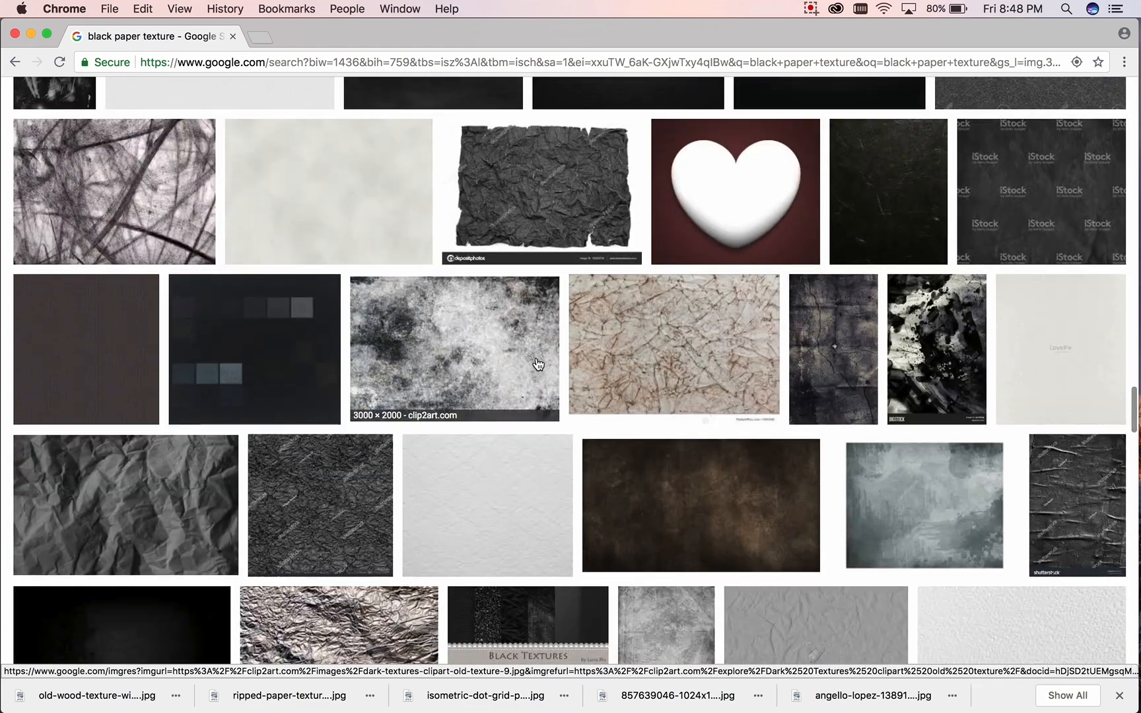
scroll(538, 365, down, 4)
scroll(536, 358, down, 10)
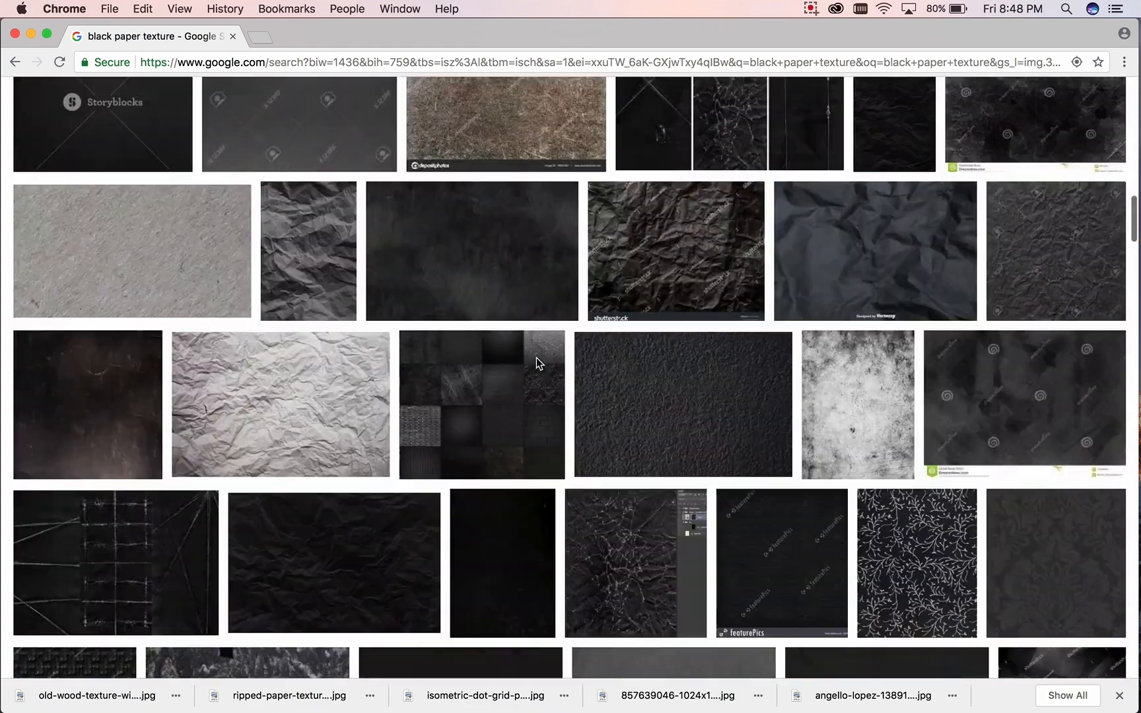
- Close the browser, clear the Photoshop window from the desktop, and open the ripped paper texture image in Photoshop
click(17, 35)
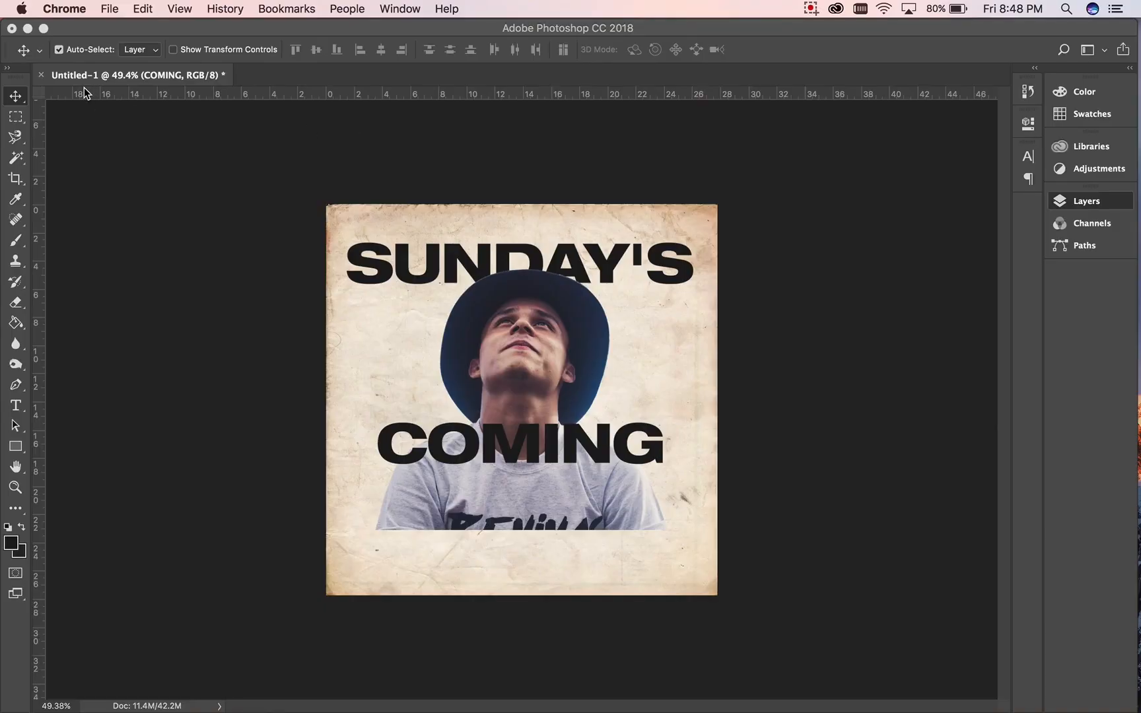
click(28, 29)
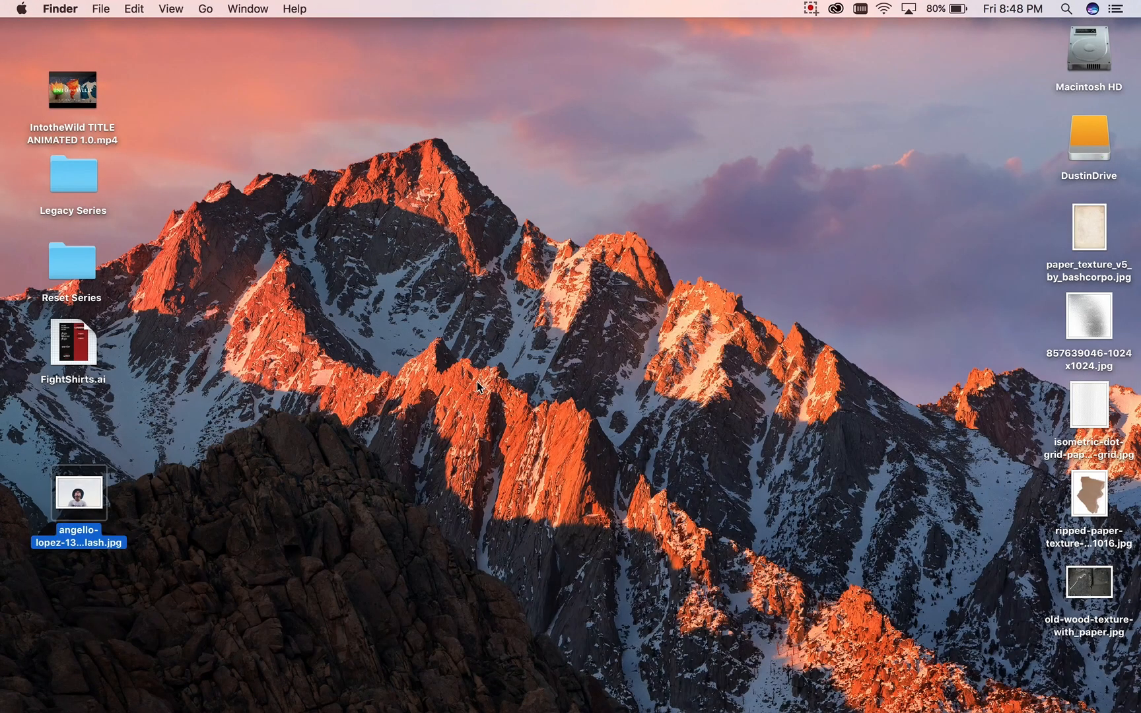
drag(1094, 489, 992, 416)
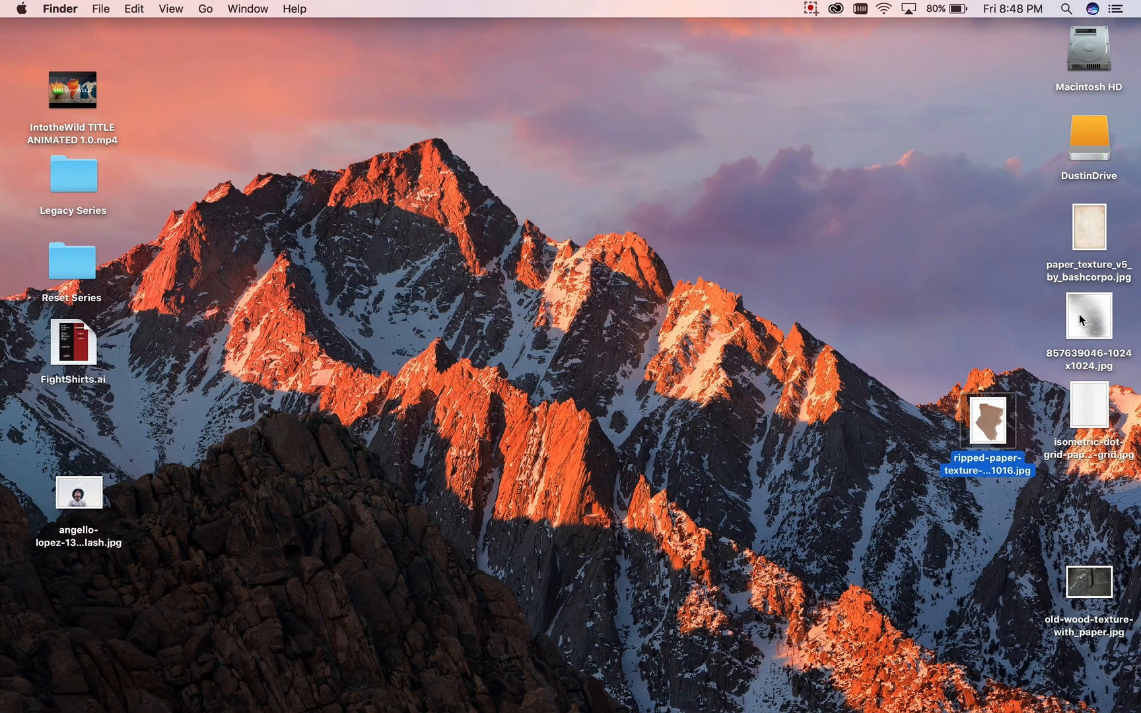
right_click(1001, 411)
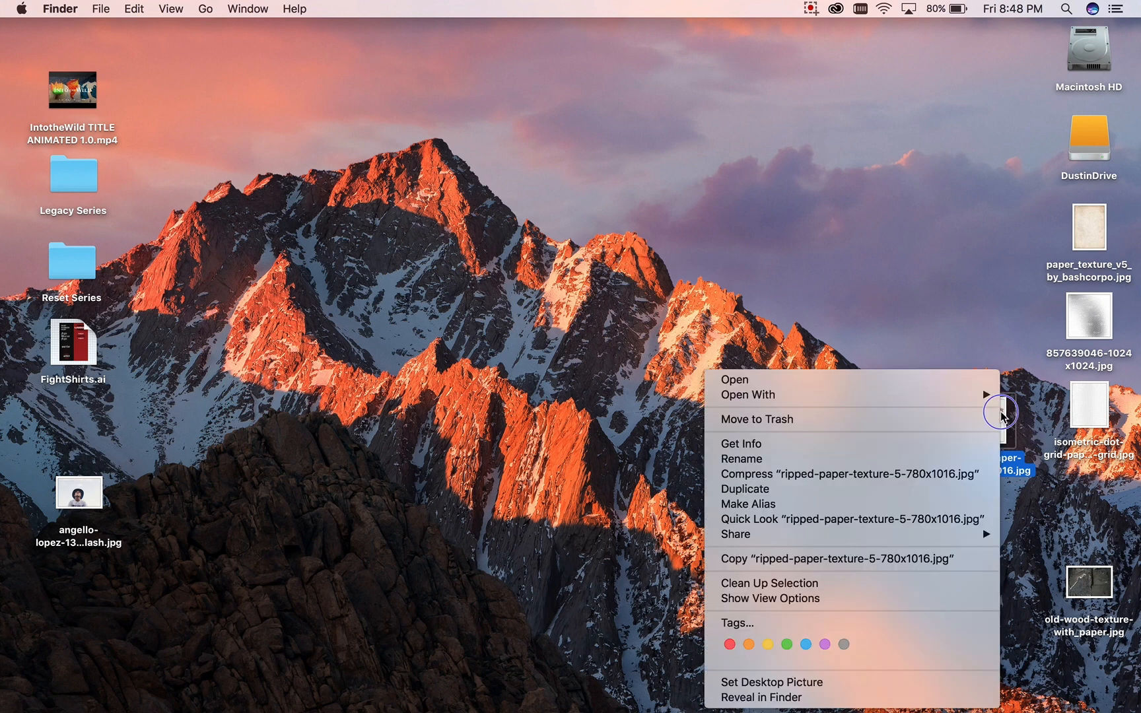
mouse_move(866, 395)
click(571, 440)
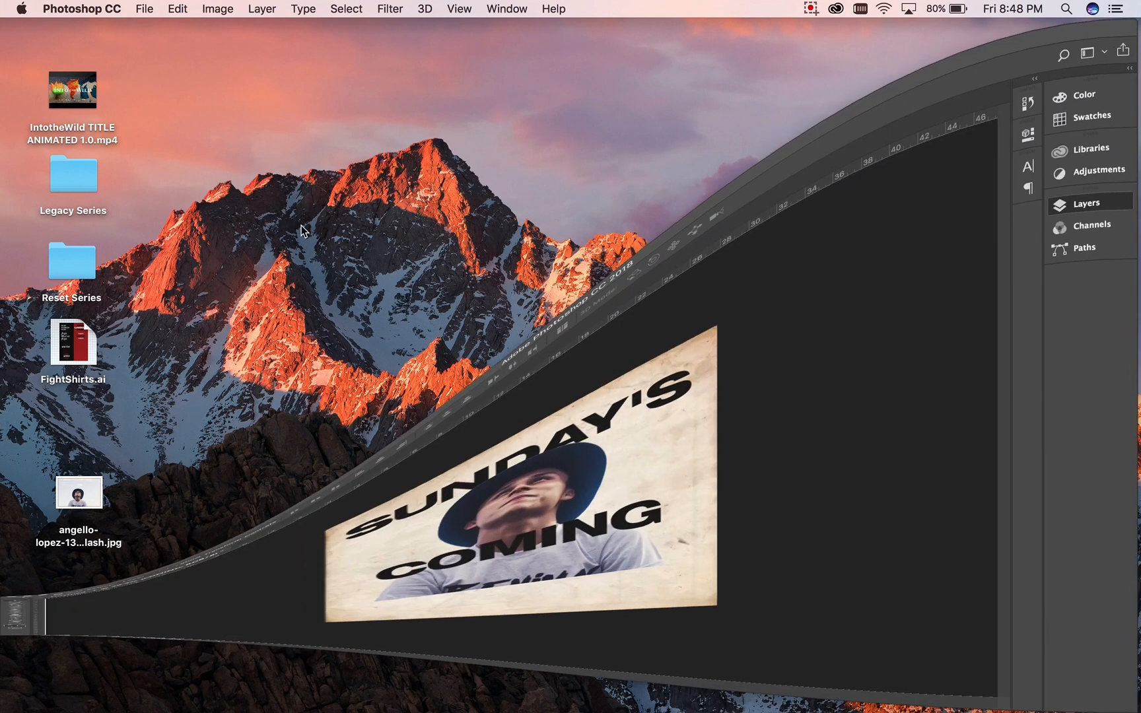
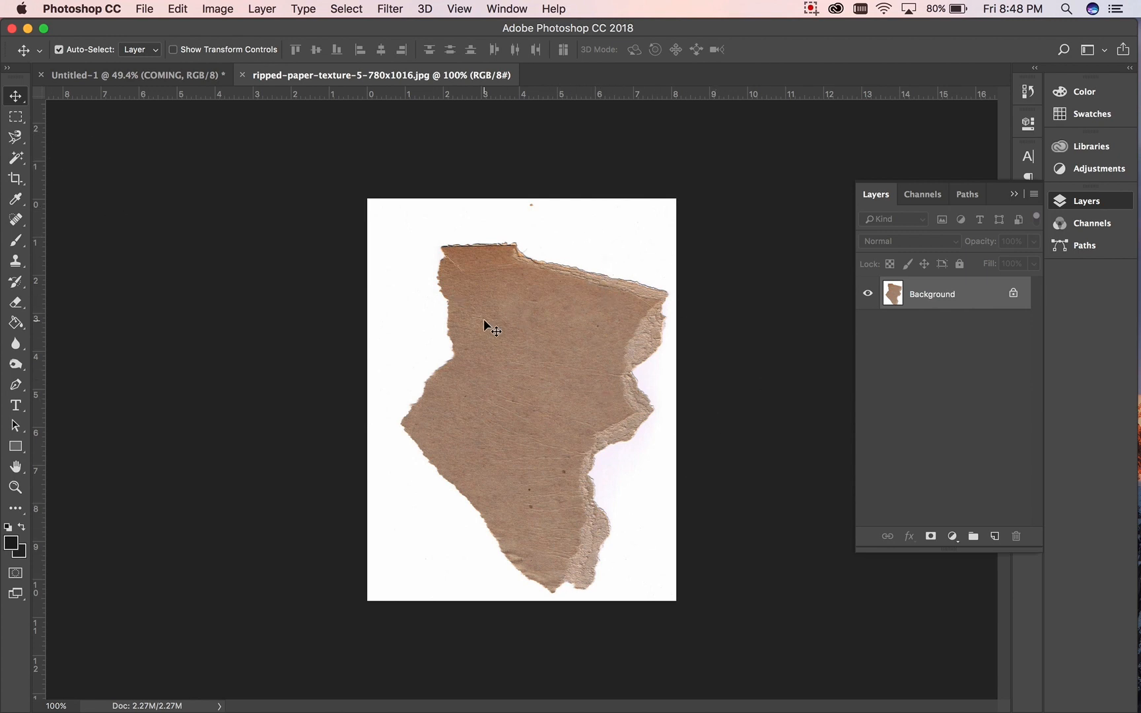
- Select the white area around the torn paper with the Magic Wand, convert the Background to a normal layer, and delete the selected white
click(14, 160)
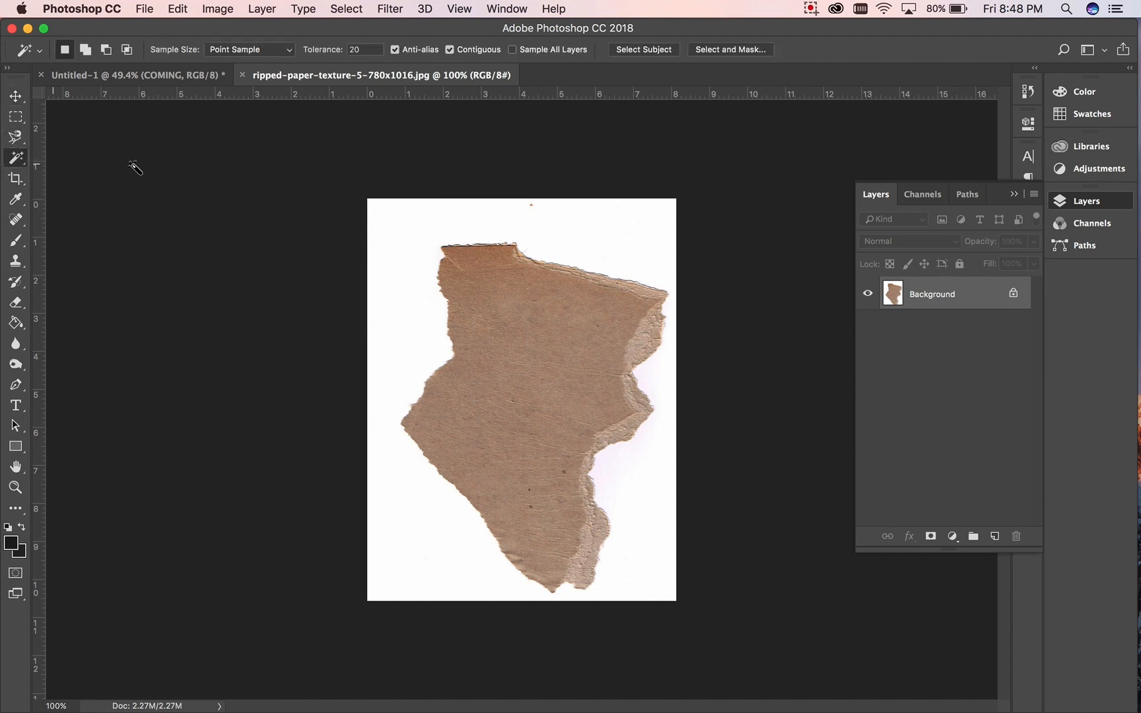
click(557, 231)
key(BackSpace)
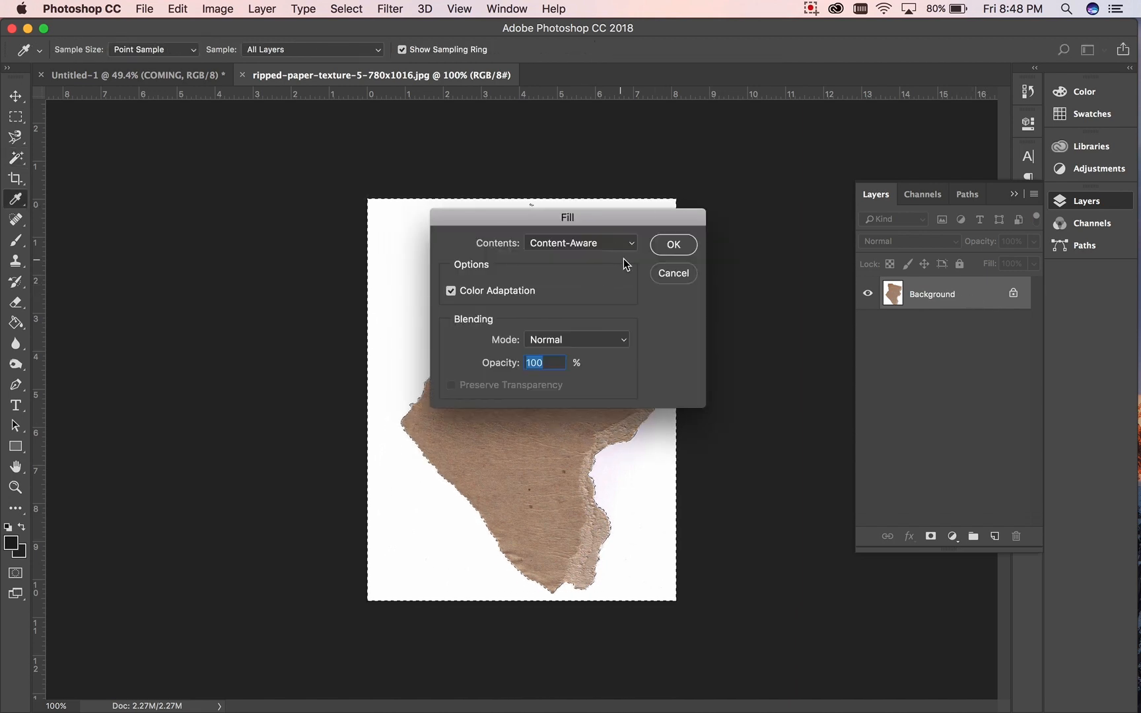
click(669, 272)
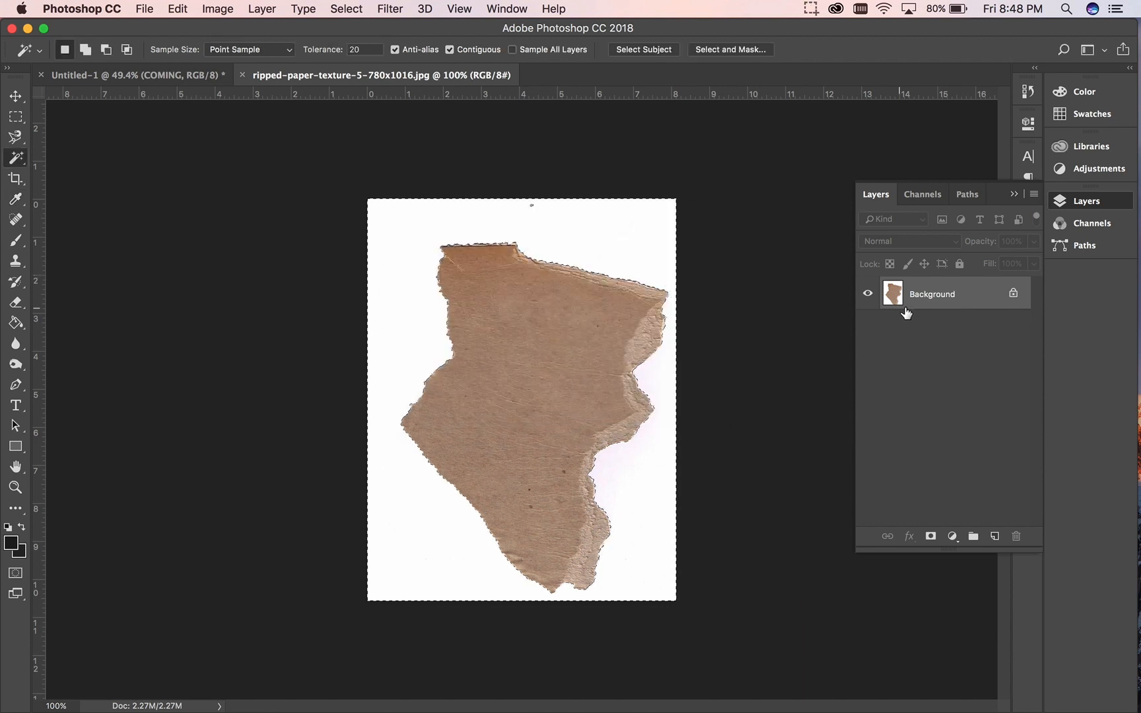
double_click(981, 298)
click(934, 201)
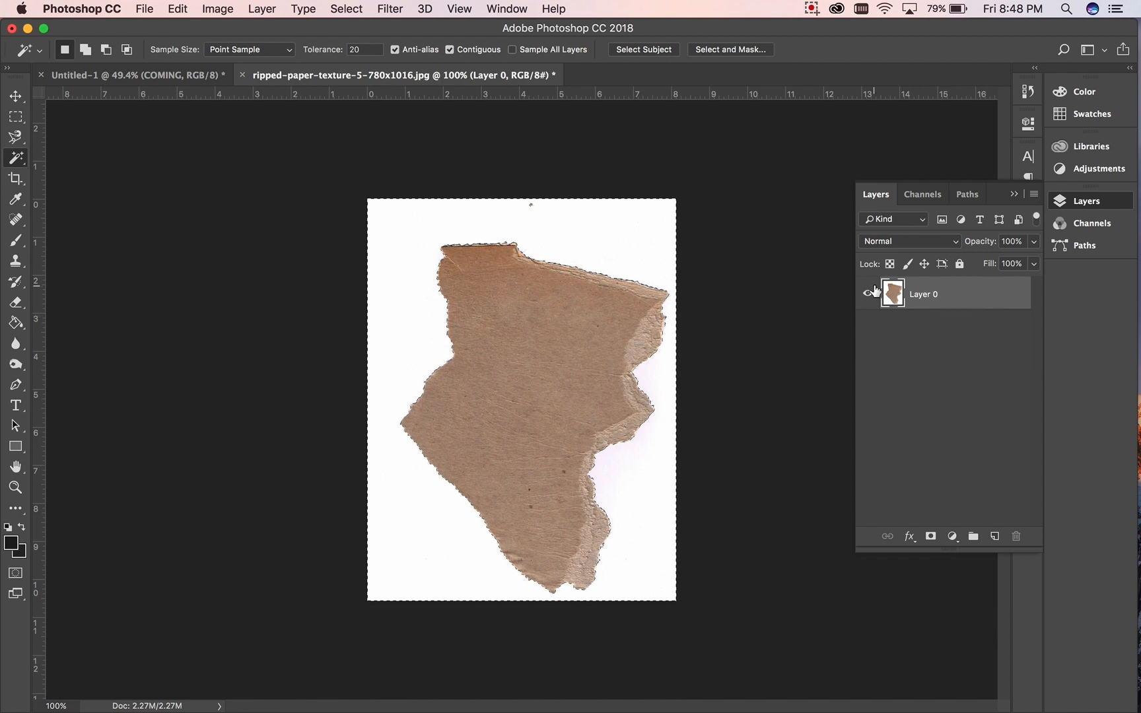
key(Delete)
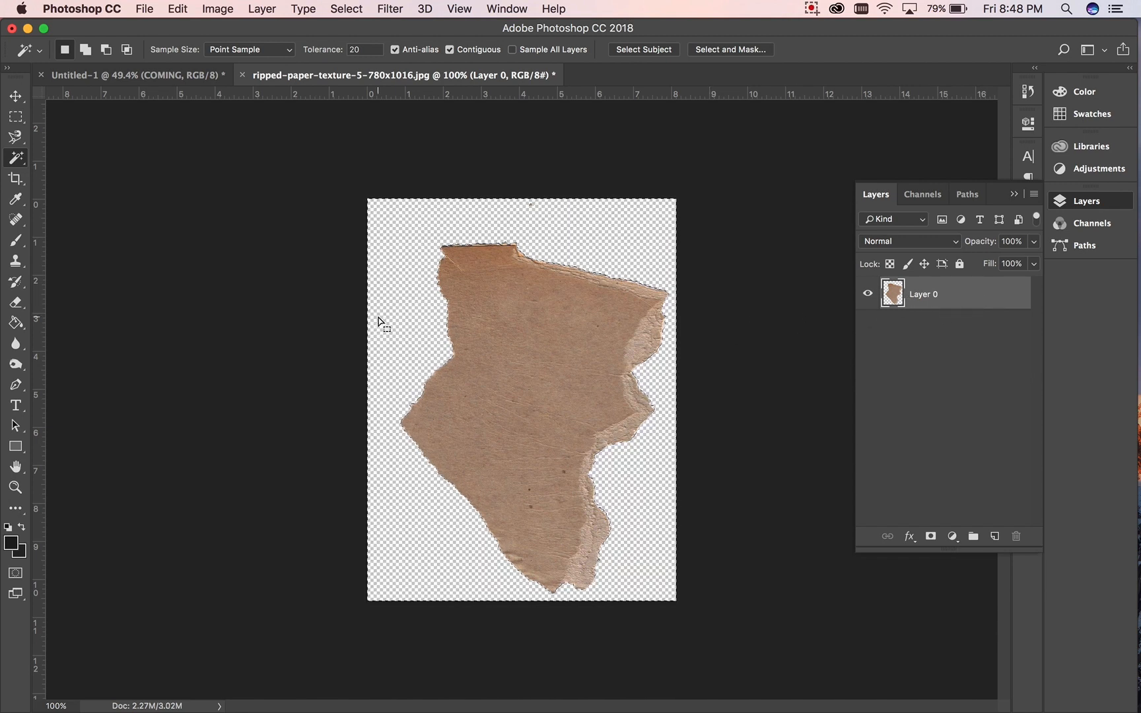
- Move the cut-out torn paper into the Untitled-1 design and place its layer directly below the SUNDAY'S text layer
key(v)
drag(556, 303, 514, 367)
drag(973, 293, 934, 405)
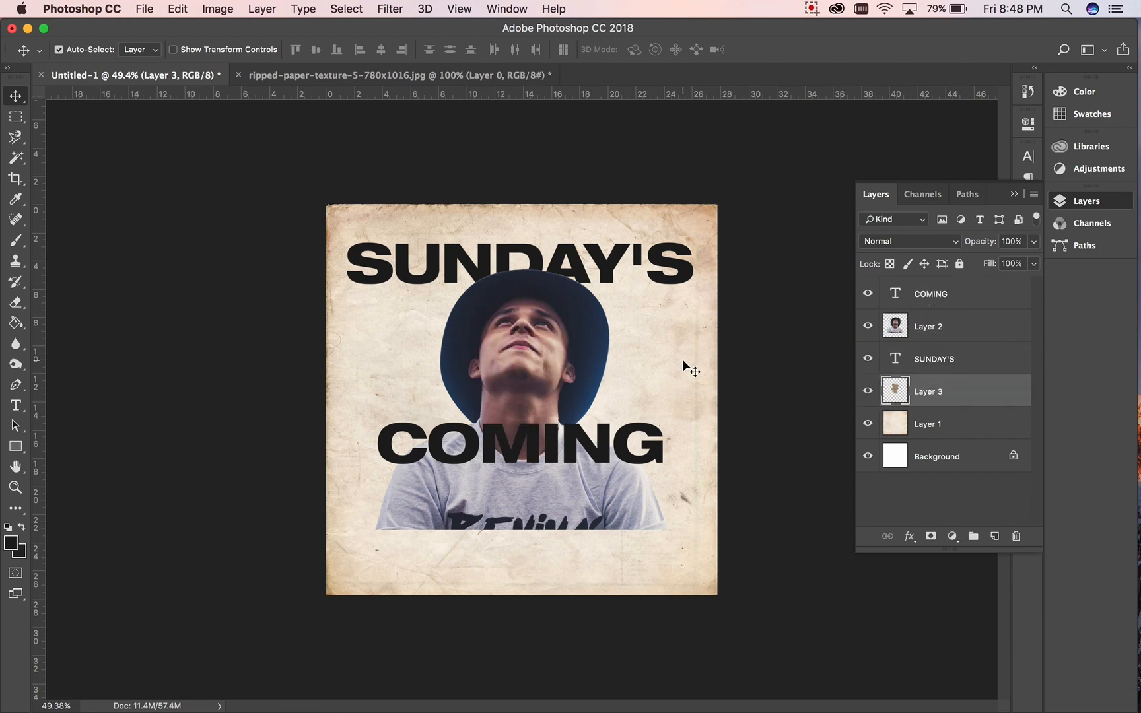
- Enlarge the torn paper with Free Transform and position it behind the man so its ragged edge shows beside his hat
key(super+t)
drag(582, 454, 663, 583)
drag(629, 416, 560, 326)
drag(624, 261, 598, 232)
key(Return)
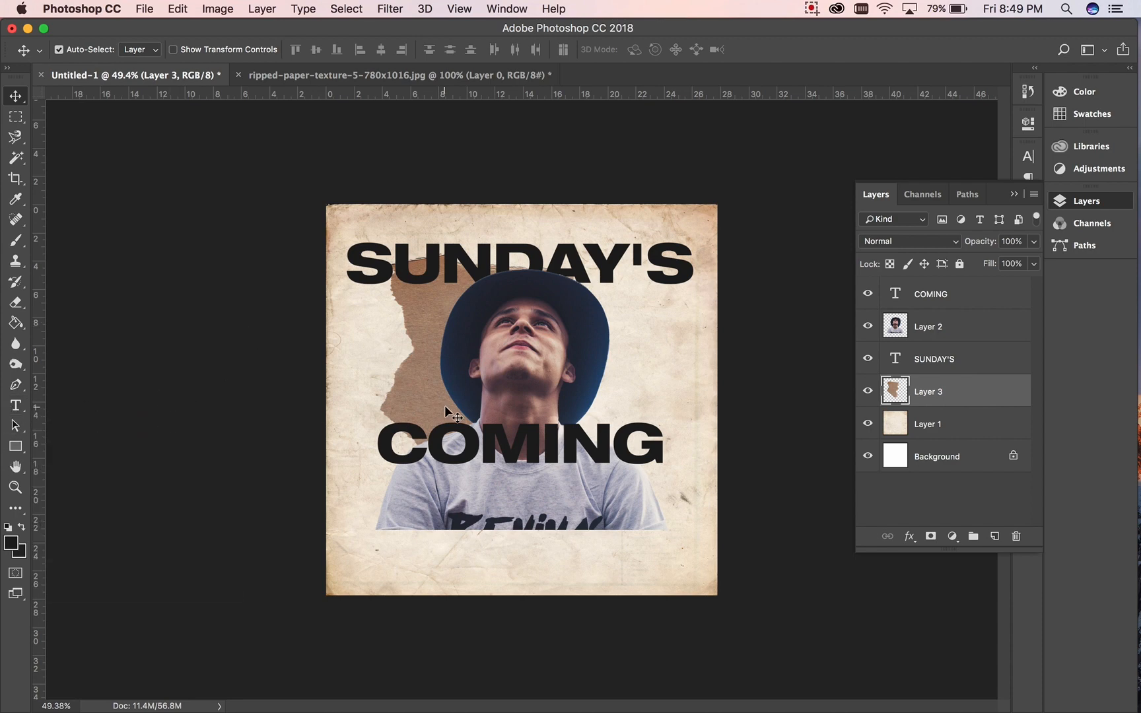
- Fully desaturate the man's photo on Layer 2 with Hue/Saturation
click(958, 334)
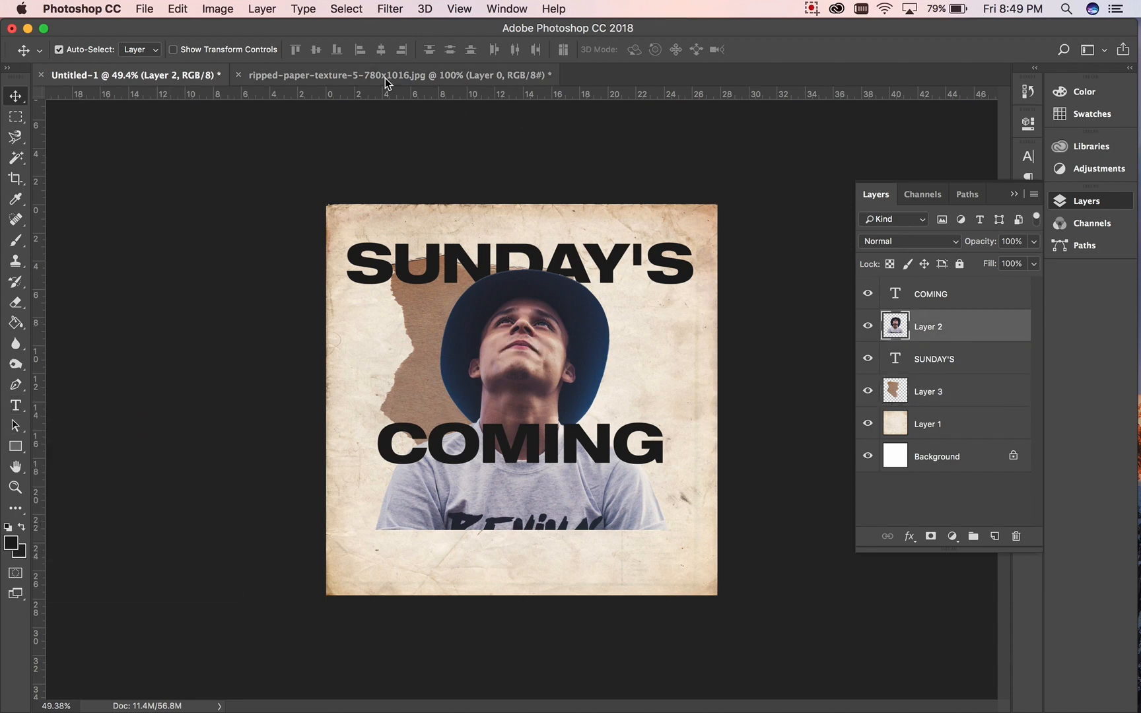
click(222, 8)
mouse_move(258, 48)
click(436, 140)
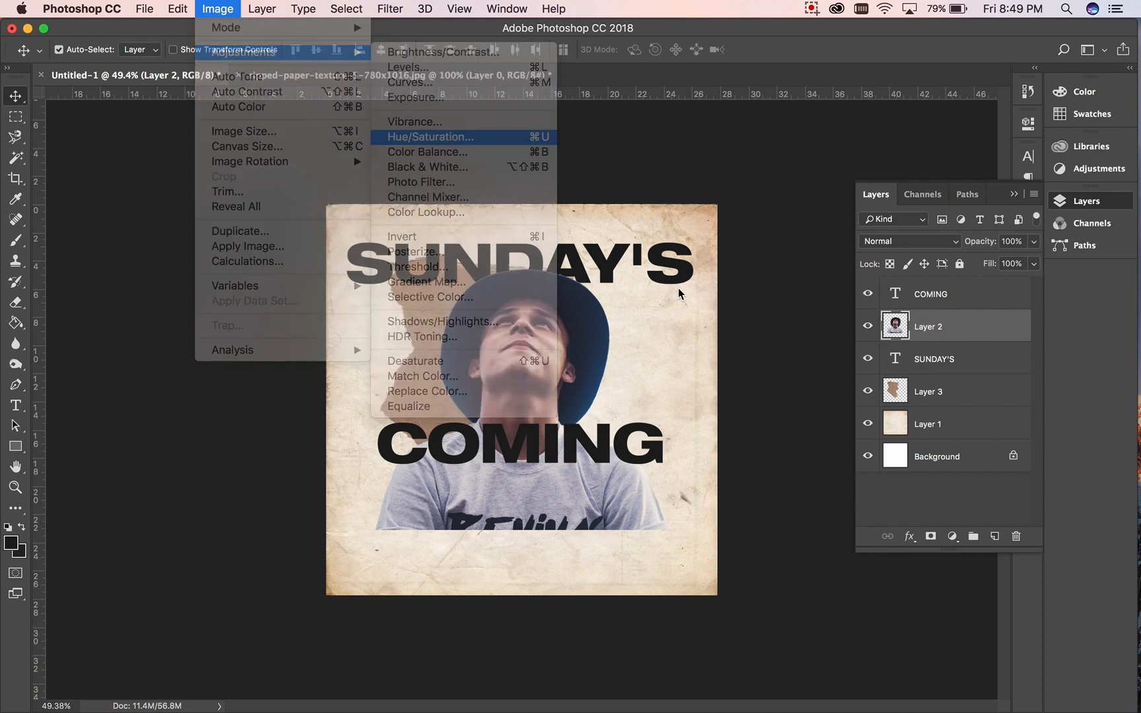
drag(829, 173, 727, 172)
click(1003, 55)
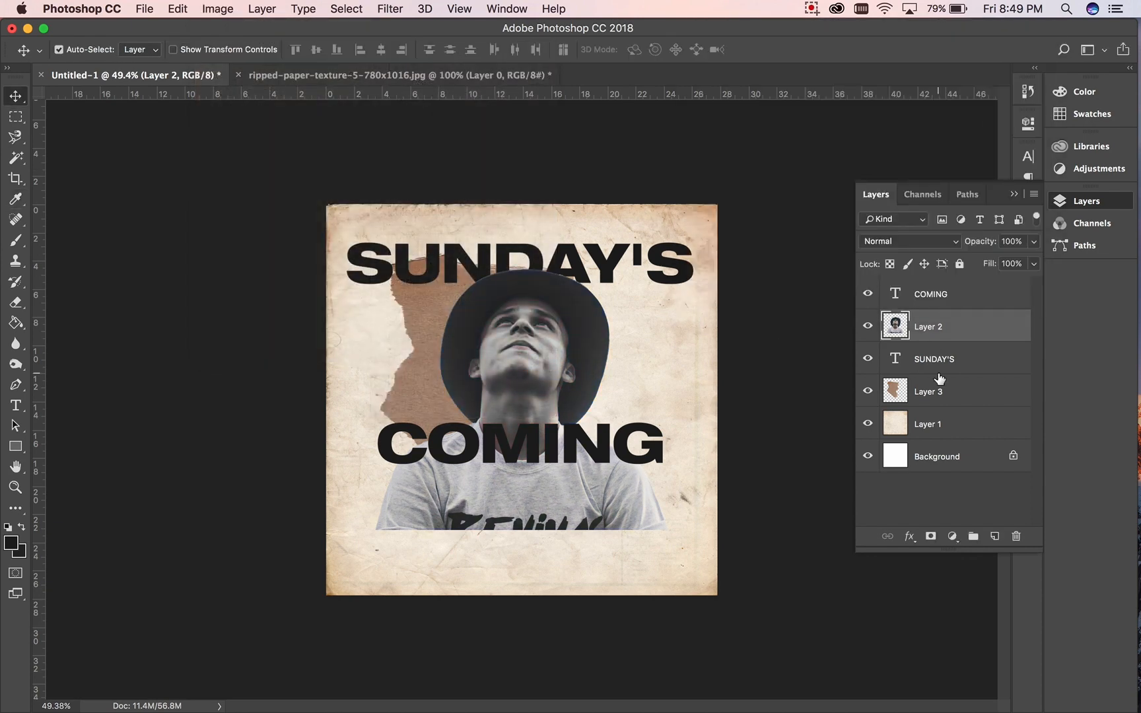
- Apply Hue/Saturation to the paper background on Layer 1, with Saturation at -36 and Lightness lowered to about -5
click(951, 425)
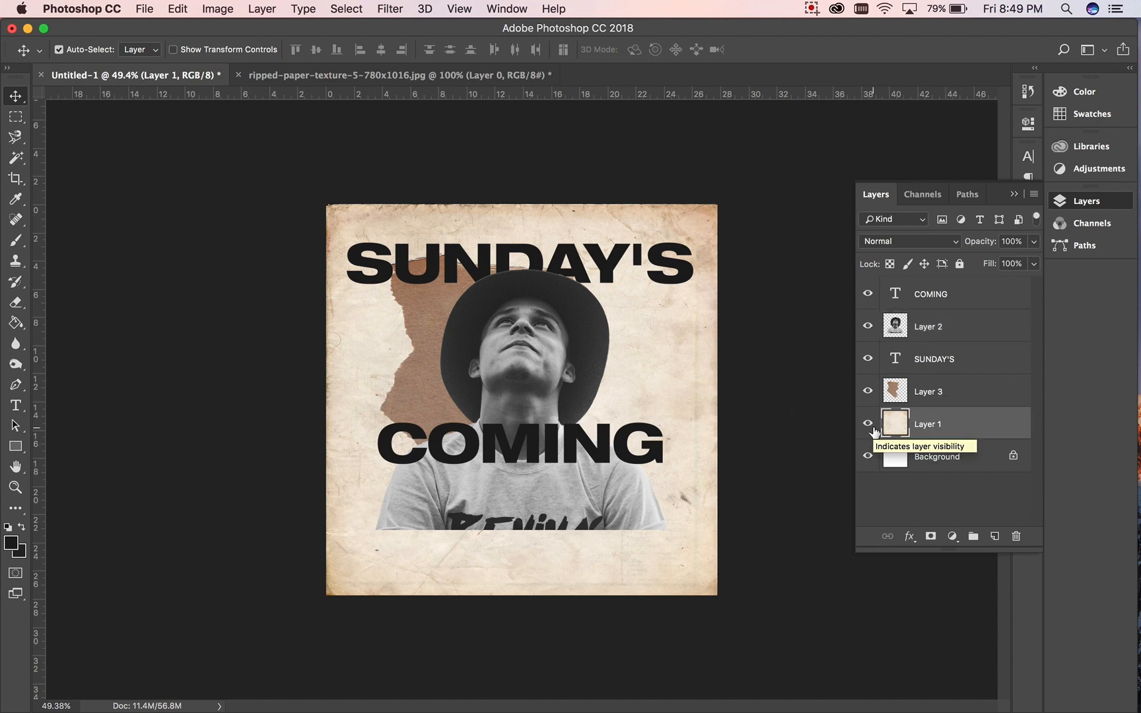
click(229, 8)
mouse_move(231, 51)
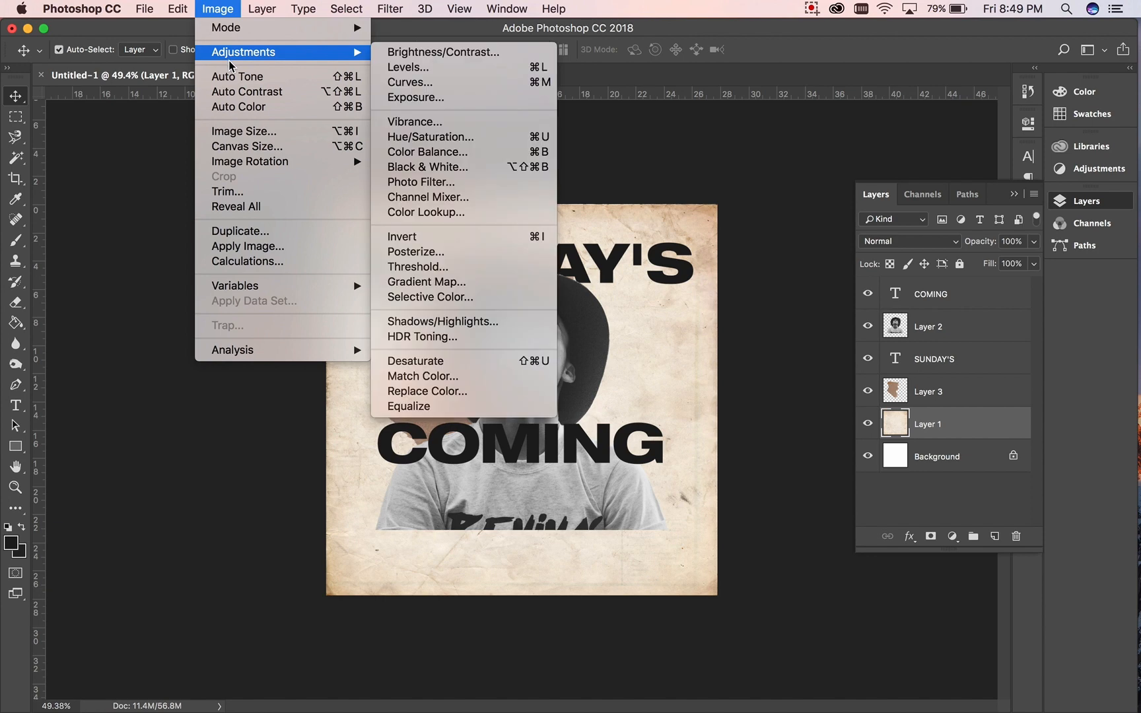
click(429, 136)
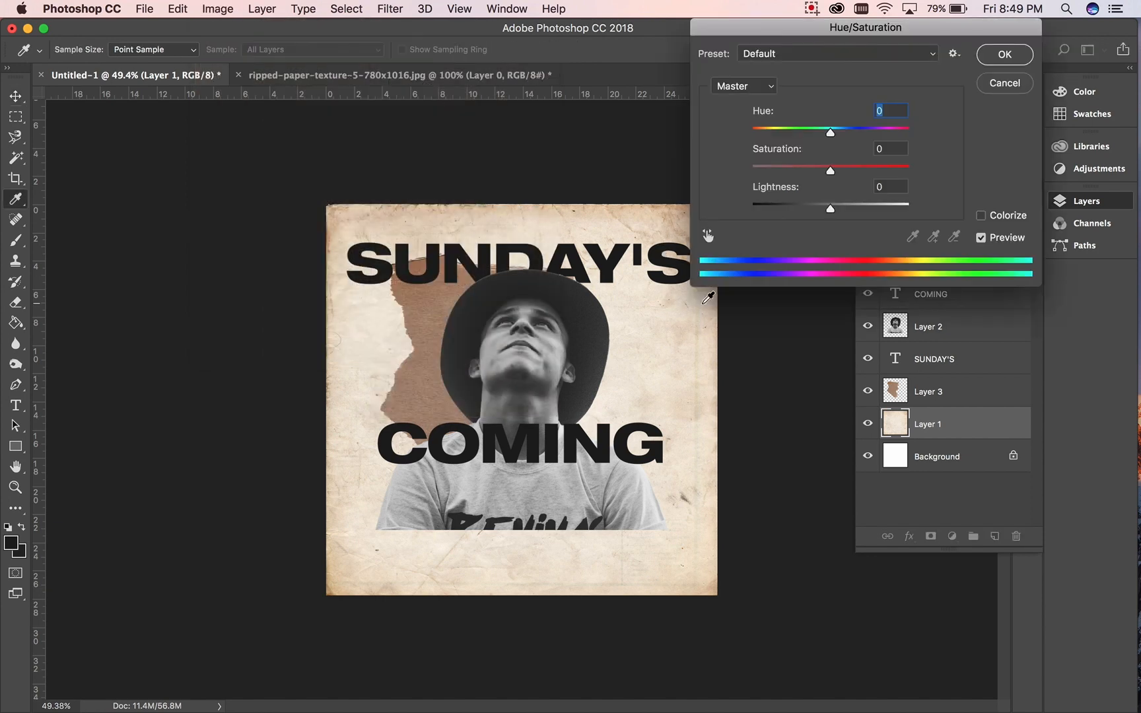
drag(830, 170, 804, 173)
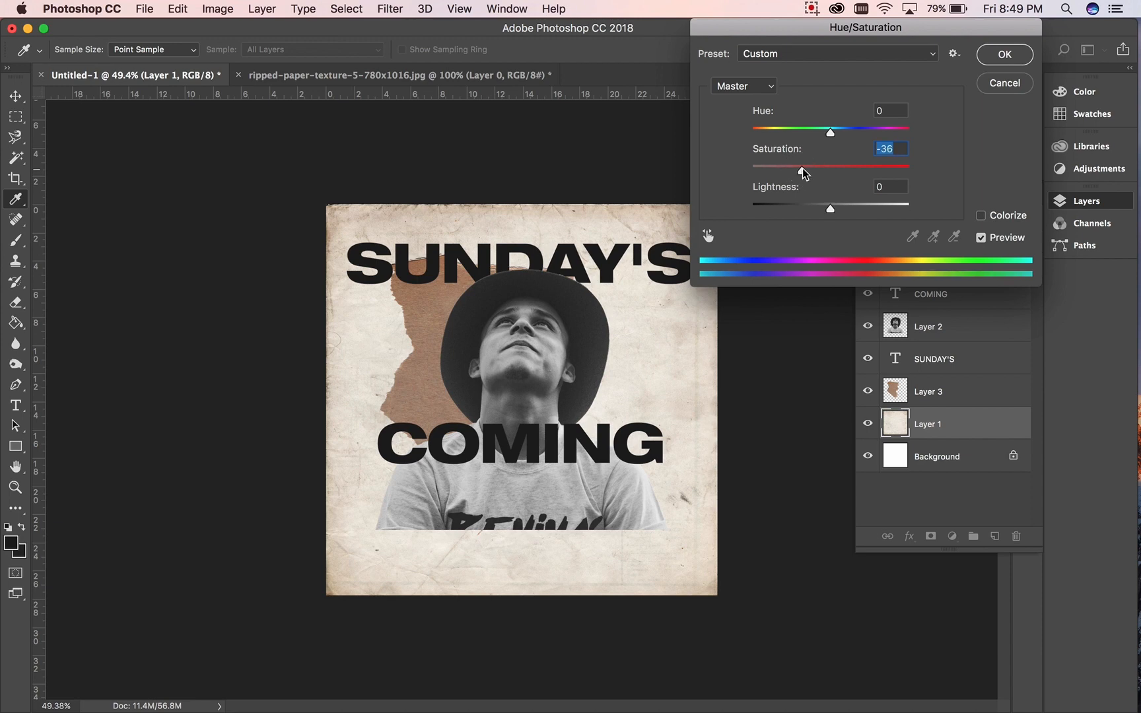
mouse_move(830, 208)
mouse_down()
mouse_move(897, 209)
mouse_move(819, 210)
mouse_move(829, 208)
mouse_up()
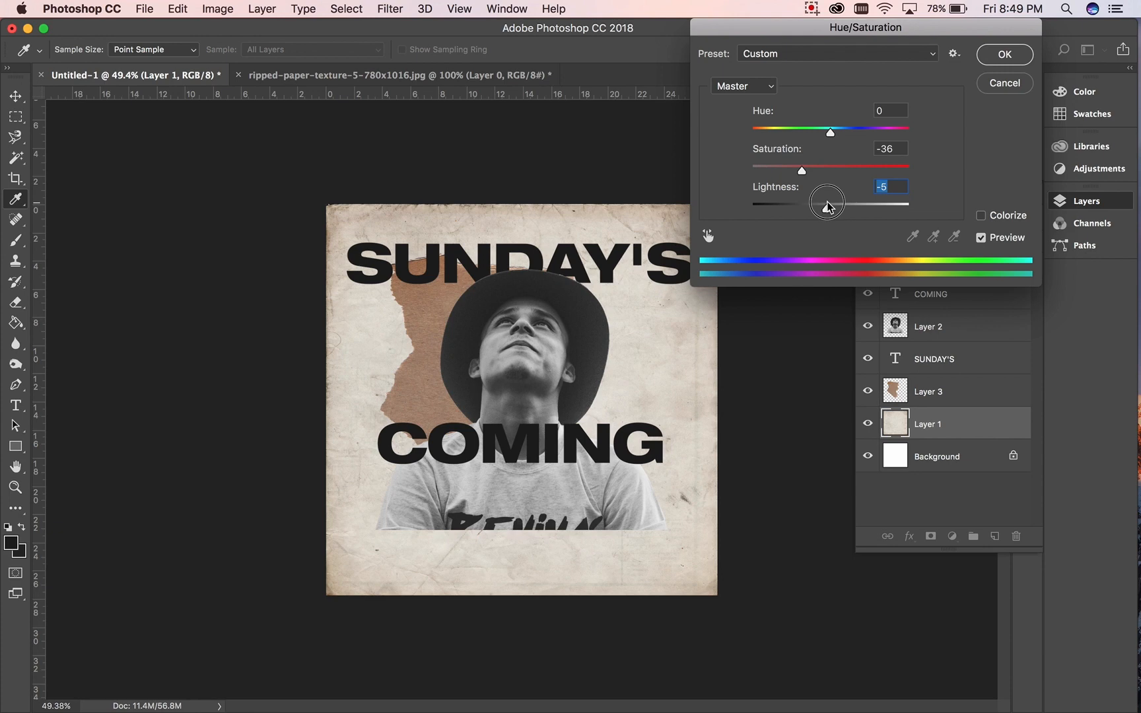
click(995, 59)
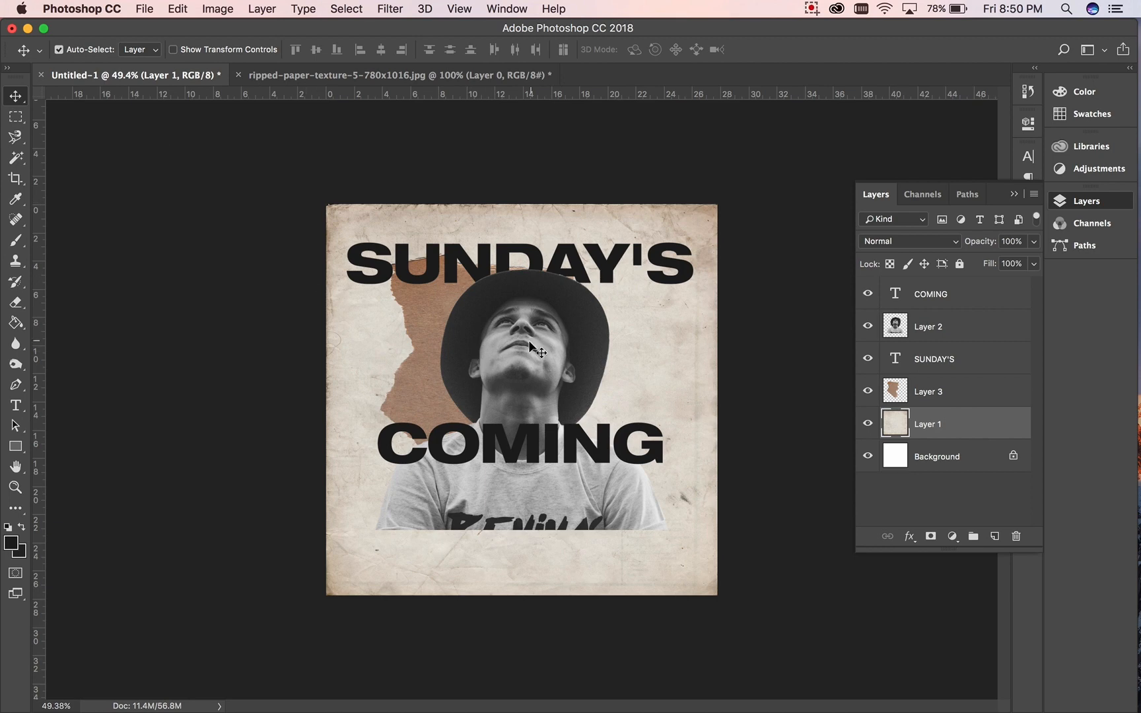
- Apply Levels to the man's photo with midtones at 0.61 and white input at 232, slightly raising the black output level
click(514, 356)
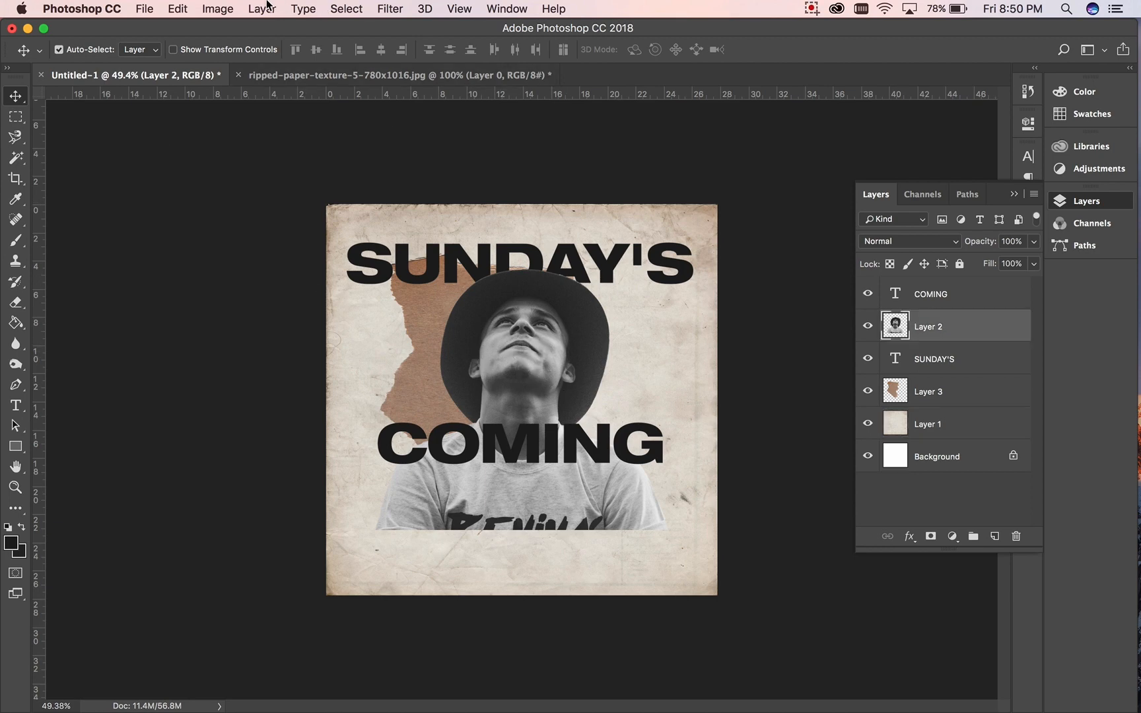
click(223, 12)
mouse_move(318, 57)
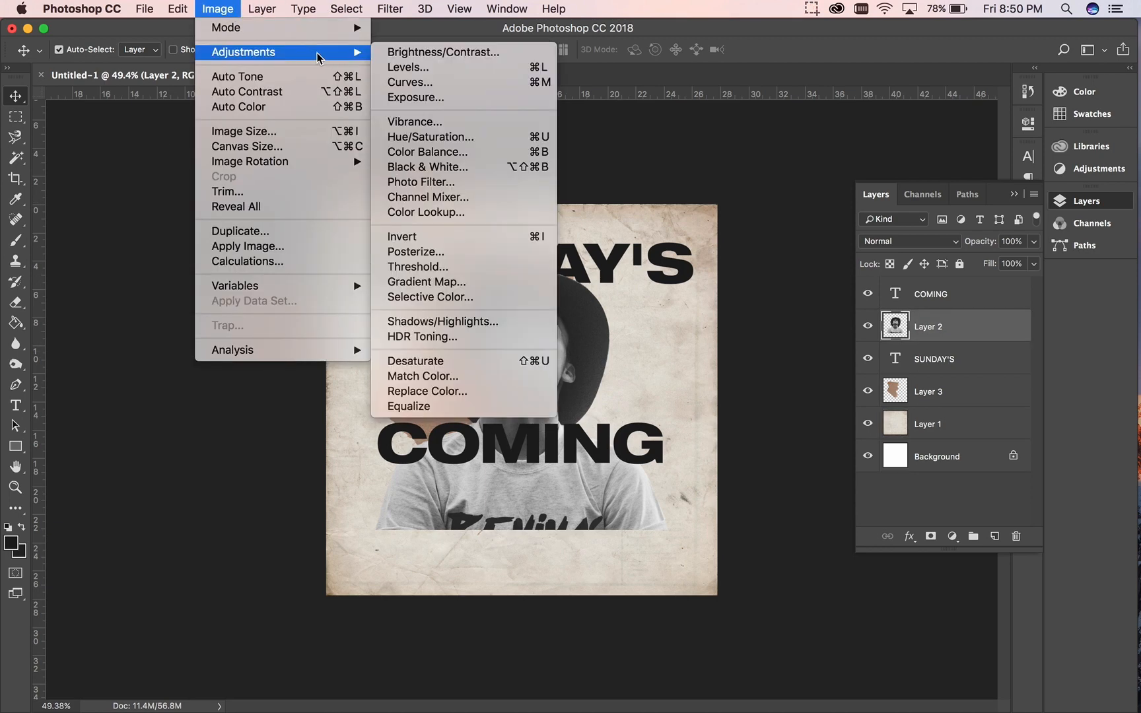
click(390, 67)
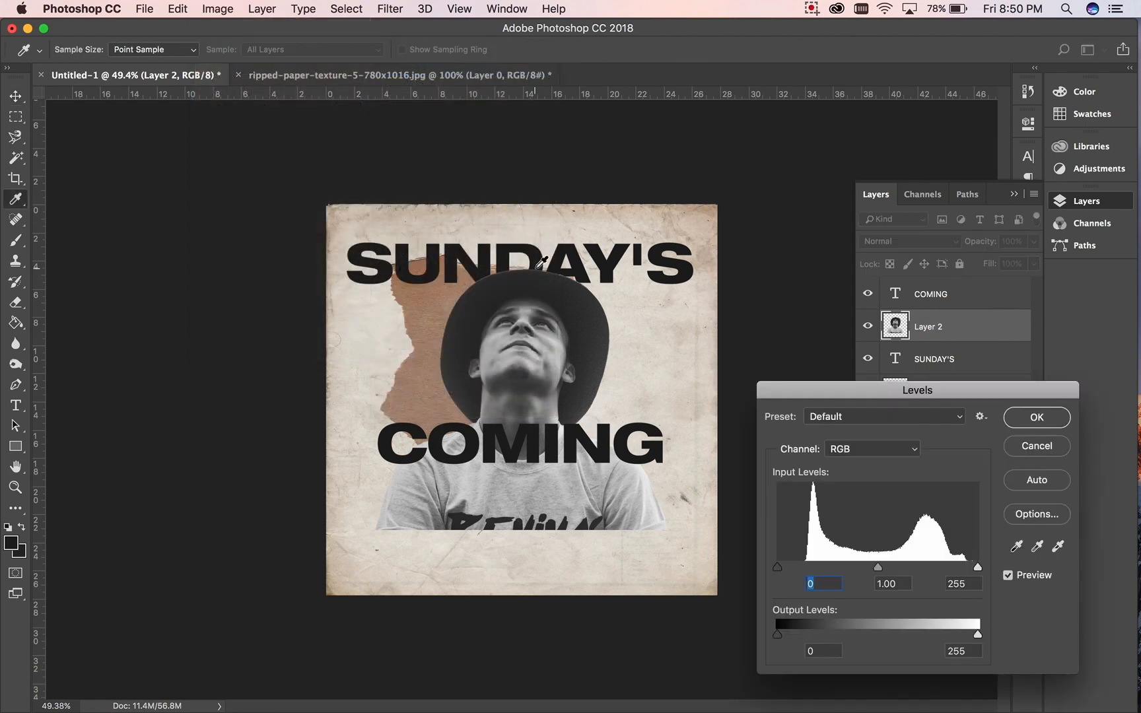
drag(875, 566, 960, 567)
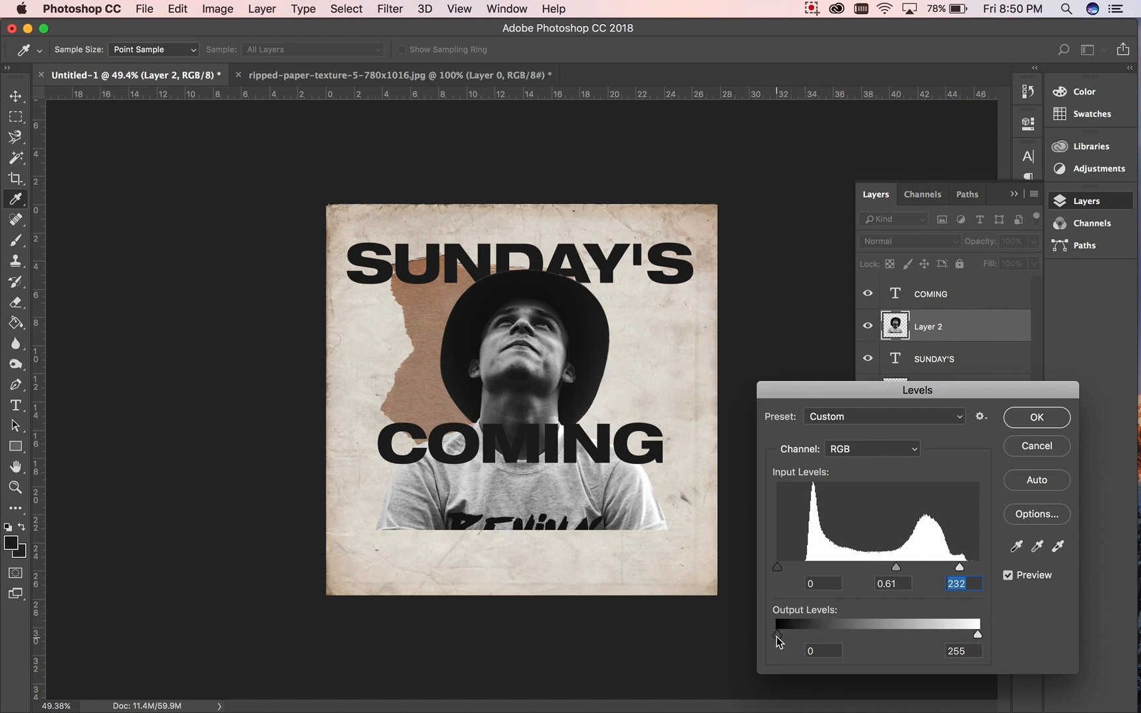
drag(778, 638, 795, 638)
click(1034, 419)
key(v)
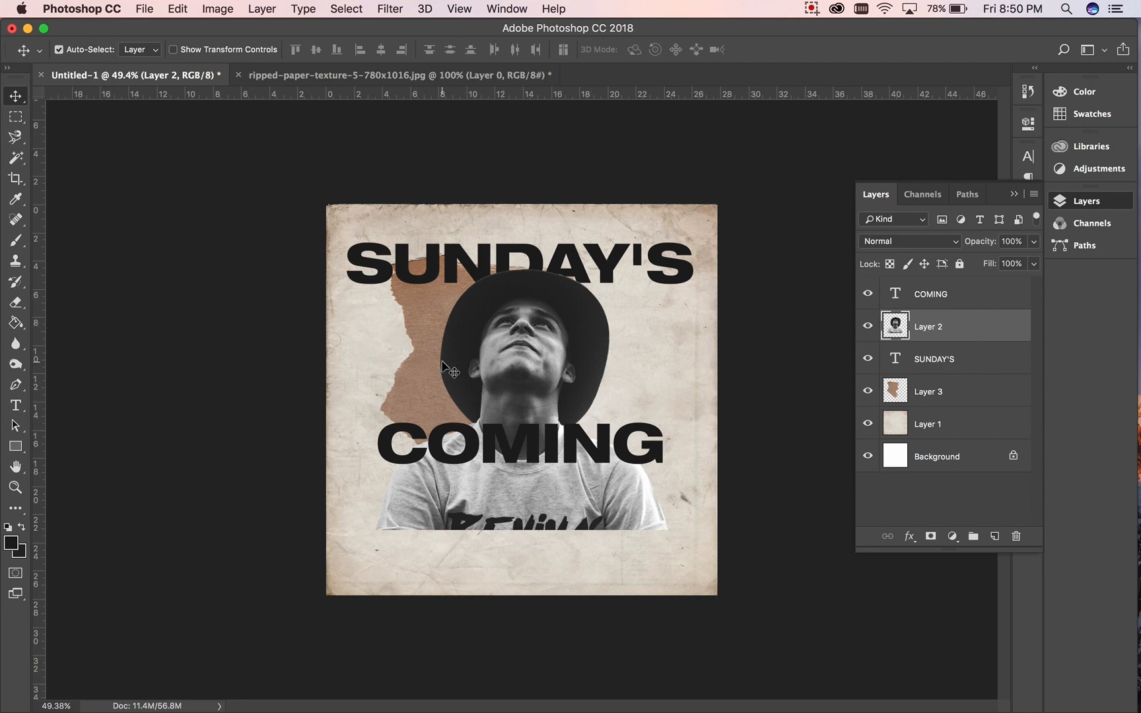
- Recolor the torn paper on Layer 3 with Hue/Saturation, using Hue -20 and Saturation +34
click(984, 396)
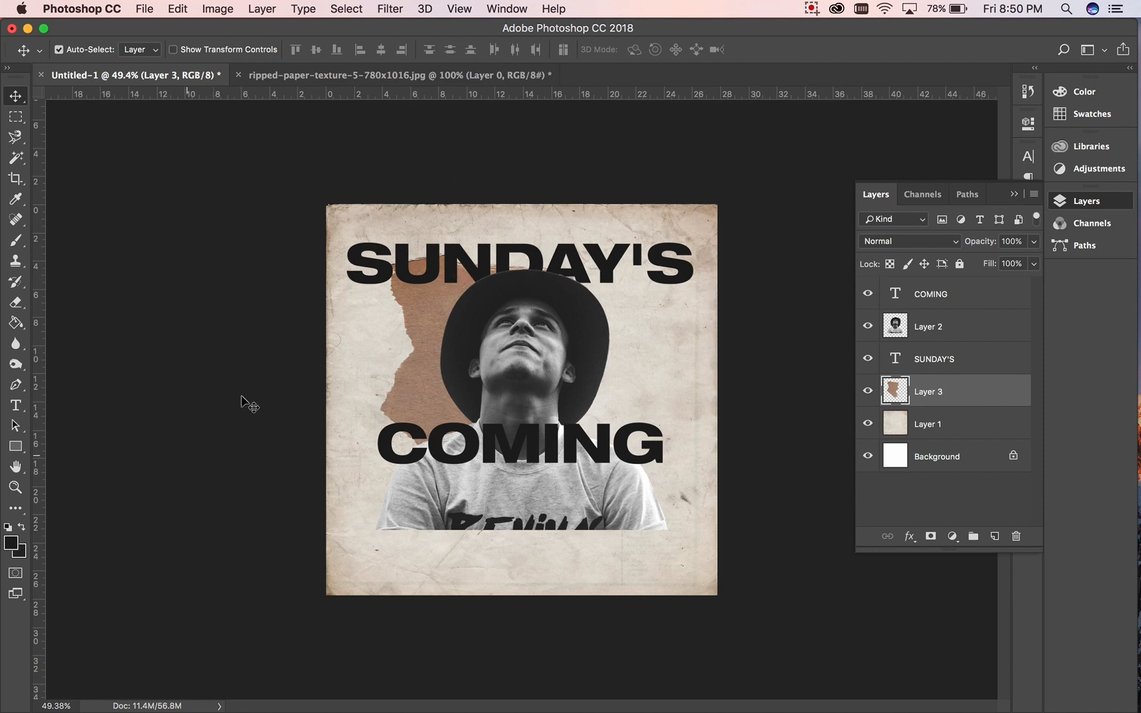
click(215, 11)
mouse_move(231, 51)
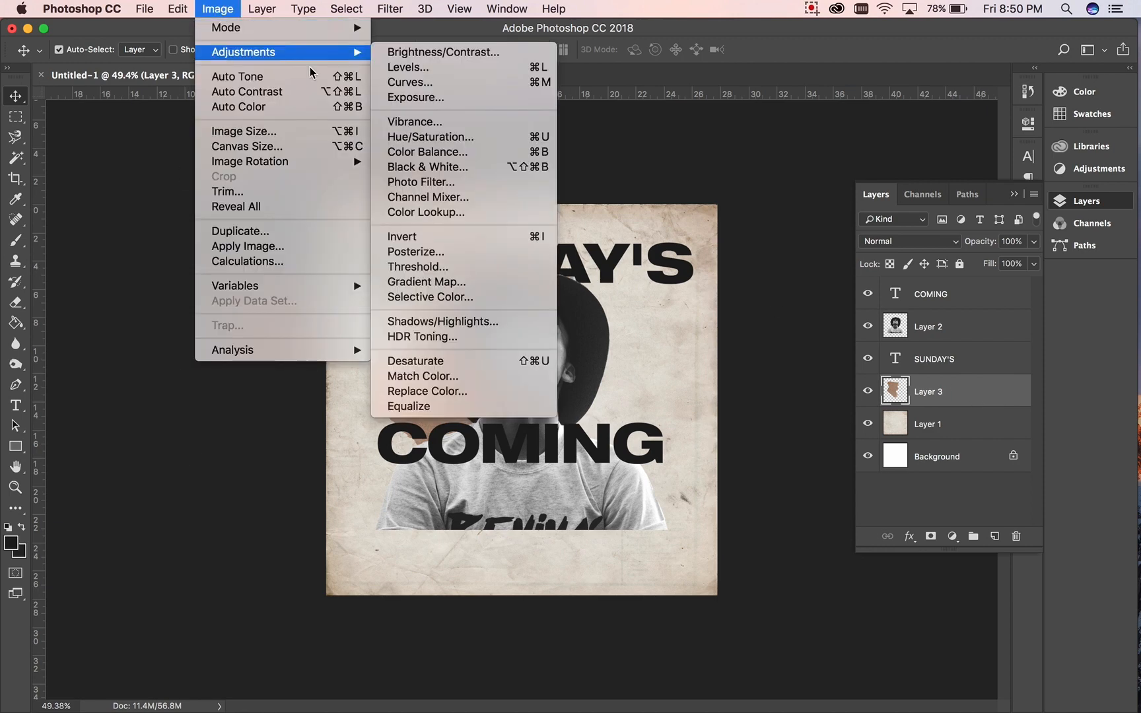
click(438, 137)
mouse_move(834, 130)
mouse_down()
mouse_move(859, 128)
mouse_move(802, 127)
mouse_move(817, 127)
mouse_up()
drag(831, 172, 858, 170)
mouse_move(817, 131)
mouse_down()
mouse_move(805, 132)
mouse_move(815, 131)
mouse_up()
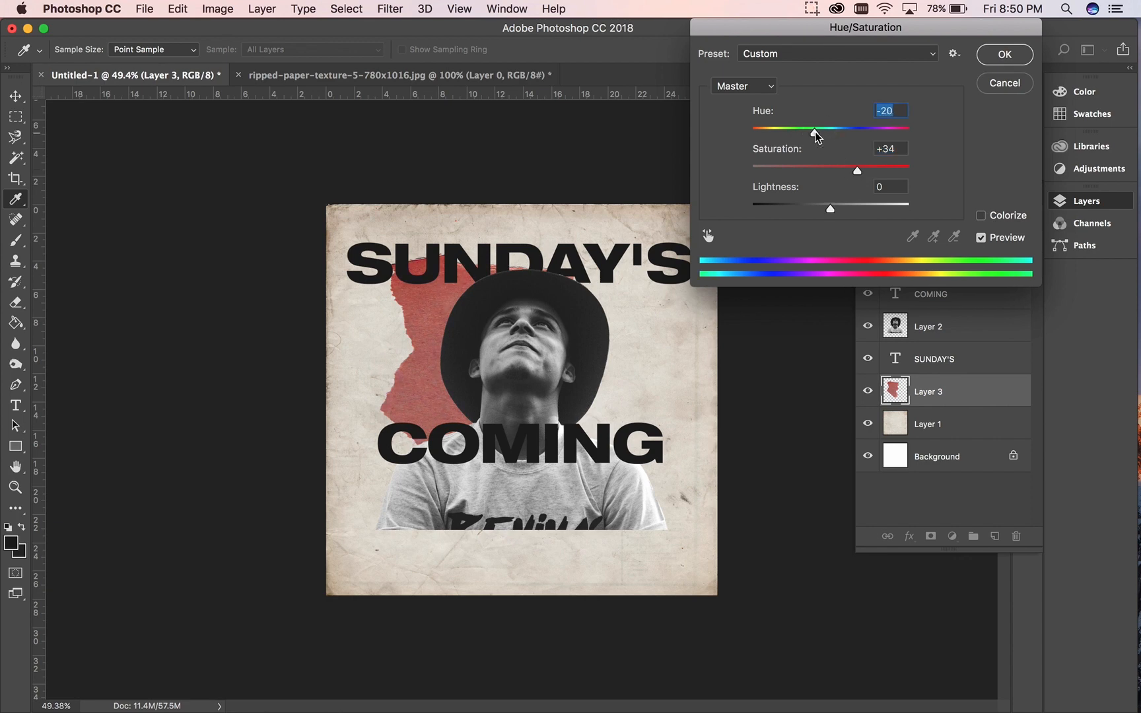
click(1000, 58)
- Change the foreground color to a strong, bright red
click(11, 543)
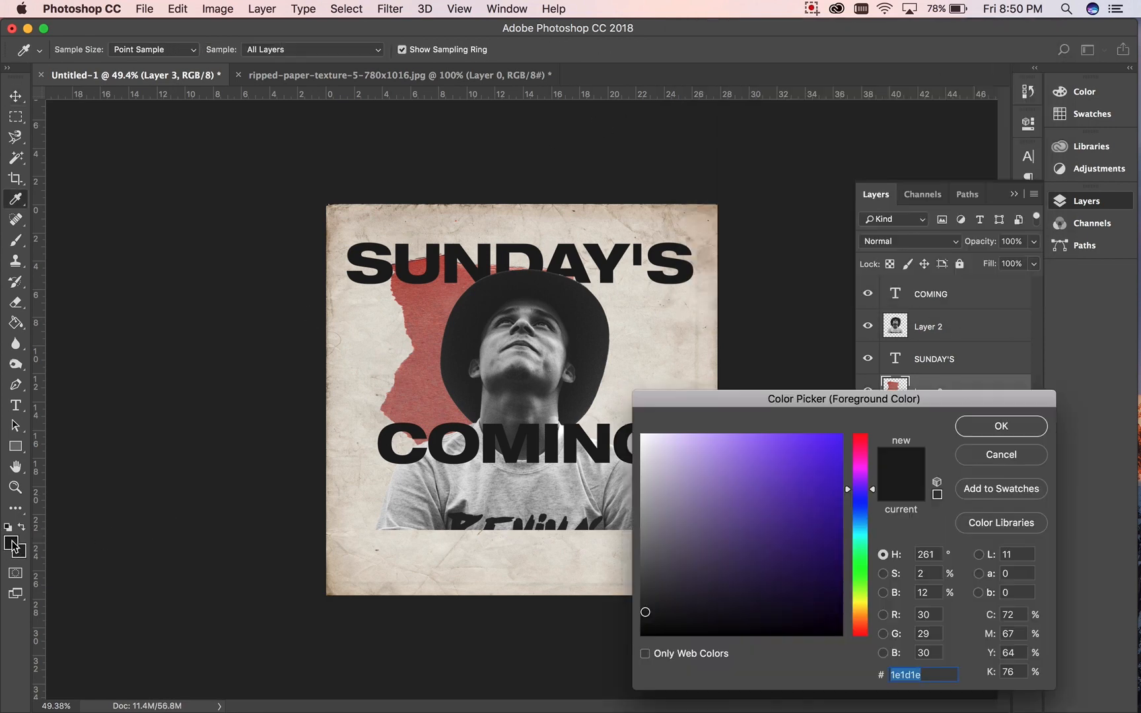
drag(868, 463, 789, 459)
click(988, 417)
key(v)
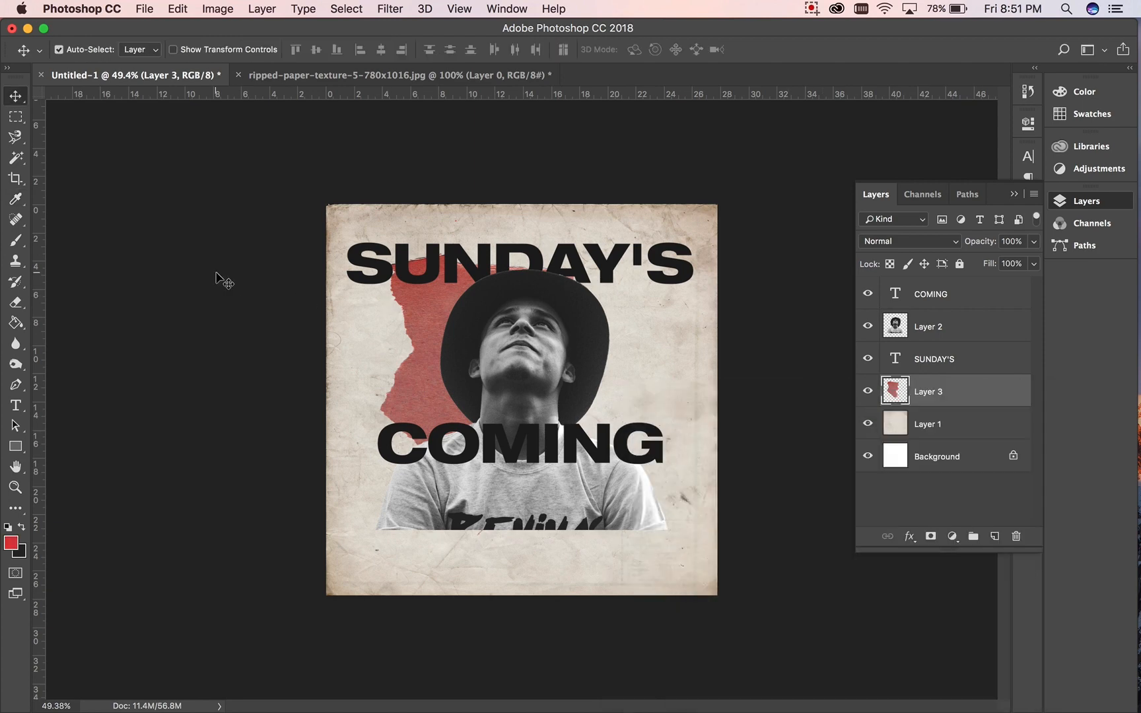
- Add a new layer above the torn paper, clip it to Layer 3, and fill it with the red foreground color
click(996, 538)
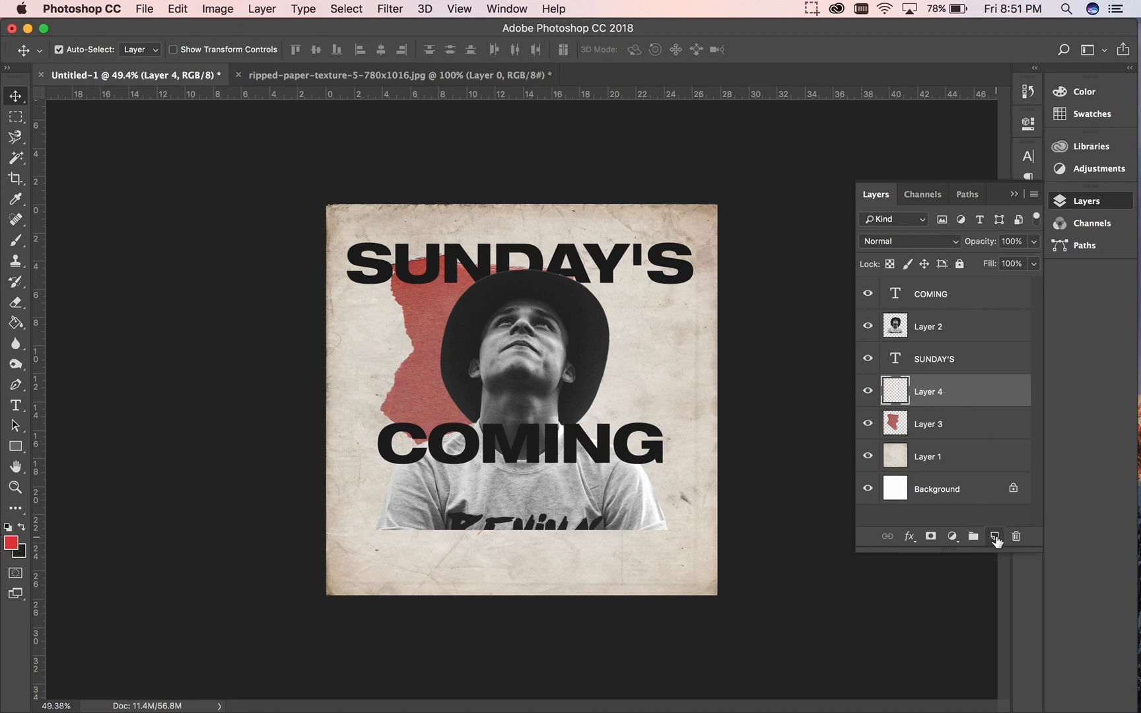
right_click(985, 390)
click(917, 323)
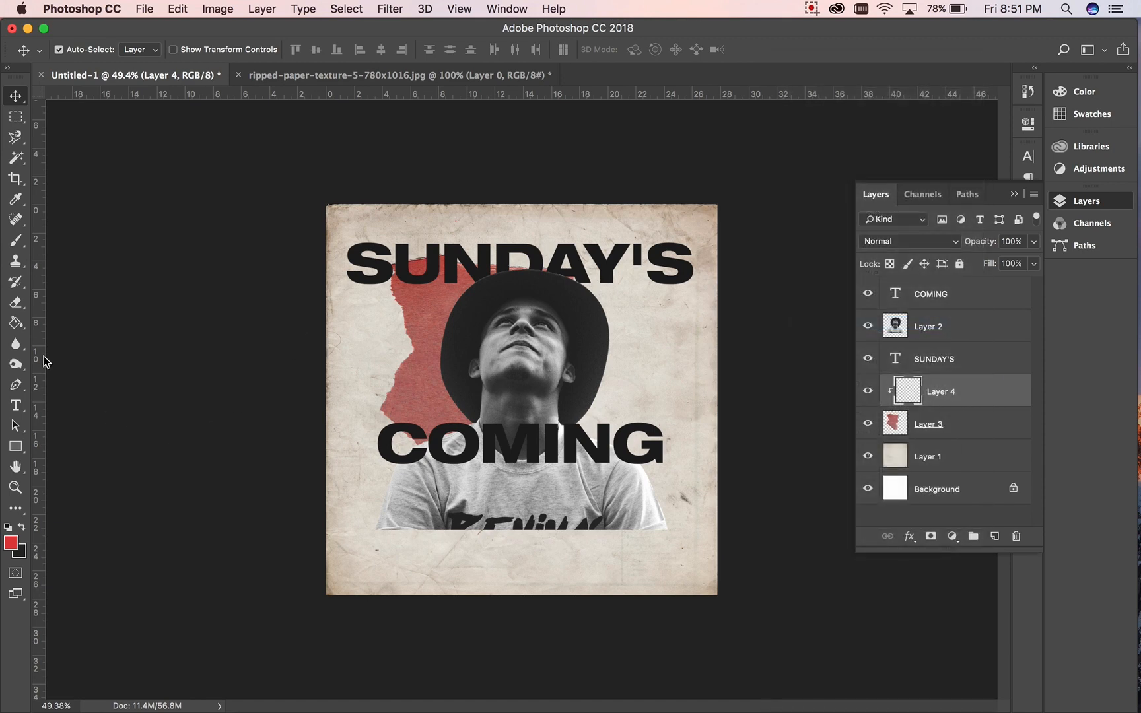
click(15, 323)
click(432, 310)
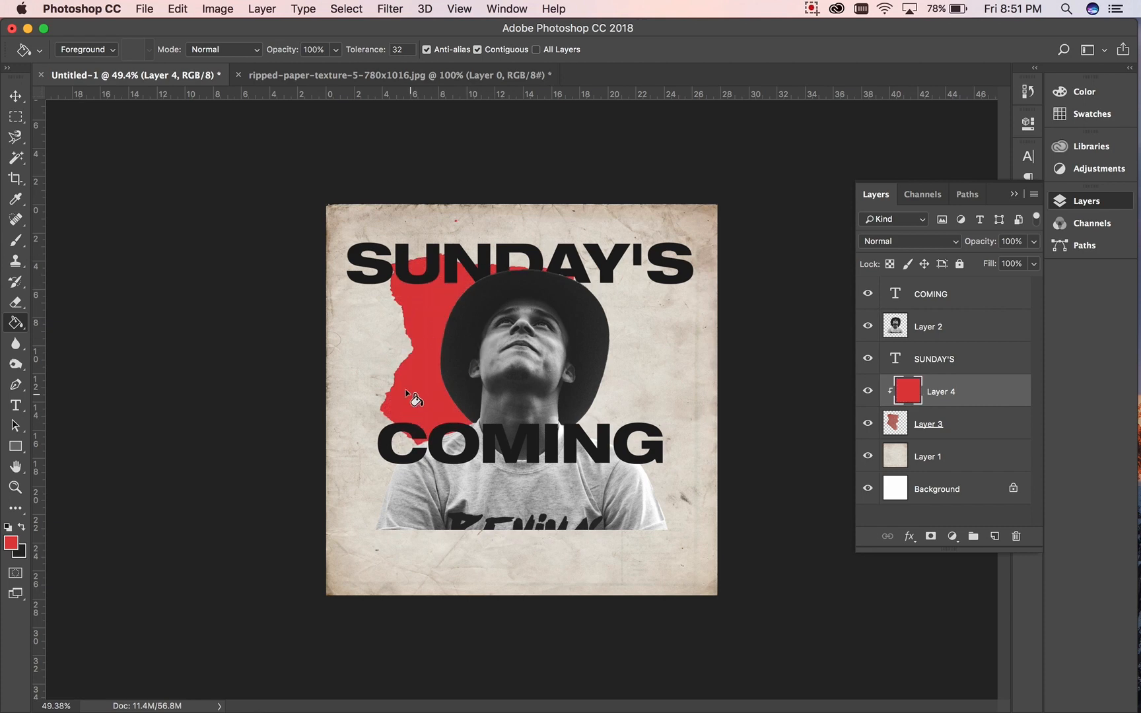
click(16, 96)
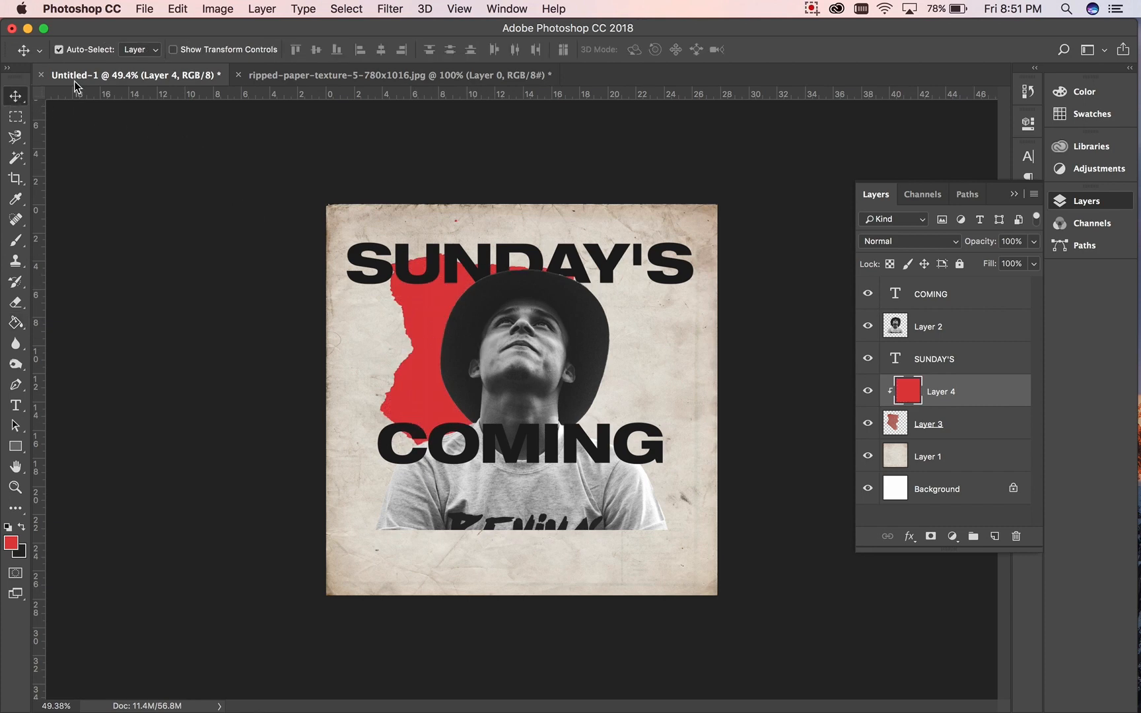
- Try the darkening blend modes on the clipped red layer, from Multiply and Darken through to Darker Color, checking the paper texture
click(910, 240)
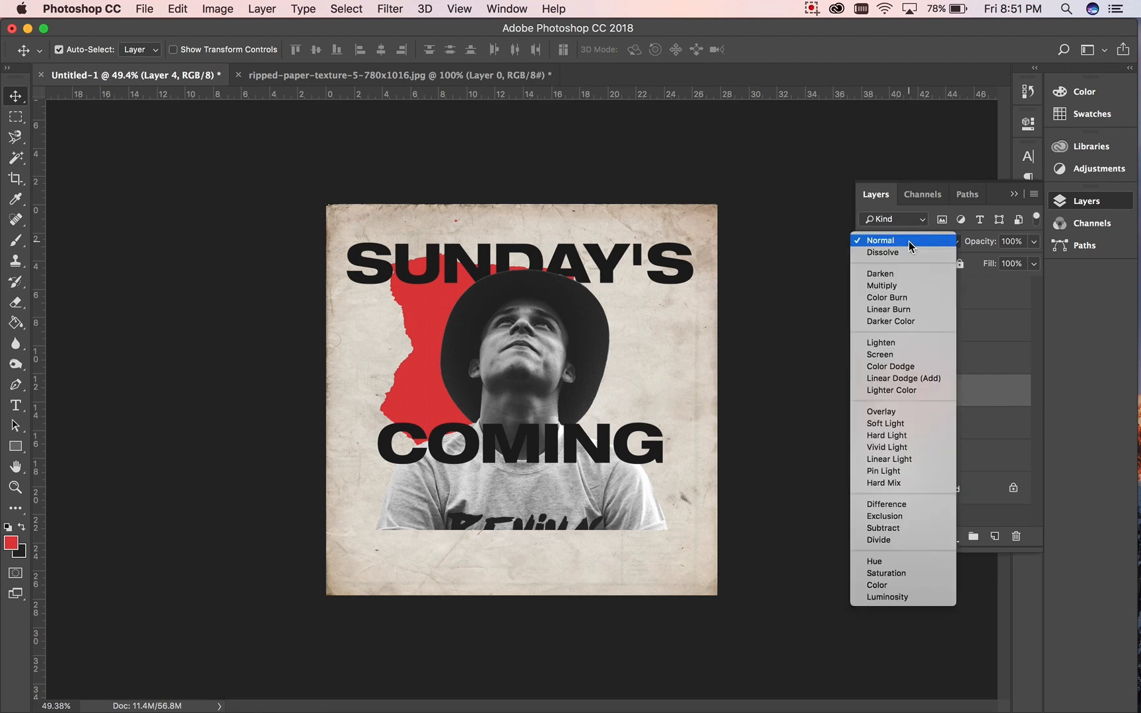
click(892, 285)
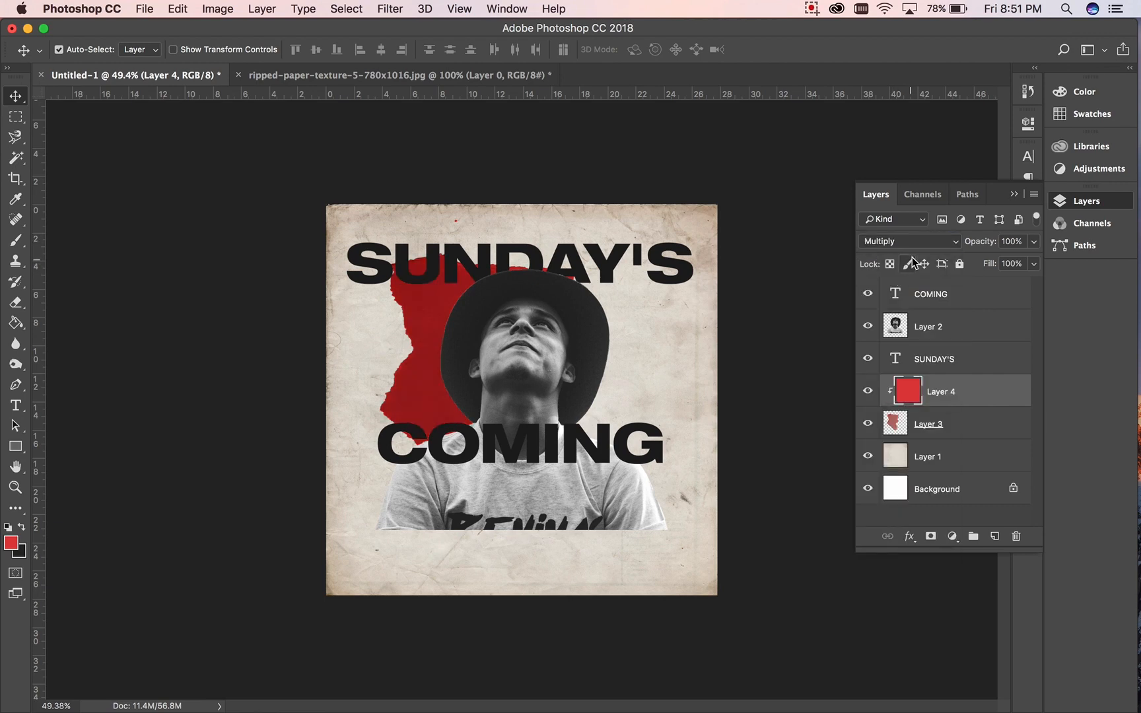
click(916, 238)
click(911, 230)
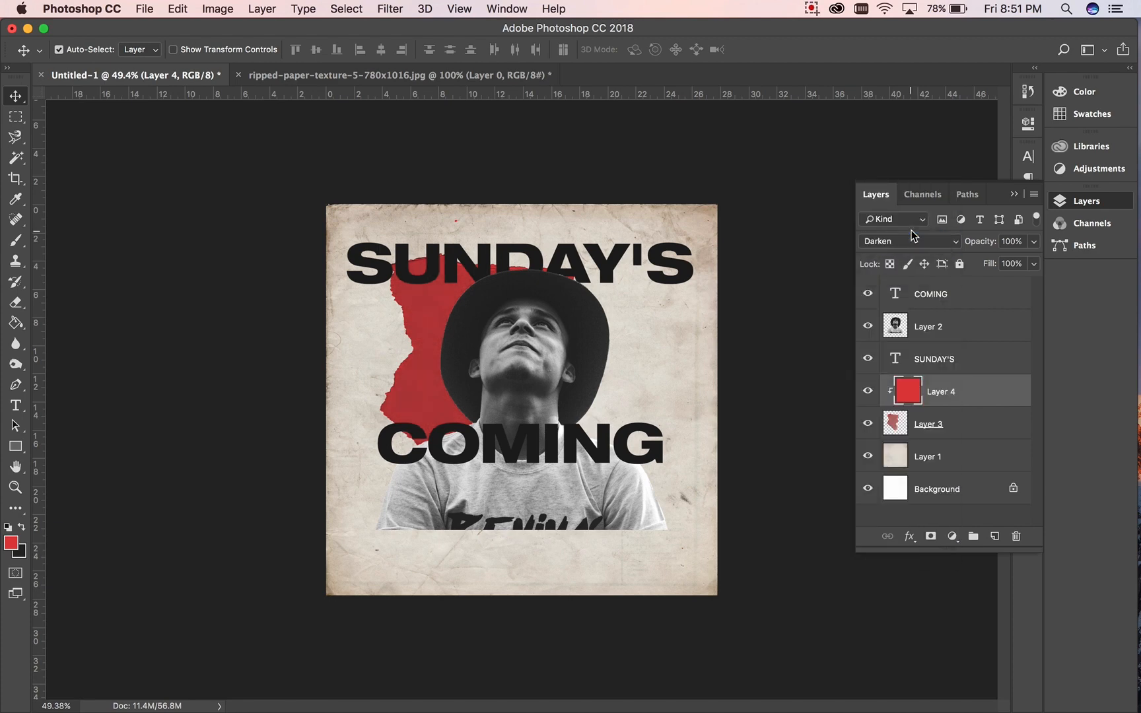
click(910, 242)
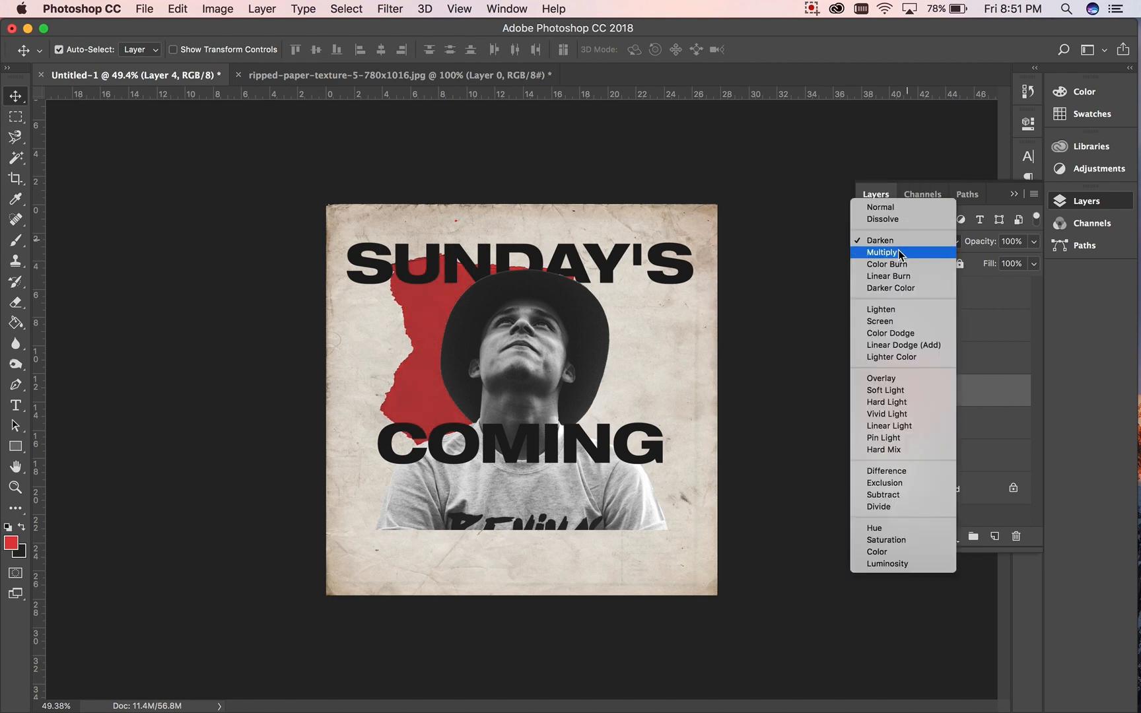
click(902, 253)
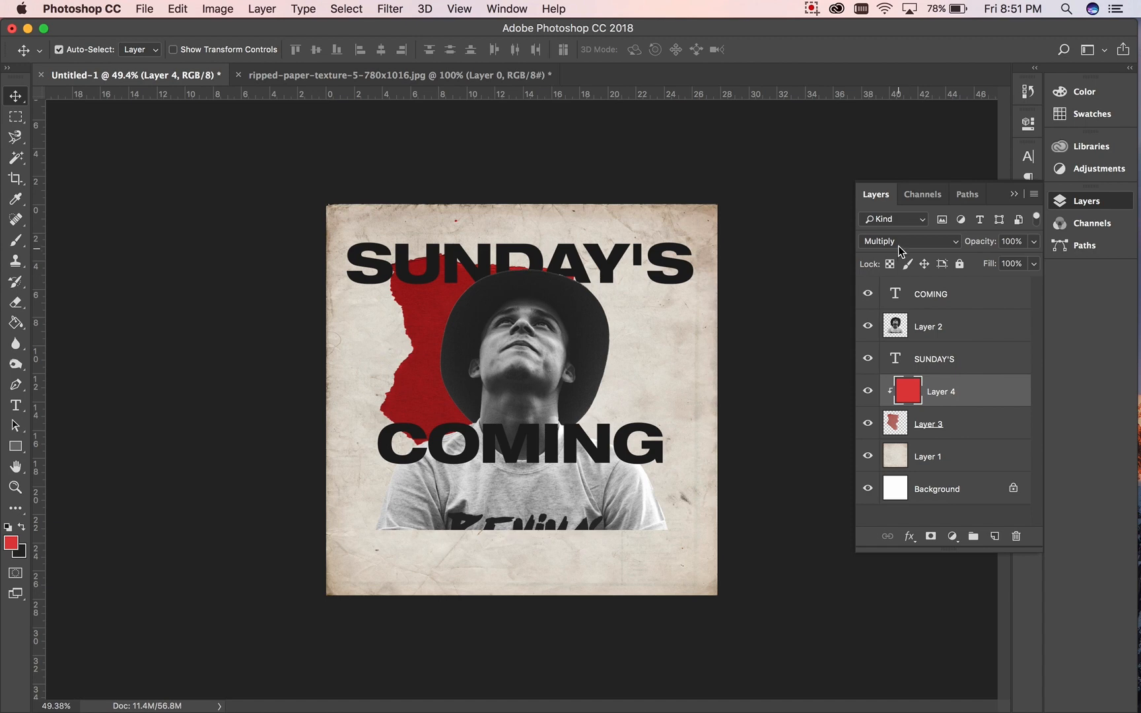
click(900, 242)
click(896, 253)
click(895, 244)
click(893, 255)
click(892, 245)
click(892, 252)
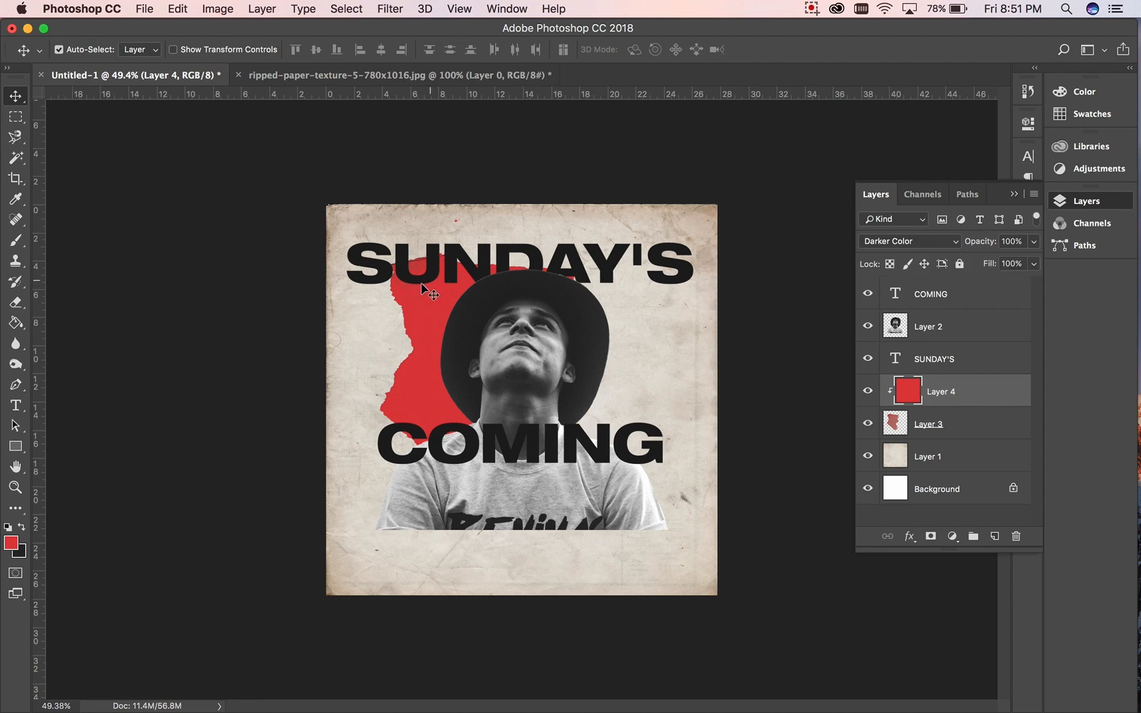
scroll(421, 291, up, 5)
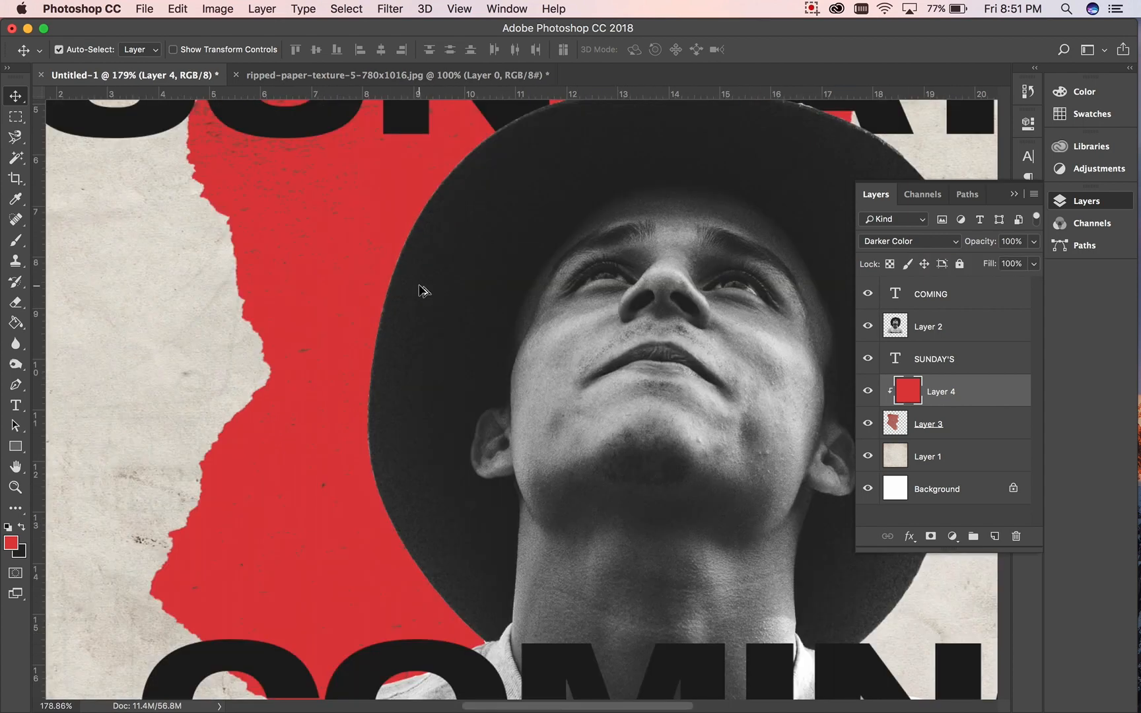
scroll(421, 291, down, 2)
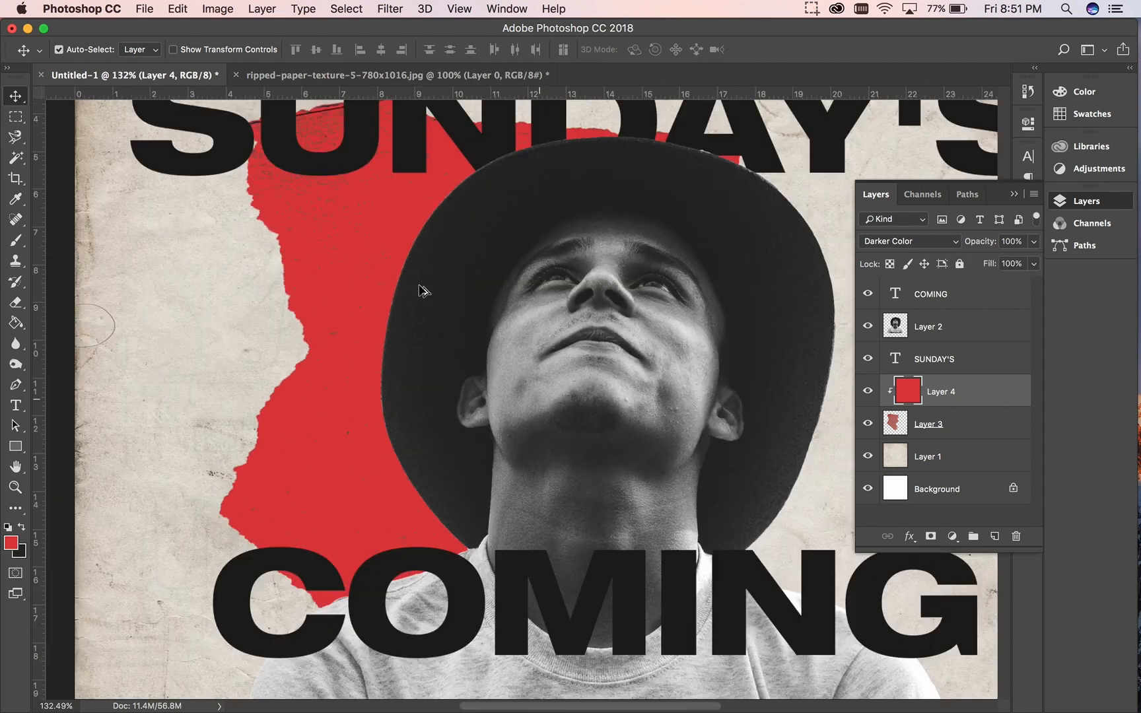
- Compare the lightening blend modes on the red layer from Lighten to Lighter Color, and settle on Overlay
click(916, 249)
click(911, 261)
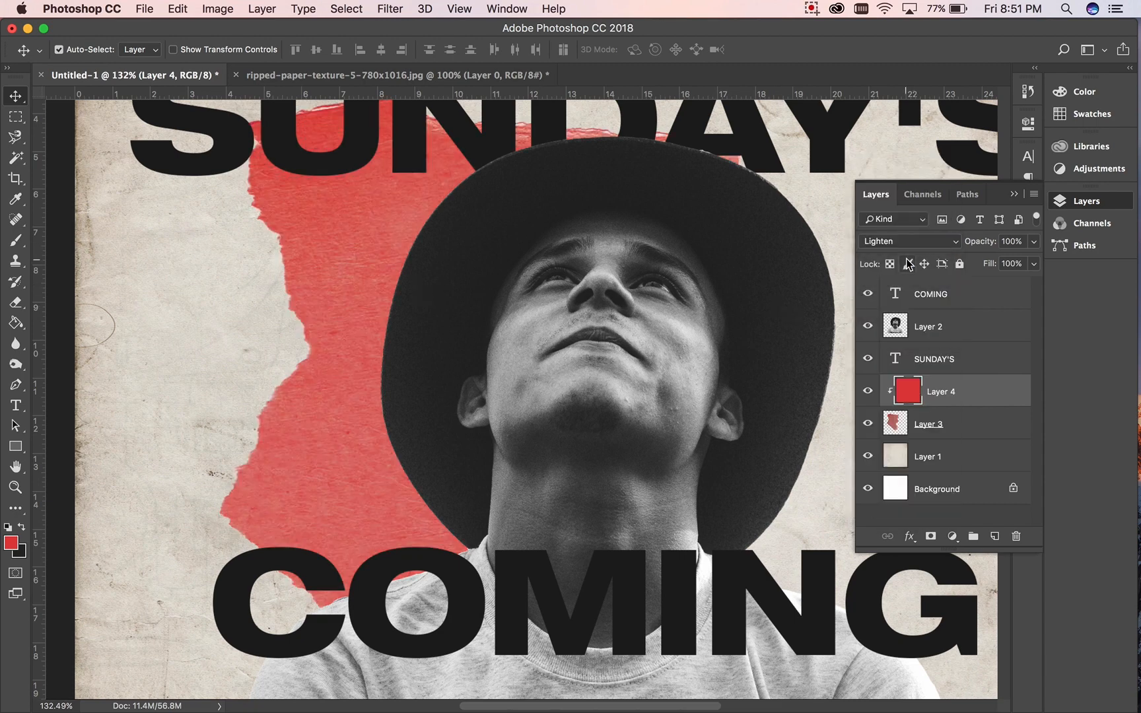
click(909, 242)
click(898, 253)
click(899, 243)
click(896, 254)
click(896, 245)
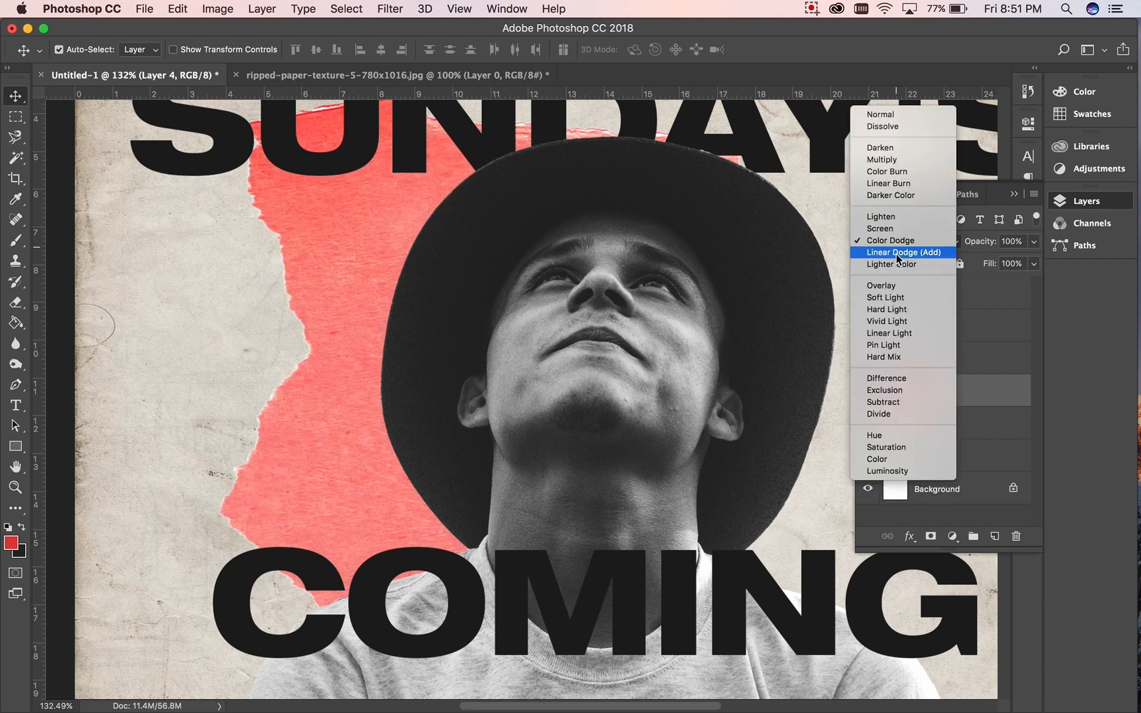
click(897, 253)
click(896, 245)
click(894, 251)
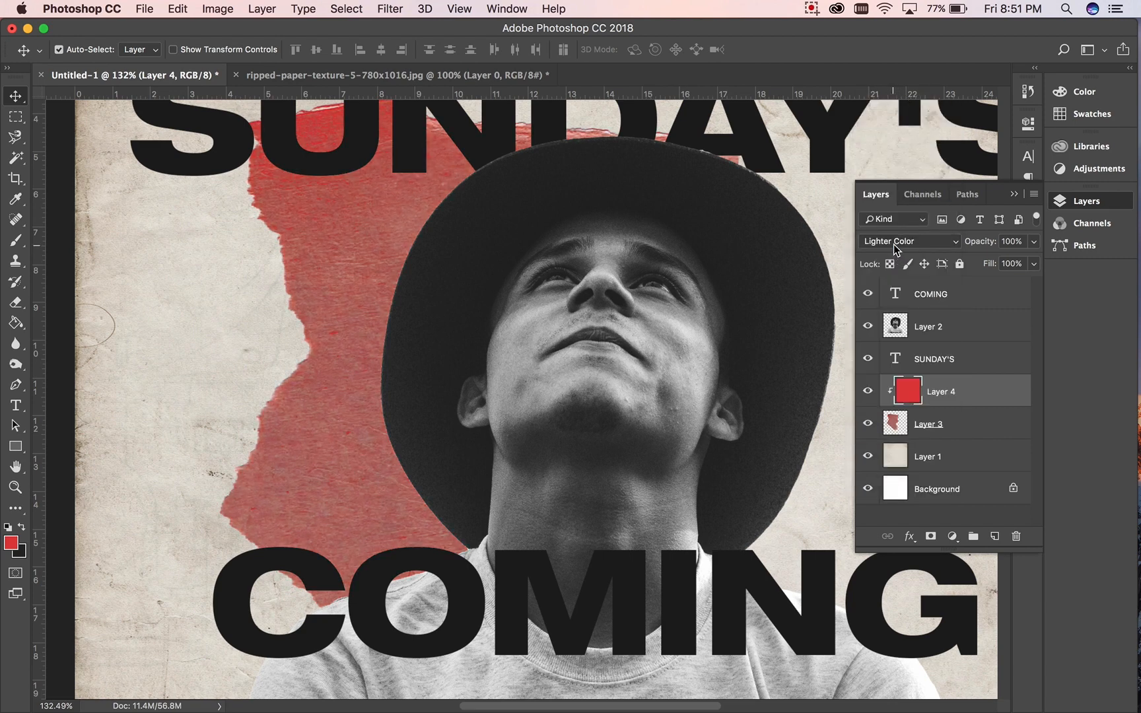
click(893, 244)
click(890, 262)
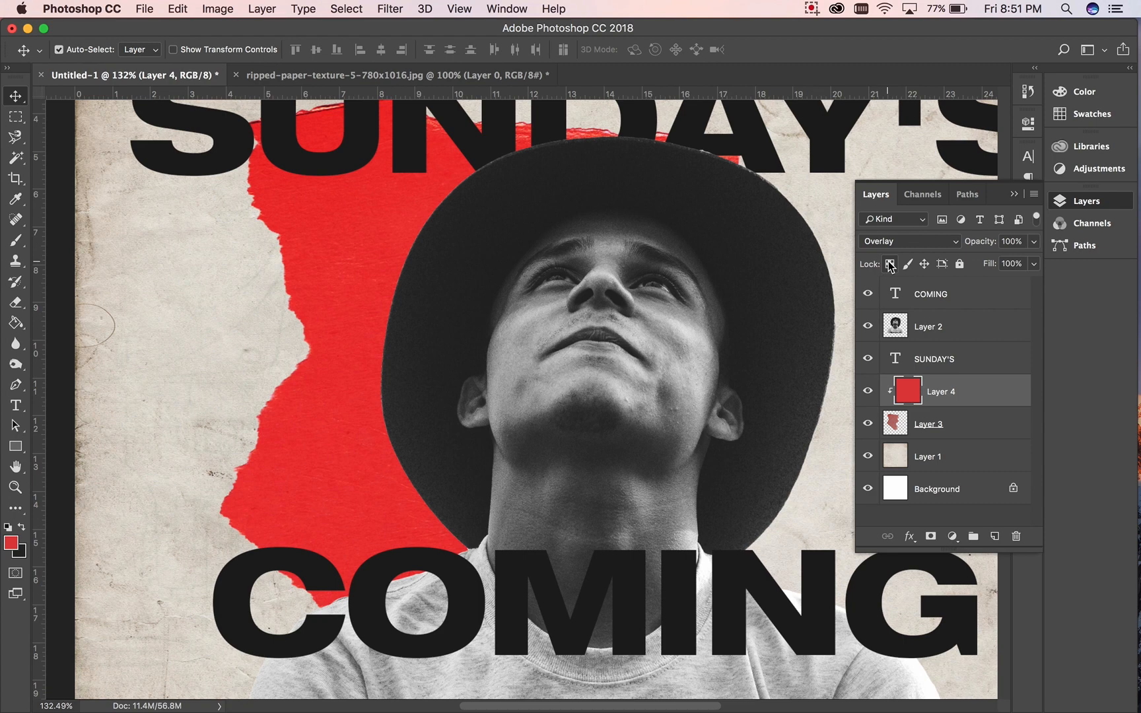
click(984, 426)
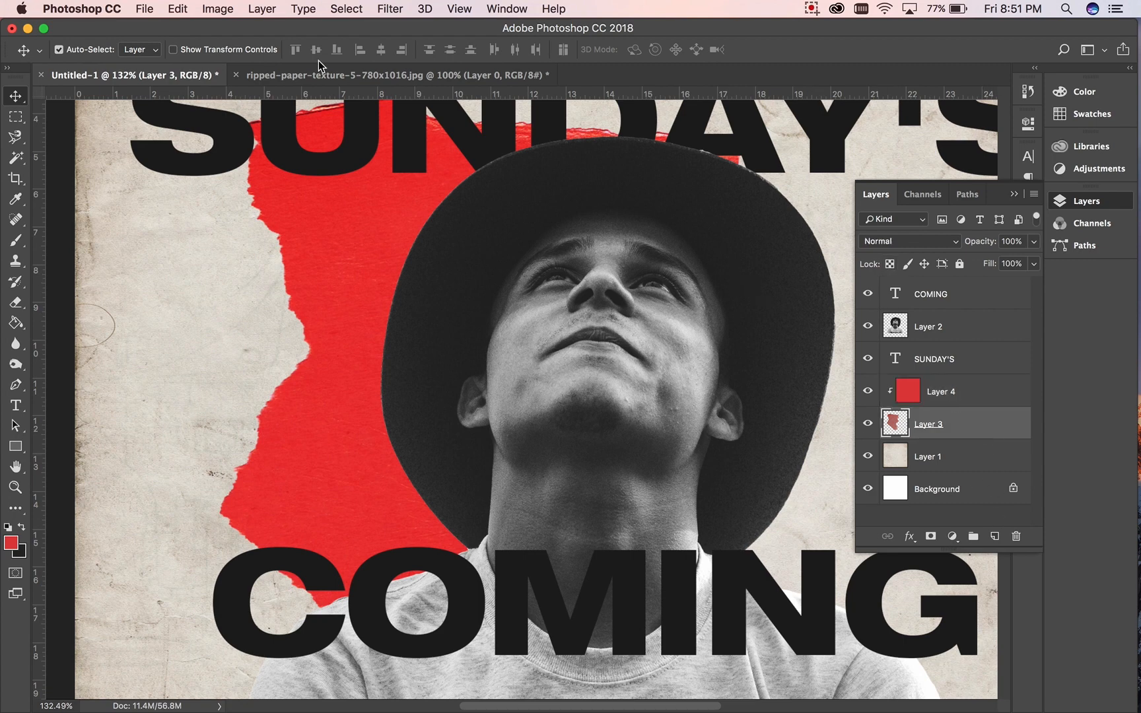
click(210, 8)
mouse_move(238, 51)
click(409, 137)
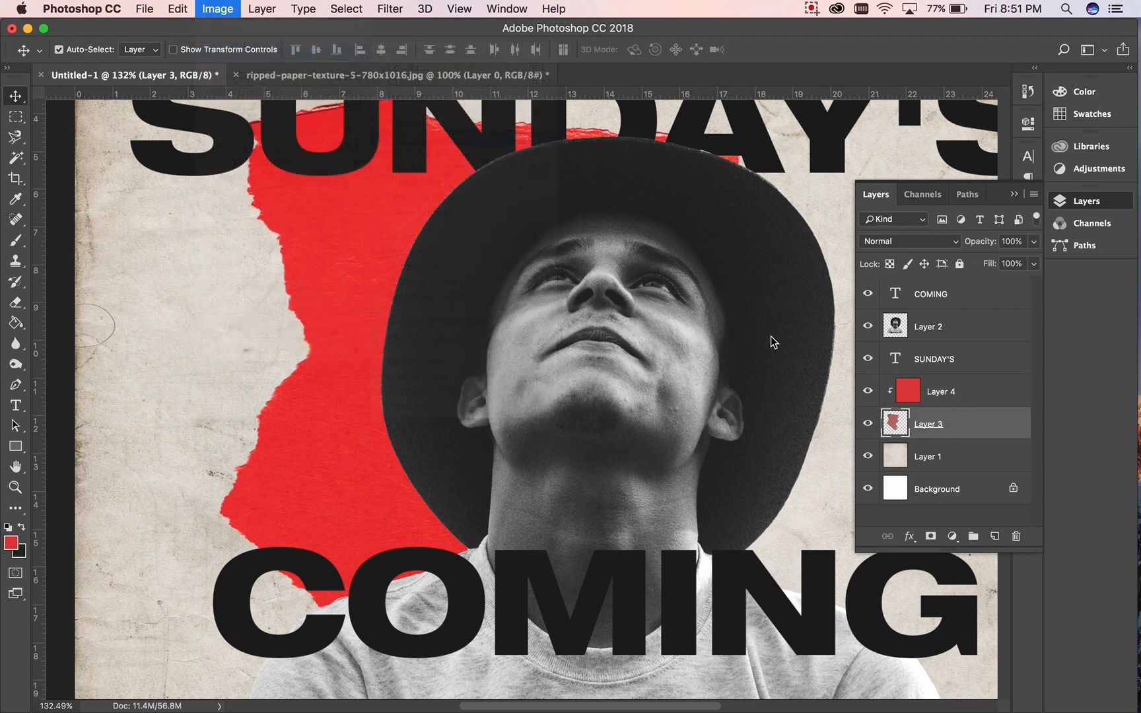
click(824, 169)
click(1002, 85)
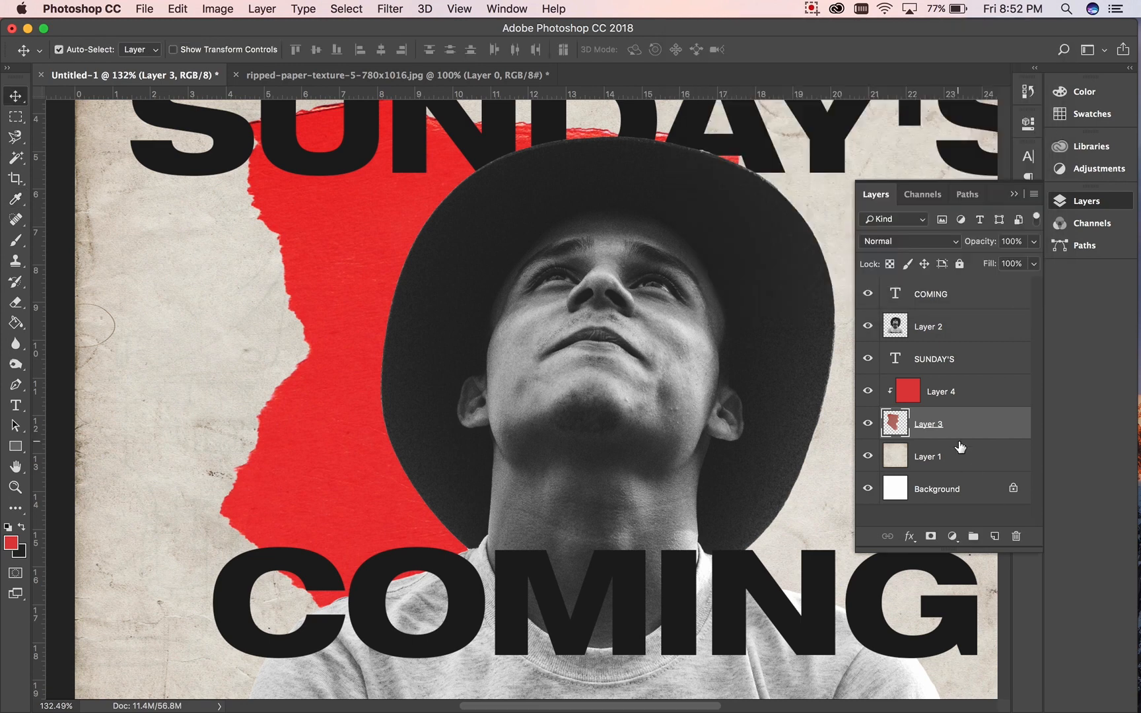
- Hide the red layer, set the torn paper's Saturation to -100 with Hue/Saturation, and show the red layer again
click(868, 392)
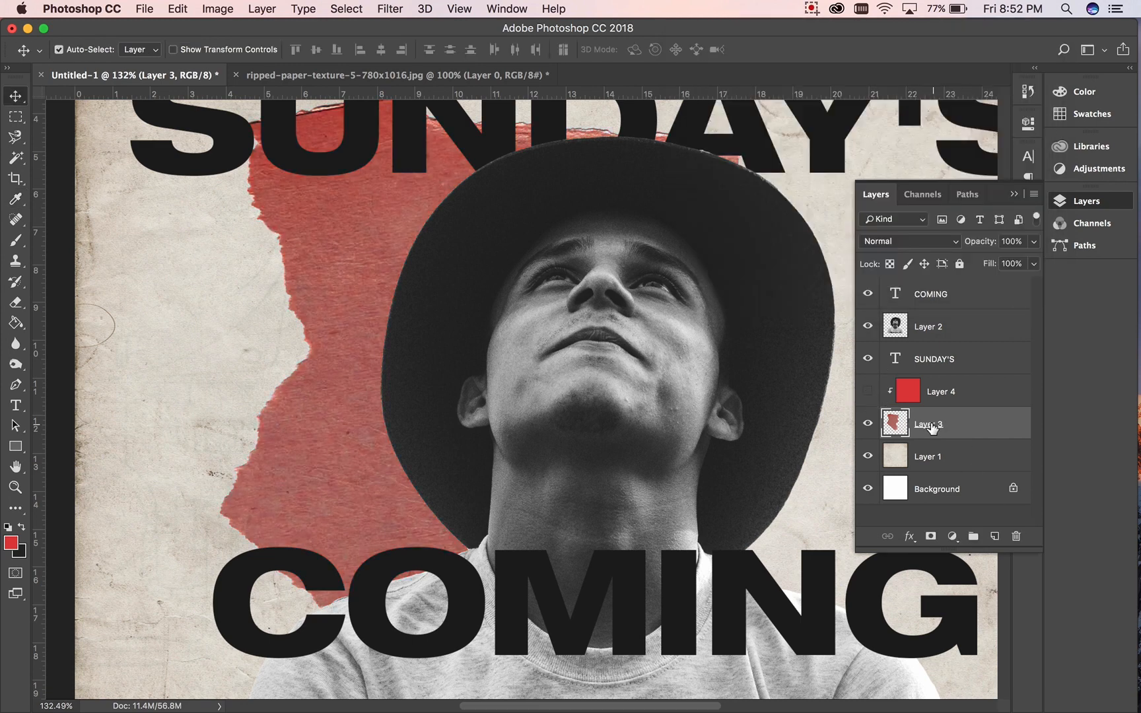
click(218, 8)
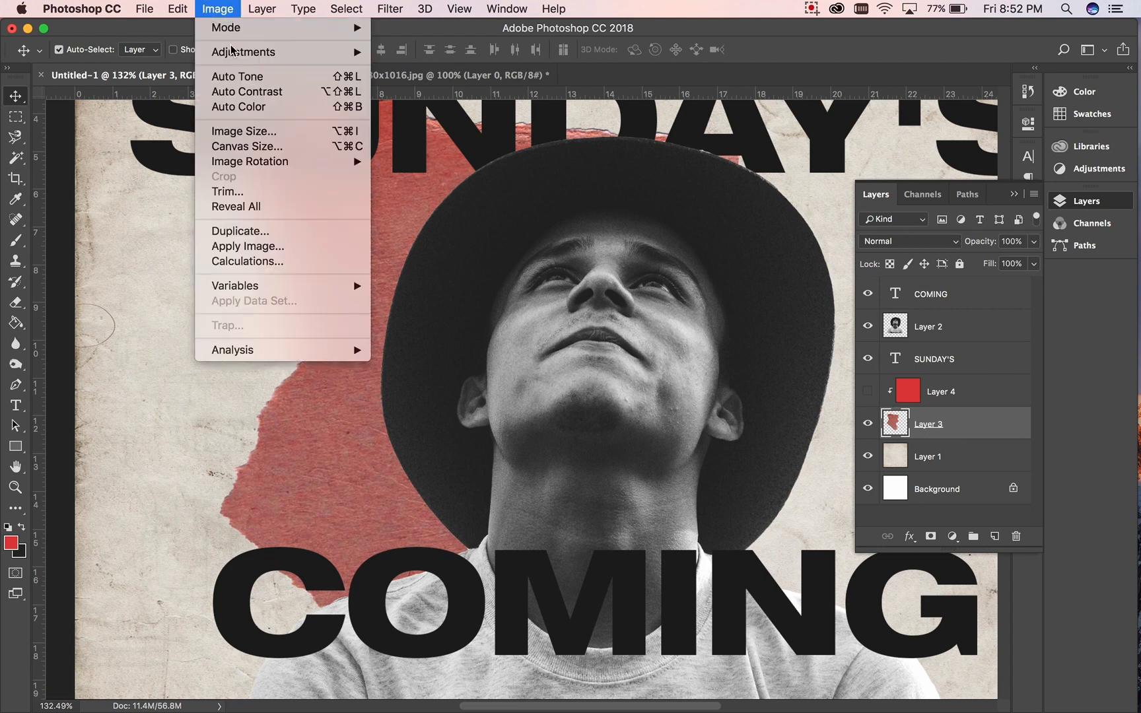
mouse_move(317, 48)
click(423, 130)
drag(830, 170, 696, 170)
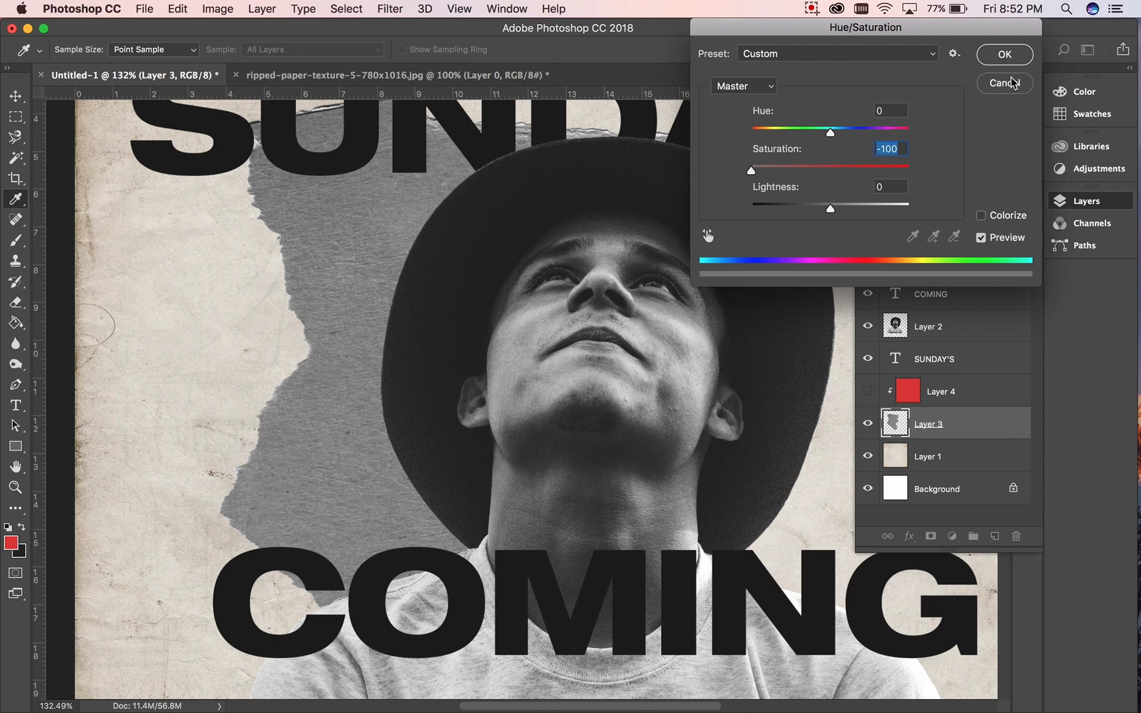
key(Return)
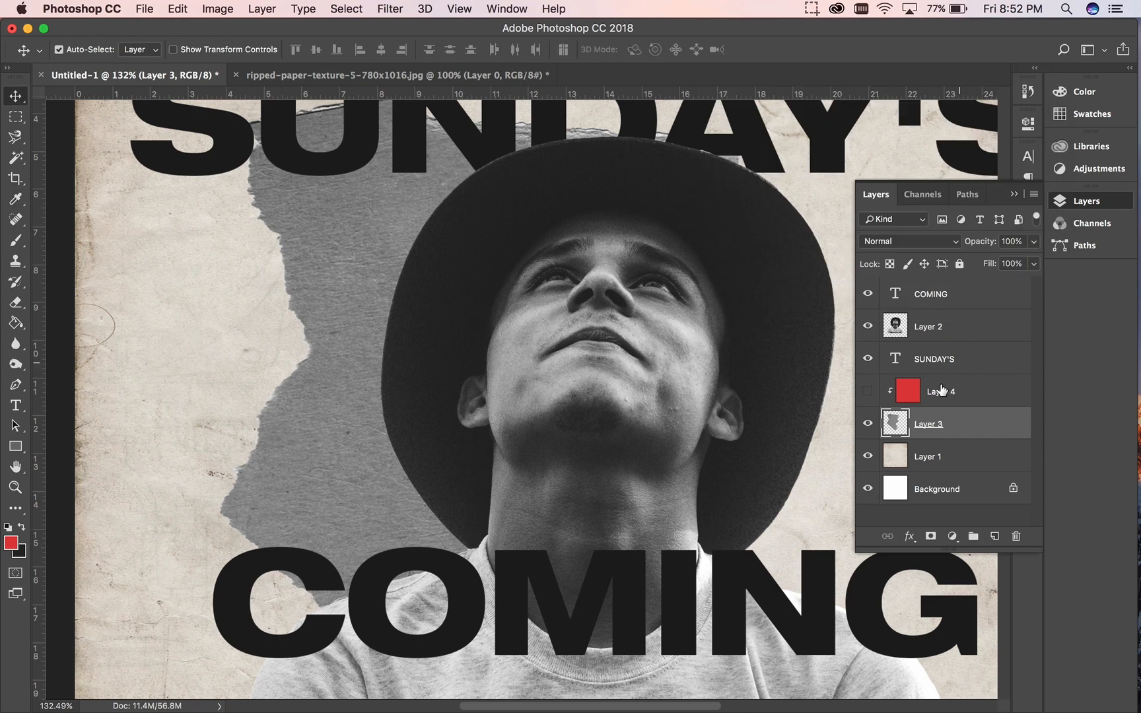
click(984, 393)
click(868, 392)
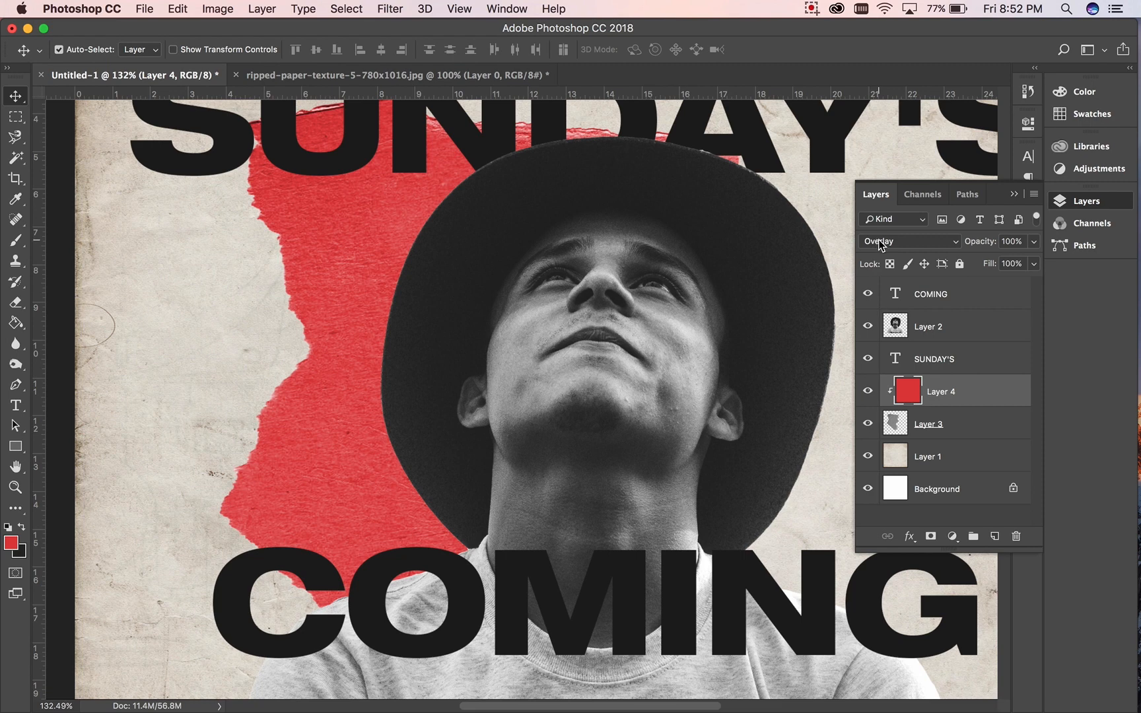
- Try the darkening blend modes, including Color Burn and Darker Color, on the red layer over the desaturated paper
click(879, 241)
click(882, 242)
click(895, 245)
click(896, 119)
click(897, 252)
click(896, 252)
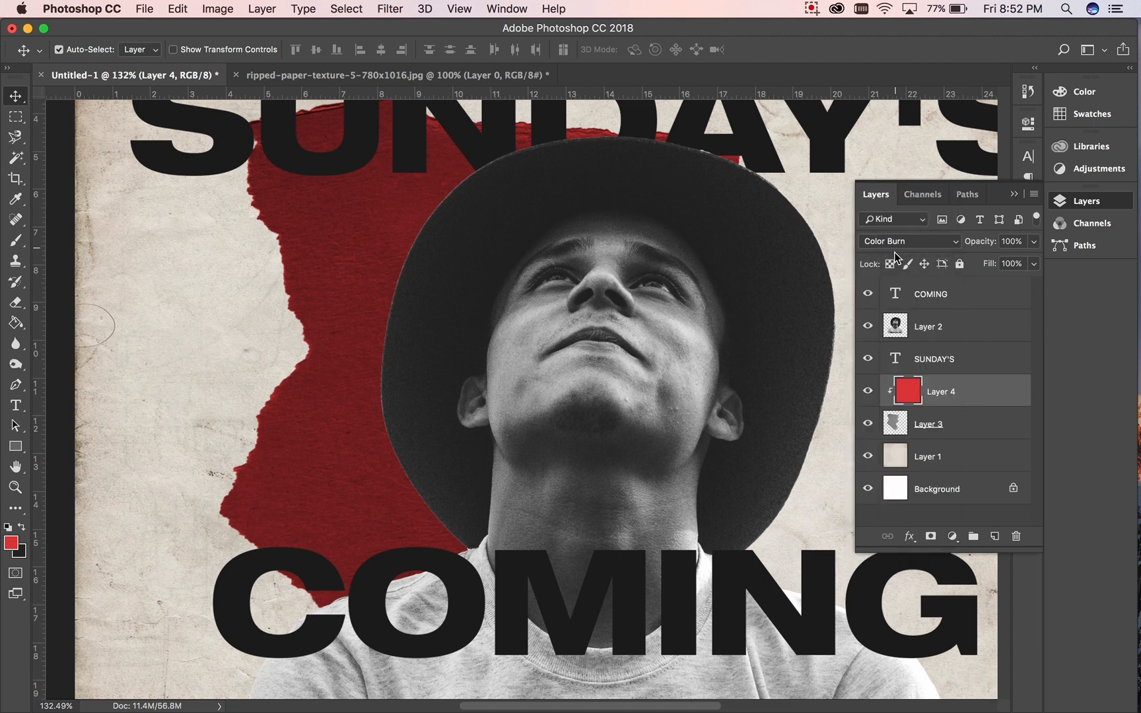
click(896, 251)
click(897, 252)
click(896, 252)
click(896, 252)
click(890, 242)
click(889, 242)
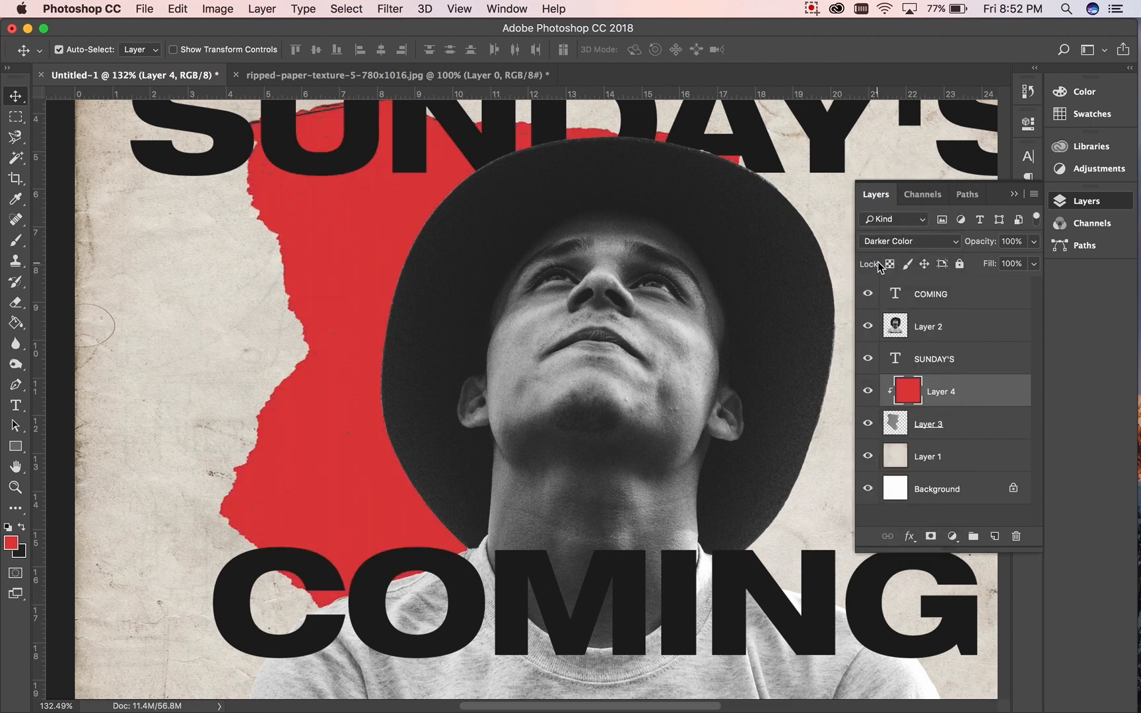
- Try the blend modes from Lighten and Screen to Lighter Color on the red layer, and return it to Overlay
click(890, 241)
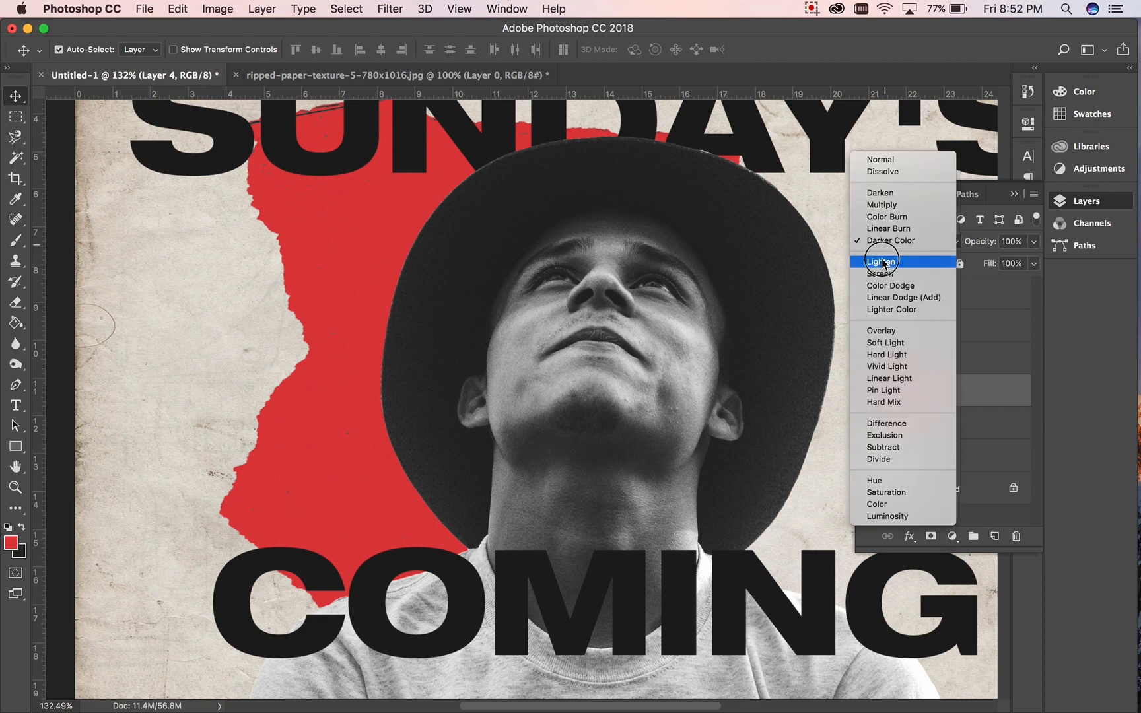
click(883, 263)
click(881, 250)
click(881, 253)
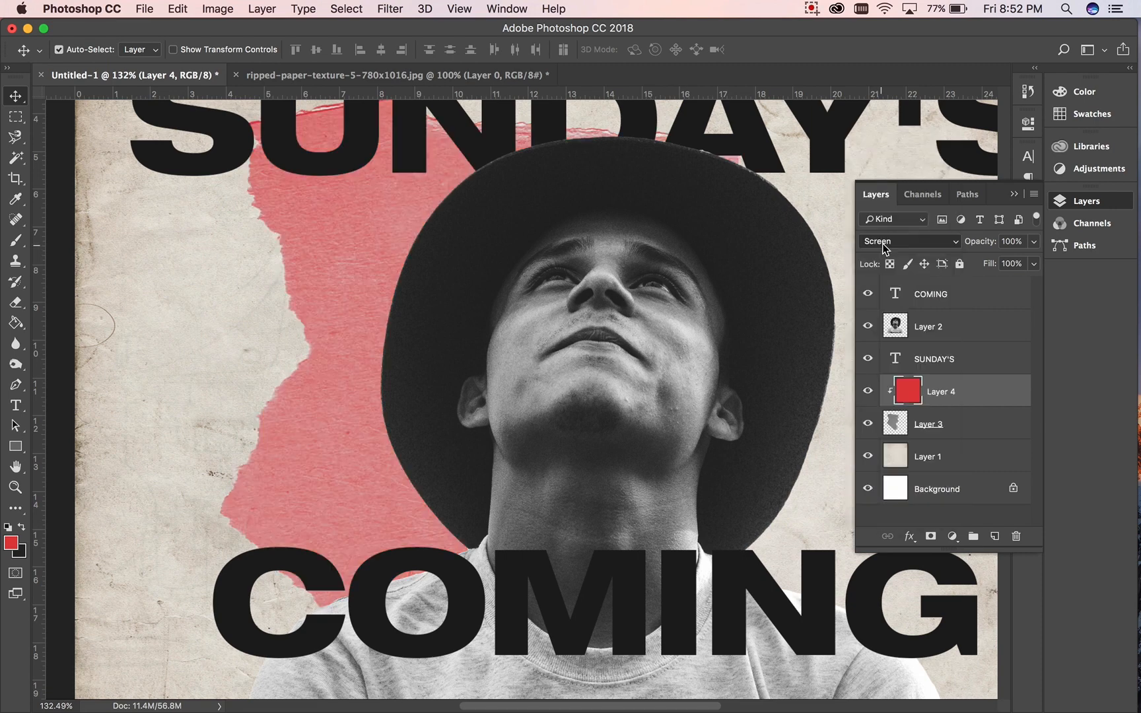
click(882, 246)
click(882, 244)
click(882, 244)
click(883, 241)
click(884, 245)
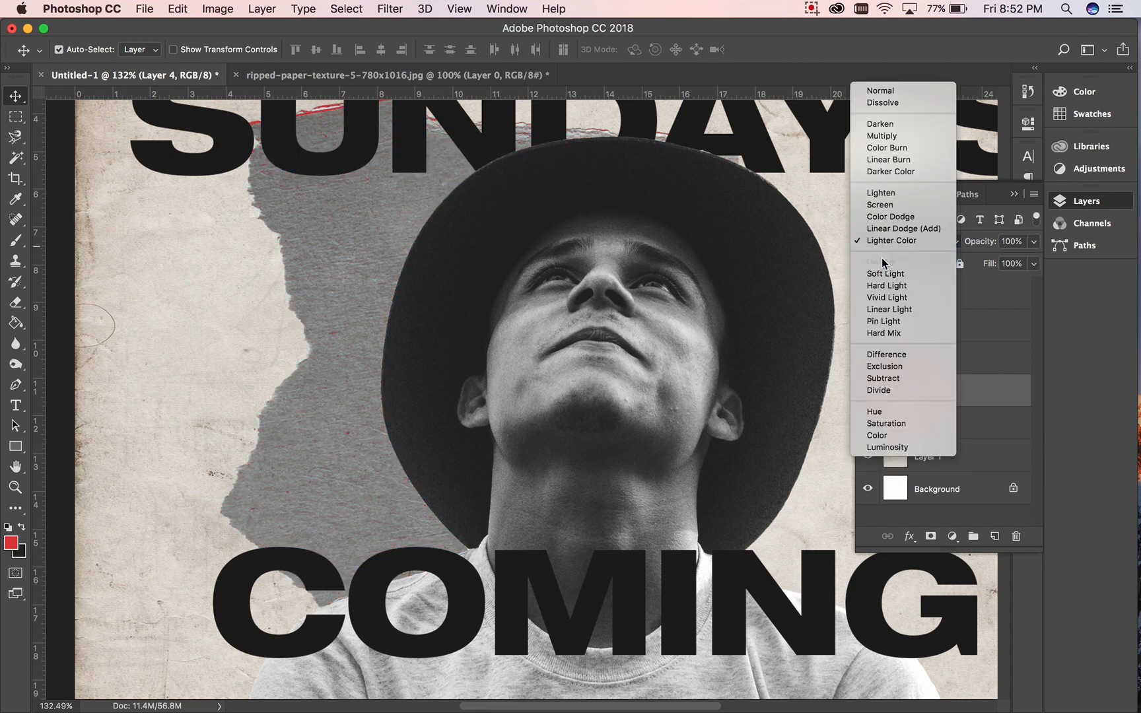
click(885, 262)
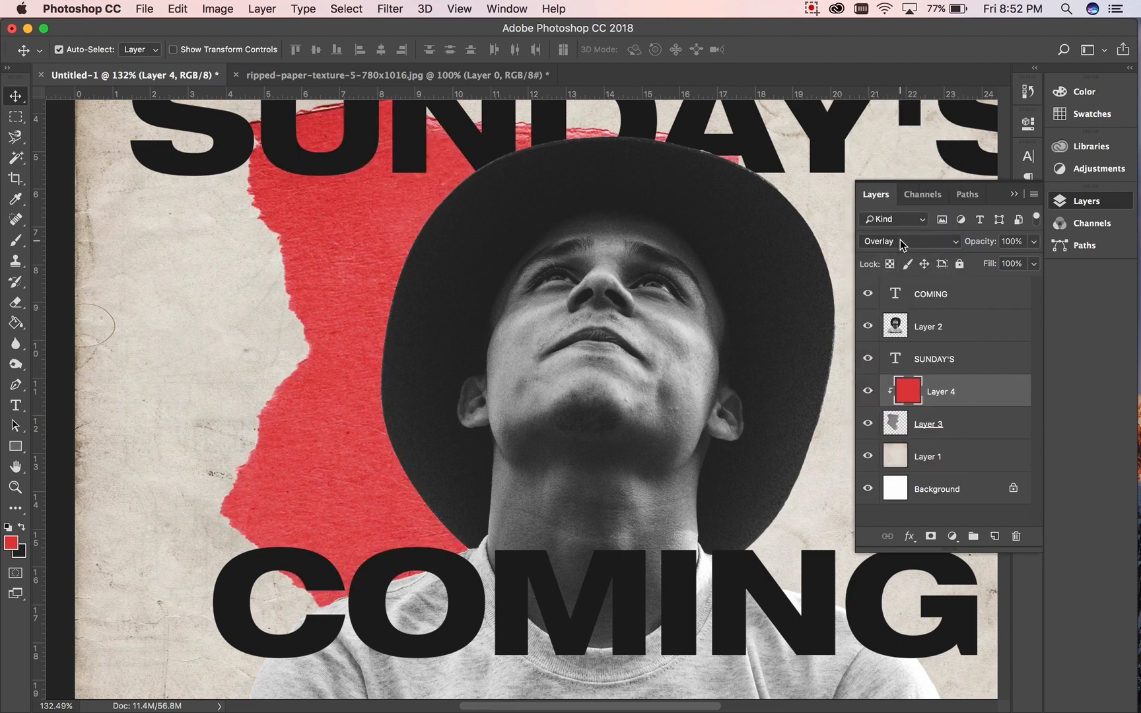
click(903, 246)
click(898, 250)
click(897, 250)
click(894, 227)
- Darken the grey torn-paper layer with Levels, setting the midtone input level to 0.79
click(942, 426)
click(211, 15)
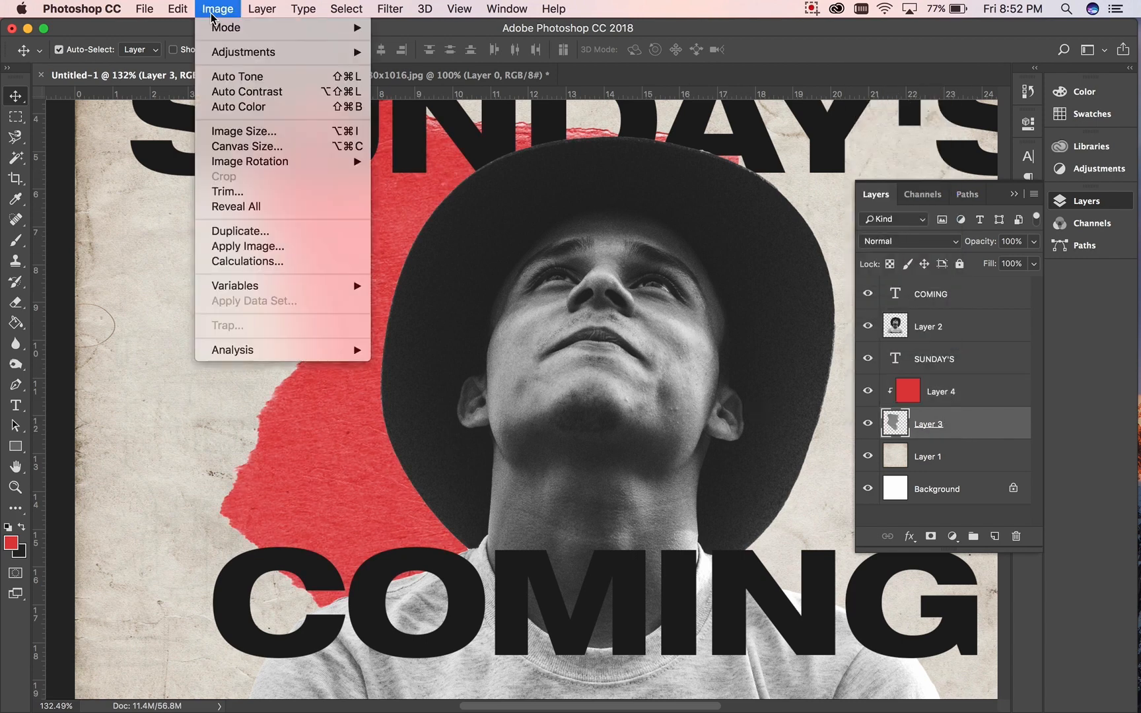
mouse_move(315, 55)
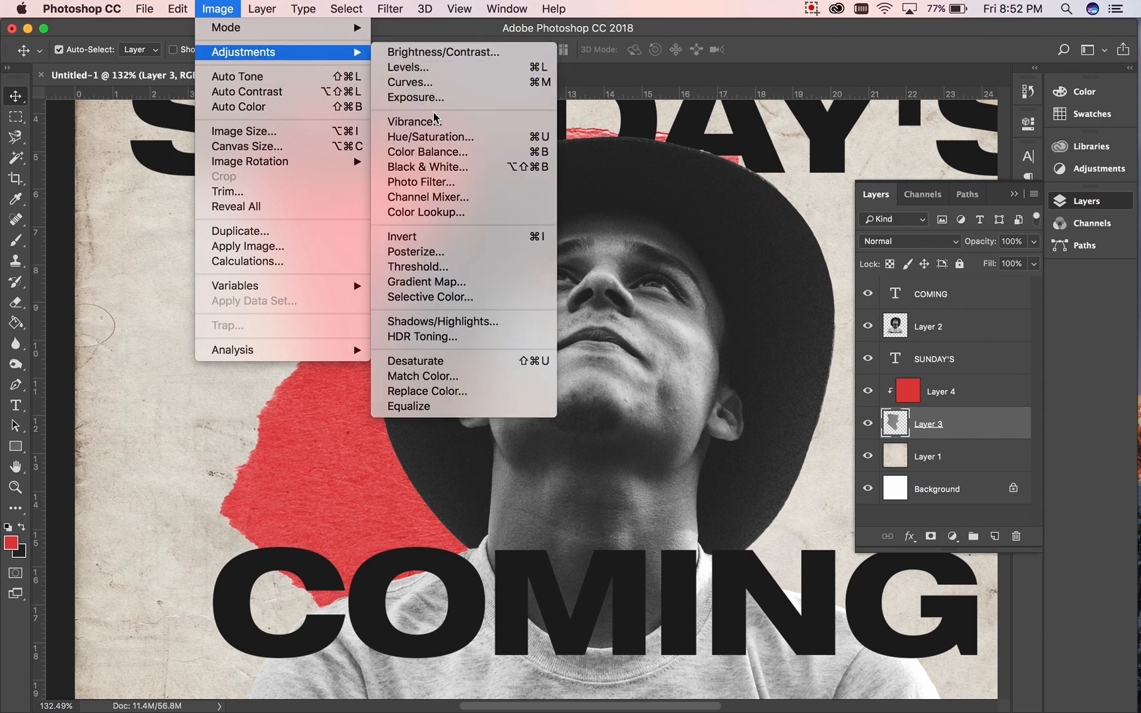
click(456, 68)
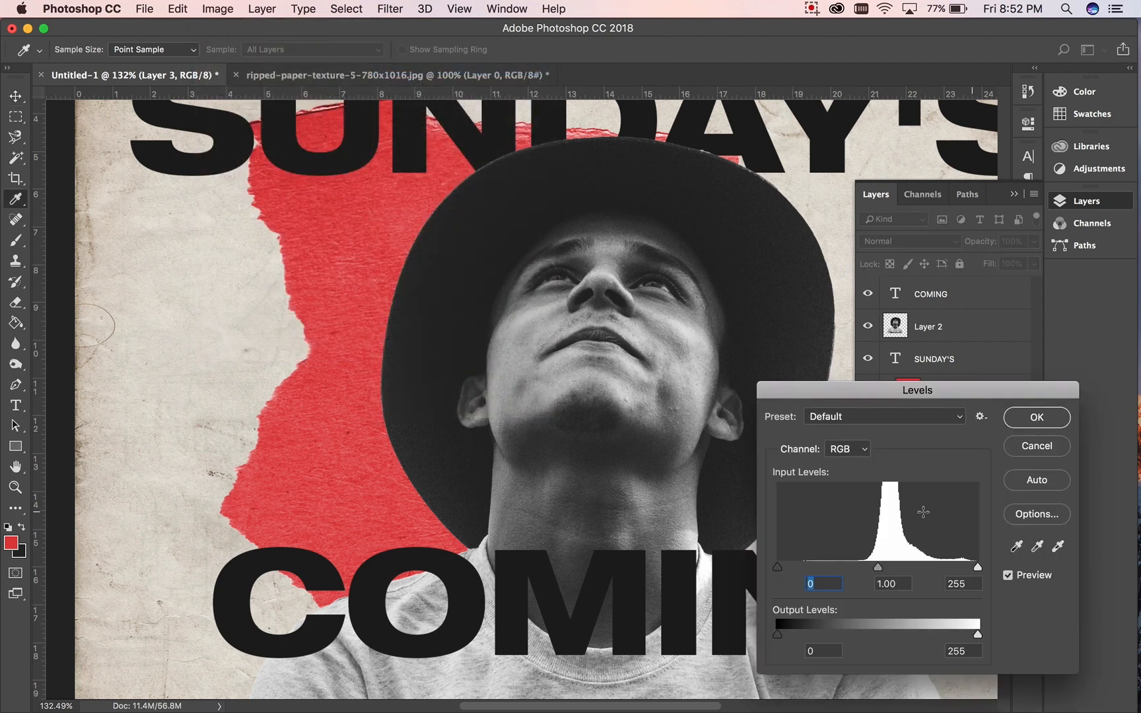
mouse_move(878, 568)
mouse_down()
mouse_move(922, 565)
mouse_move(895, 564)
mouse_up()
drag(977, 567, 1001, 569)
mouse_move(780, 572)
mouse_down()
mouse_move(823, 554)
mouse_move(772, 555)
mouse_up()
mouse_move(772, 638)
mouse_down()
mouse_move(811, 637)
mouse_move(785, 638)
mouse_up()
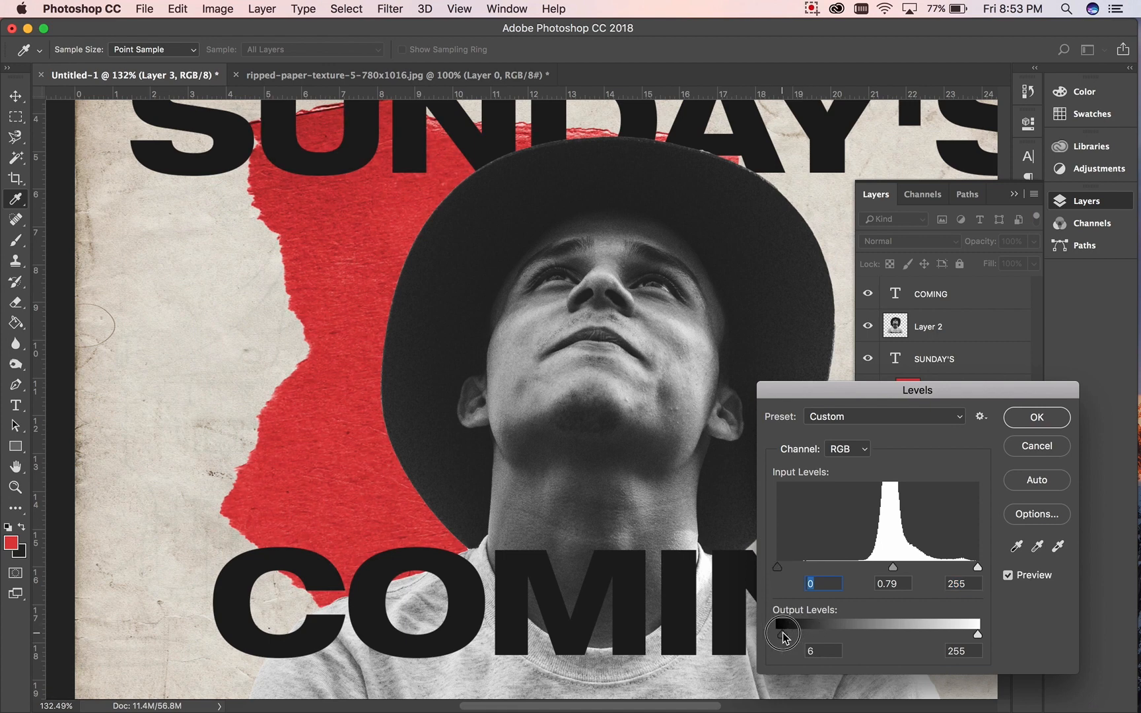
mouse_move(778, 566)
mouse_down()
mouse_move(810, 562)
mouse_move(775, 562)
mouse_up()
click(1037, 426)
- Raise the Vibrance of the red layer above the torn paper to +4
scroll(584, 374, down, 5)
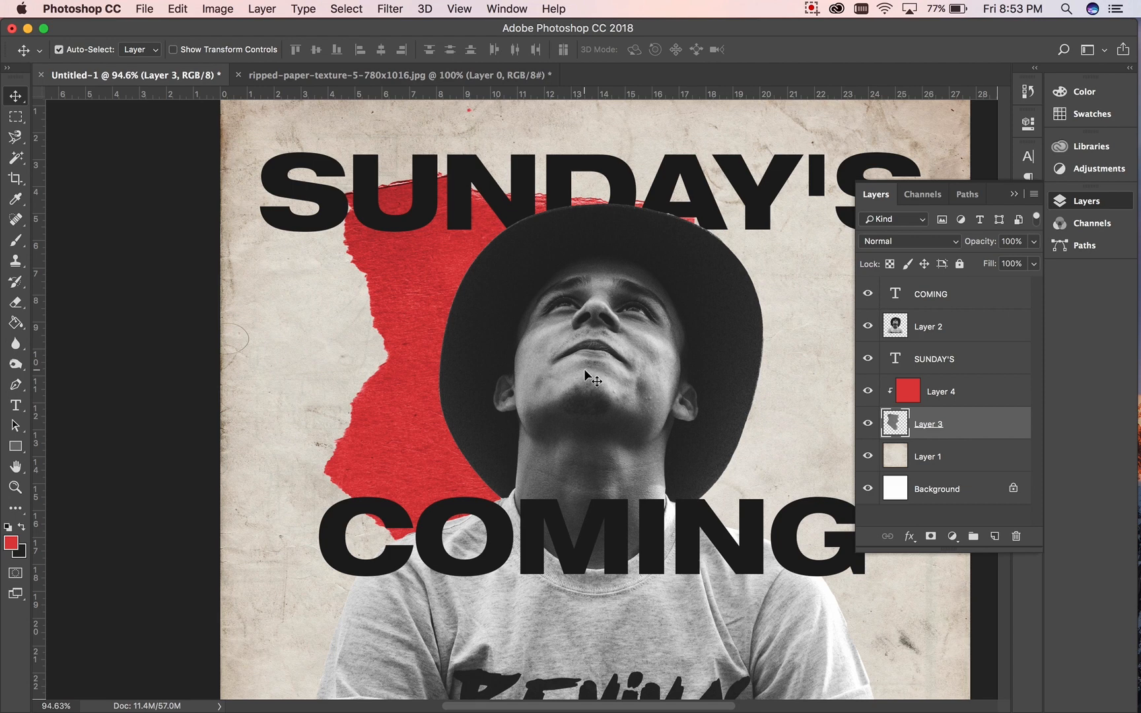
scroll(563, 325, up, 2)
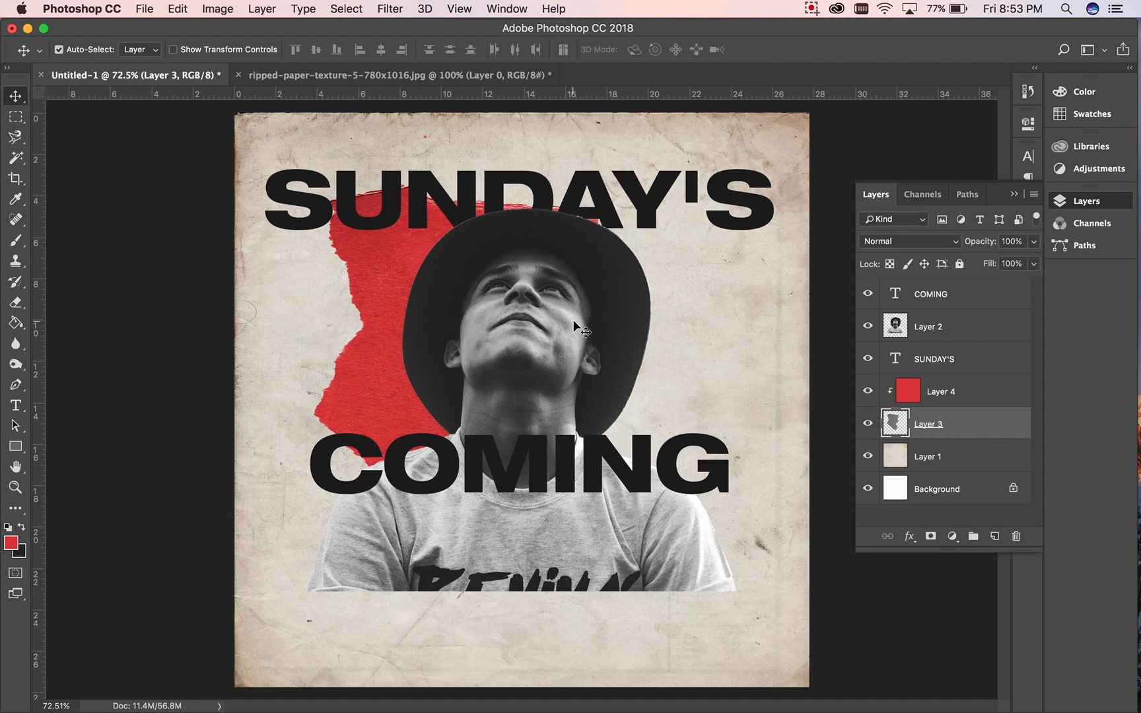
click(216, 12)
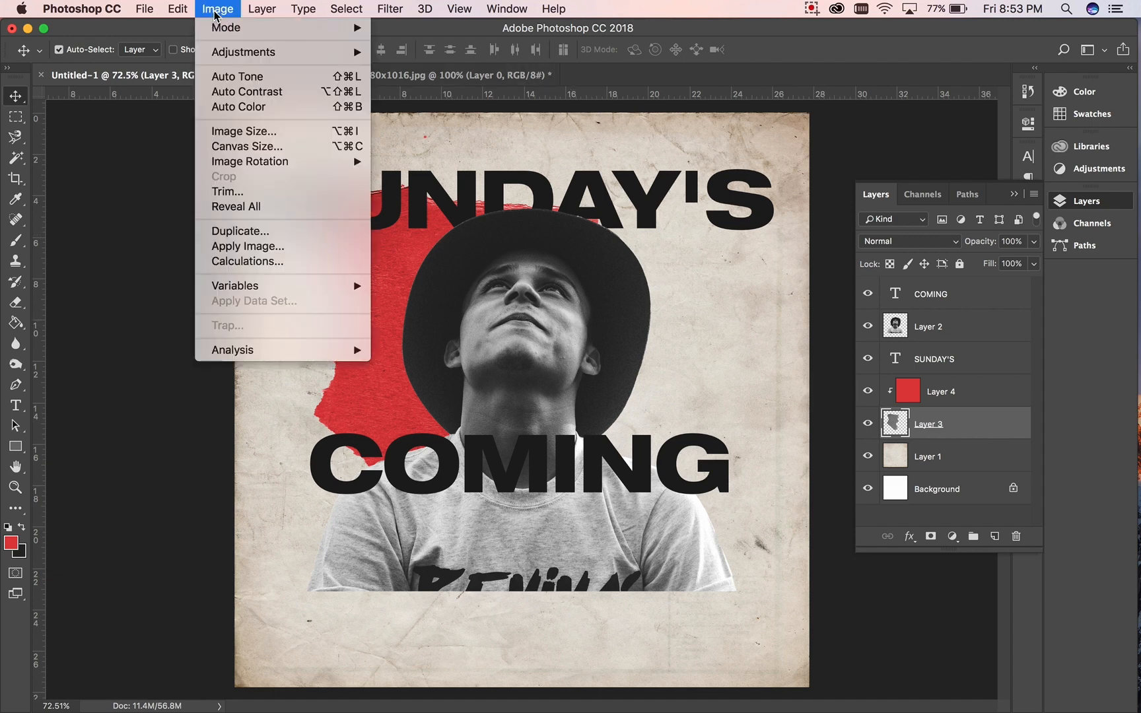
click(971, 395)
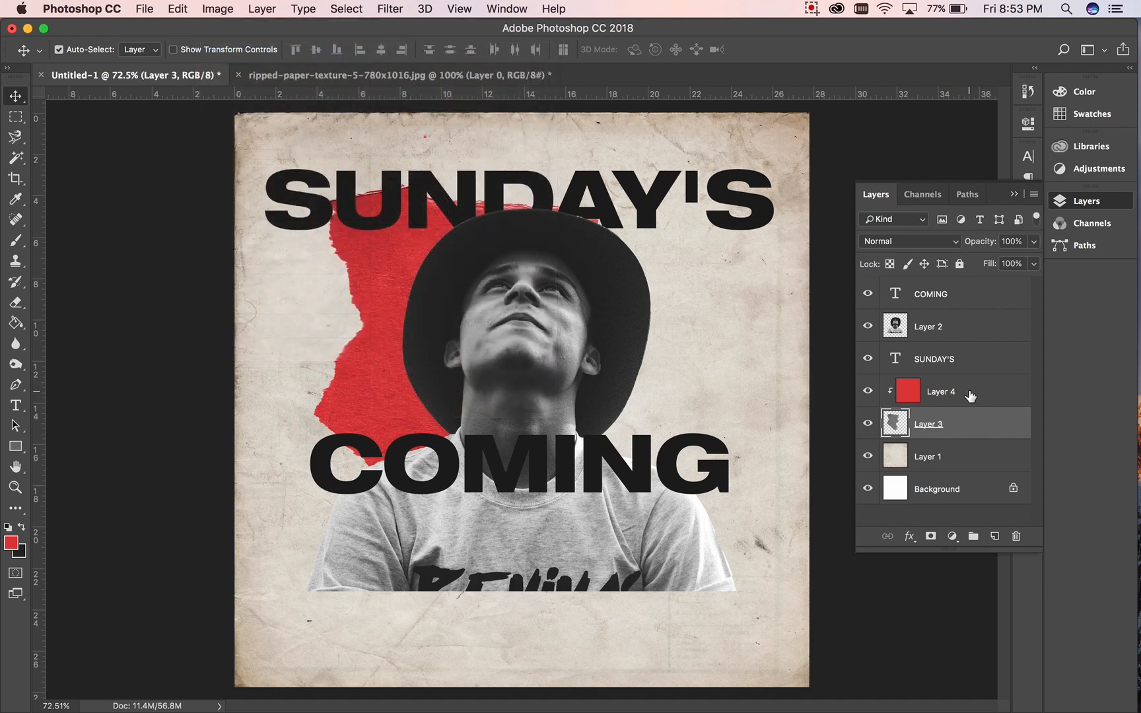
click(971, 393)
click(215, 9)
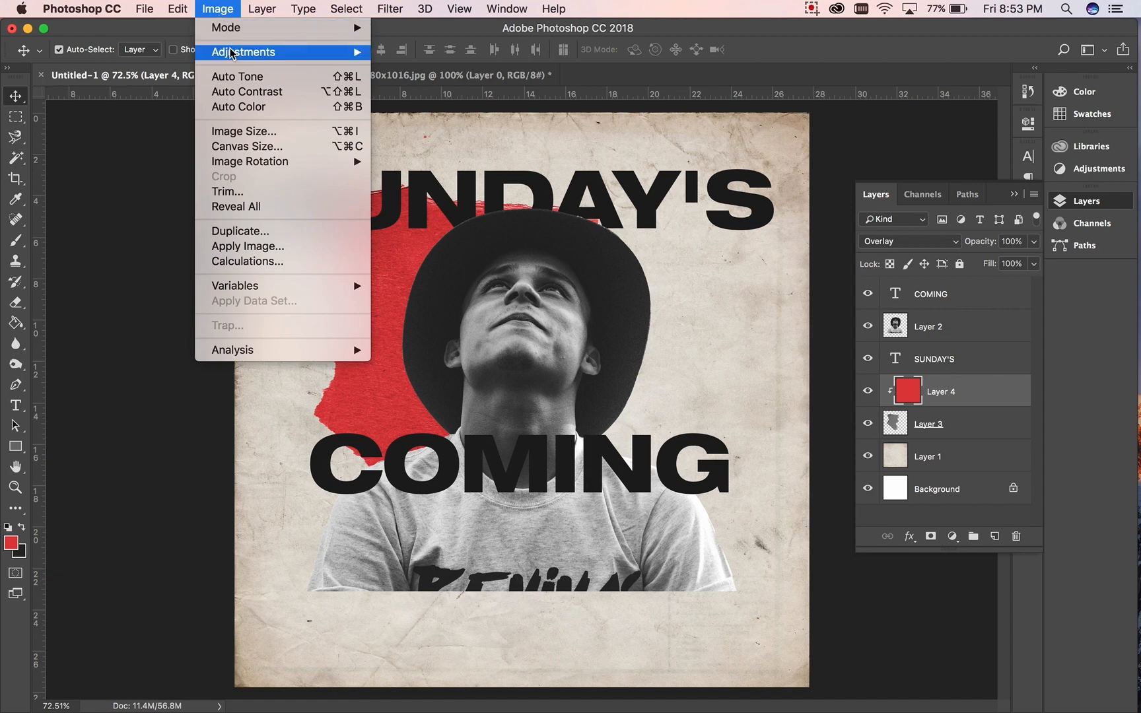
mouse_move(230, 52)
click(421, 120)
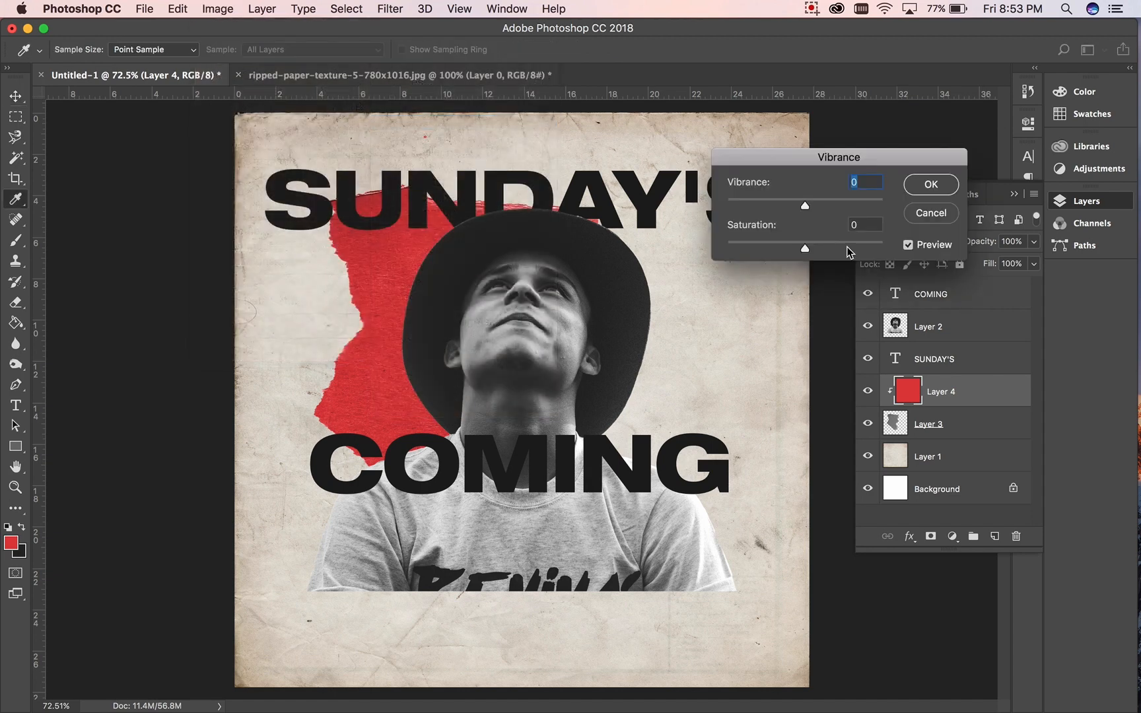
drag(805, 207, 805, 233)
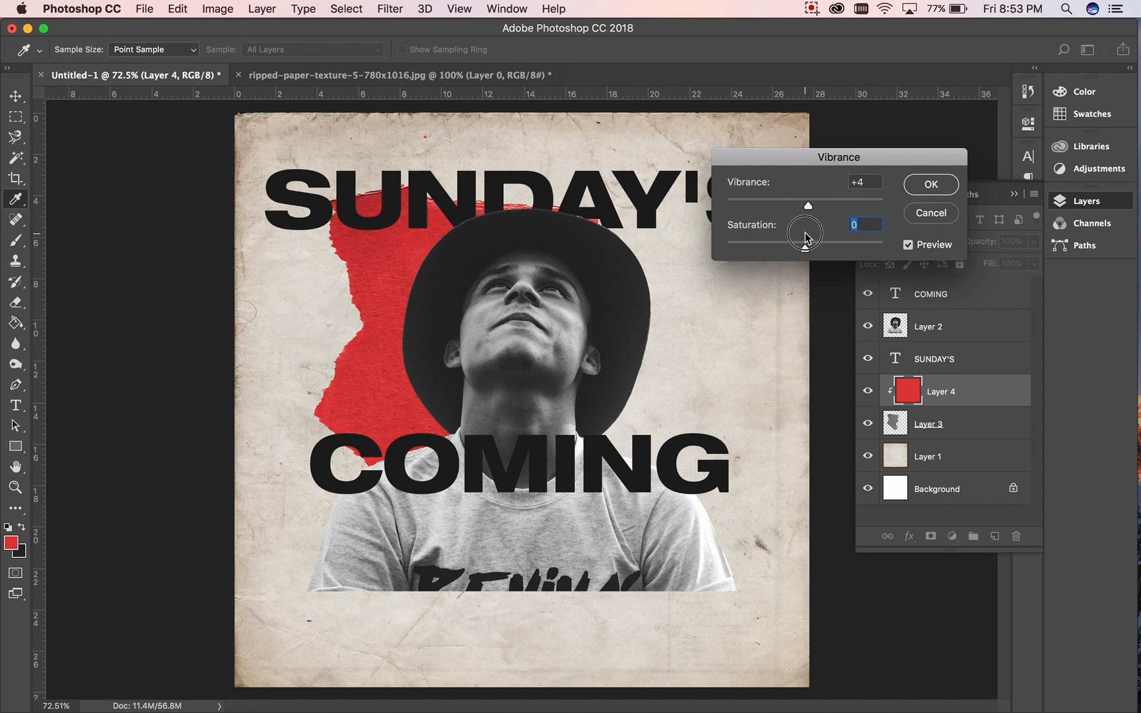
click(935, 183)
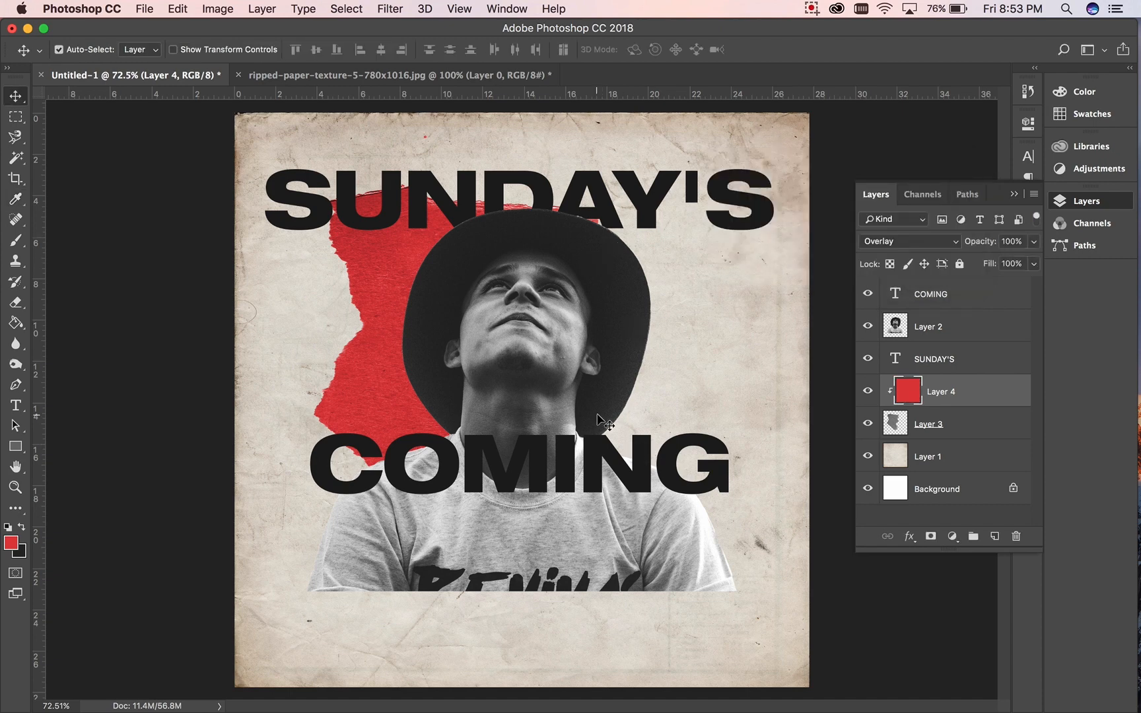
- Transform the red layer and torn paper together, moving them lower behind the man and rotating them -18.88 degrees
key(ctrl+t)
key(Return)
shift+click(949, 416)
key(ctrl+t)
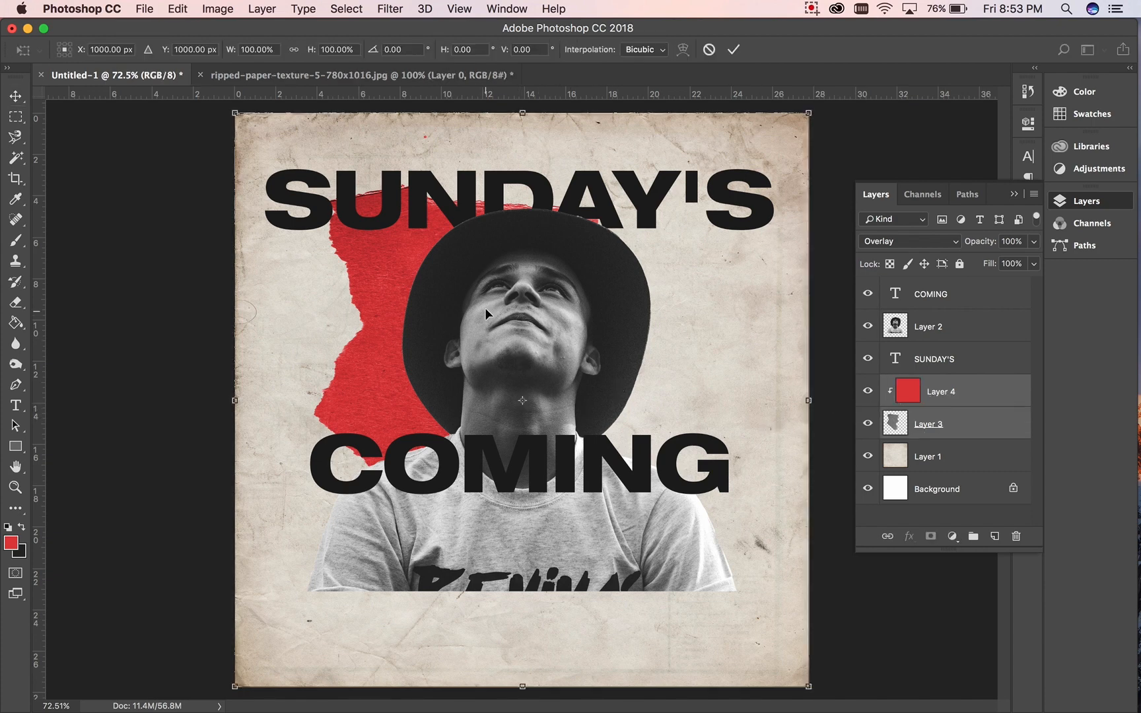
drag(392, 308, 393, 365)
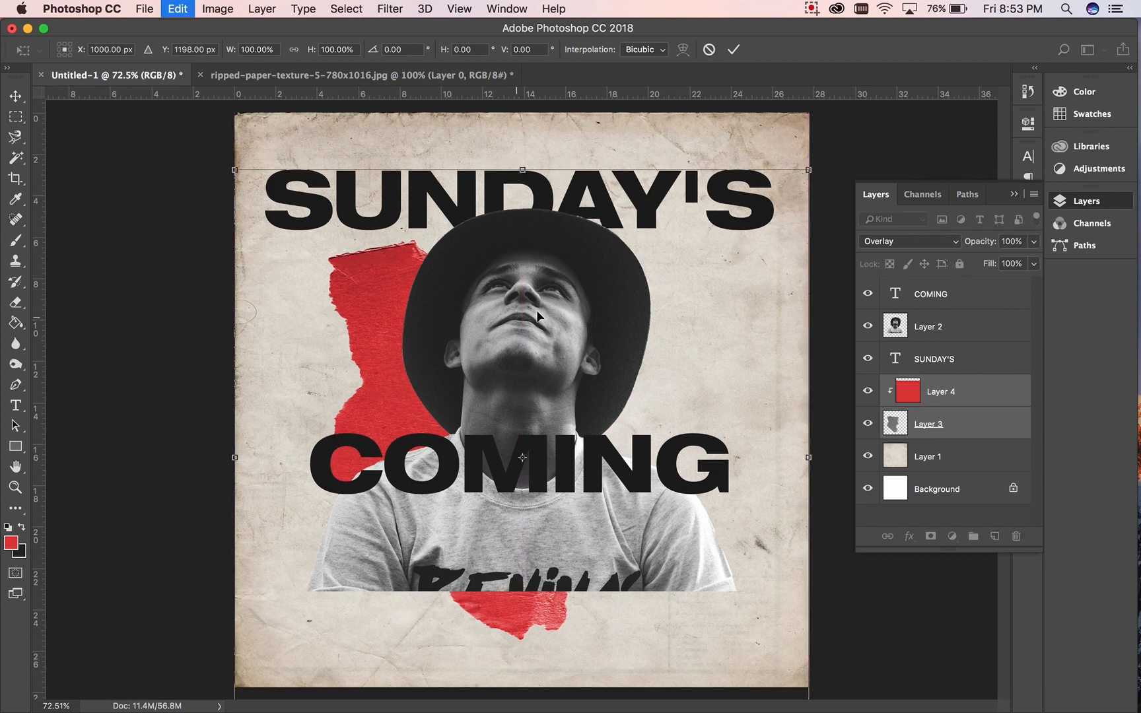
drag(835, 169, 699, 150)
drag(685, 266, 649, 274)
- Stretch the rotated red paper downward past the man's shirt, and shift both of its layers slightly up
key(super+0)
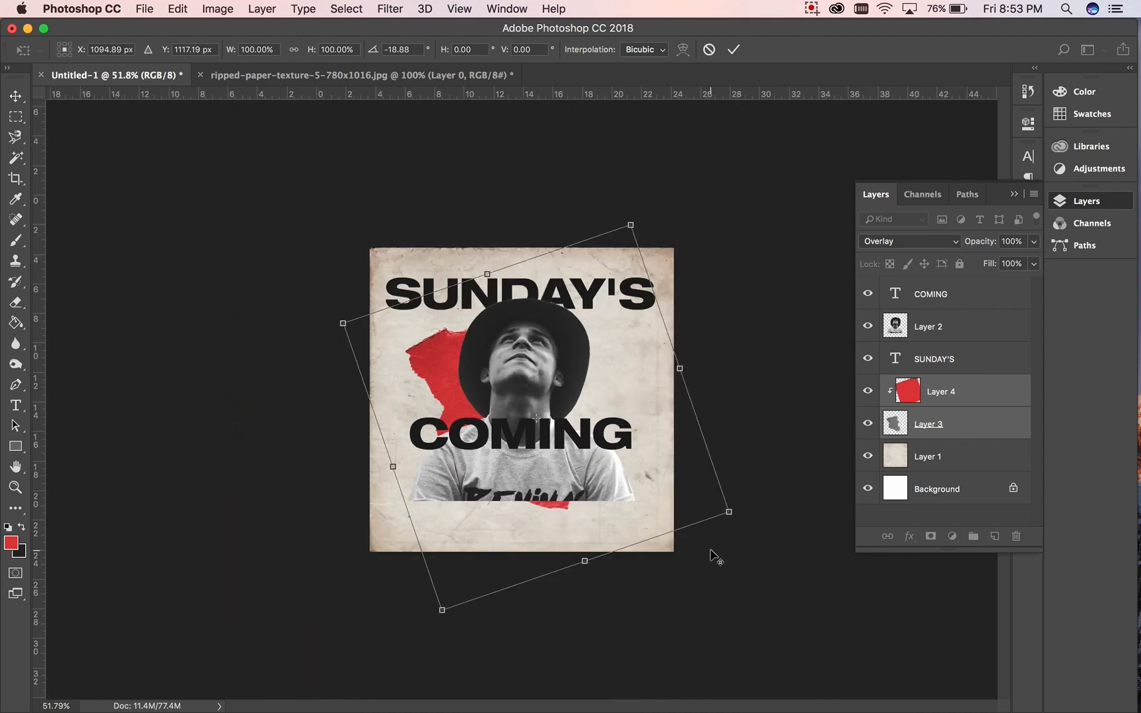
drag(582, 572, 617, 608)
key(Return)
key(super+t)
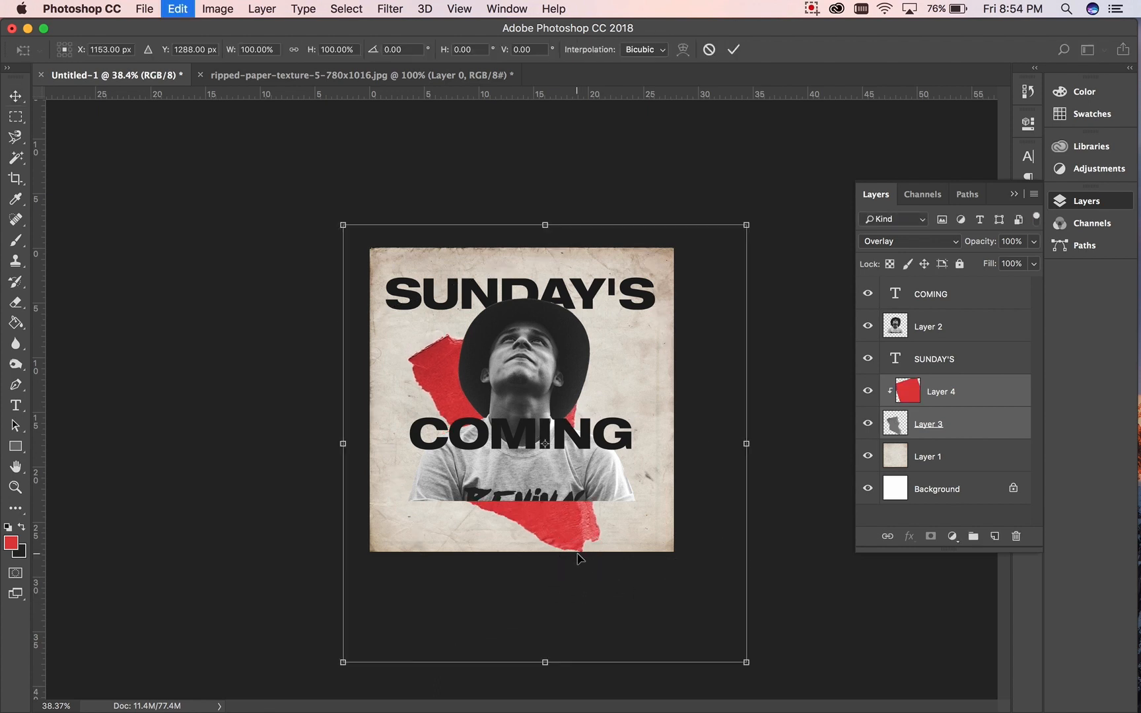
drag(567, 548, 571, 530)
key(Return)
scroll(543, 420, up, 3)
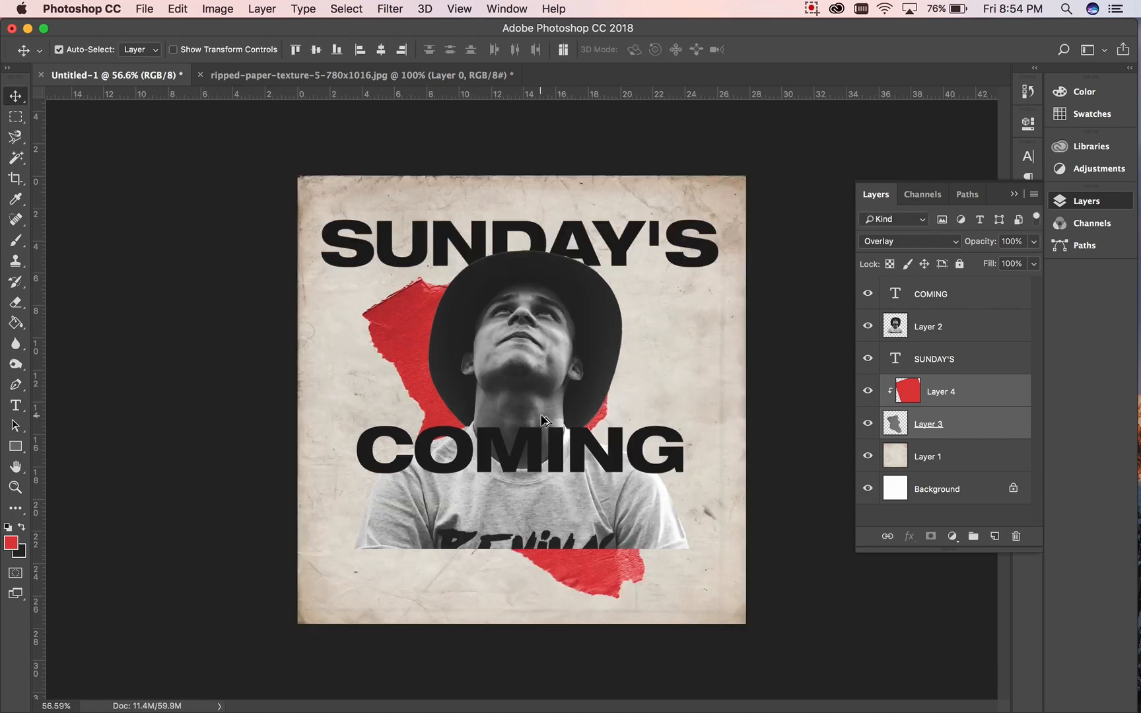
scroll(543, 420, up, 3)
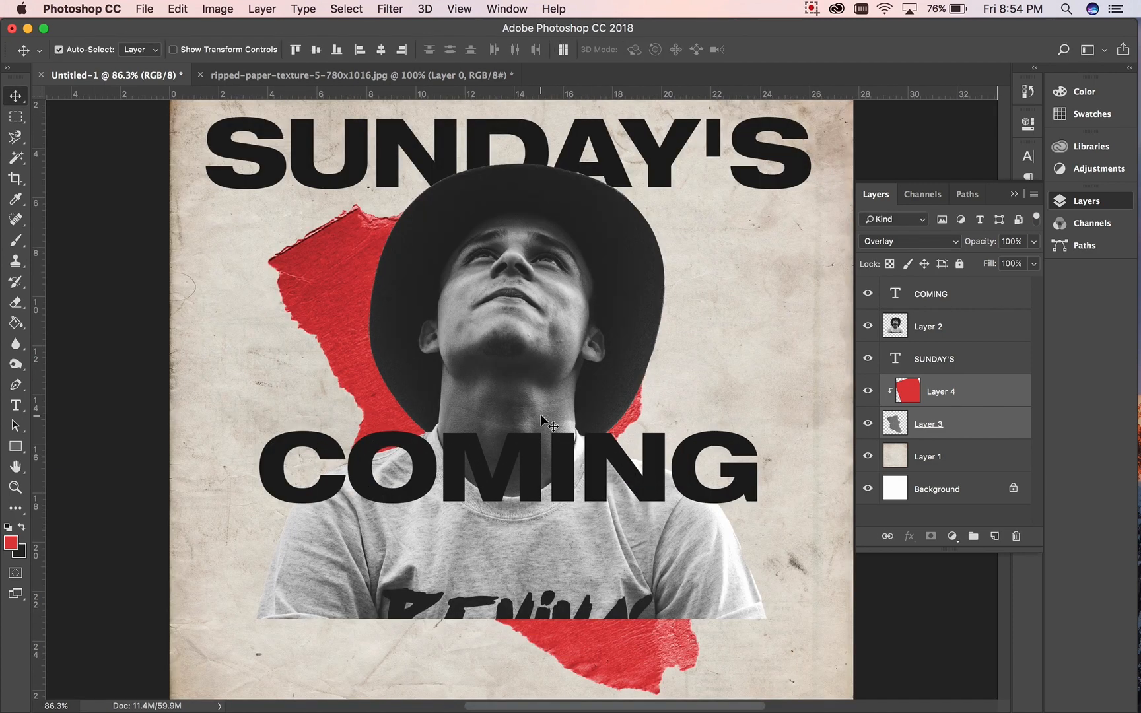
scroll(543, 421, down, 2)
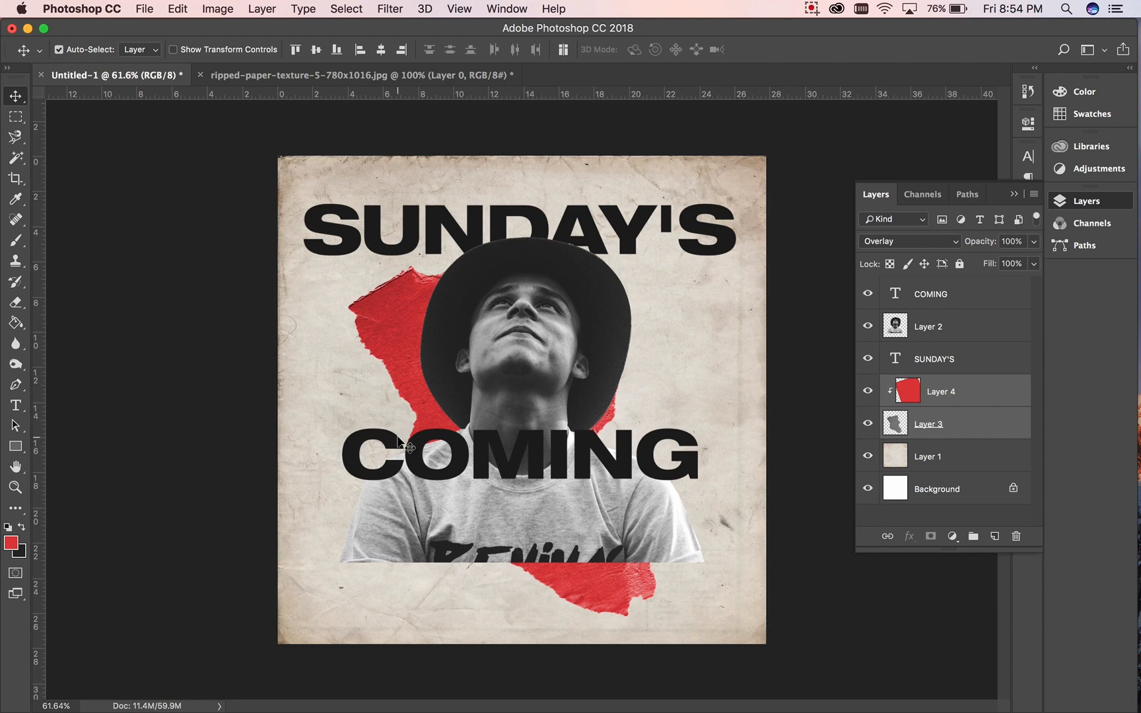
- Close the ripped-paper-texture-5-780x1016.jpg document without saving its changes
click(193, 76)
click(200, 75)
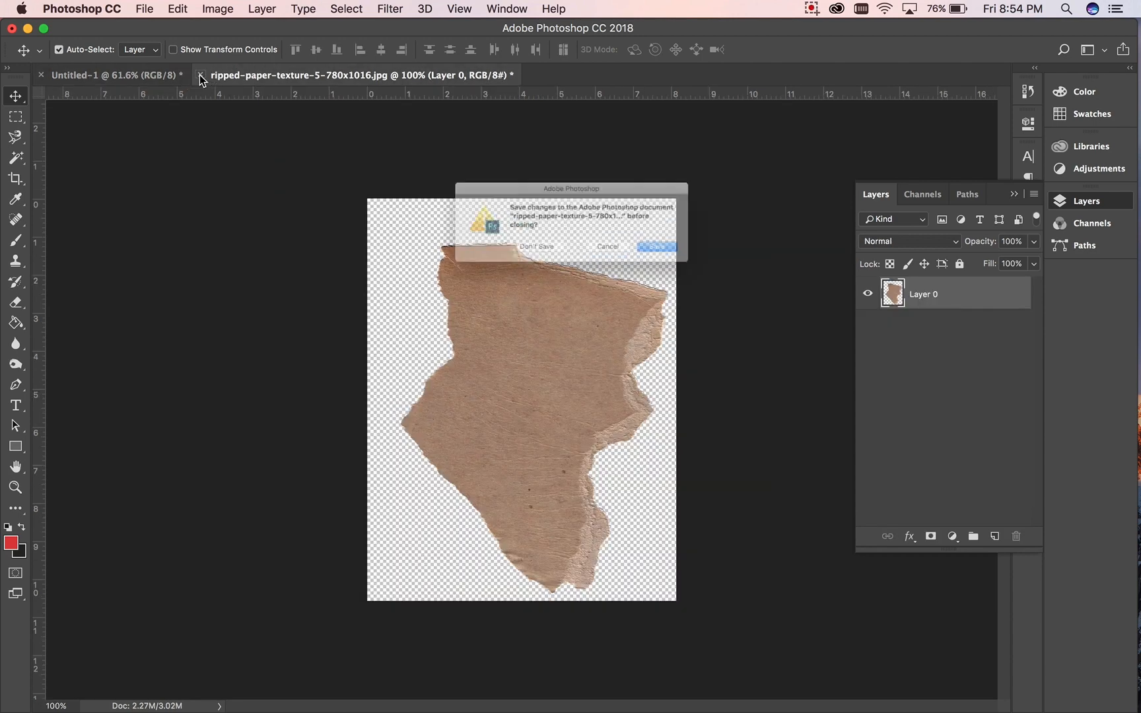
click(501, 266)
click(27, 30)
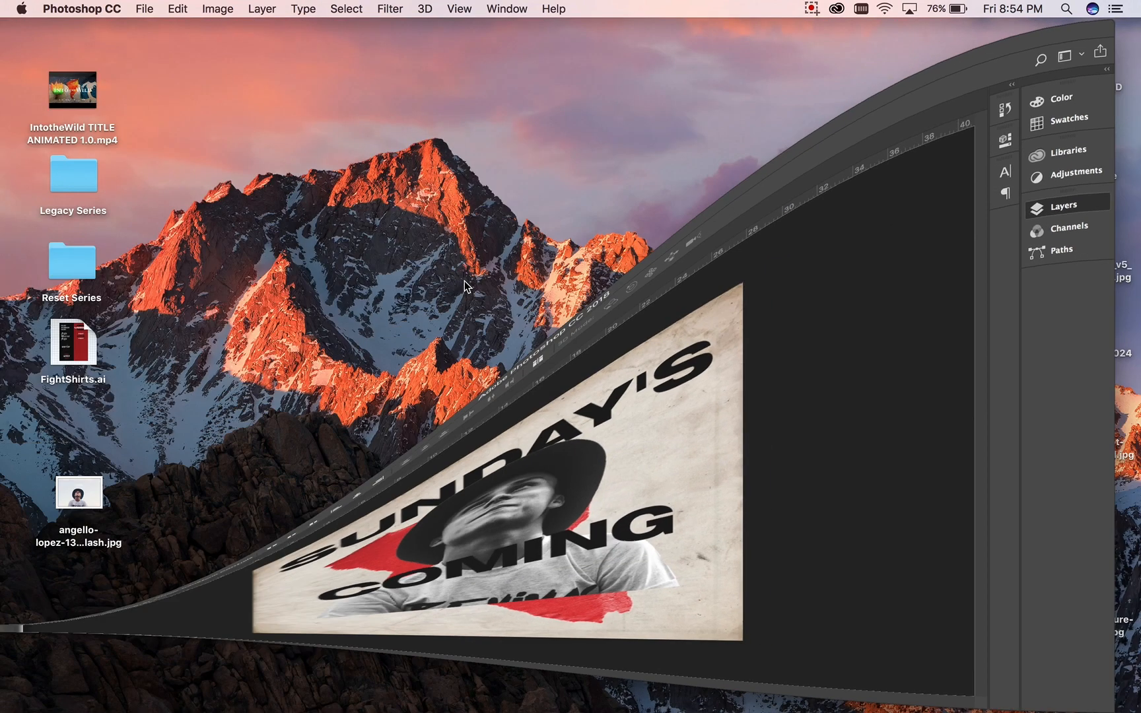
click(1082, 316)
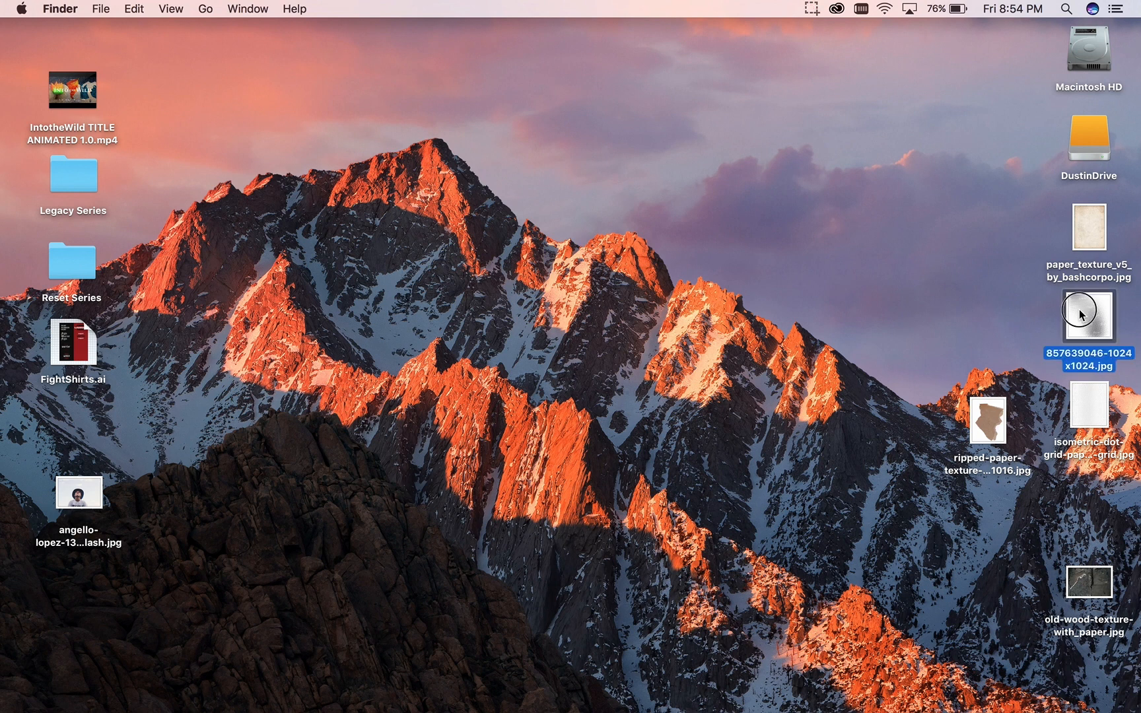
click(1104, 409)
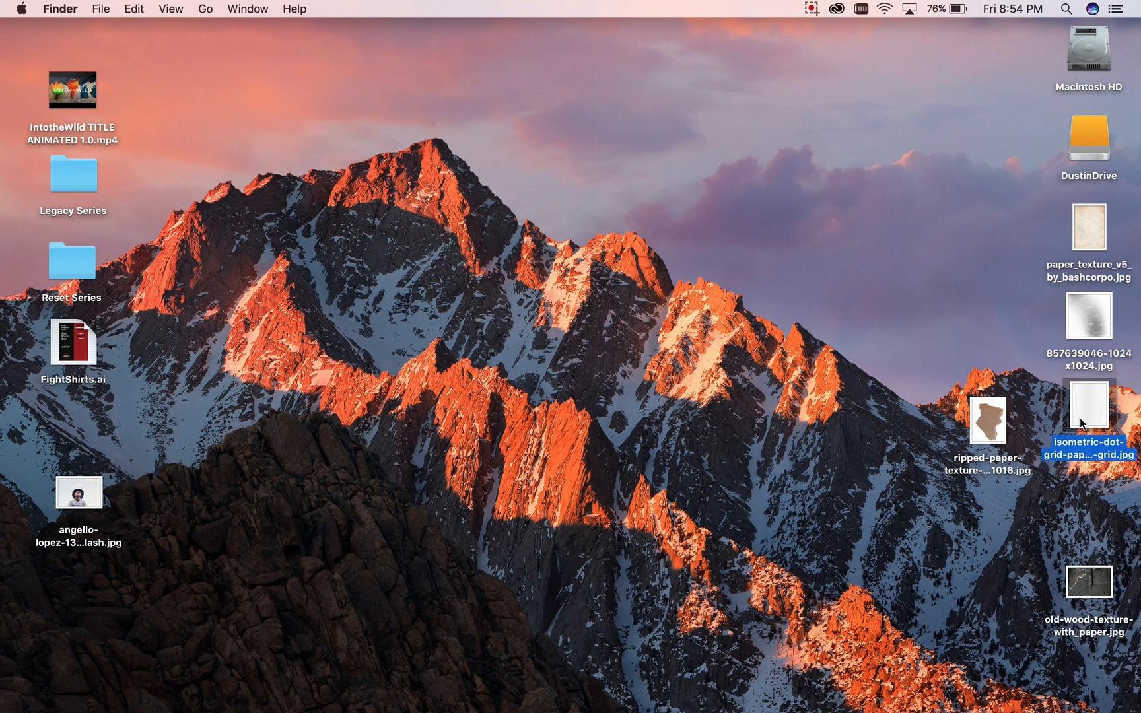
click(1089, 317)
right_click(1084, 327)
mouse_move(885, 349)
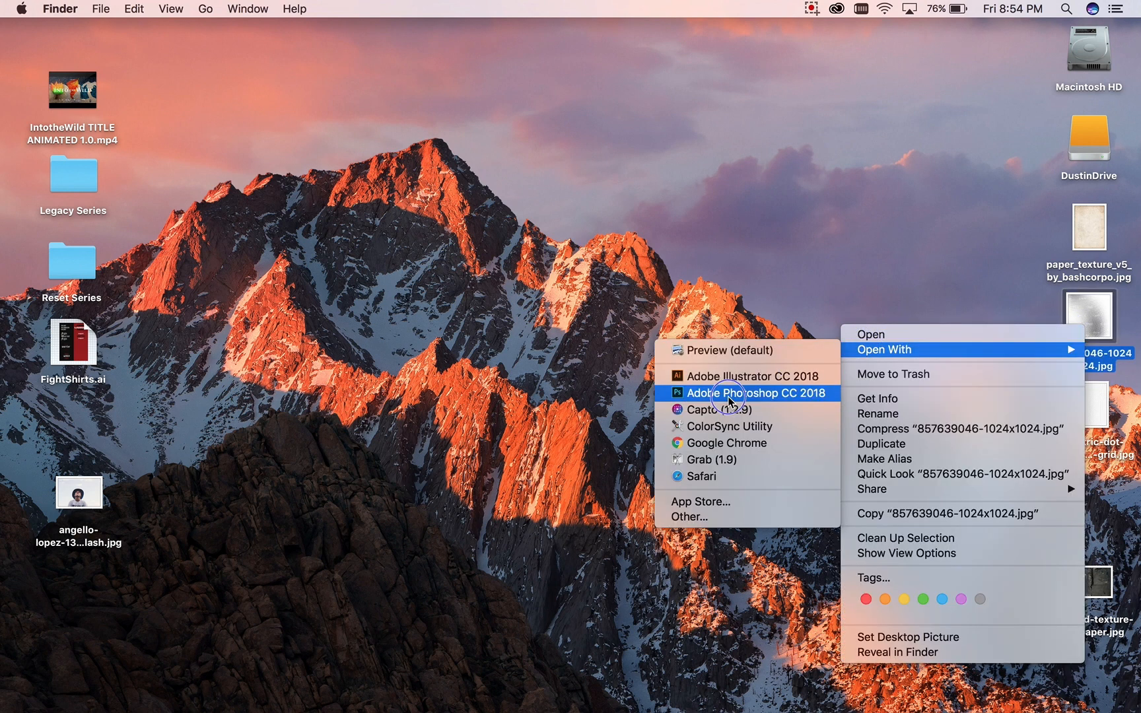
click(730, 401)
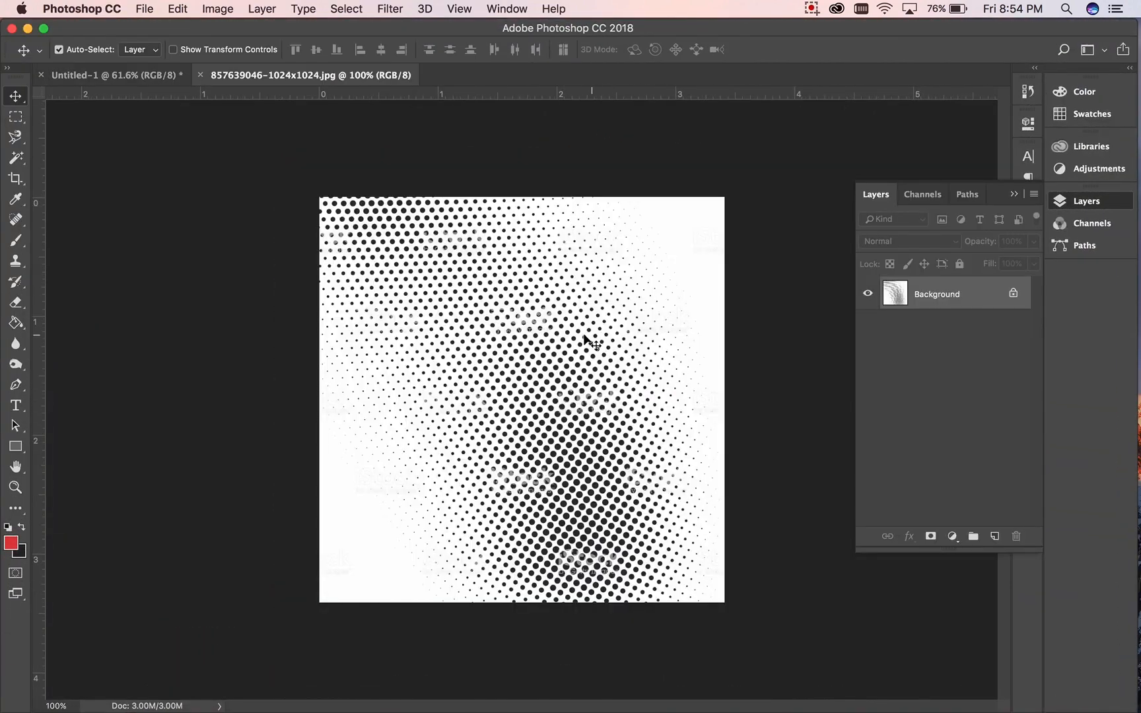
- Copy the halftone dots into the Untitled-1 design behind the man's right-hand side and set their blend mode to Multiply
drag(582, 337, 651, 375)
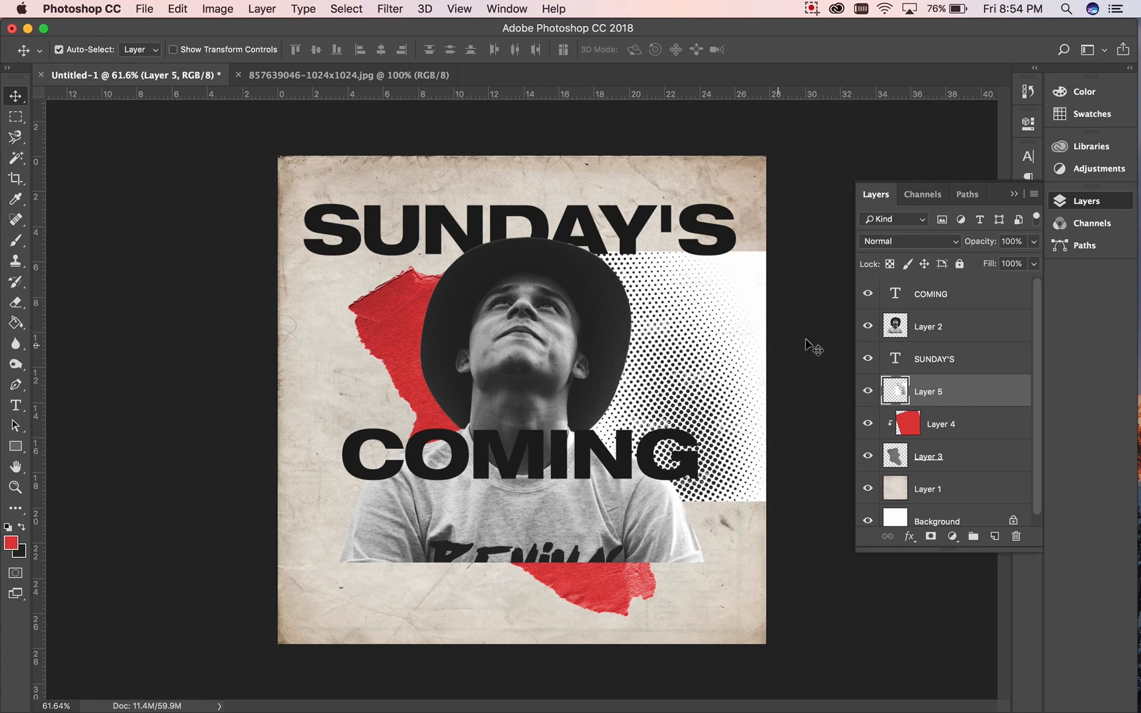
drag(719, 321, 679, 337)
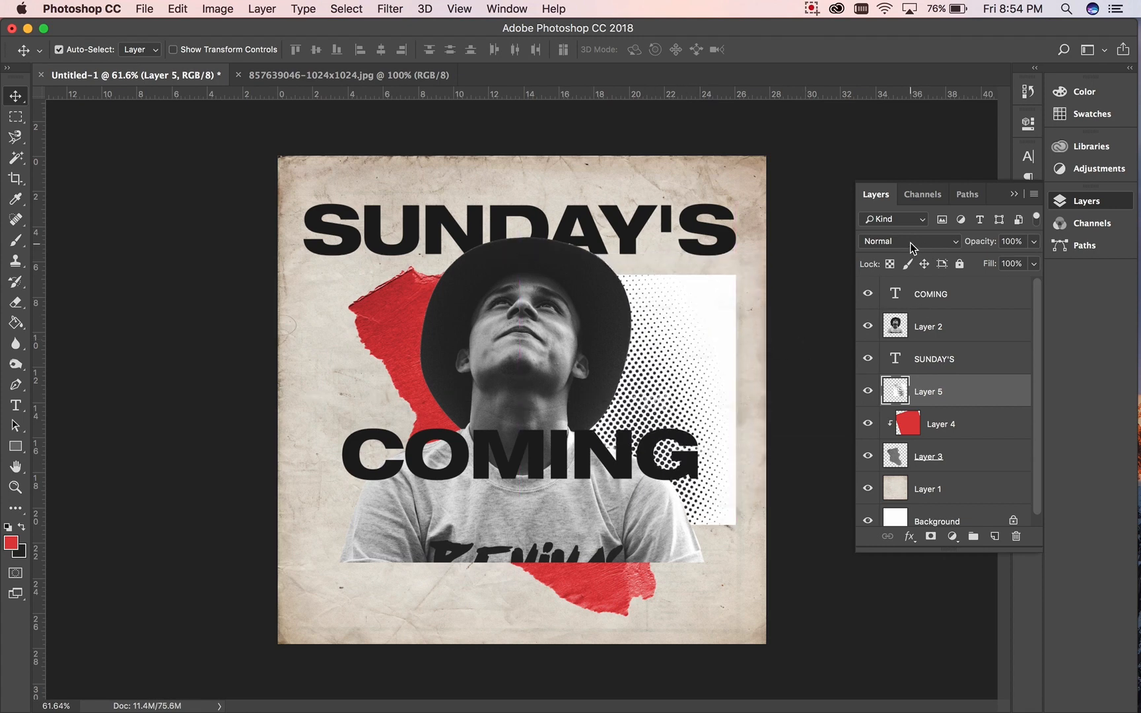
click(910, 243)
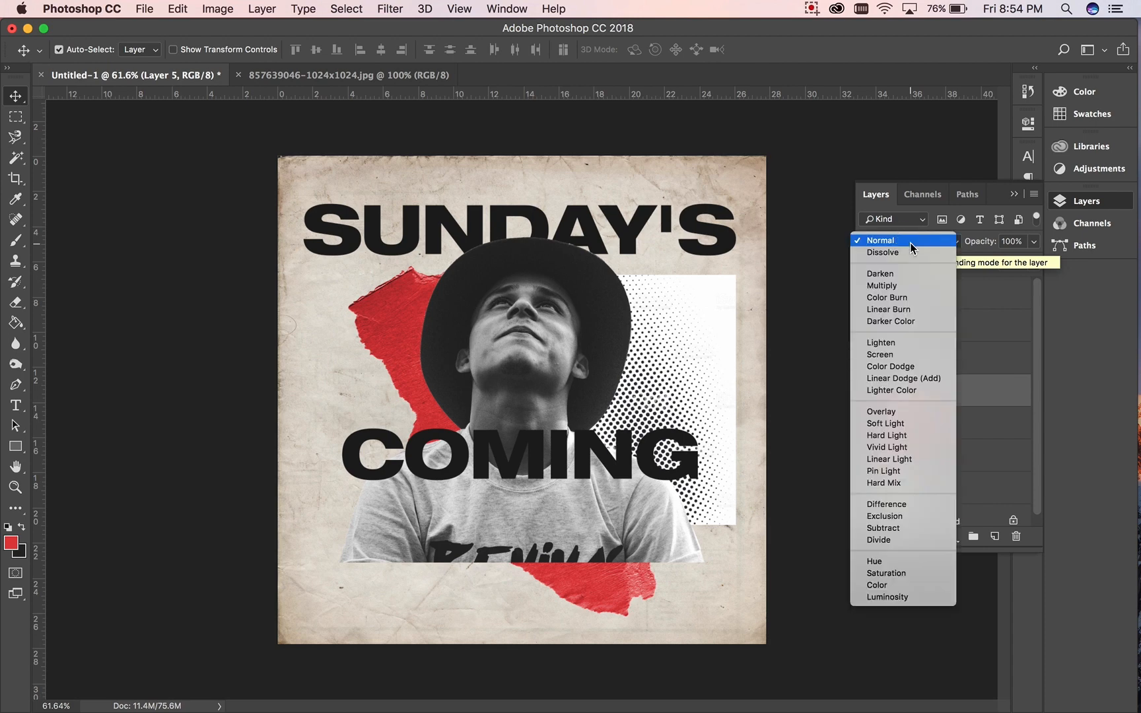
click(897, 286)
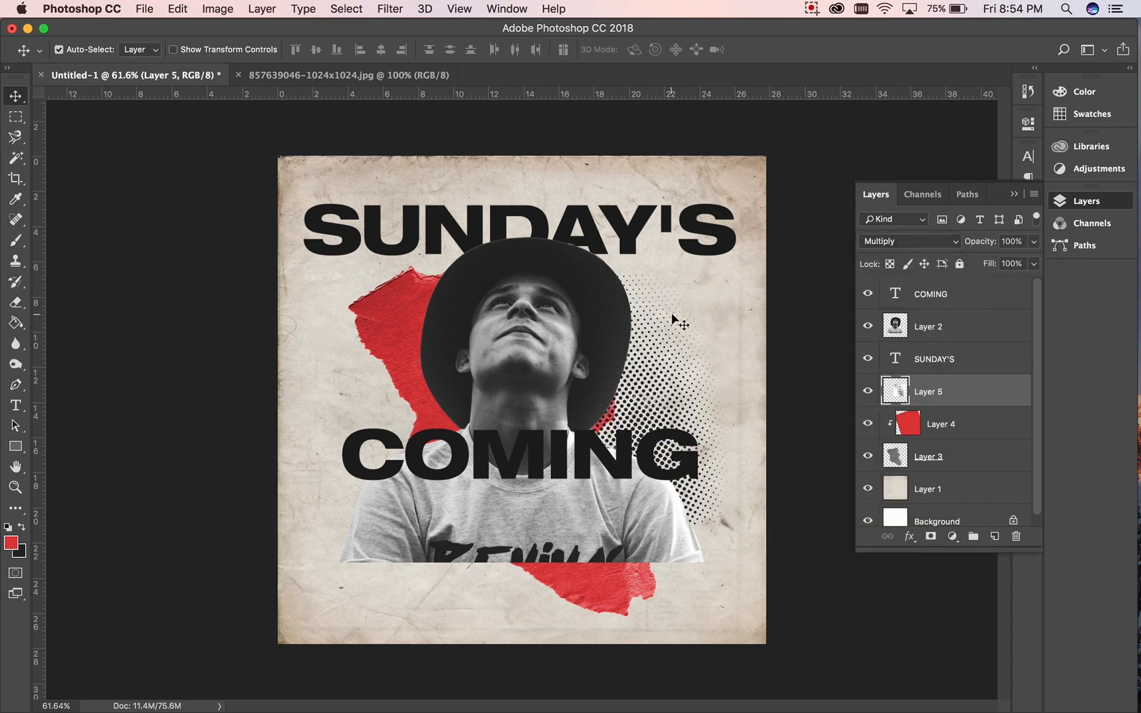
scroll(670, 313, up, 4)
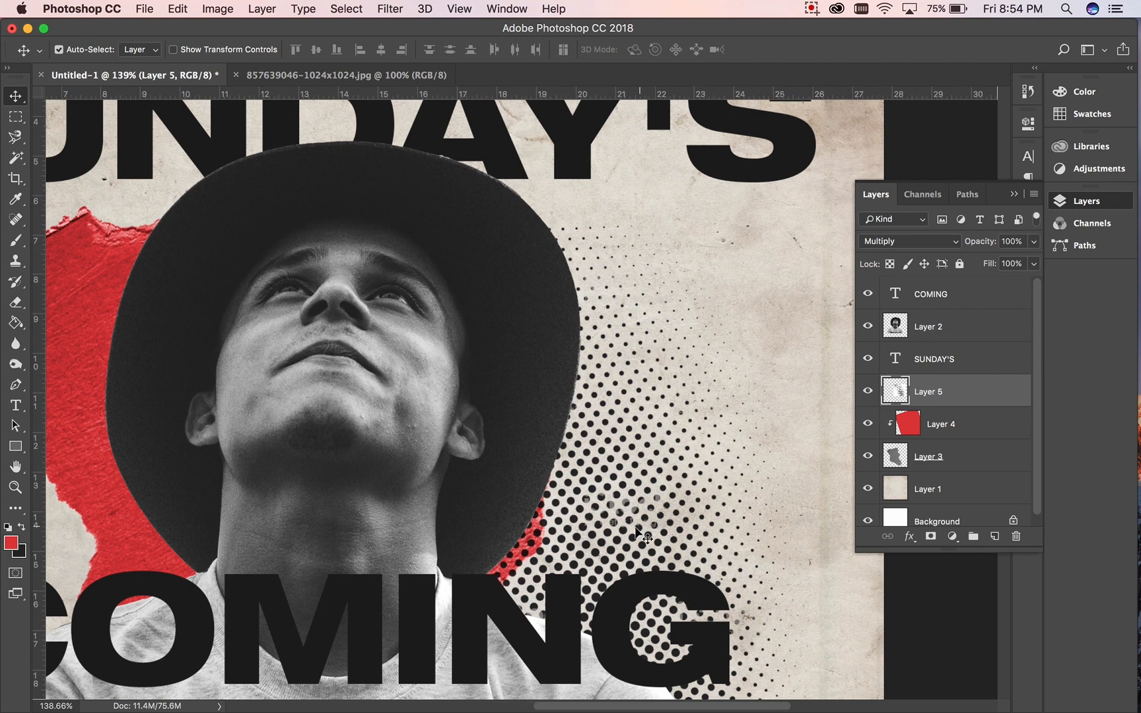
- Apply a Levels adjustment to the halftone dots on Layer 5, setting the input midtones to 0.22 and the white point to 208
scroll(634, 526, up, 5)
scroll(624, 455, down, 8)
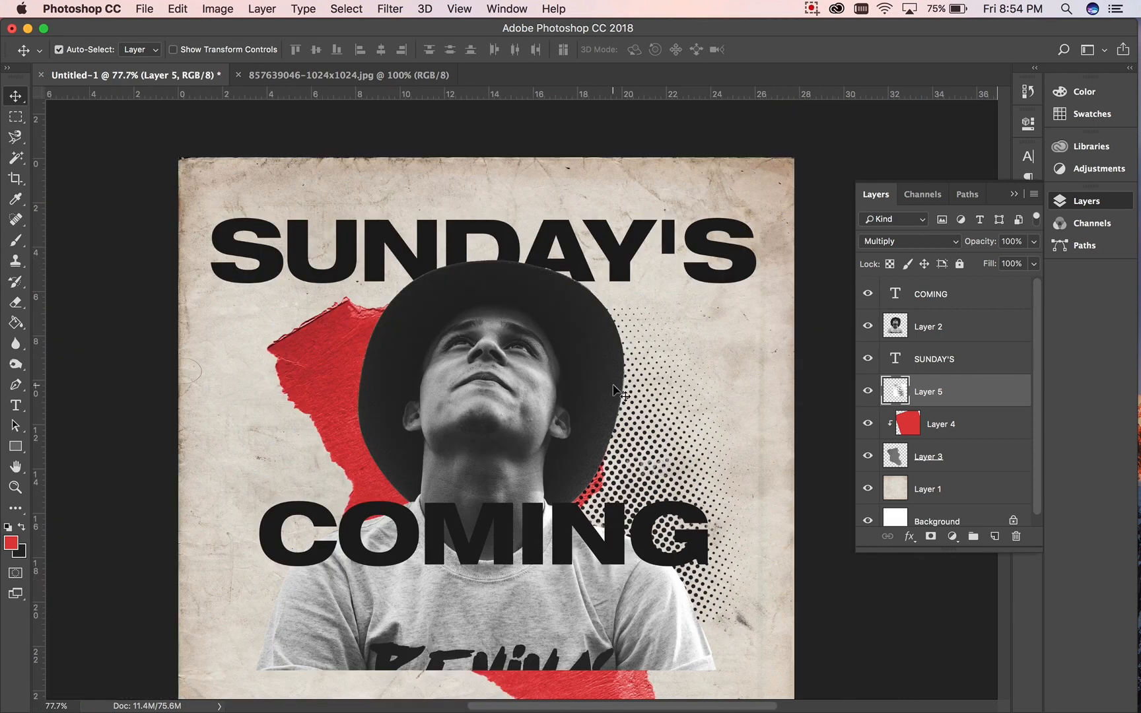
scroll(615, 391, up, 2)
click(217, 8)
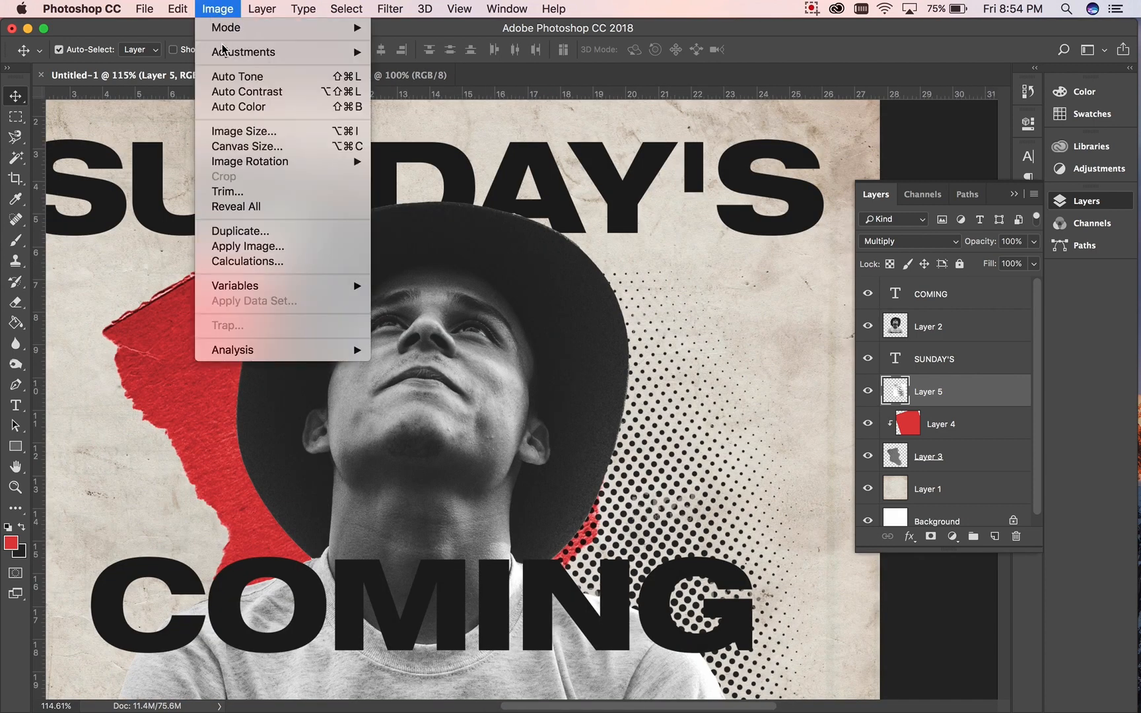
mouse_move(224, 51)
click(390, 69)
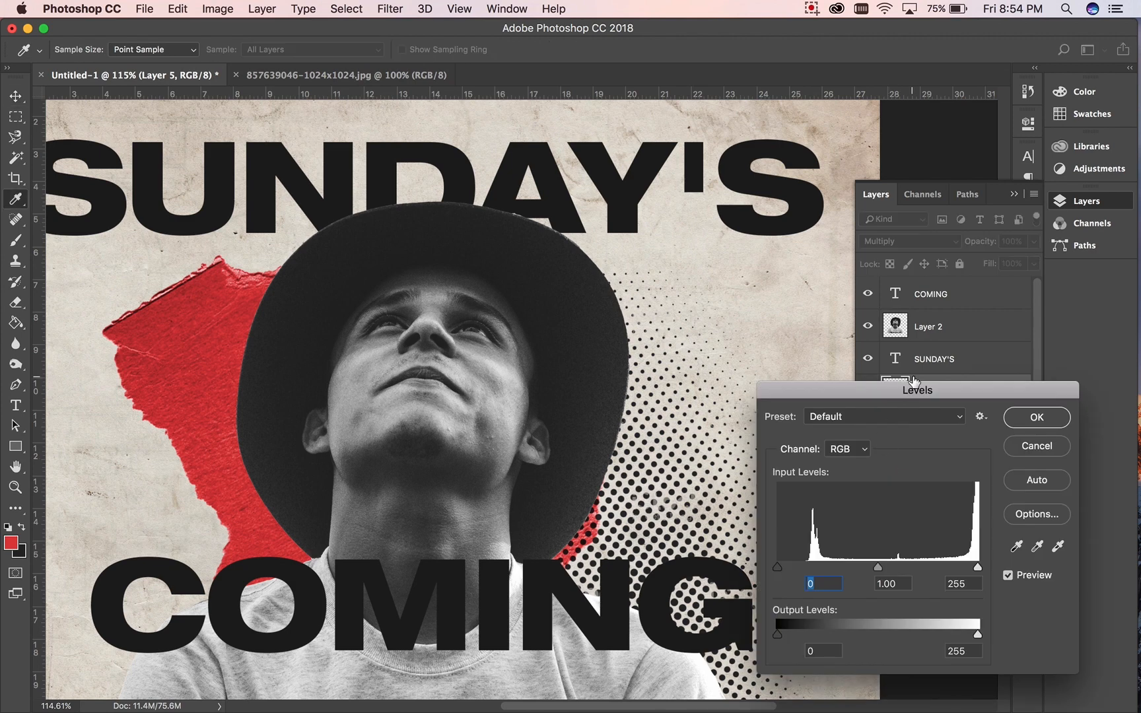
drag(885, 568, 943, 569)
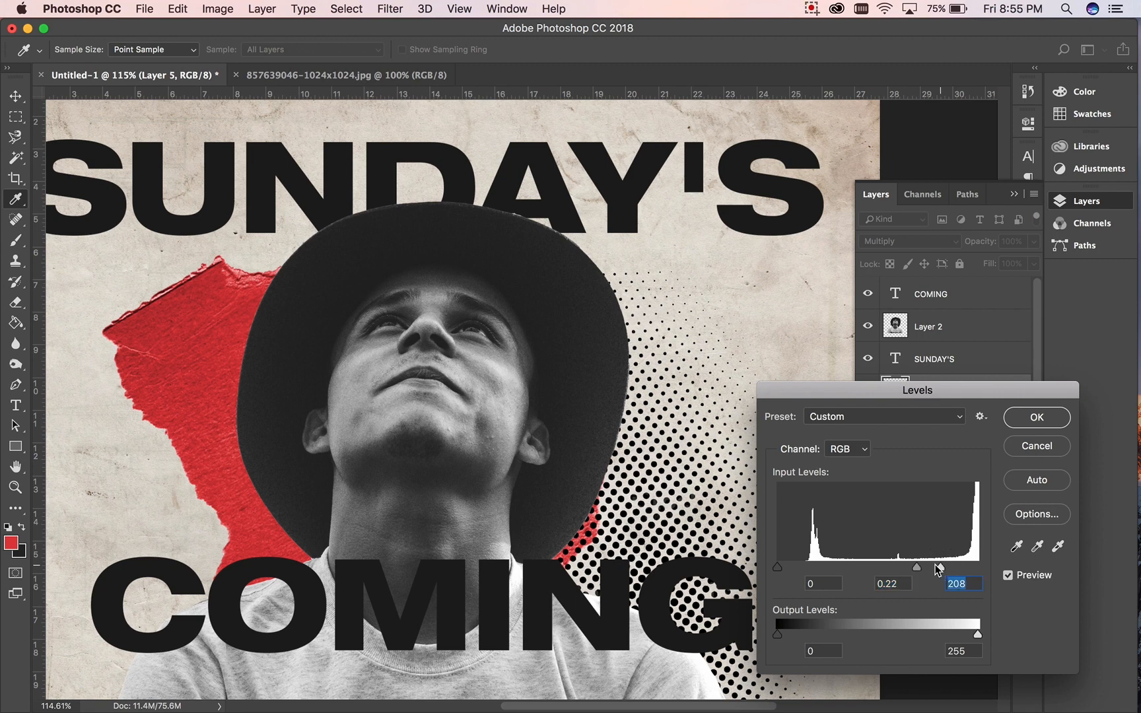
drag(785, 628, 831, 621)
click(1039, 417)
key(v)
scroll(631, 466, down, 5)
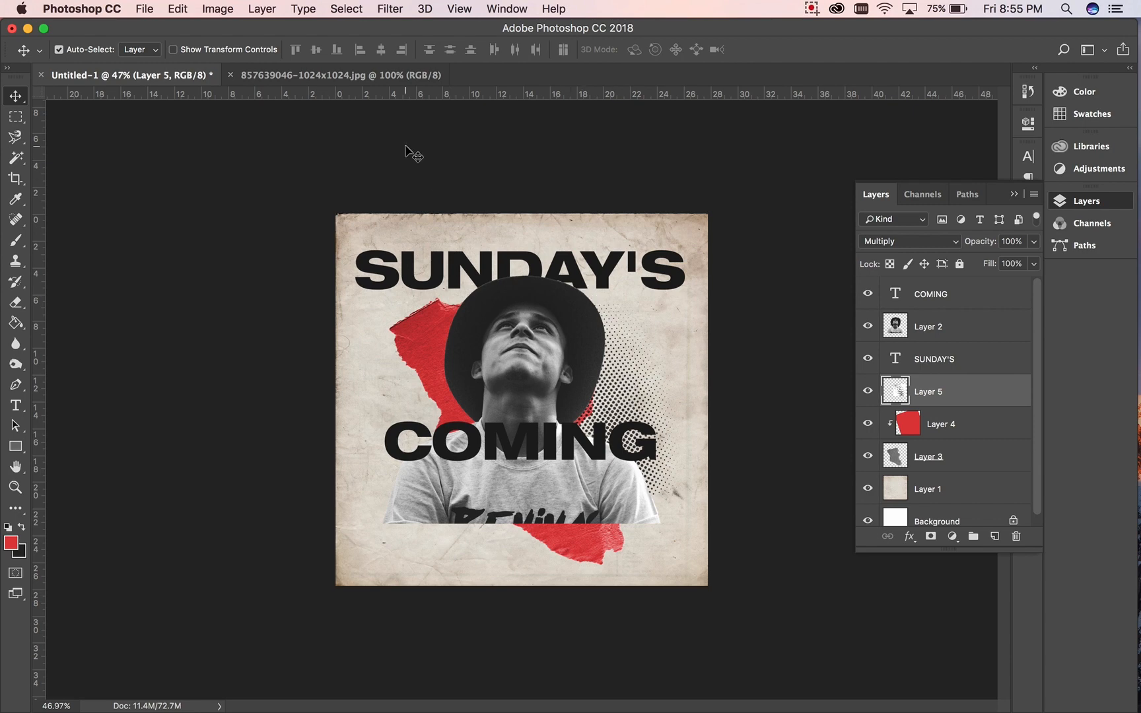
- Close the halftone source image and open the isometric dot grid JPG from the desktop in Adobe Photoshop CC 2018
click(260, 76)
click(230, 75)
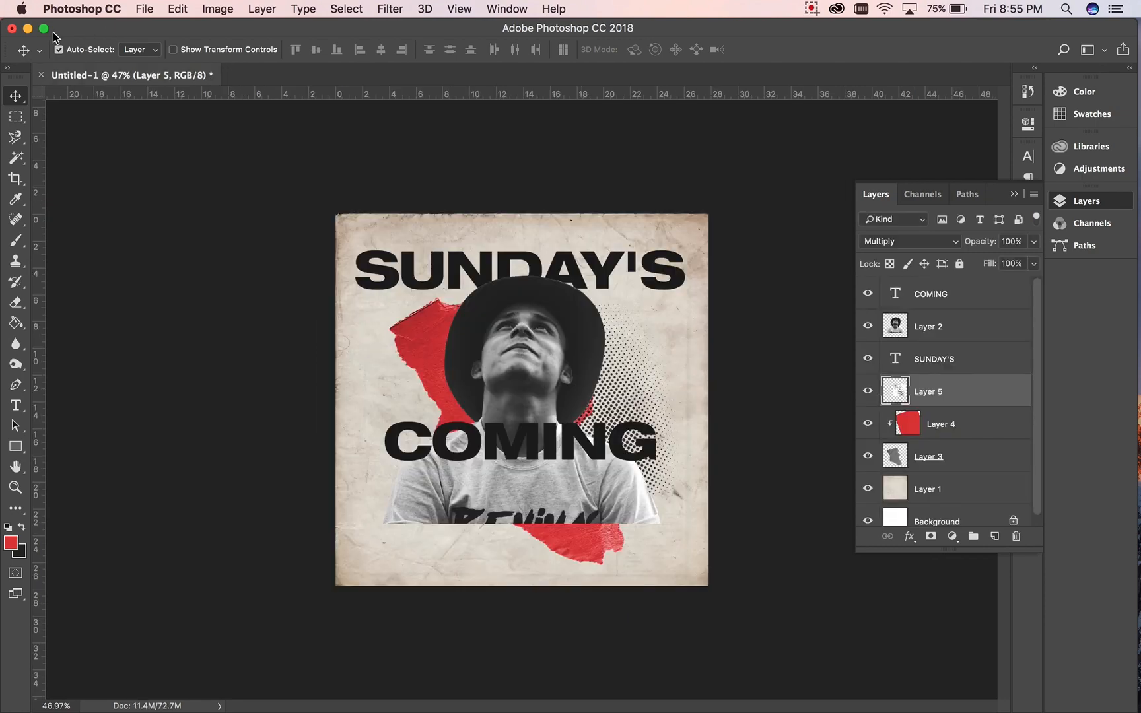
click(27, 29)
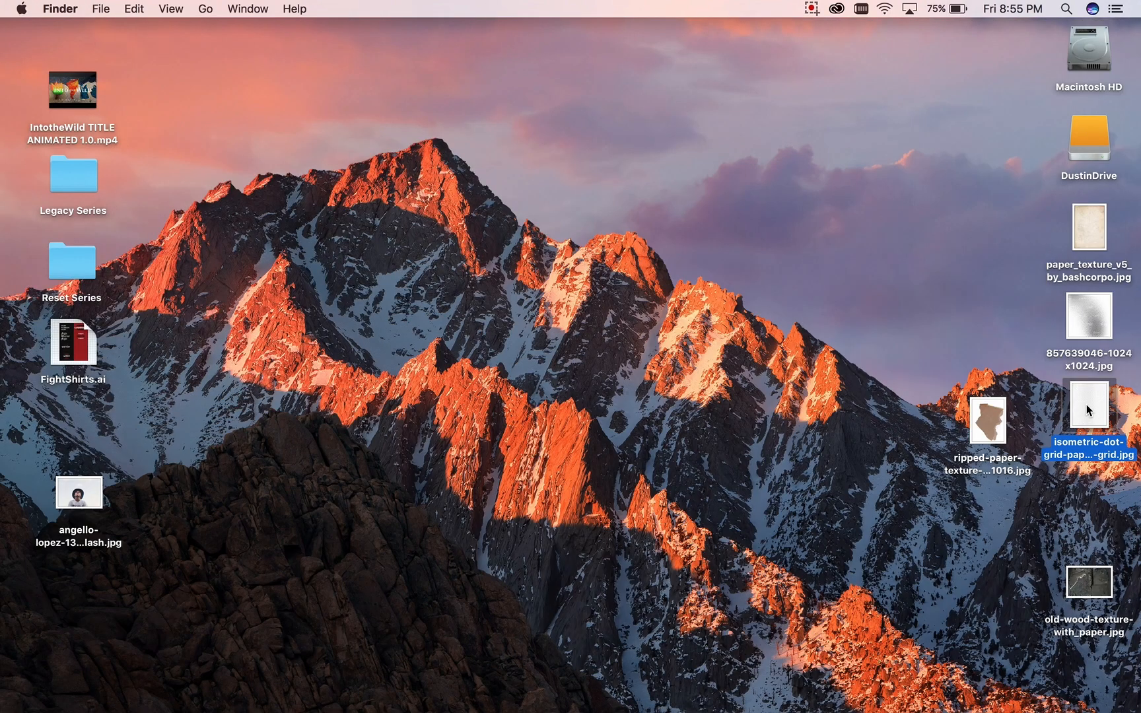
right_click(1087, 404)
mouse_move(856, 394)
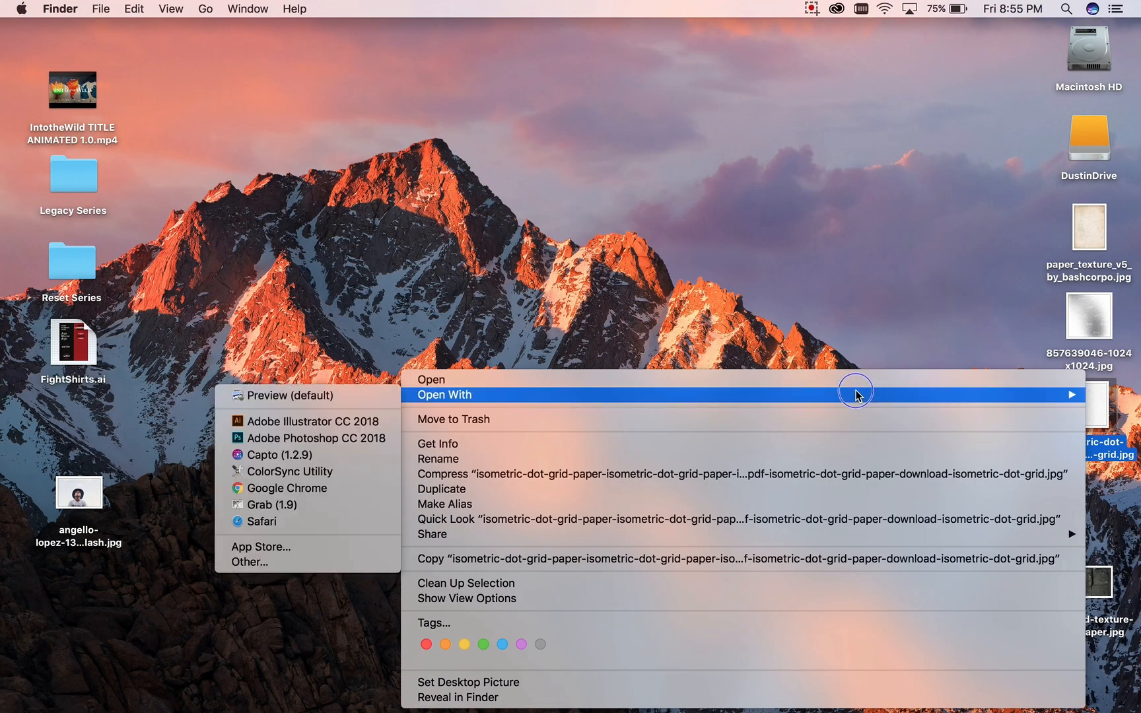
click(291, 441)
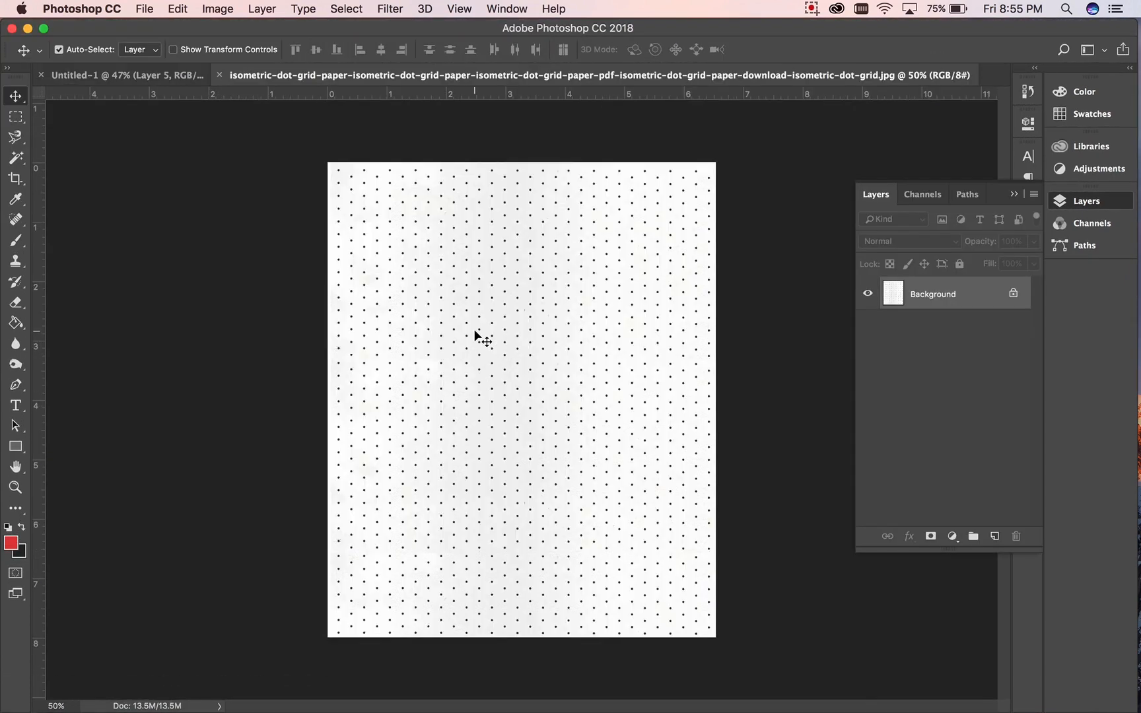
- Copy the dot grid image into the poster as a layer below the SUNDAY'S text and set its blend mode to Multiply
click(189, 76)
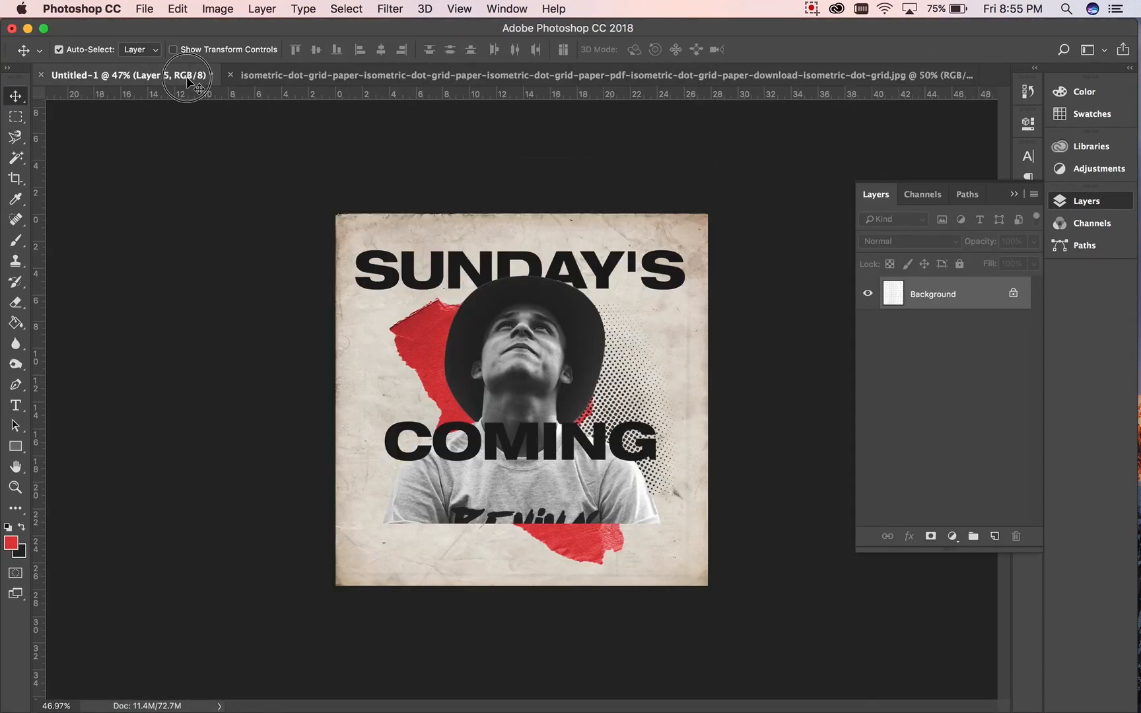
drag(188, 76, 406, 408)
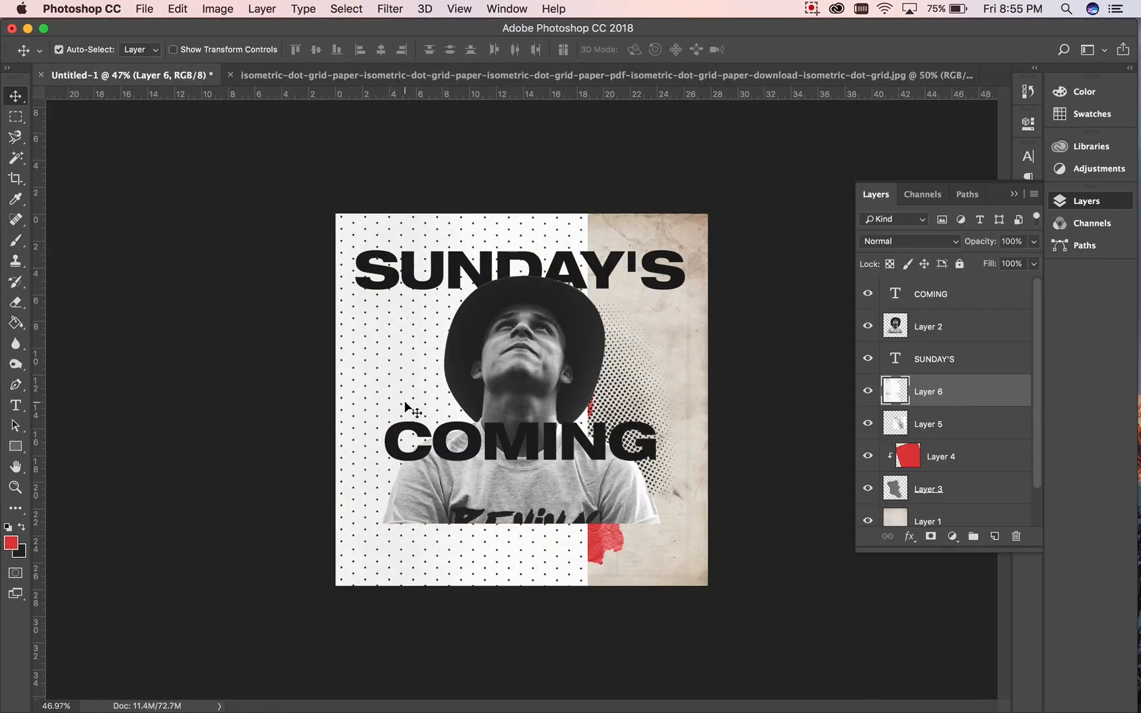
click(910, 241)
click(892, 289)
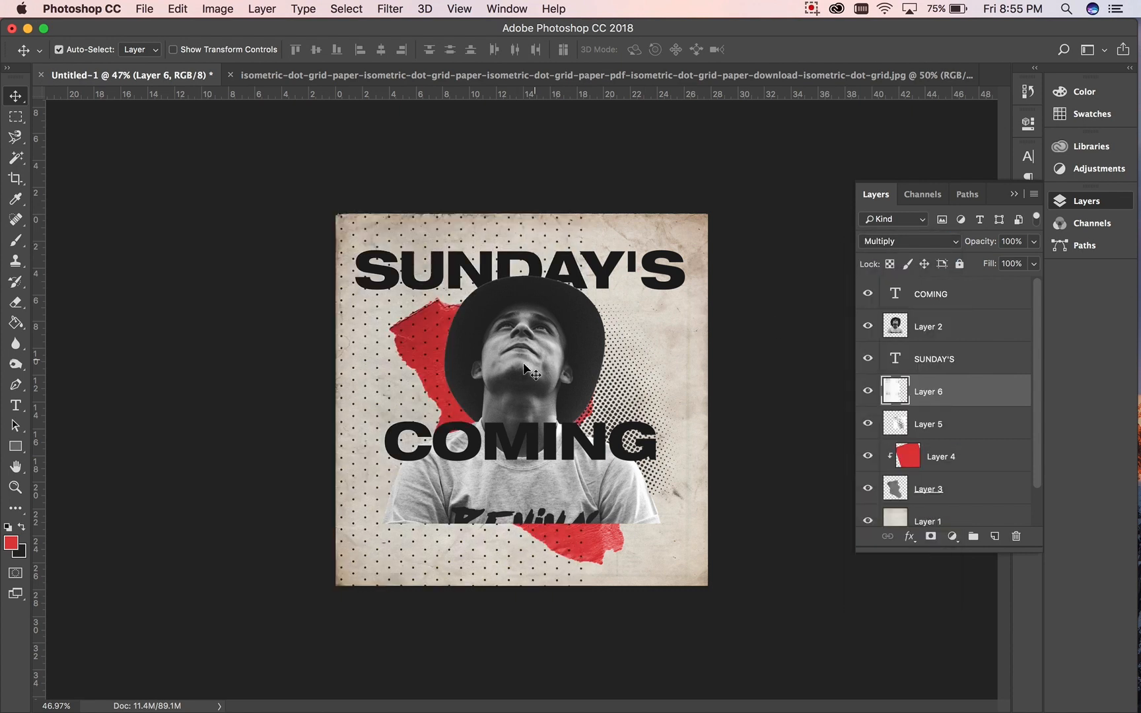
- Scale the dot grid layer to about 32.3% and position it behind the man's shoulder at the poster's lower left
key(super+t)
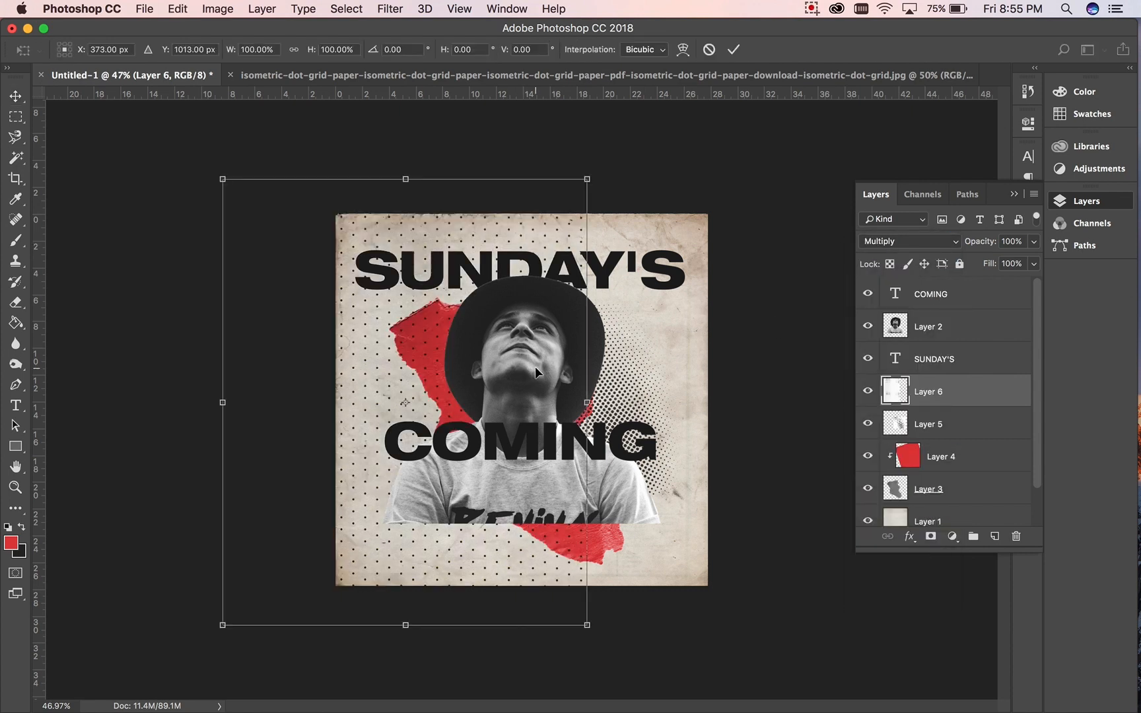
drag(587, 179, 453, 426)
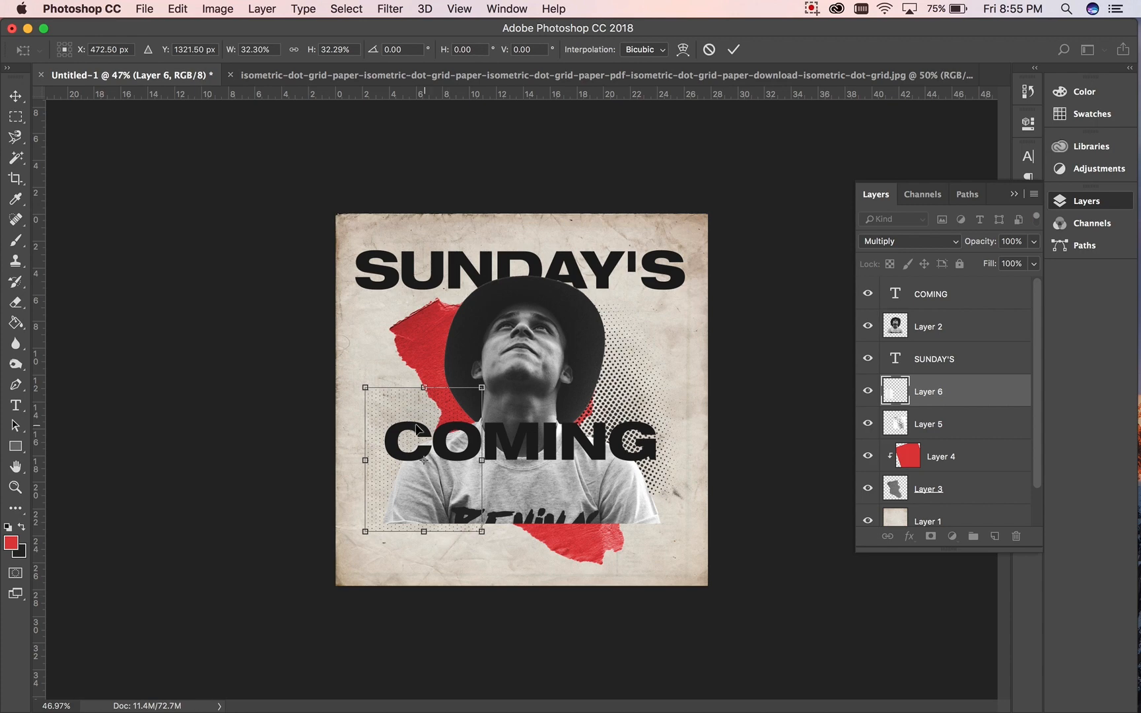
mouse_move(381, 453)
mouse_down()
mouse_move(381, 464)
mouse_move(377, 437)
mouse_move(383, 461)
mouse_up()
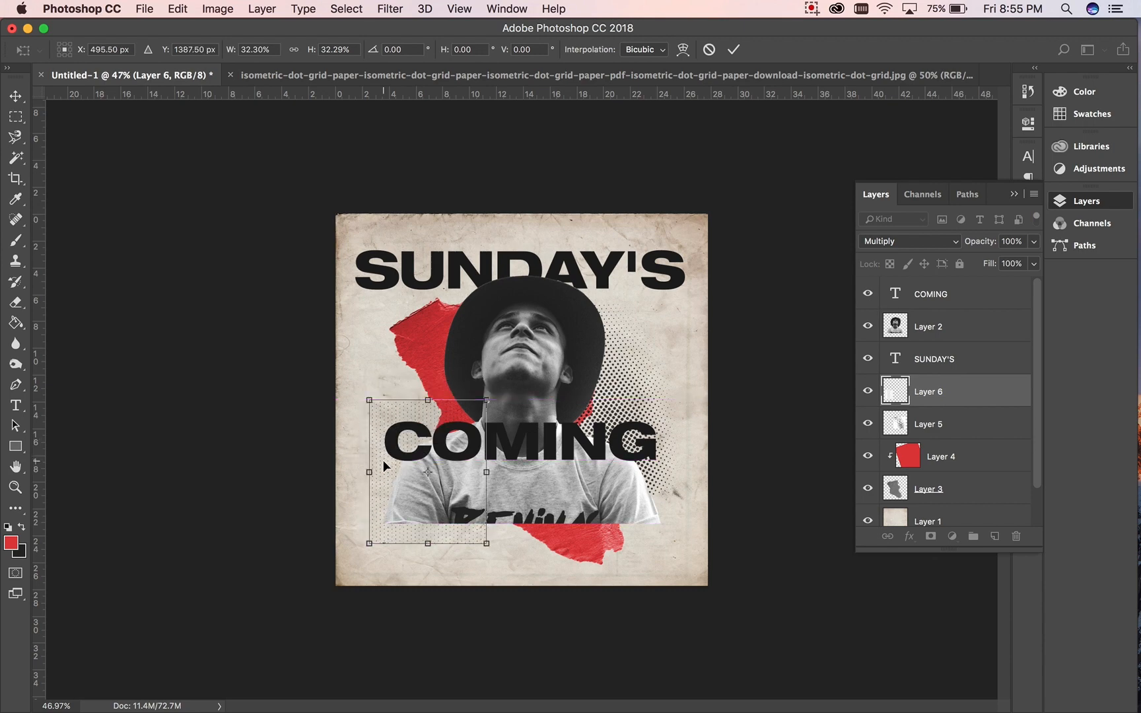
key(Return)
- Apply a Levels adjustment to the dot grid on Layer 6 with input midtones 1.04 and white point 197
scroll(487, 451, up, 5)
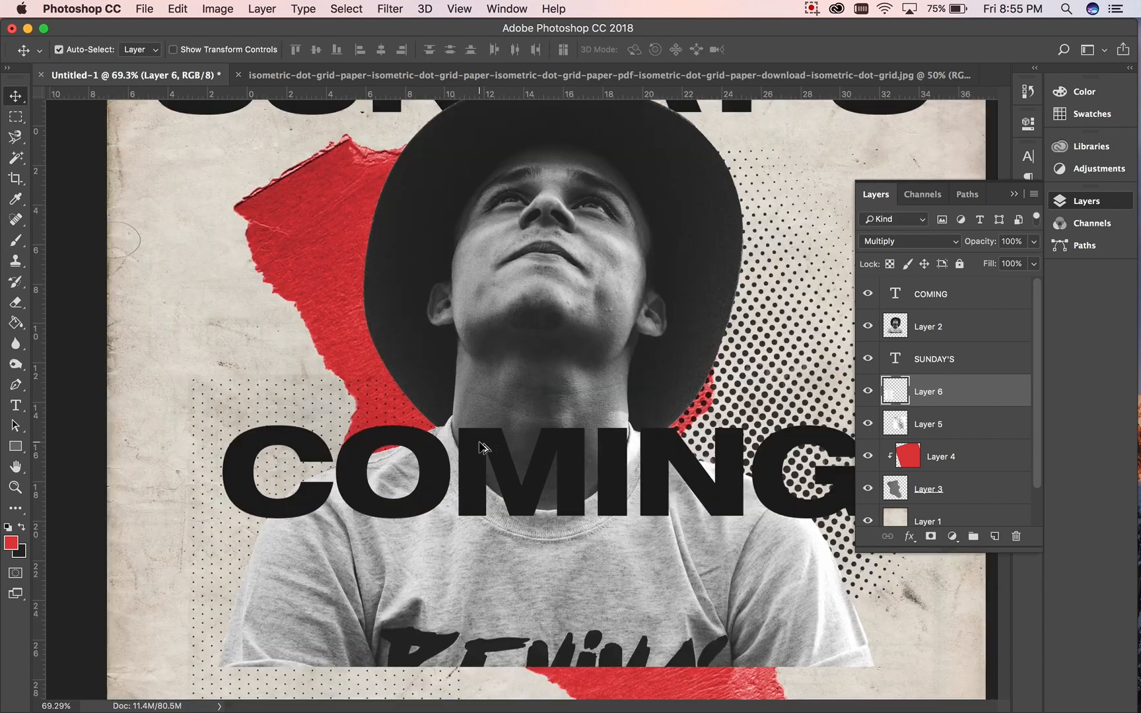
scroll(315, 431, down, 2)
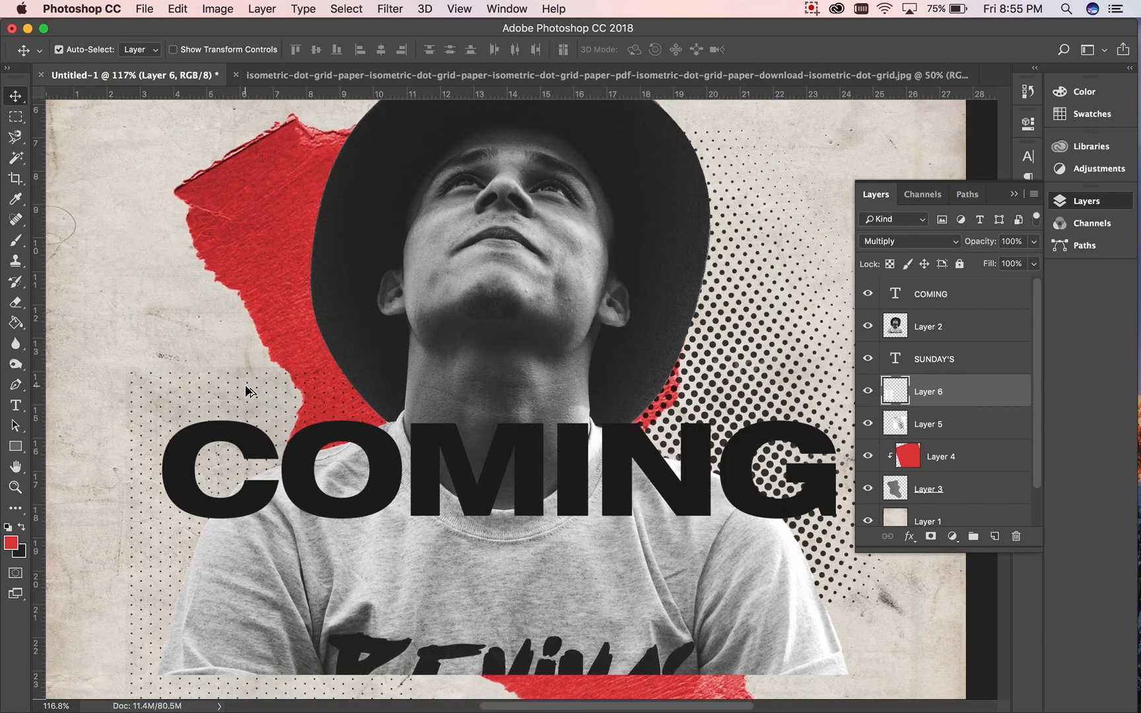
scroll(245, 384, up, 3)
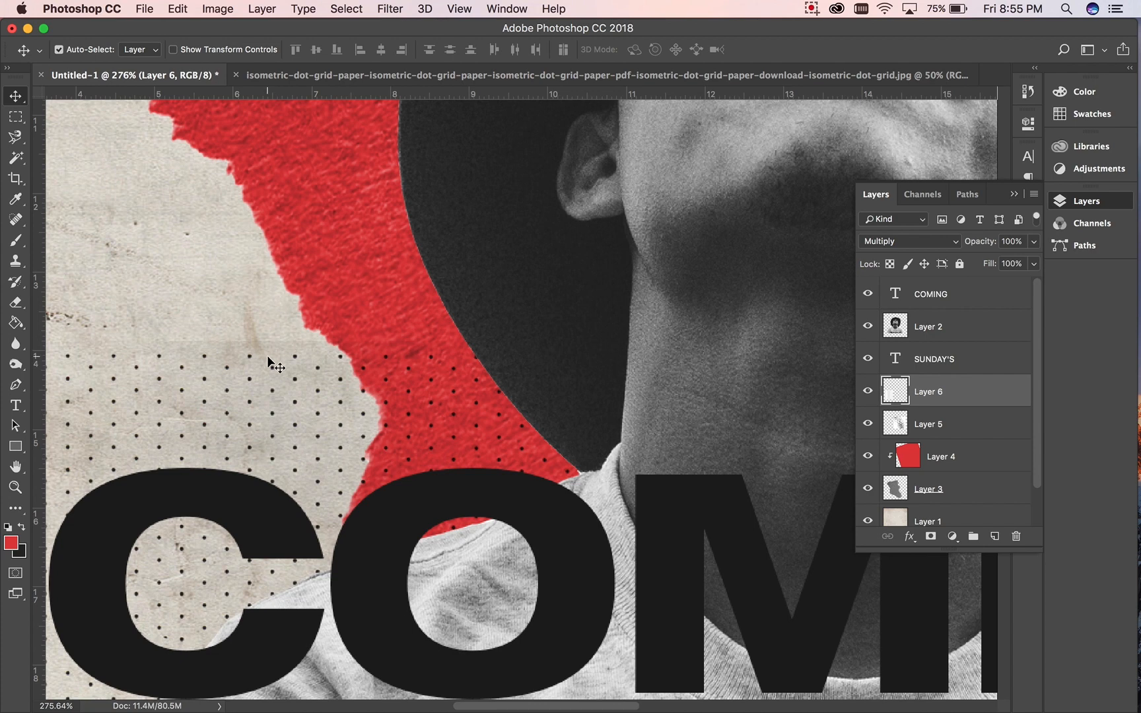
scroll(266, 356, down, 3)
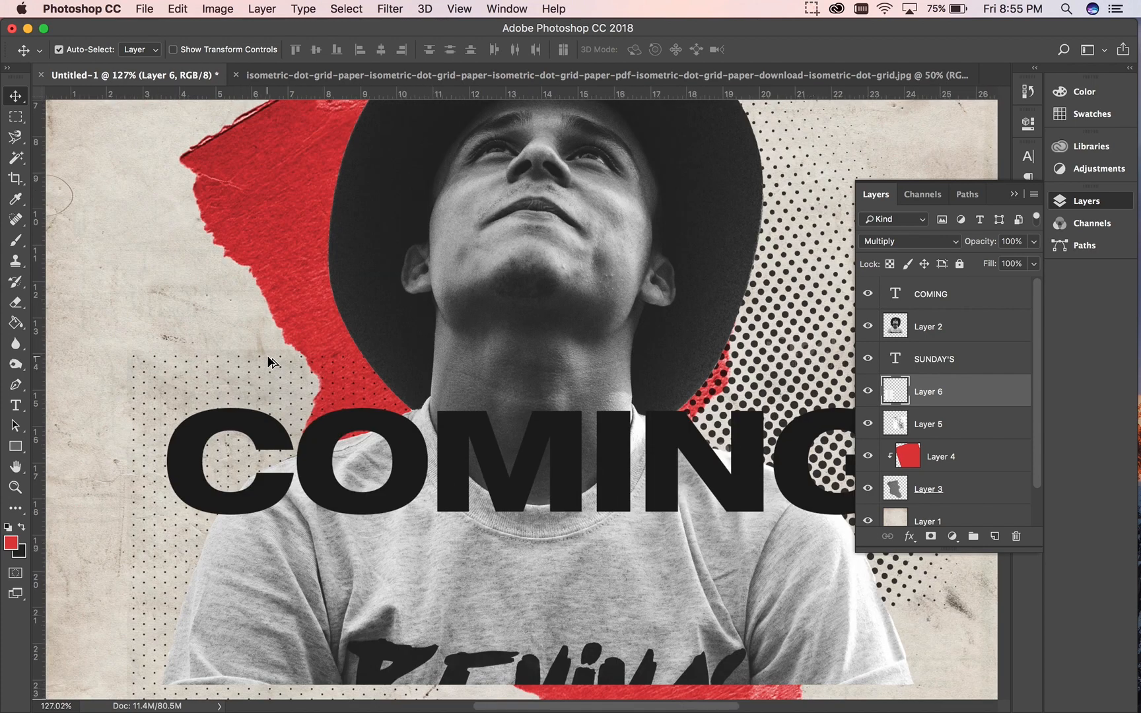
click(223, 9)
mouse_move(228, 52)
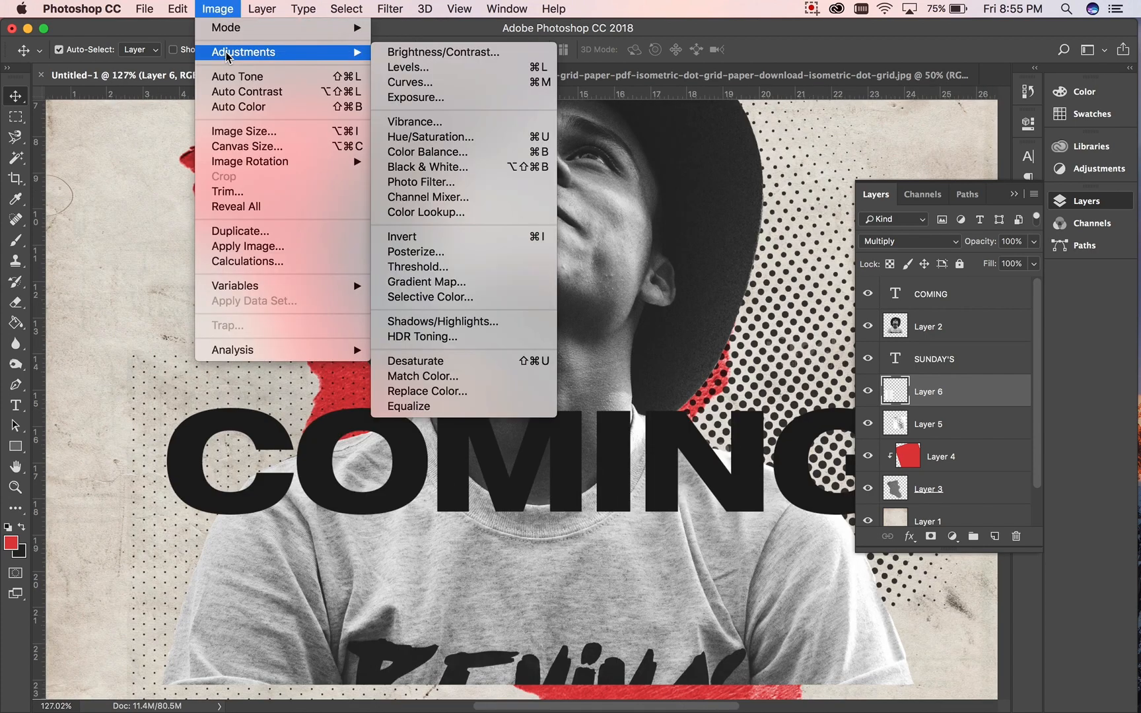
click(446, 68)
mouse_move(975, 572)
mouse_down()
mouse_move(941, 568)
mouse_move(993, 564)
mouse_up()
mouse_move(880, 567)
mouse_down()
mouse_move(924, 567)
mouse_move(876, 572)
mouse_up()
drag(978, 569, 933, 566)
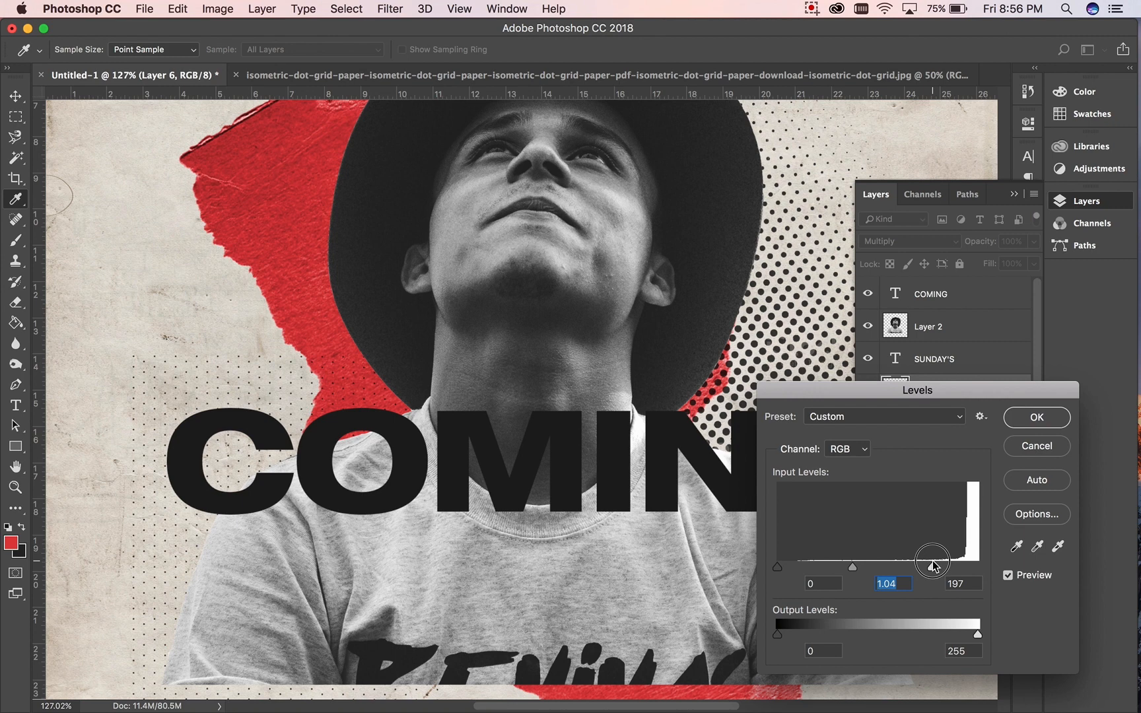
click(1036, 416)
key(v)
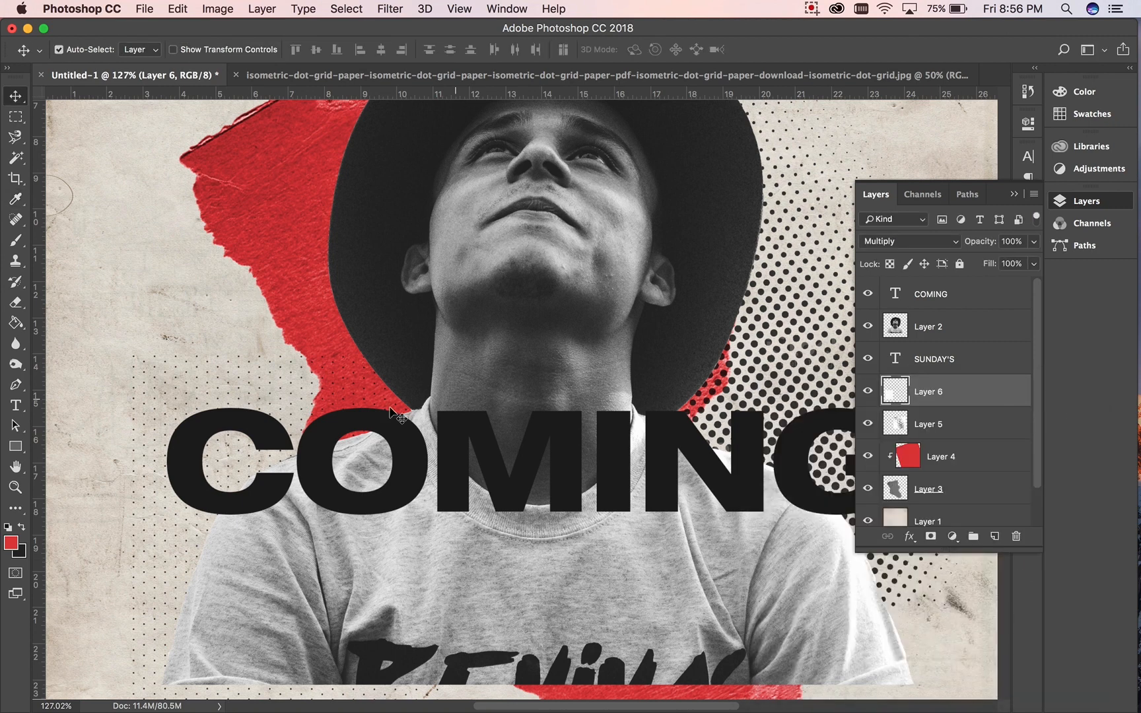
- Sample the near-black colour from the artwork as the fill for the Rectangle tool
key(super+0)
scroll(343, 403, down, 5)
scroll(358, 466, up, 3)
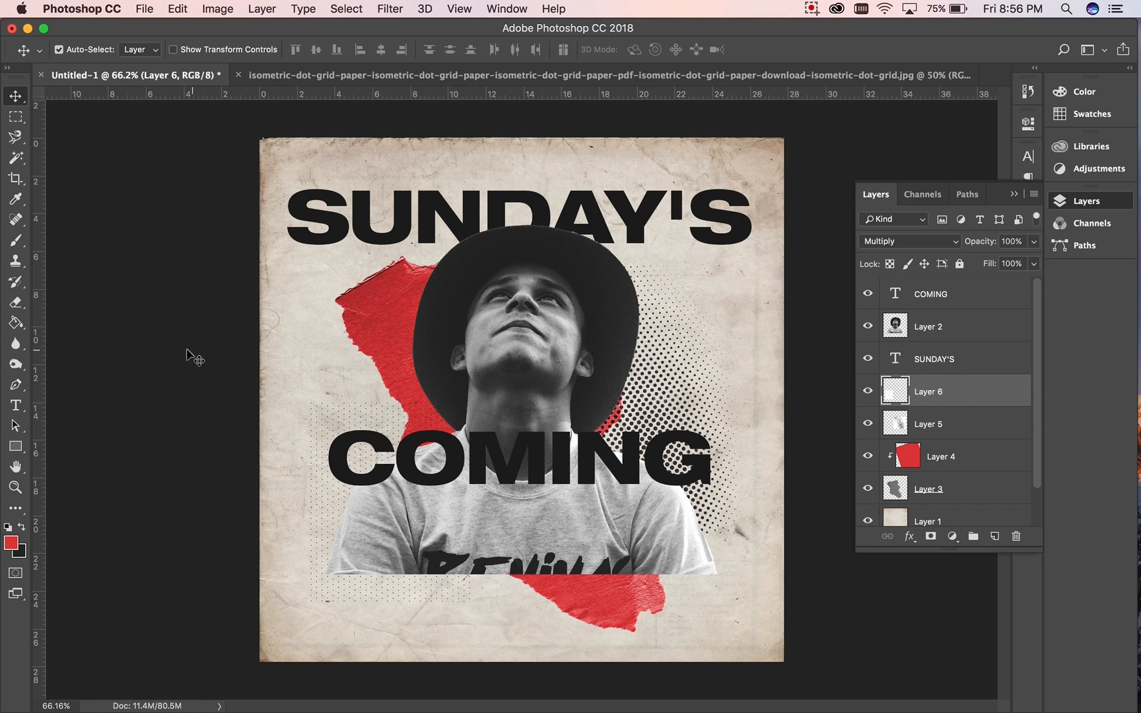
click(15, 446)
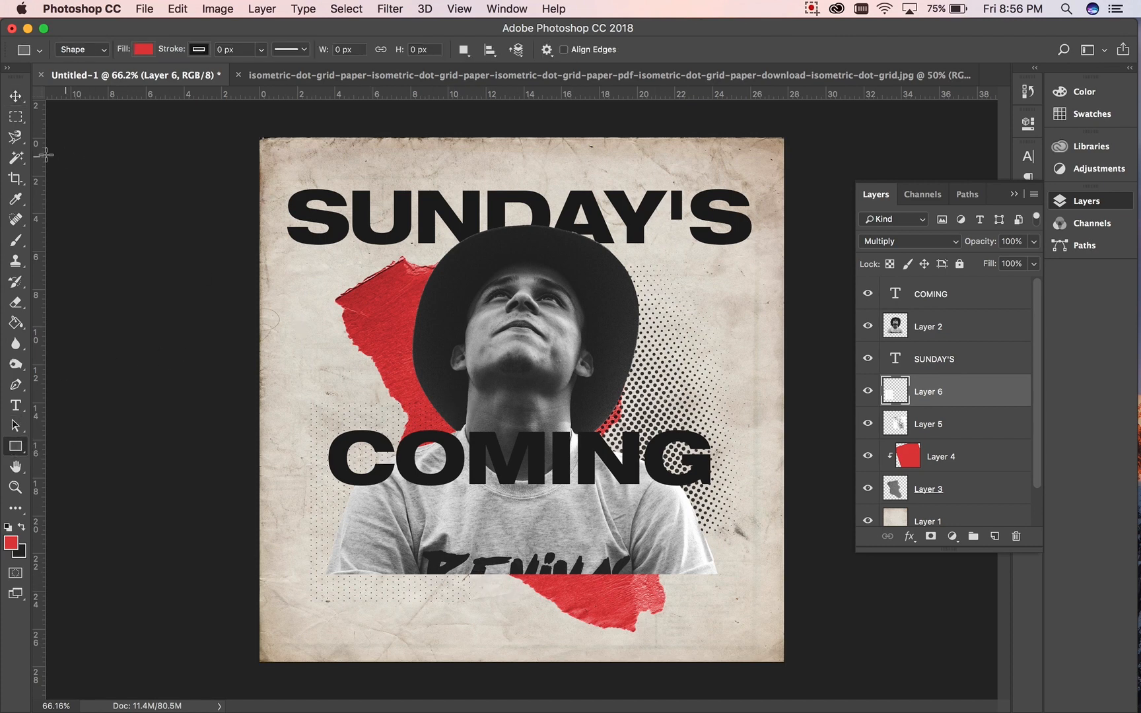
click(16, 205)
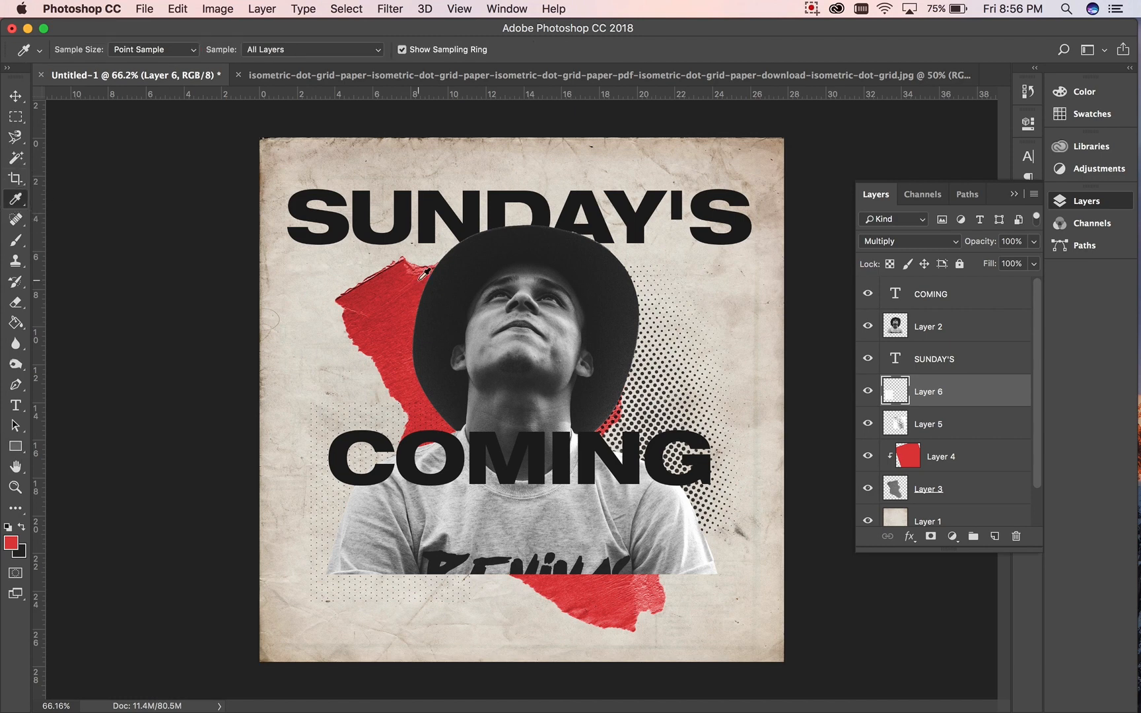
click(17, 447)
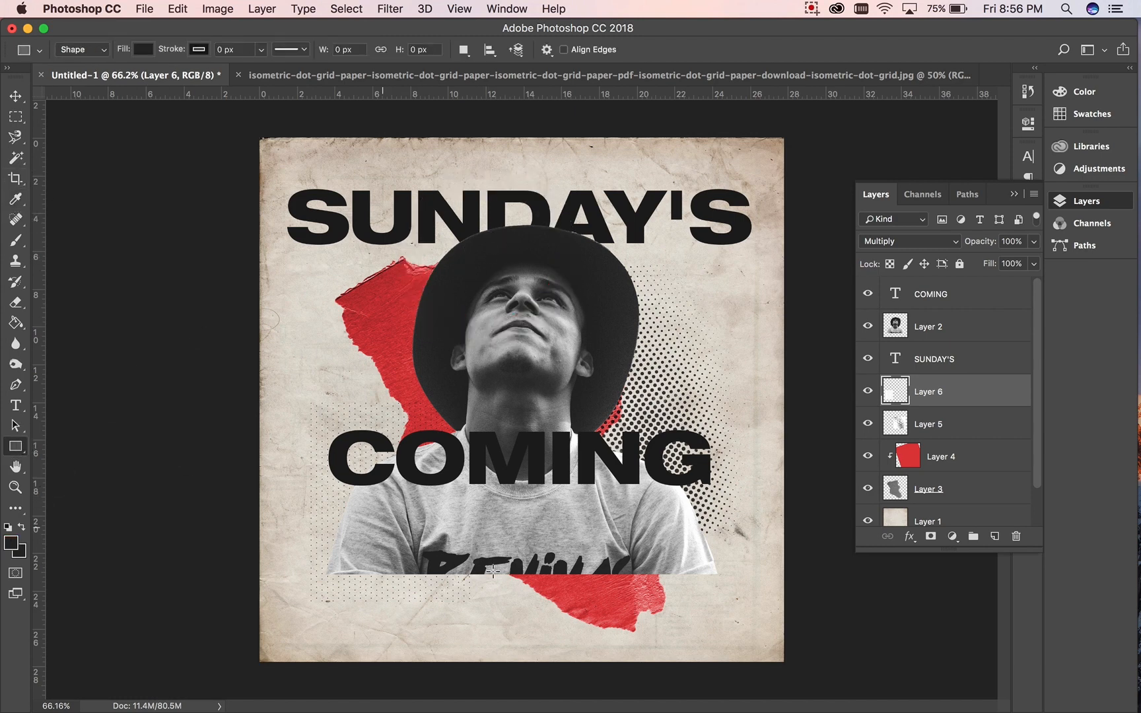
- Draw a black bar about 928 by 73 px across the shirt's lower right edge and move it above the portrait on Layer 2
drag(479, 565, 722, 583)
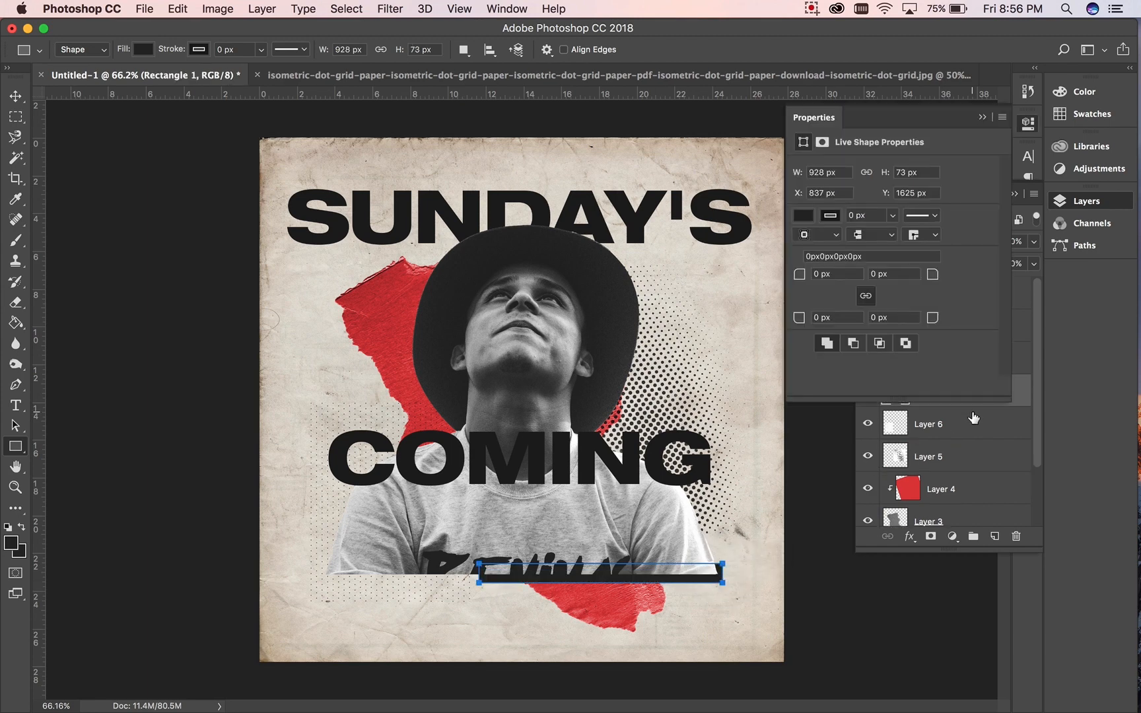
click(984, 116)
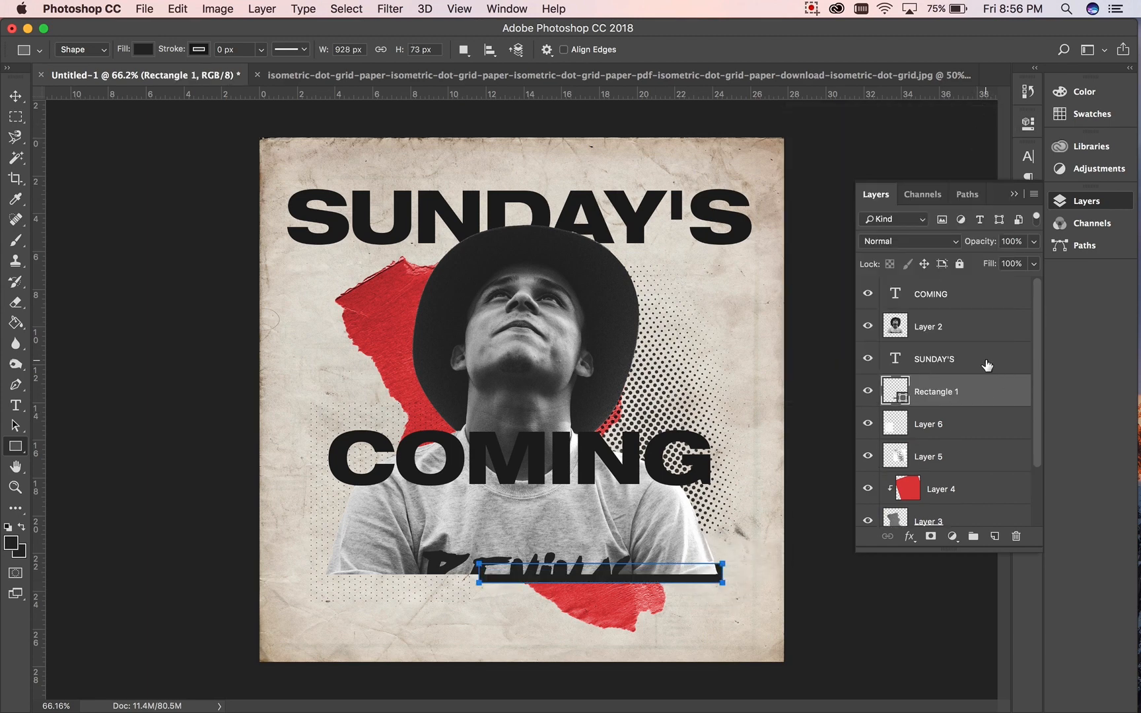
drag(993, 402, 982, 316)
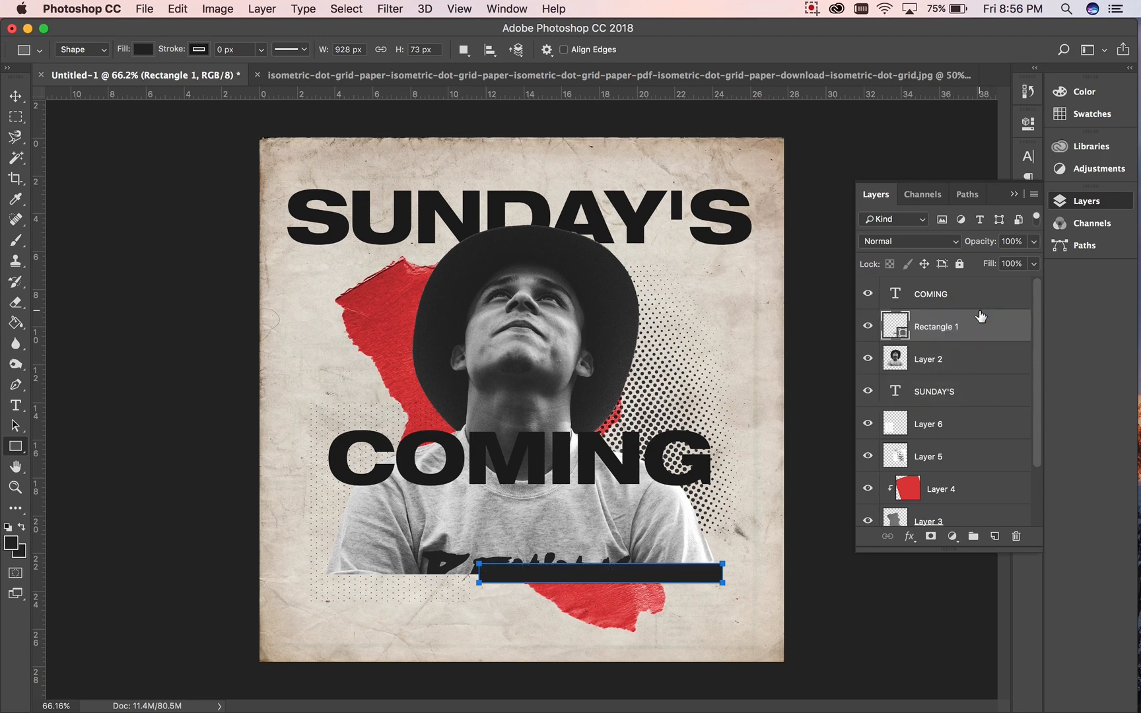
- Draw a second black bar about 451 by 69 px below the C of COMING and move its layer beneath the SUNDAY'S text
click(967, 368)
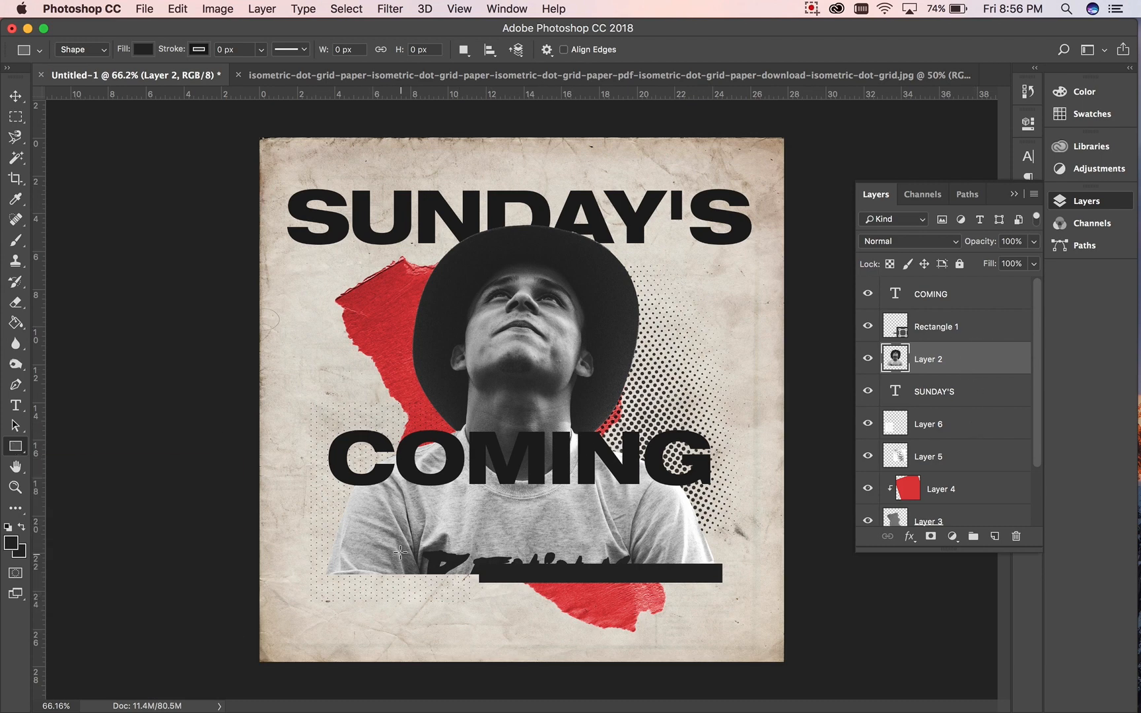
mouse_move(303, 503)
mouse_down()
mouse_move(406, 536)
mouse_move(423, 524)
mouse_up()
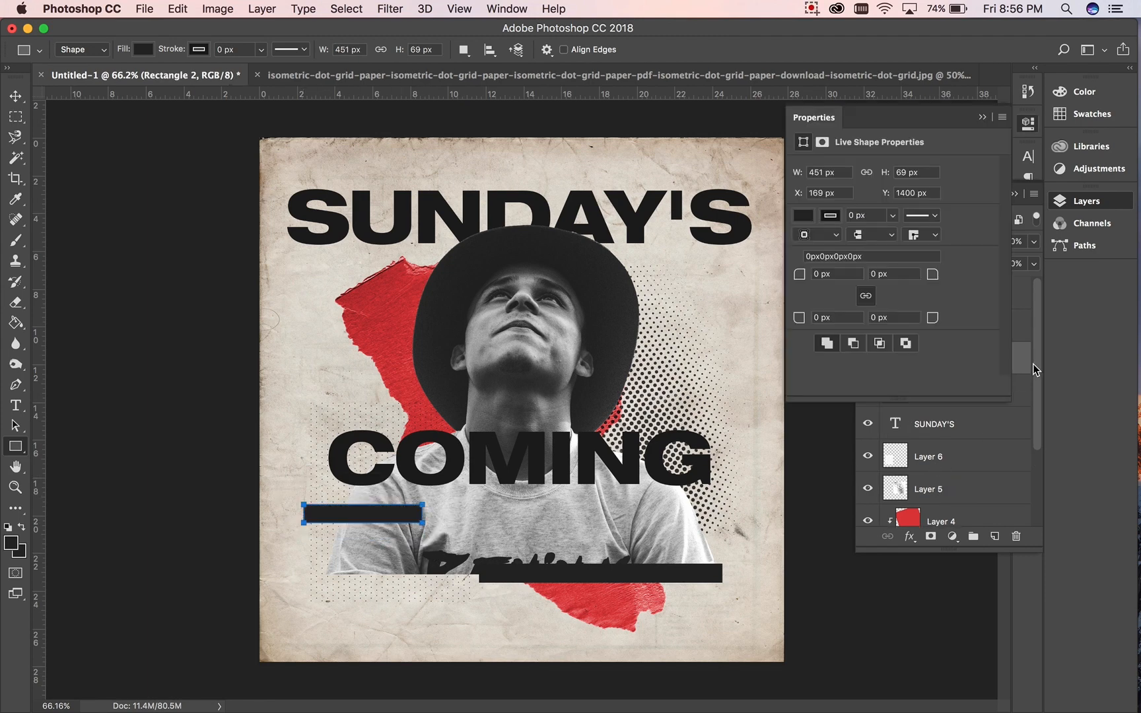
click(982, 117)
drag(984, 370, 979, 438)
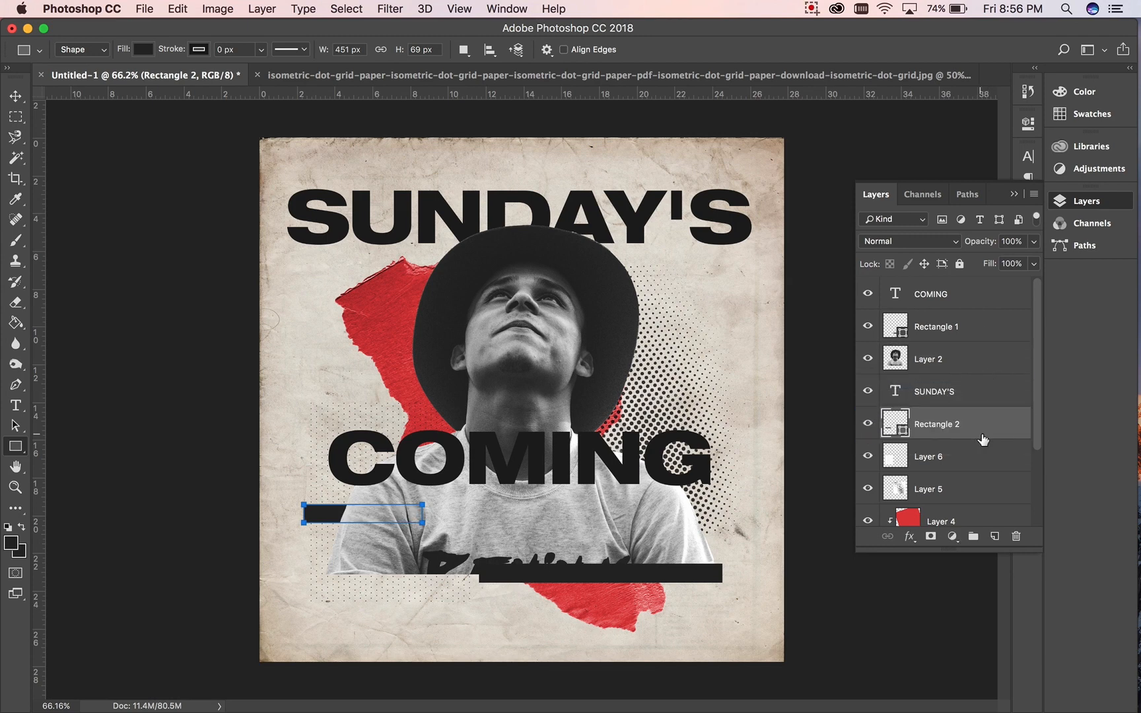
click(914, 390)
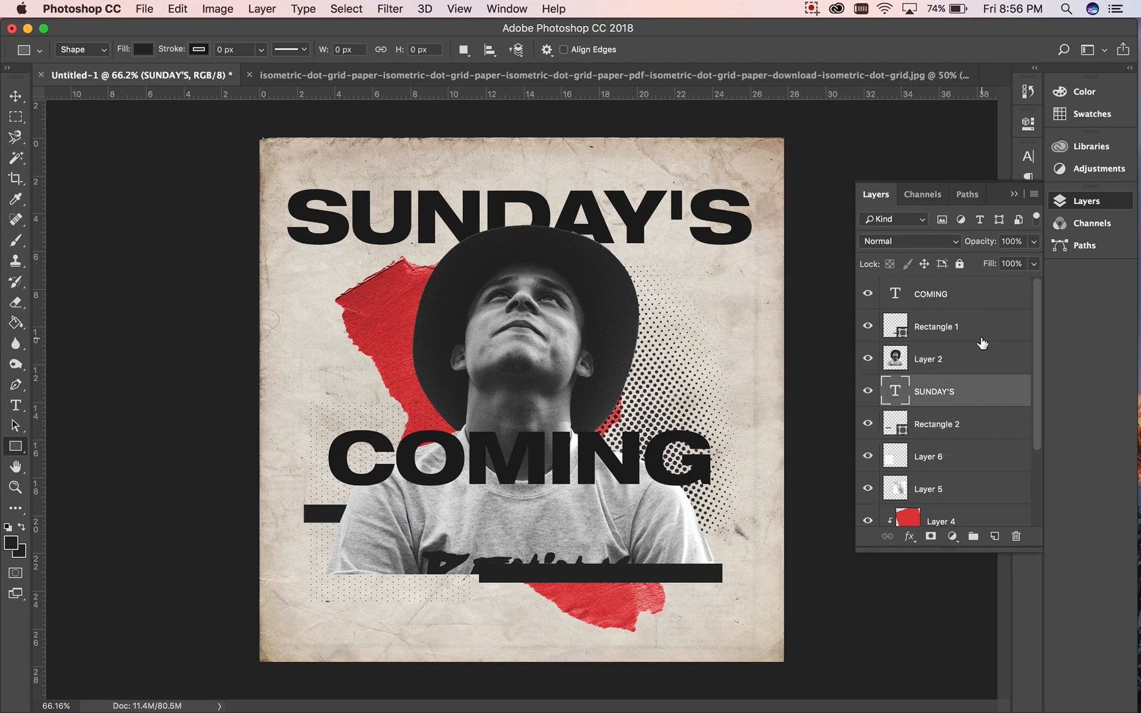
- Stretch the smaller bar's left end outward to line up with the left edge of the SUNDAY'S text
click(958, 423)
key(super+t)
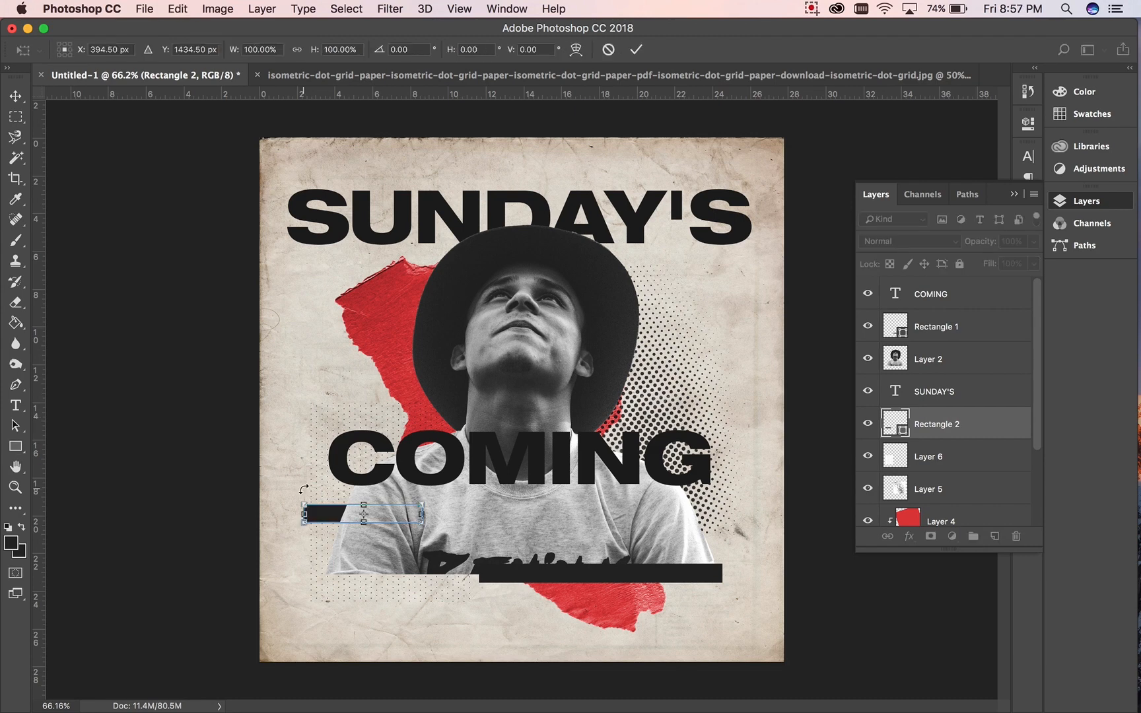
drag(305, 515, 293, 515)
key(Return)
click(971, 390)
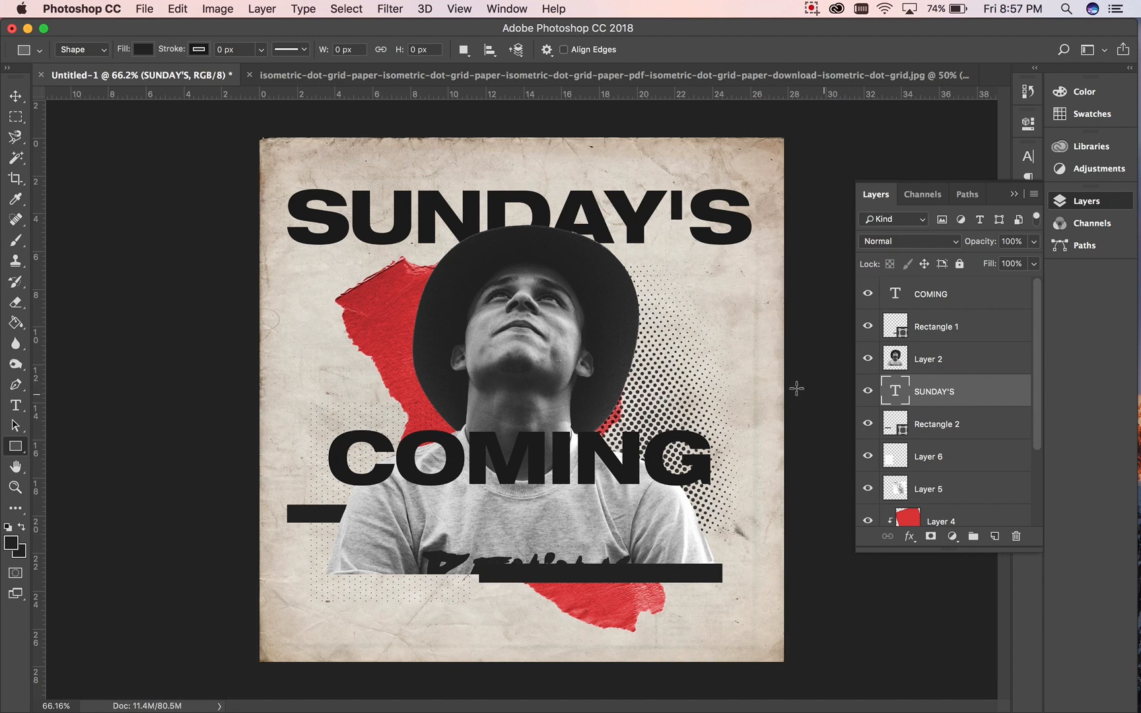
- Duplicate the small black bar onto the lower shirt and move the copy's layer directly above Rectangle 1
click(15, 96)
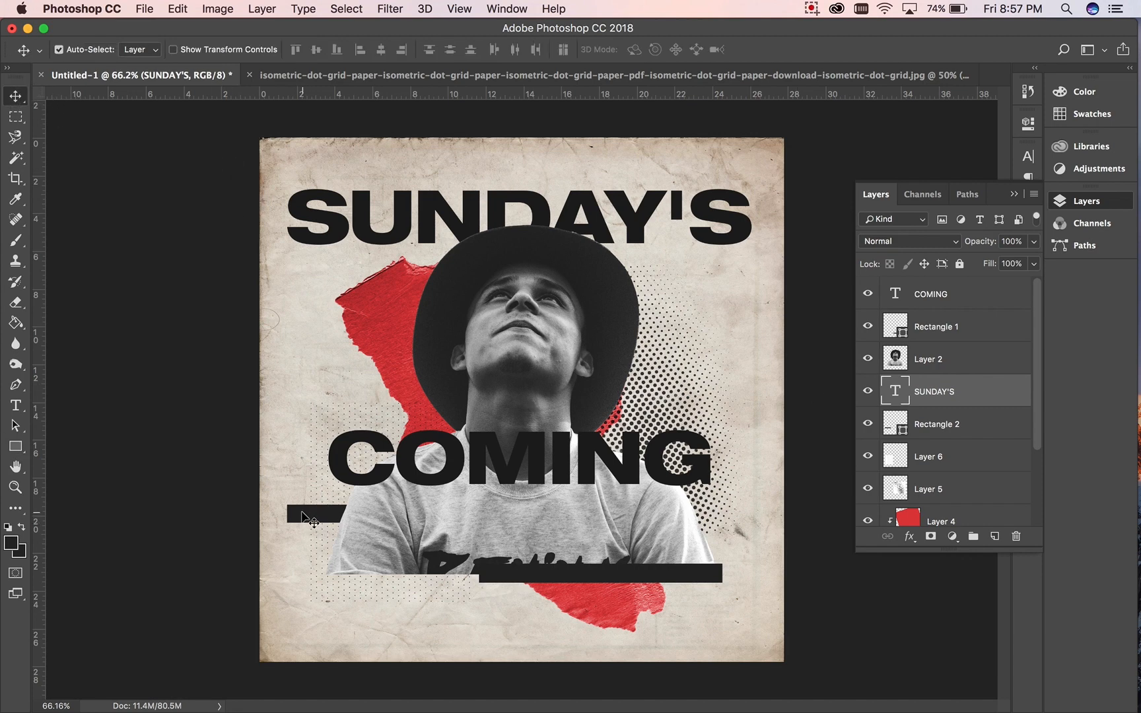
click(303, 515)
alt+drag(301, 516, 410, 538)
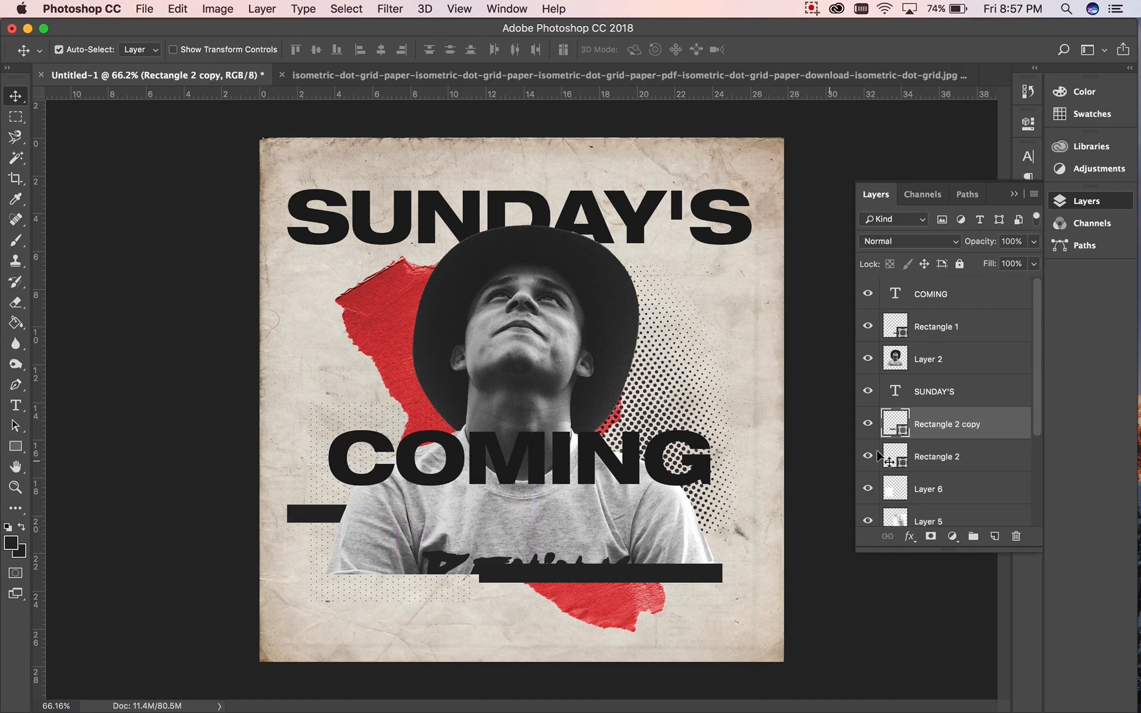
drag(993, 428, 995, 321)
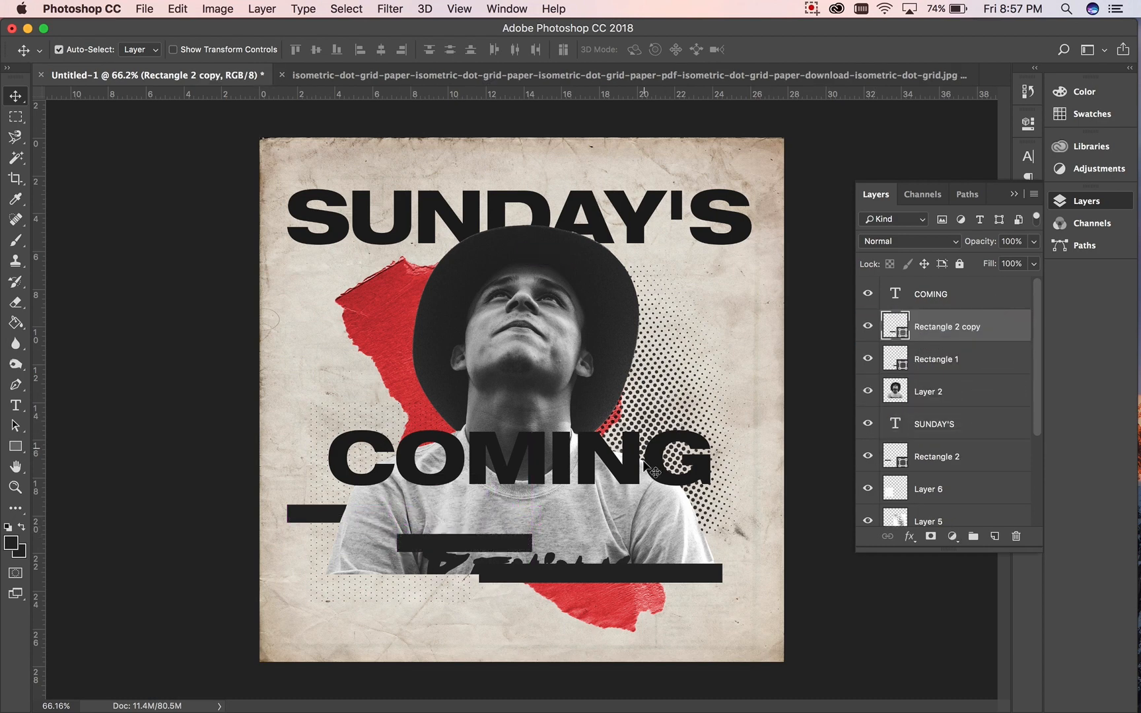
- Apply a Color Overlay to the duplicated bar on the shirt, using a bright red sampled from the torn paper
double_click(994, 332)
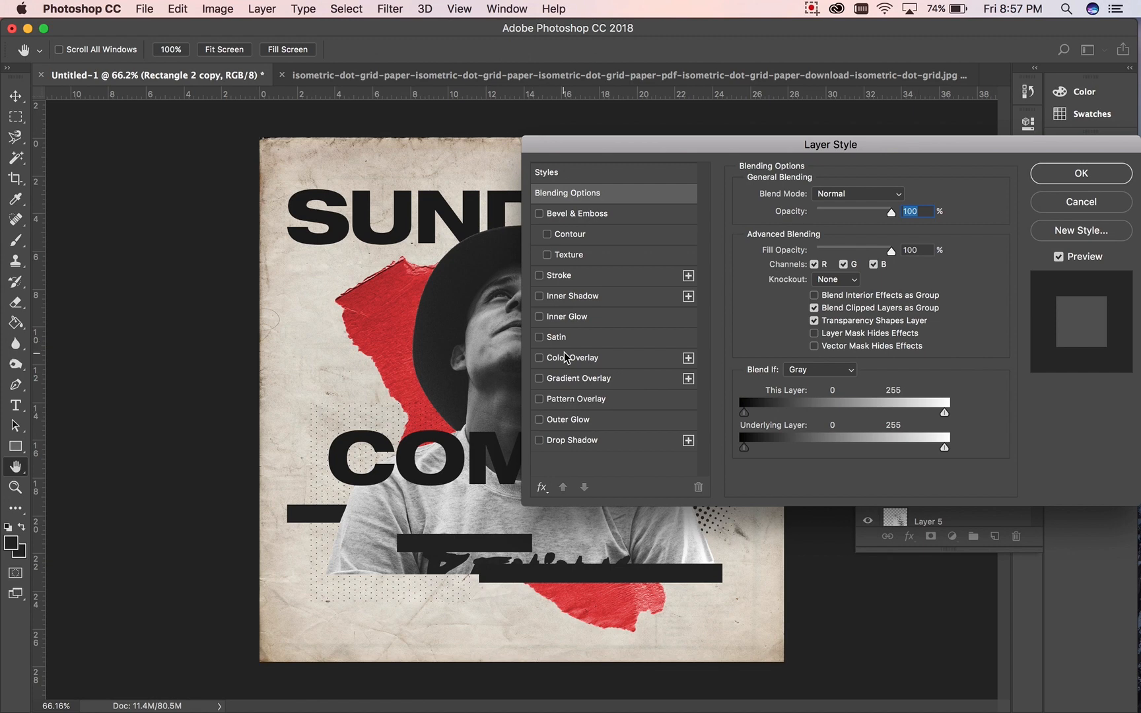
click(565, 358)
click(902, 196)
click(418, 278)
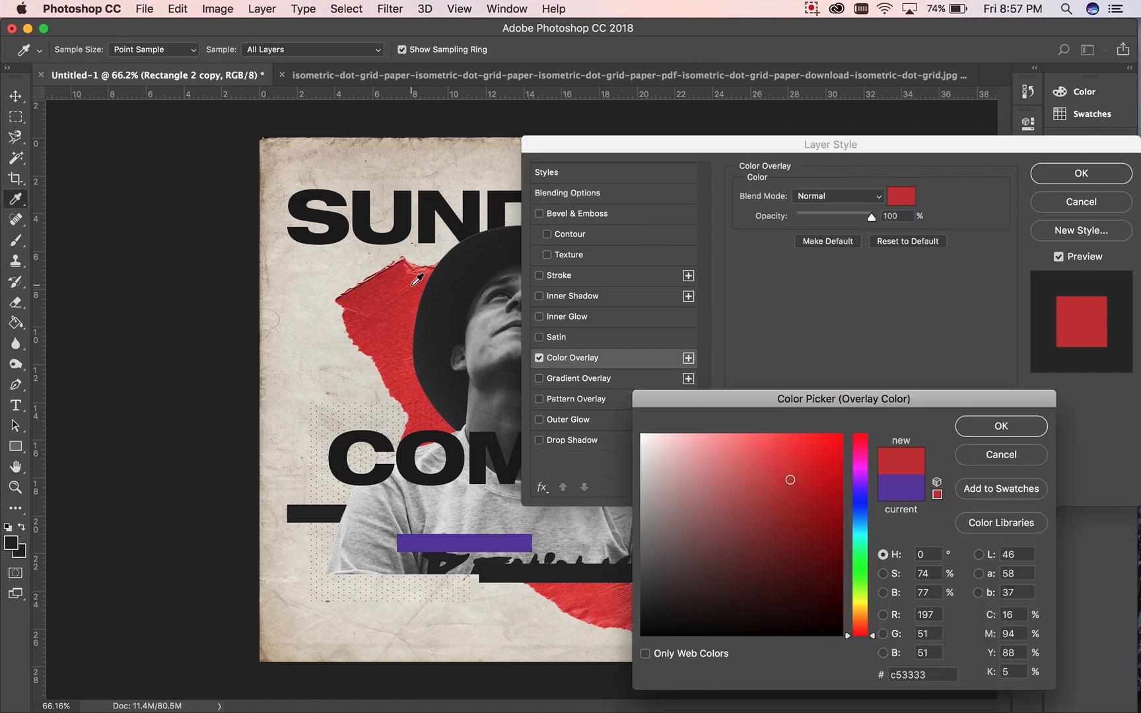
click(581, 590)
click(971, 426)
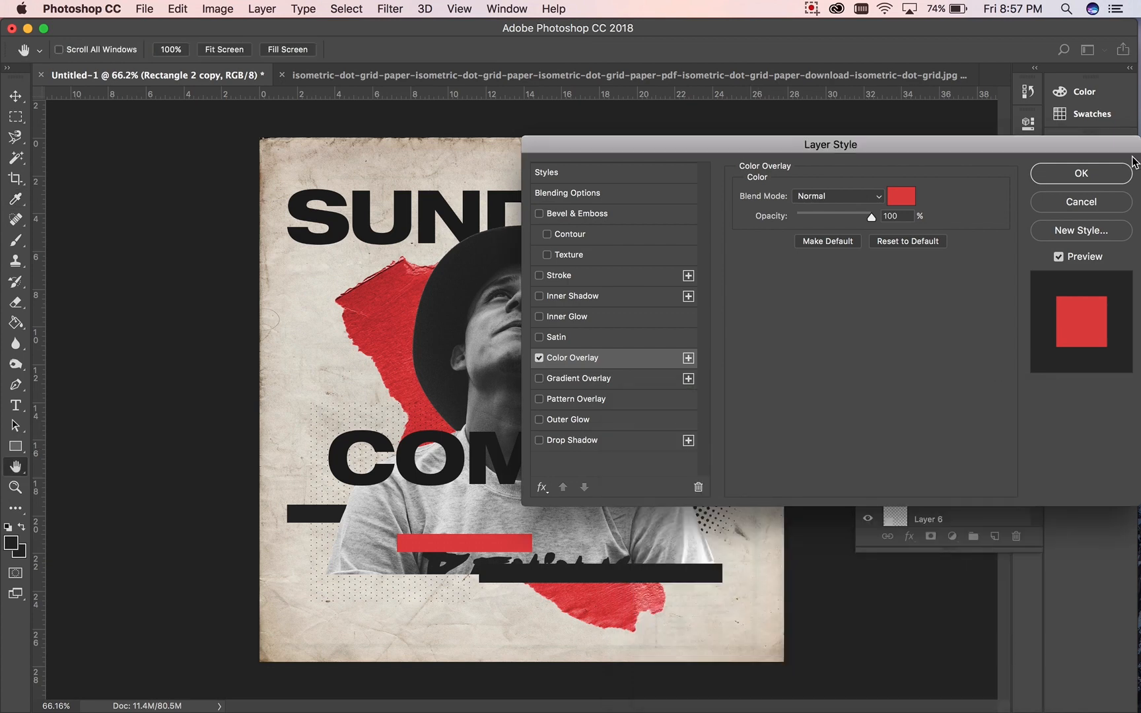
click(1116, 173)
- Shorten the red bar and position it so its lower right corner meets the left end of the long black bar
key(super+t)
drag(529, 548, 453, 554)
key(Return)
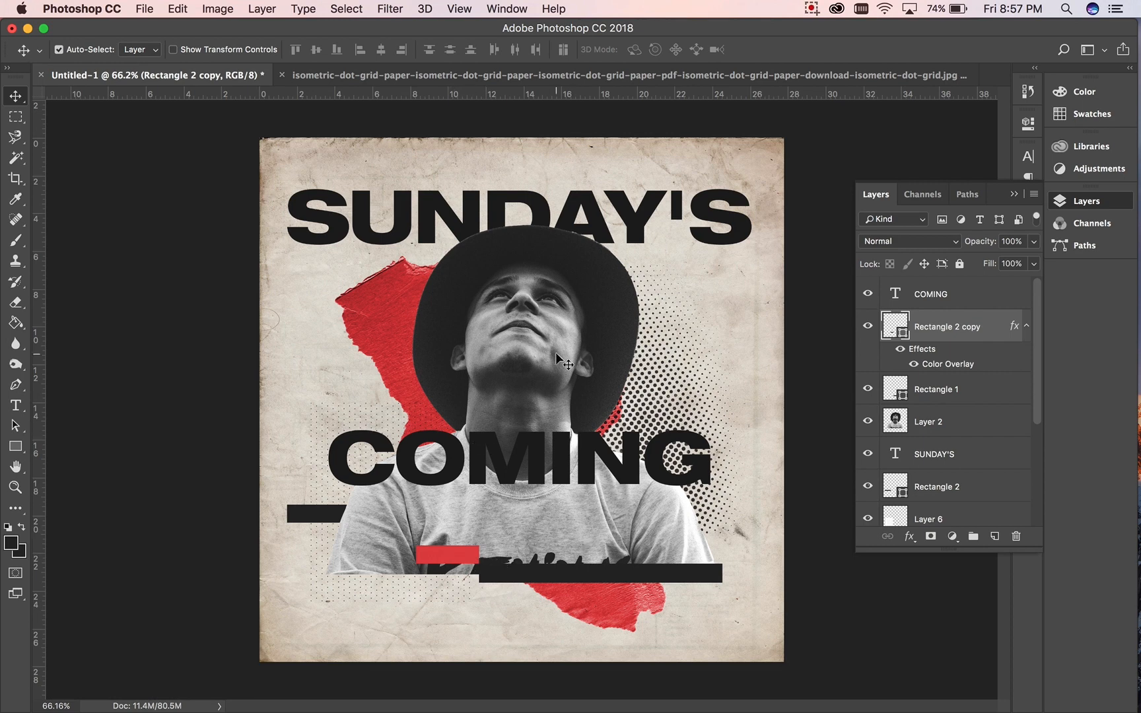
- Duplicate the red bar over the halftone beside the hat, rotate the copy to vertical and lengthen it until it nearly reaches COMING
drag(462, 565, 702, 369)
key(super+t)
drag(752, 335, 716, 426)
mouse_move(687, 386)
mouse_down()
mouse_move(689, 431)
mouse_move(678, 392)
mouse_up()
key(Return)
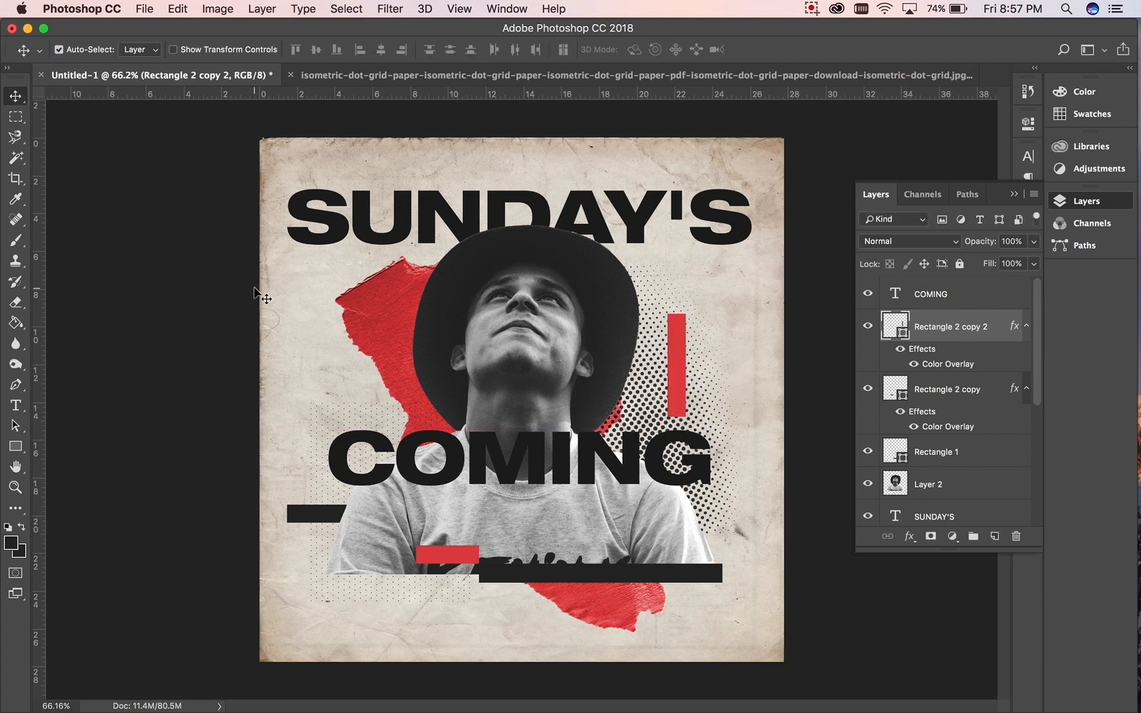
- Duplicate the long black bar across the jaw and halftone, and move the copy's layer directly beneath the COMING text
click(662, 574)
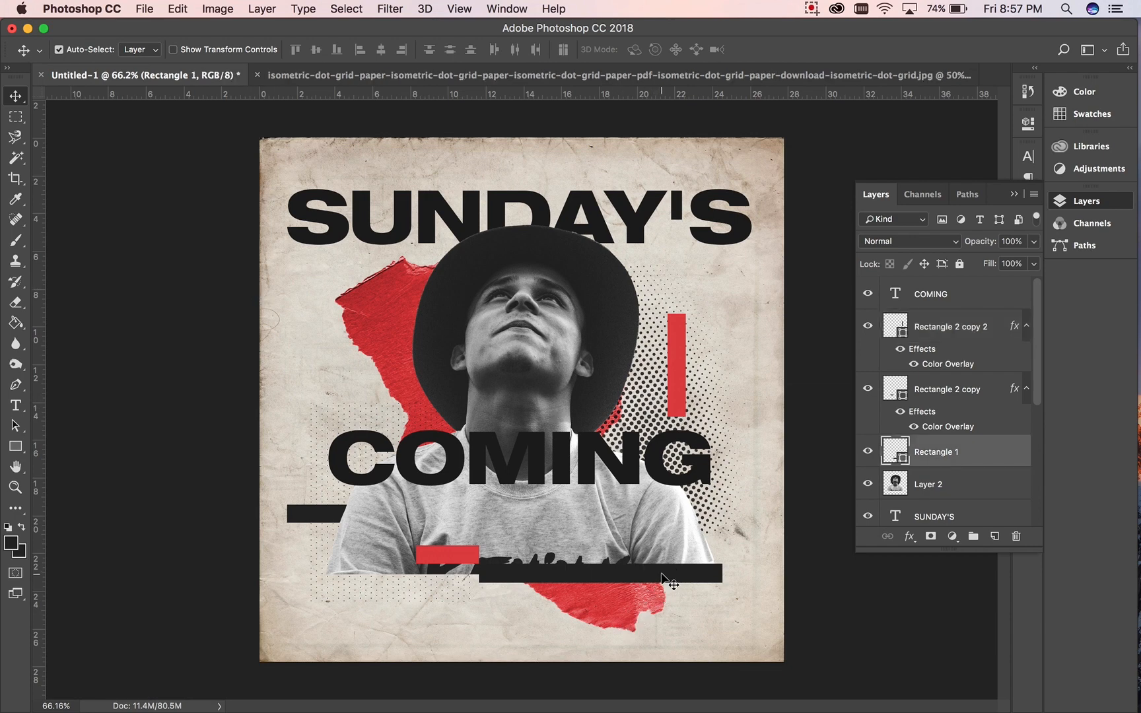
drag(661, 575, 704, 368)
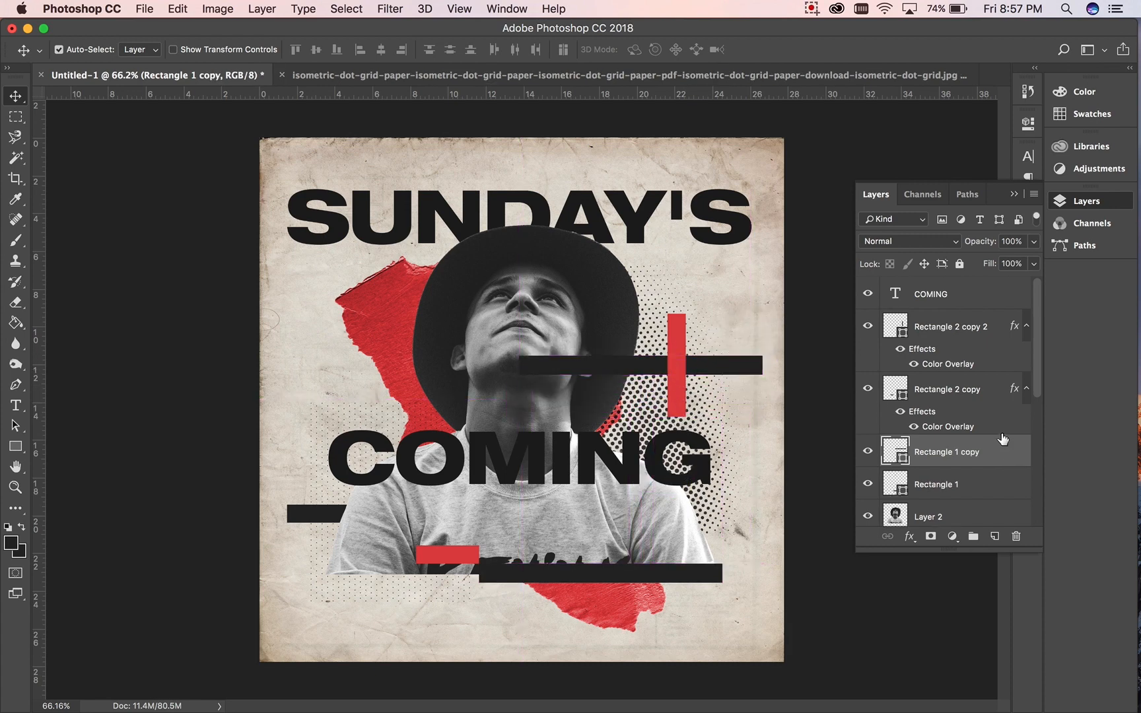
drag(1015, 389, 1000, 456)
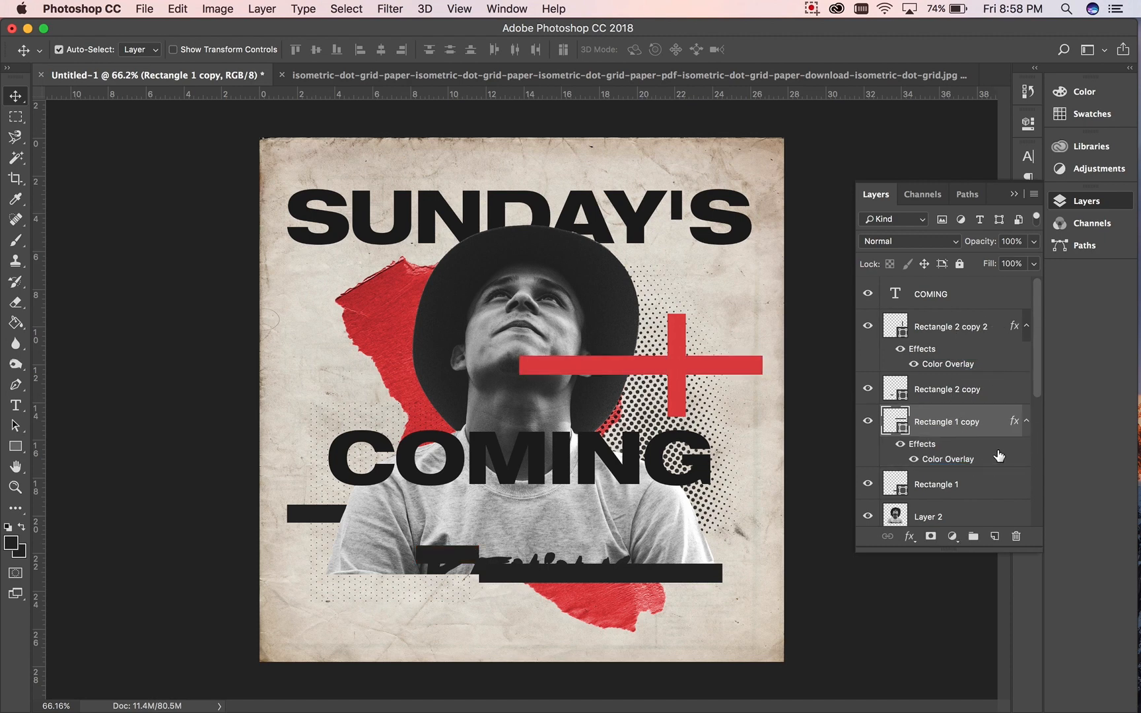
key(super+z)
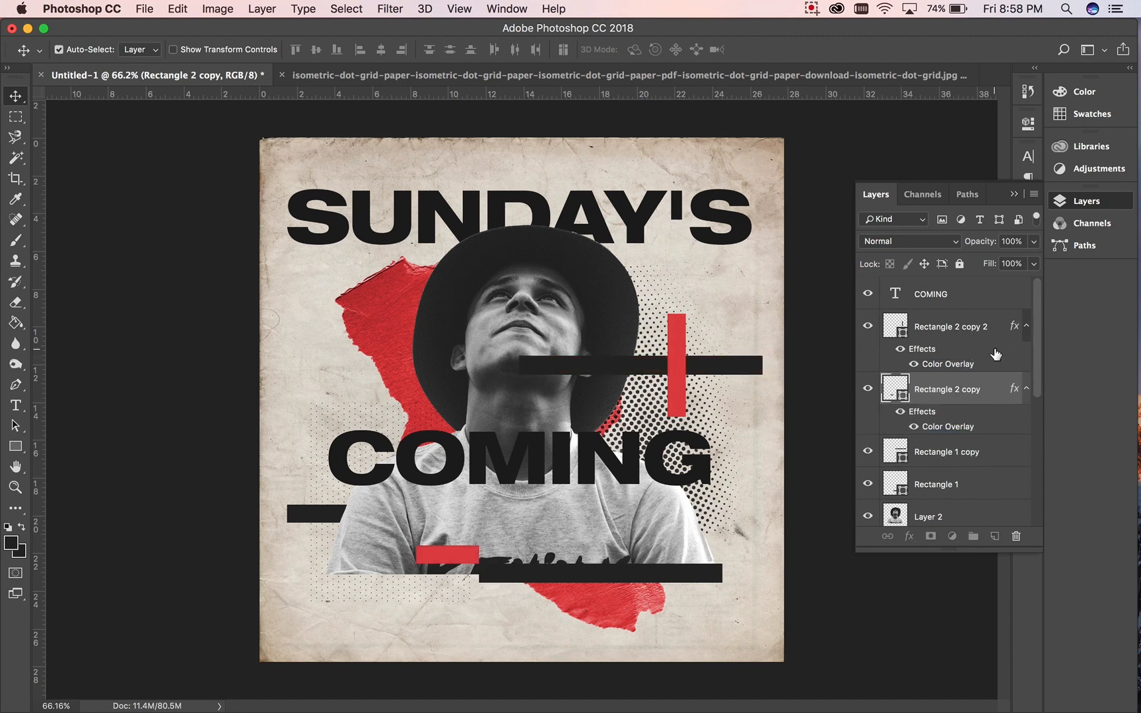
drag(996, 388, 962, 305)
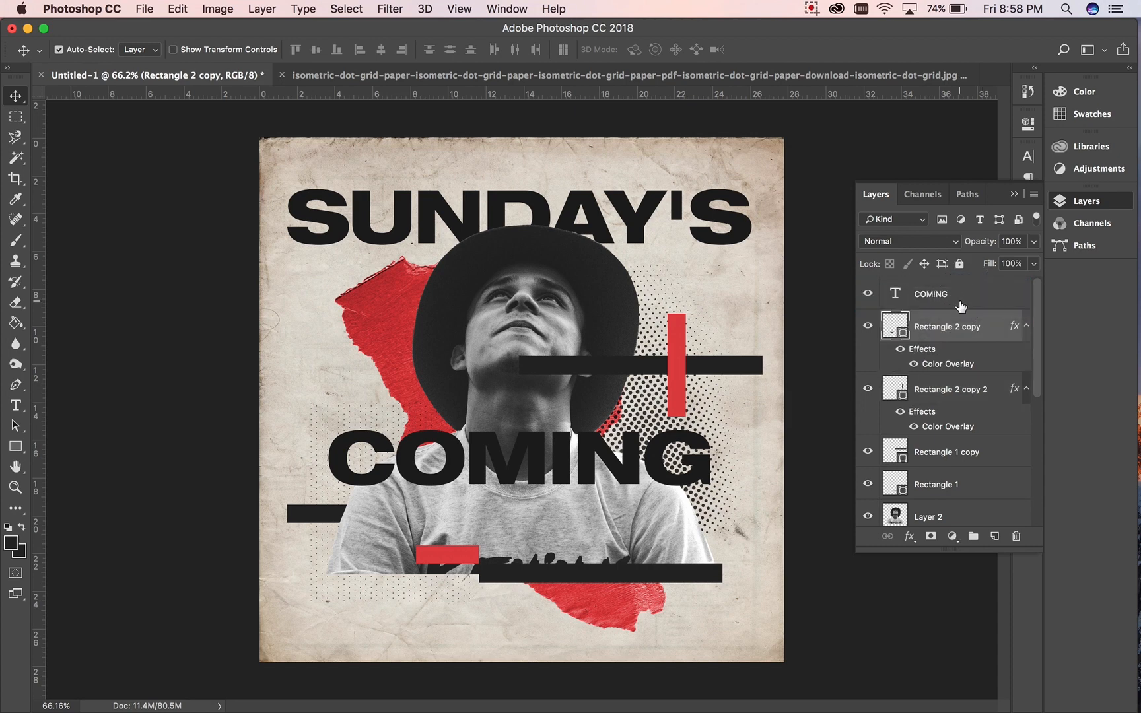
click(741, 367)
drag(1030, 466, 976, 321)
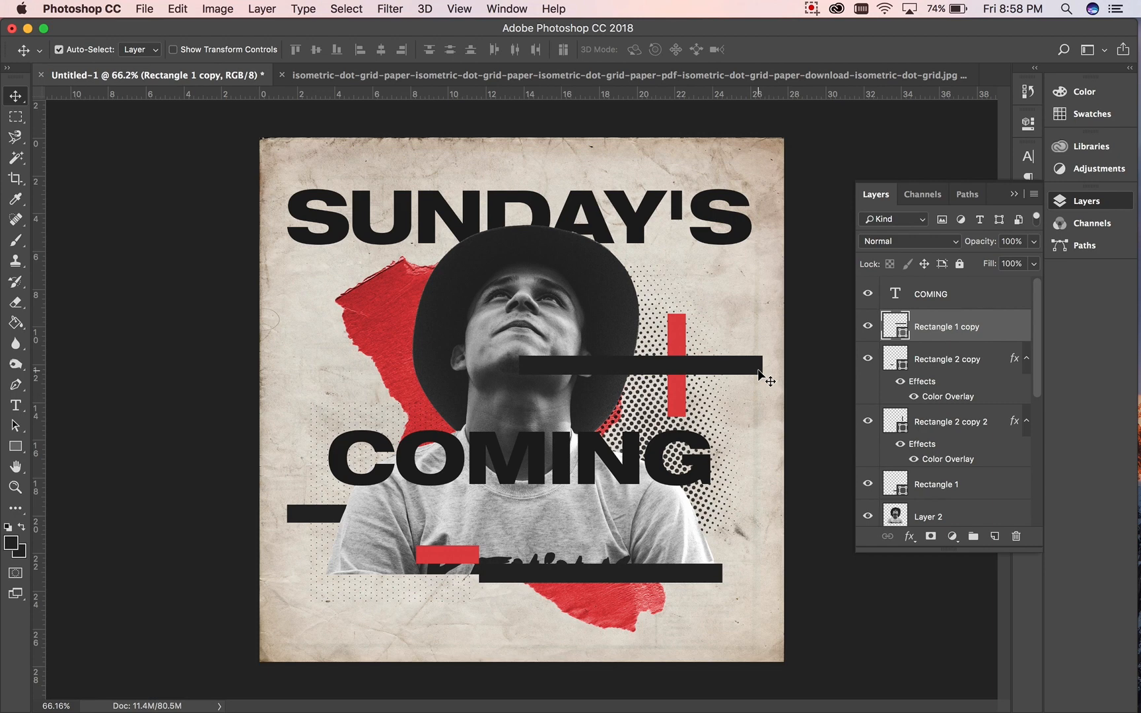
- Shorten the duplicated black bar to about half its length and place it across the neck and hat brim, just above COMING
key(super+t)
drag(761, 364, 624, 395)
key(Return)
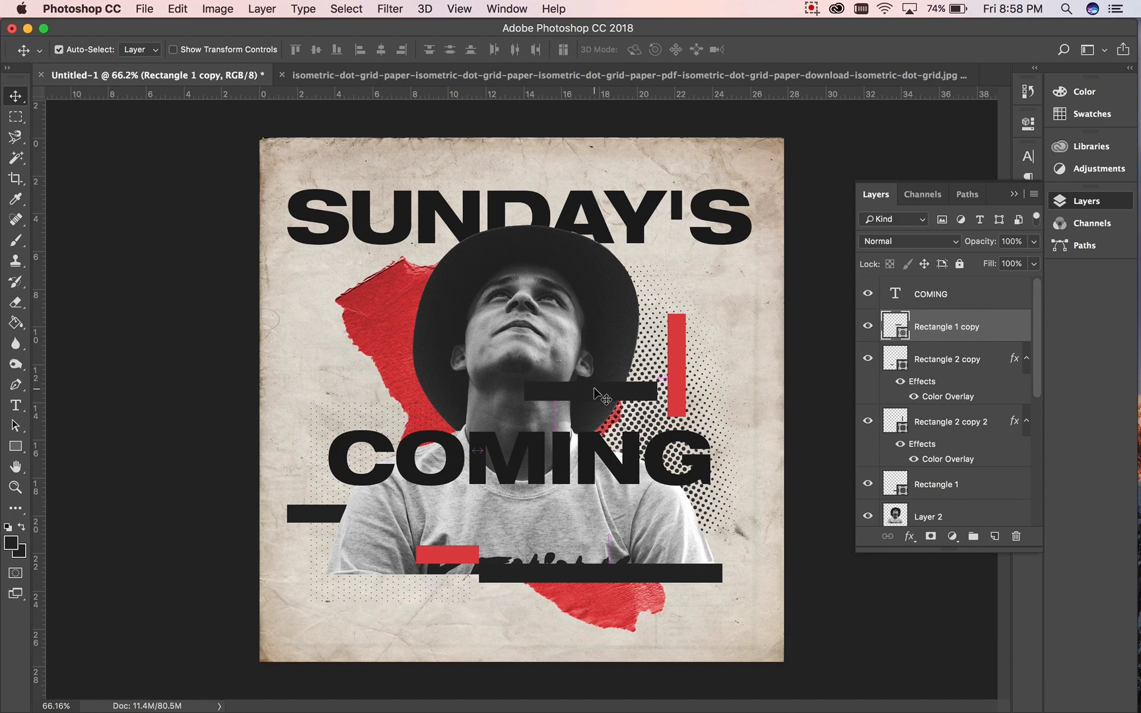
key(shift+Down)
- Lower the opacity of the black bar across the neck so the hat and halftone show through slightly
click(1034, 243)
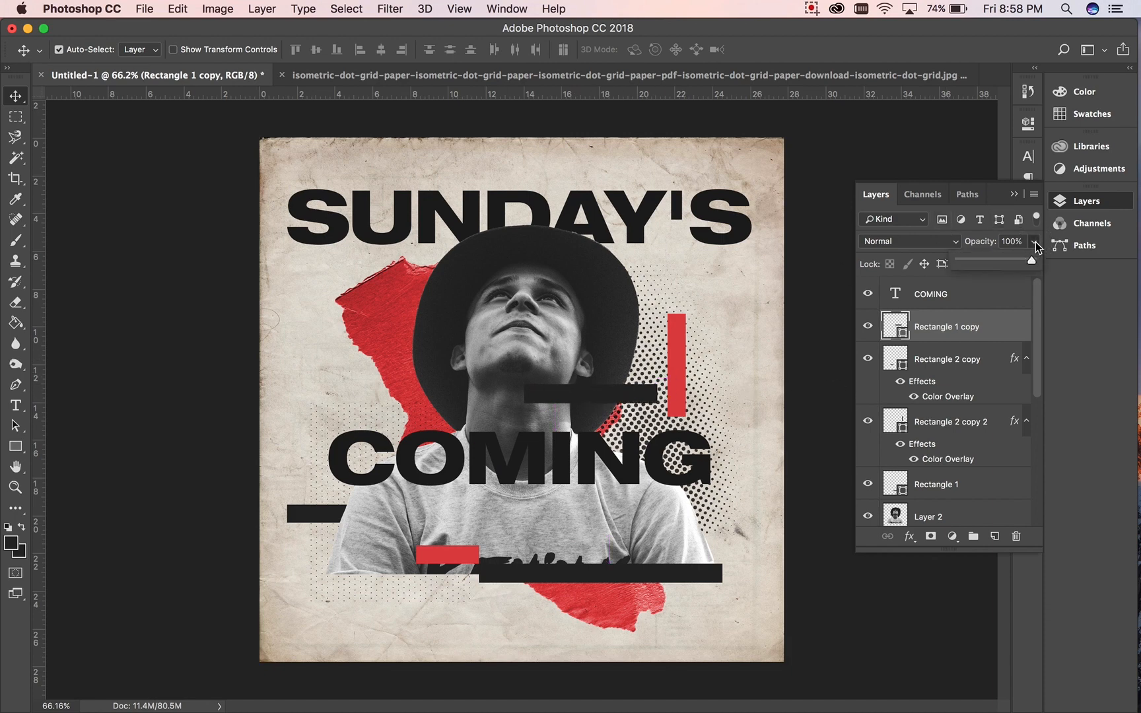
mouse_move(1014, 261)
mouse_down()
mouse_move(992, 261)
mouse_move(1018, 261)
mouse_up()
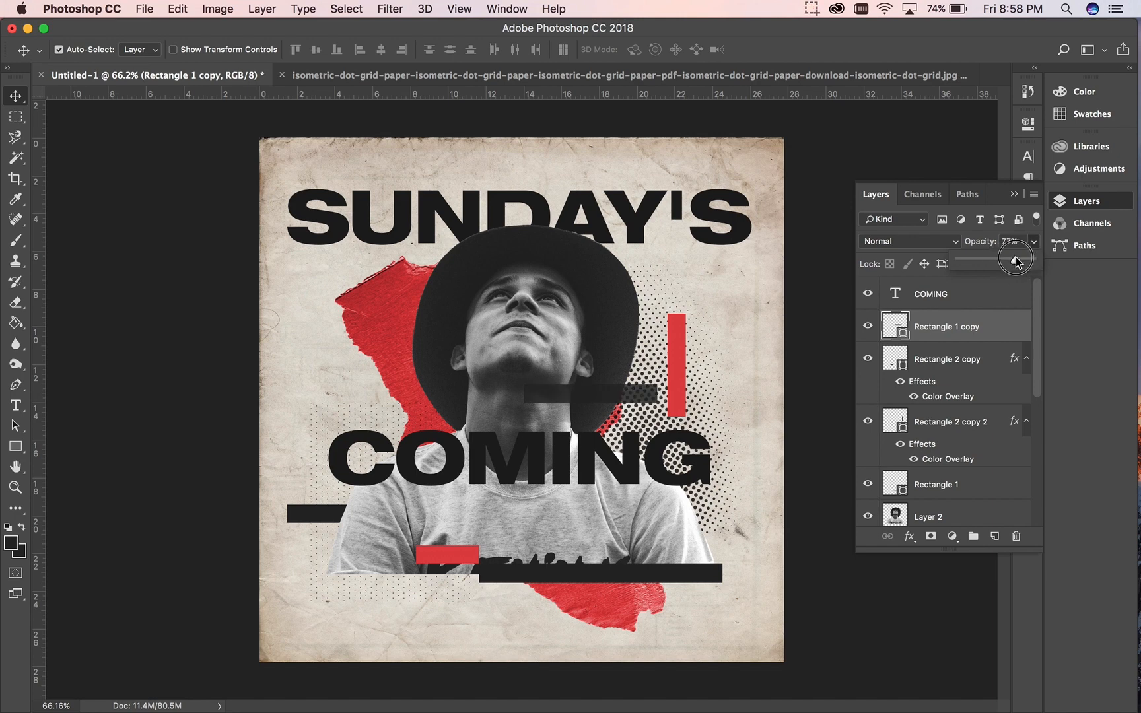
click(1007, 426)
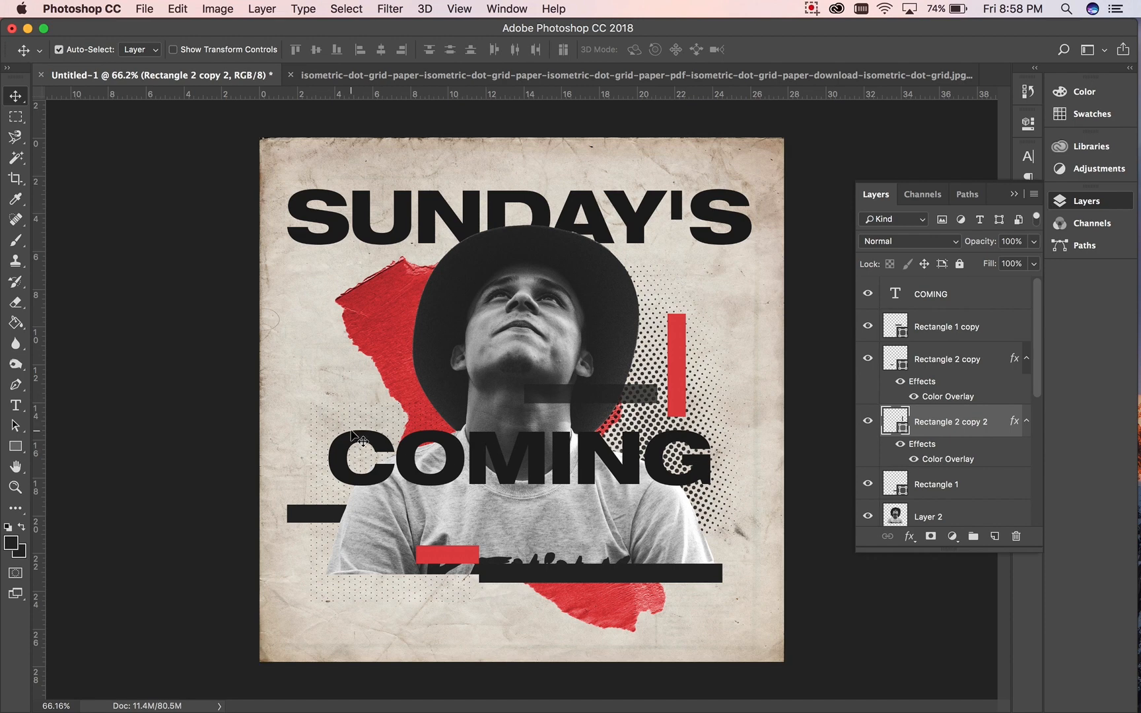
- Reduce the opacity of the small black bar behind the shoulder, Rectangle 2, to about 88%
click(320, 519)
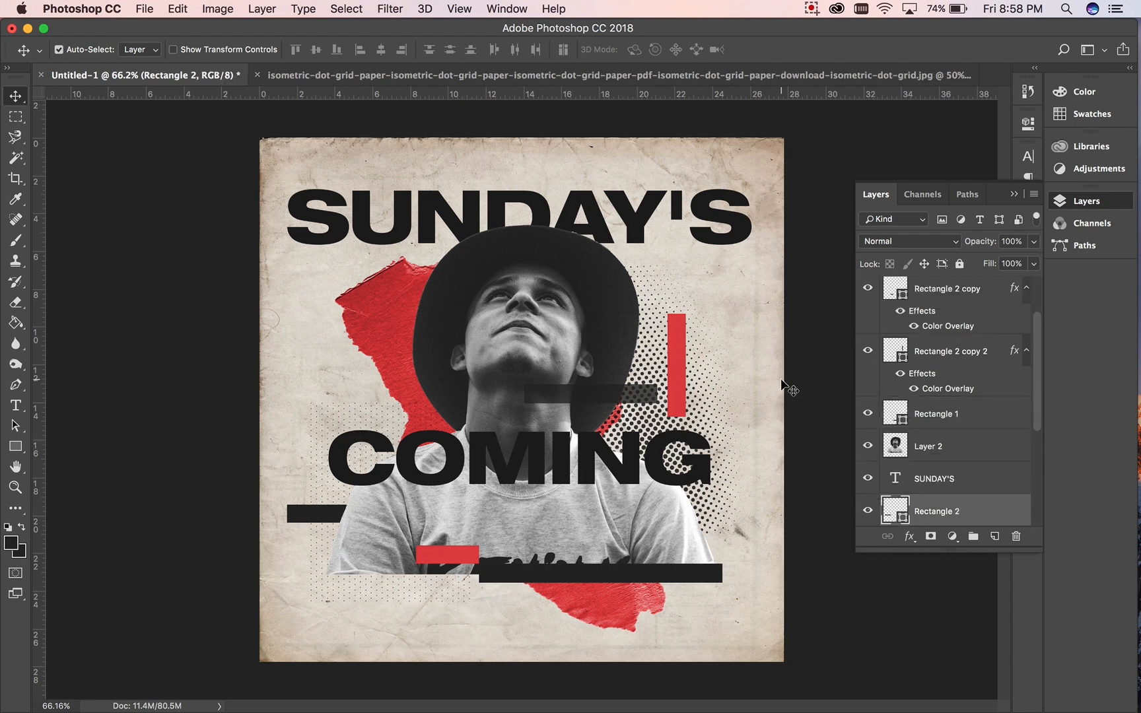
click(1031, 248)
drag(1031, 259, 1024, 263)
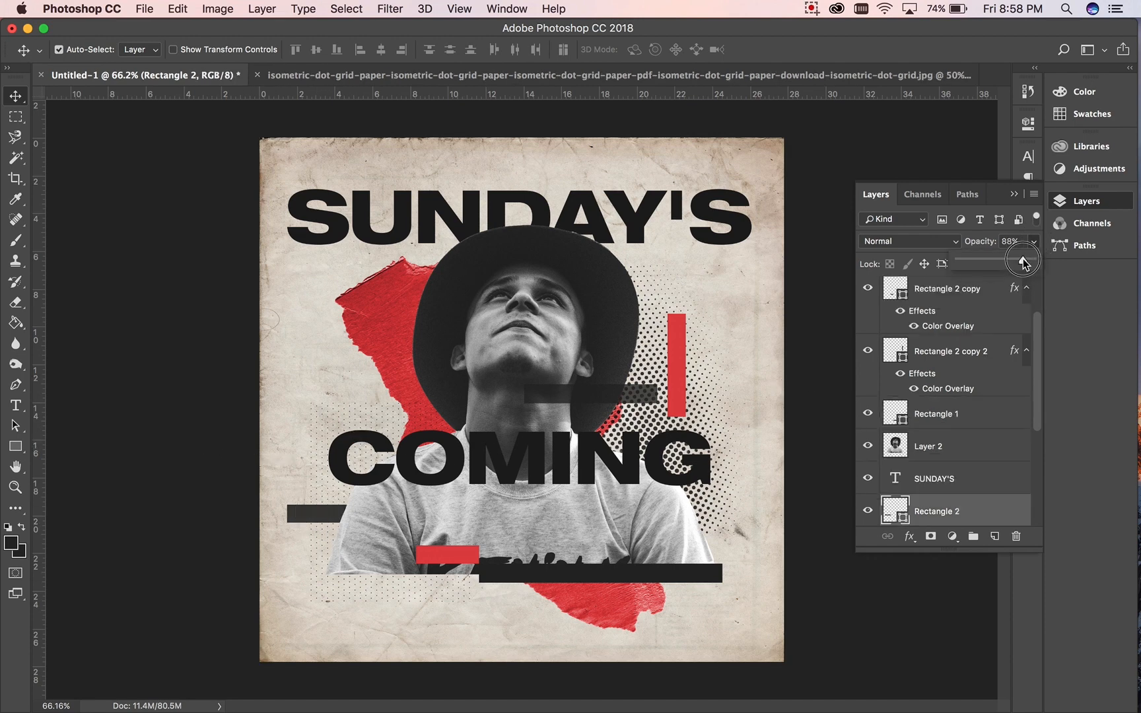
click(1011, 449)
- Add a capital X beside the torn red paper on a layer above Rectangle 1, in a bolder style of Proxima Nova
click(631, 582)
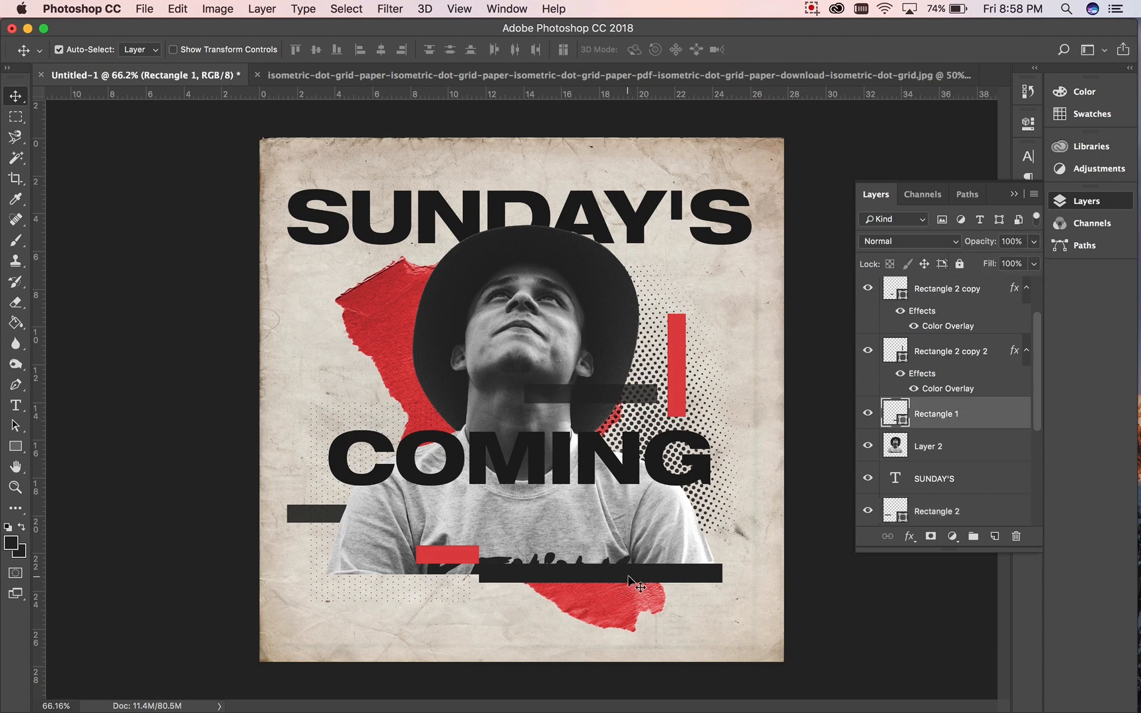
click(15, 404)
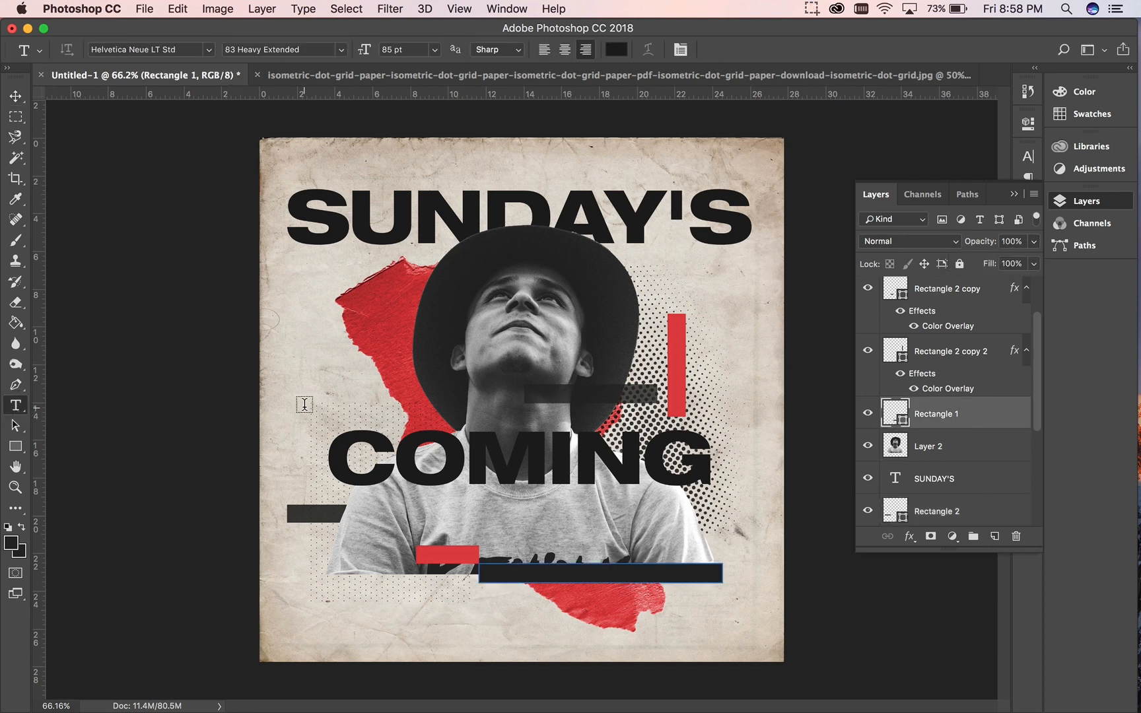
click(319, 338)
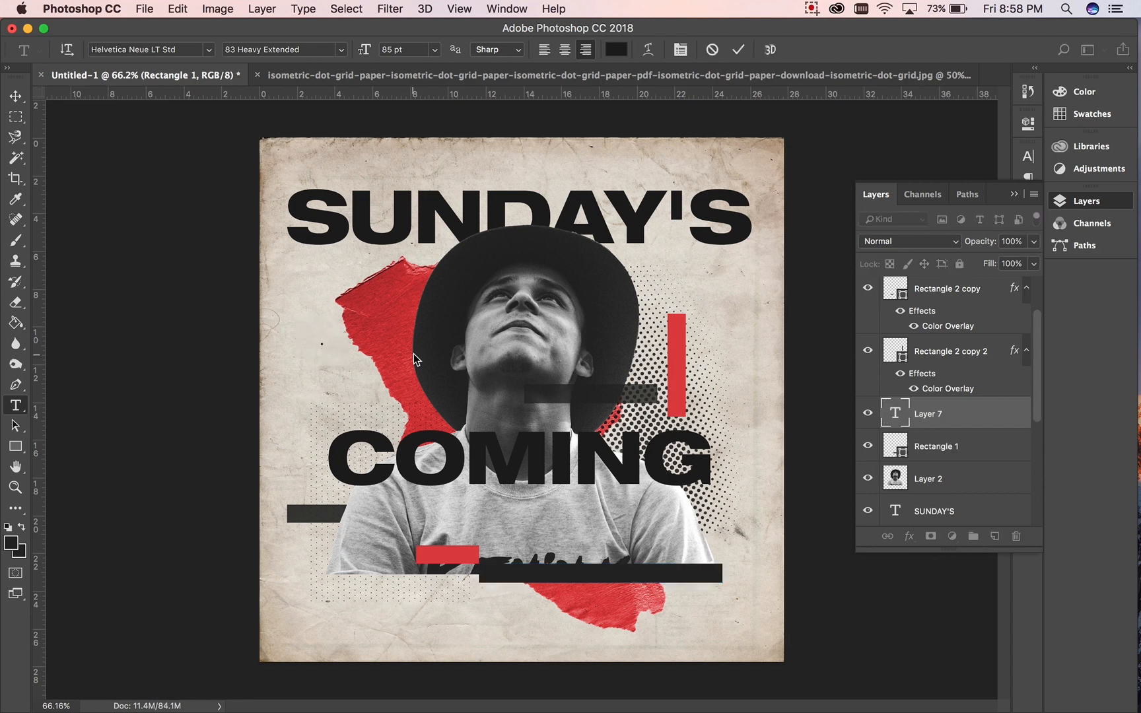
text(x)
drag(321, 336, 291, 326)
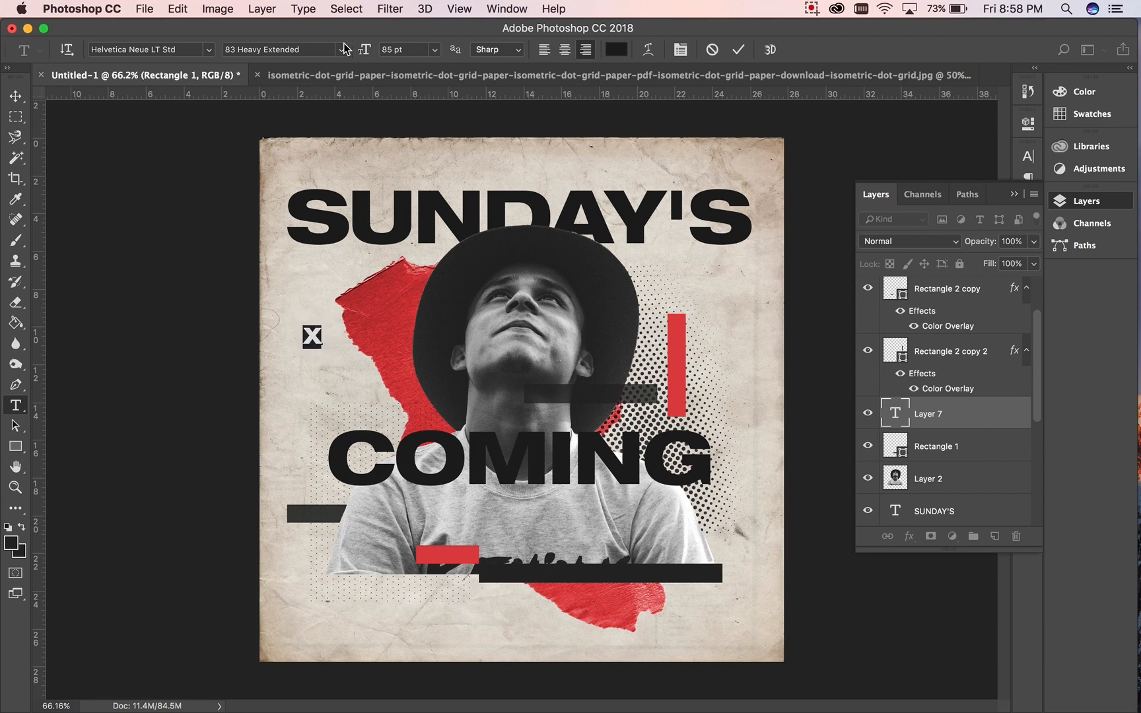
click(209, 49)
click(192, 132)
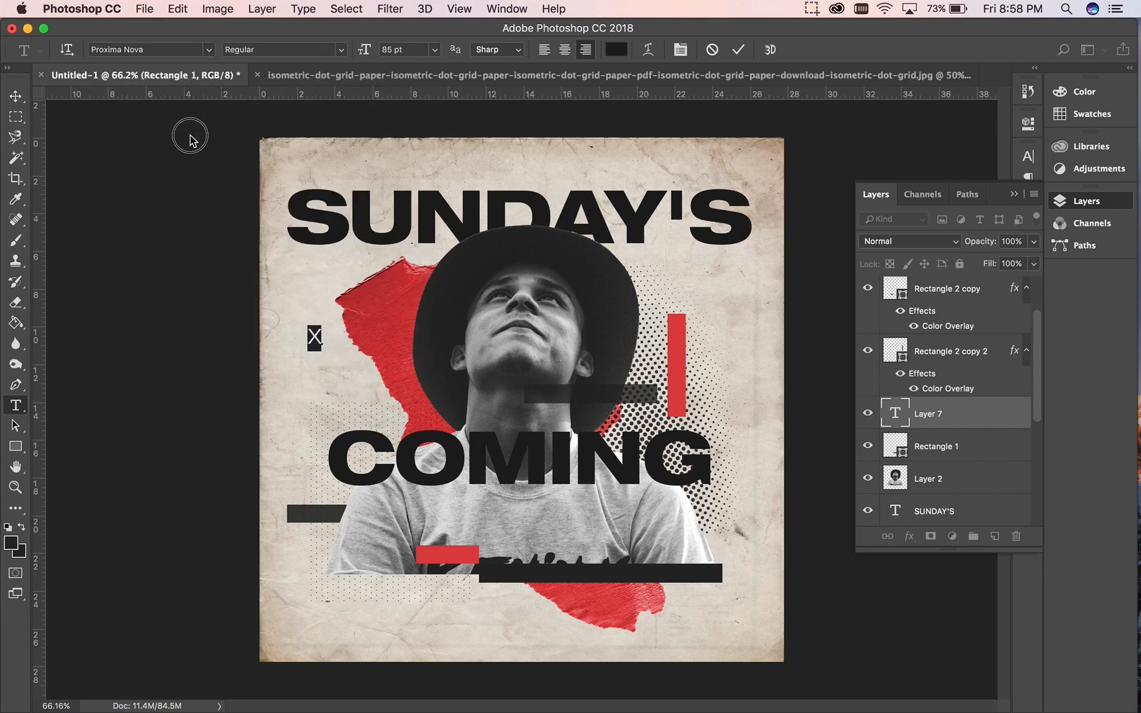
click(339, 51)
click(282, 153)
click(15, 96)
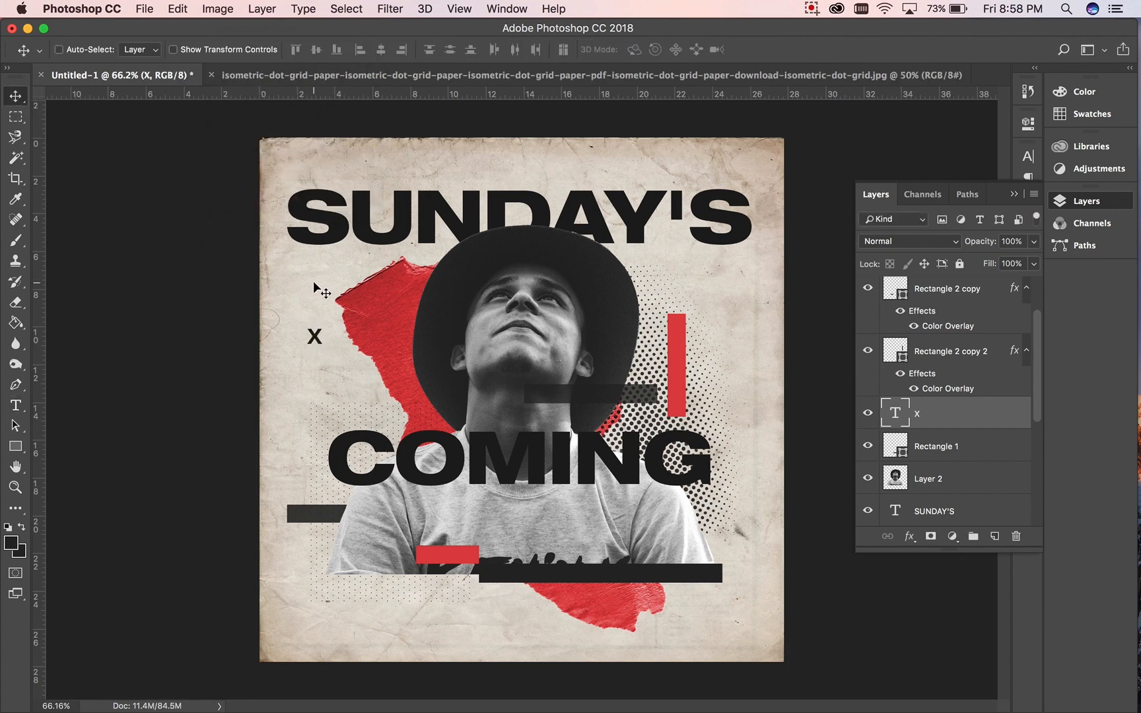
- Enlarge the X to roughly the height of the title letters and place it over the left edge of the torn red paper
key(super+t)
drag(324, 347, 396, 421)
key(Return)
drag(341, 382, 369, 362)
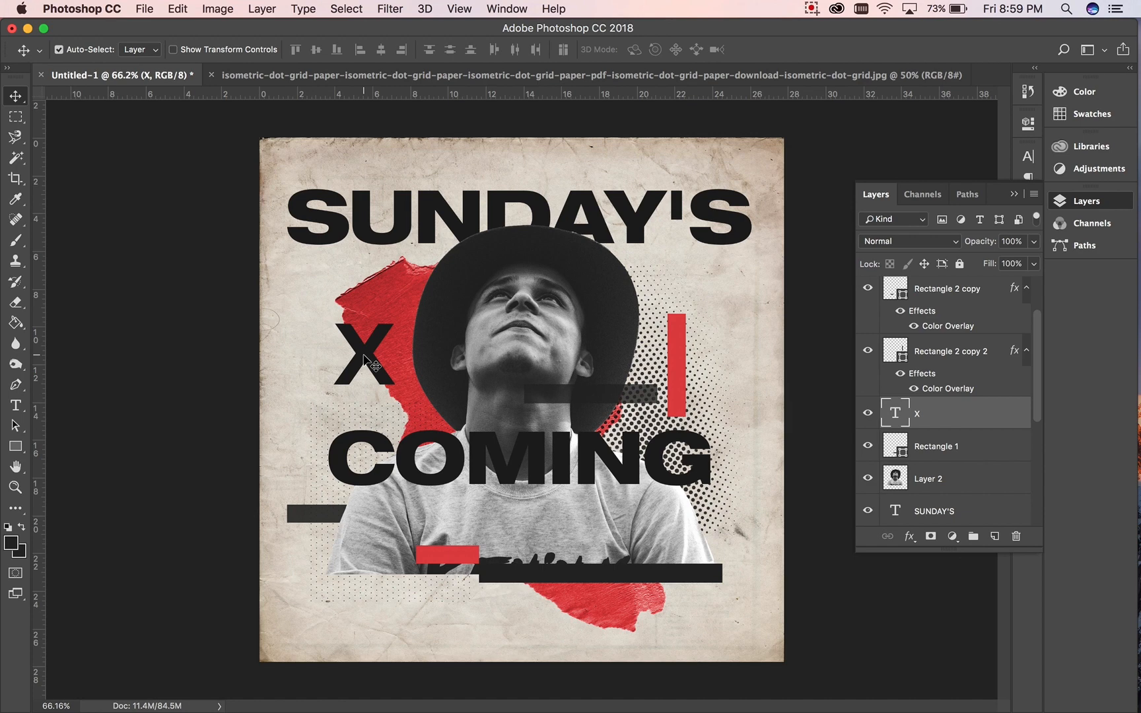
- Duplicate the large X beside the hat, scale the copy to about 68%, and repeat it across to form a row of three
drag(364, 355, 665, 326)
key(super+t)
drag(697, 384, 666, 357)
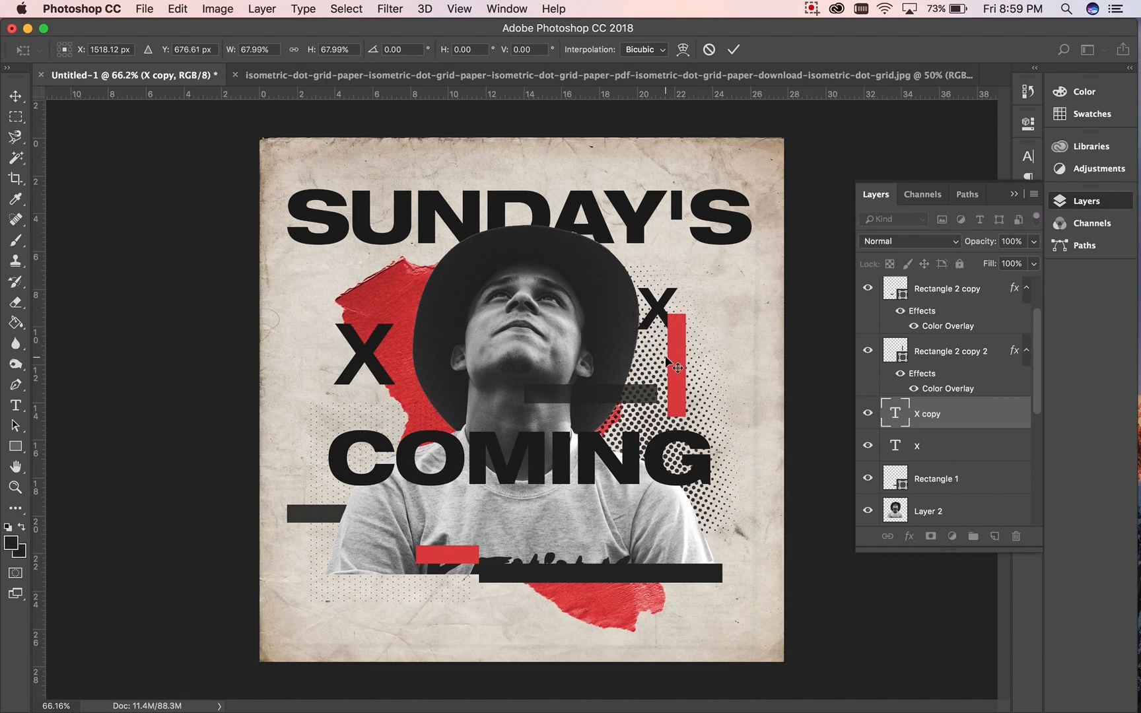
key(Return)
drag(659, 304, 739, 315)
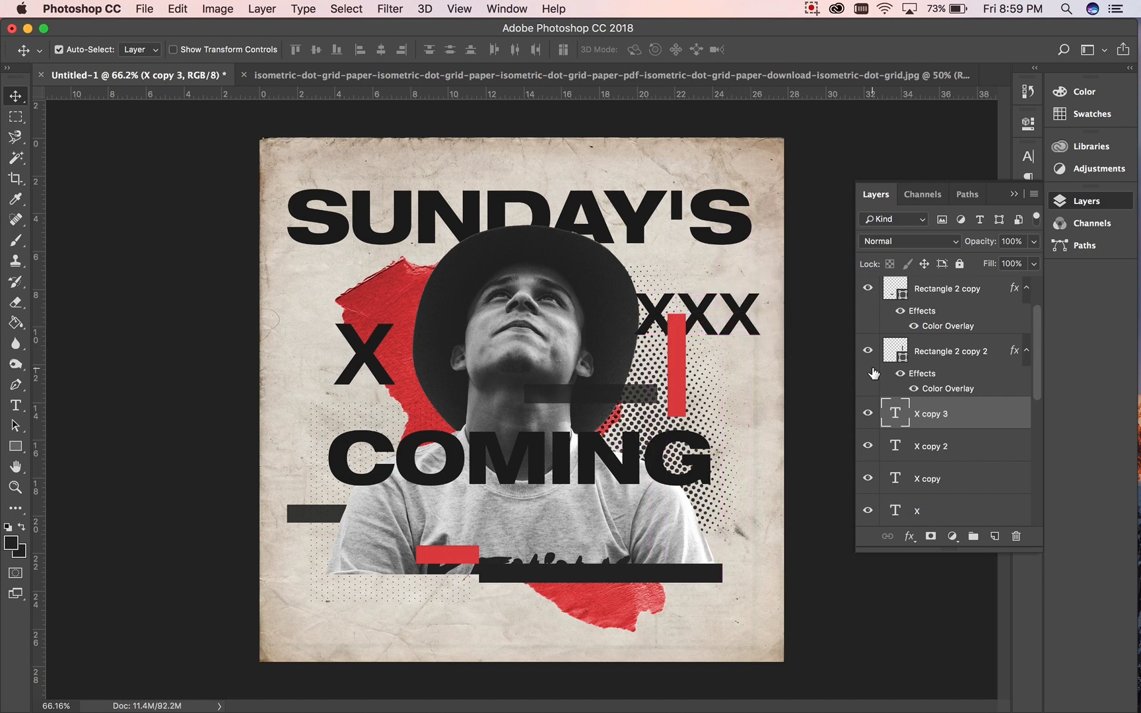
shift+click(954, 472)
right_click(952, 474)
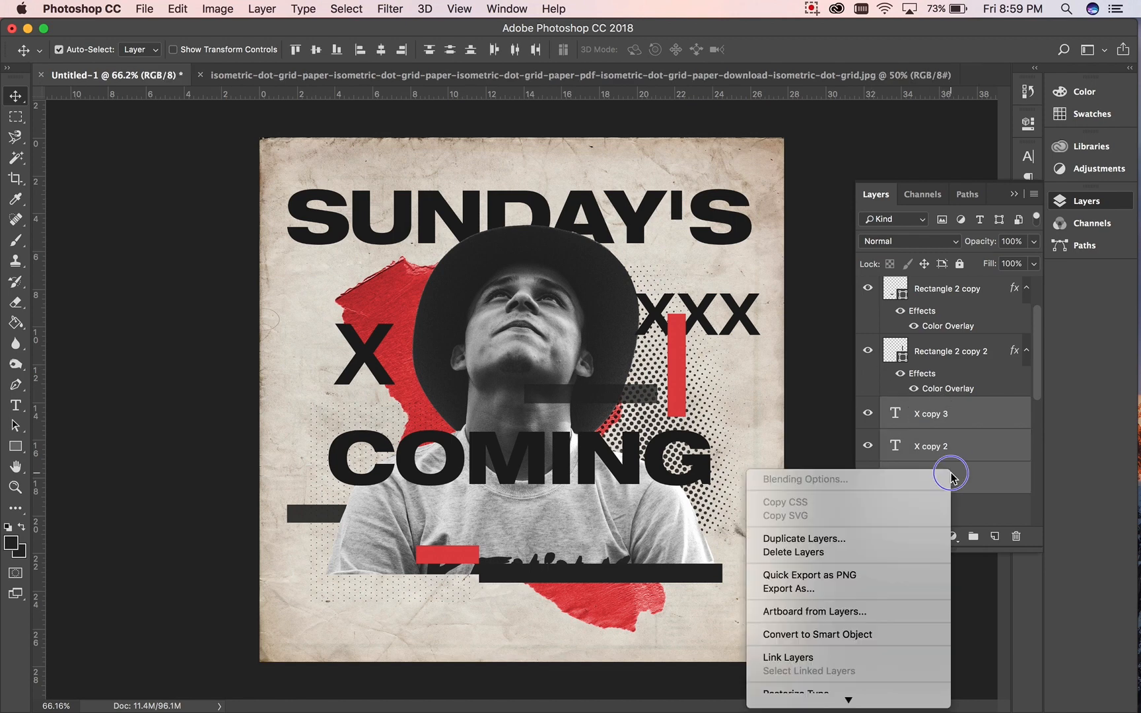
click(979, 471)
- Apply a white (ffffff) Color Overlay to the outermost X of the row, layer X copy 3
double_click(978, 410)
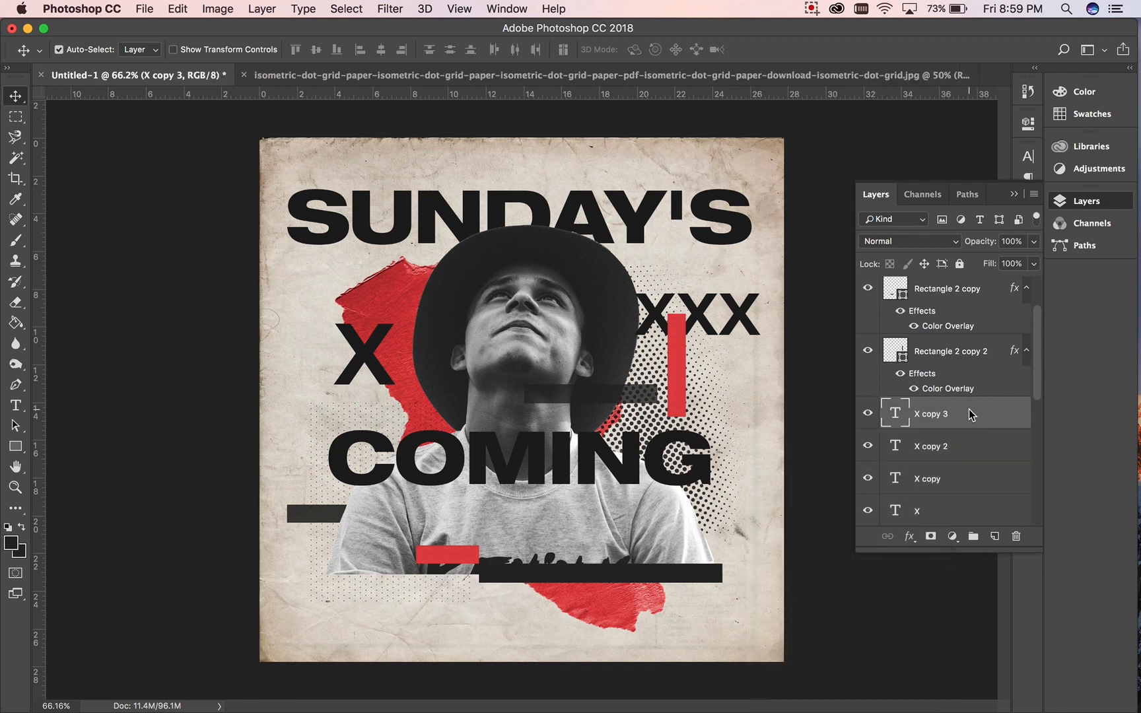
click(569, 357)
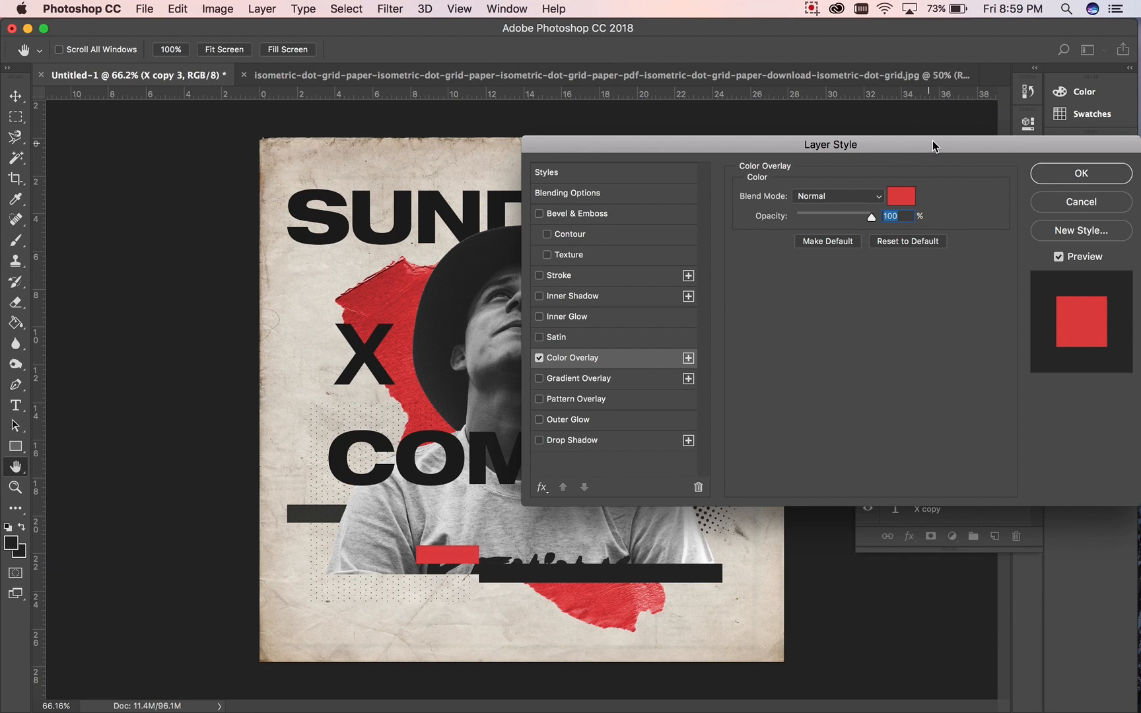
click(900, 198)
drag(673, 459, 626, 426)
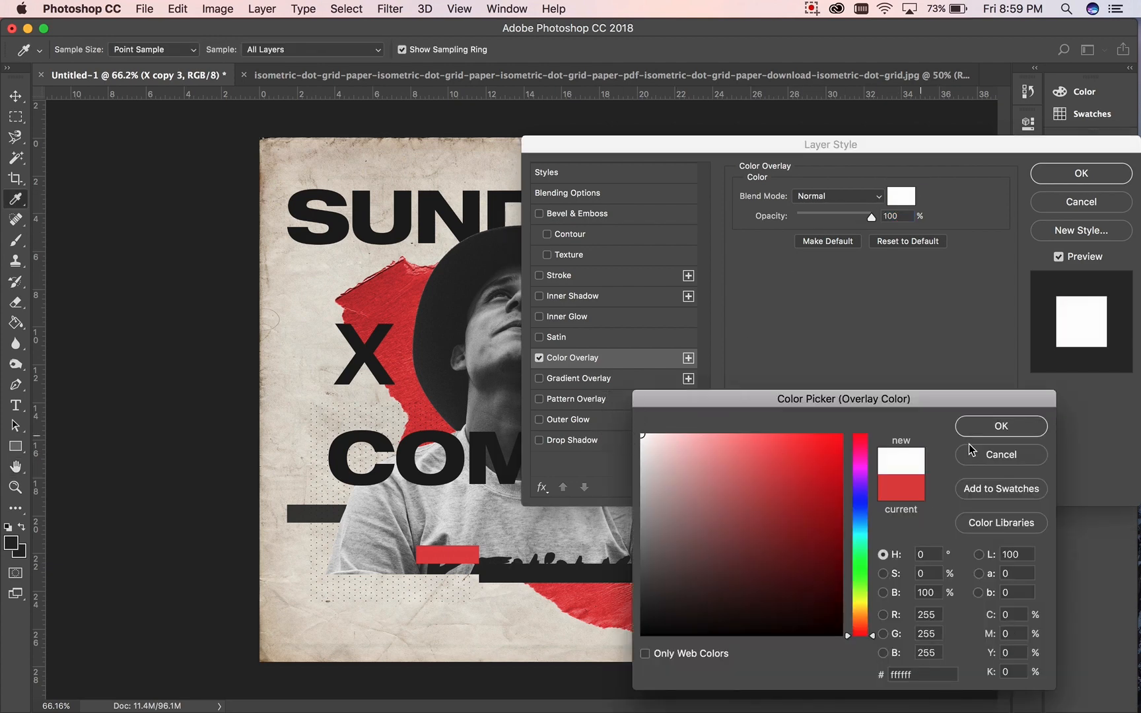
click(991, 428)
click(1068, 173)
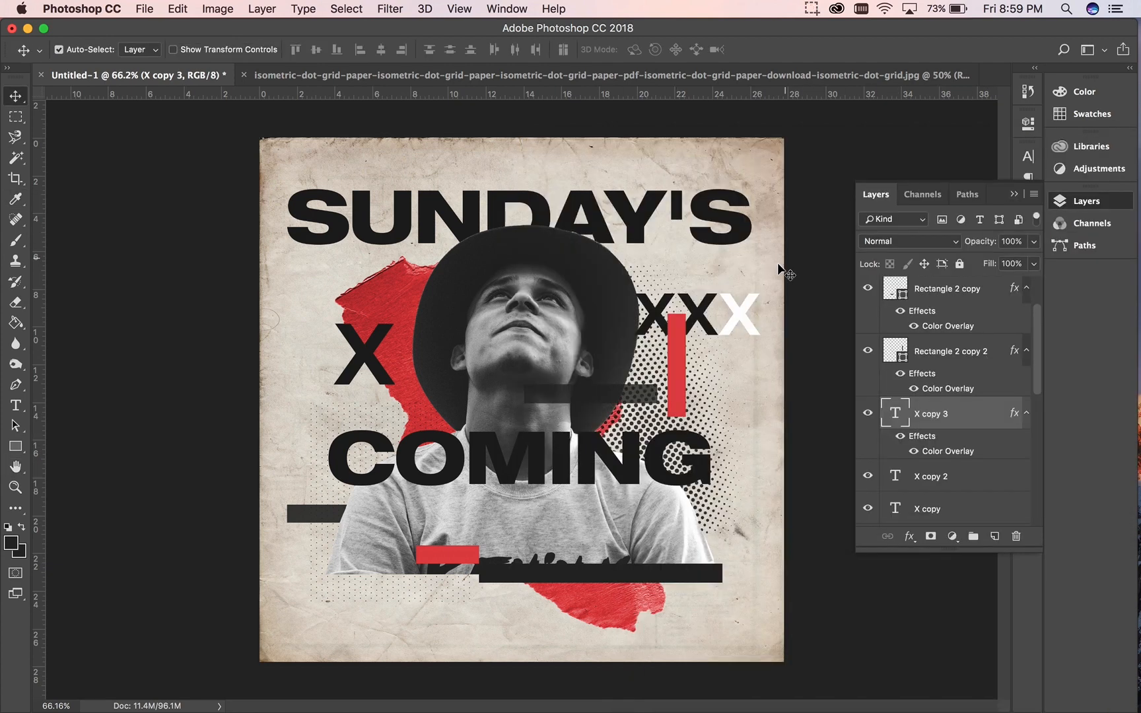
- Copy the layer style of X copy 3 and paste it onto X copy 2 and X copy
click(701, 313)
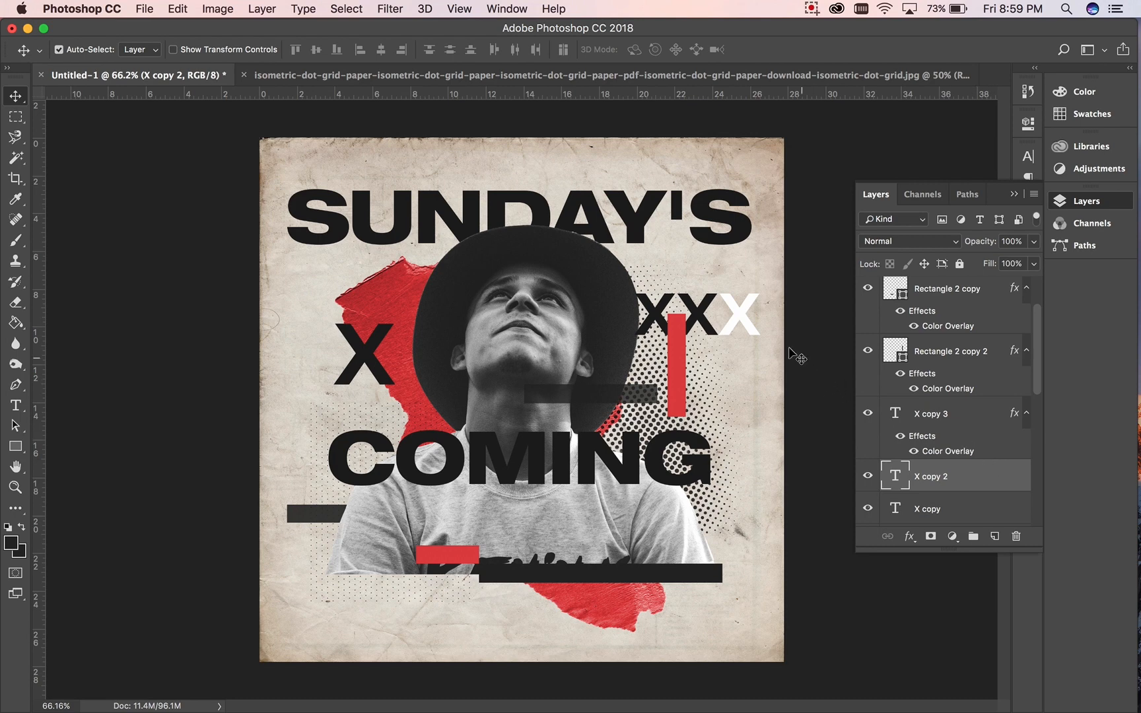
click(753, 330)
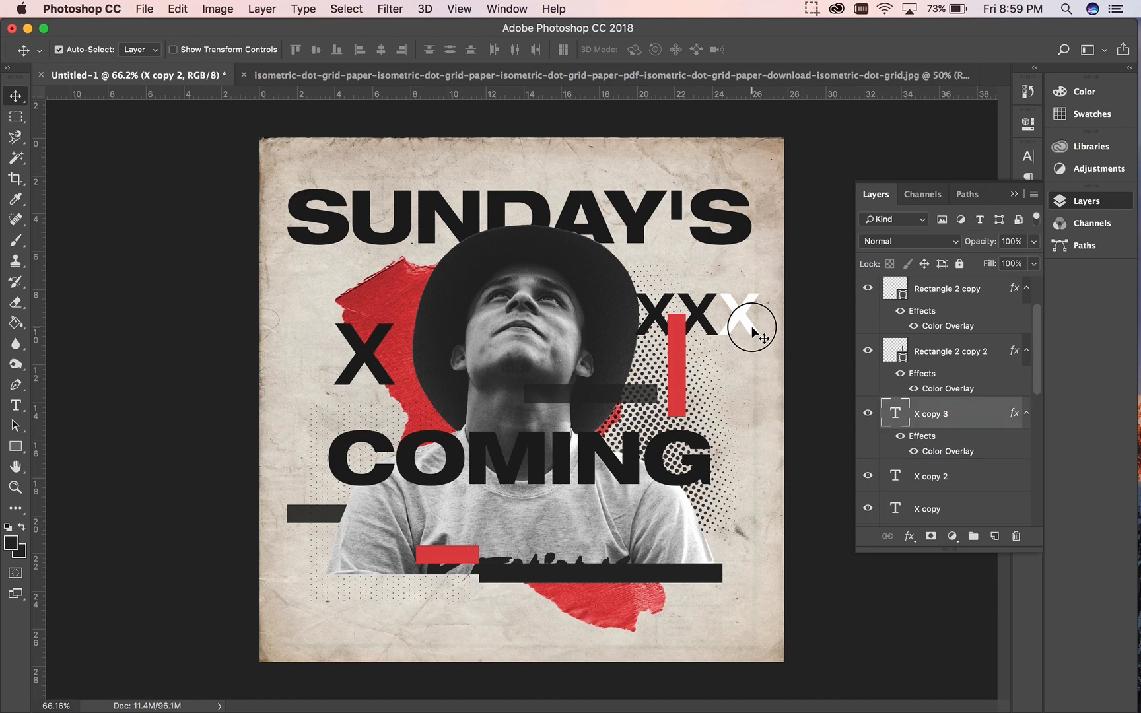
right_click(978, 417)
mouse_move(809, 703)
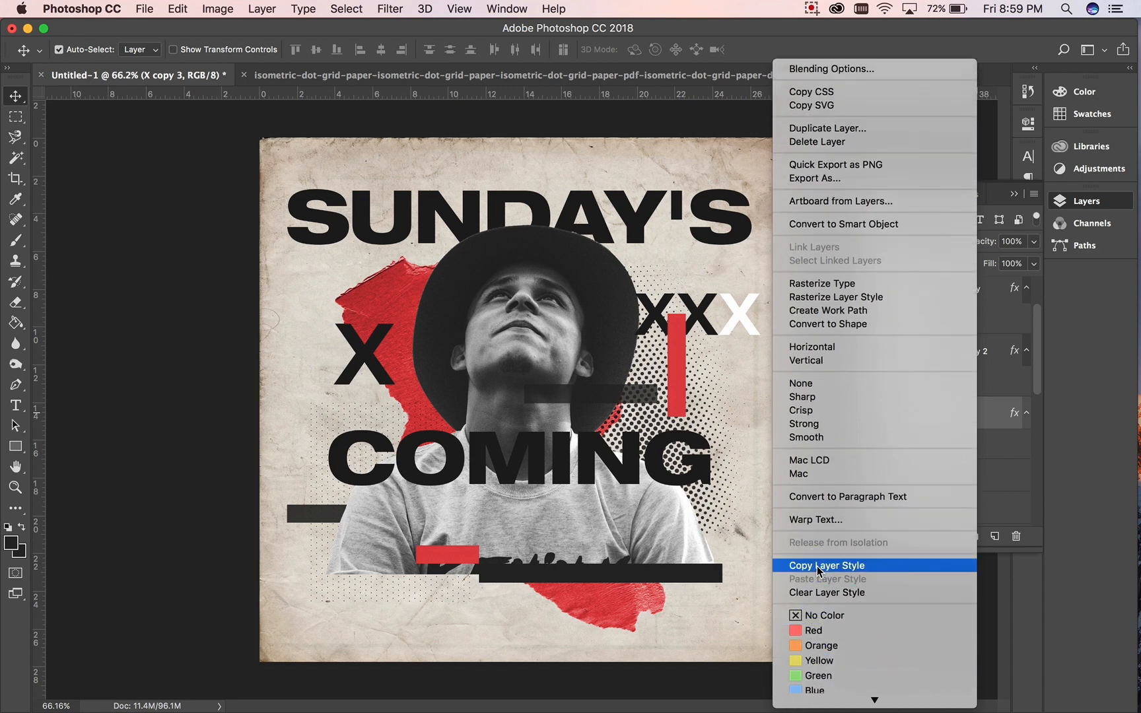
click(819, 565)
click(970, 488)
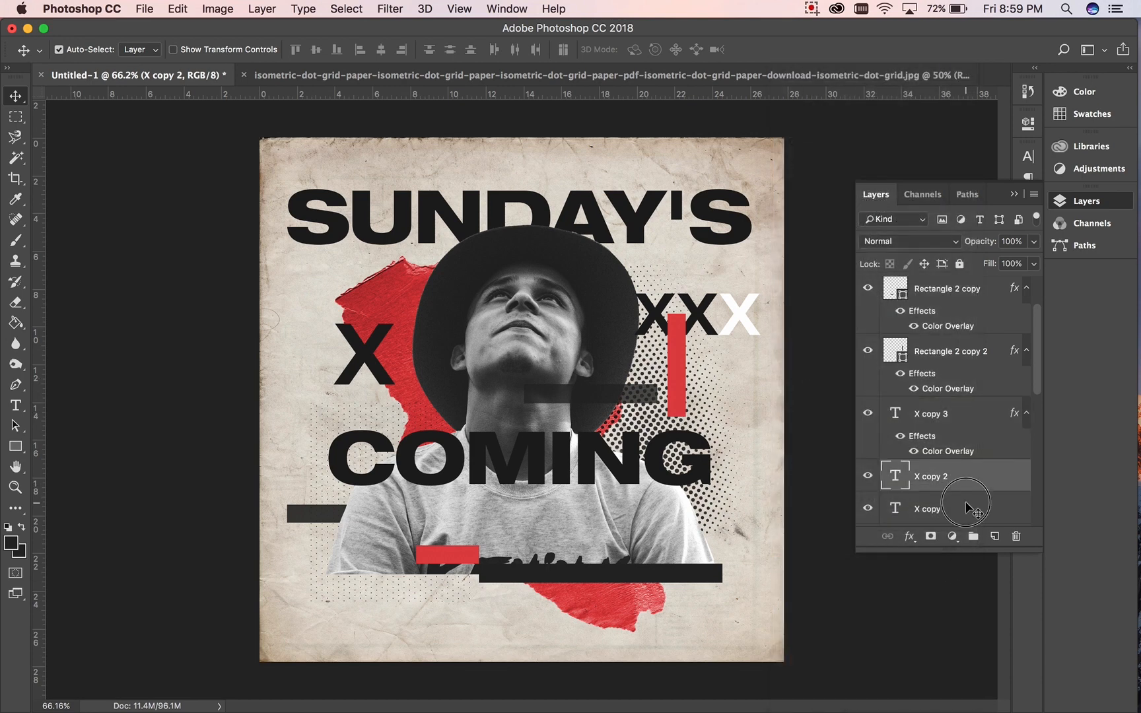
shift+click(971, 509)
right_click(983, 486)
mouse_move(818, 703)
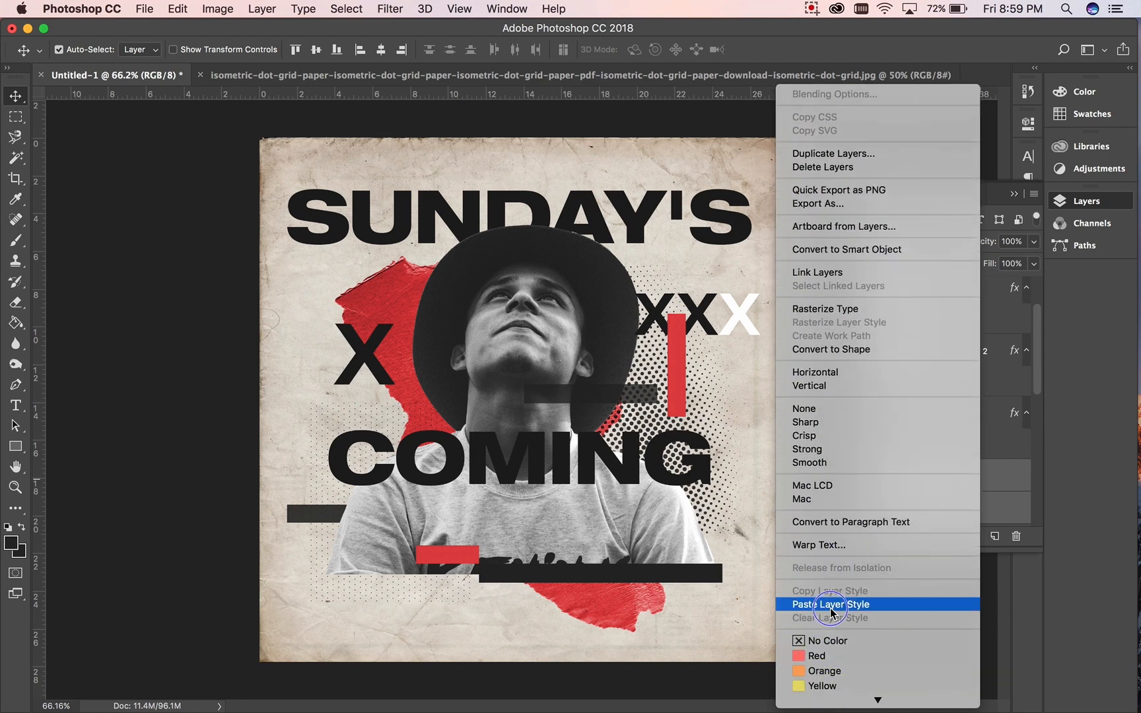
click(819, 604)
- Move the three white X layers down to just above Rectangle 2 and nudge the row left so it tucks behind the hat
click(982, 417)
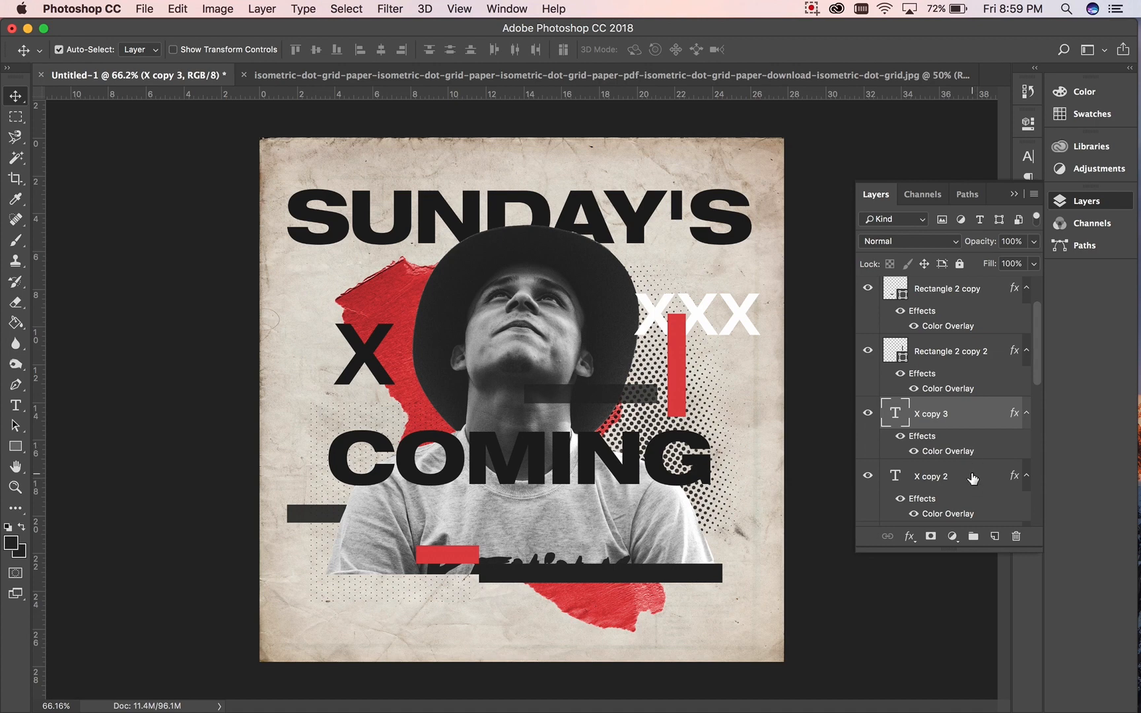
scroll(972, 478, down, 3)
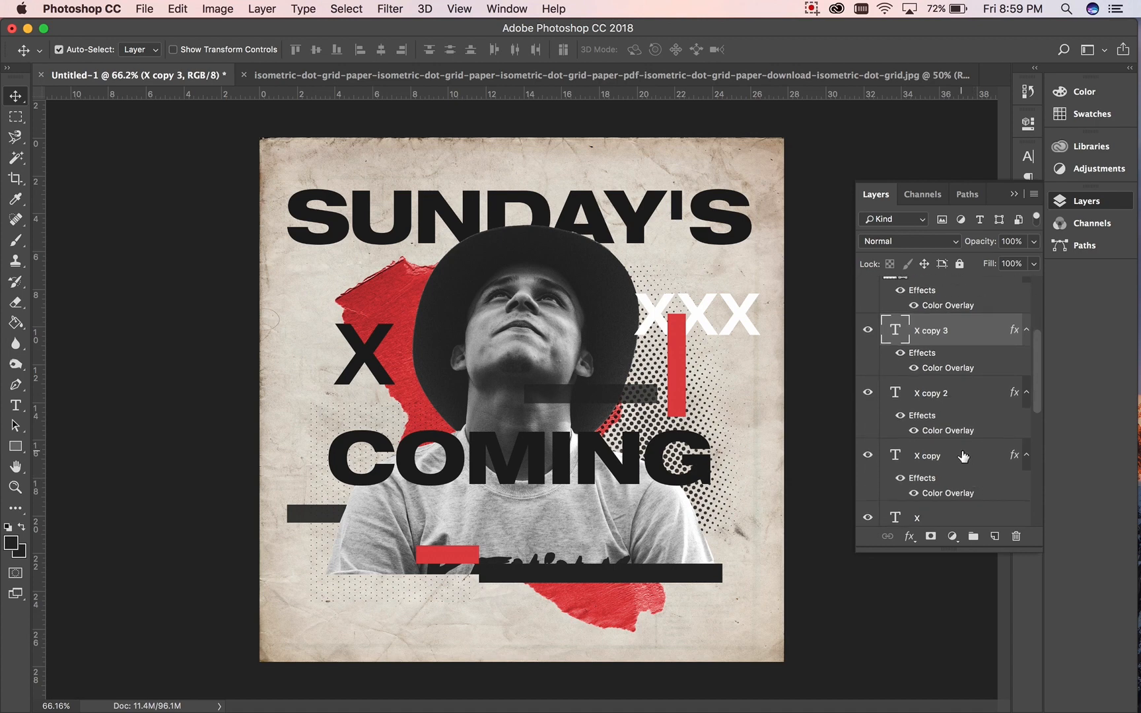
shift+click(965, 455)
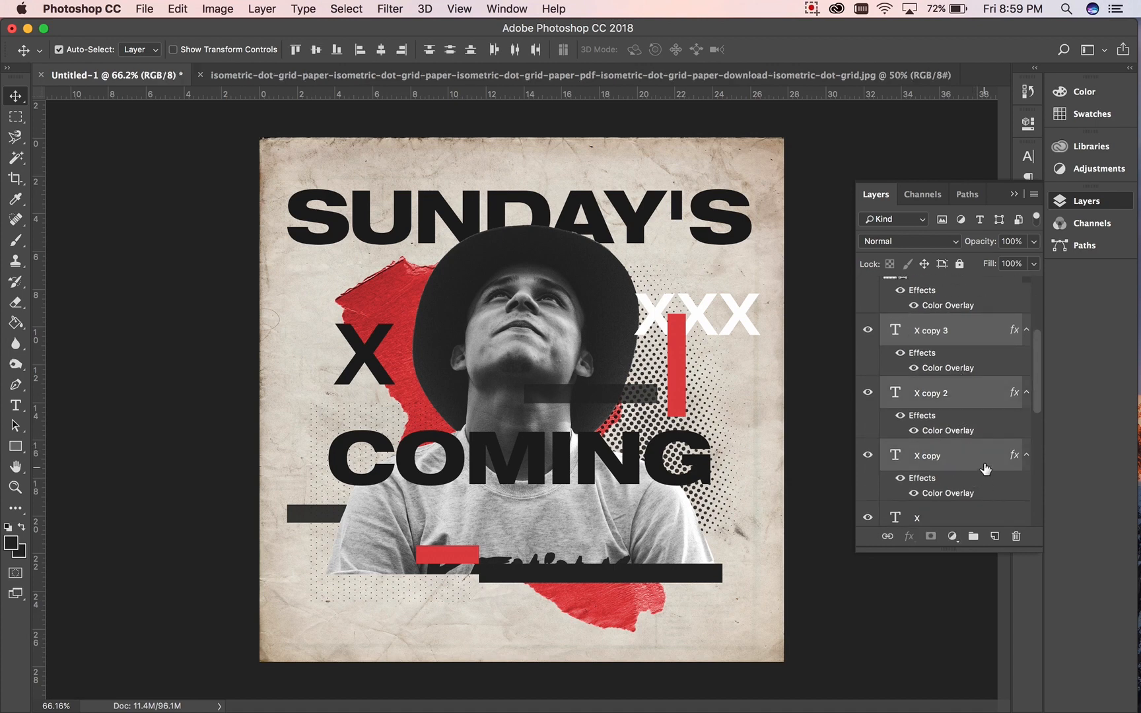
drag(986, 467, 980, 431)
key(shift+Left)
key(shift+Left)
key(shift+Left)
key(shift+Left)
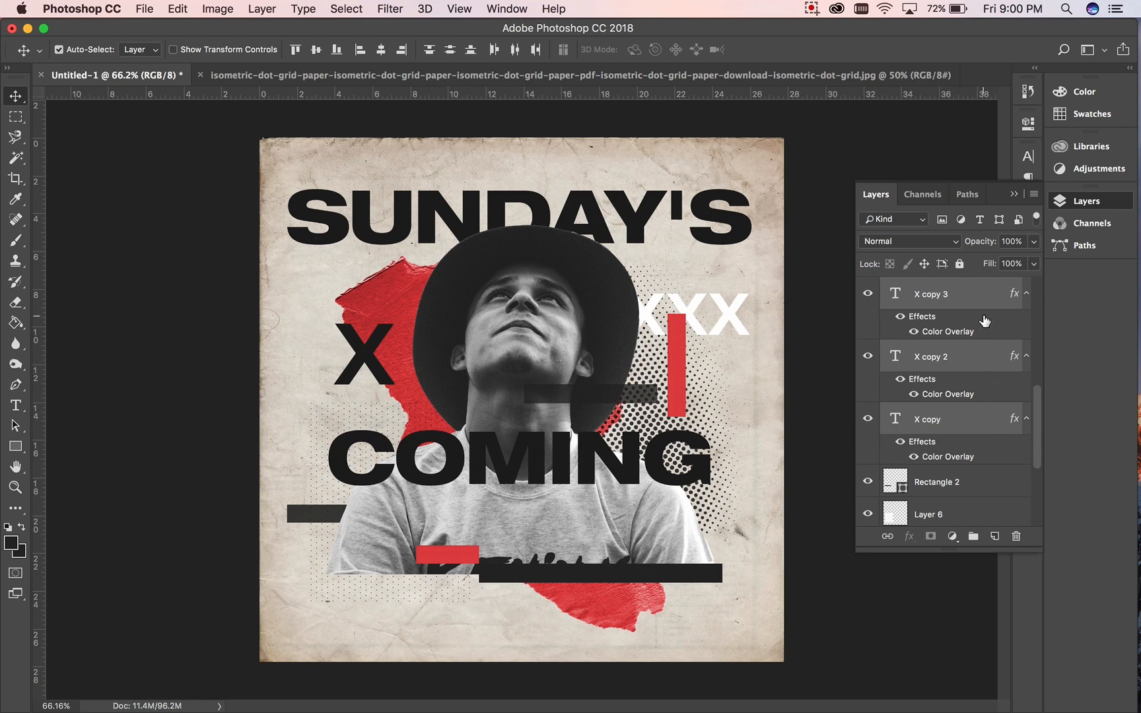
key(shift+Left)
key(shift+Left)
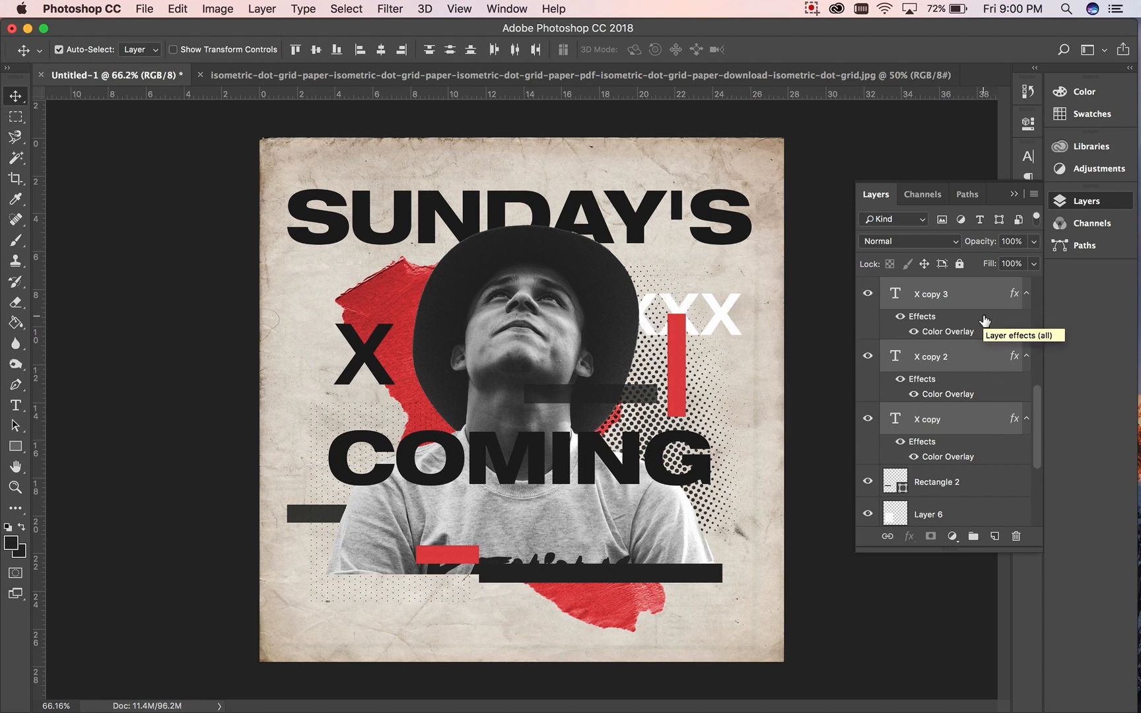
- Draw a thin dark line about 1033 by 5 px beneath SUNDAY'S, on a layer above X copy 3, running behind the hat
click(969, 362)
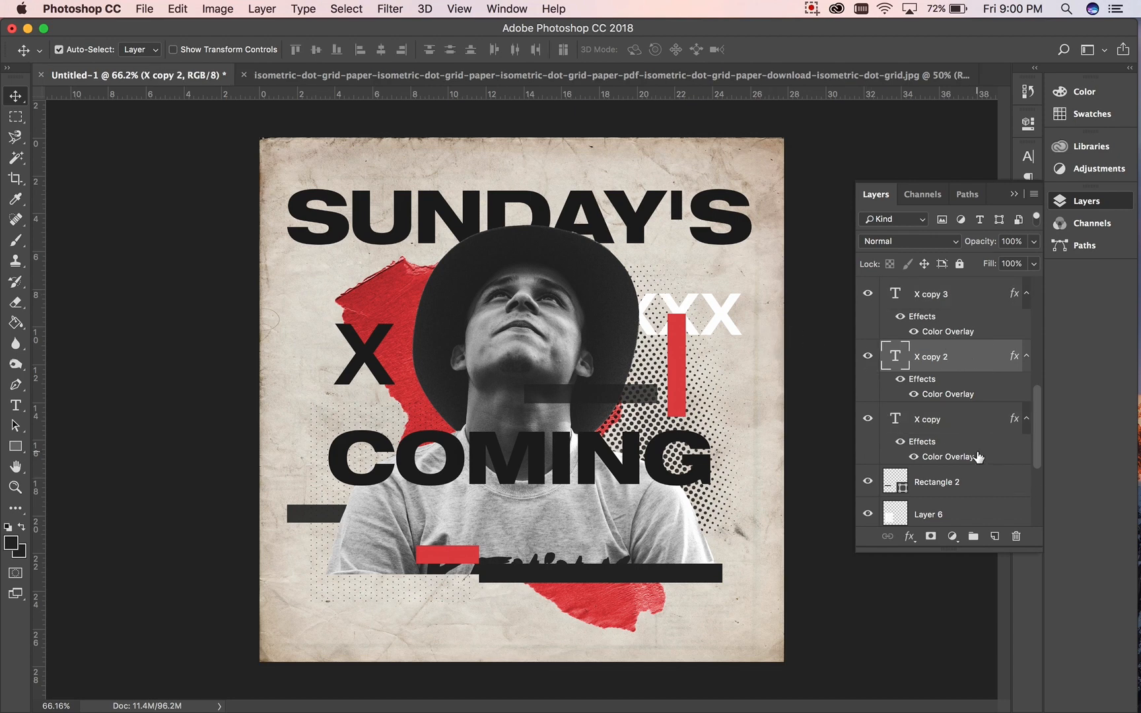
click(978, 478)
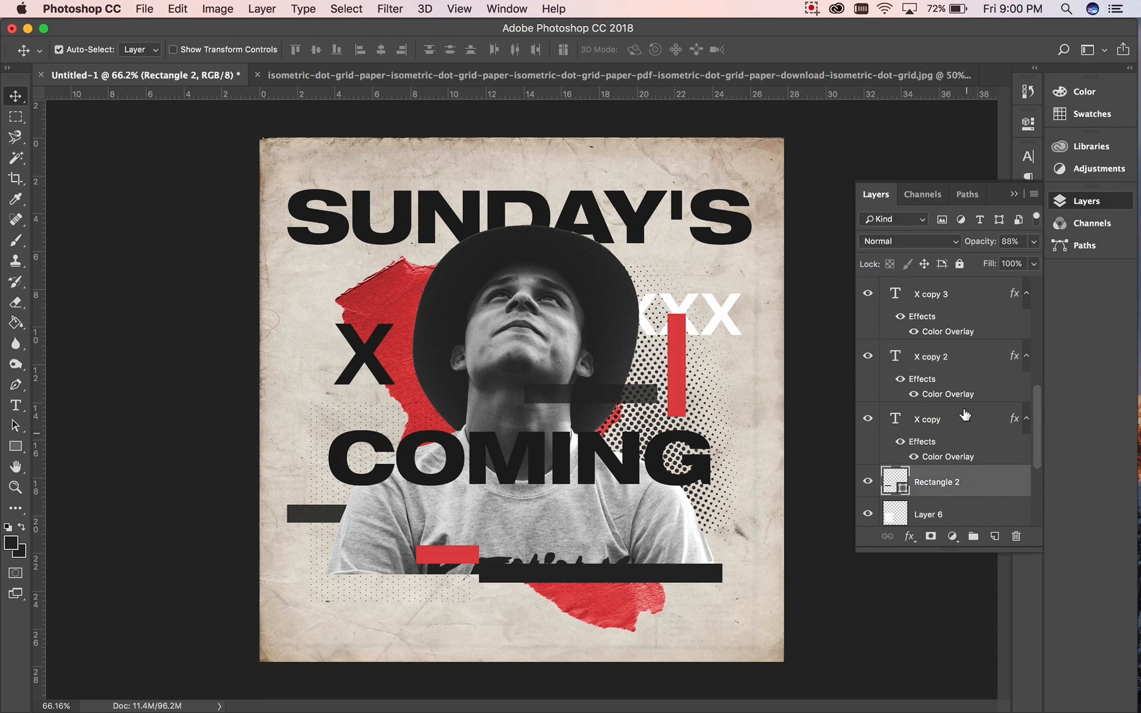
click(961, 338)
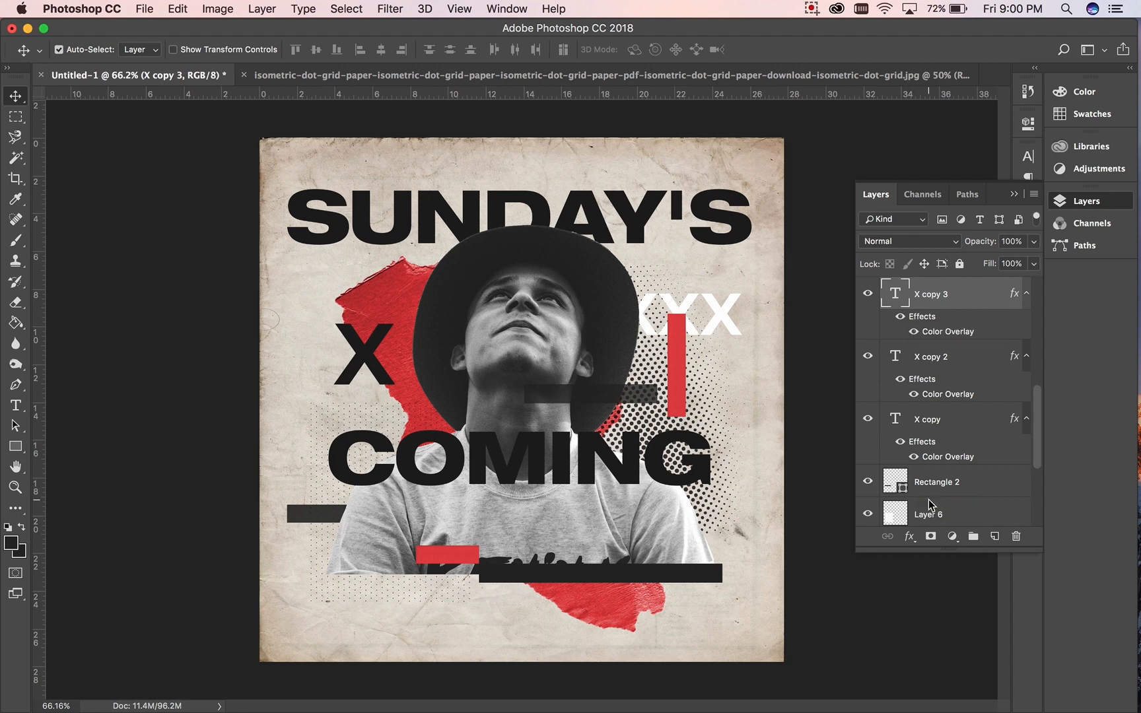
click(16, 446)
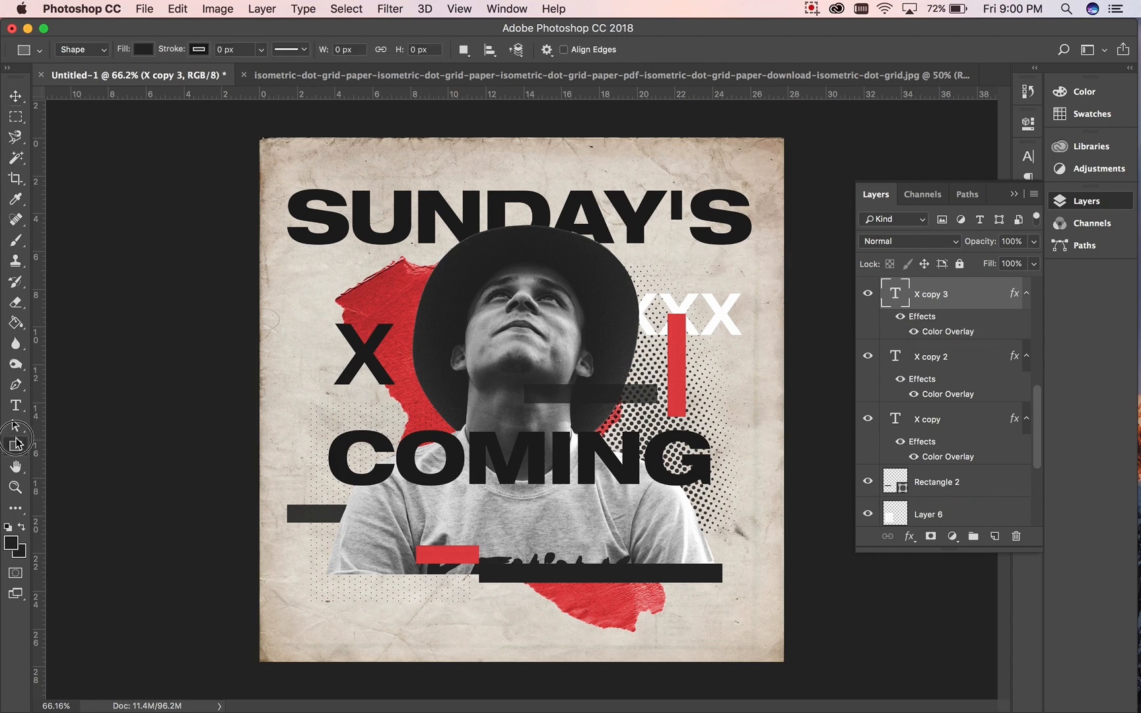
click(72, 444)
drag(292, 261, 565, 262)
click(15, 98)
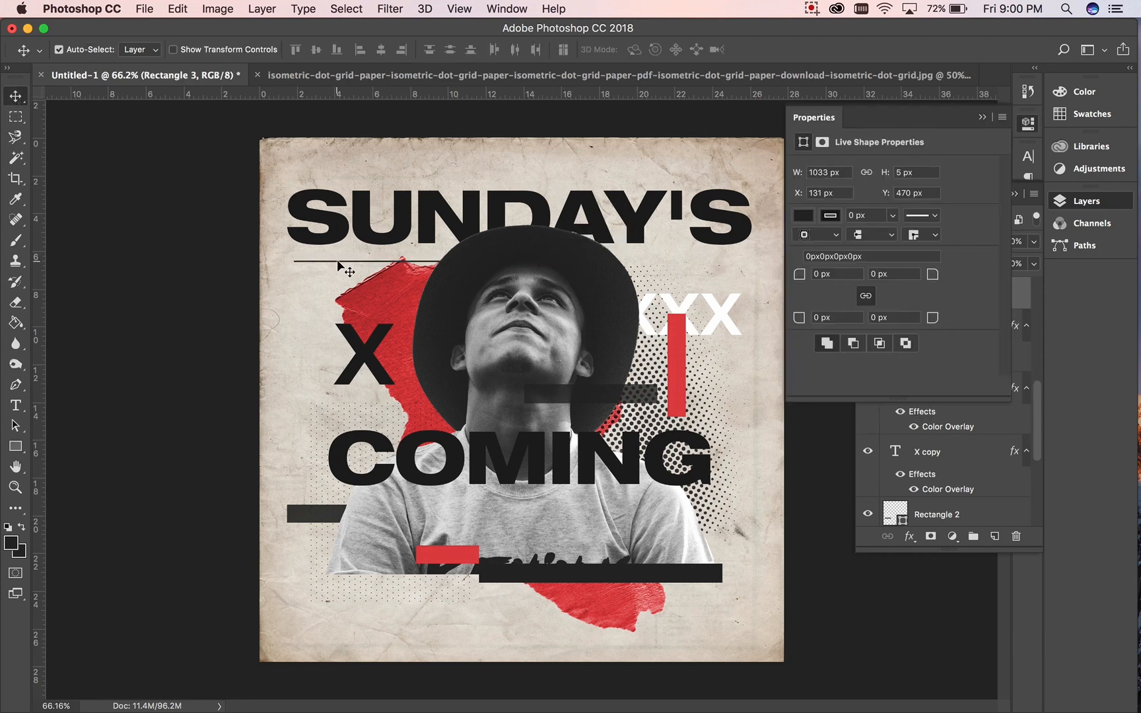
- Duplicate the thin line to the opposite side of the hat, slightly lower at Y 539 px, and nudge it left to end near the title's edge
drag(337, 263, 695, 277)
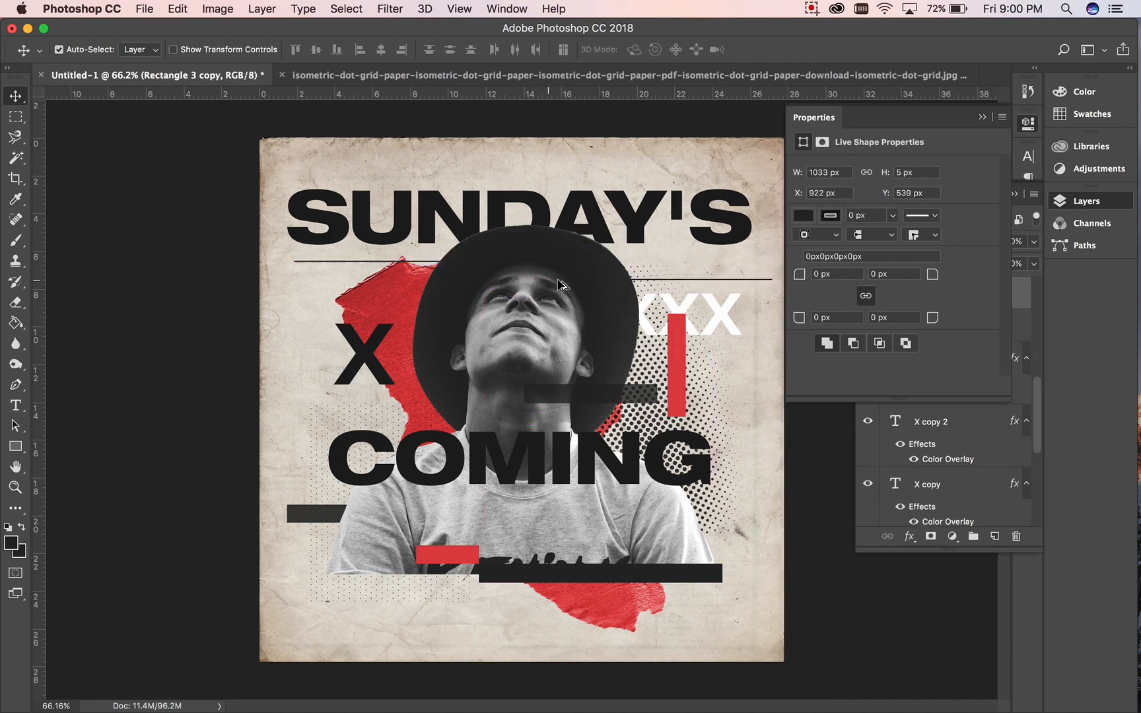
key(shift+Left)
key(shift+Left)
key(shift+Left)
key(shift+Left)
key(shift+Left)
key(shift+Left)
key(shift+Left)
- Build a stack of three evenly spaced lines, each about 799 px wide, below the man's shirt from copies of the thin line
drag(704, 277, 539, 613)
key(super+t)
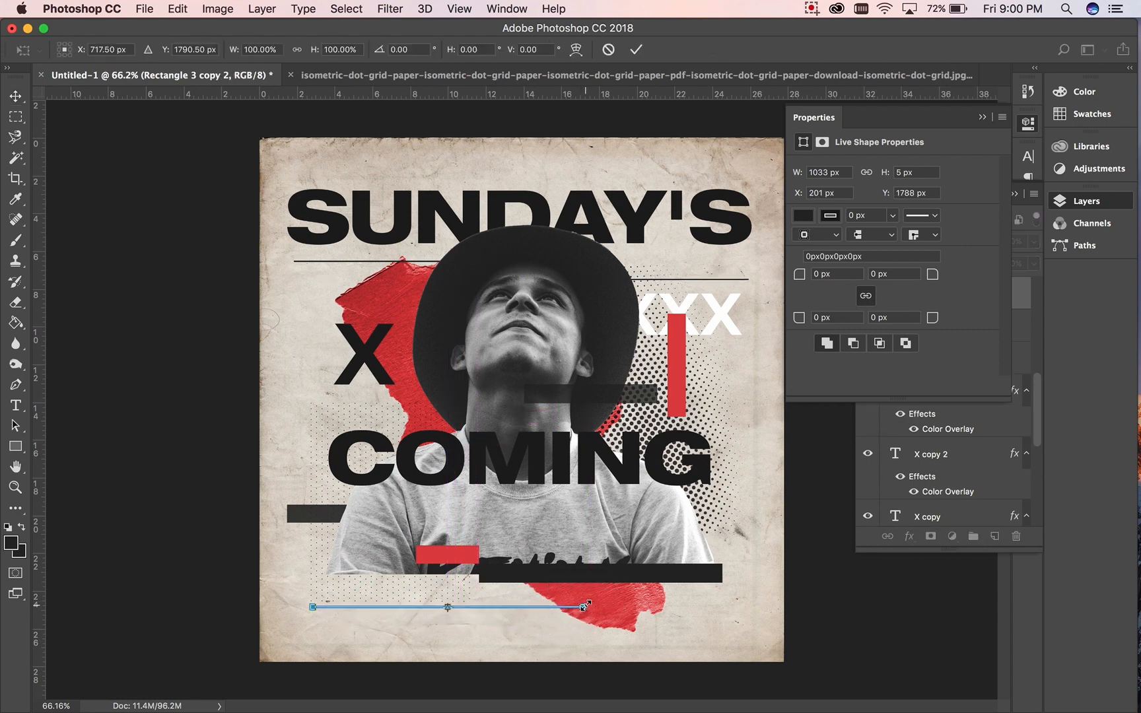
drag(585, 605, 506, 619)
key(Return)
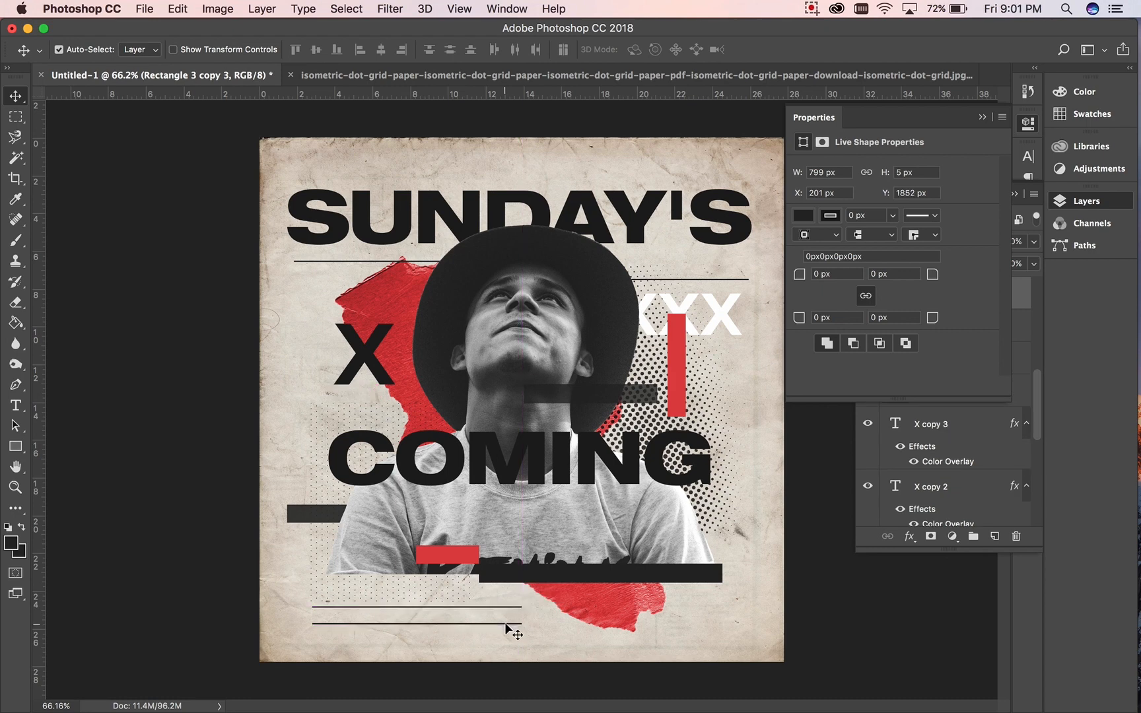
drag(506, 624, 507, 640)
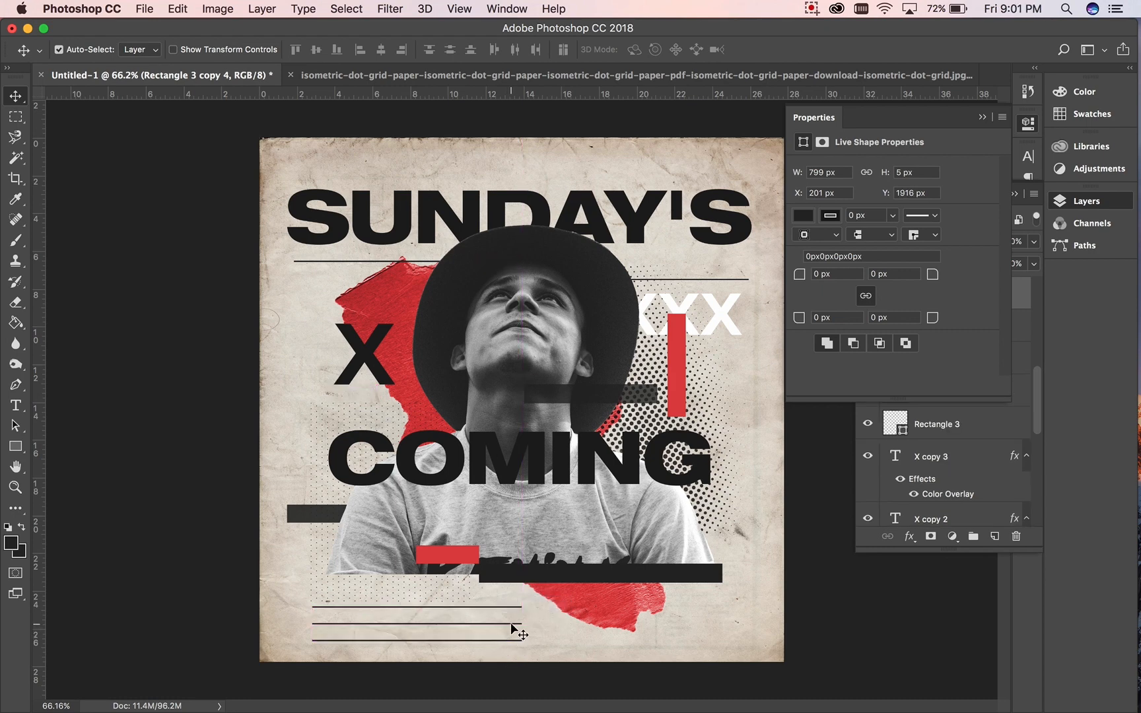
- Shorten the middle line of the stack to about 611 px and the lowest line to about 689 px
click(509, 623)
key(super+t)
drag(521, 624, 472, 624)
key(Return)
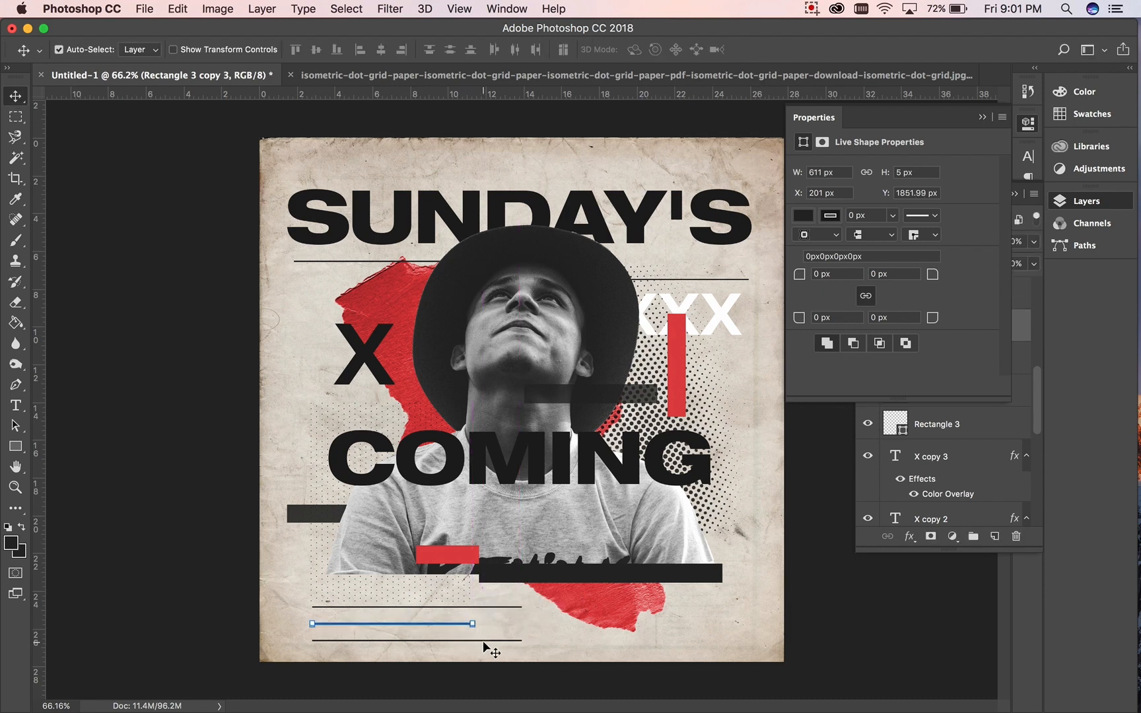
click(483, 641)
key(super+t)
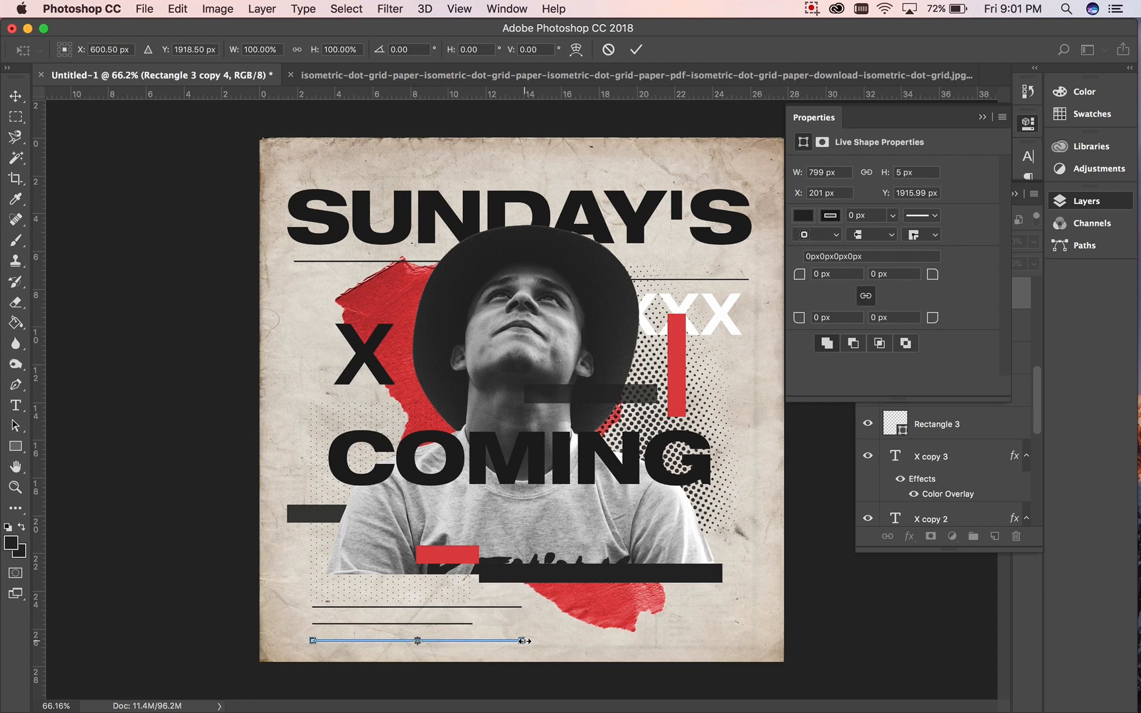
drag(524, 641, 494, 640)
key(Return)
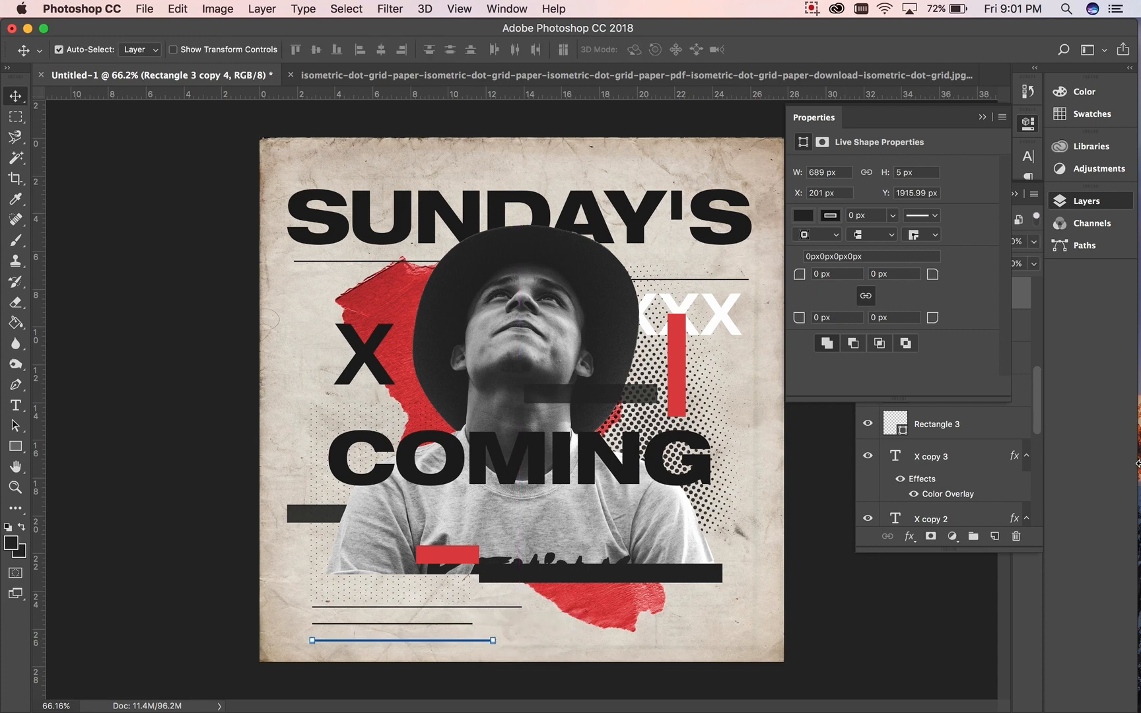
- Draw a rectangle about 1508 by 241 px framing the word COMING, on a layer directly above X copy 3
click(983, 117)
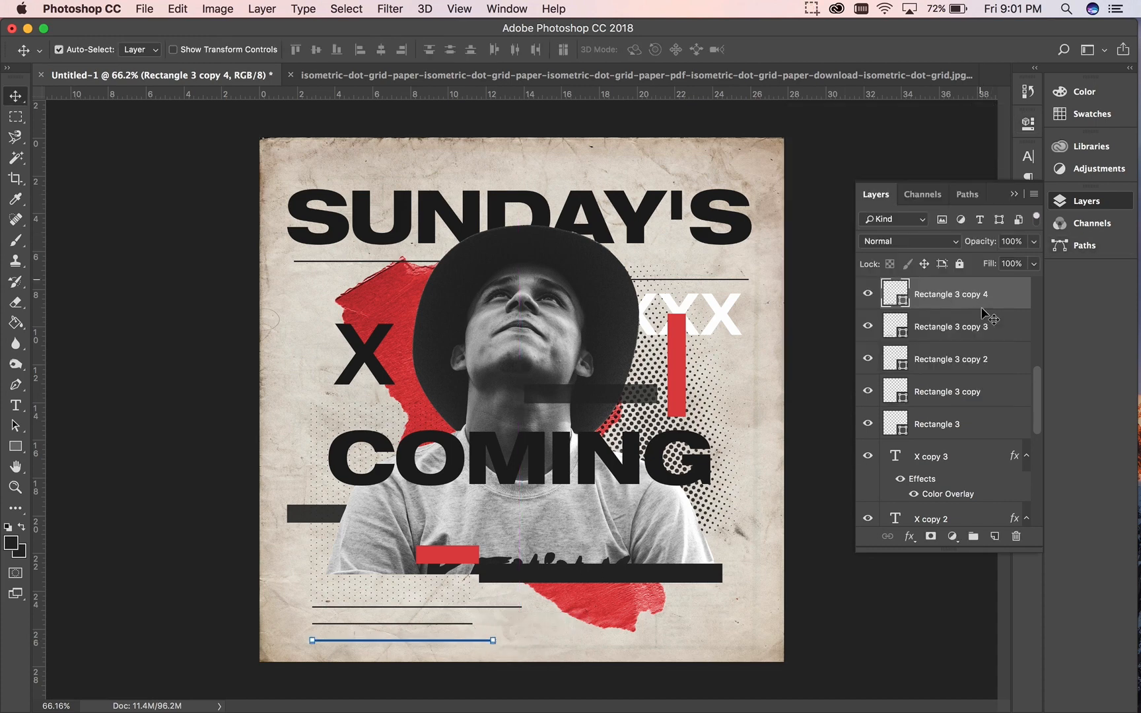
click(997, 338)
click(974, 414)
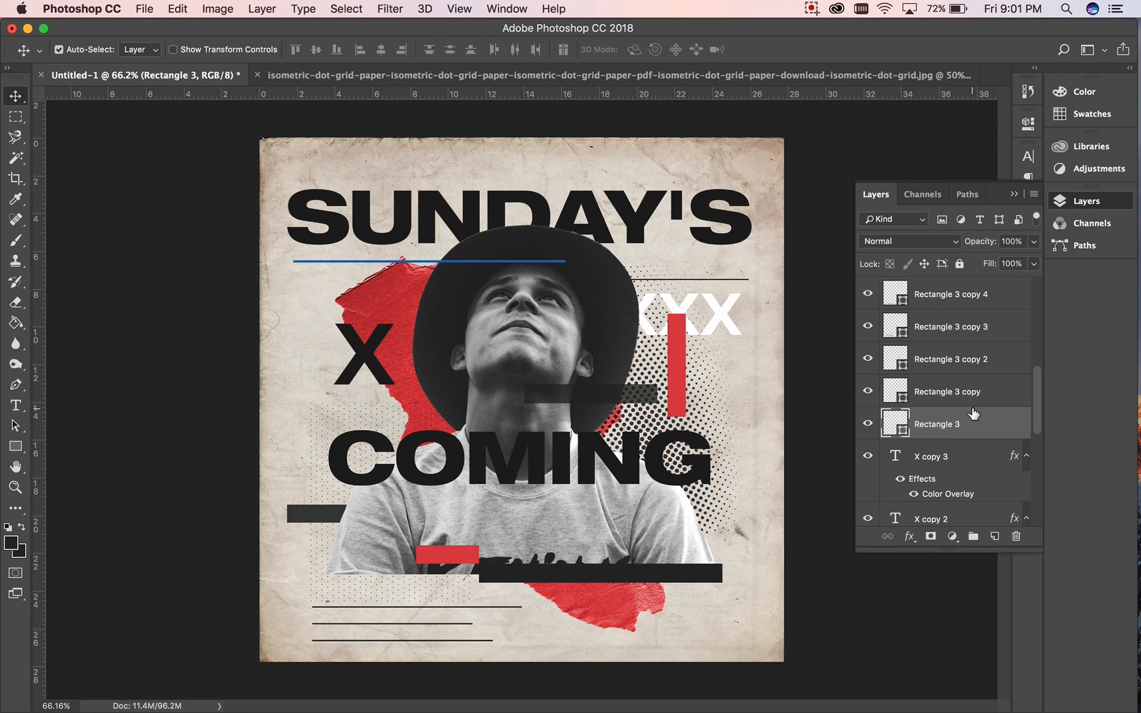
click(952, 463)
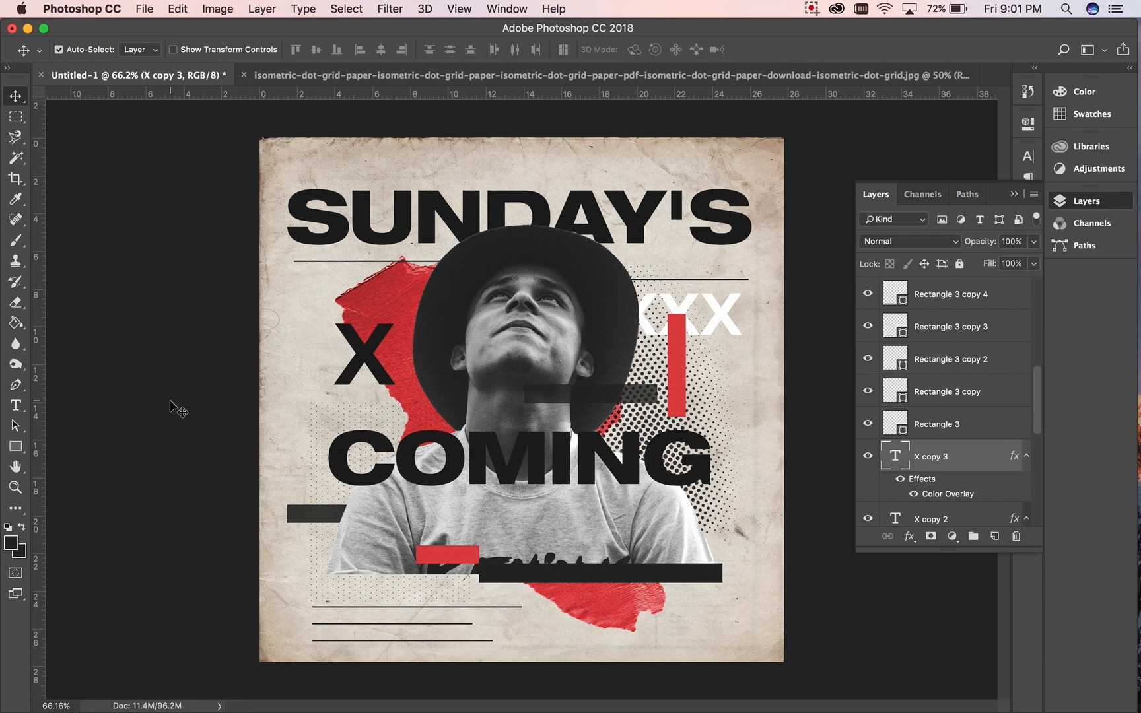
click(16, 447)
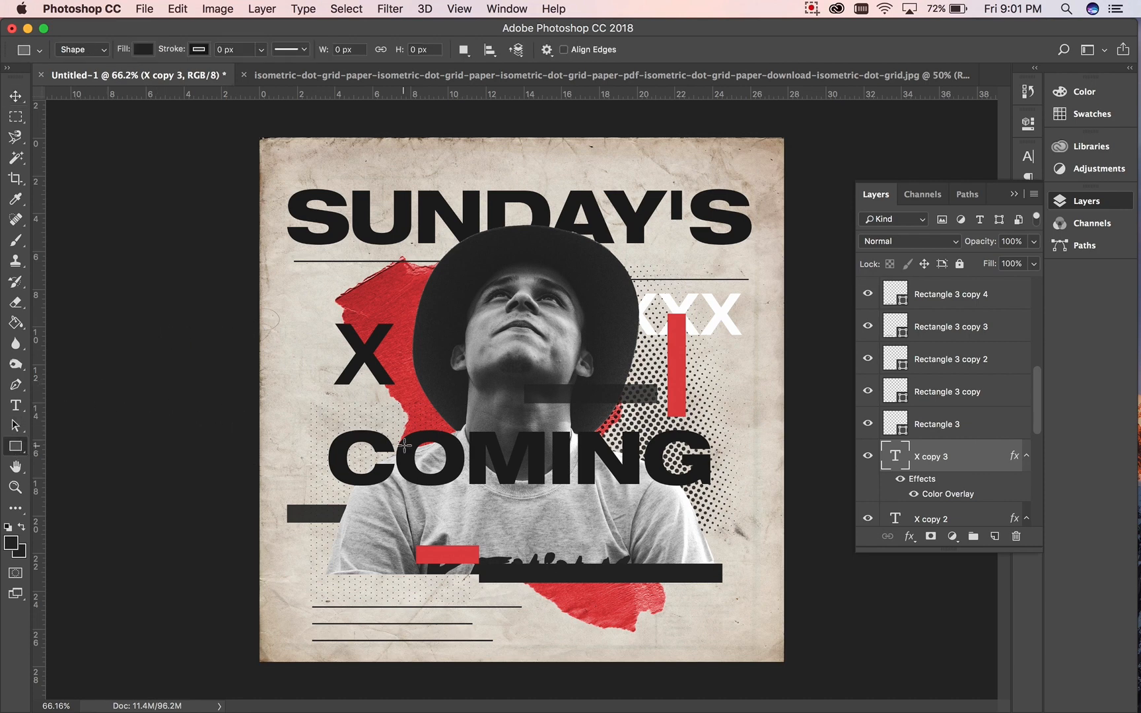
drag(326, 427, 722, 491)
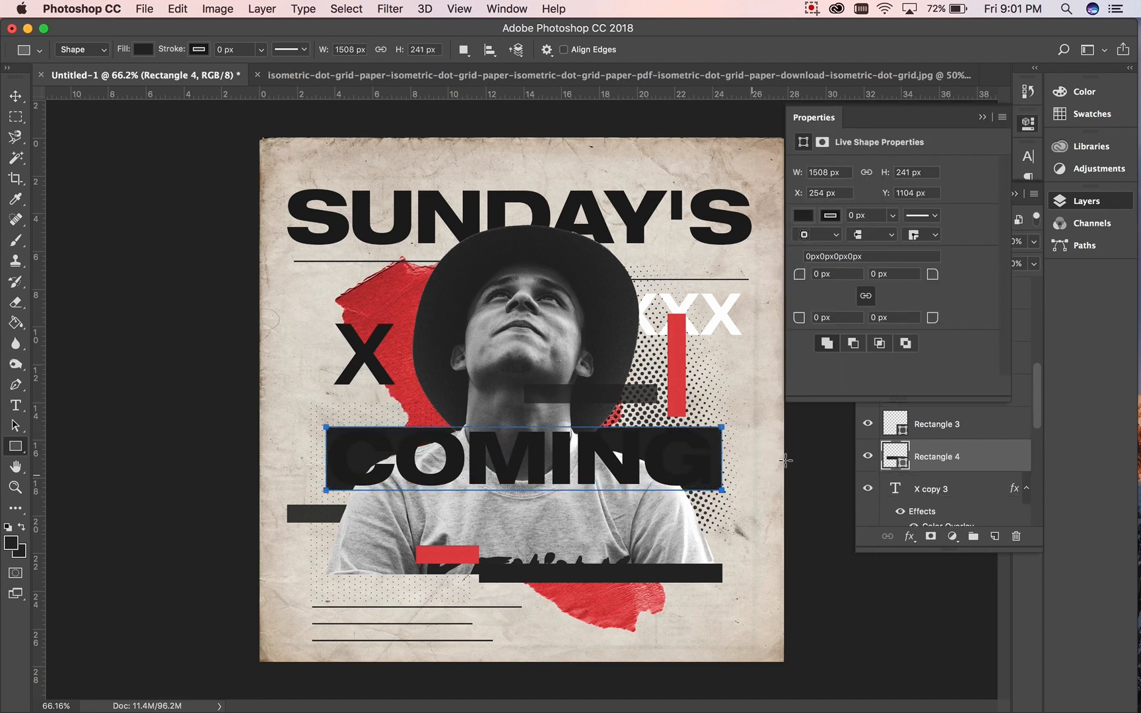
- Apply a Color Overlay to the rectangle behind COMING using the red (df4242) sampled from the small red bar
double_click(994, 456)
click(581, 362)
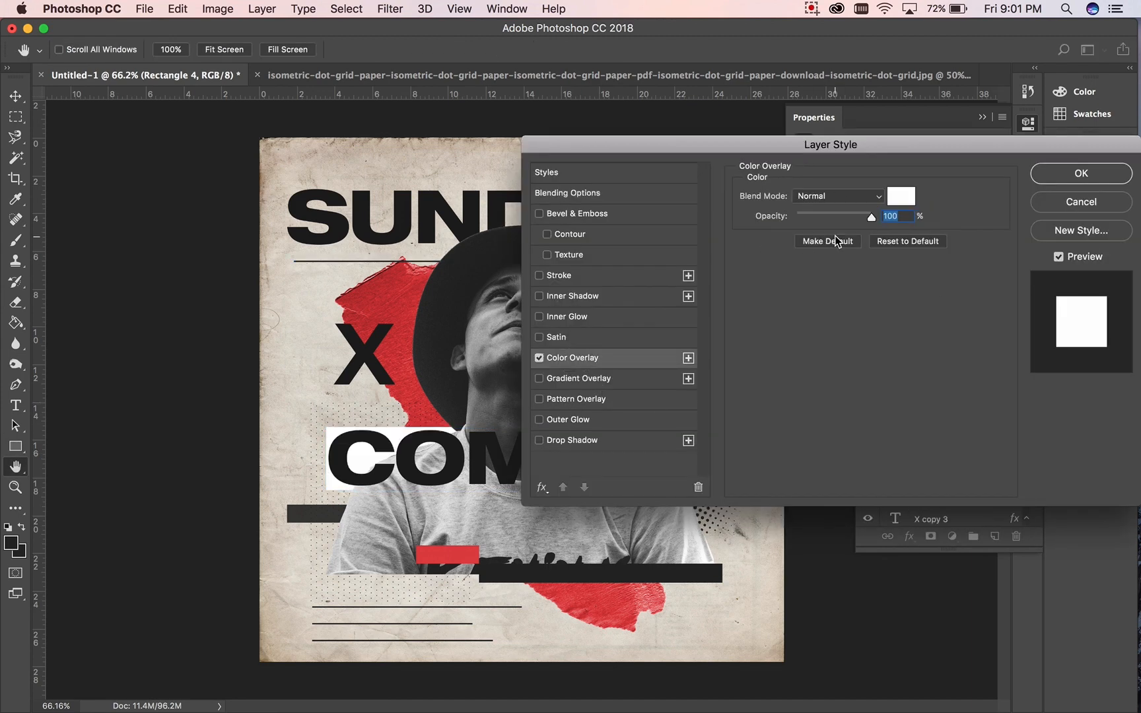
click(900, 196)
click(466, 558)
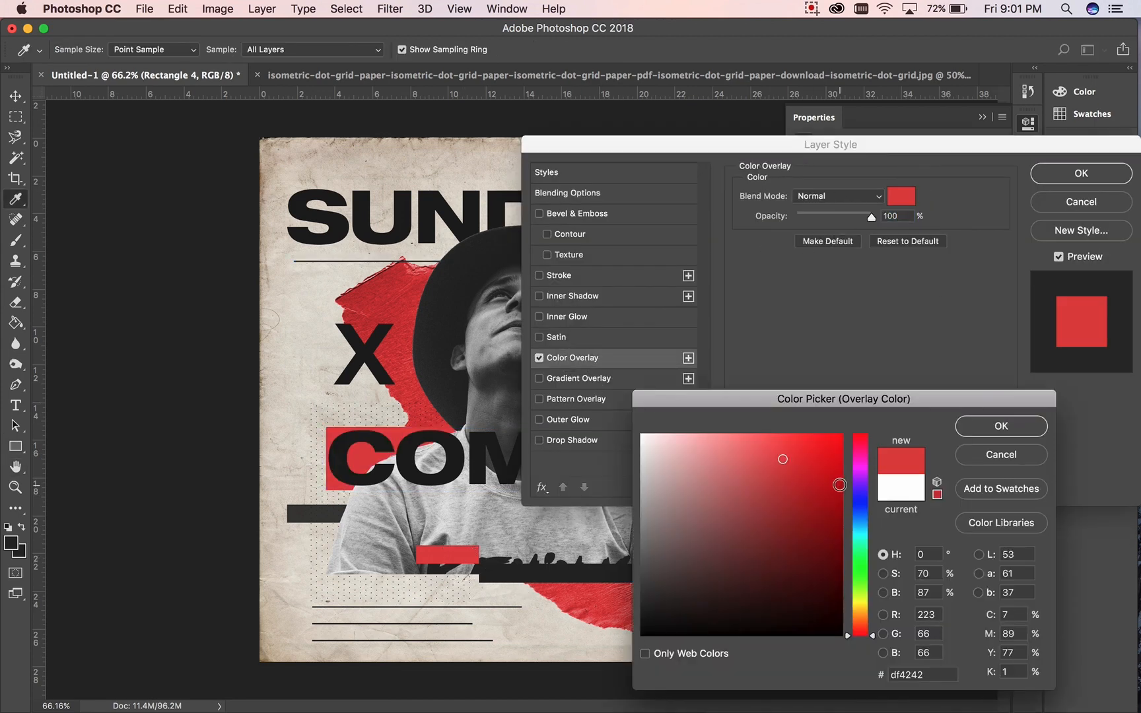
click(999, 424)
click(1054, 183)
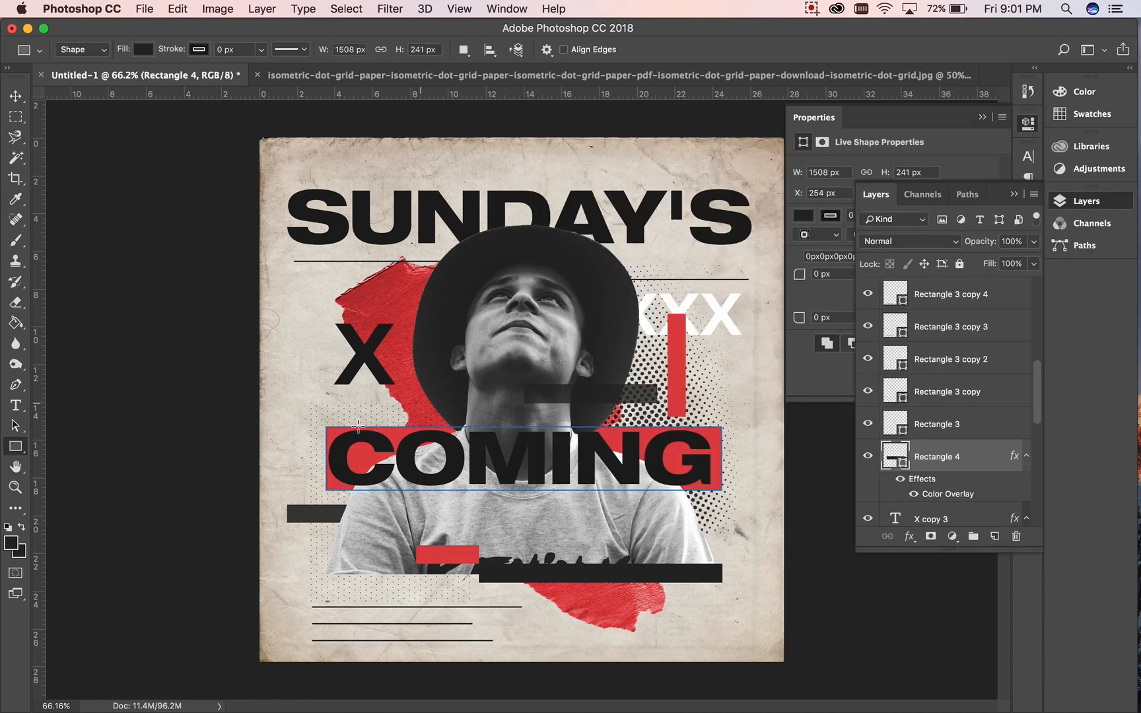
- Recolor the word COMING white (ffffff) and shift the red rectangle behind it left to X 244 px
click(15, 405)
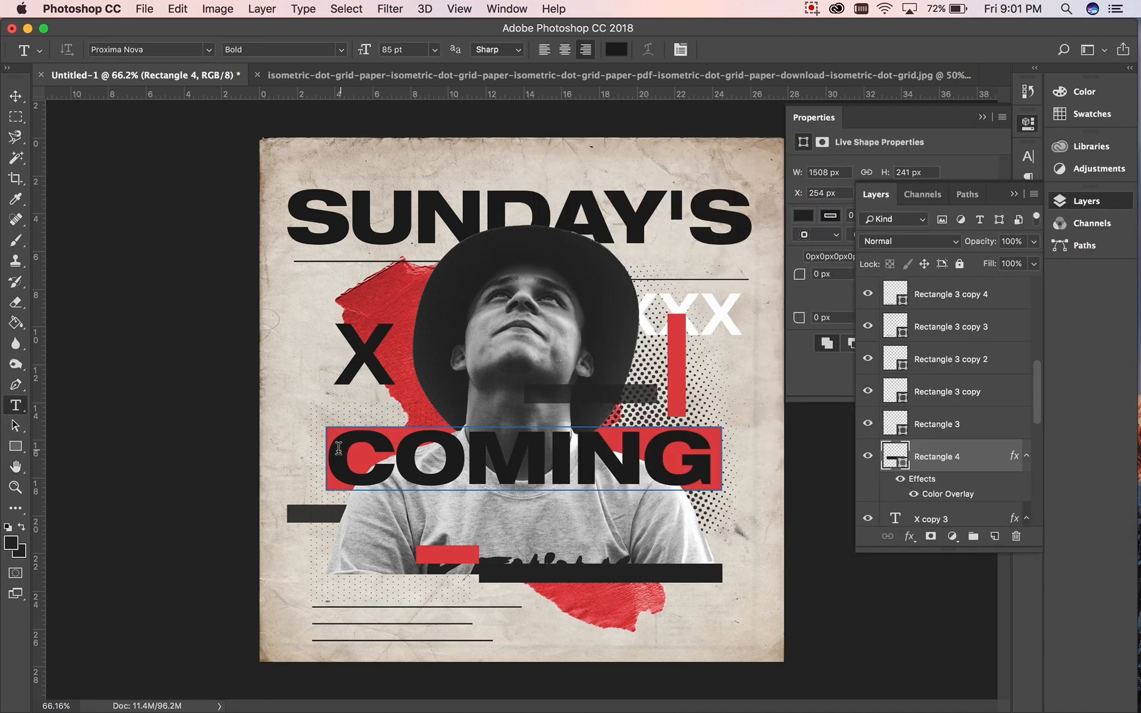
click(632, 428)
double_click(632, 428)
click(616, 50)
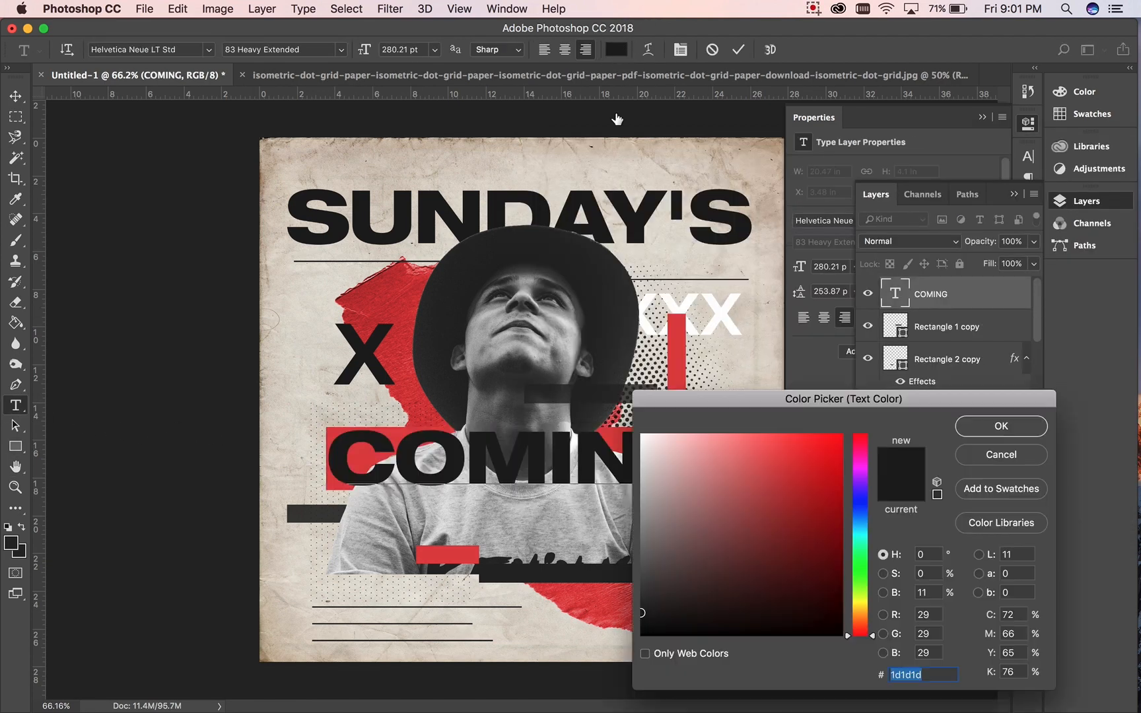
click(642, 436)
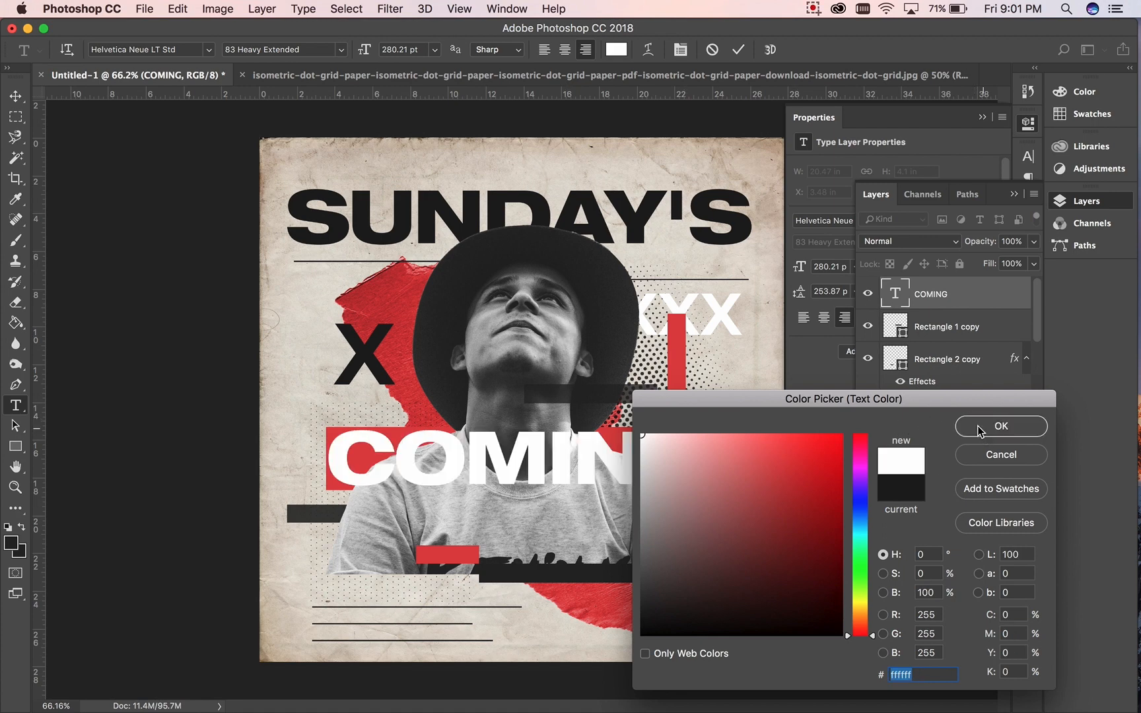
click(998, 426)
click(25, 96)
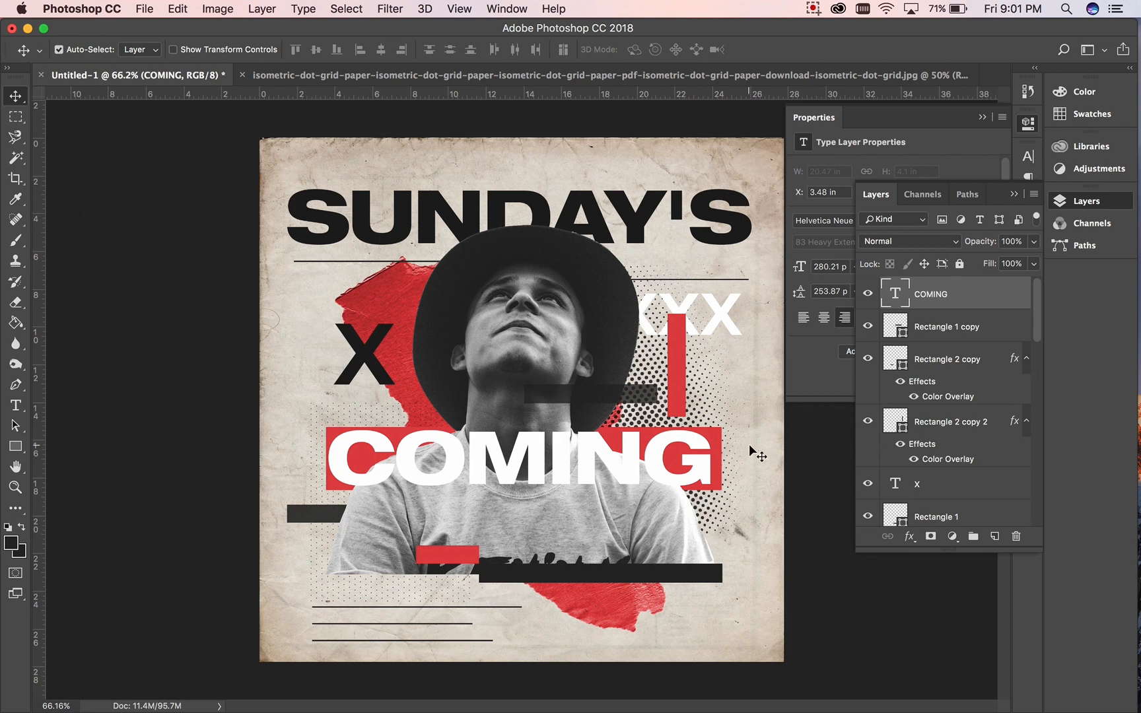
drag(724, 465, 720, 462)
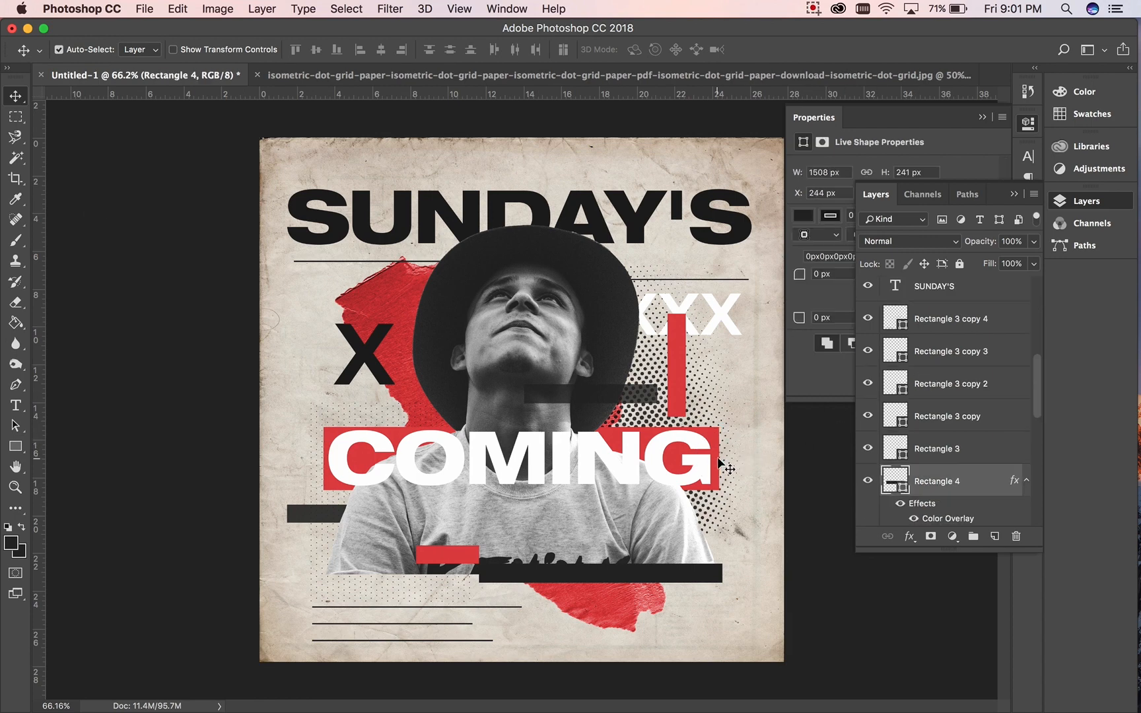
- Nudge the red rectangle behind COMING slightly up and left to X 240 px, and leave the Rectangle 3 layer selected
key(Left)
key(Left)
key(Up)
key(Up)
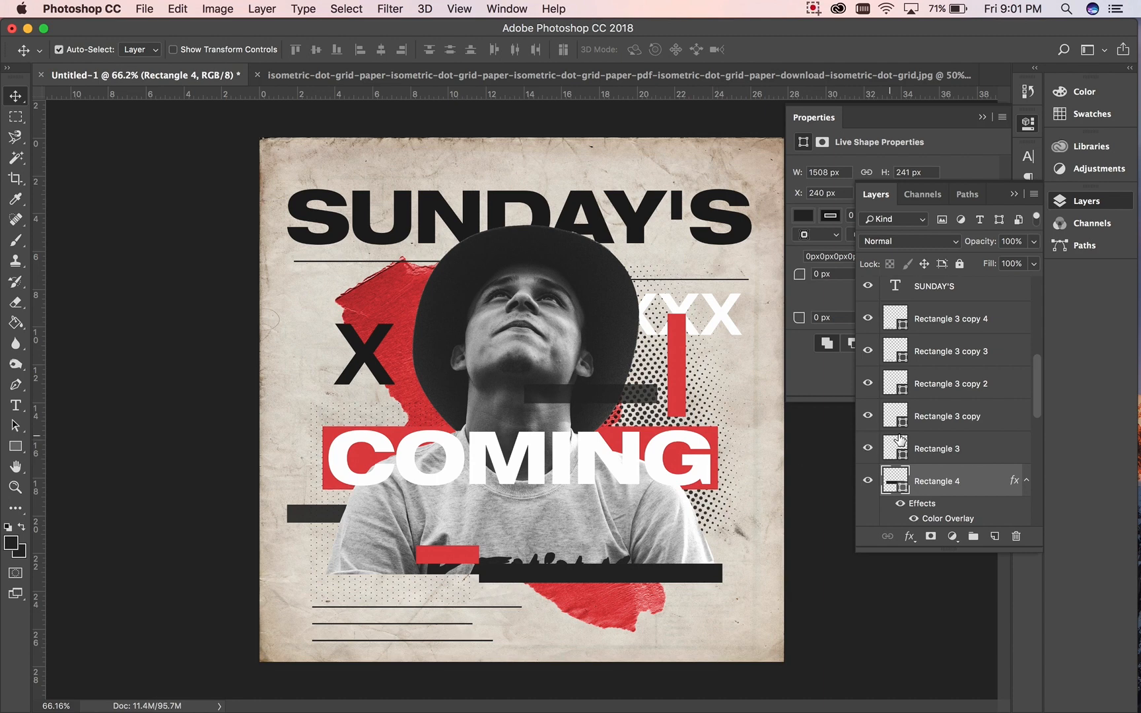
click(971, 456)
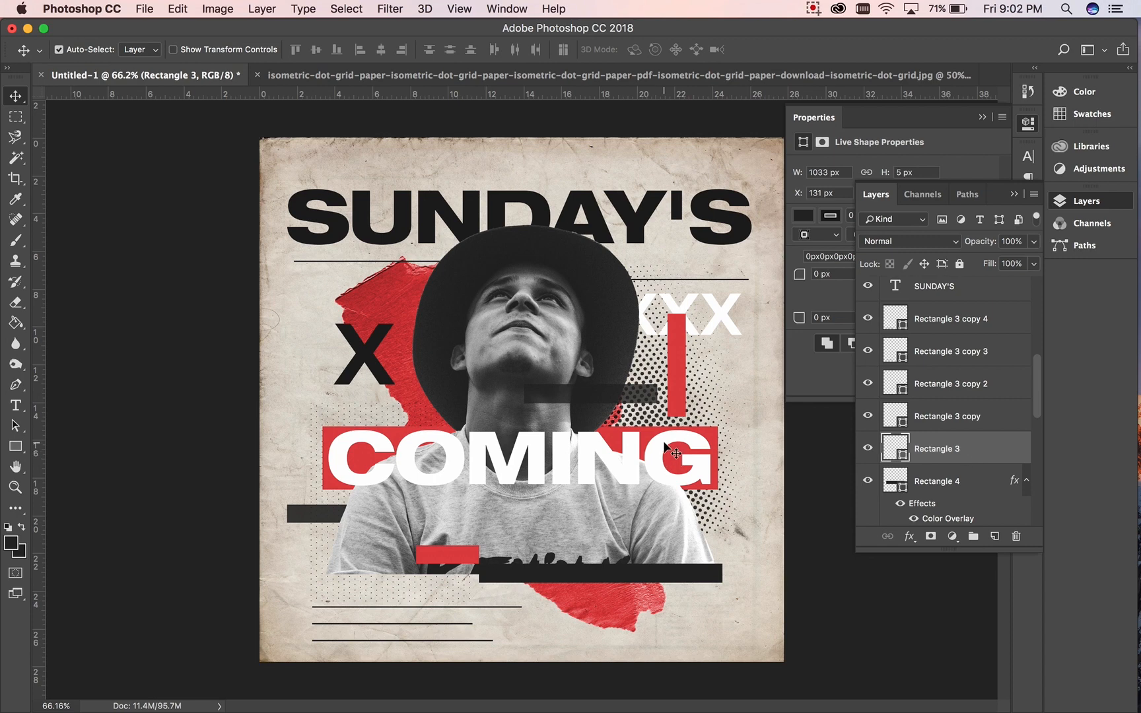
scroll(666, 447, down, 4)
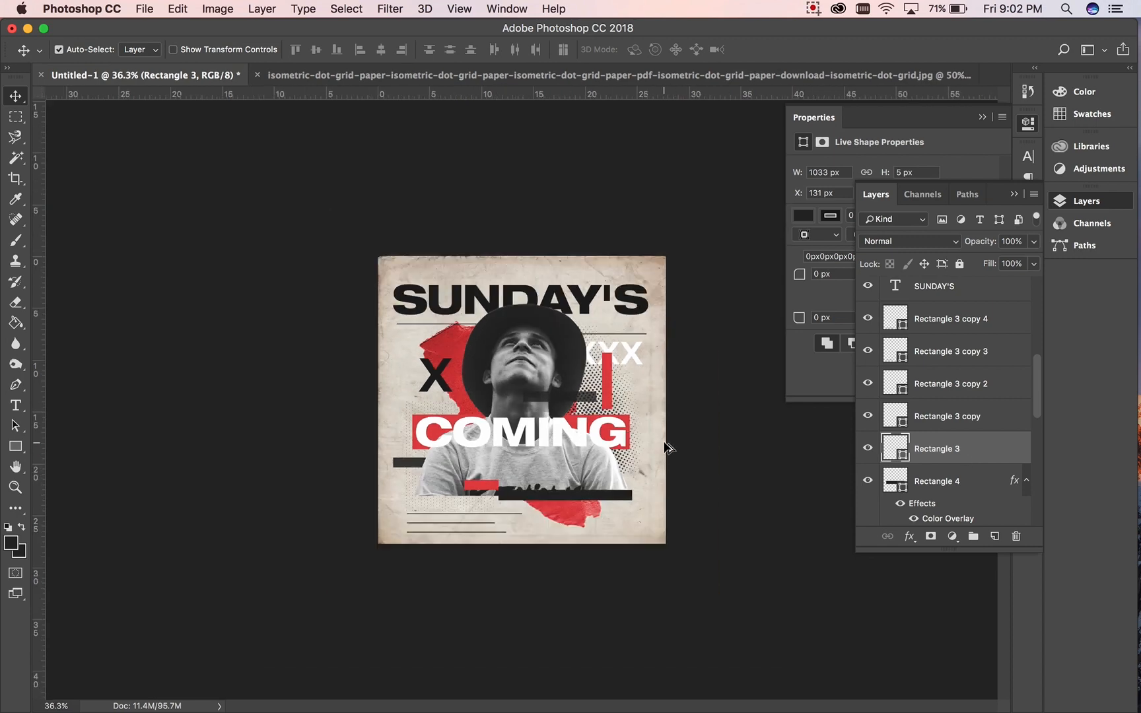
scroll(667, 449, up, 3)
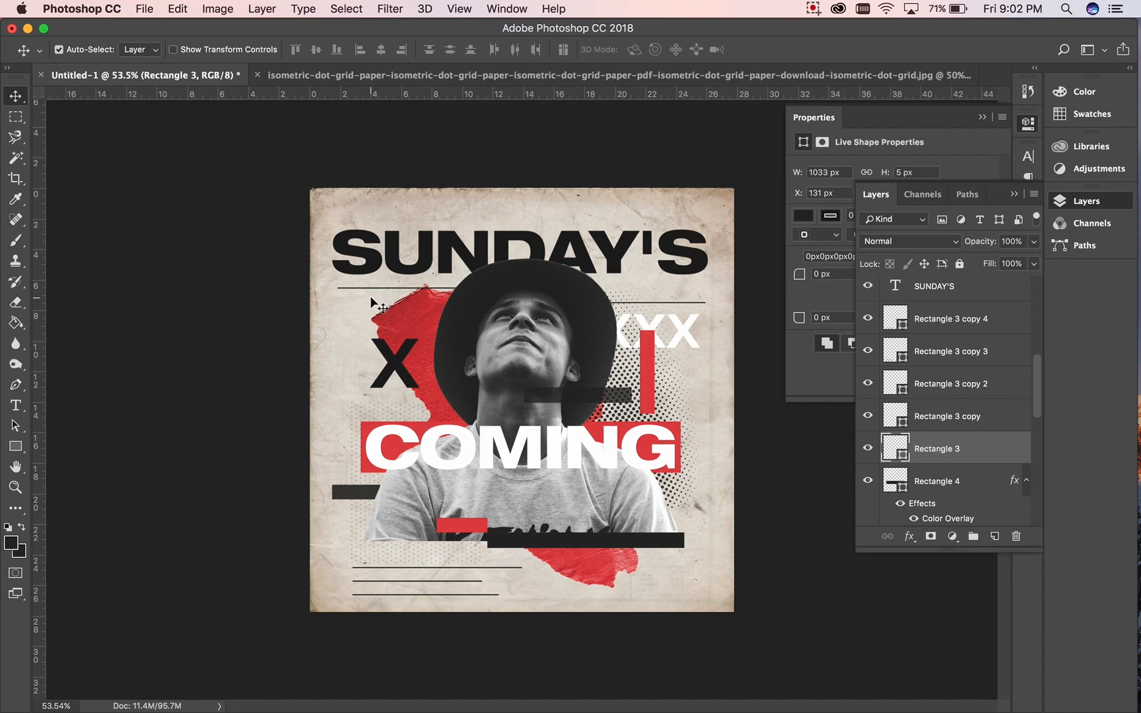
- Undo the last shift of the red rectangle, and draw a vertical bar about 16 by 55 px near the poster's lower-right corner, layered above COMING
click(17, 448)
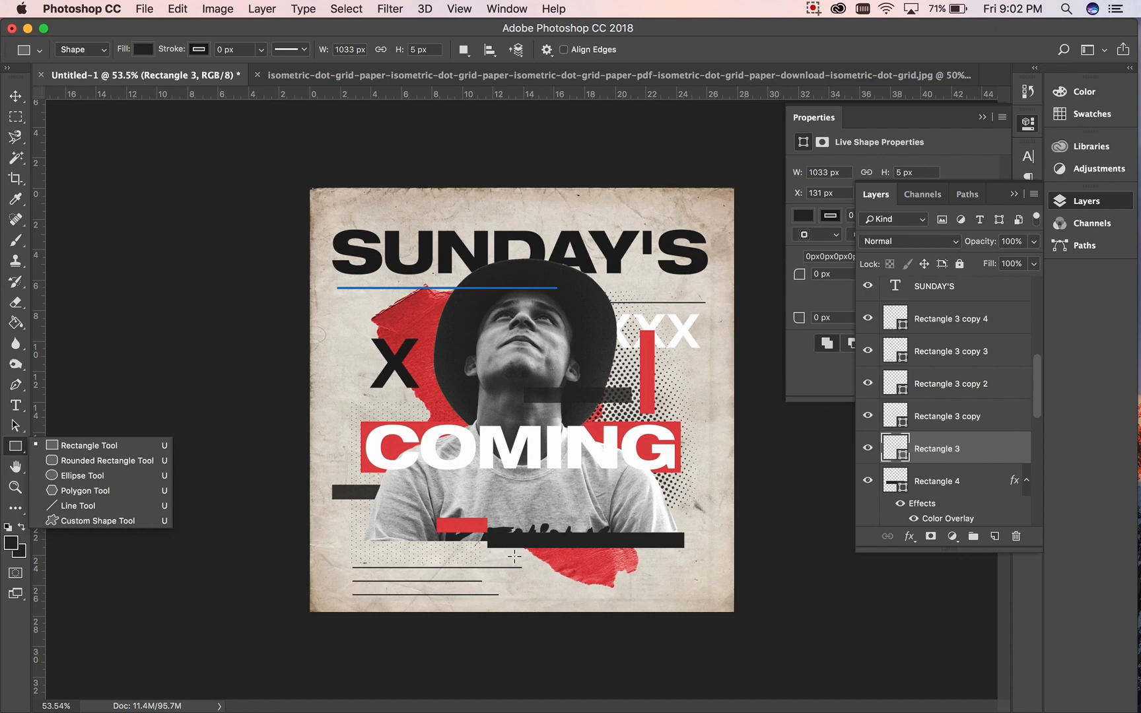
click(670, 566)
key(super+z)
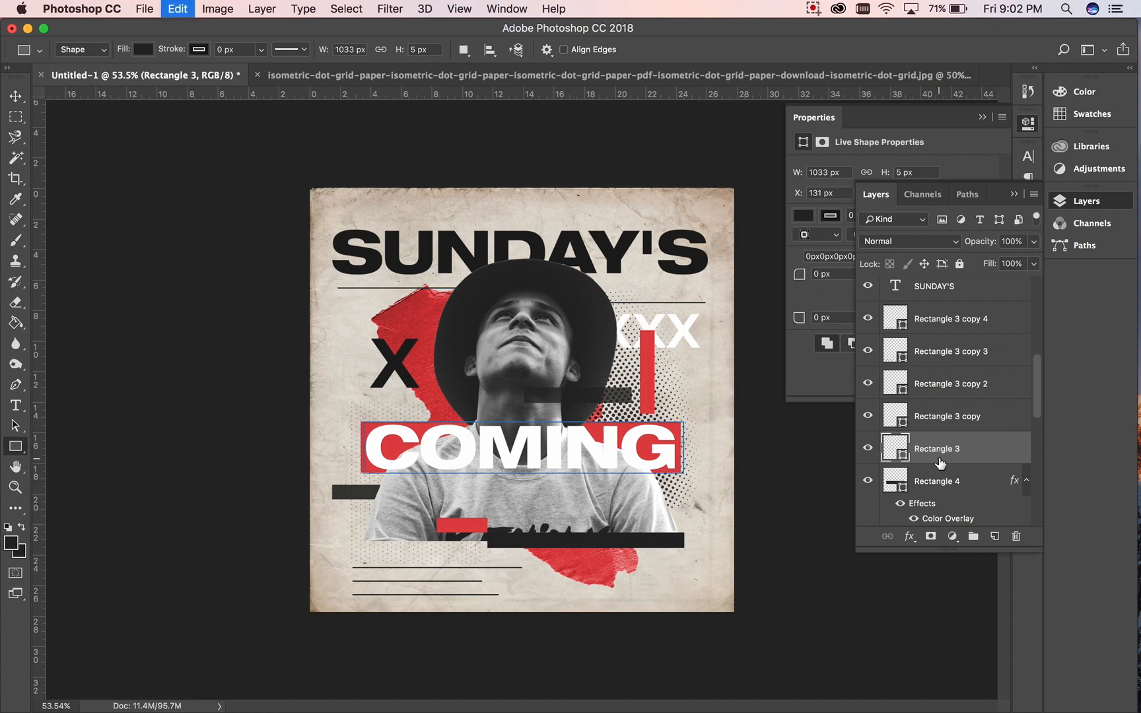
click(986, 450)
scroll(986, 451, up, 8)
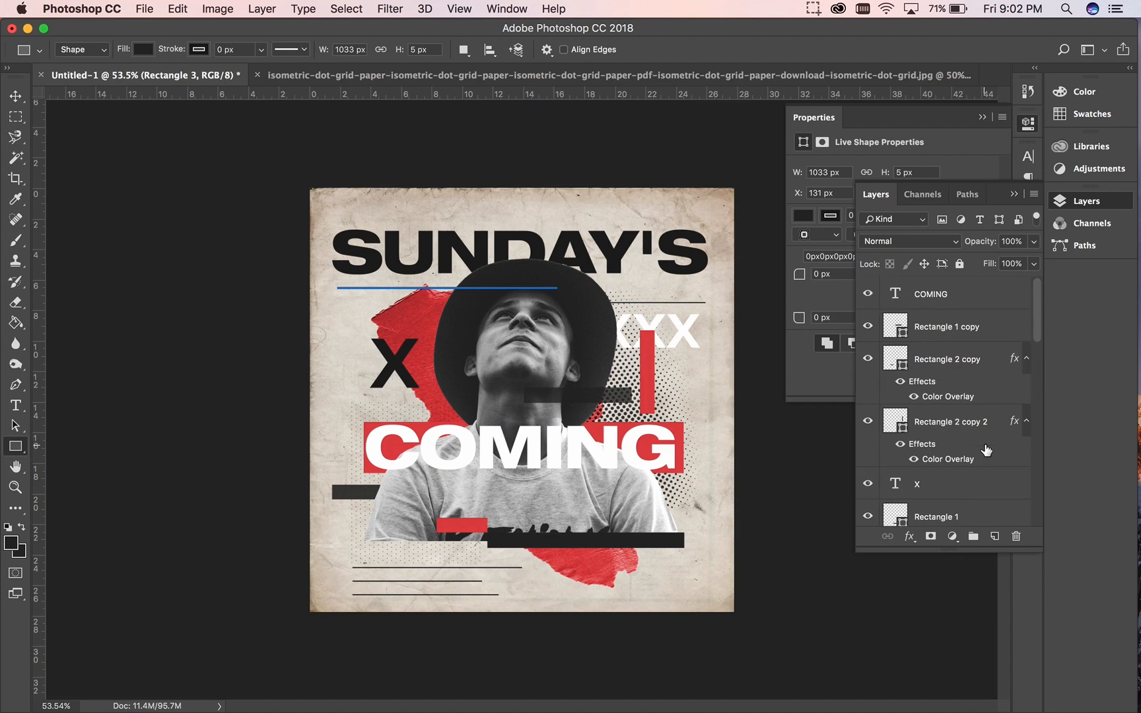
click(989, 299)
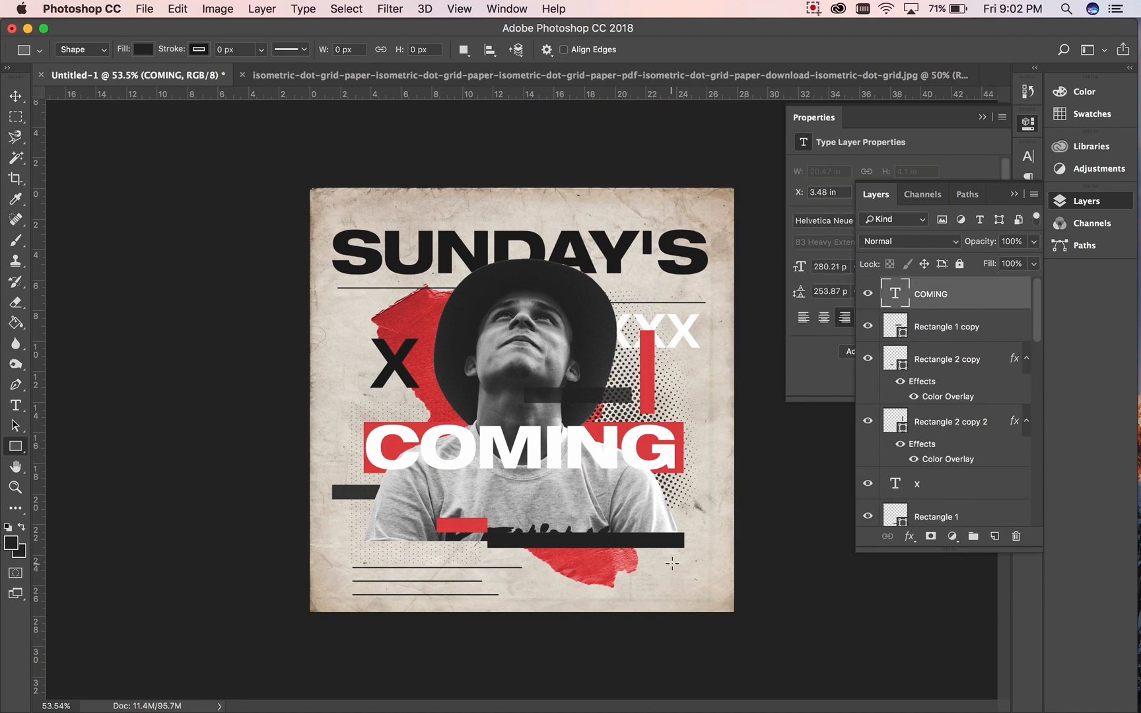
drag(689, 552, 692, 560)
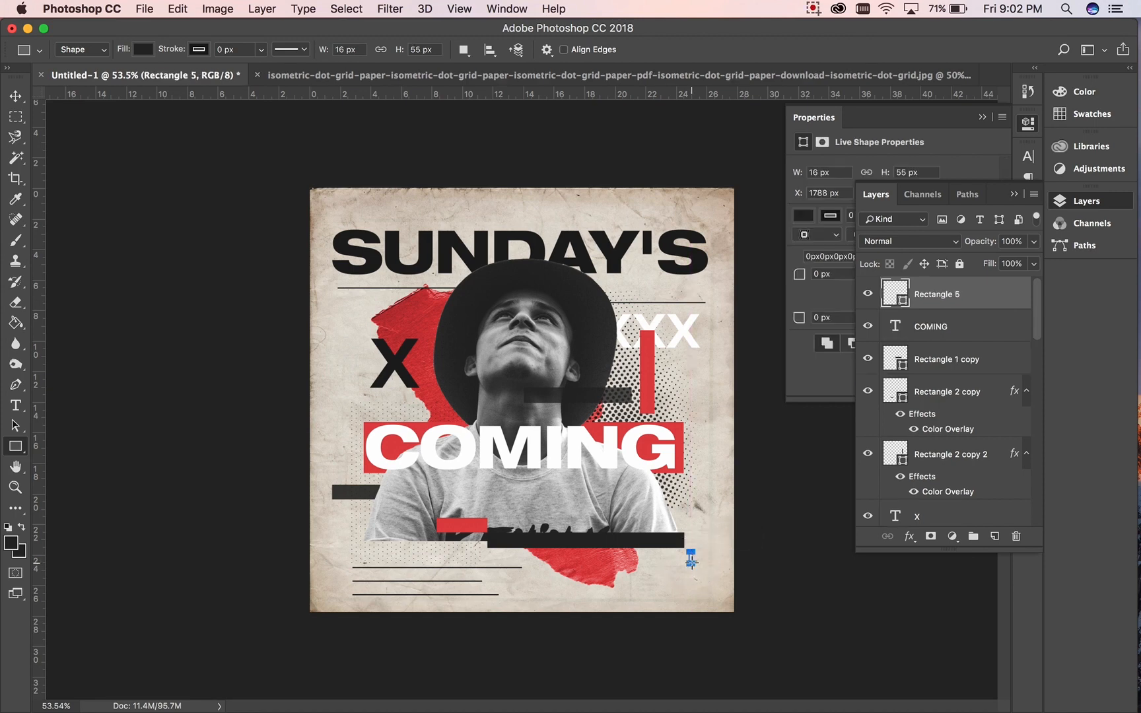
- Apply a Color Overlay to the small vertical bar using the near-black (262626) sampled from the long black bar
click(981, 327)
double_click(989, 306)
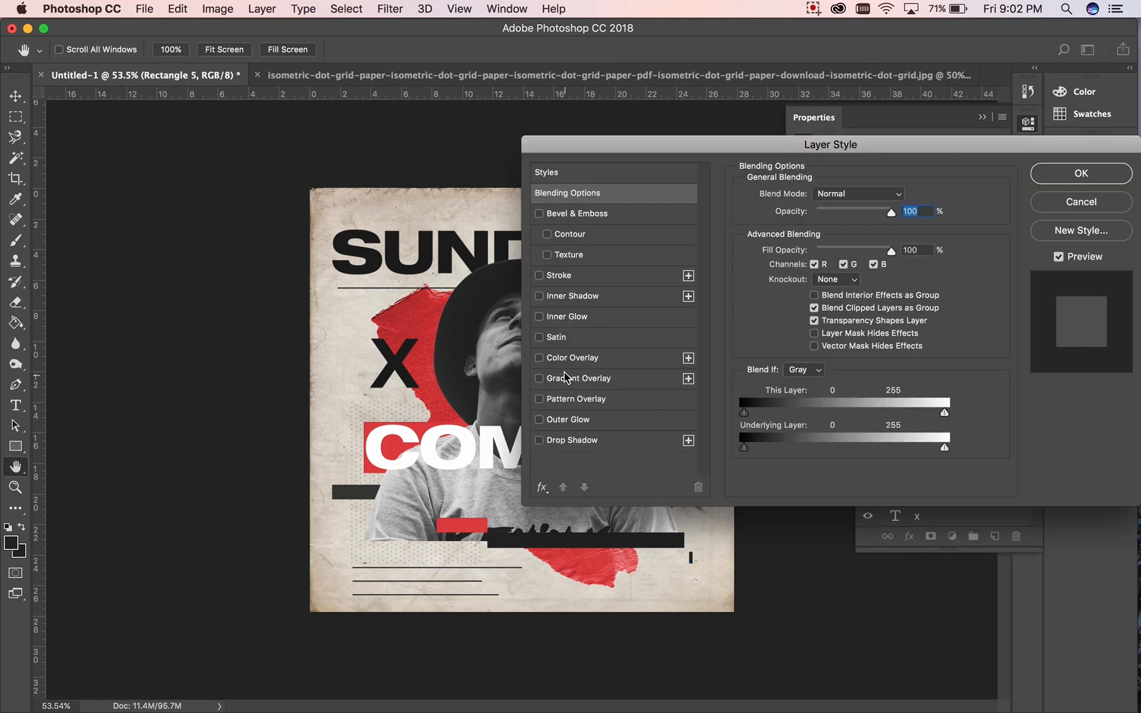
click(562, 357)
click(900, 199)
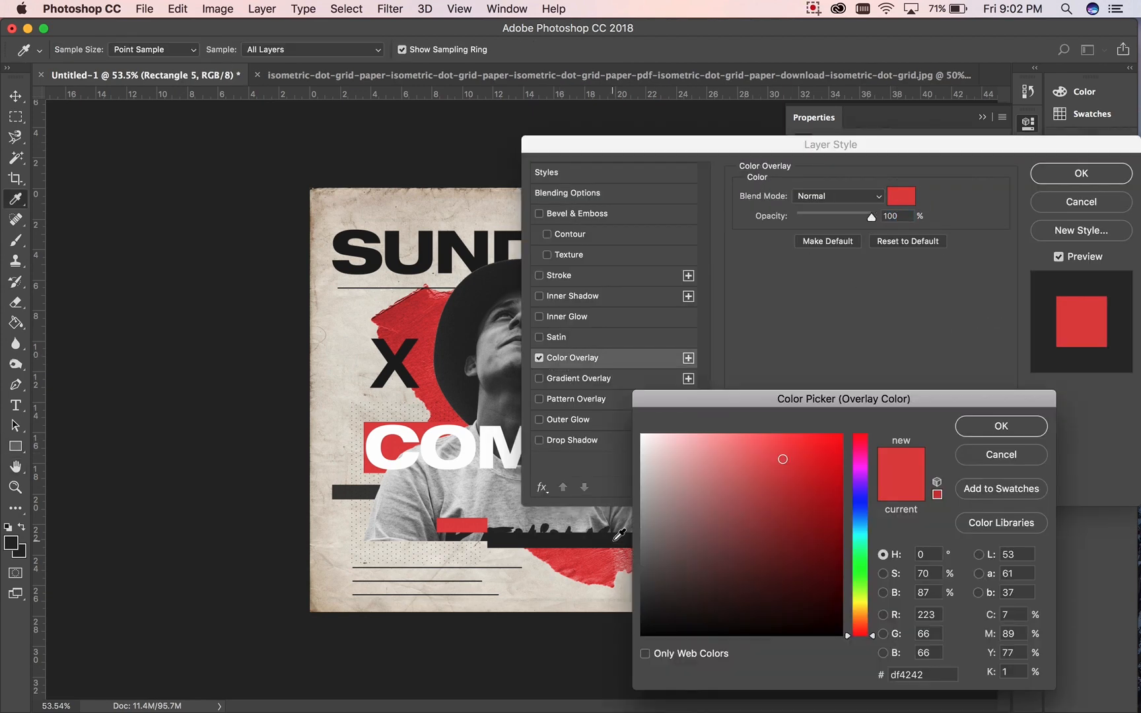
click(619, 535)
click(1009, 427)
click(1077, 175)
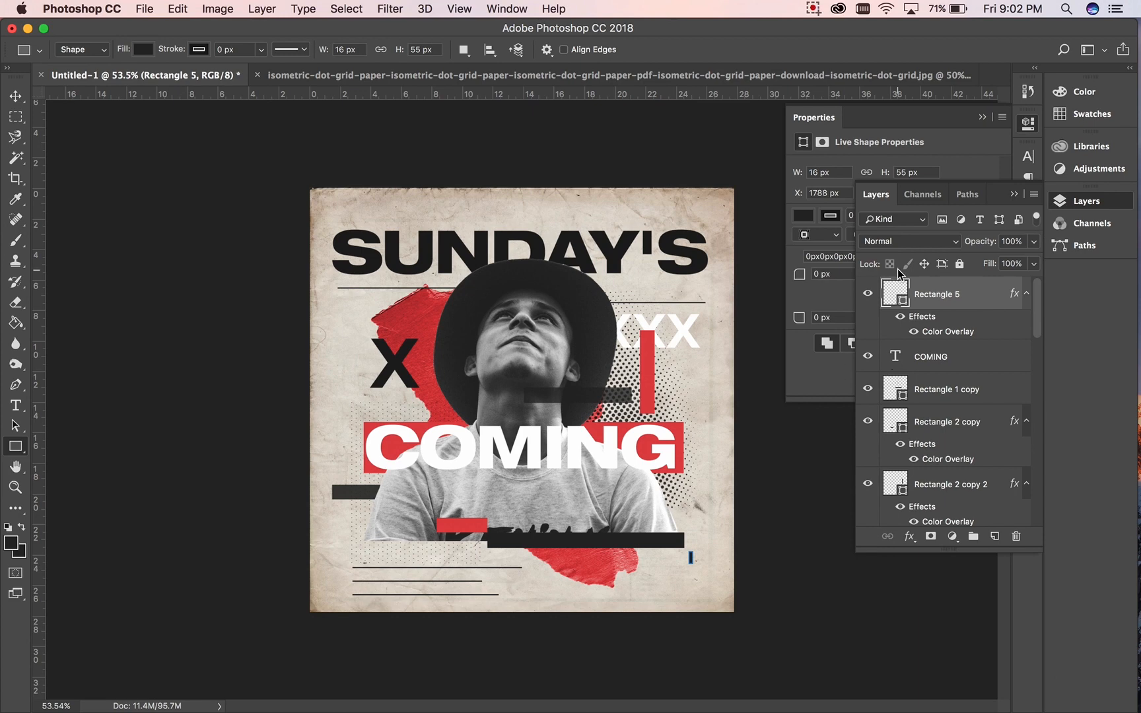
- Duplicate the small near-black vertical bar straight down, leaving a small gap between the two
drag(639, 569, 80, 158)
key(super+z)
click(15, 96)
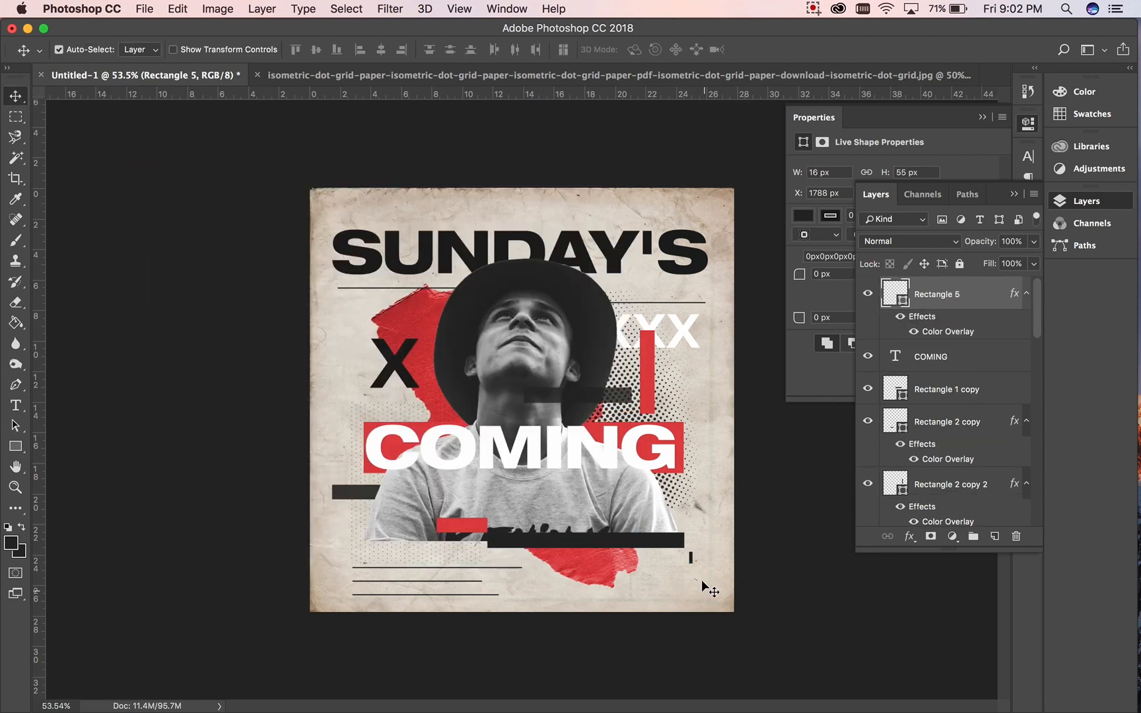
scroll(702, 580, up, 6)
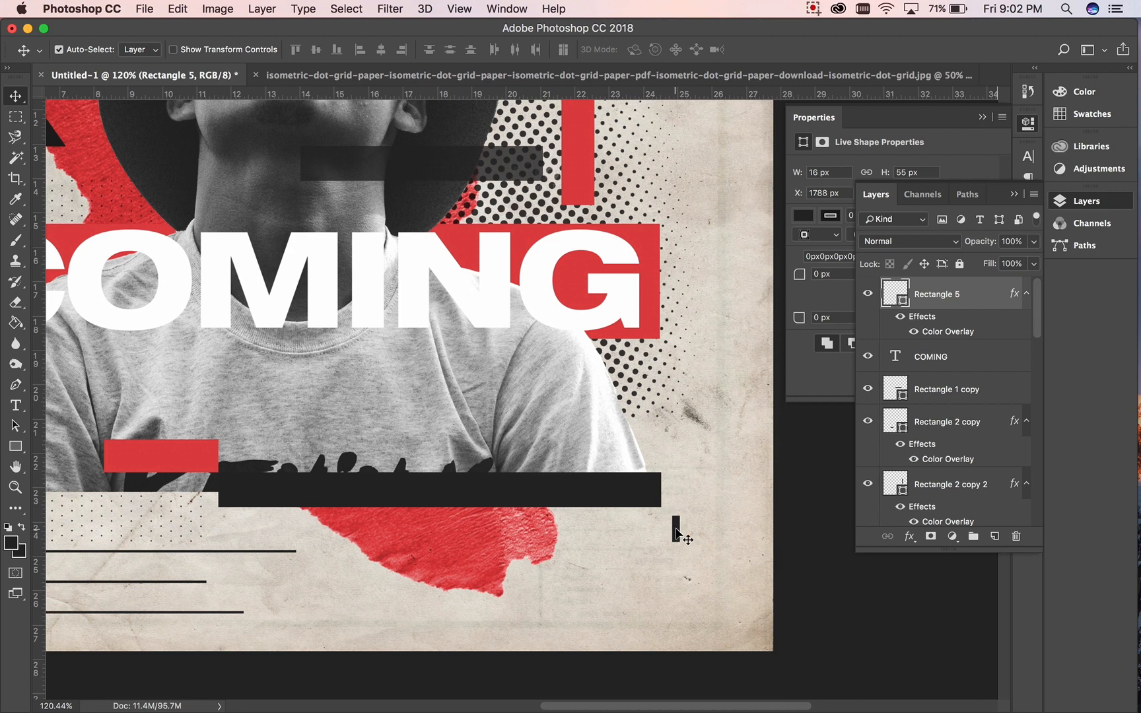
alt+drag(677, 531, 678, 567)
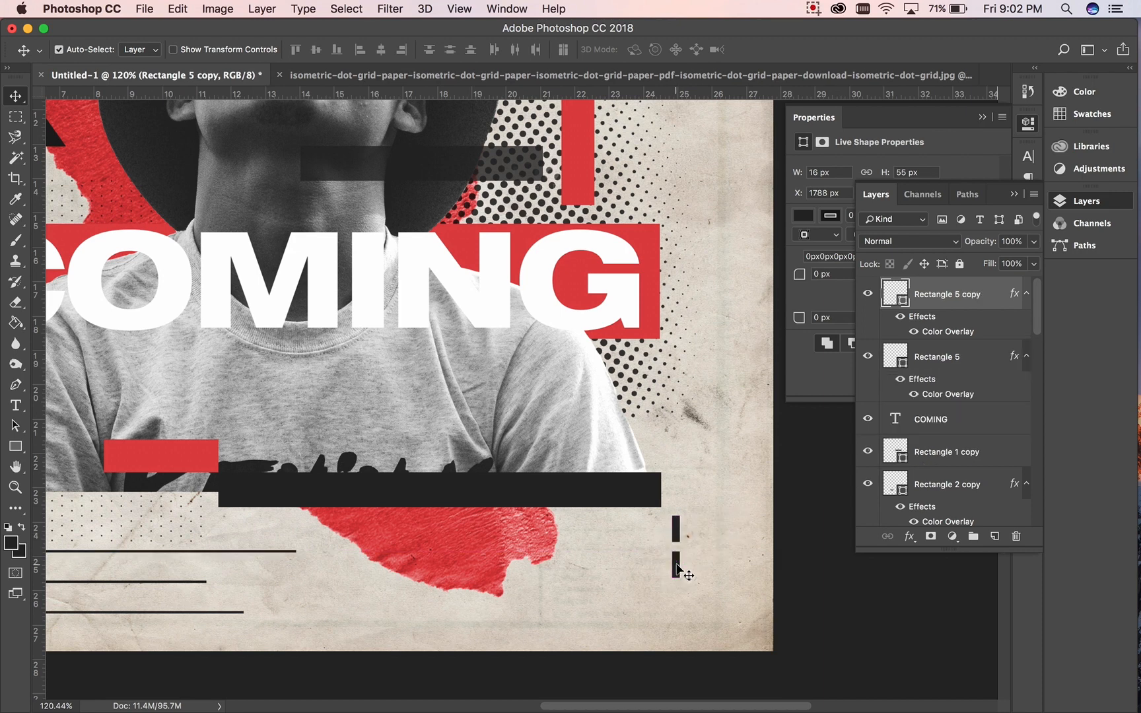
- Change the duplicated bar's Color Overlay to the red (df4242) sampled from the horizontal red bar across the shirt
double_click(988, 294)
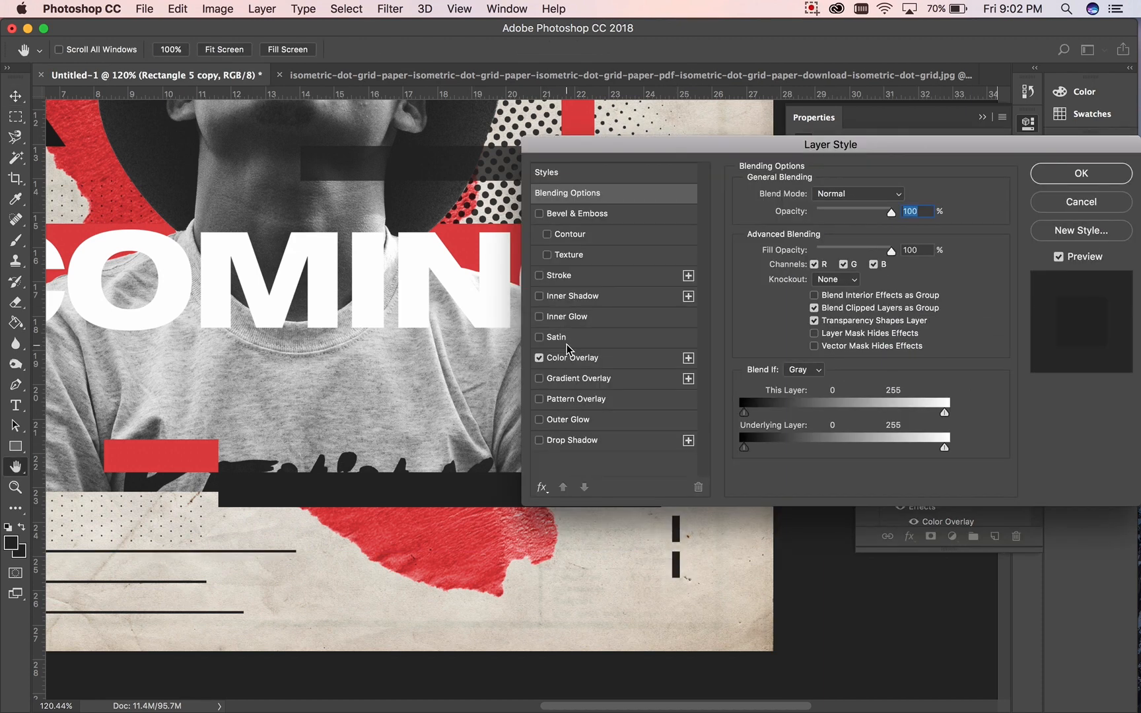
click(578, 356)
click(900, 195)
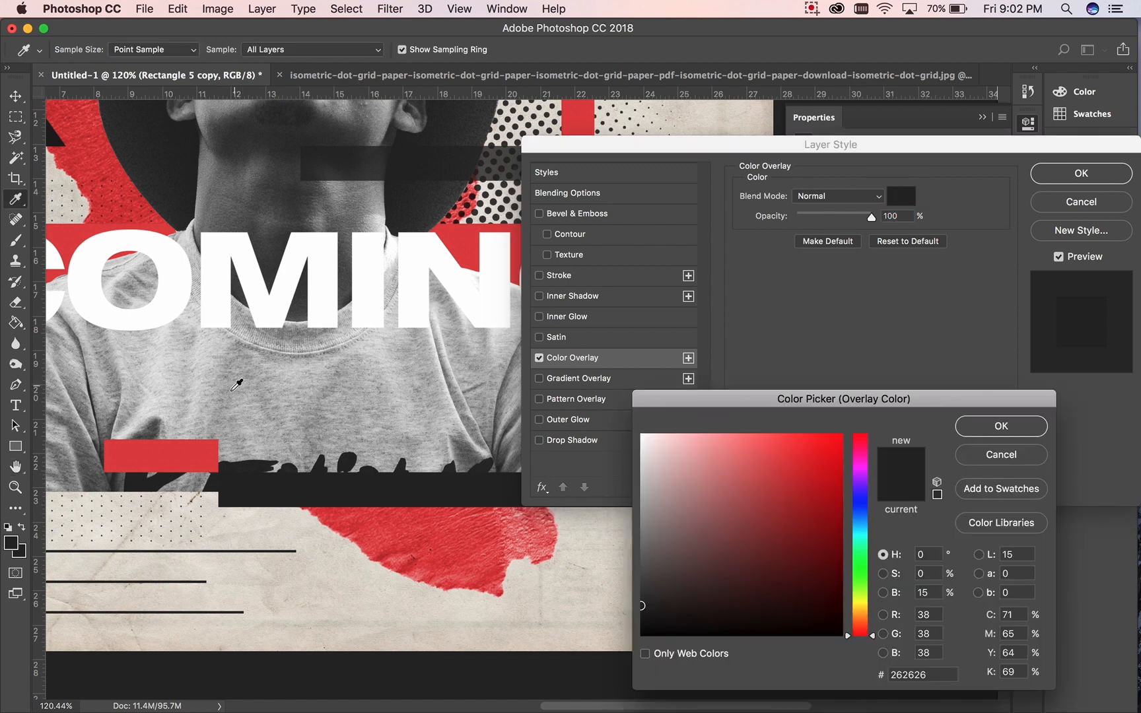
click(211, 449)
click(997, 428)
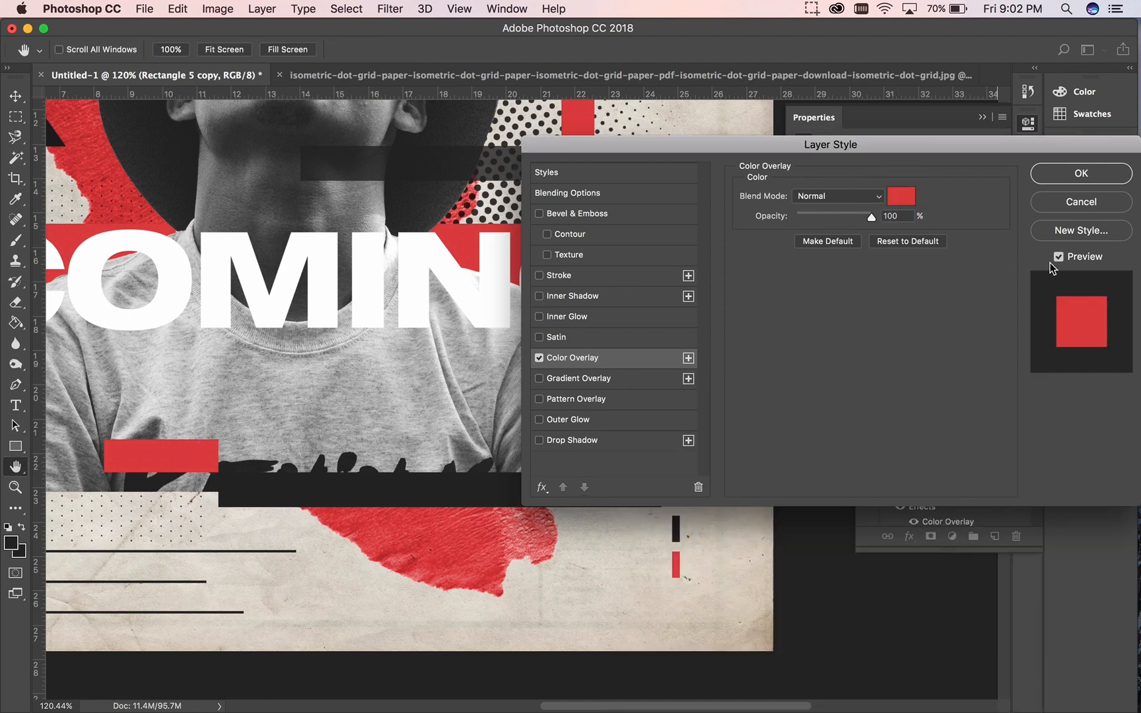
click(1078, 175)
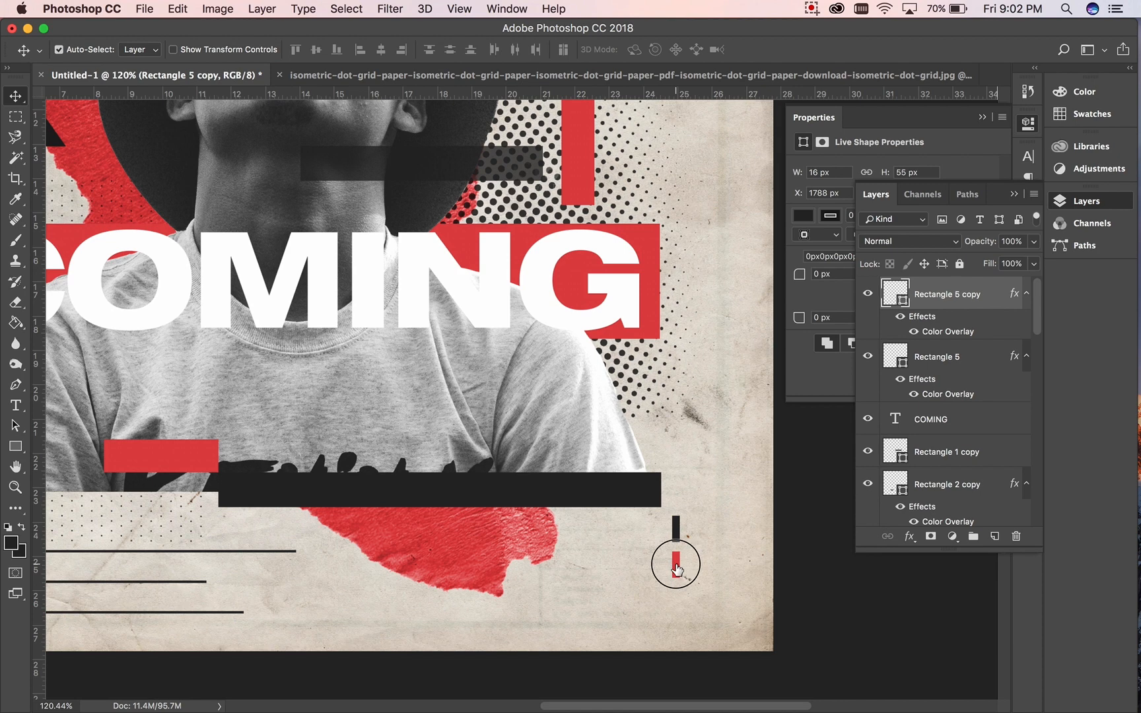
- Duplicate the small red bar straight down and change the copy's Color Overlay to the white sampled from the word COMING
drag(677, 567, 676, 603)
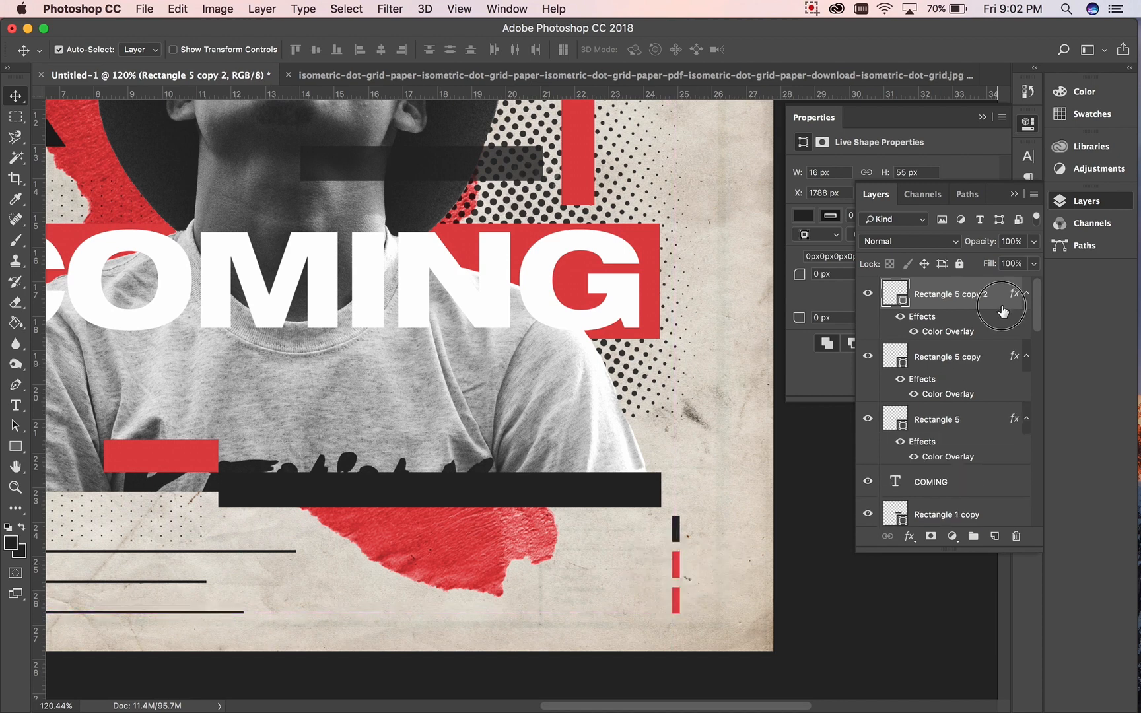
double_click(1007, 301)
click(572, 357)
click(902, 196)
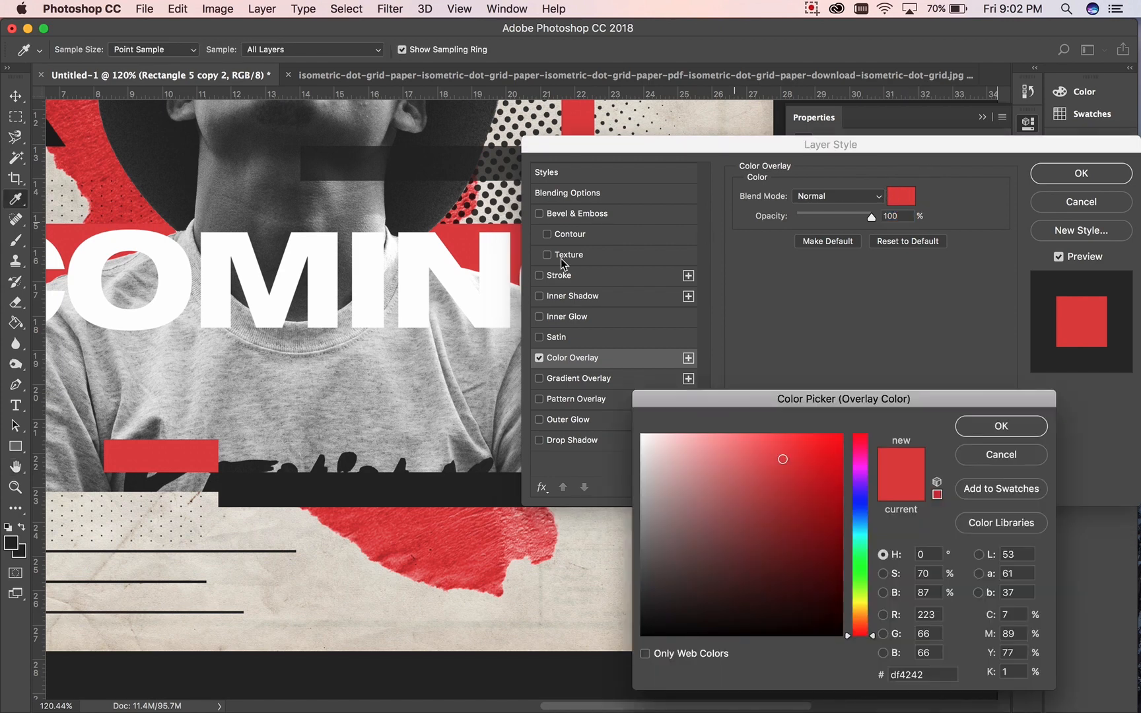
click(508, 270)
click(997, 428)
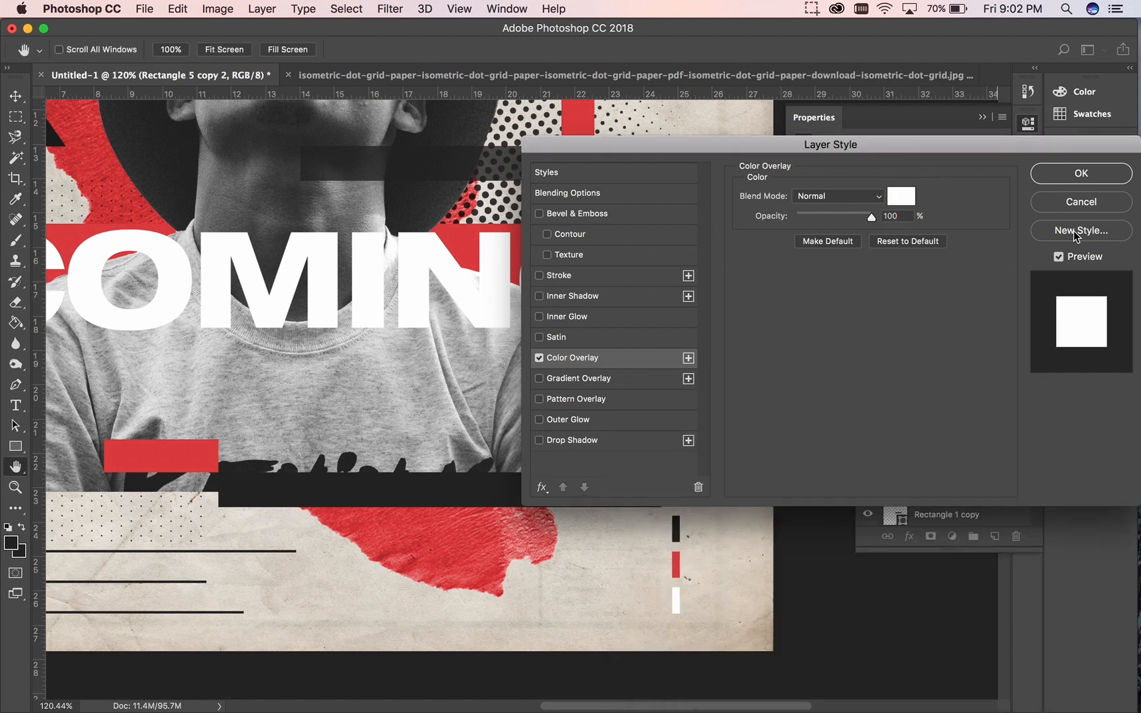
click(1073, 174)
- Select all three small vertical bars and move them up so the stack starts beside the long black bar's right end
click(677, 532)
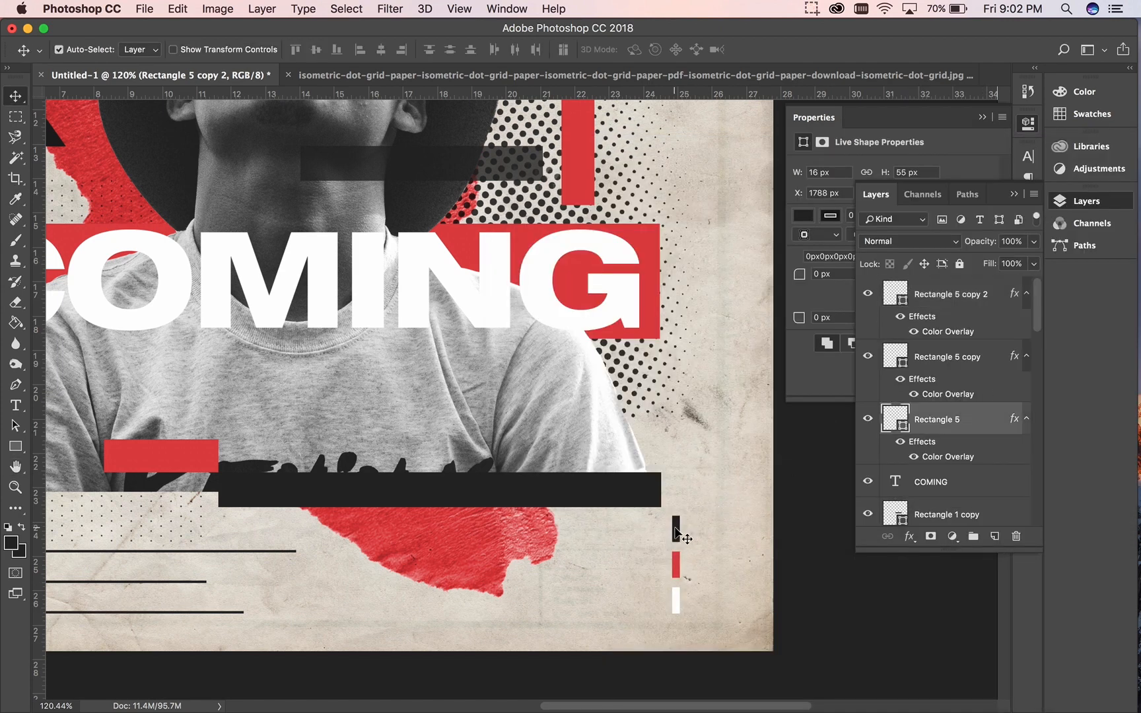
shift+click(677, 564)
shift+click(677, 598)
drag(677, 508, 676, 494)
scroll(703, 594, down, 3)
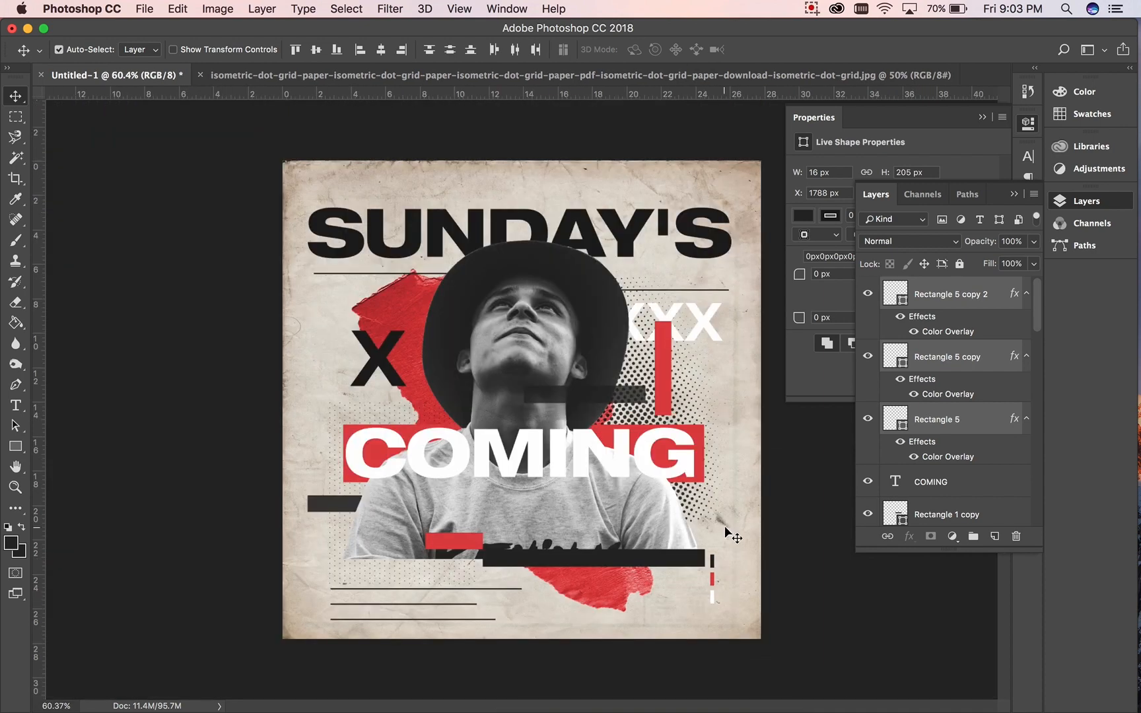
- Duplicate the three-bar stack beside the thin lines and transform the copy into a horizontal row about 205 by 12 px at X 880 px
drag(714, 562, 515, 614)
key(super+t)
key(Return)
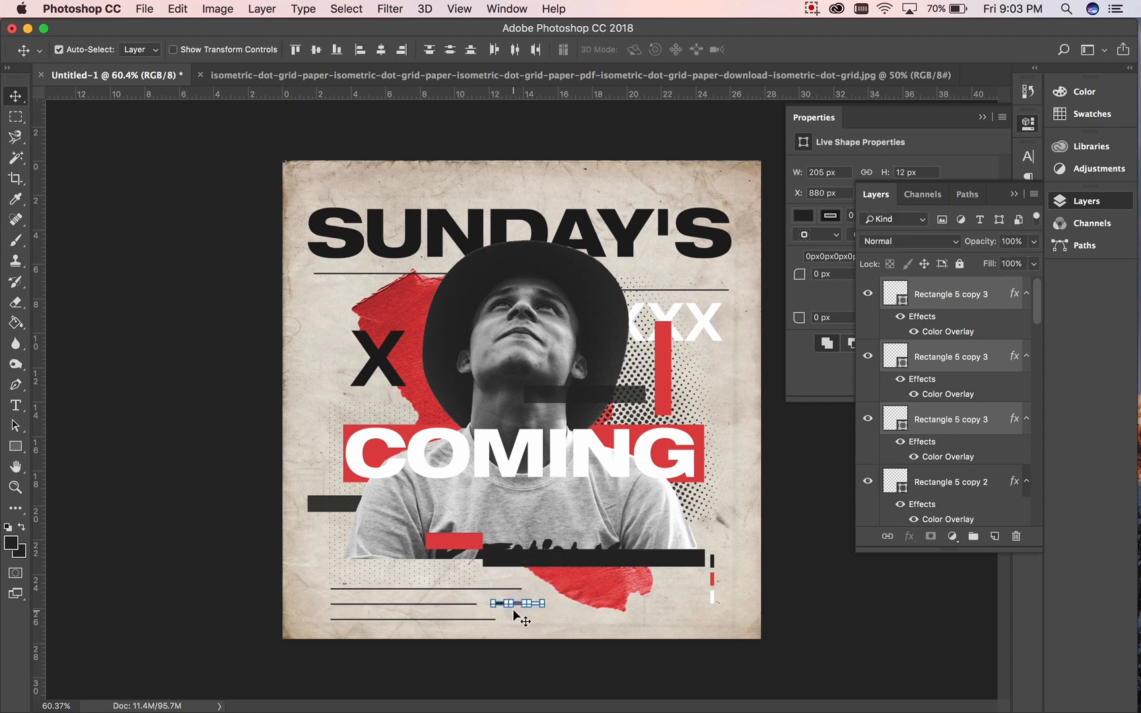
- Stretch the horizontal row of three small bars to 200% height, making it 24 px tall
scroll(513, 610, up, 5)
key(super+t)
drag(526, 588, 527, 598)
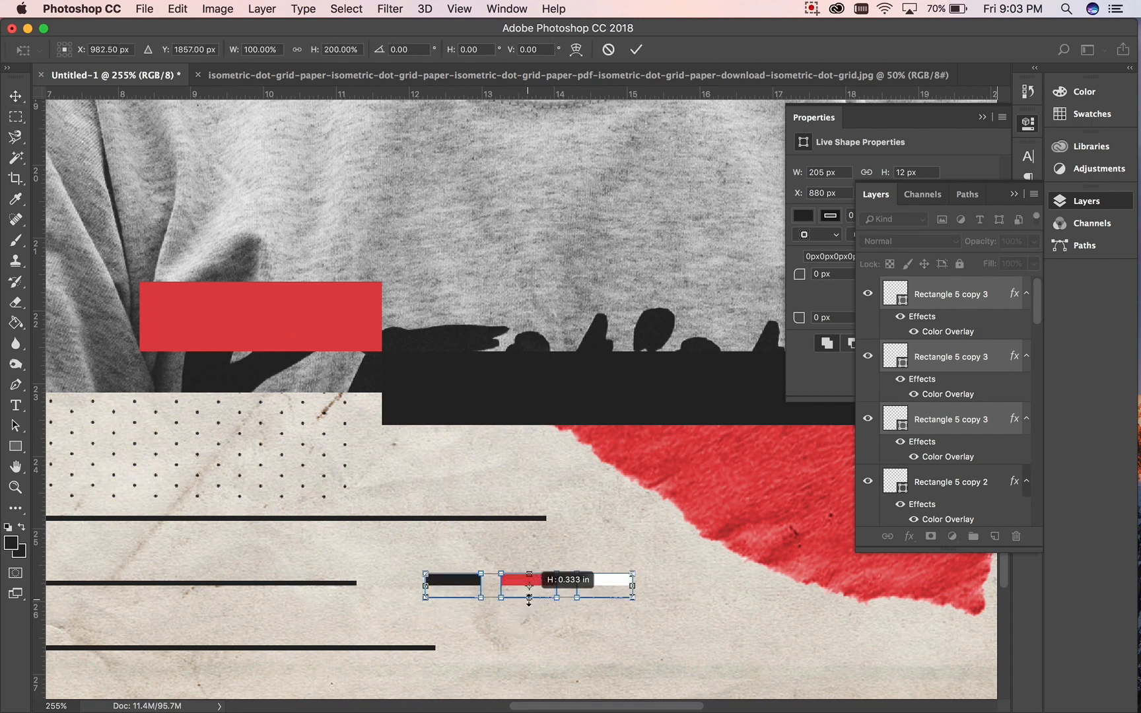
key(Return)
key(super+0)
scroll(528, 599, down, 5)
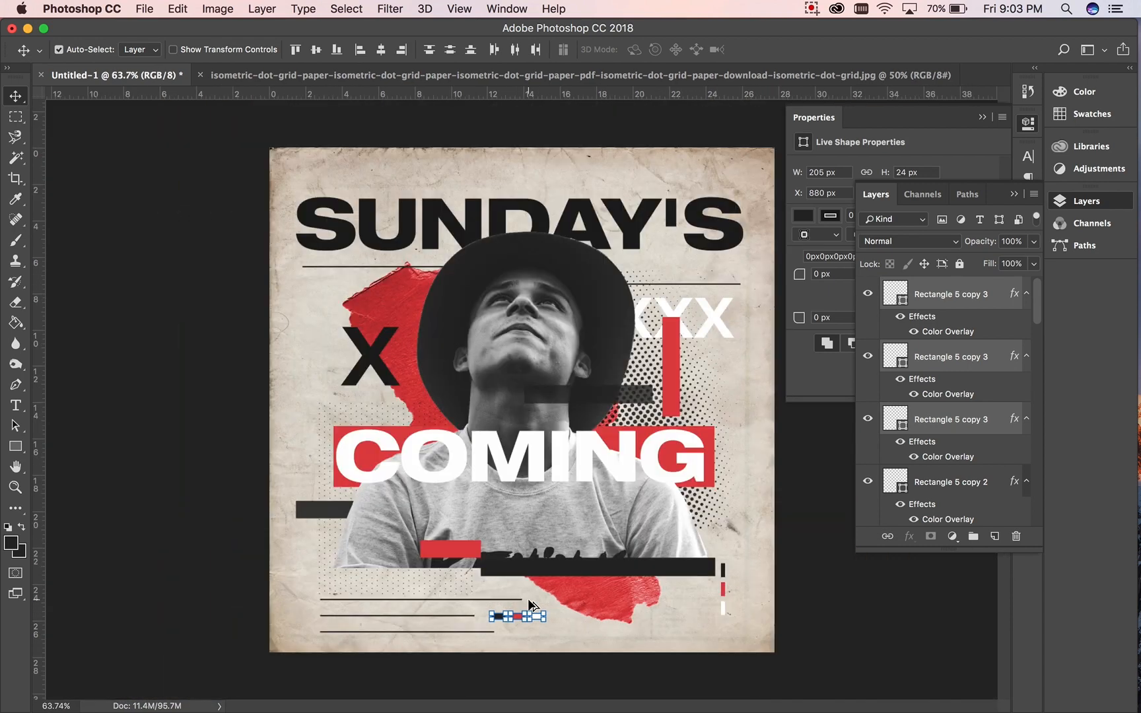
- Select the three layers of the horizontal bar row and shift the row right to X 920 px
click(951, 362)
click(960, 439)
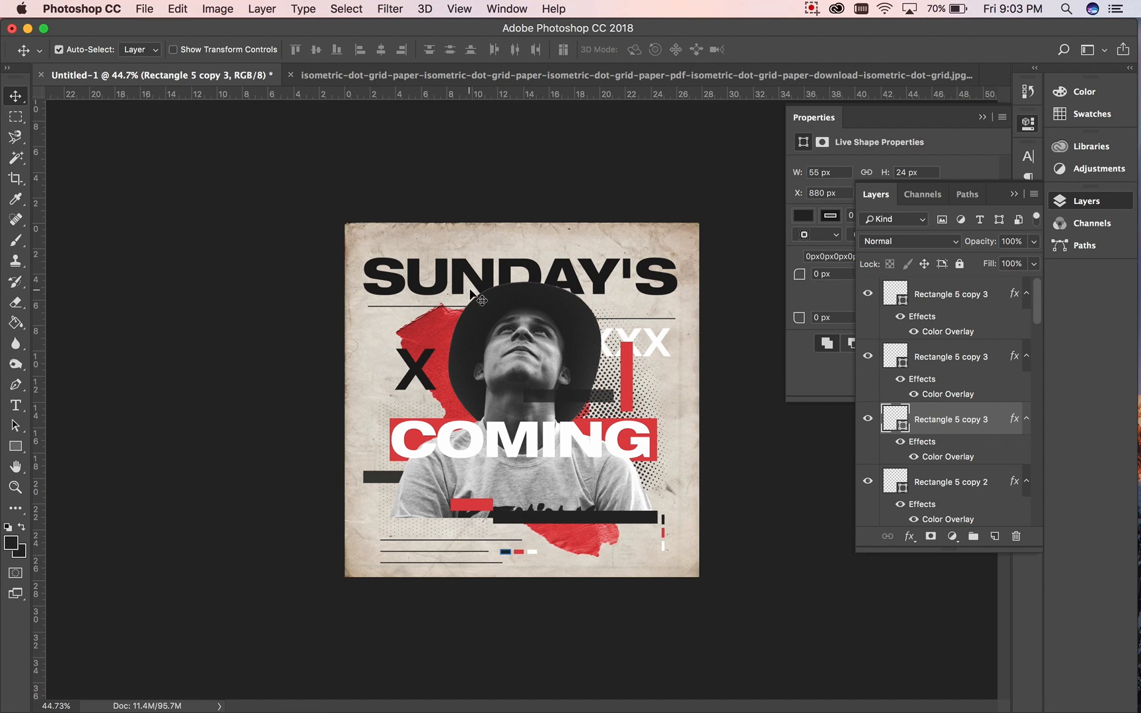
click(918, 306)
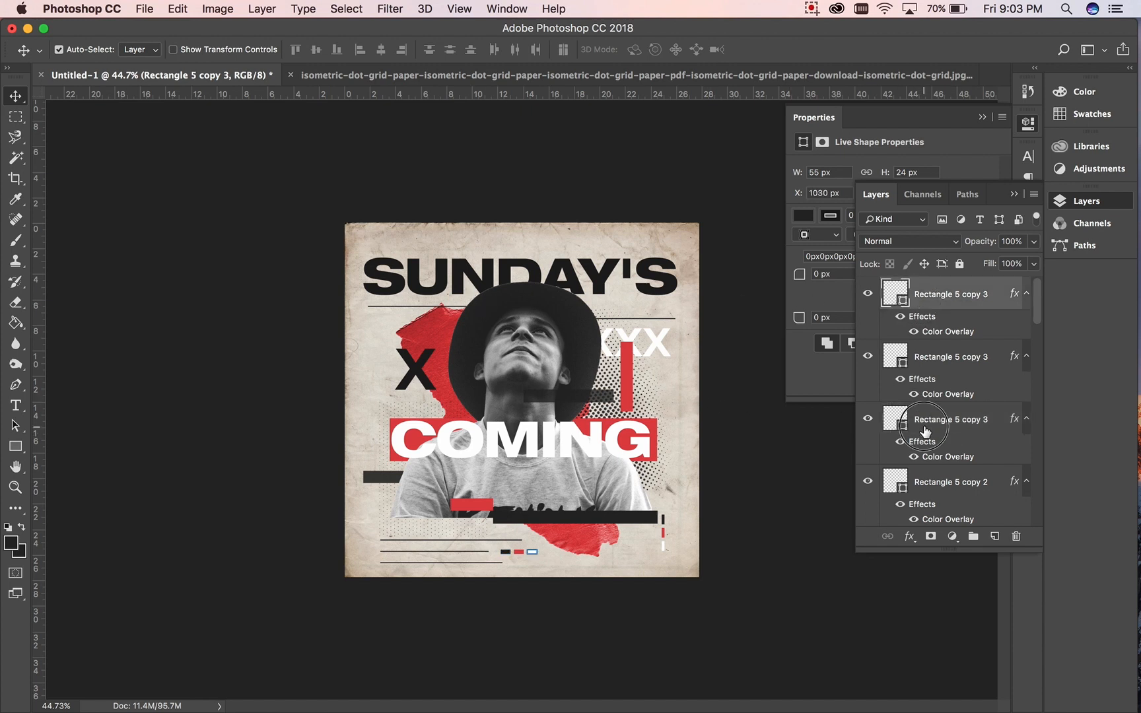
shift+click(926, 430)
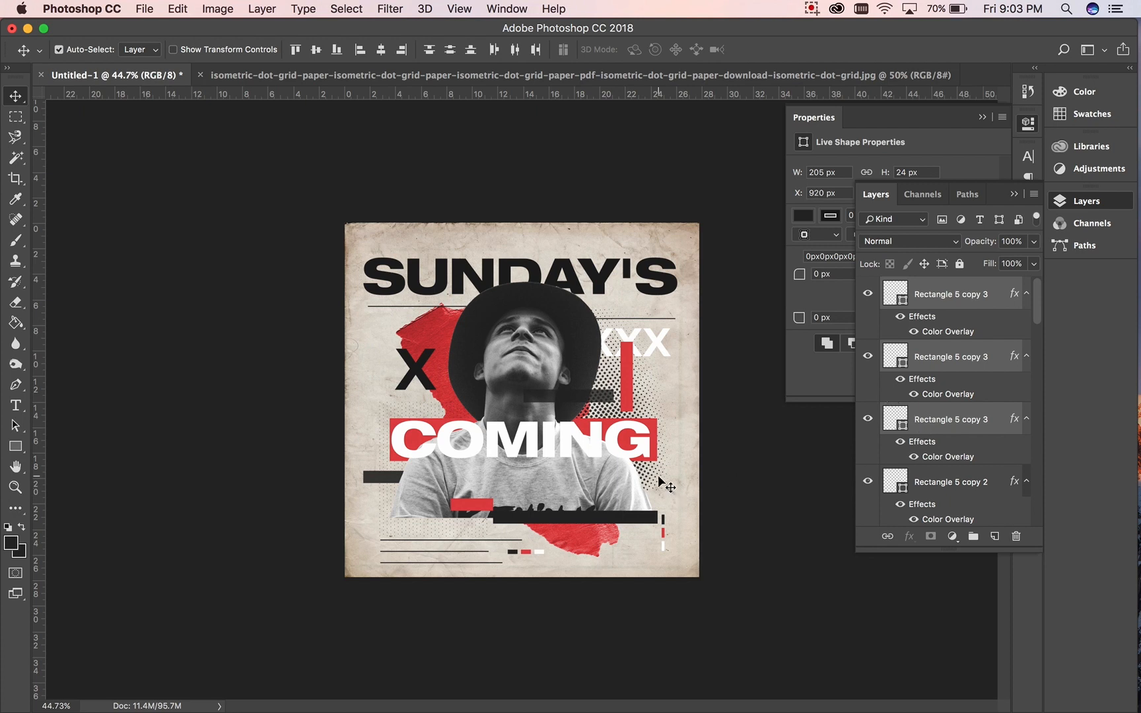
- Move the middle and lowest thin lines of the lower stack up so the three lines sit closer together with even spacing
click(440, 551)
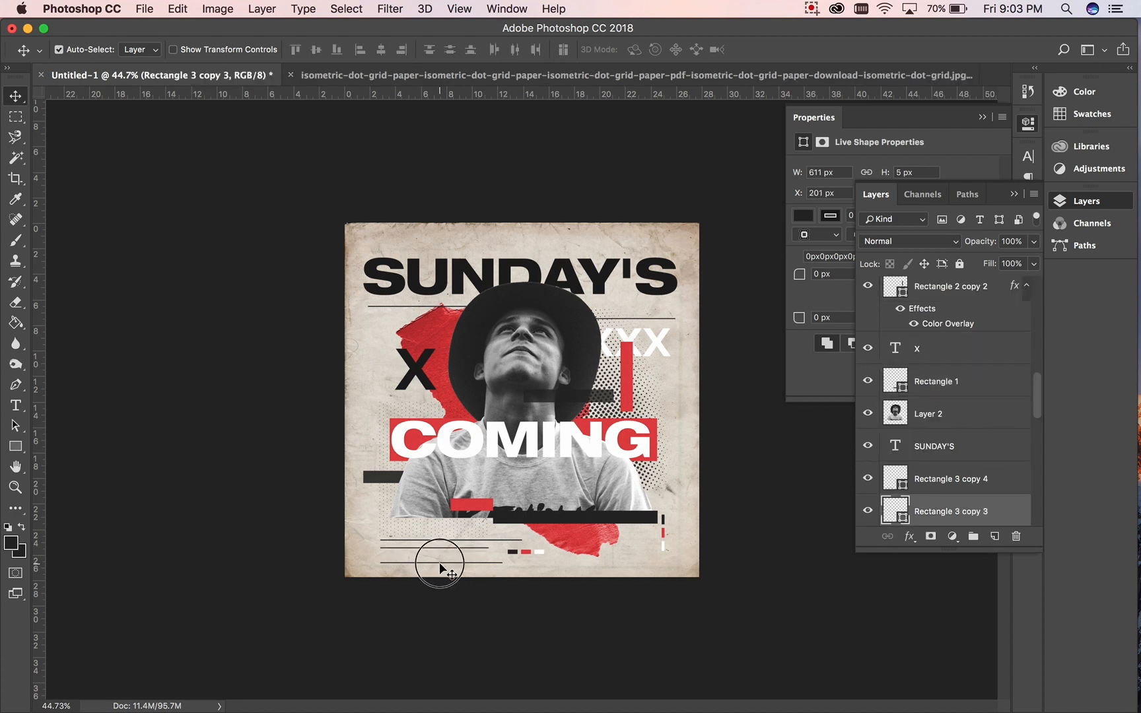
click(440, 563)
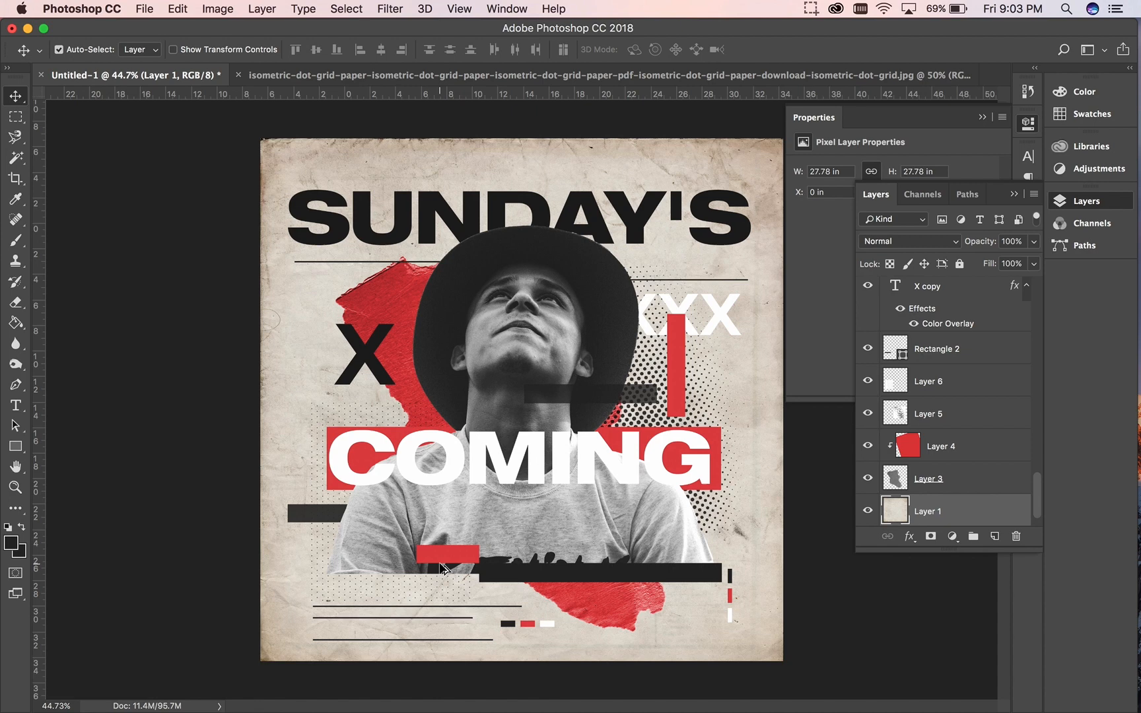
scroll(440, 562, up, 5)
click(423, 678)
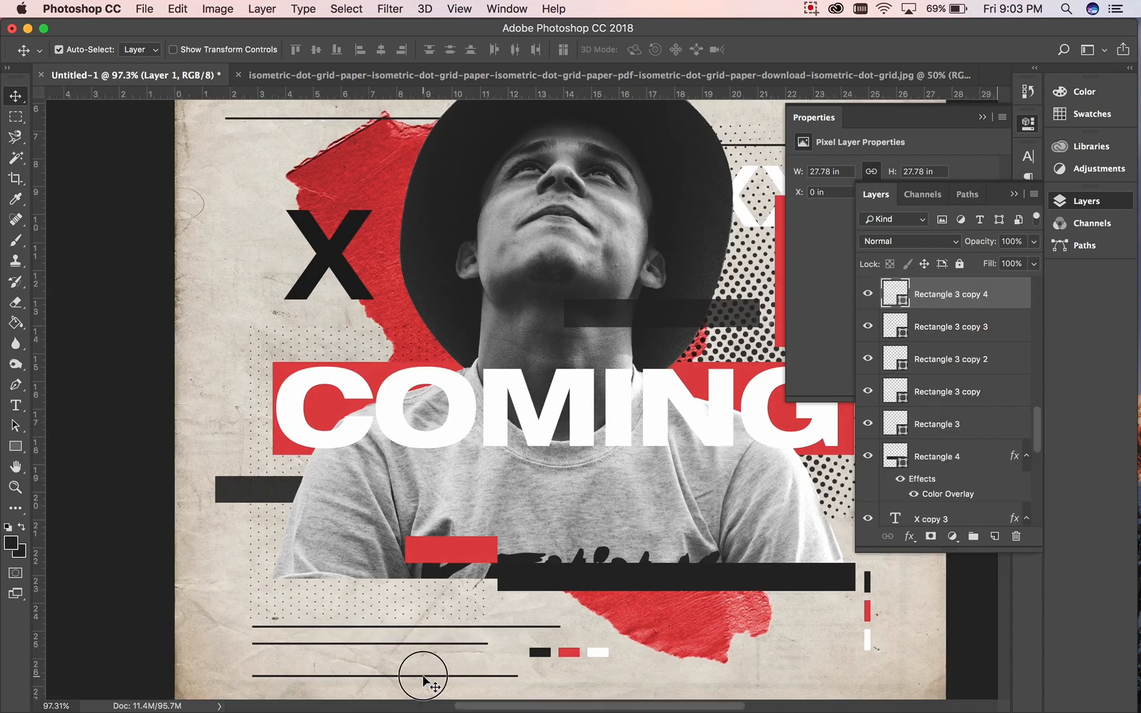
key(shift+Up)
key(shift+Up)
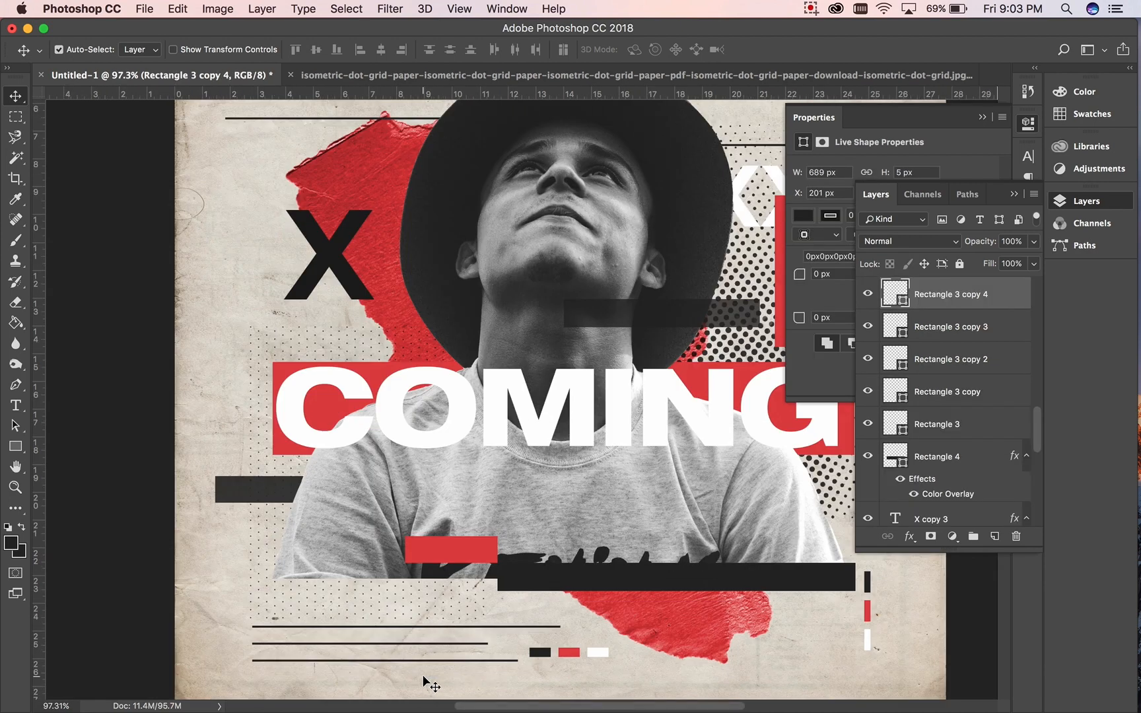
scroll(426, 683, down, 5)
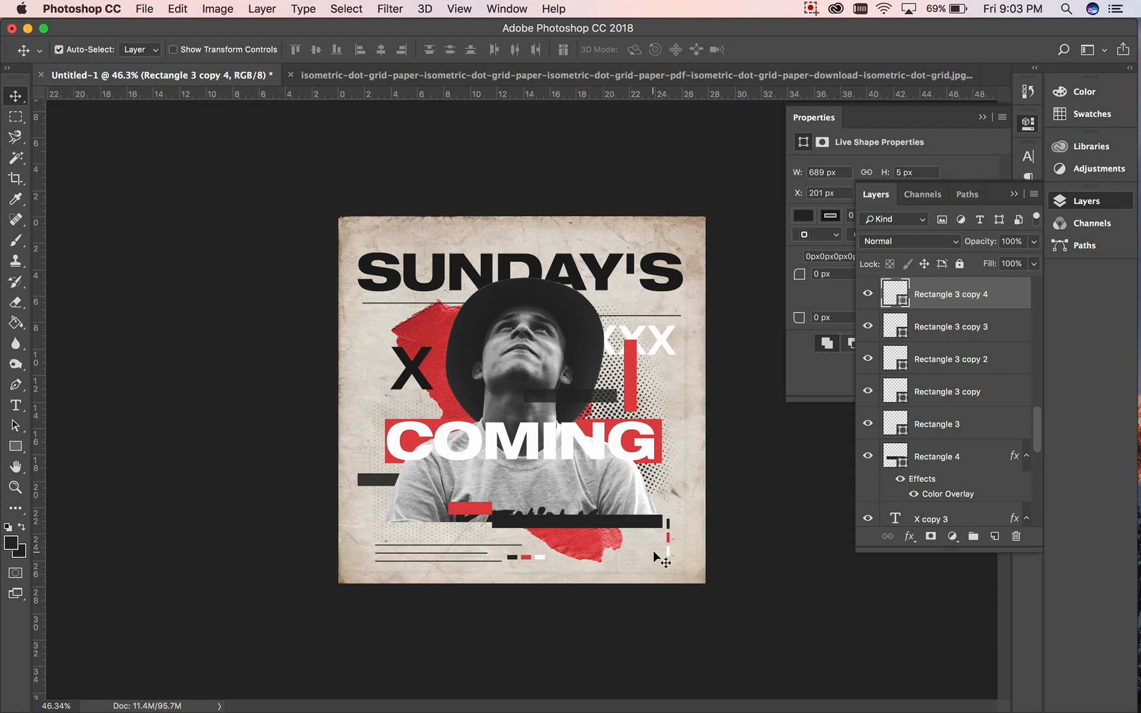
- Apply Levels to the portrait layer with the output white level lowered to 233
click(995, 421)
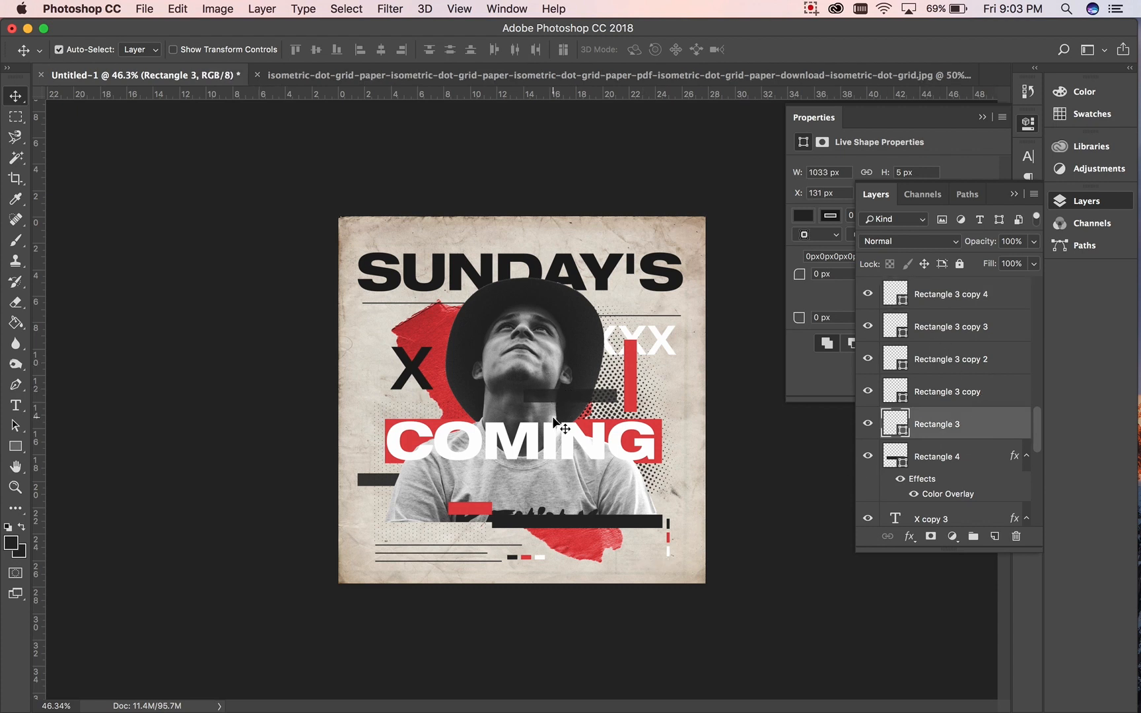
click(535, 368)
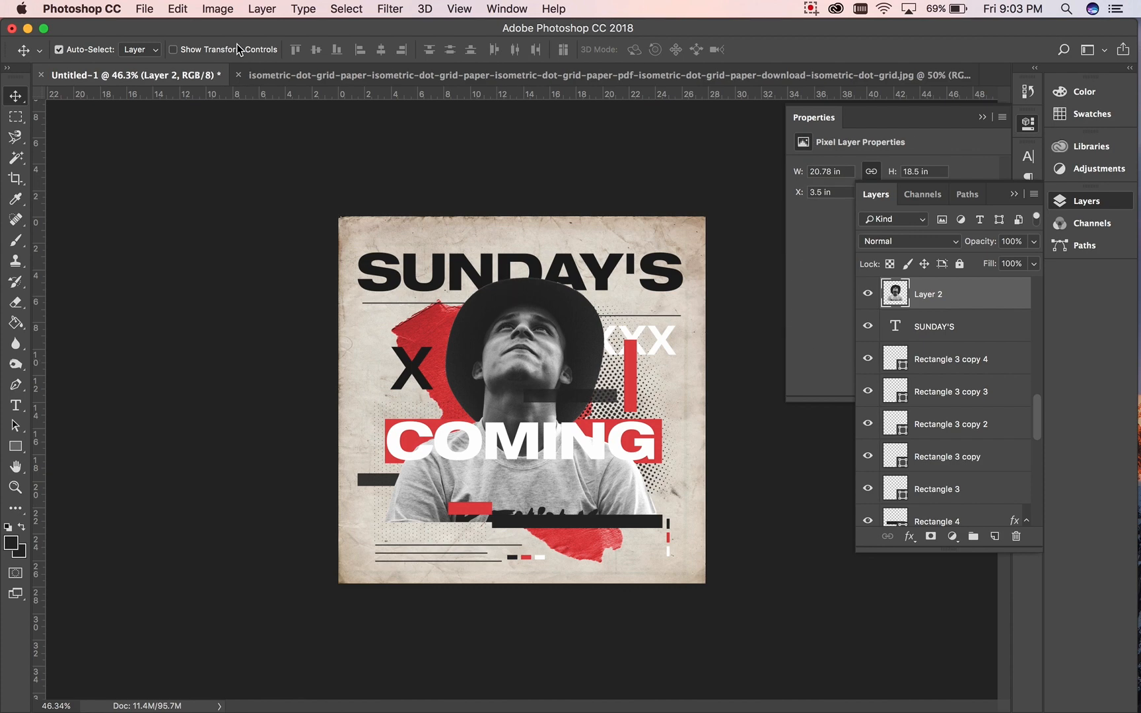
click(217, 9)
mouse_move(251, 52)
click(438, 67)
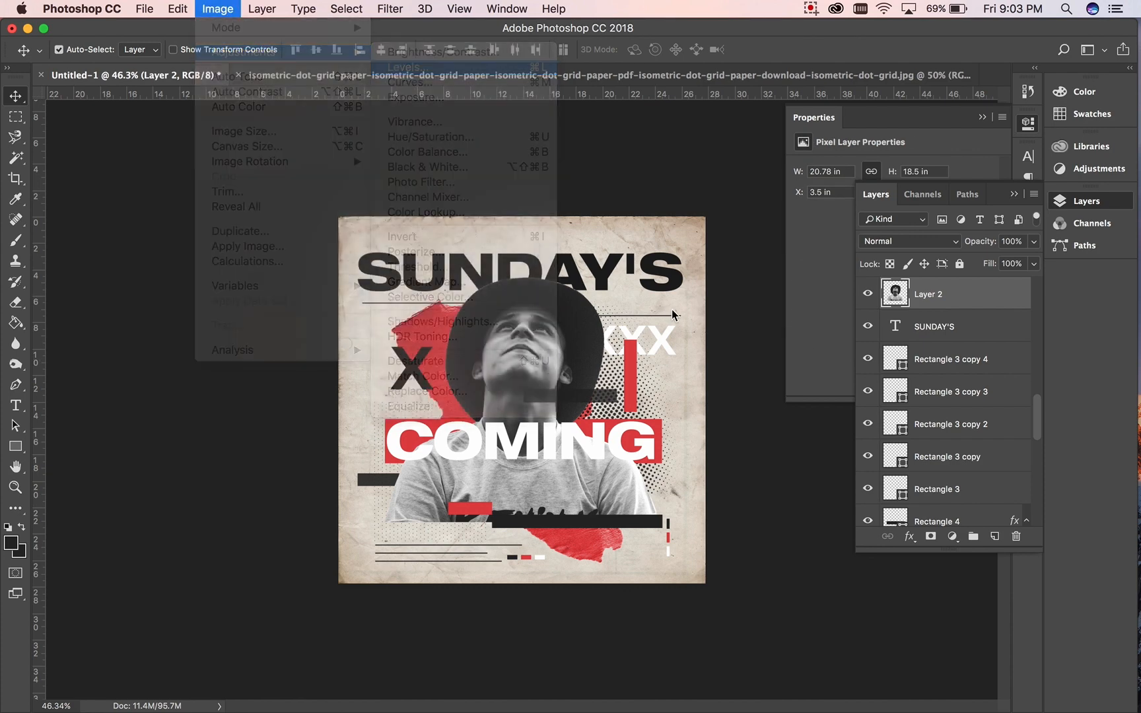
drag(978, 634, 961, 634)
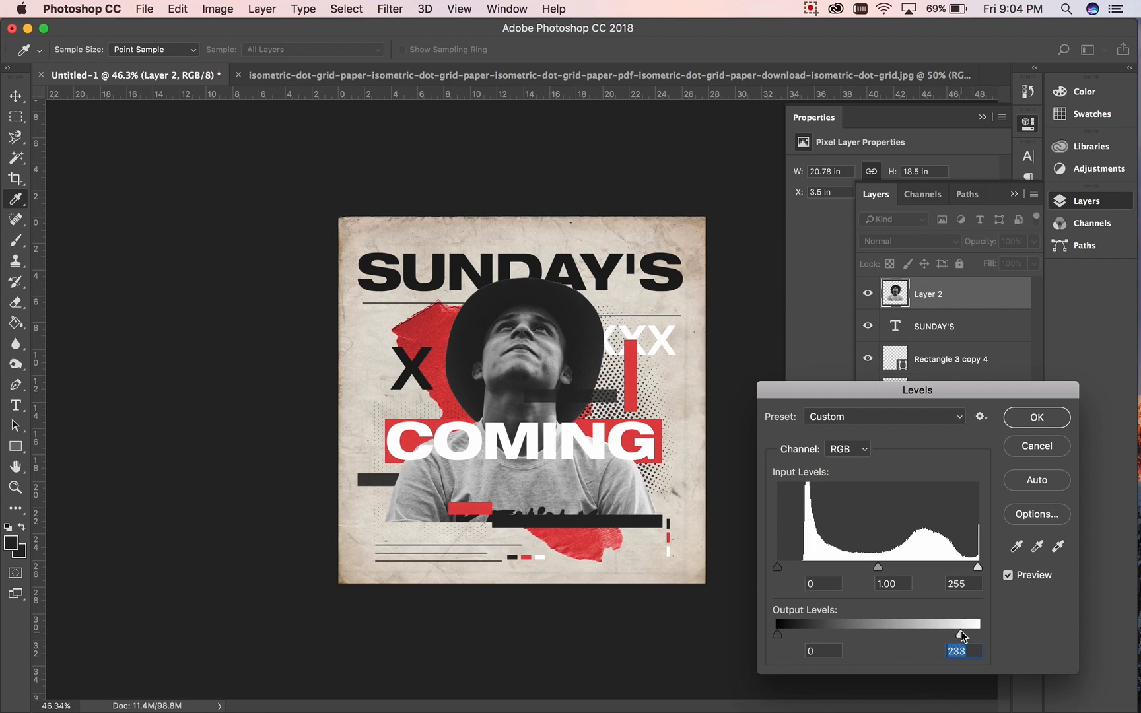
click(1037, 418)
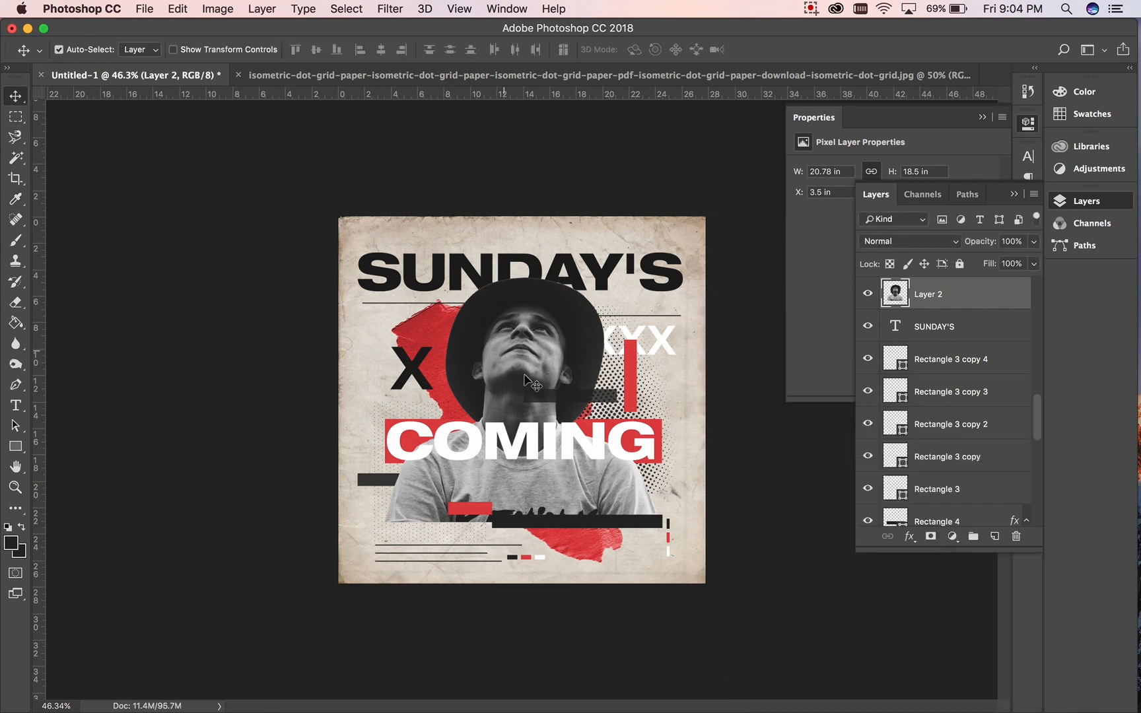
- Enlarge the red rectangle behind the COMING text to 1524 by 250 px around its centre
click(660, 447)
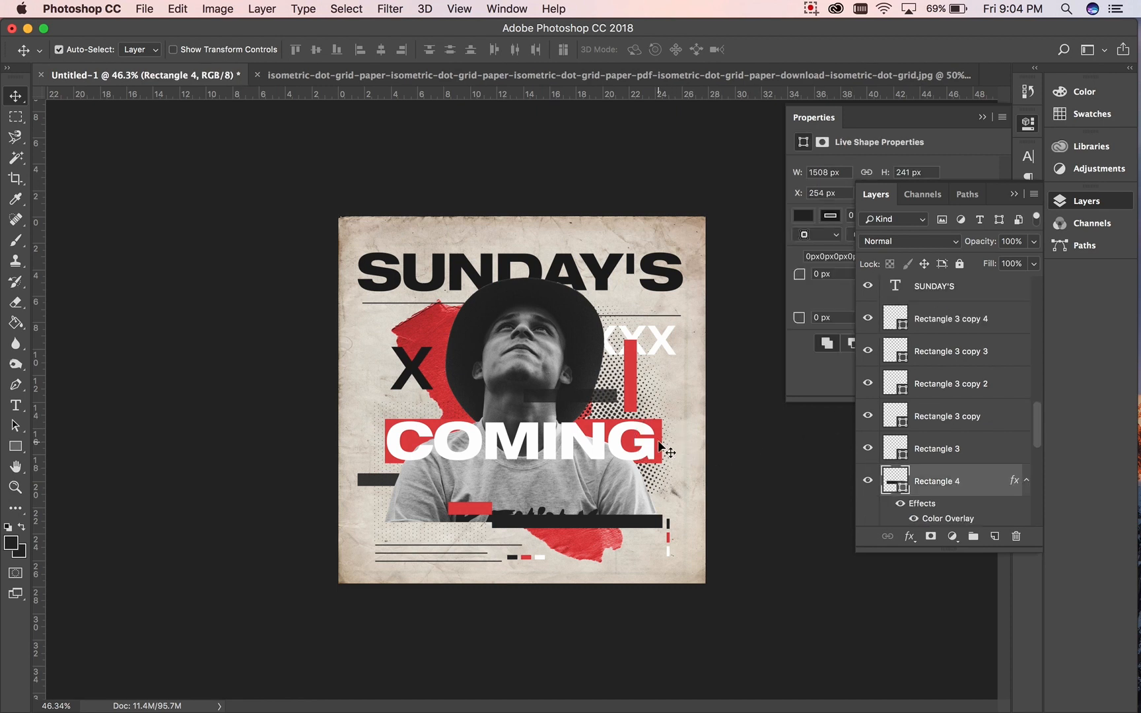
key(super+t)
drag(382, 441, 382, 442)
scroll(396, 436, up, 5)
drag(236, 490, 223, 490)
drag(727, 410, 726, 404)
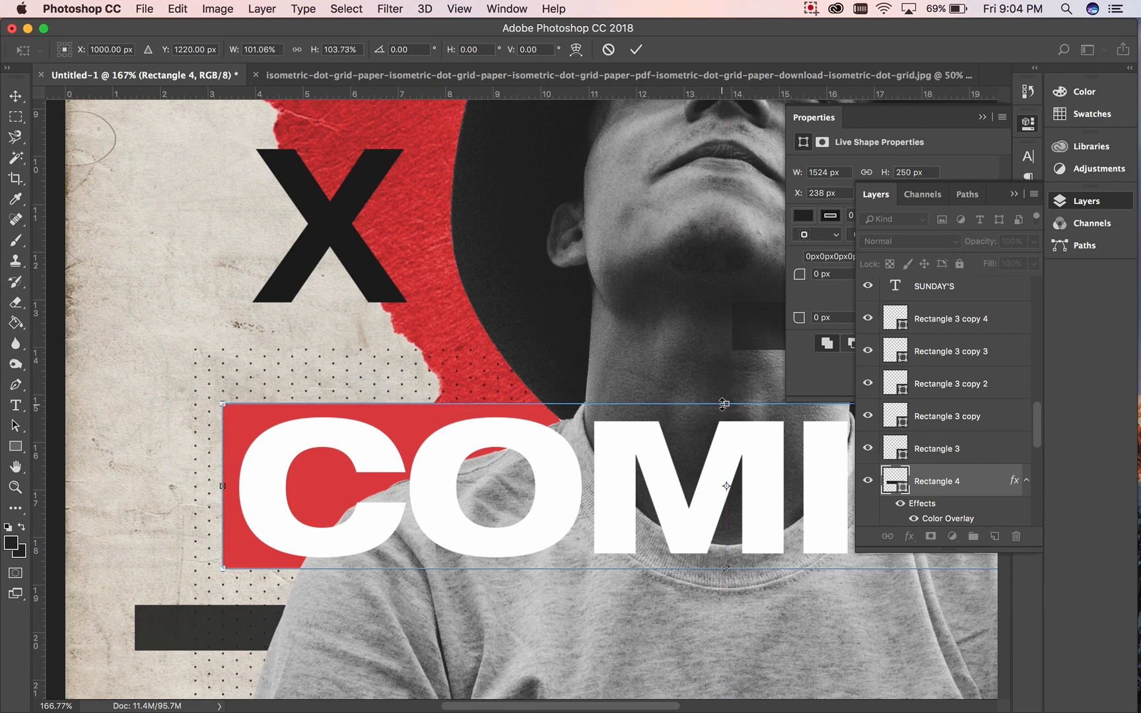
key(Return)
scroll(725, 408, down, 3)
scroll(724, 408, down, 3)
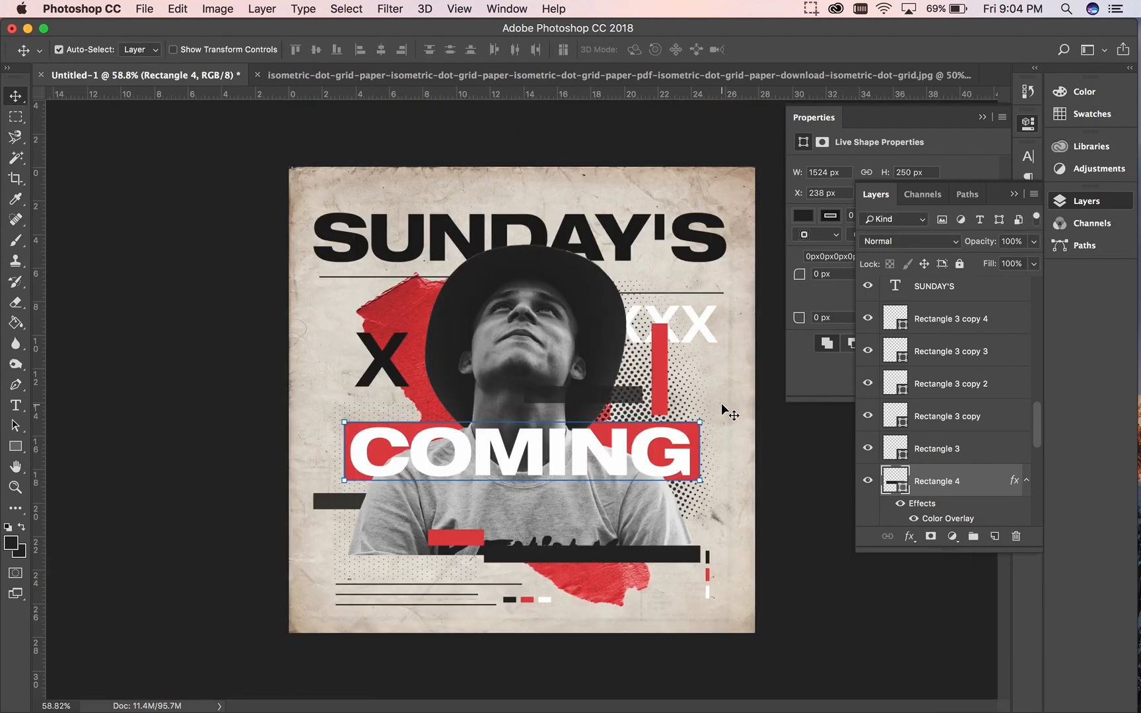
click(964, 450)
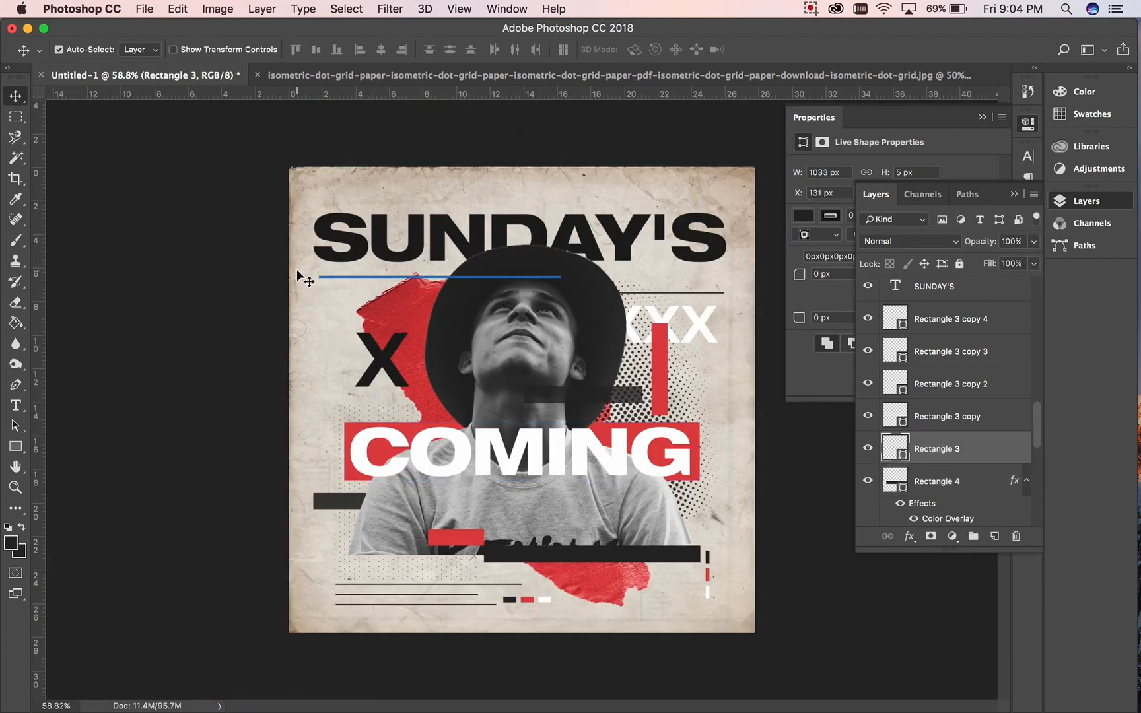
click(1021, 384)
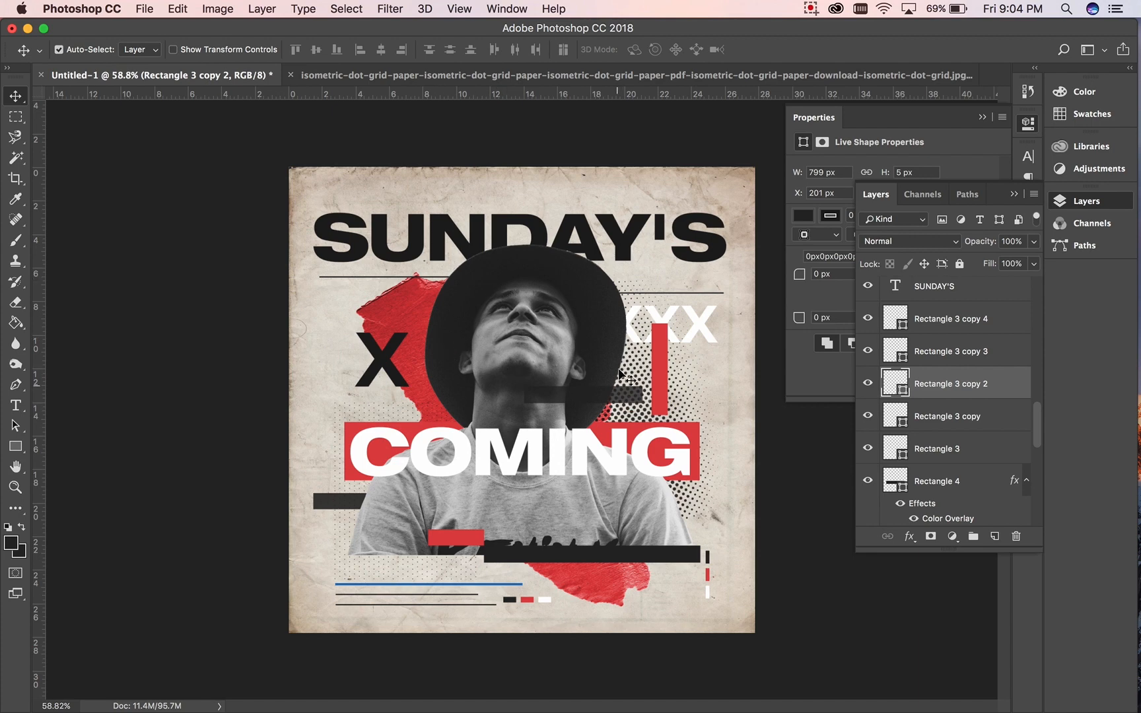
- Duplicate the vertical red bar and turn the copy horizontal across the black X, 393 by 69 px at X 121 px
click(661, 351)
drag(660, 351, 346, 341)
key(super+j)
key(super+t)
key(Return)
- Move the horizontal red bar's layer down the stack to sit below Layer 3 and directly above the paper texture
drag(999, 302, 965, 456)
scroll(1002, 451, down, 3)
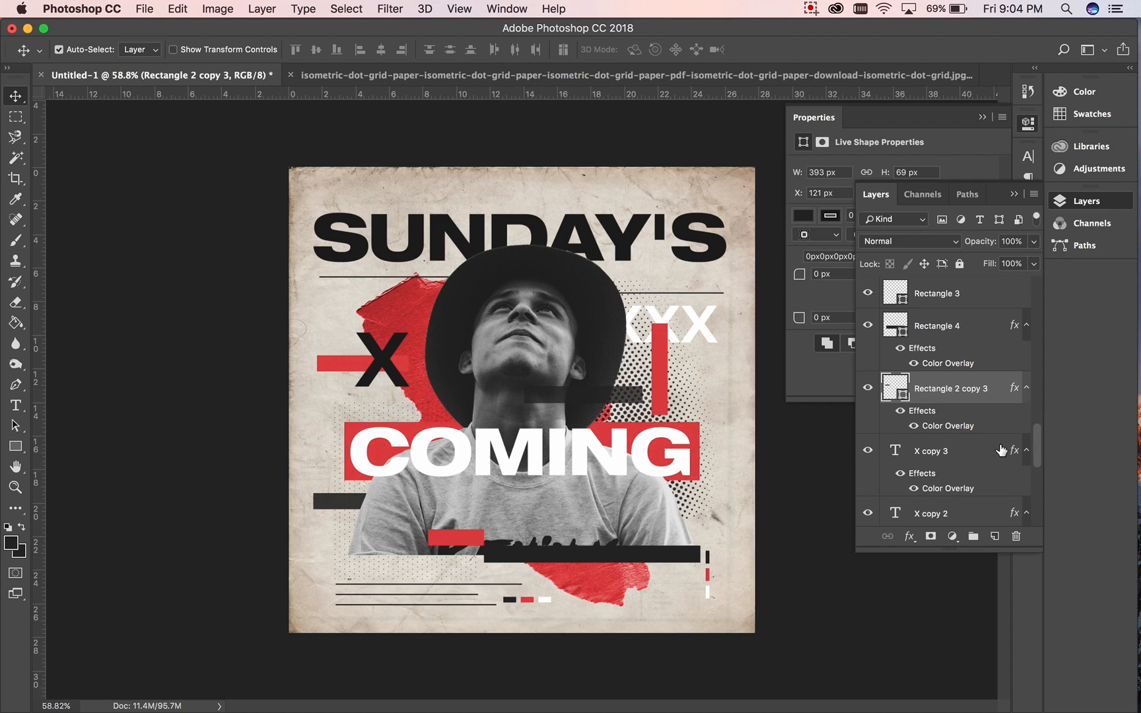
drag(996, 382, 958, 490)
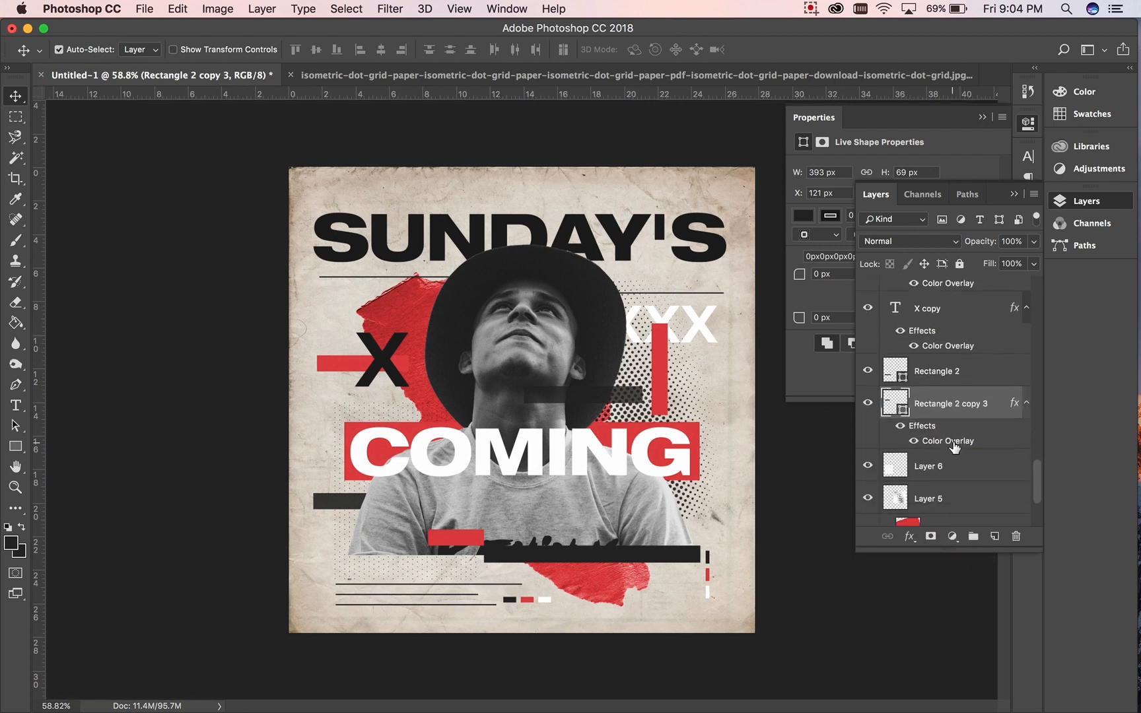
scroll(954, 448, down, 1)
drag(987, 400, 967, 482)
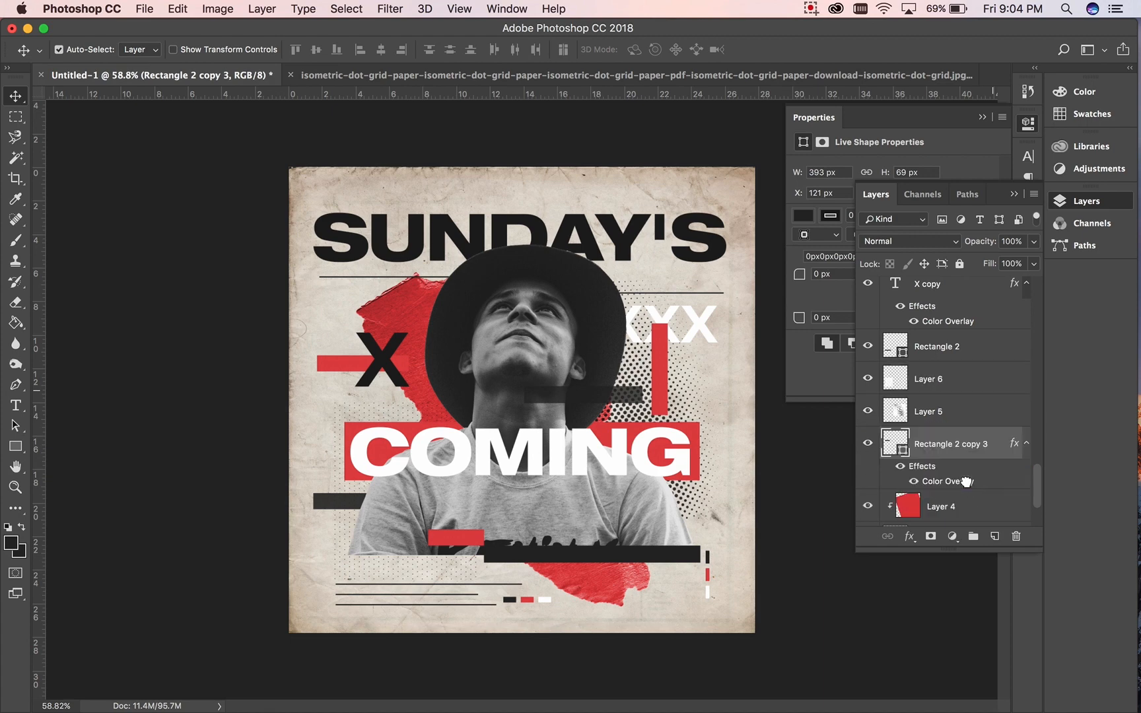
click(975, 414)
scroll(1024, 477, down, 3)
drag(993, 361, 984, 452)
- Lower the opacity of the horizontal red bar behind the black X to 35%
click(1034, 242)
click(984, 261)
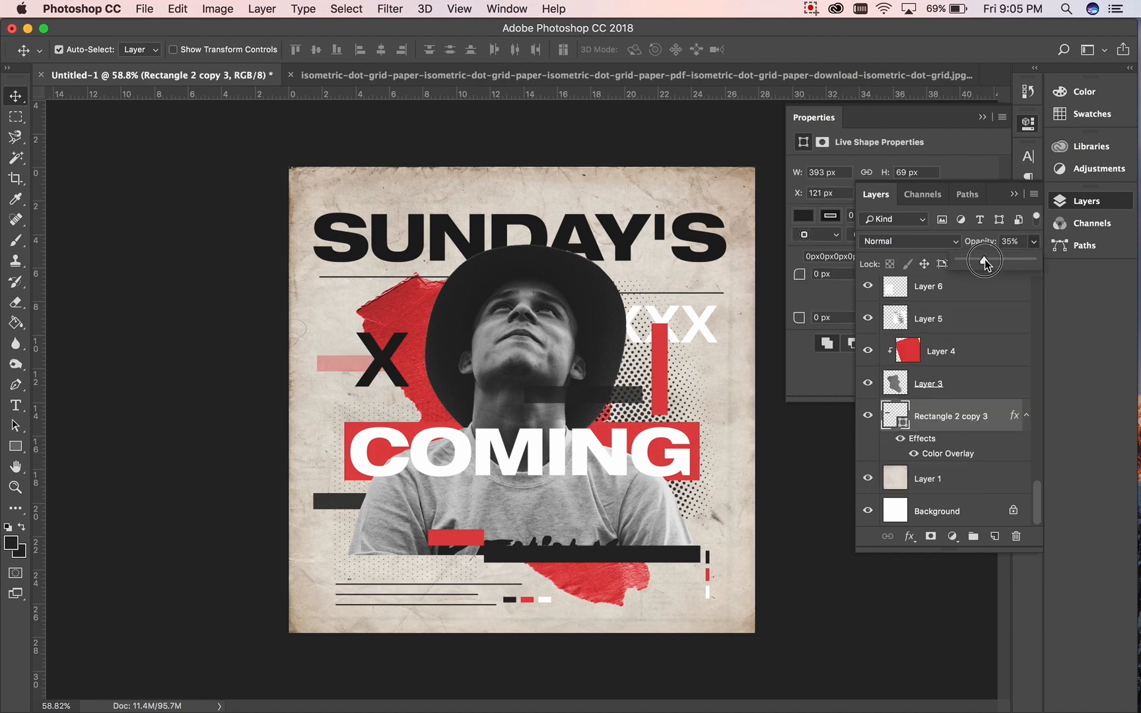
click(969, 359)
- Duplicate the faded red bar to the poster's lower right at X 1472 px and stretch the copy to 111 px tall
click(347, 363)
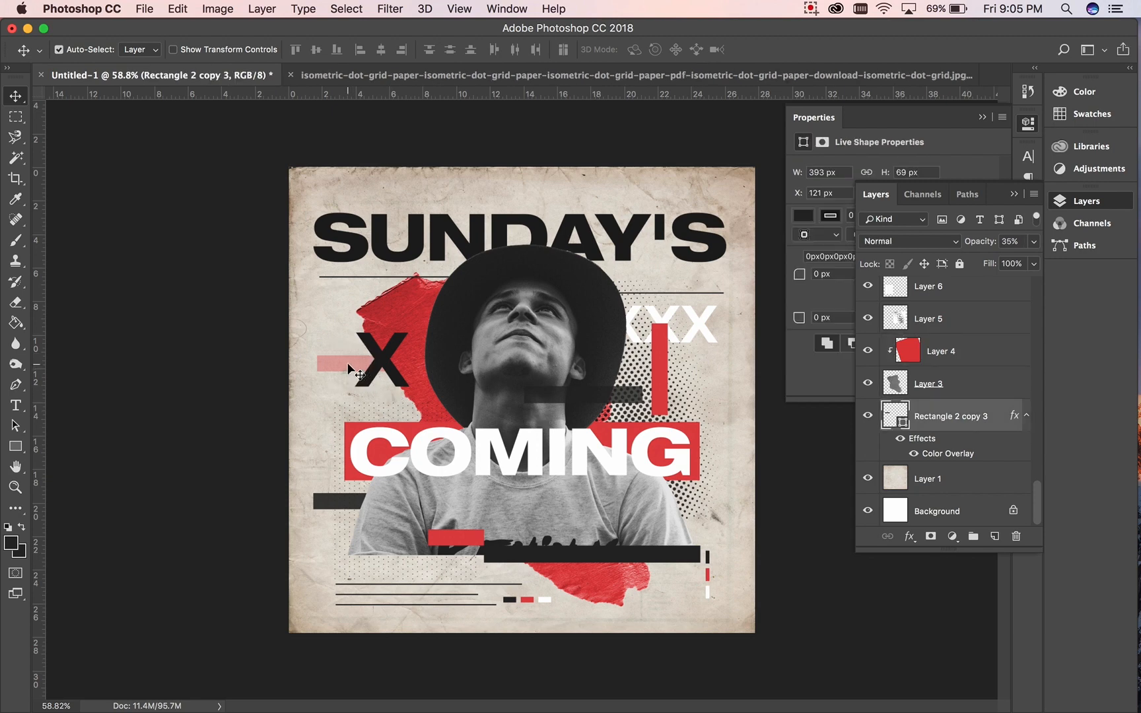
drag(352, 363, 685, 517)
key(super+t)
key(Return)
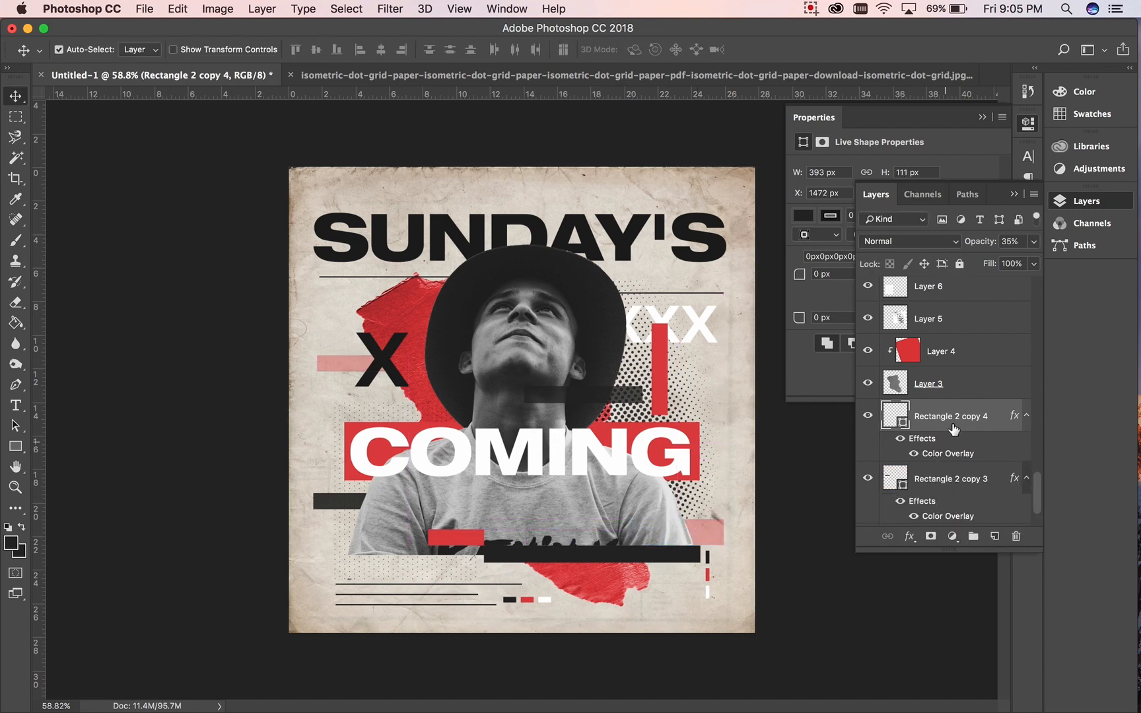
- Draw a black vertical rectangle over the face, place its layer beneath COMING, and stretch it to about 153 by 945 px
click(962, 396)
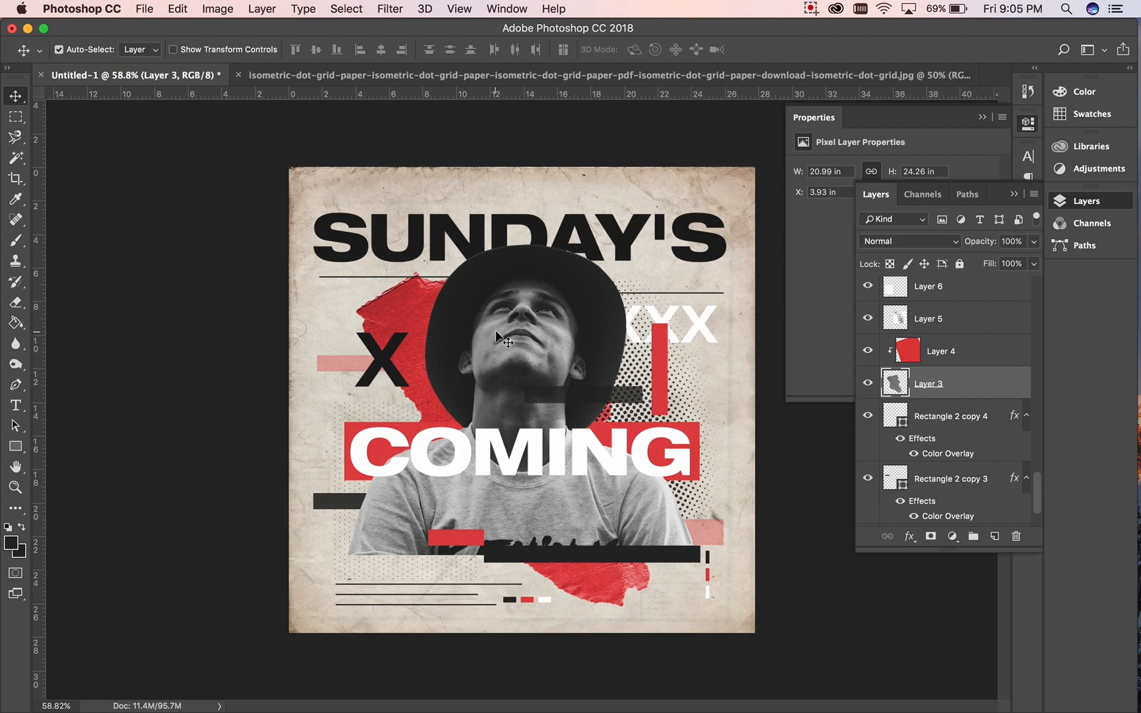
click(16, 447)
mouse_move(475, 273)
mouse_down()
mouse_move(502, 291)
mouse_move(512, 403)
mouse_up()
drag(976, 385, 943, 449)
key(super+t)
drag(492, 403, 496, 493)
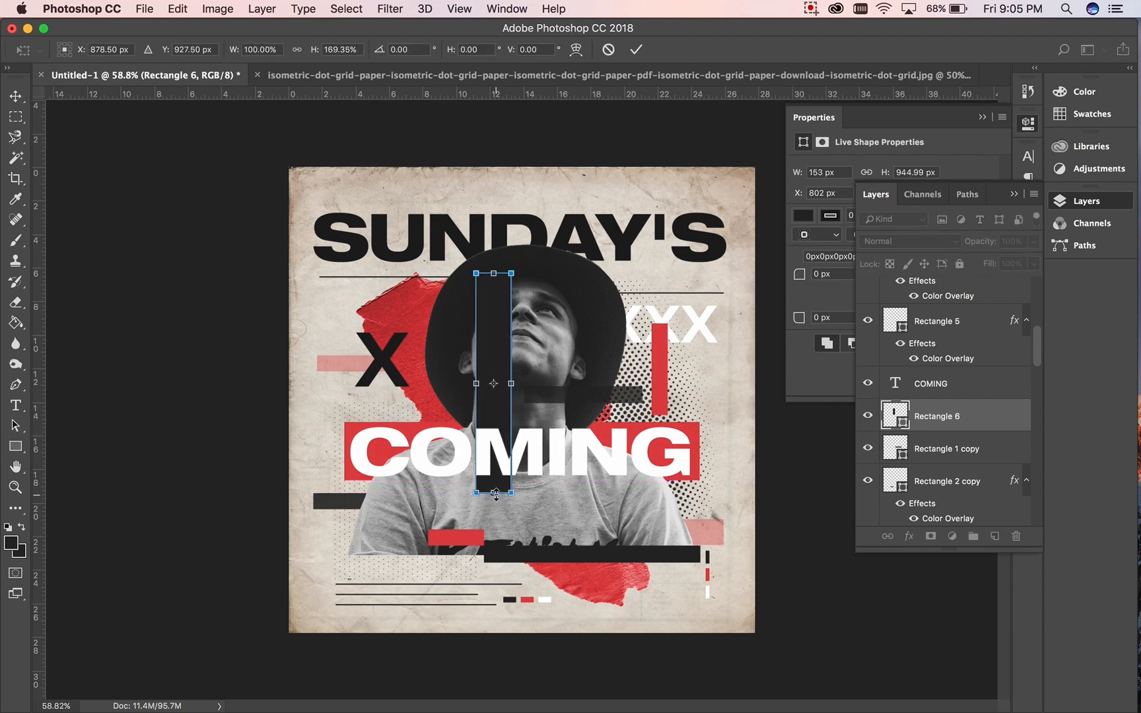
key(Return)
- Lower the opacity of the black vertical rectangle over the face to 29%
click(1034, 241)
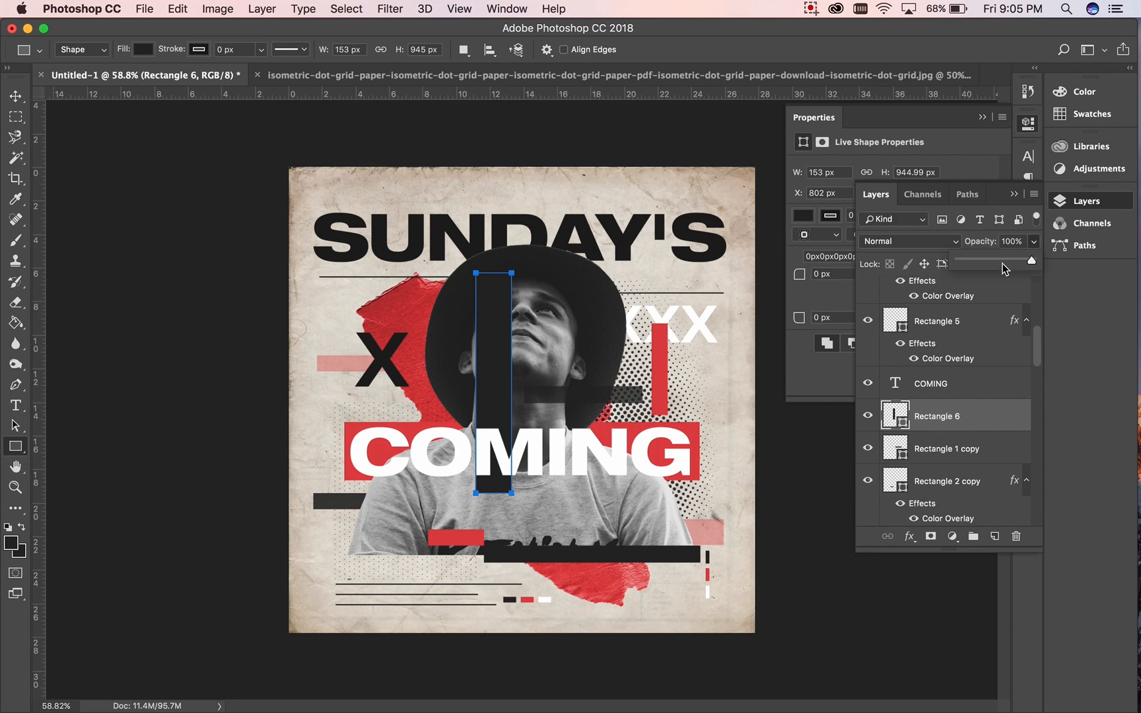
click(980, 261)
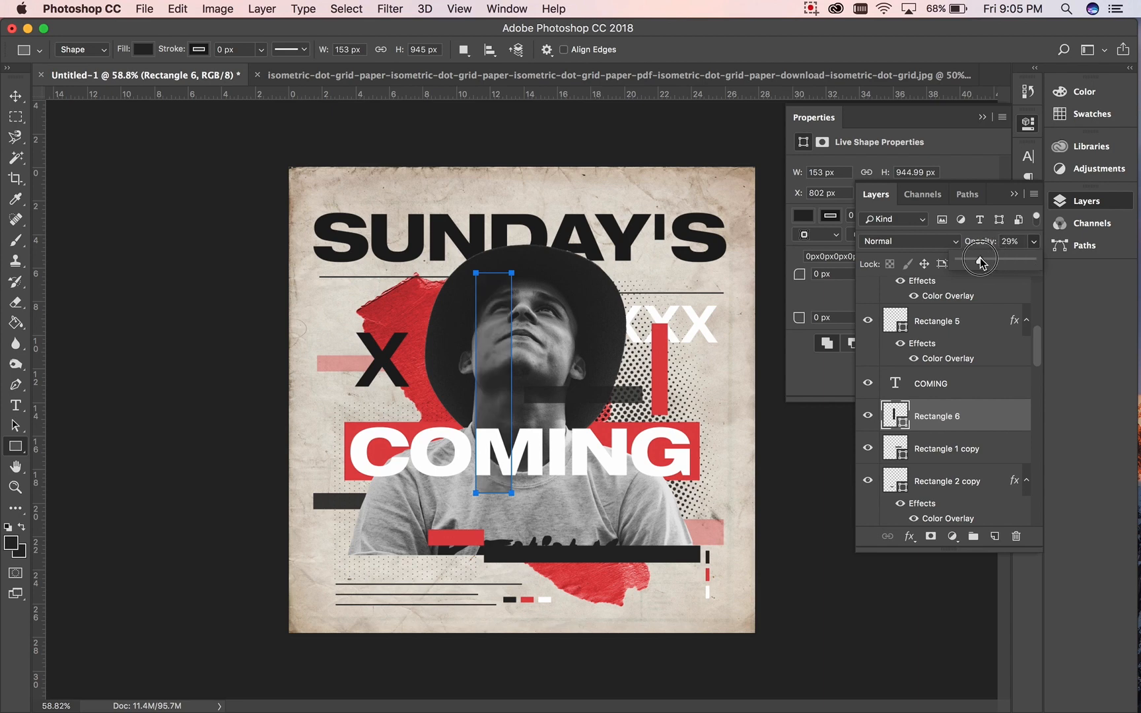
click(977, 342)
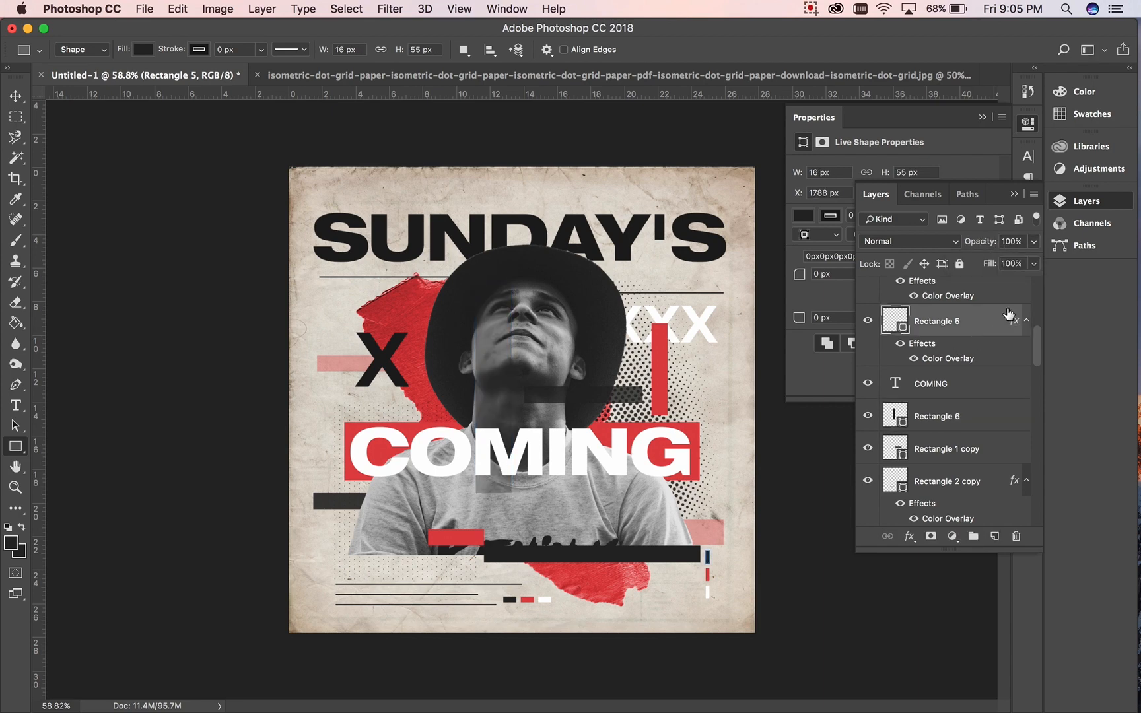
click(969, 423)
click(1032, 247)
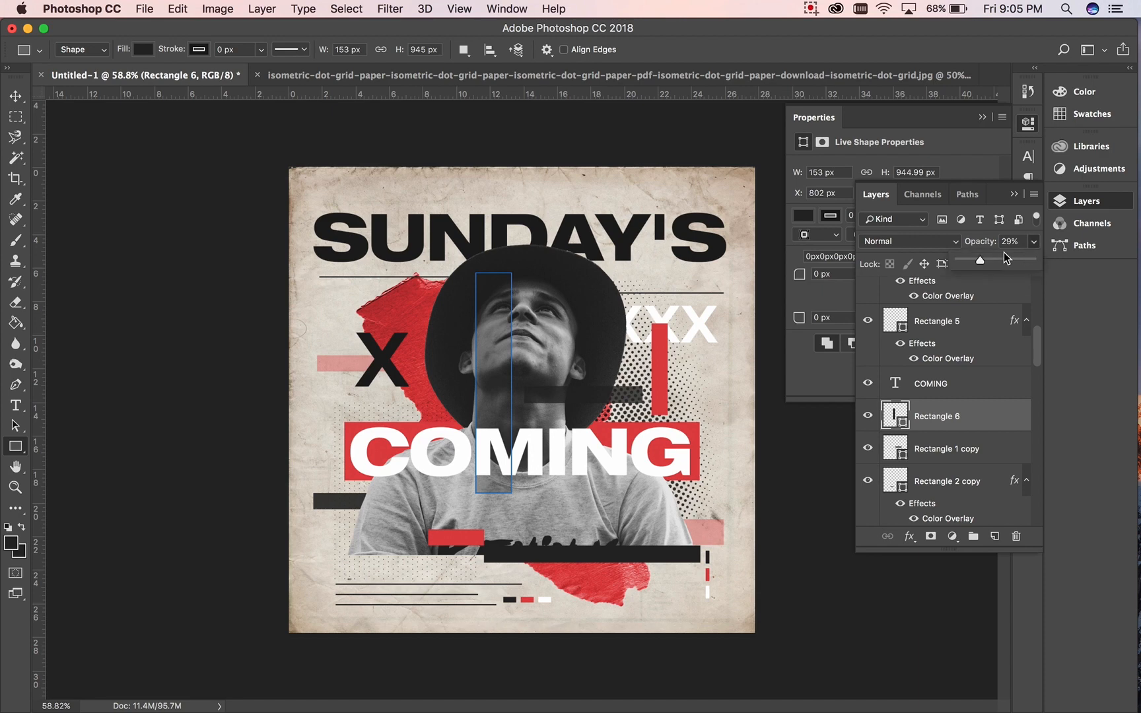
click(977, 333)
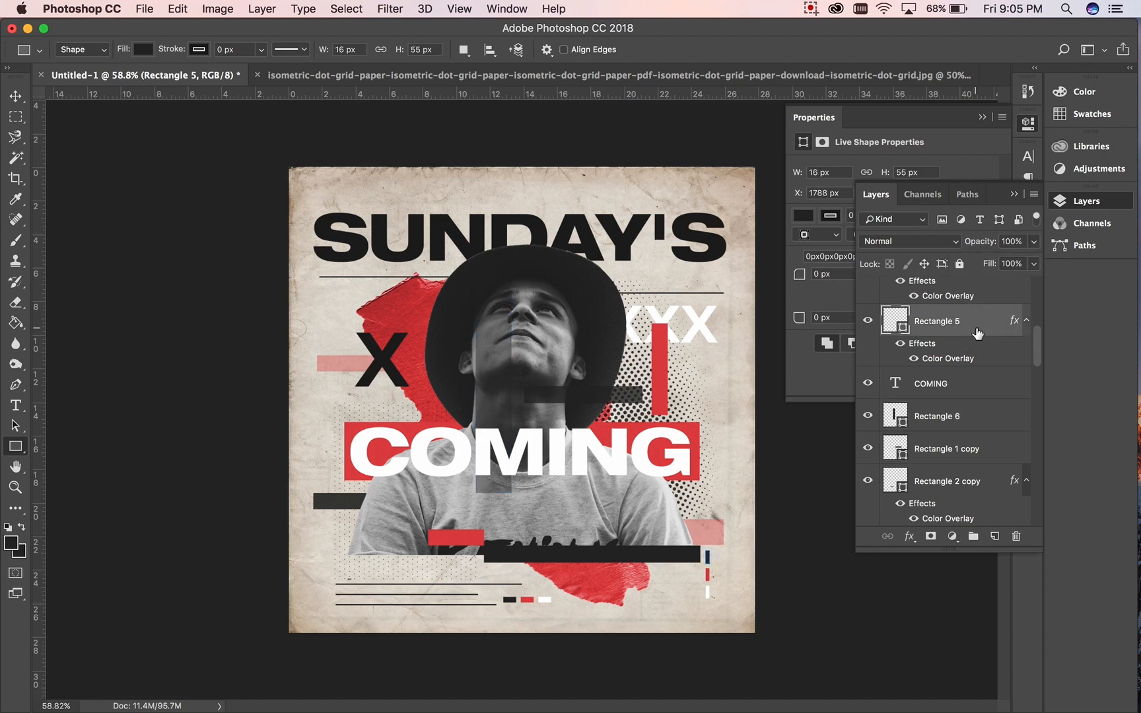
key(super+t)
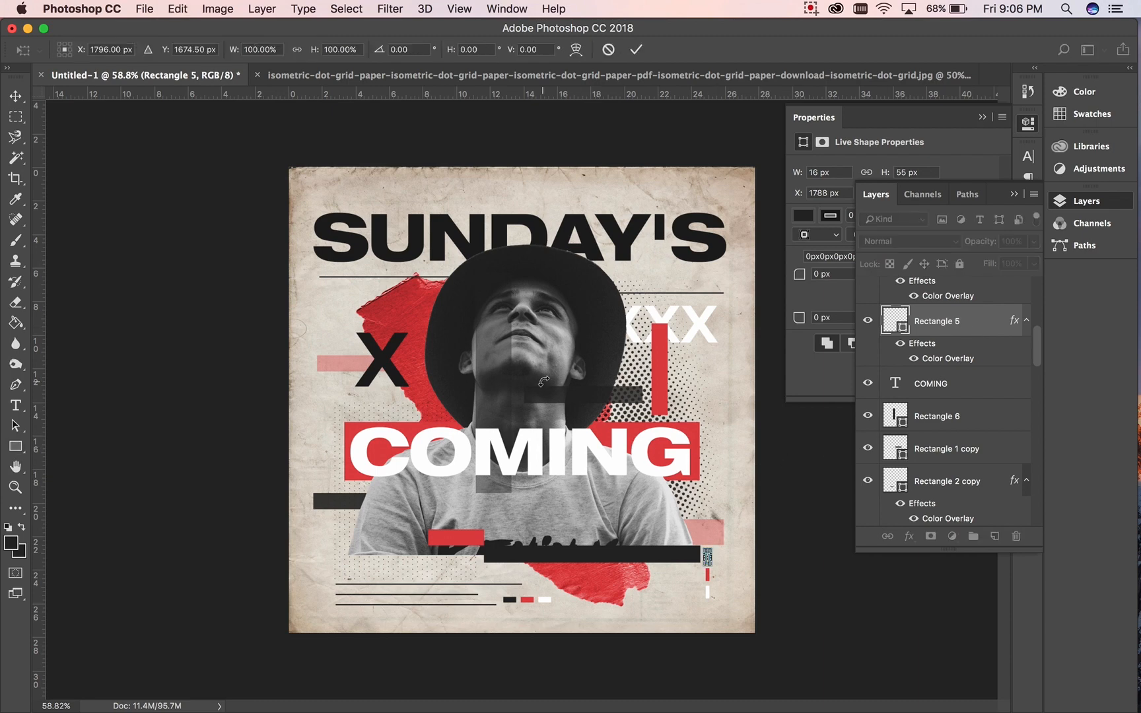
key(Return)
- Shift the translucent vertical rectangle down over the face and shirt and set its opacity to 40%
click(15, 96)
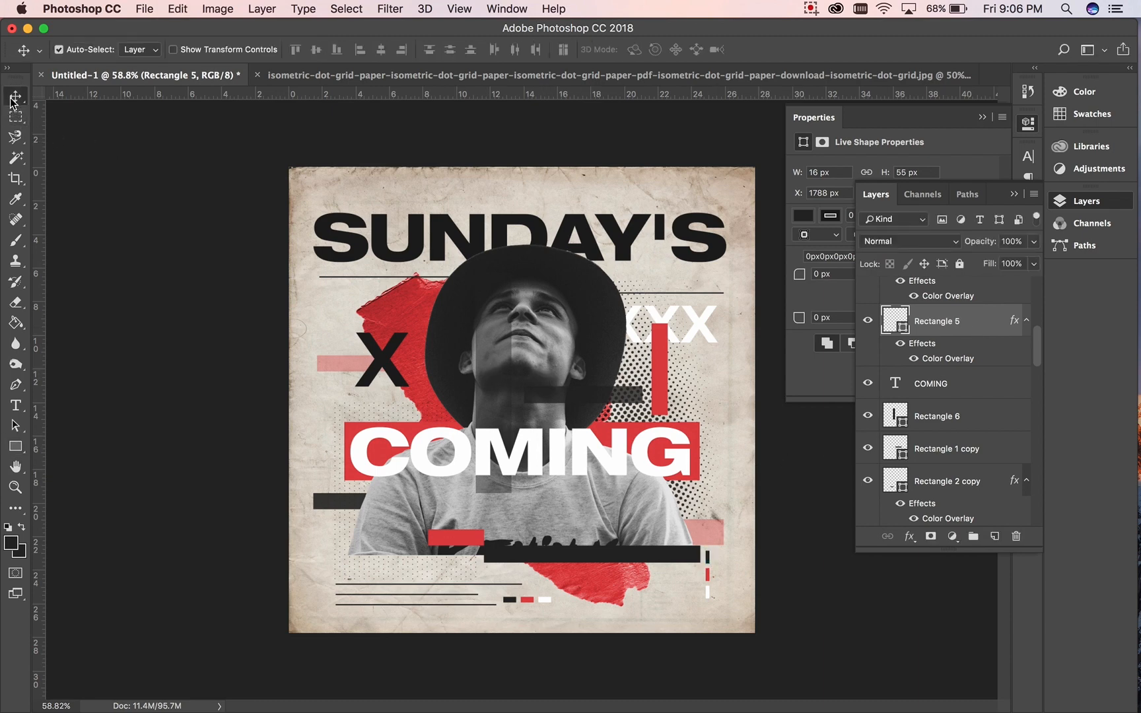
mouse_move(514, 370)
mouse_down()
mouse_move(492, 360)
mouse_move(501, 398)
mouse_move(500, 377)
mouse_up()
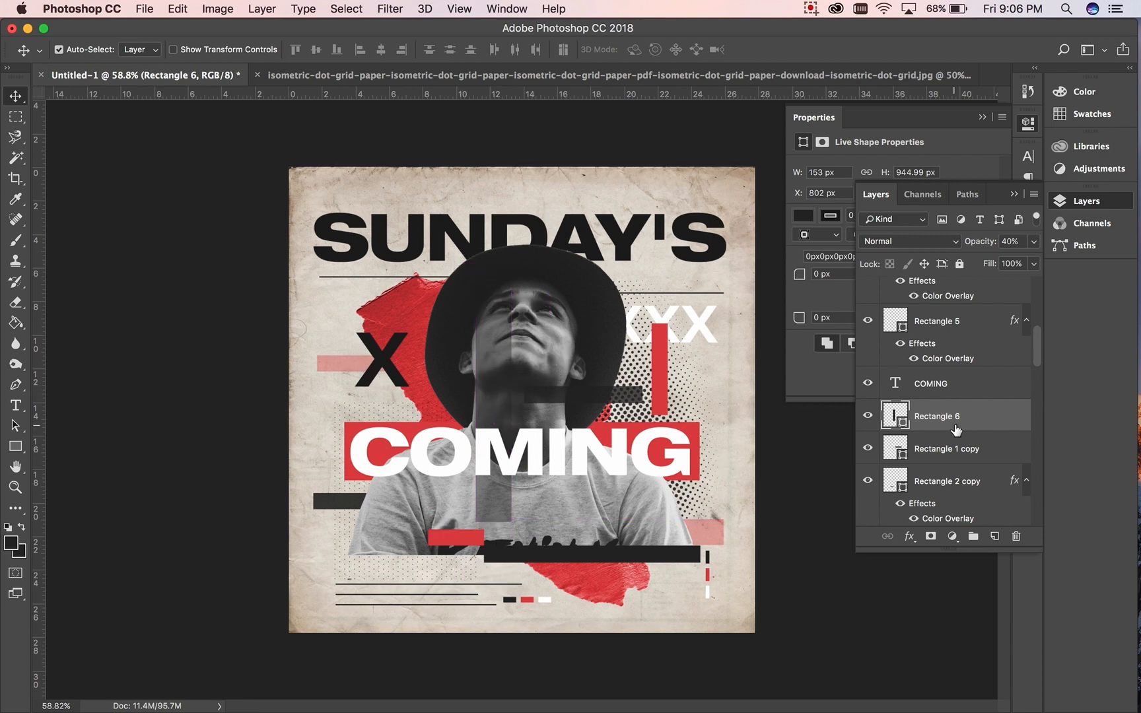
click(981, 383)
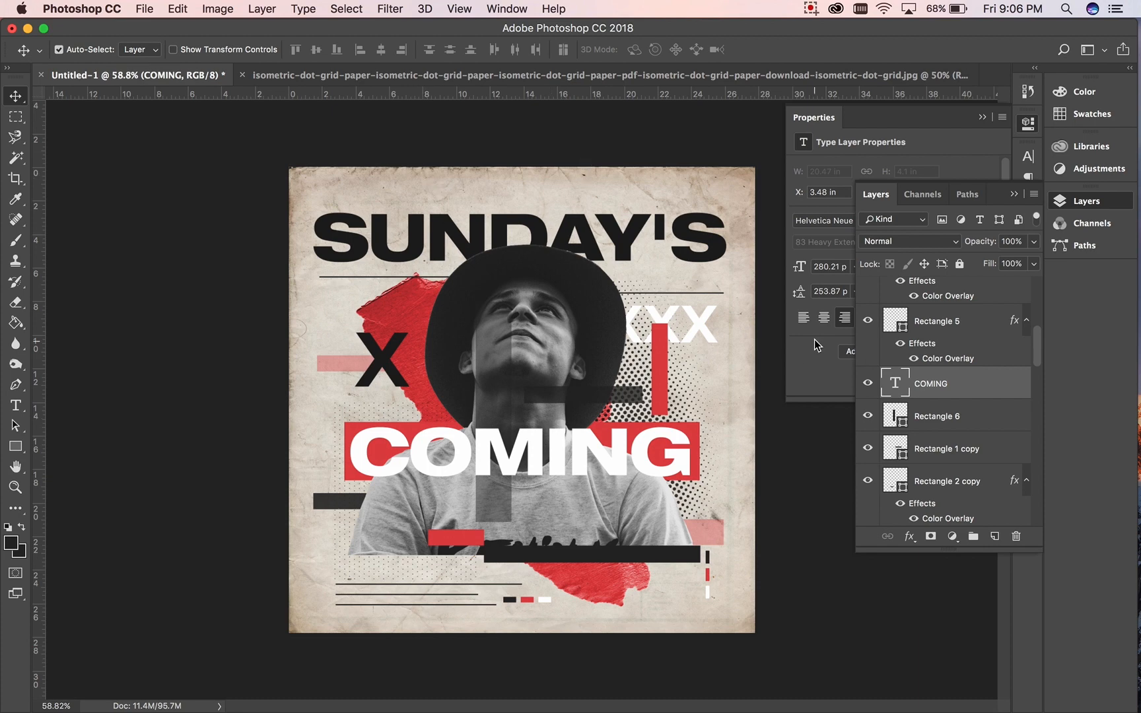
click(1005, 196)
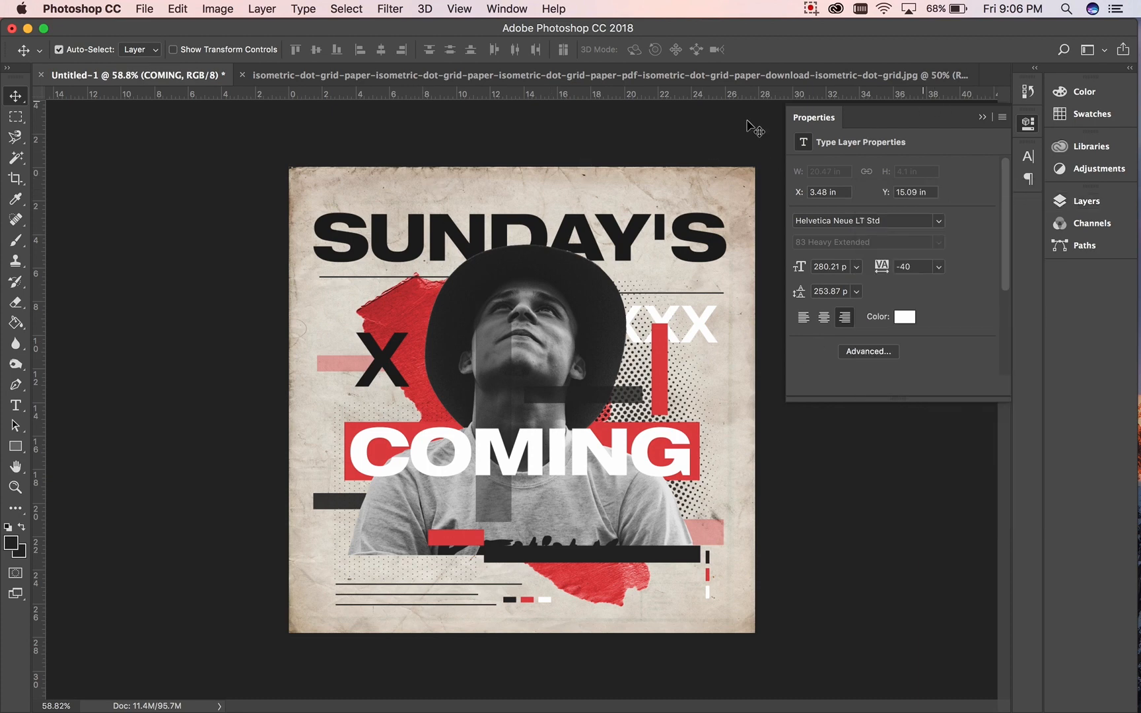
- Save the poster with its layers as SundayComing.psd in Photoshop format on the Desktop
click(144, 10)
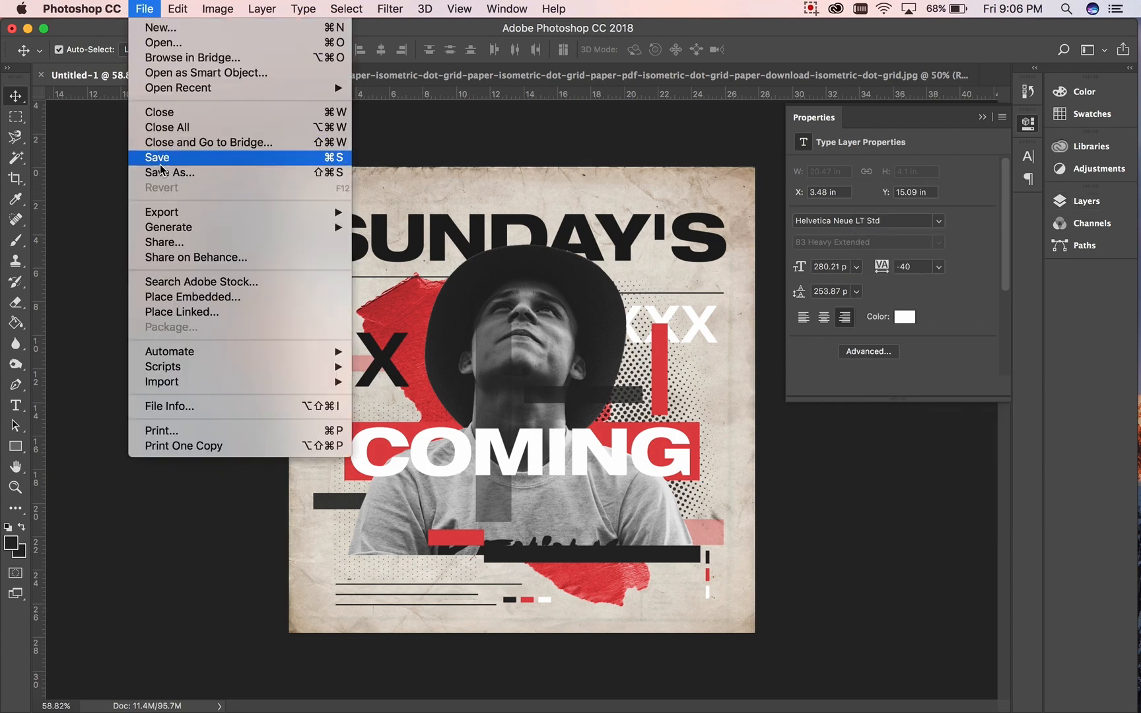
key(Return)
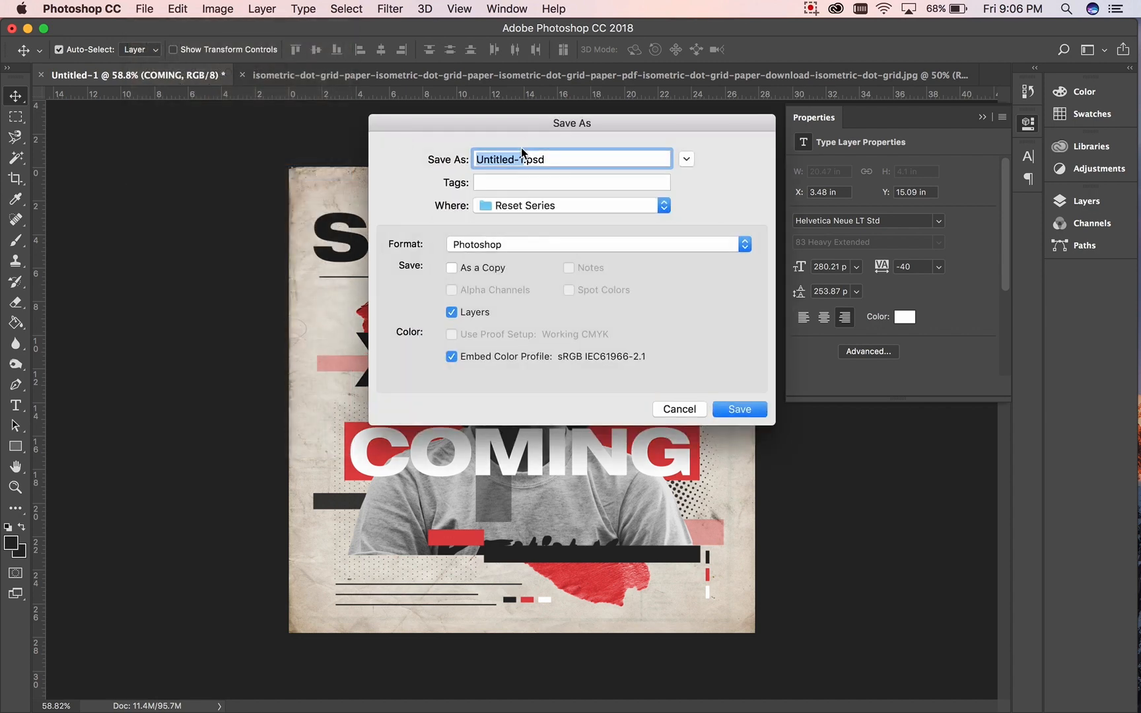
text(SundayComing)
click(548, 205)
click(522, 334)
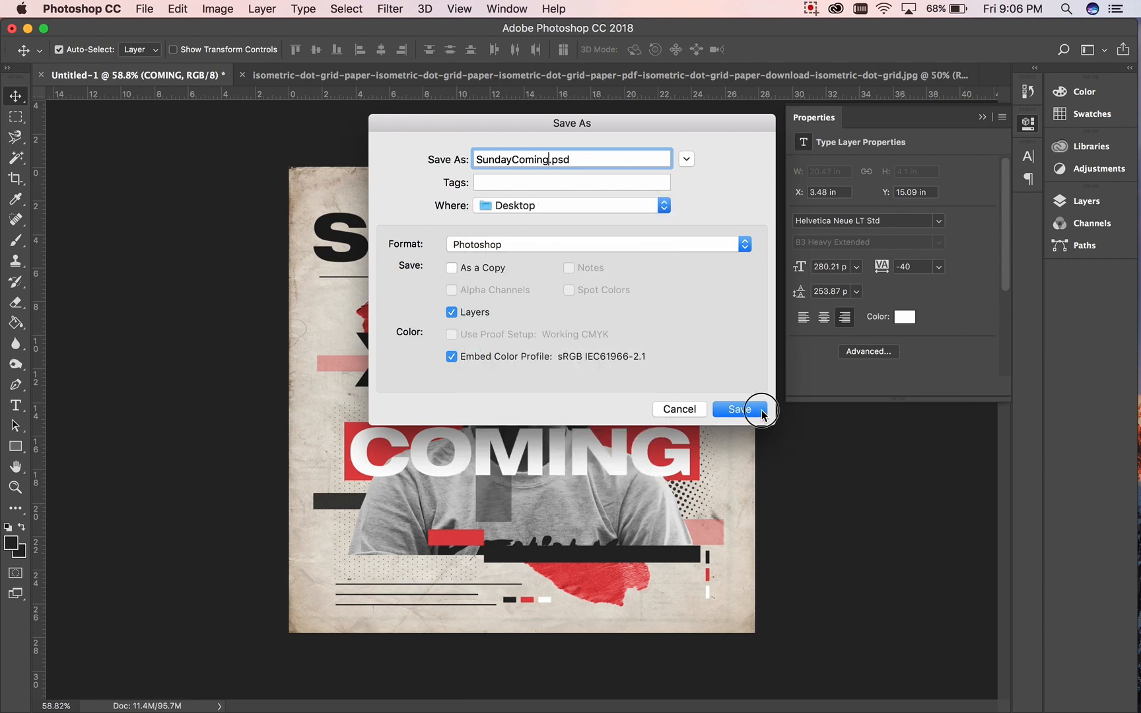
click(762, 409)
- Close the isometric dot grid image and minimise the poster's window to show the desktop
click(309, 78)
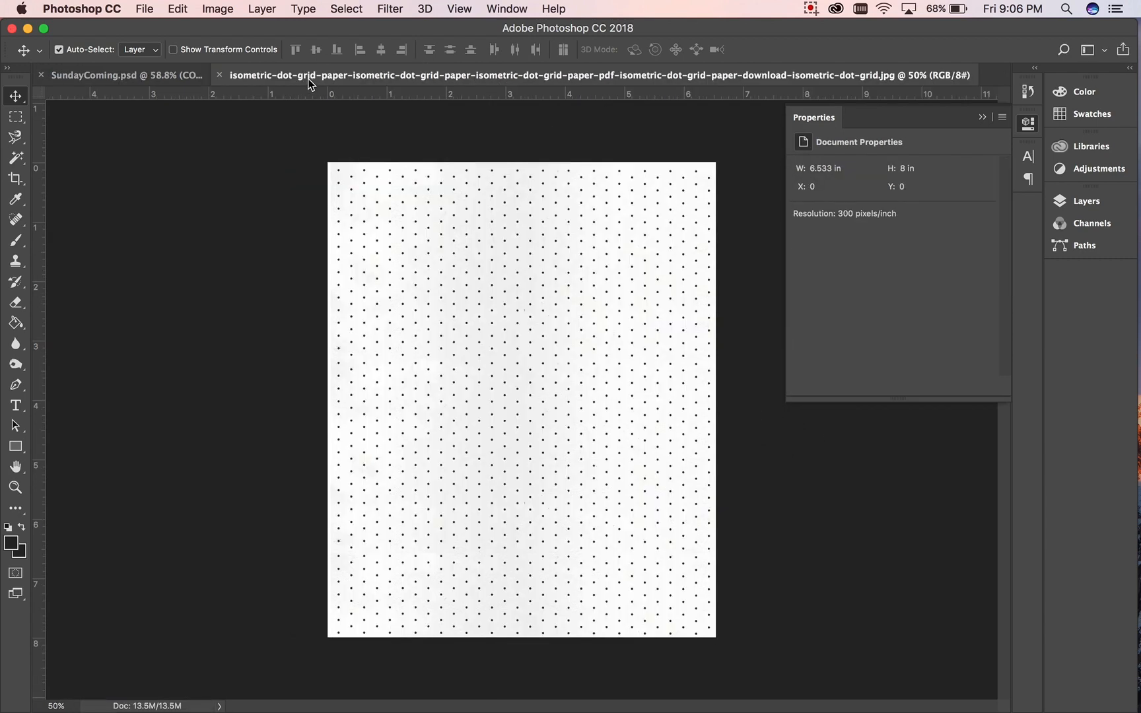
click(220, 74)
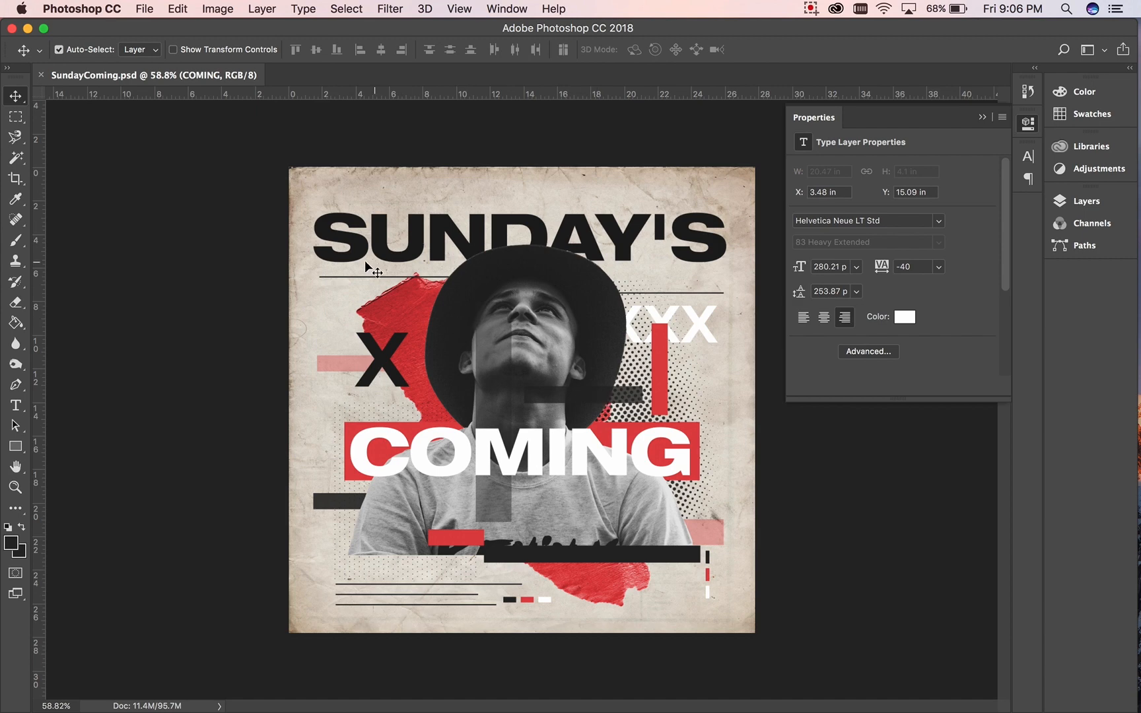
click(28, 29)
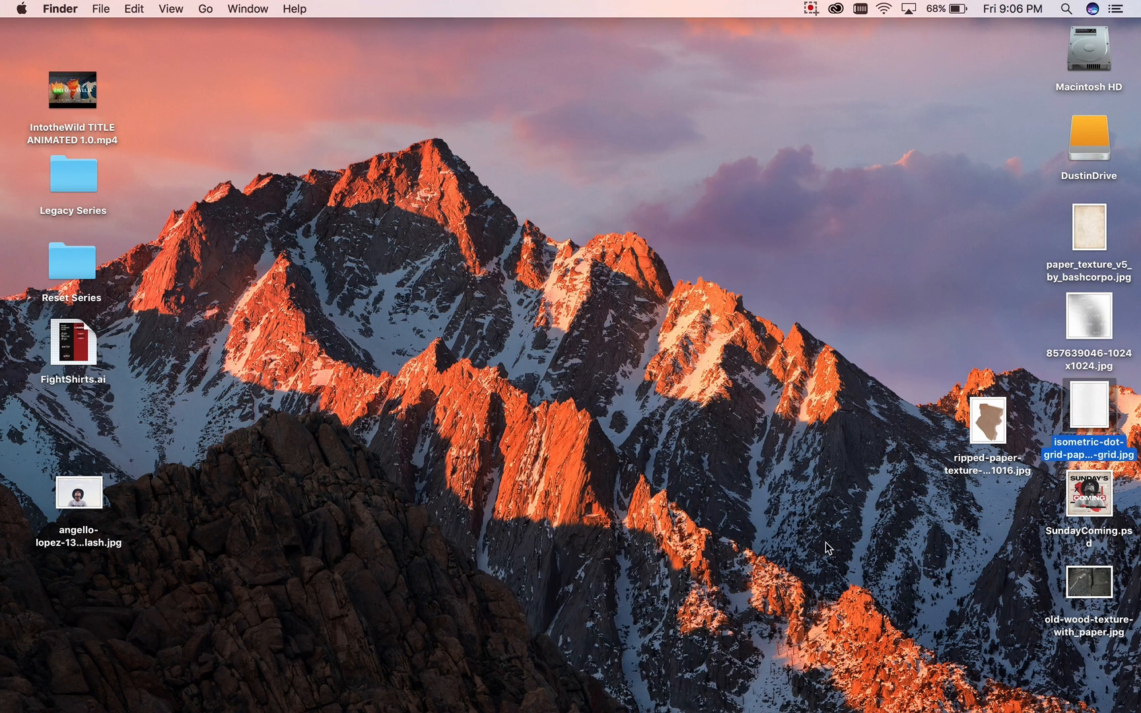
mouse_move(2, 370)
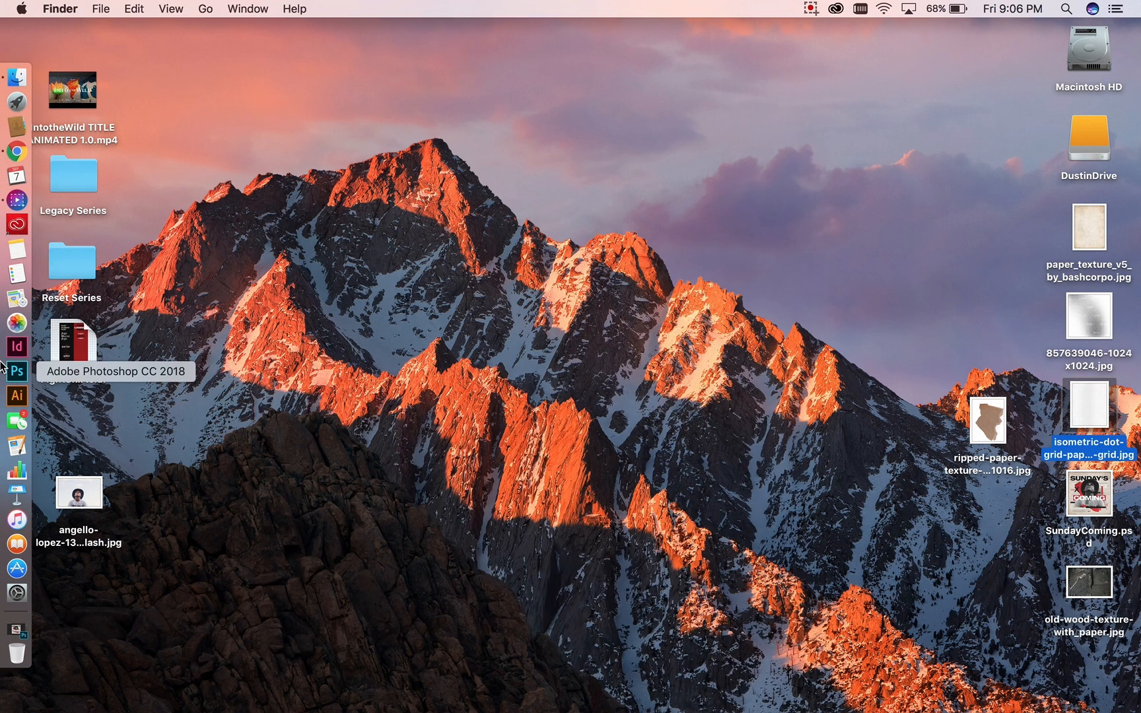
- Switch to Chrome and search Google for "paper texture"
click(16, 153)
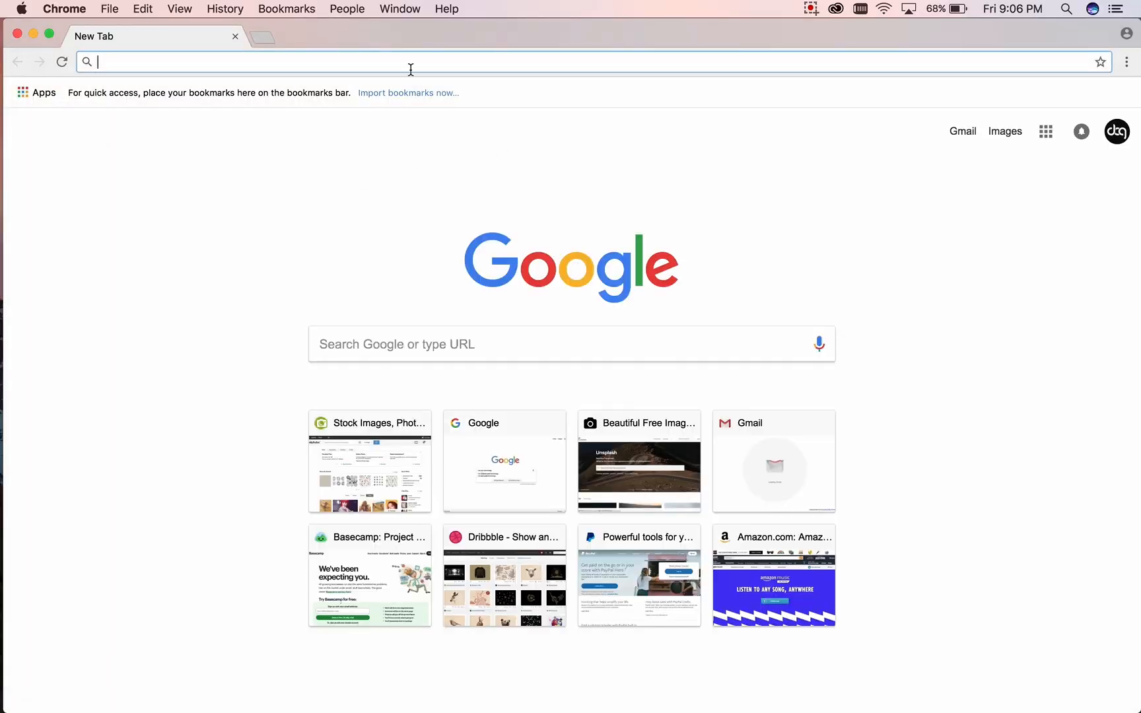
click(533, 347)
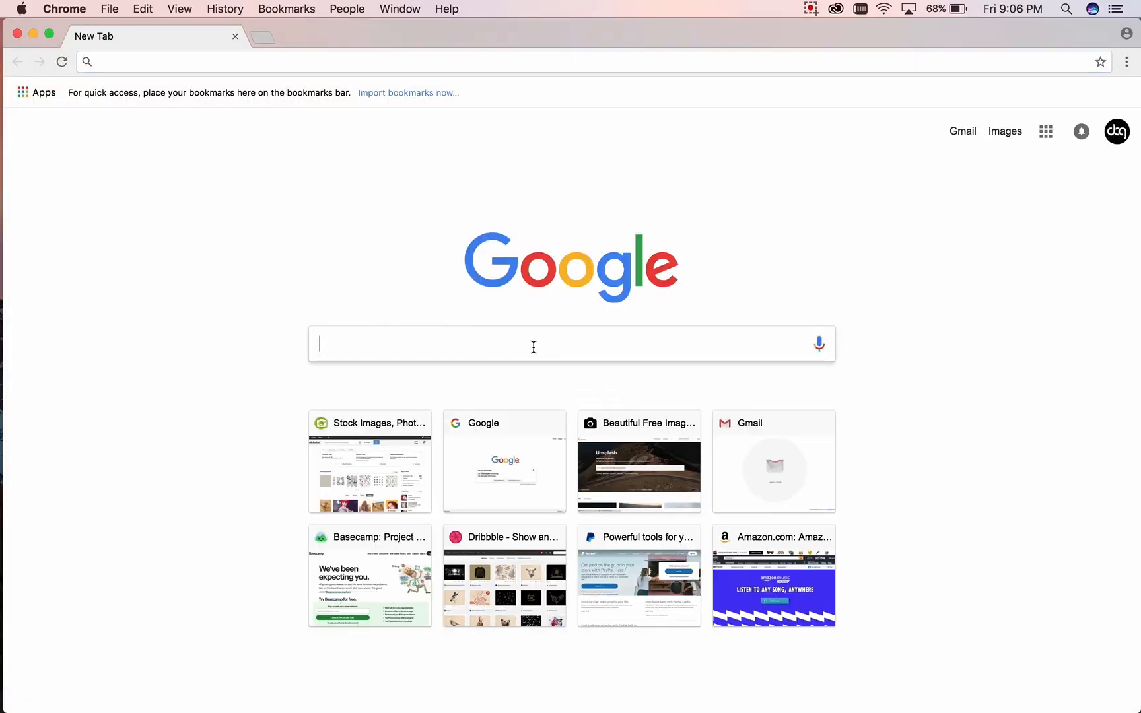
text(paper)
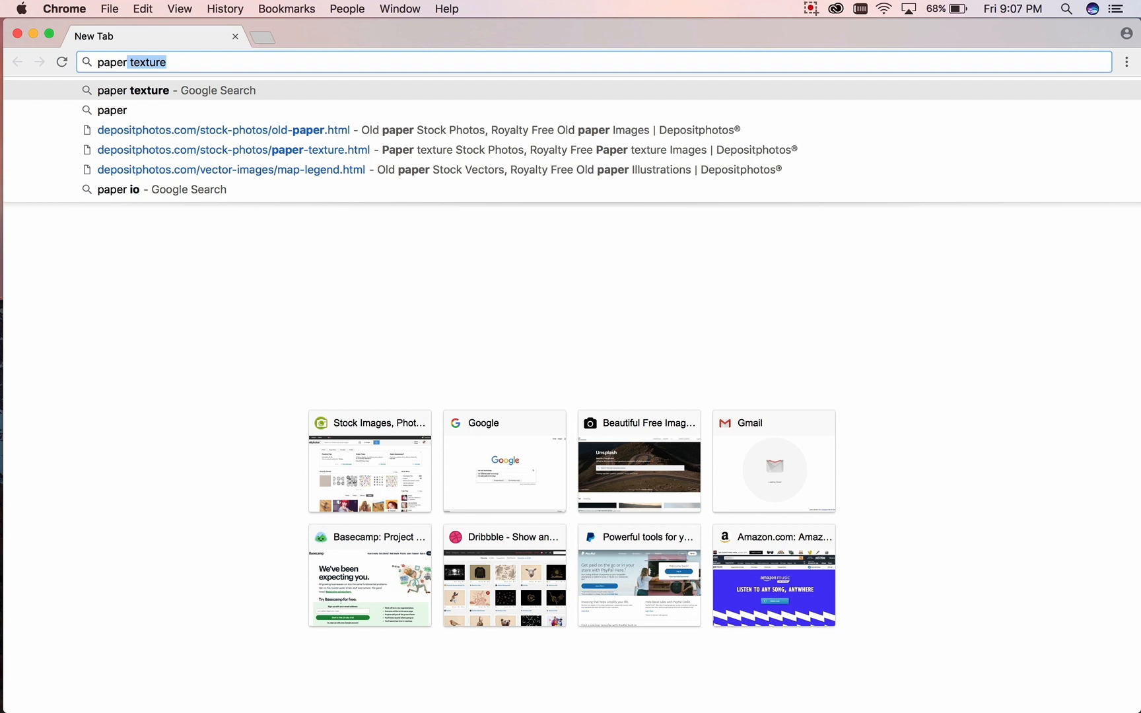
key(Return)
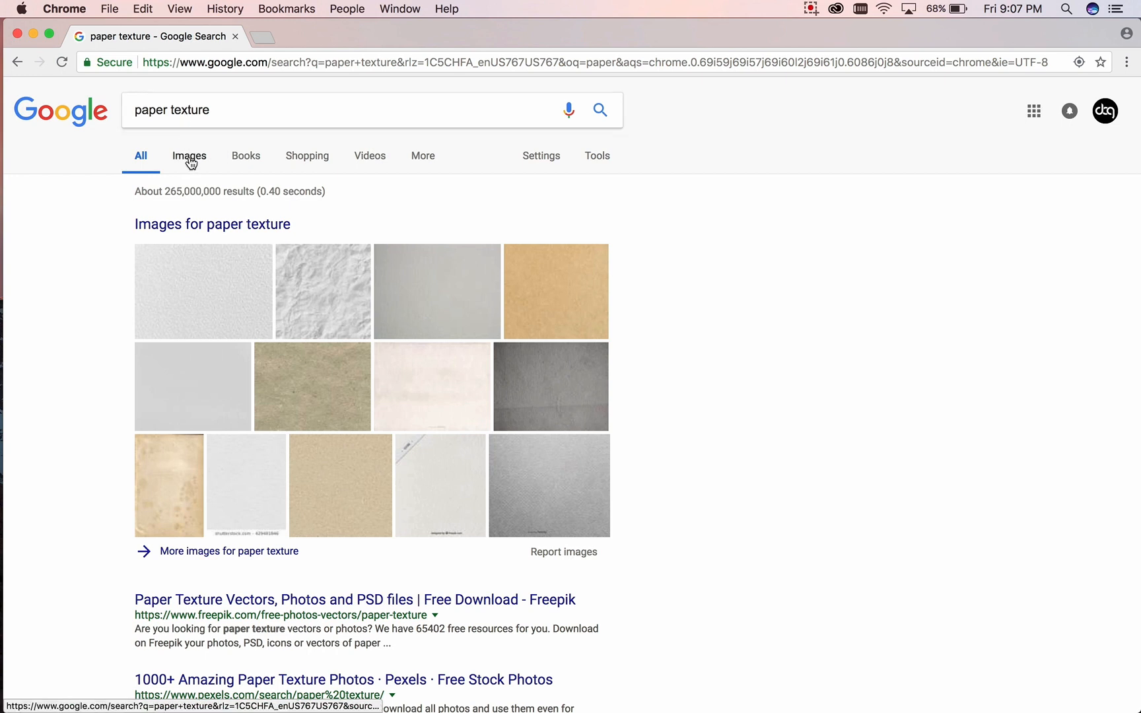
- Change the Google search to "black paper texture"
triple_click(218, 111)
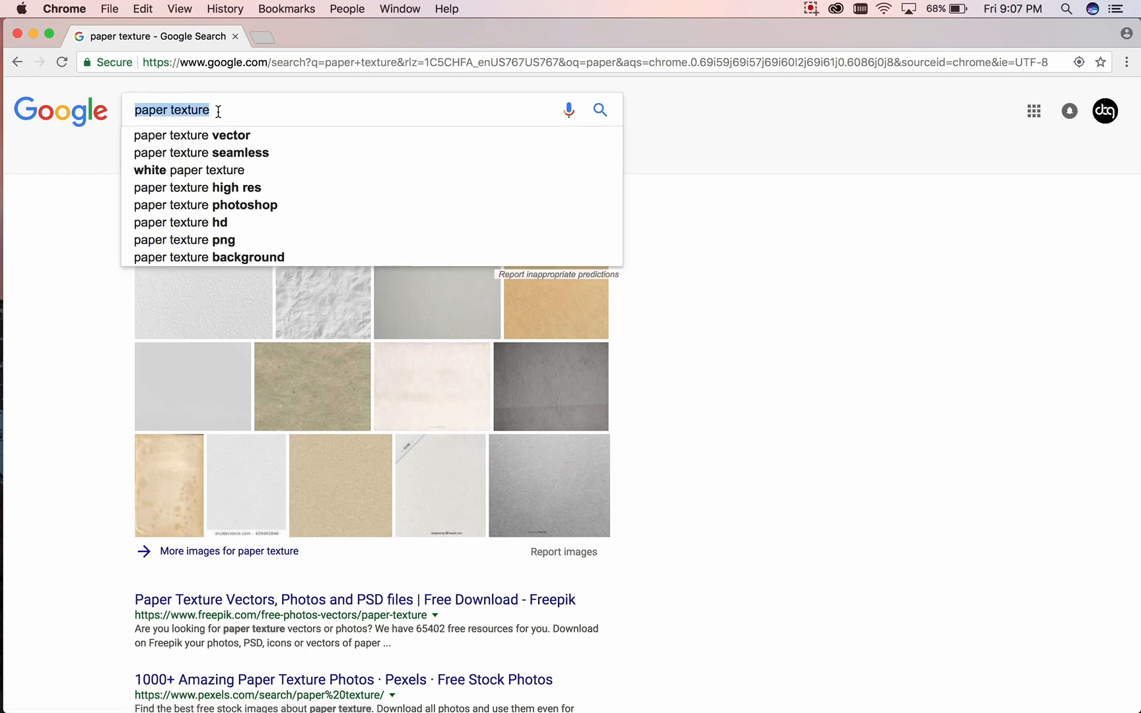
text(black paper)
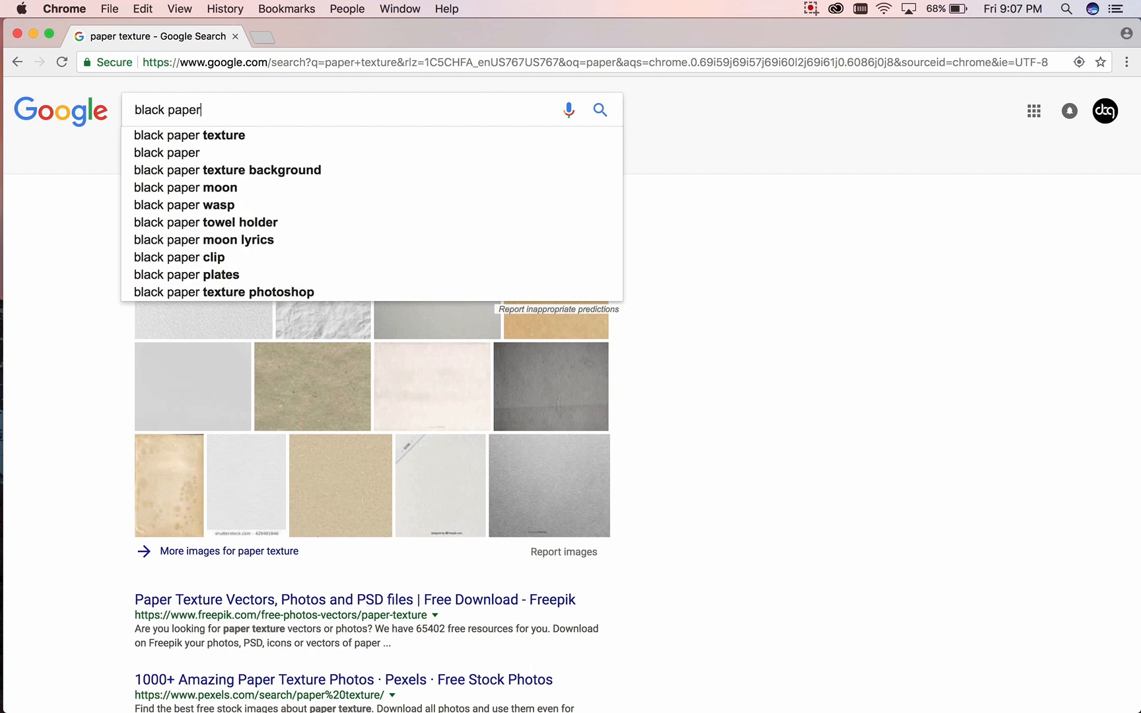
text( texture)
key(Return)
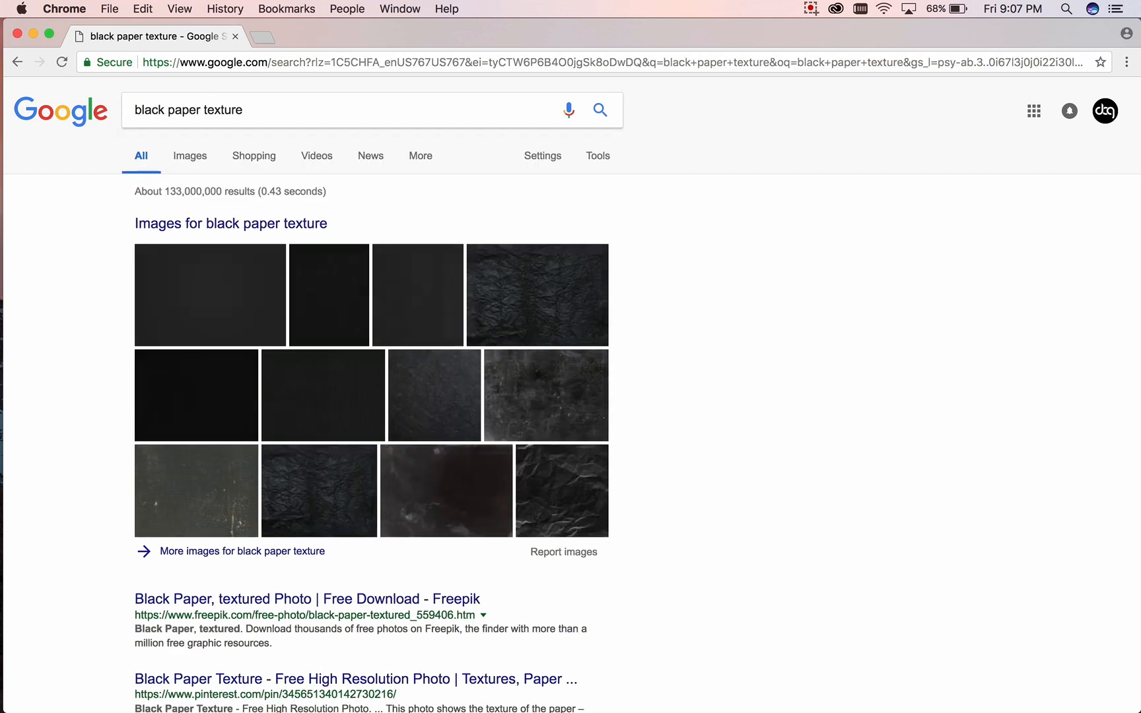
- Show the image results for the search and limit them to the Large size
click(188, 159)
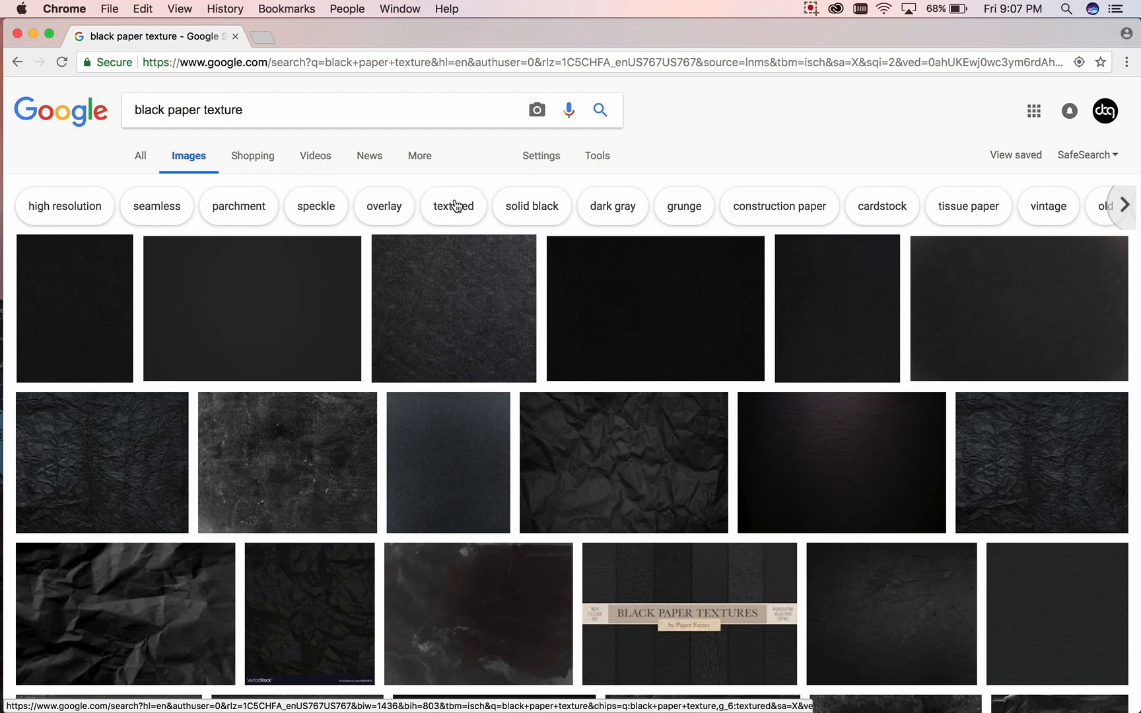
click(583, 162)
click(139, 185)
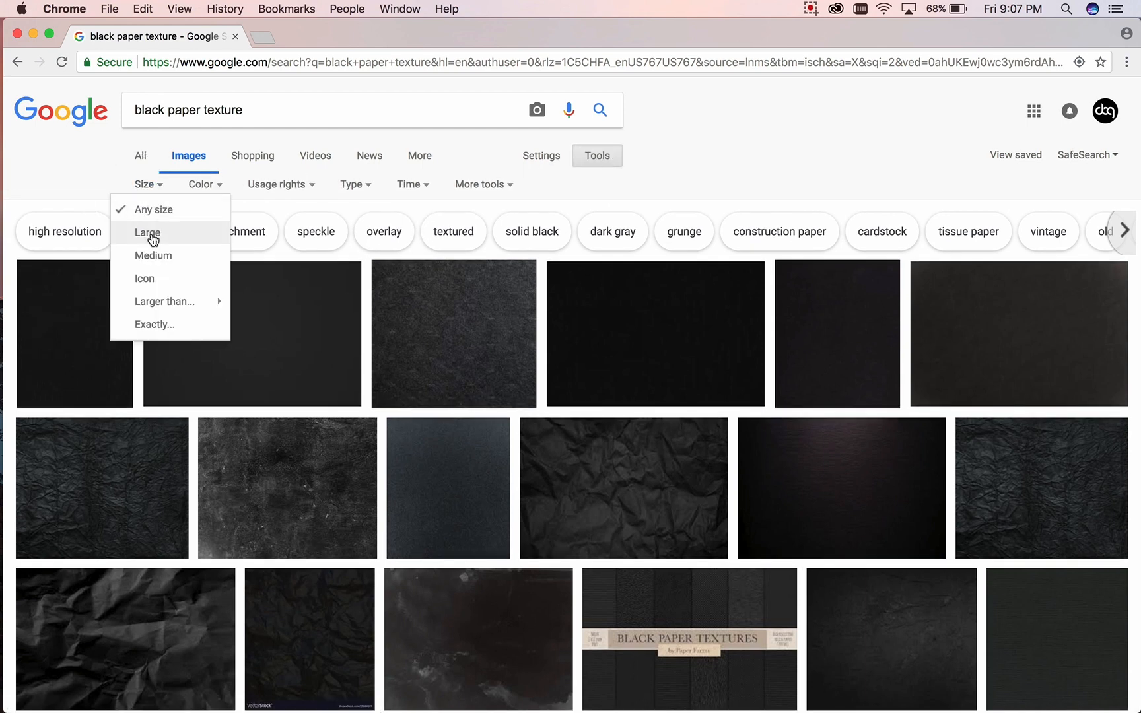
click(142, 229)
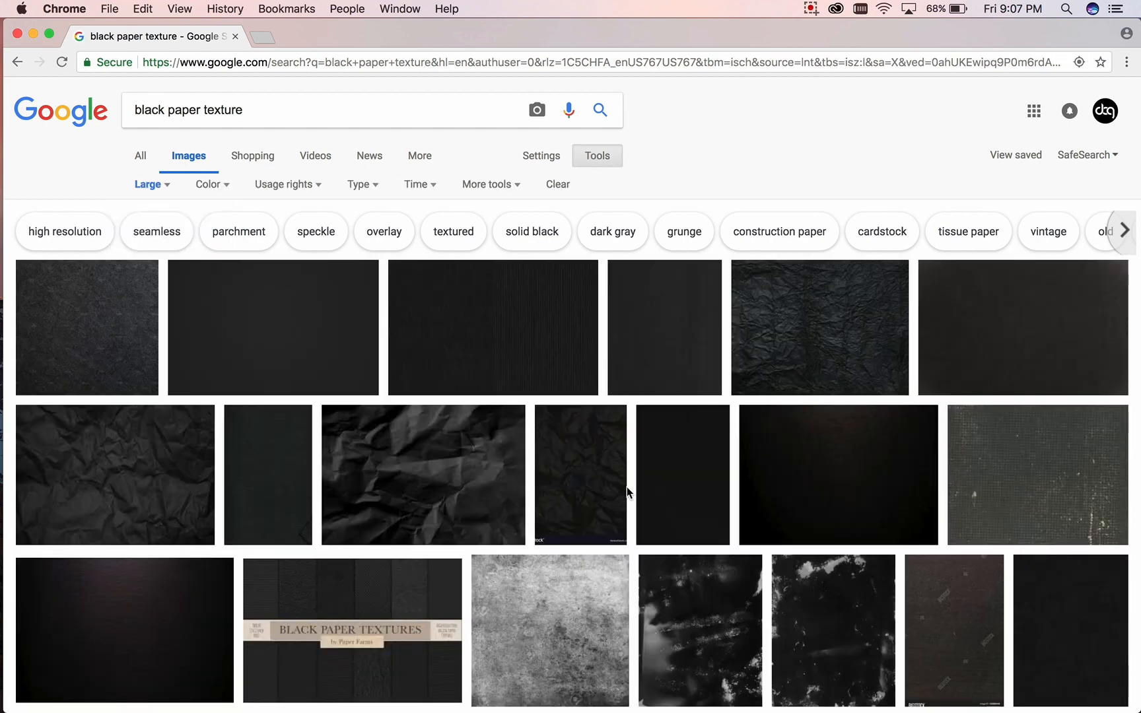
- Preview the worn dark grid-patterned paper texture from TexturePalace and close the preview
scroll(627, 487, down, 3)
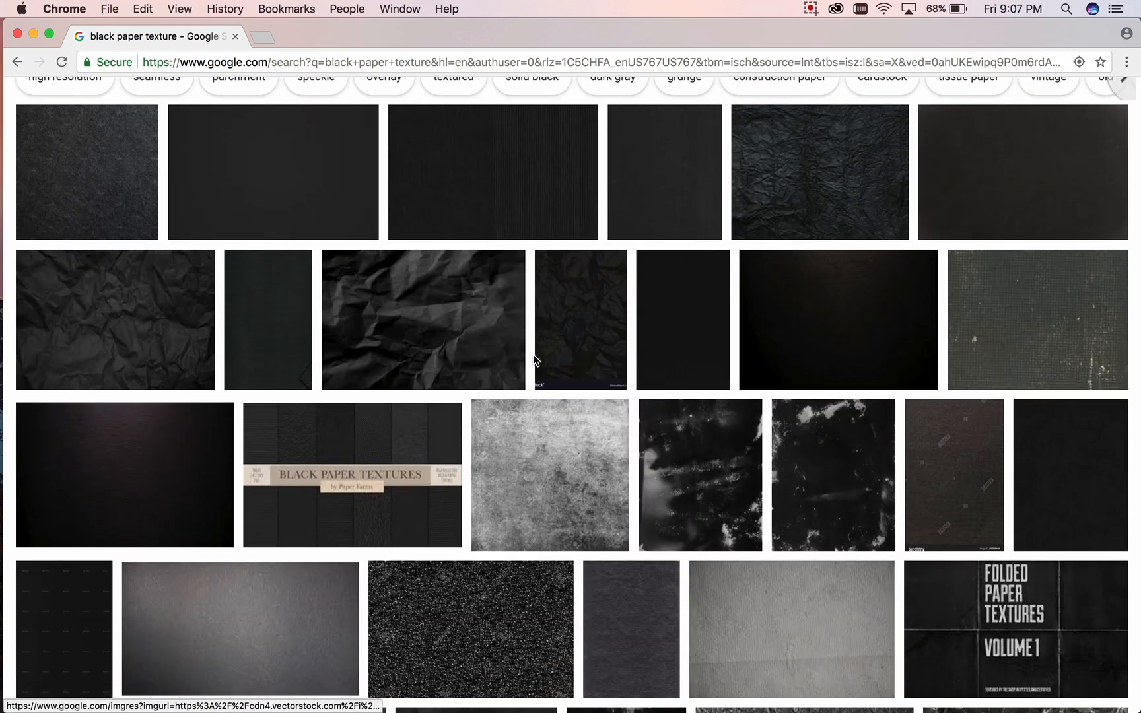
click(964, 301)
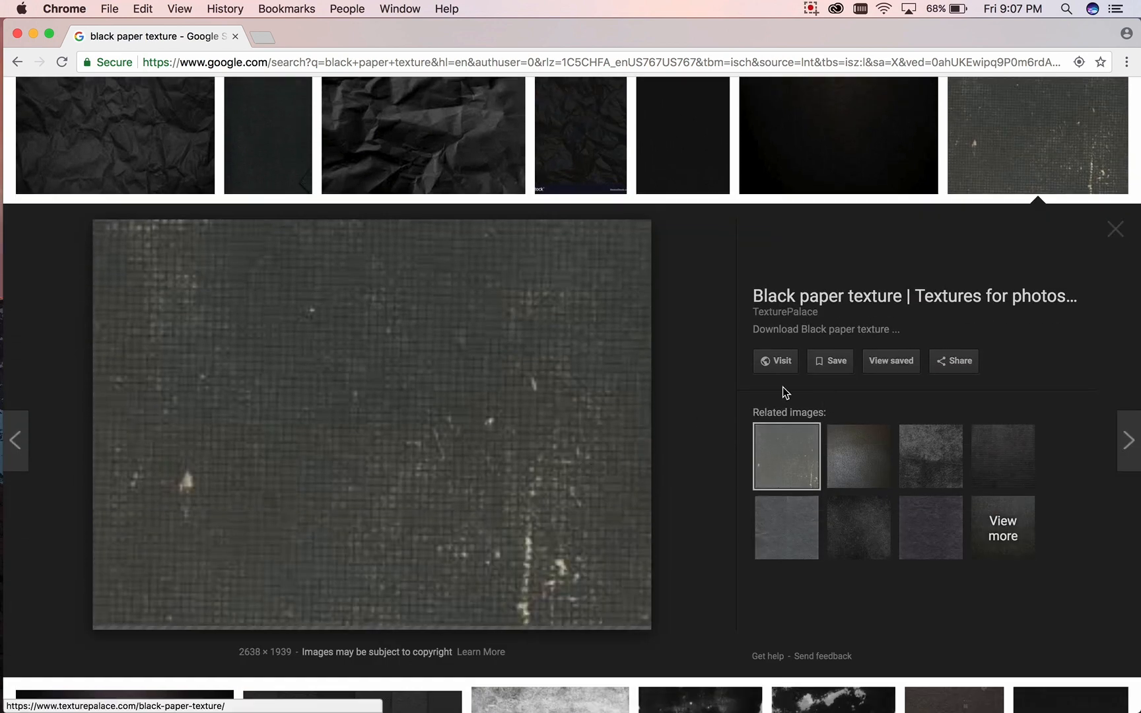
click(1117, 231)
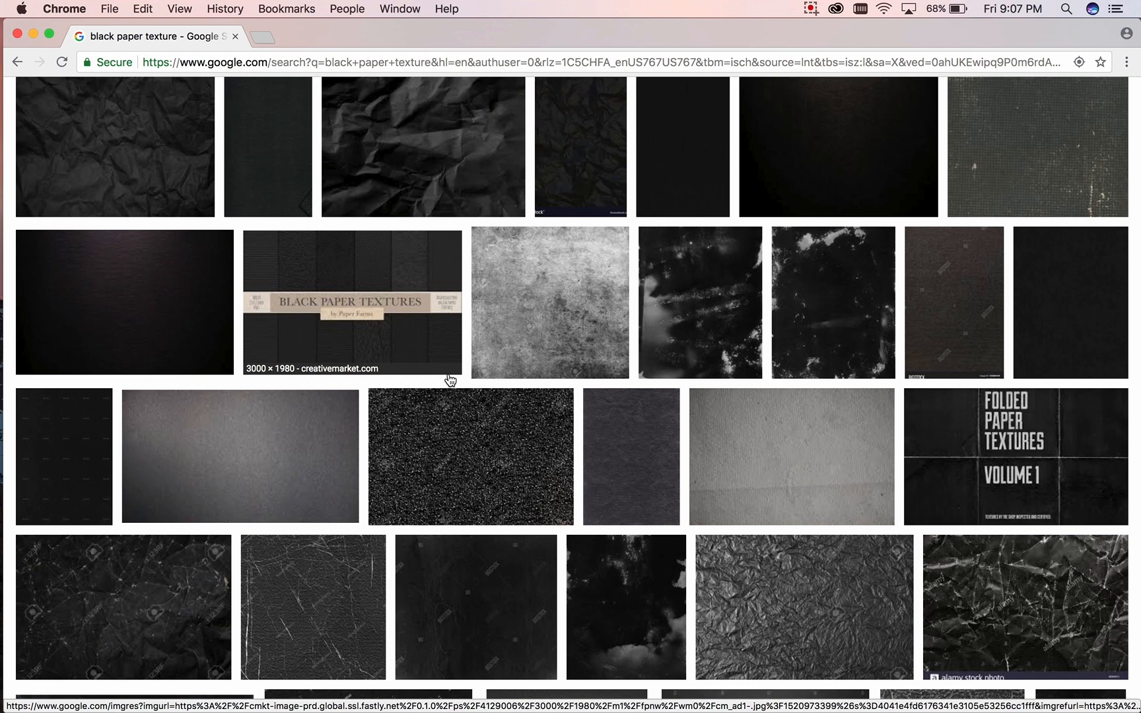
- Find the folded black grunge paper from iPhone7papers and save it as a JPEG on the Desktop
scroll(512, 423, down, 5)
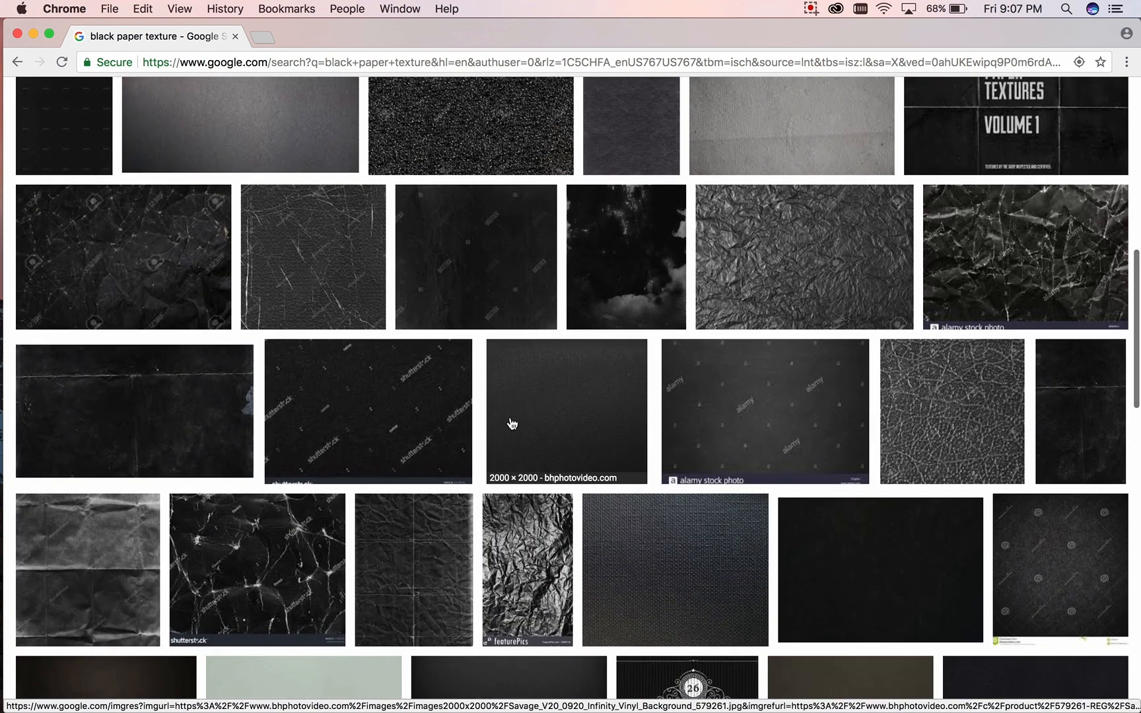
scroll(512, 423, down, 3)
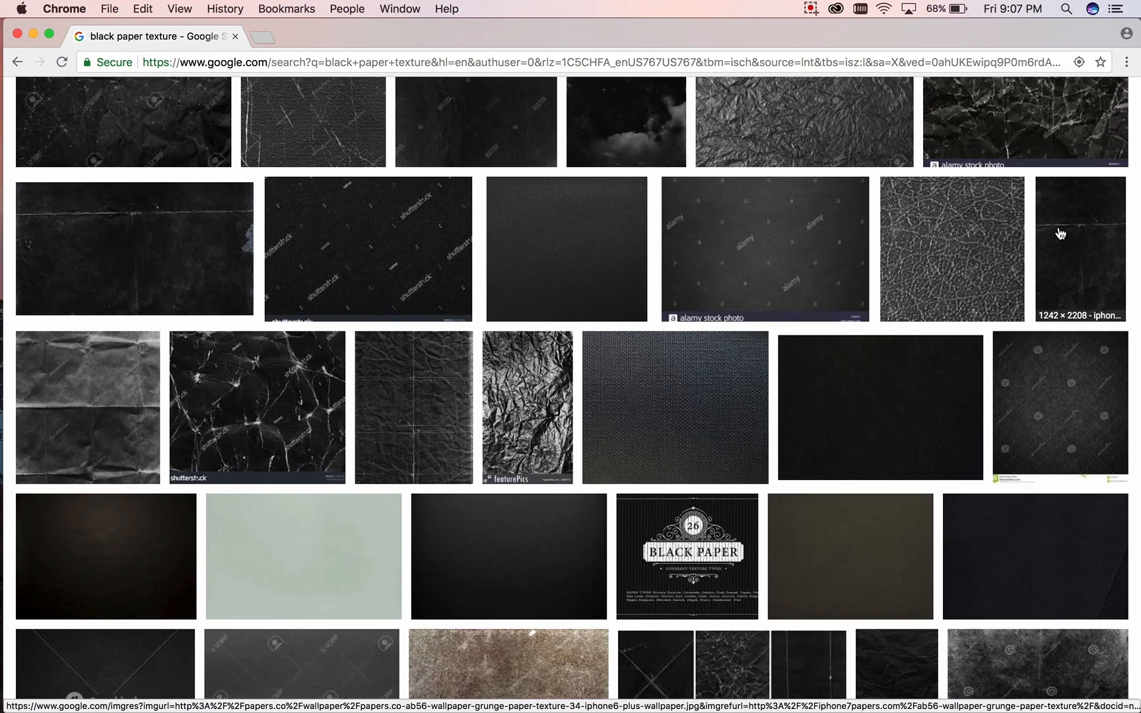
click(1064, 236)
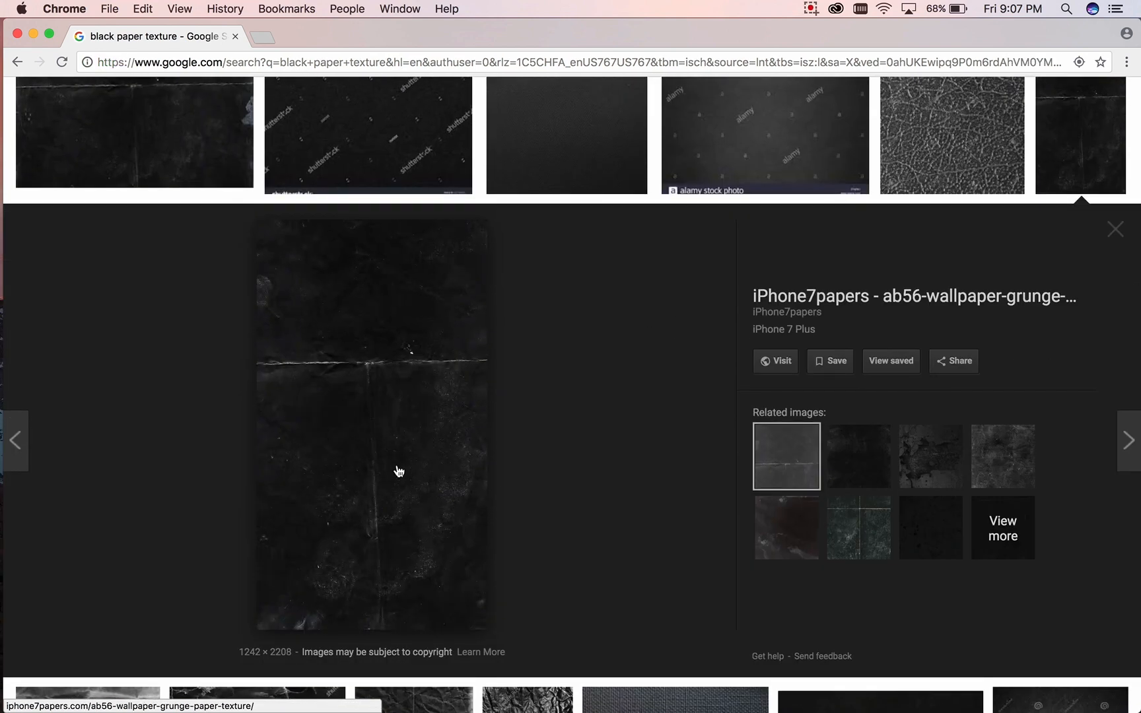
right_click(398, 471)
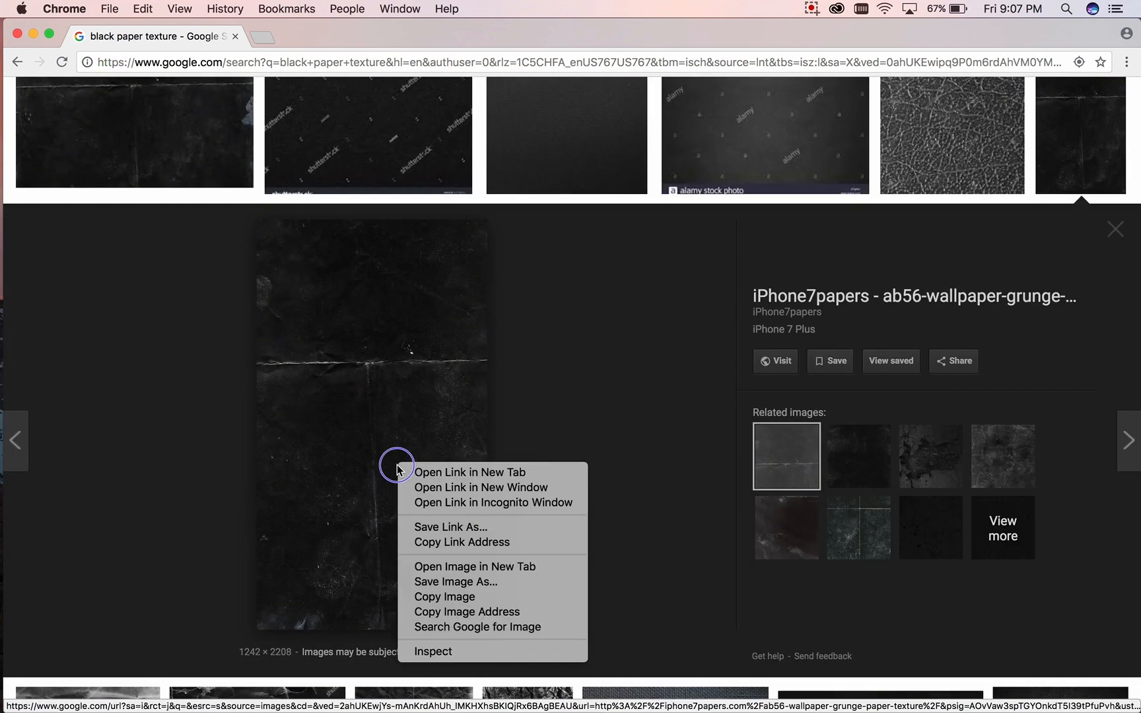
click(454, 581)
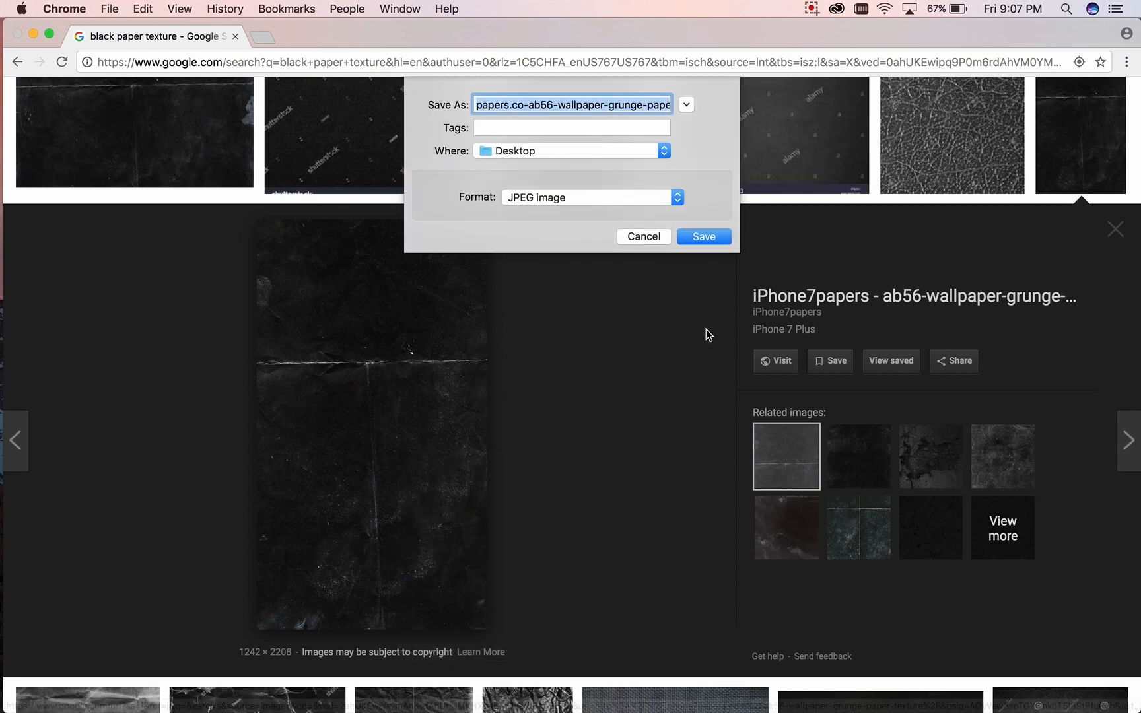
click(705, 234)
click(1115, 237)
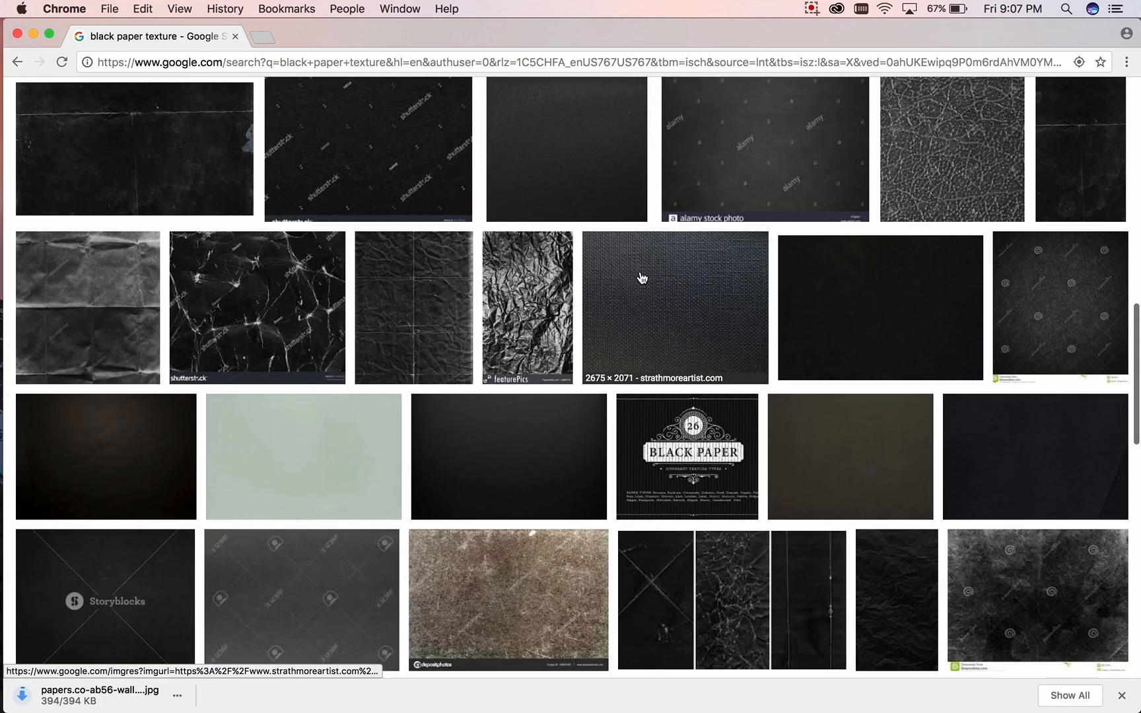
- Preview the folded grey-black paper texture from Depositphotos and close the preview
scroll(529, 251, down, 1)
click(71, 223)
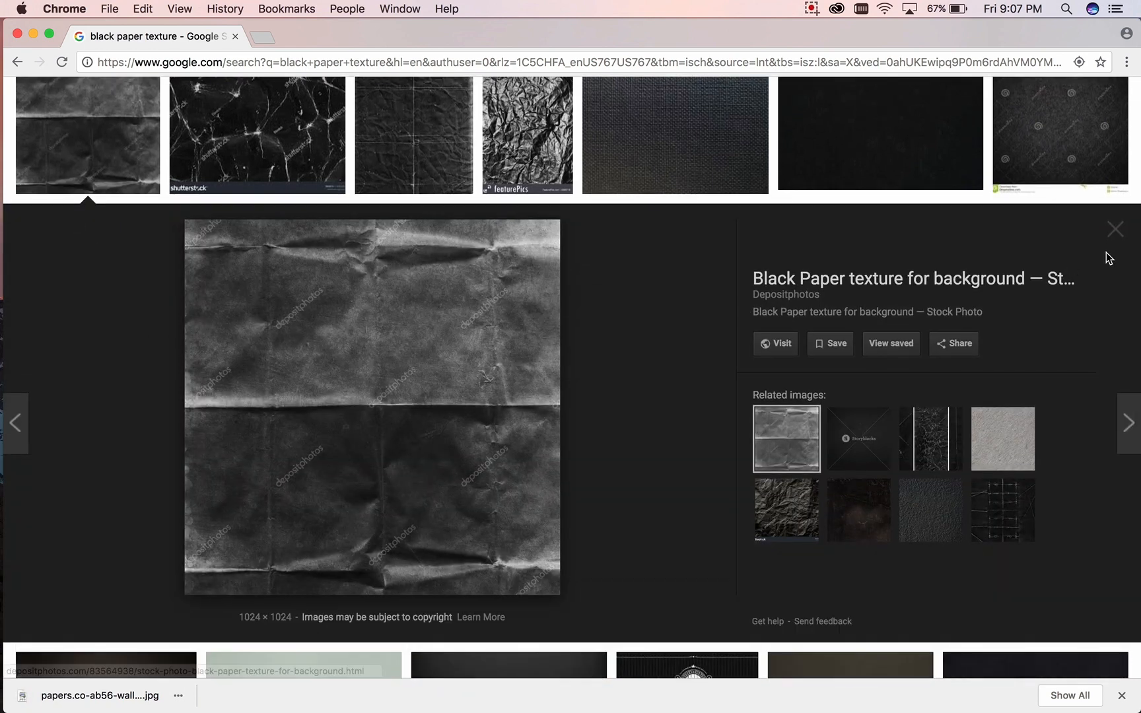
click(1116, 229)
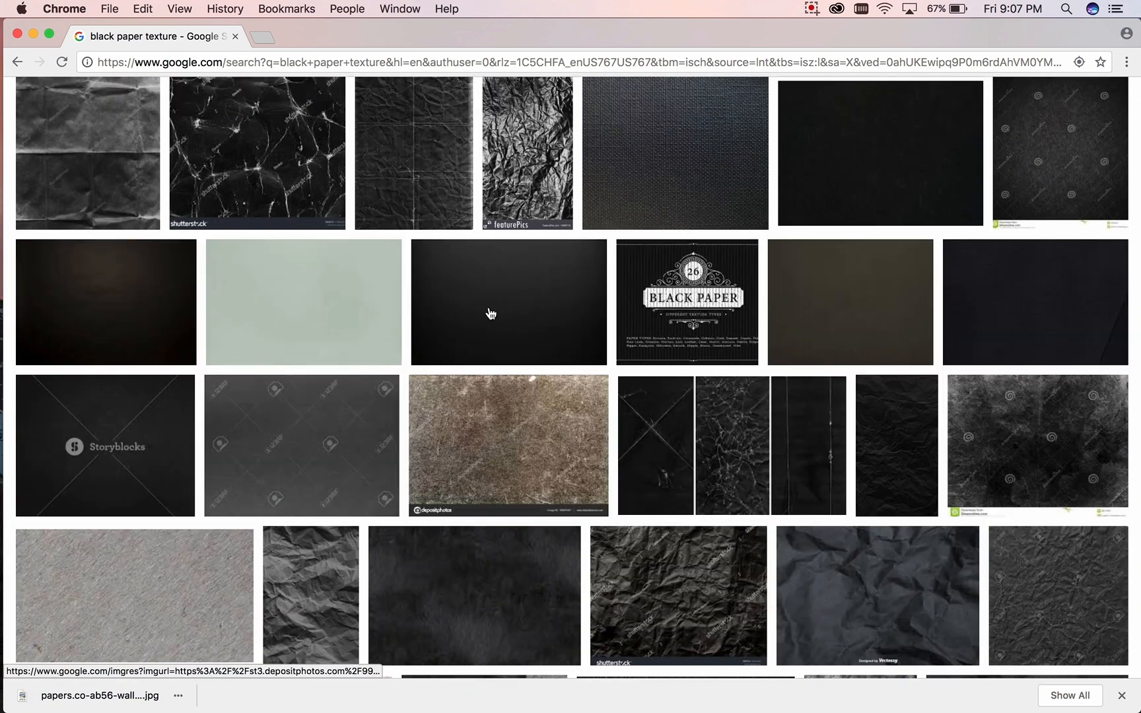
- Save the wrinkled black paper with white fold lines from Pinterest to the Desktop and close its preview
click(441, 158)
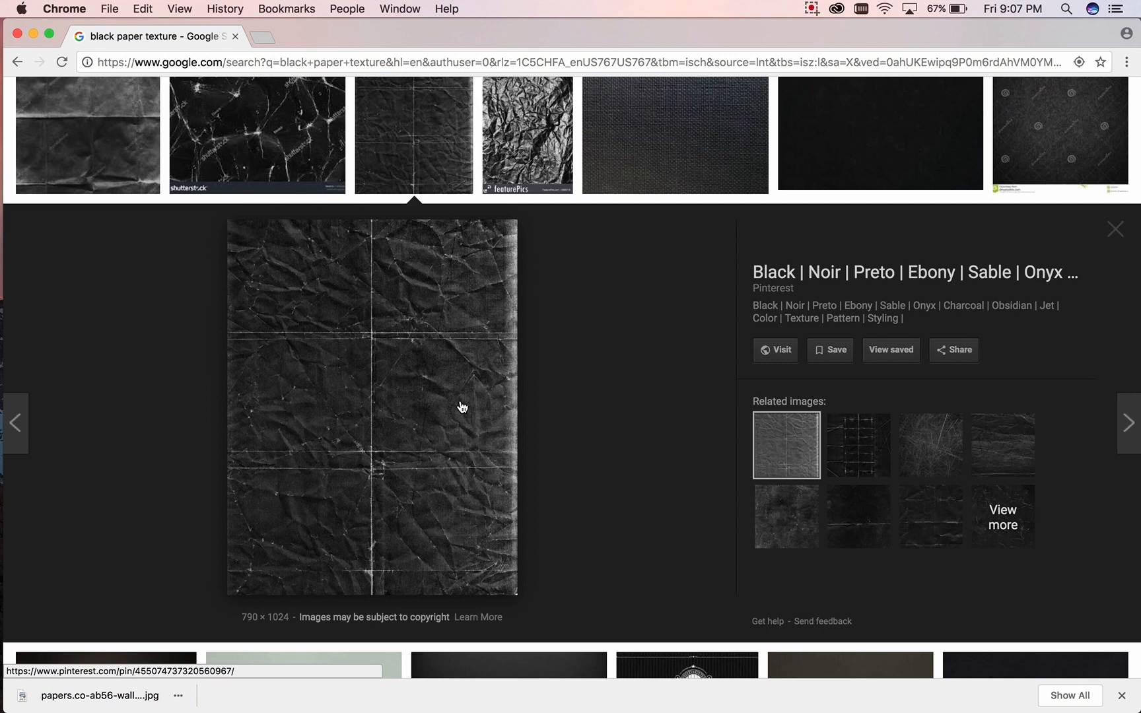
right_click(461, 407)
click(495, 514)
click(704, 236)
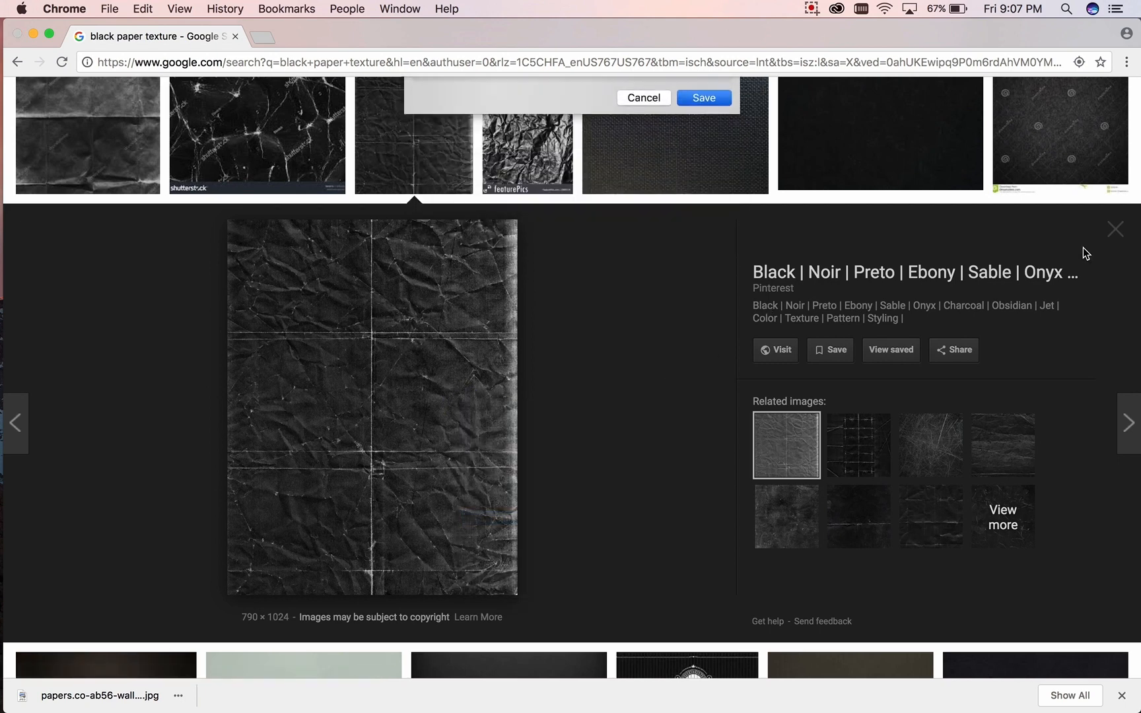
click(1113, 231)
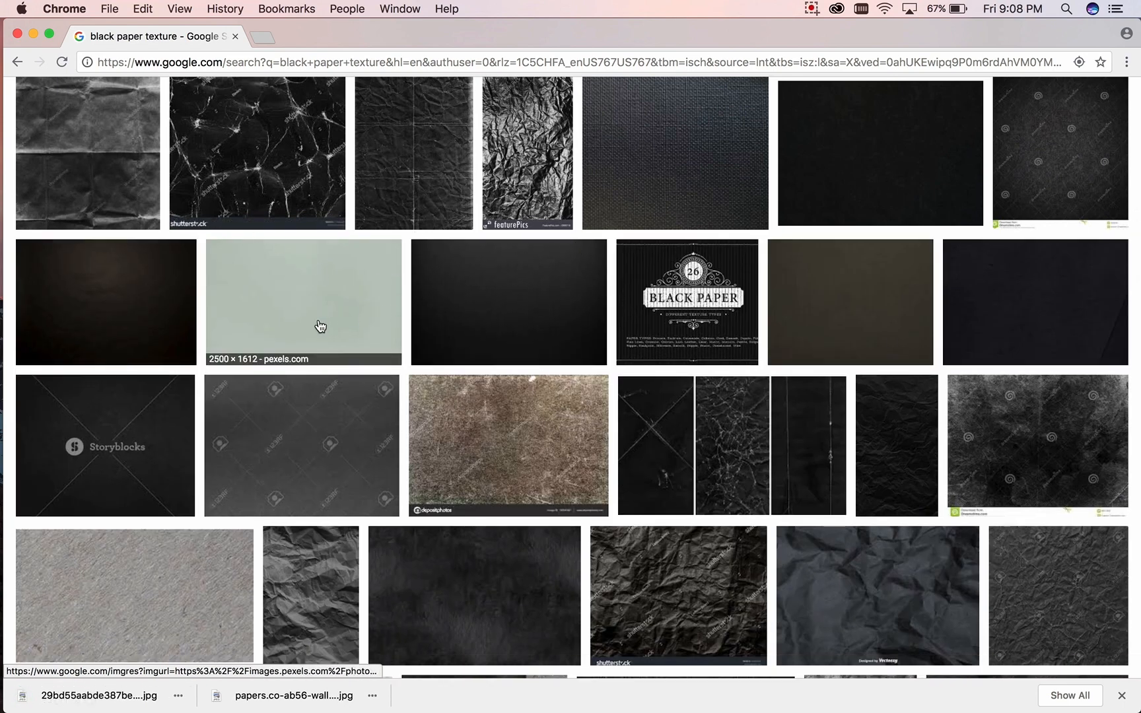
- Save the plain dark paper from the Envato Tuts+ gold foil tutorial as a JPEG named paper-texture on the Desktop
scroll(321, 324, down, 1)
click(1006, 295)
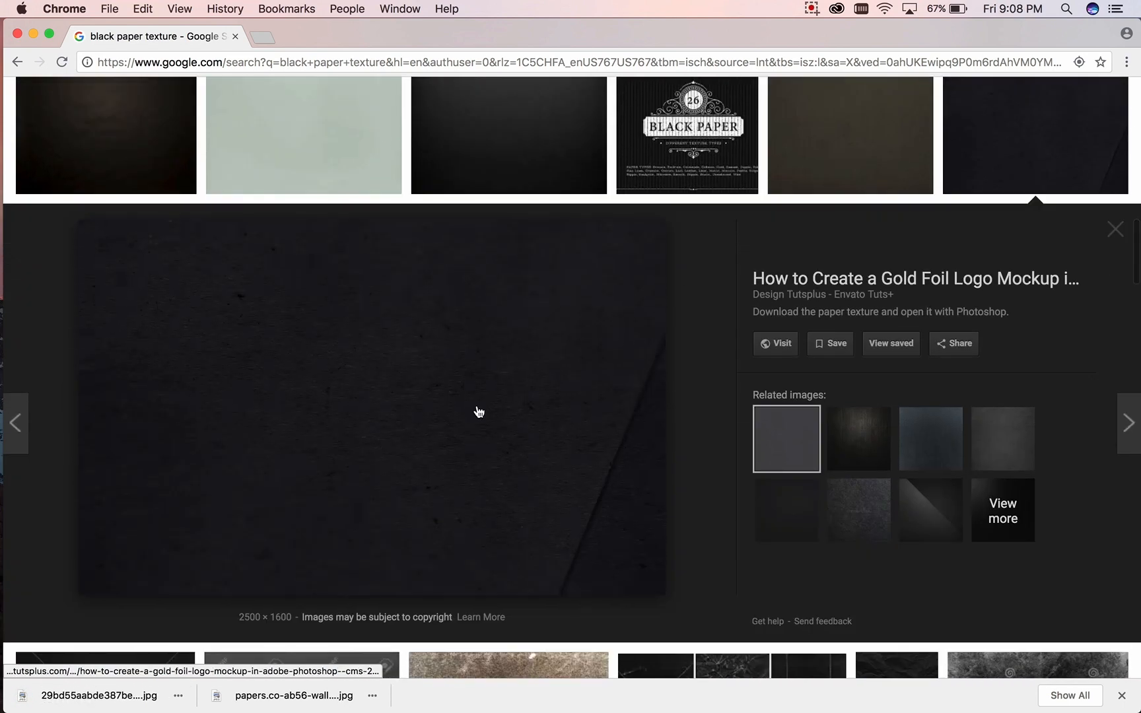
right_click(482, 376)
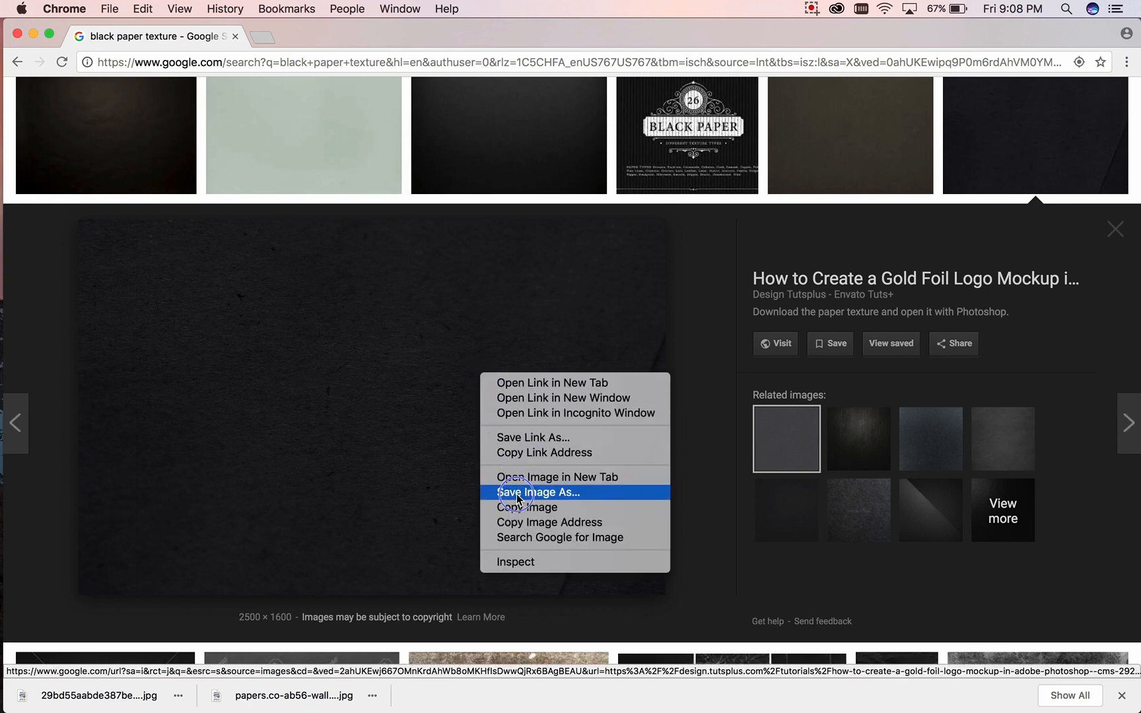
click(519, 493)
click(701, 236)
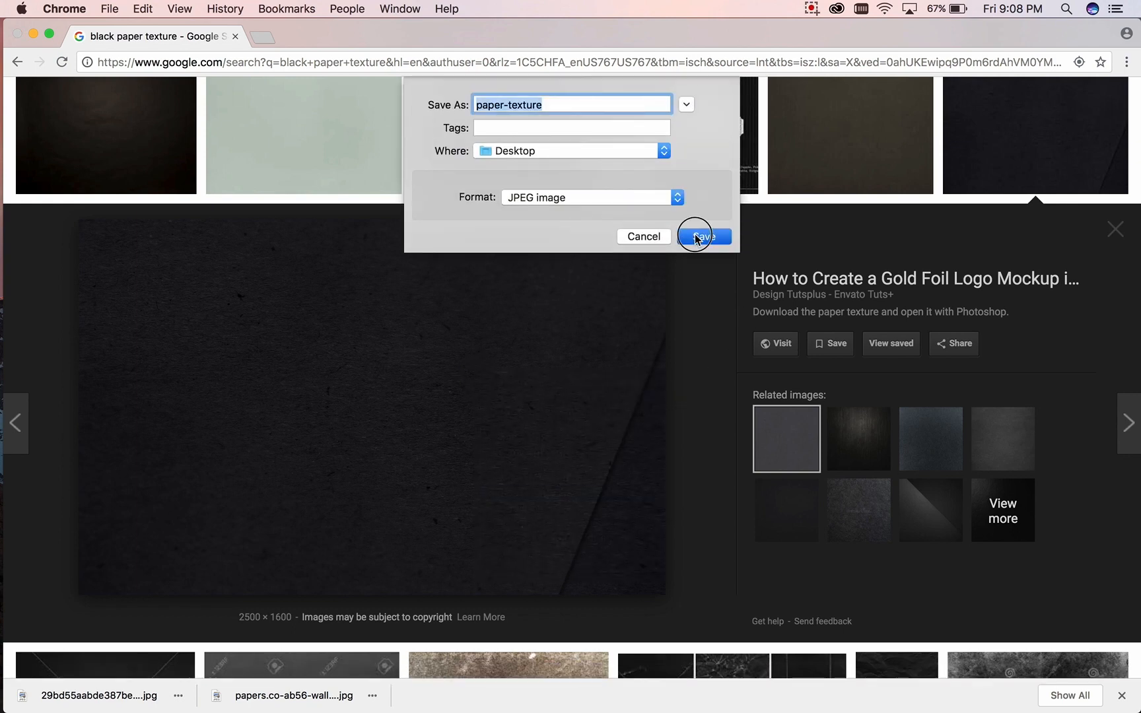
click(1114, 230)
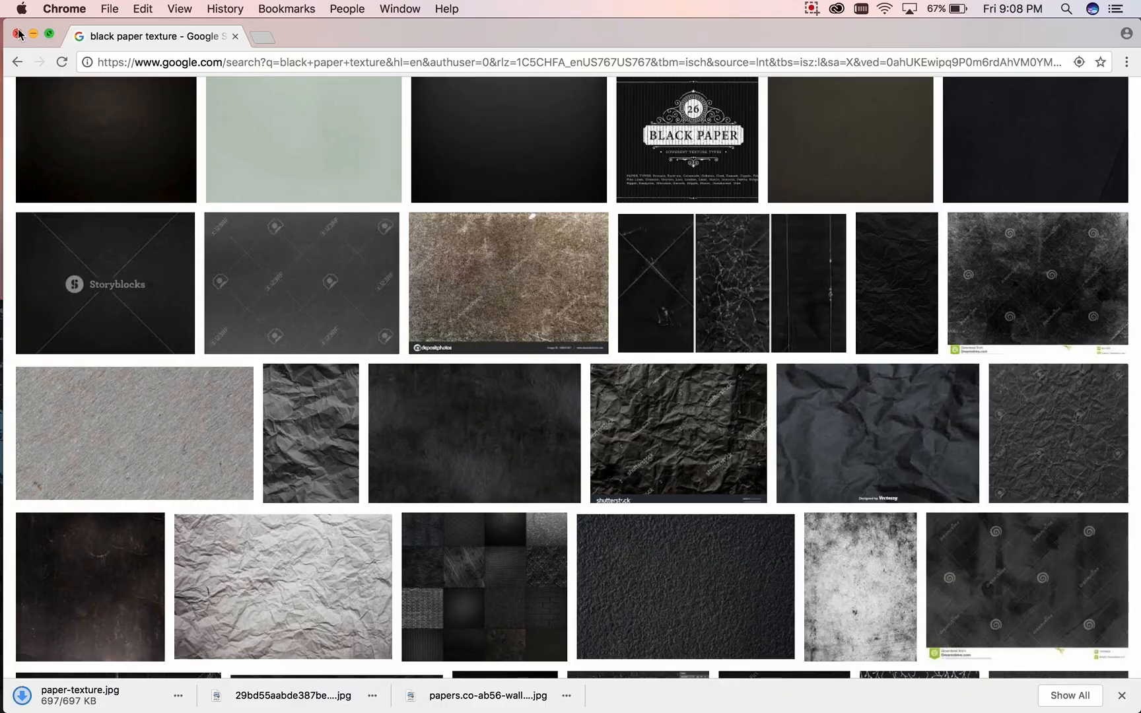
- Close the browser window and move the papers.co wallpaper image beside paper-texture.jpg on the desktop
click(18, 34)
click(265, 146)
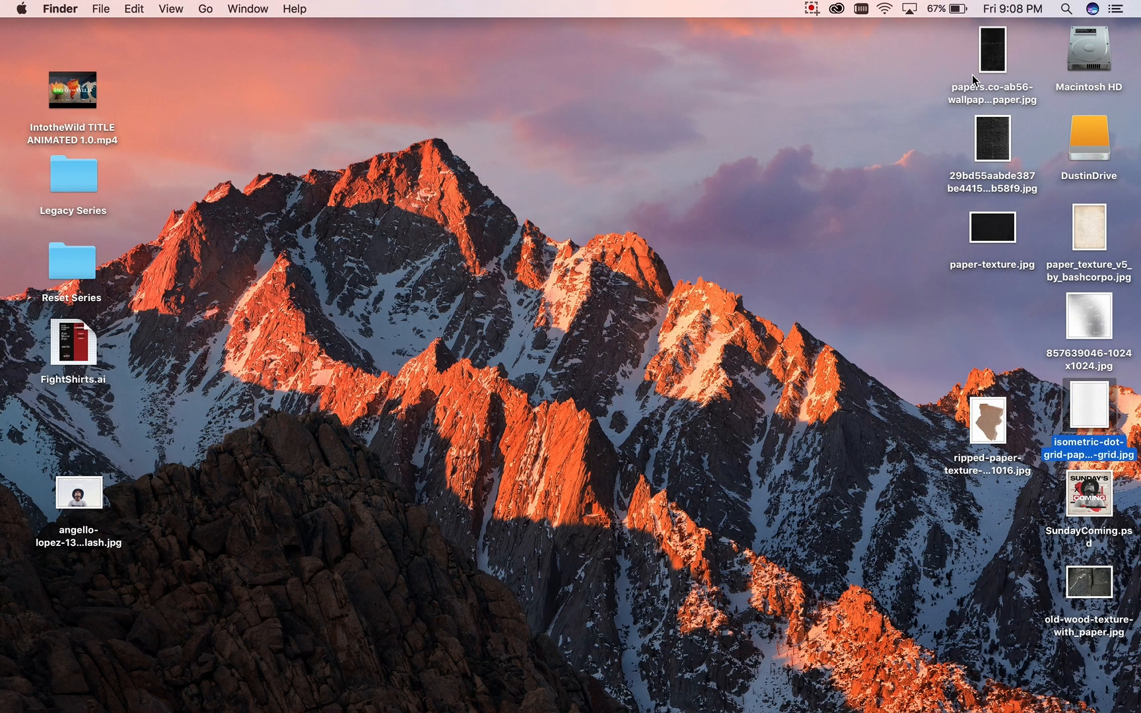
click(991, 231)
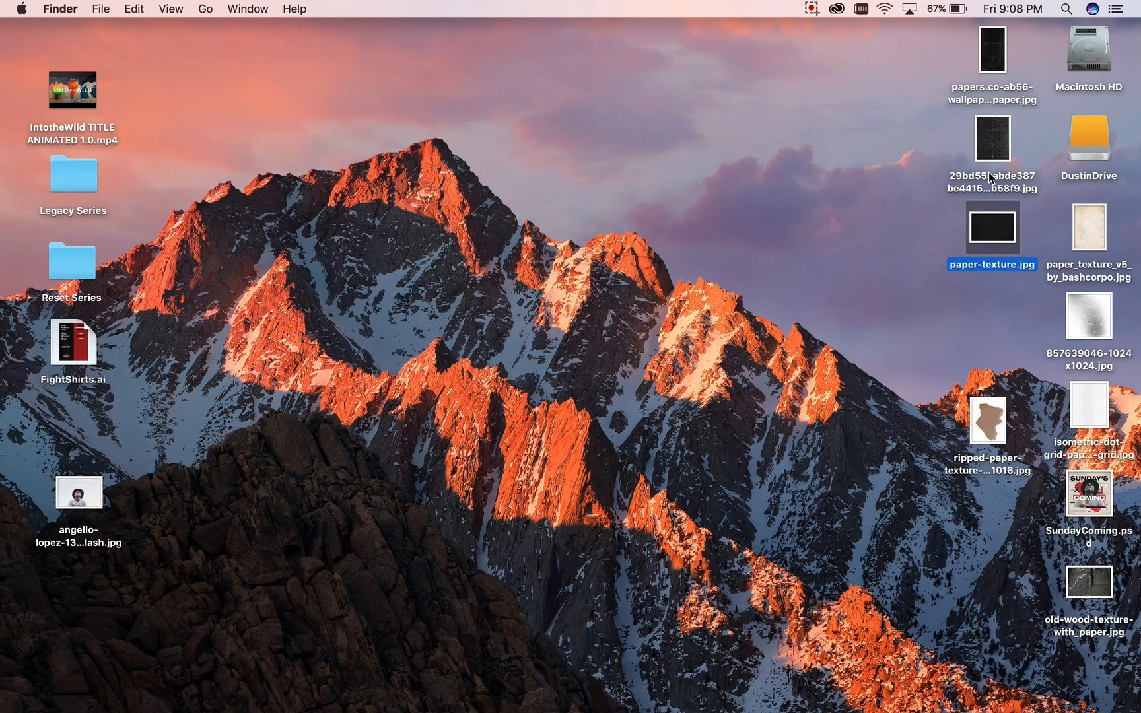
click(994, 151)
drag(1001, 93, 966, 228)
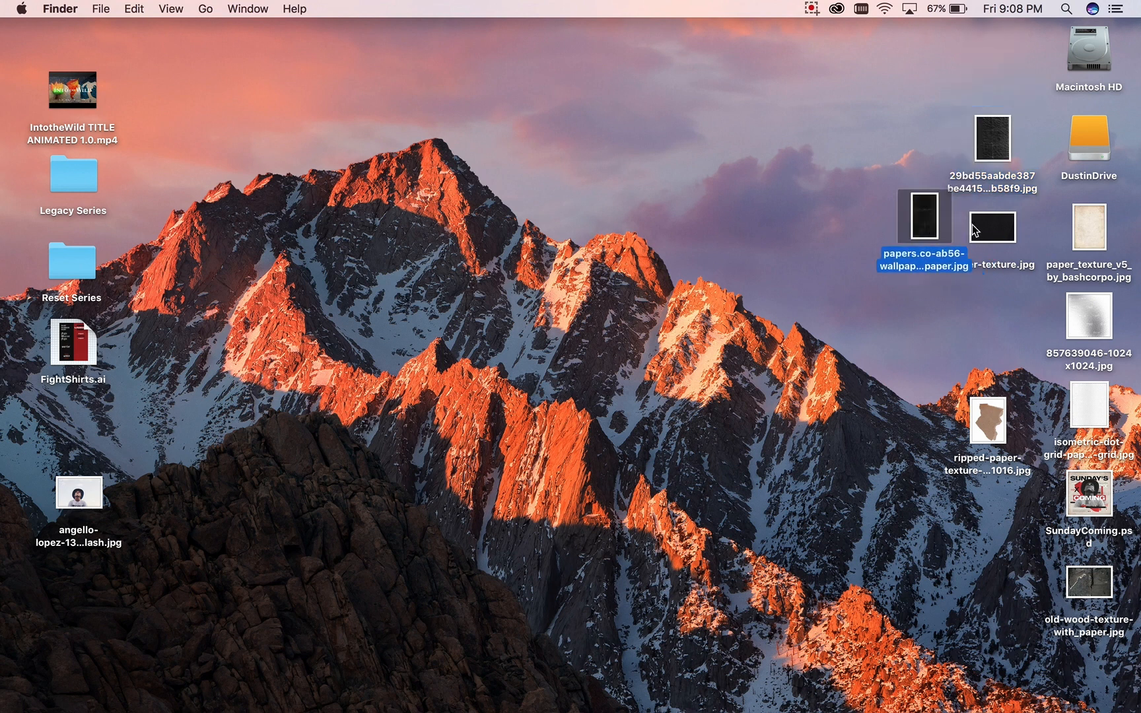
- Open paper-texture.jpg from the desktop in Adobe Photoshop CC 2018
click(984, 232)
right_click(984, 231)
mouse_move(796, 255)
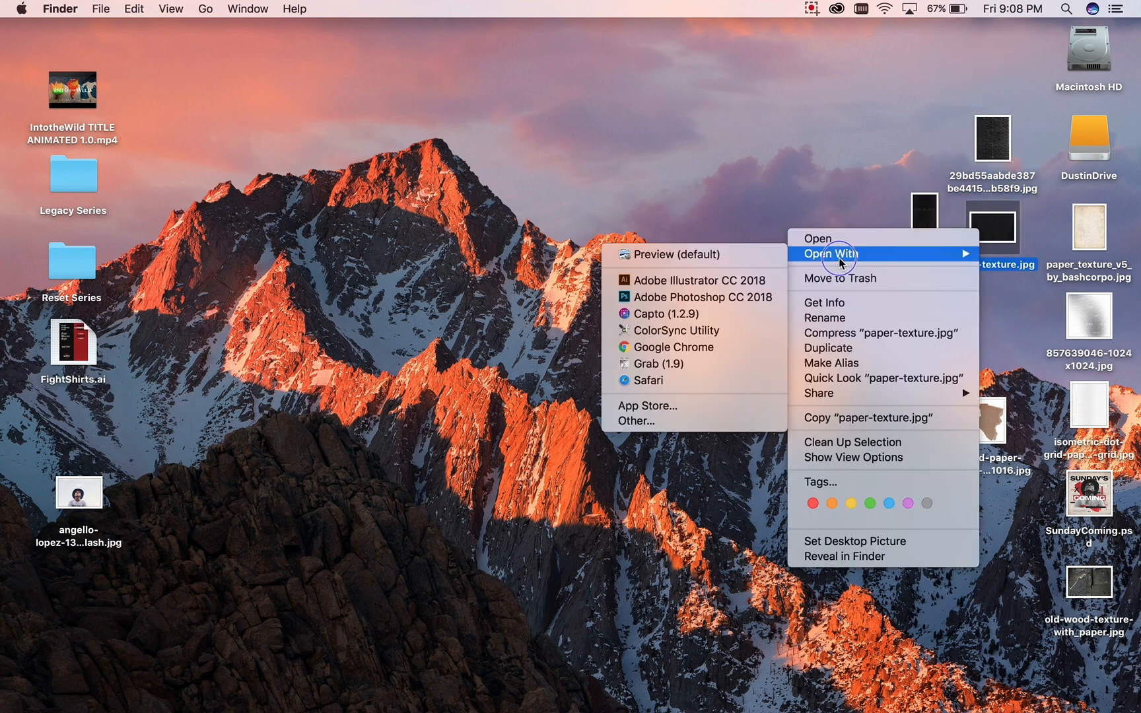
click(670, 299)
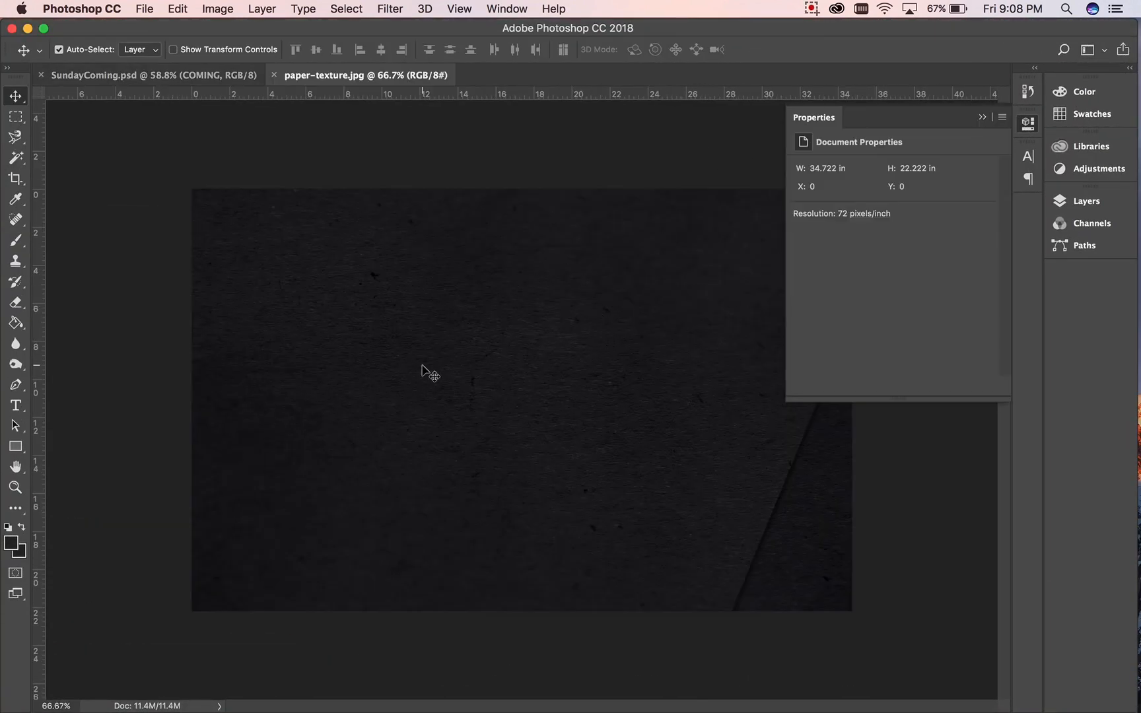
- Copy the black paper texture into the SundayComing.psd poster and move its layer to the top of the layer stack
drag(525, 317, 573, 286)
click(1084, 200)
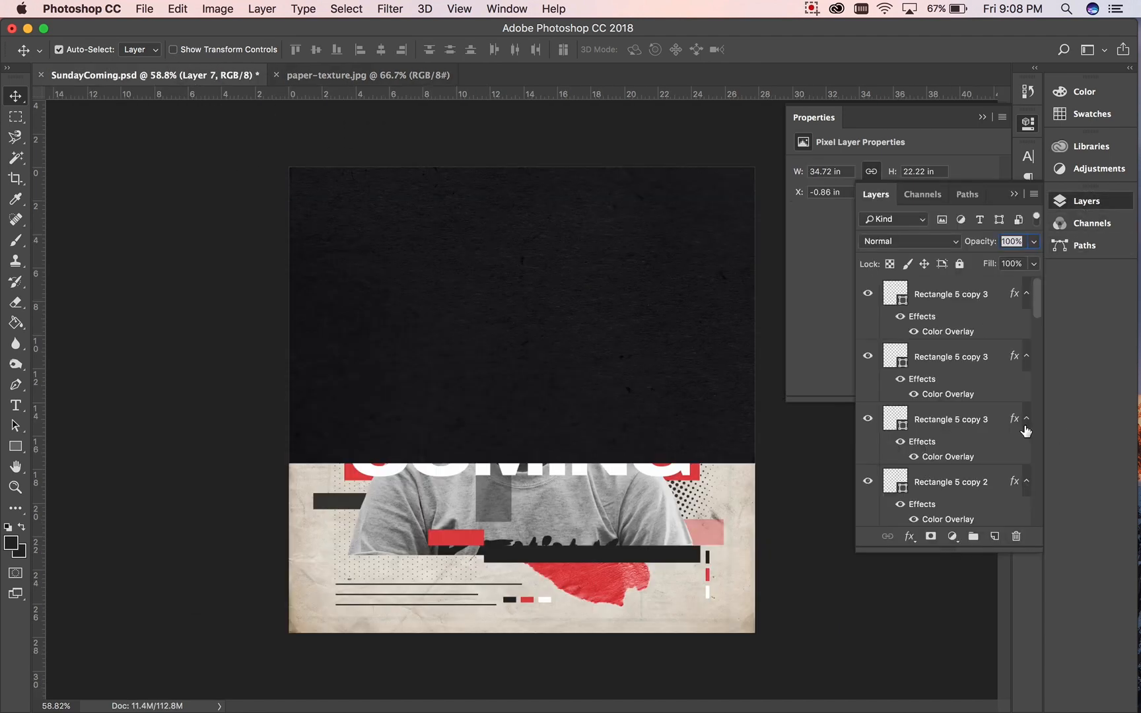
scroll(989, 421, down, 5)
scroll(989, 421, up, 2)
drag(988, 416, 964, 296)
- Move the black paper texture layer down and stretch its height to 27.78 in to cover the entire poster
key(super+t)
drag(617, 322, 589, 455)
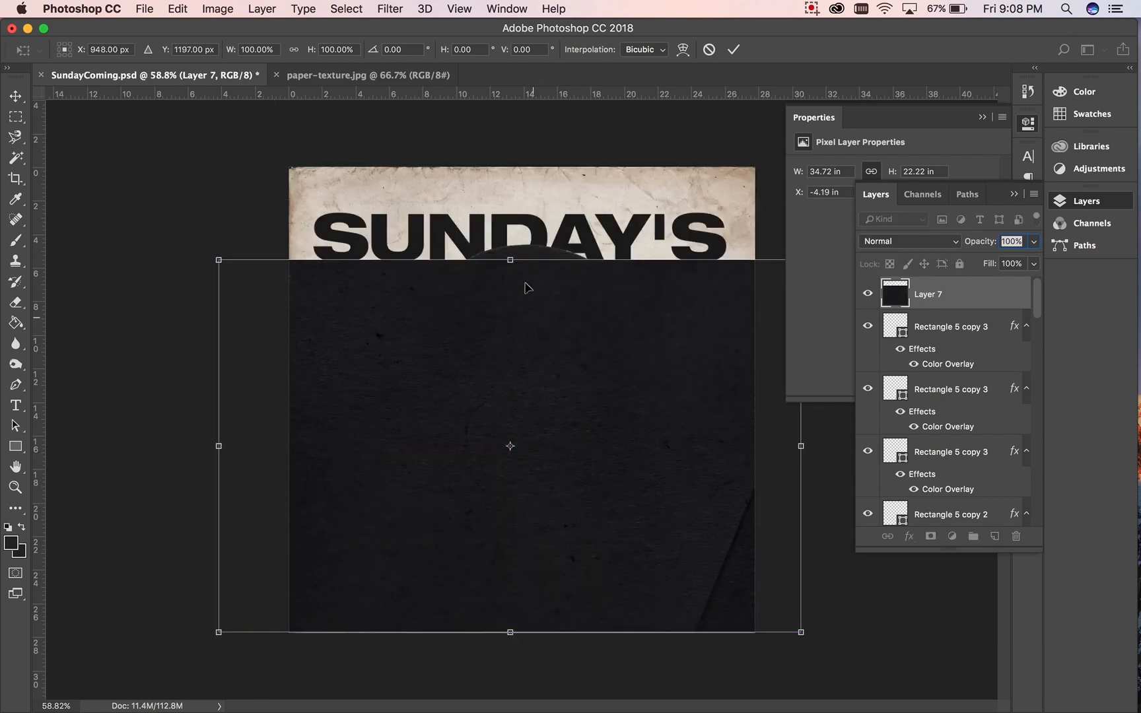
drag(512, 260, 516, 167)
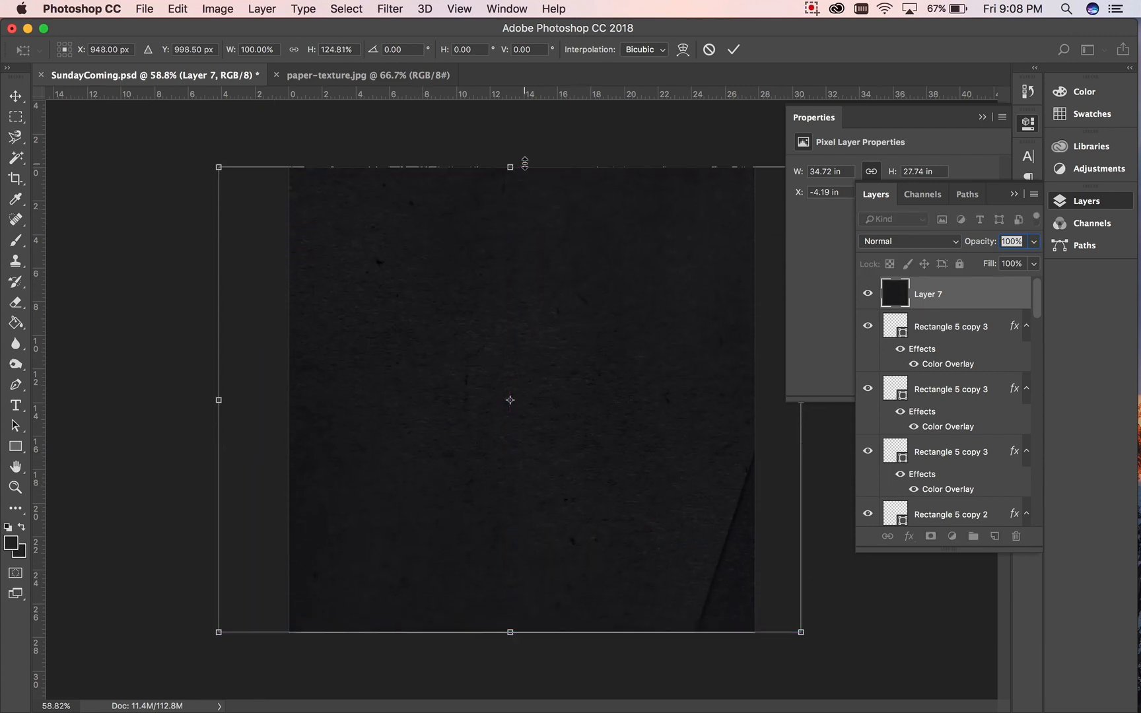
key(Return)
key(super+t)
drag(510, 632, 509, 639)
key(Return)
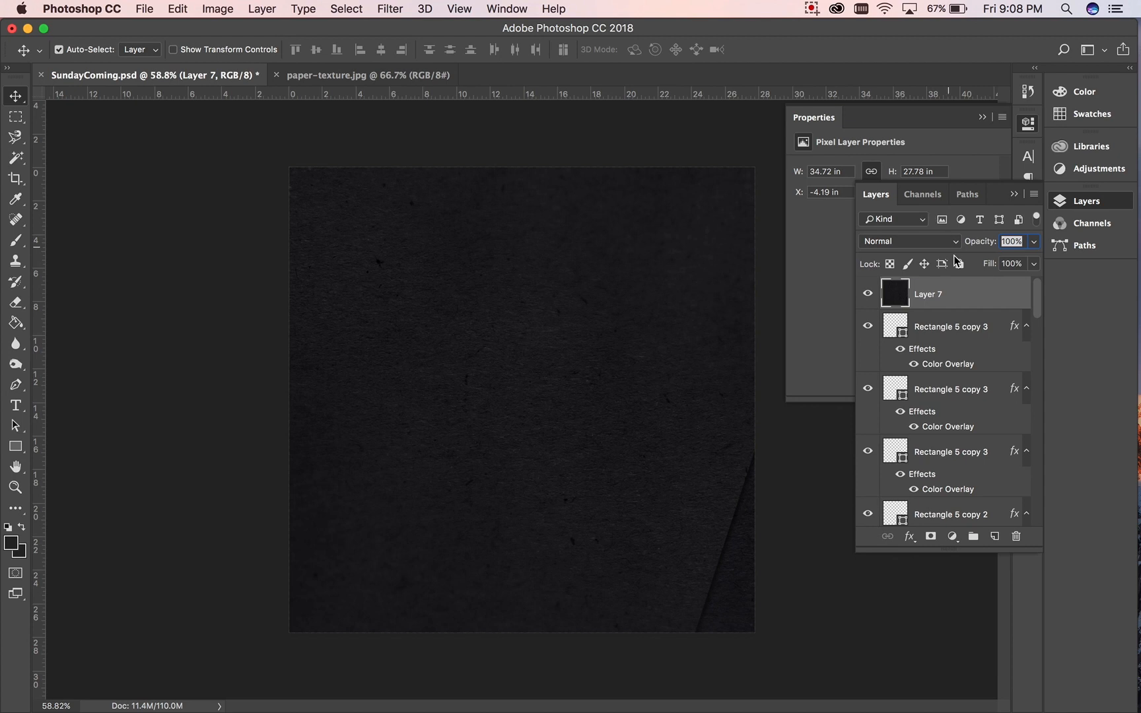
- Try the Lighten and Screen blend modes on the black paper texture and compare the poster with the layer shown and hidden
click(896, 240)
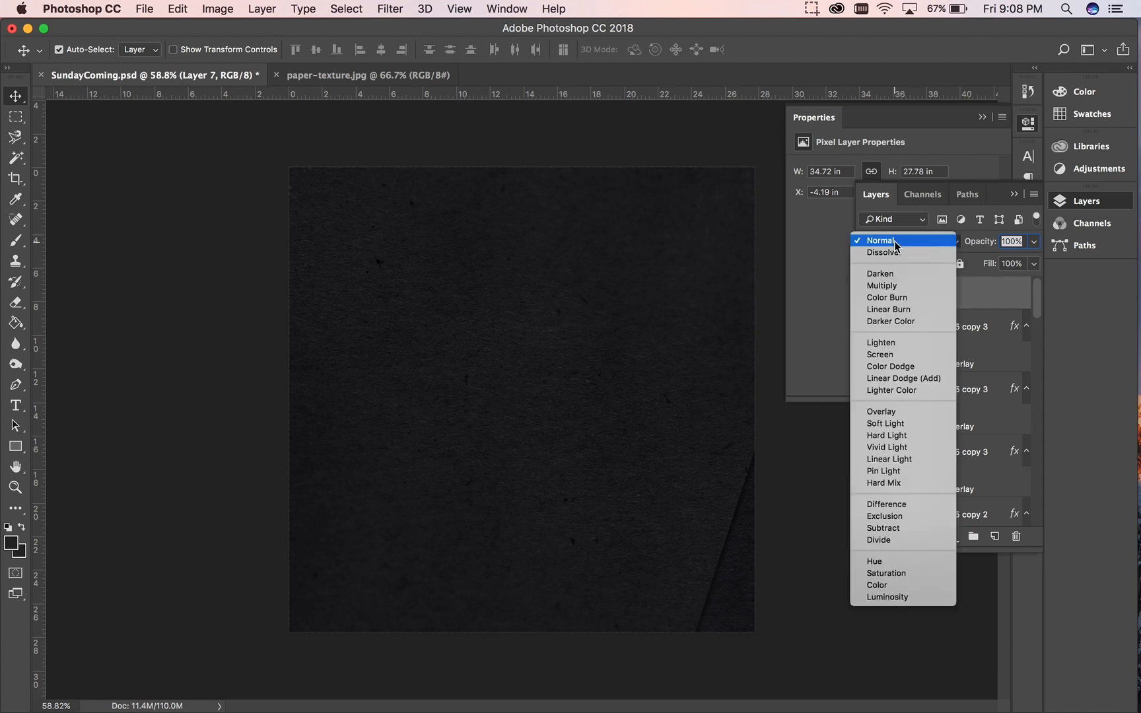
click(877, 343)
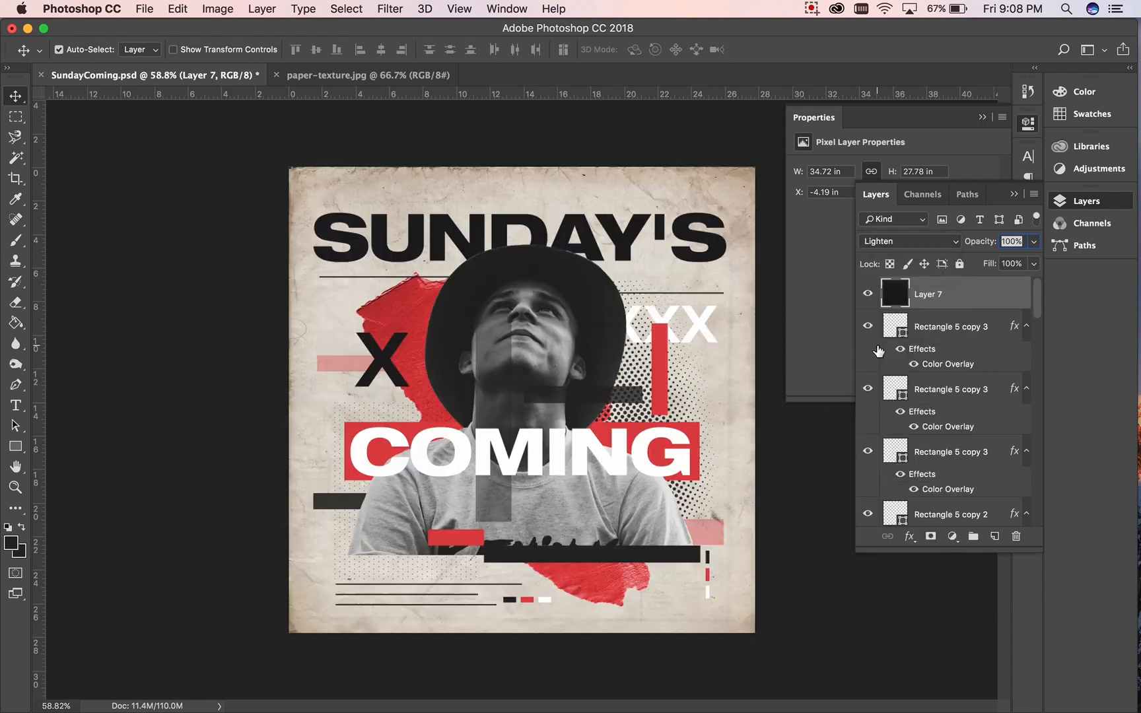
click(905, 241)
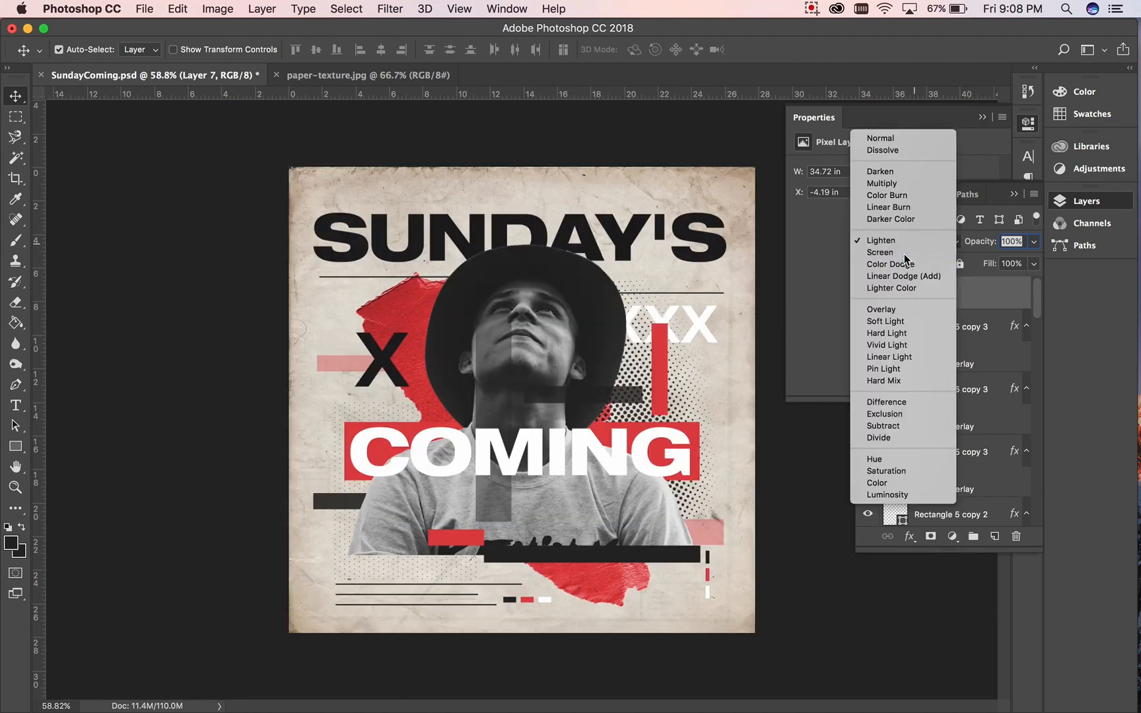
click(906, 256)
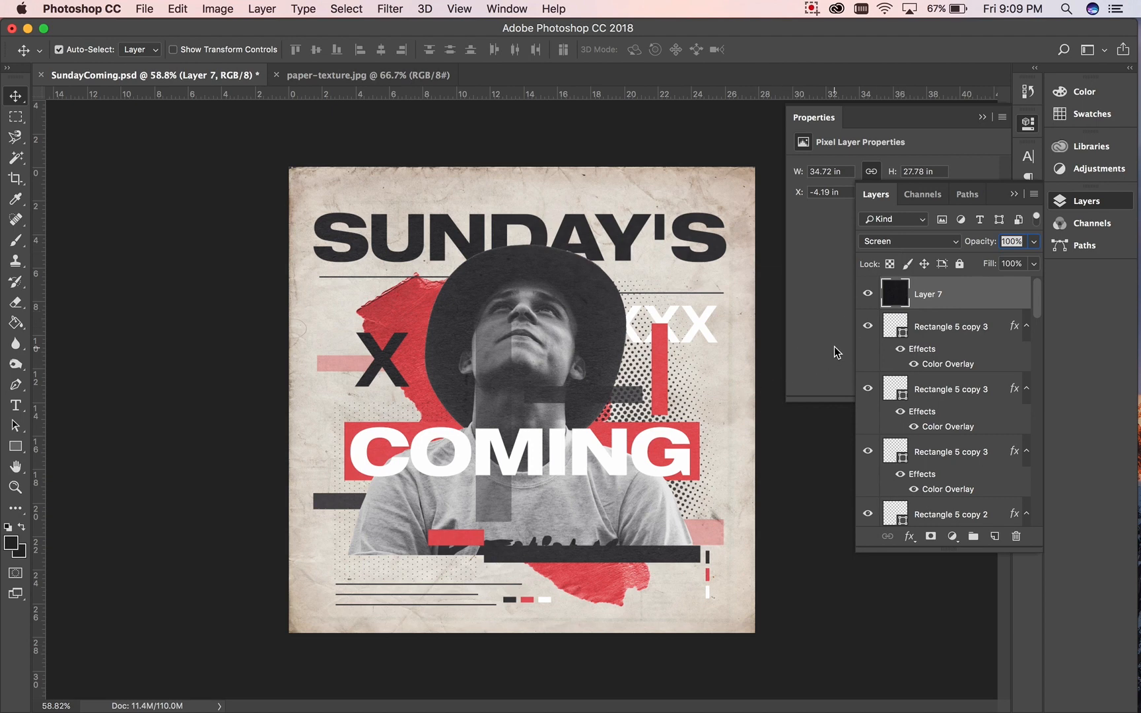
click(869, 294)
click(869, 294)
click(870, 294)
click(869, 294)
click(869, 294)
click(869, 294)
click(869, 293)
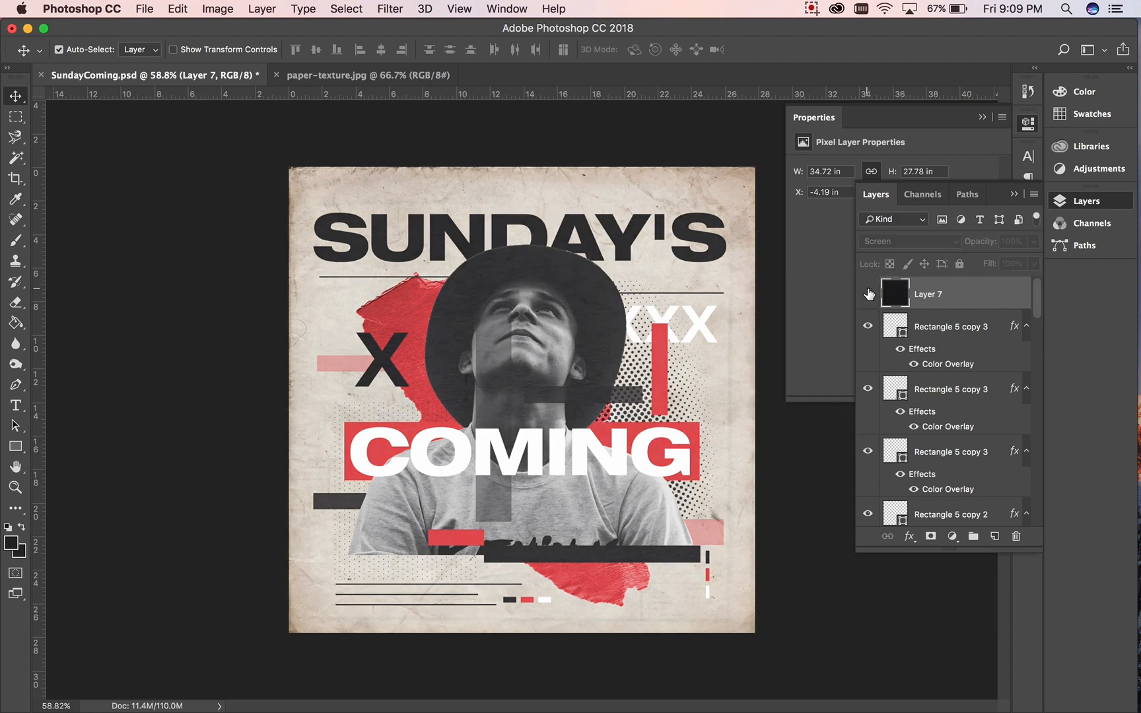
click(870, 294)
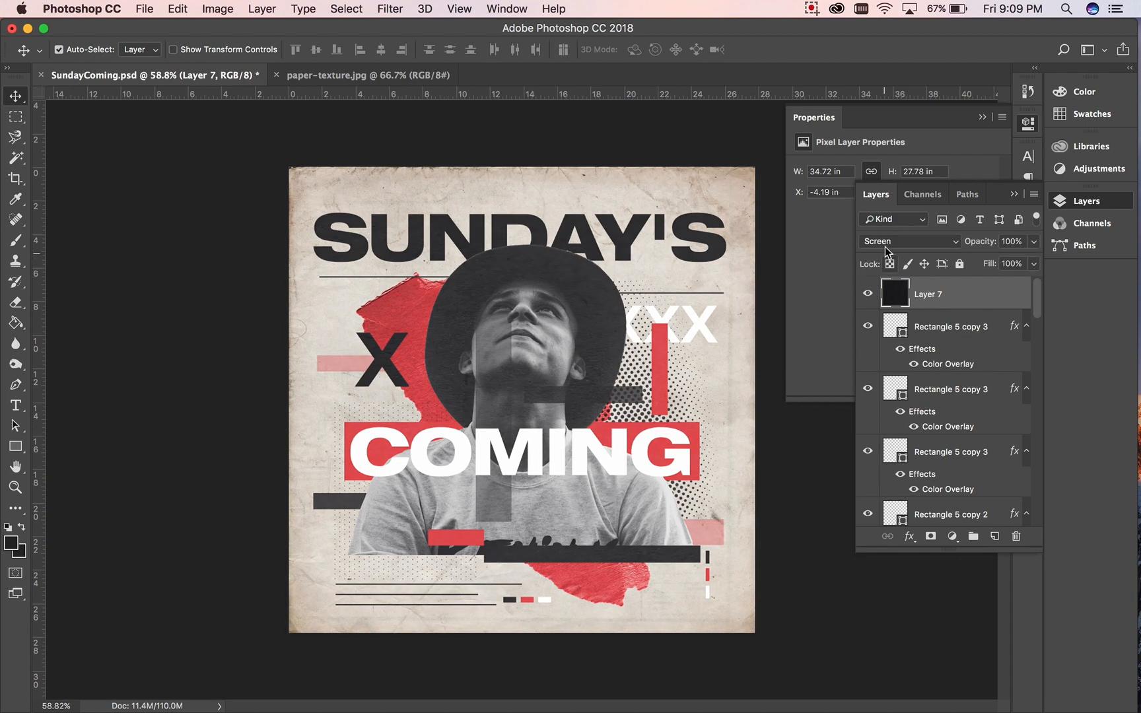
- Try the black paper texture in Lighten mode again and toggle its visibility to judge the effect
click(888, 241)
click(889, 233)
click(871, 297)
click(870, 297)
click(871, 297)
click(871, 297)
click(870, 298)
click(871, 297)
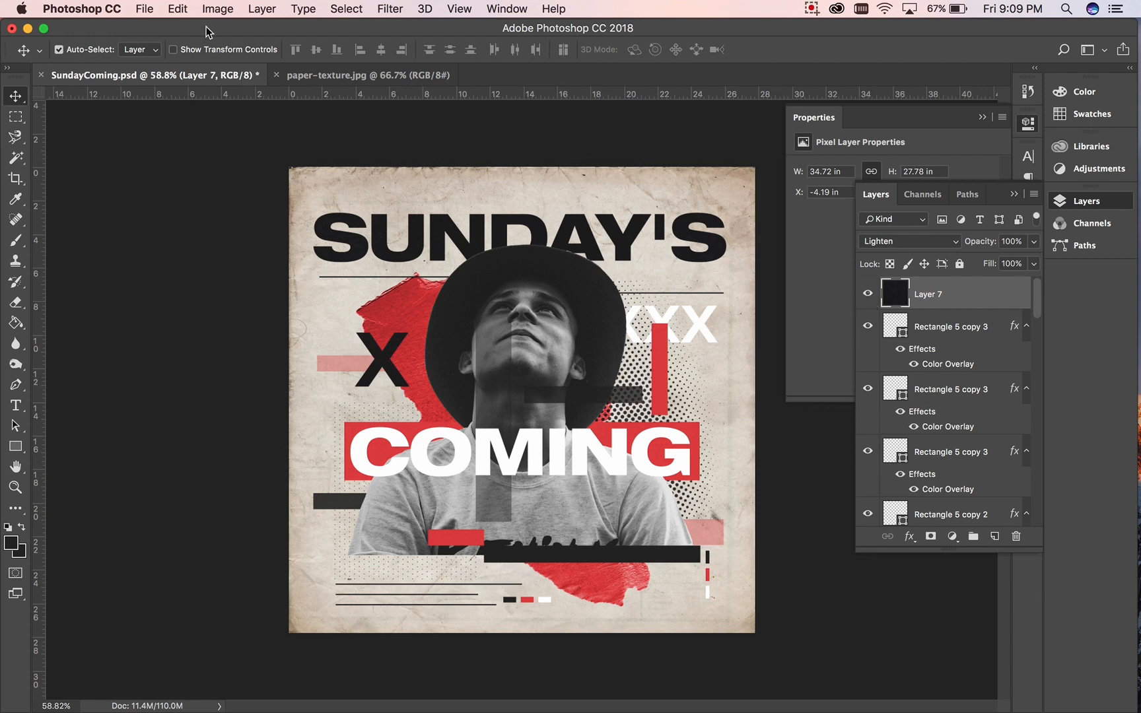
- Brighten the black paper texture with Levels, lowering the white input level to 182
click(217, 9)
mouse_move(264, 49)
click(461, 69)
mouse_move(978, 566)
mouse_down()
mouse_move(886, 569)
mouse_move(923, 569)
mouse_up()
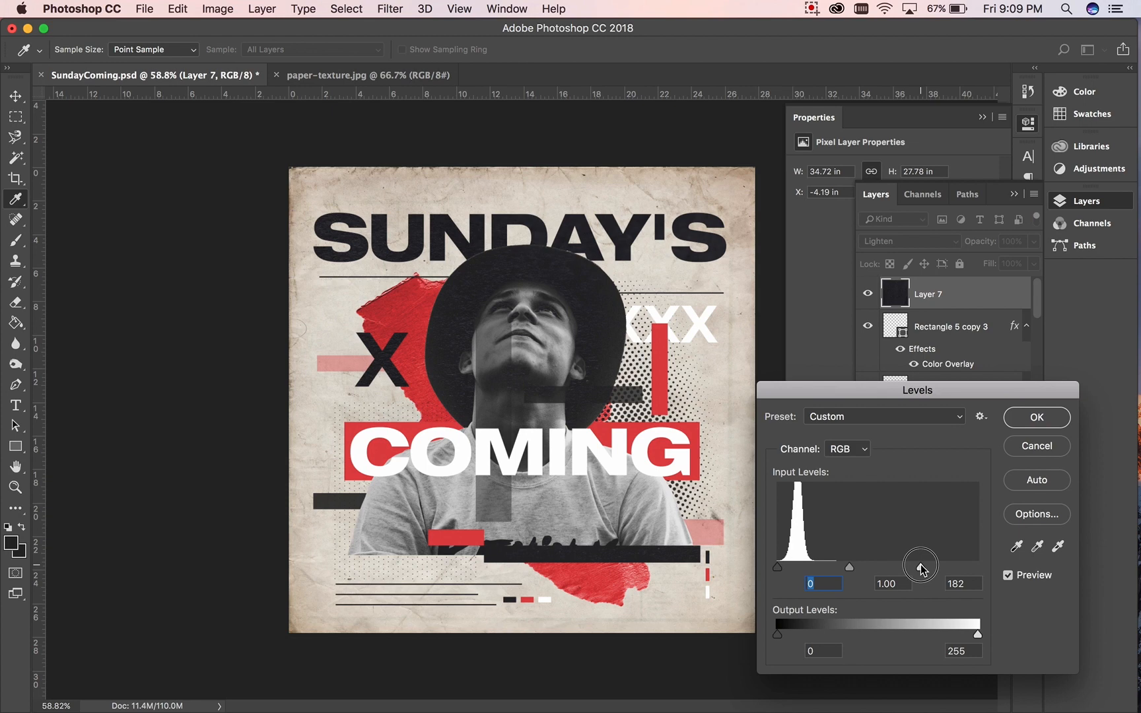
click(1028, 423)
- Set the black paper texture's blend mode to Screen and darken its Levels midtones to 0.69
click(906, 241)
click(905, 251)
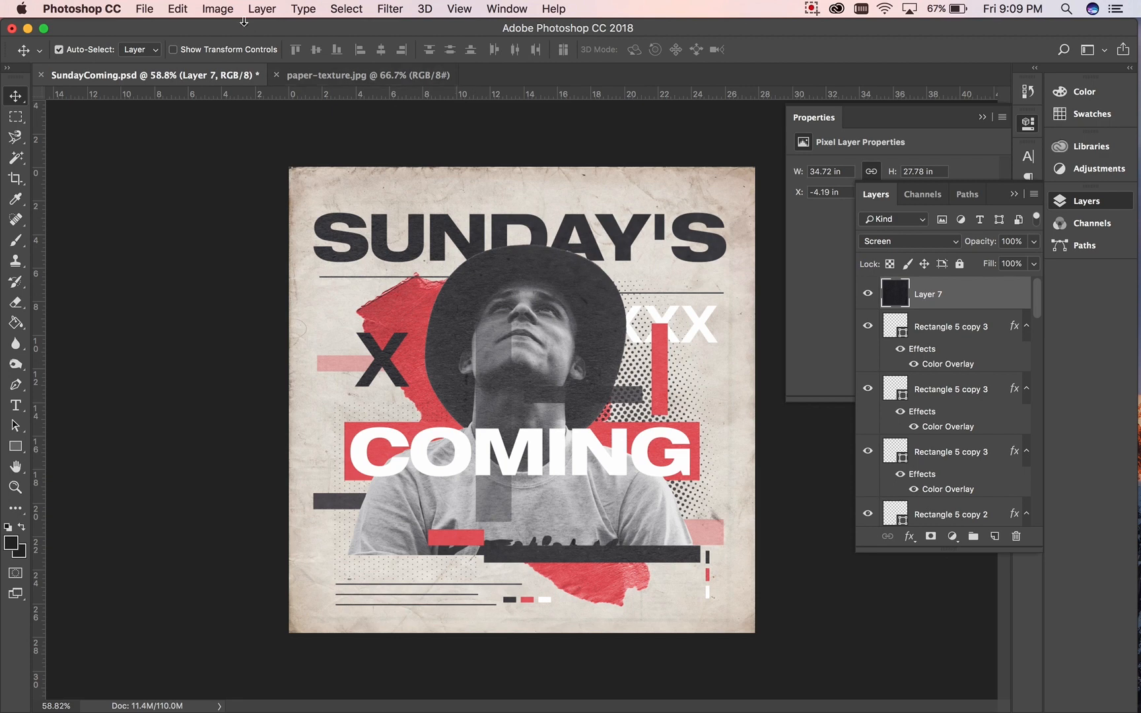
click(220, 9)
mouse_move(284, 52)
click(393, 67)
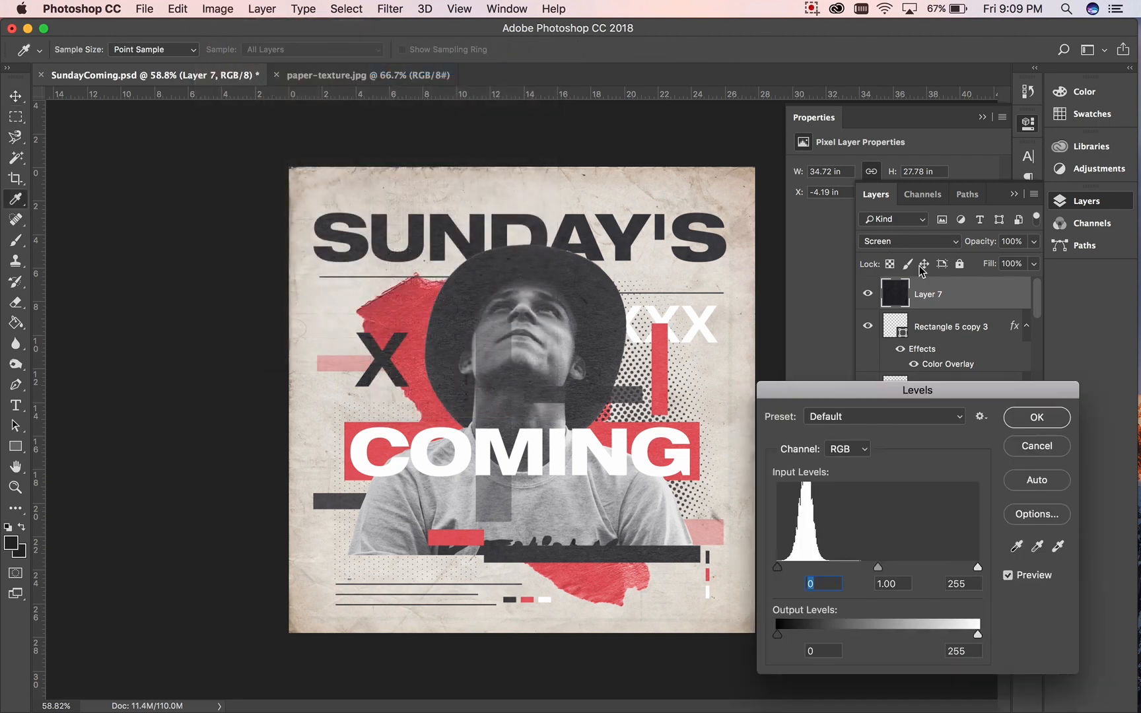
mouse_move(880, 568)
mouse_down()
mouse_move(917, 565)
mouse_move(780, 560)
mouse_move(897, 566)
mouse_up()
drag(835, 574, 902, 563)
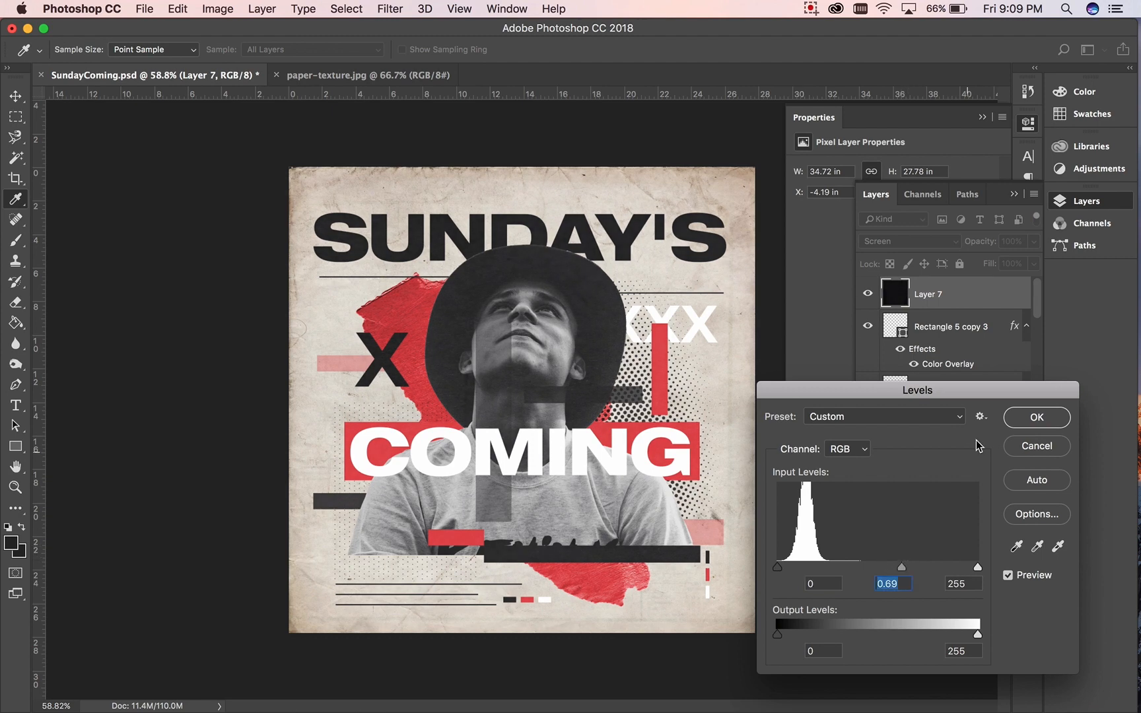
click(1030, 417)
key(v)
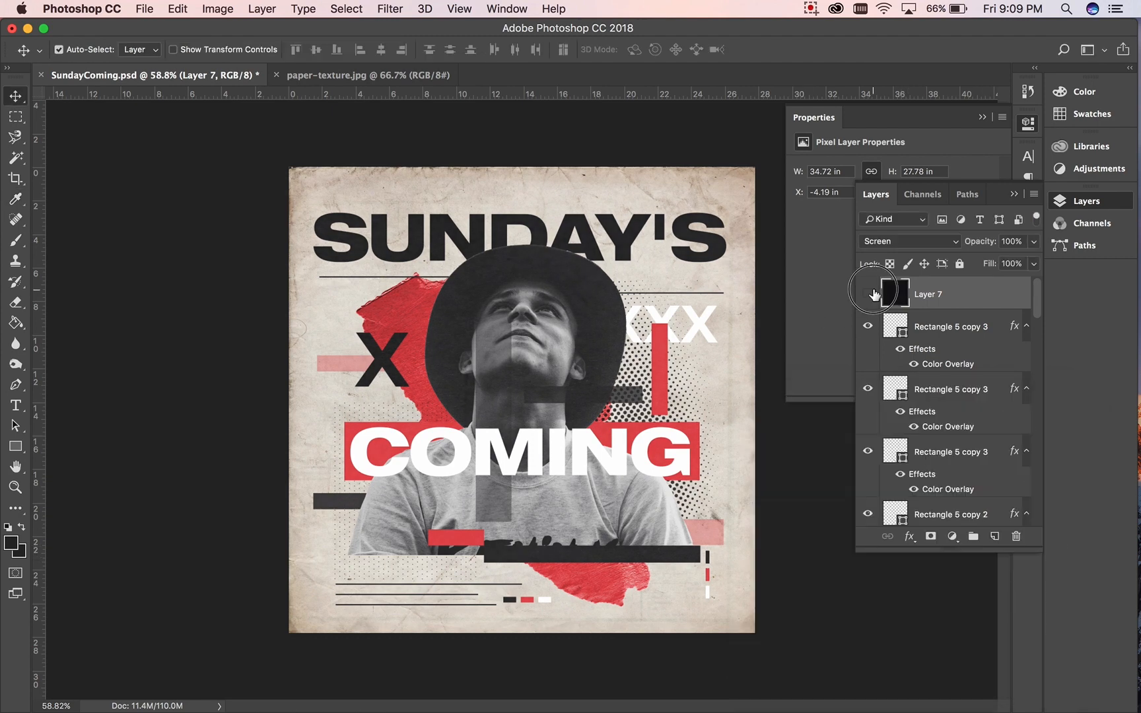
click(871, 294)
click(870, 294)
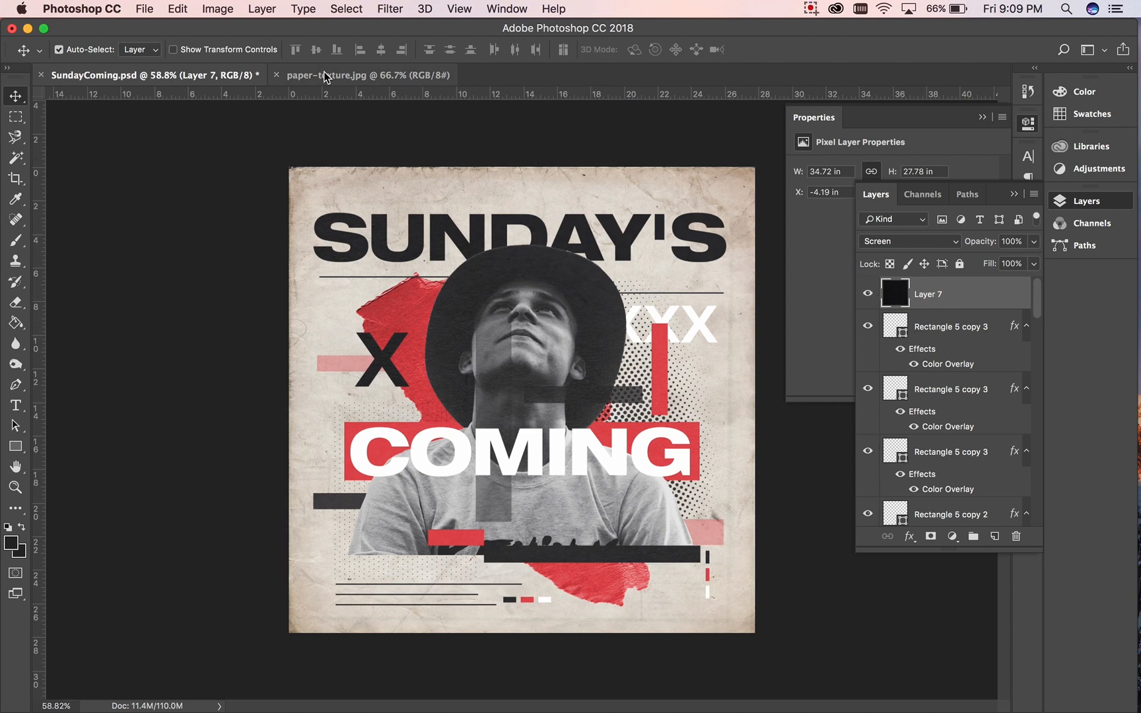
- Close paper-texture.jpg and open the crumpled black paper JPEG from the desktop in Photoshop
click(274, 74)
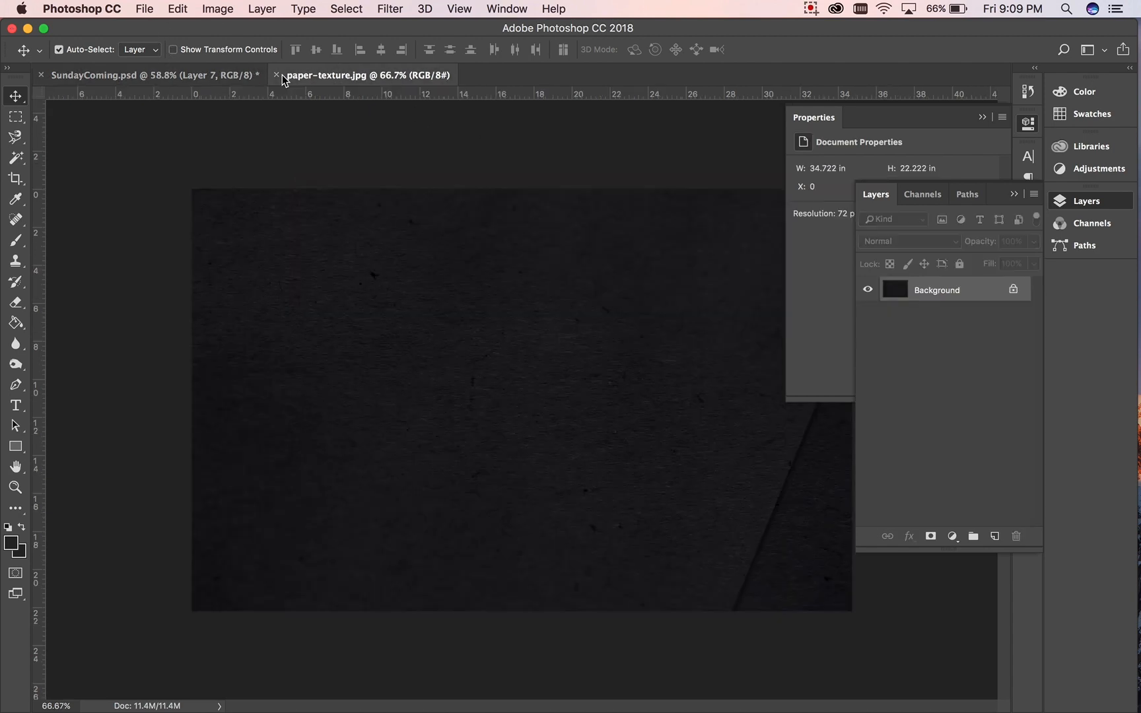
click(28, 29)
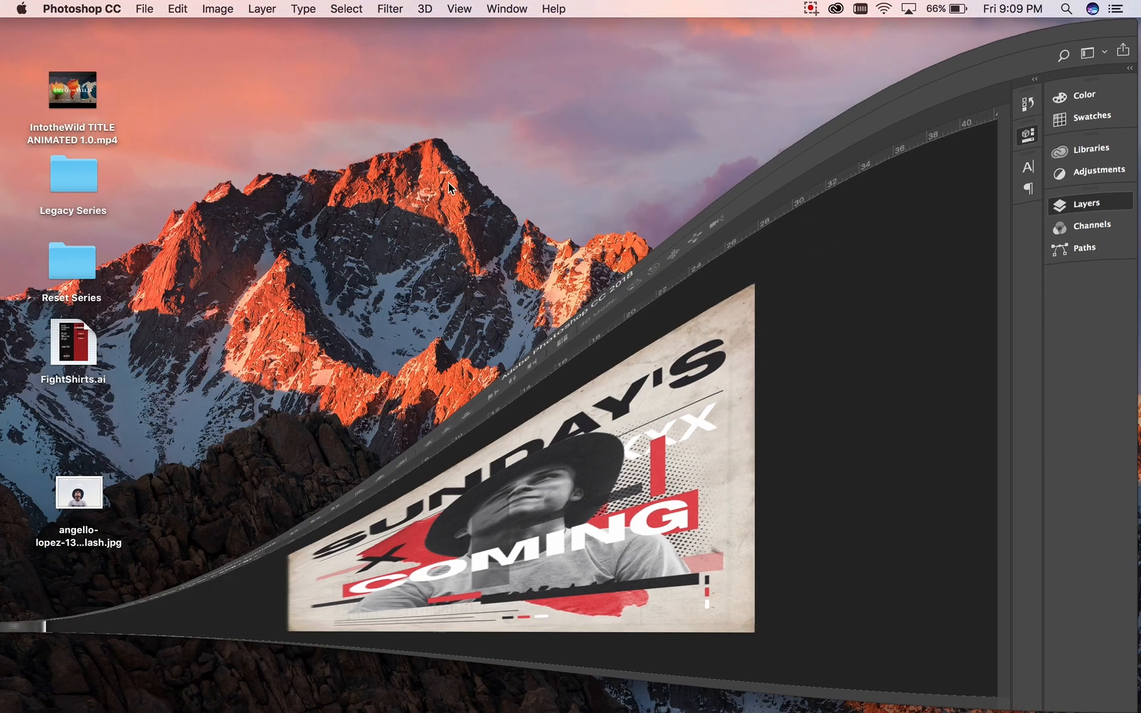
click(987, 153)
right_click(987, 153)
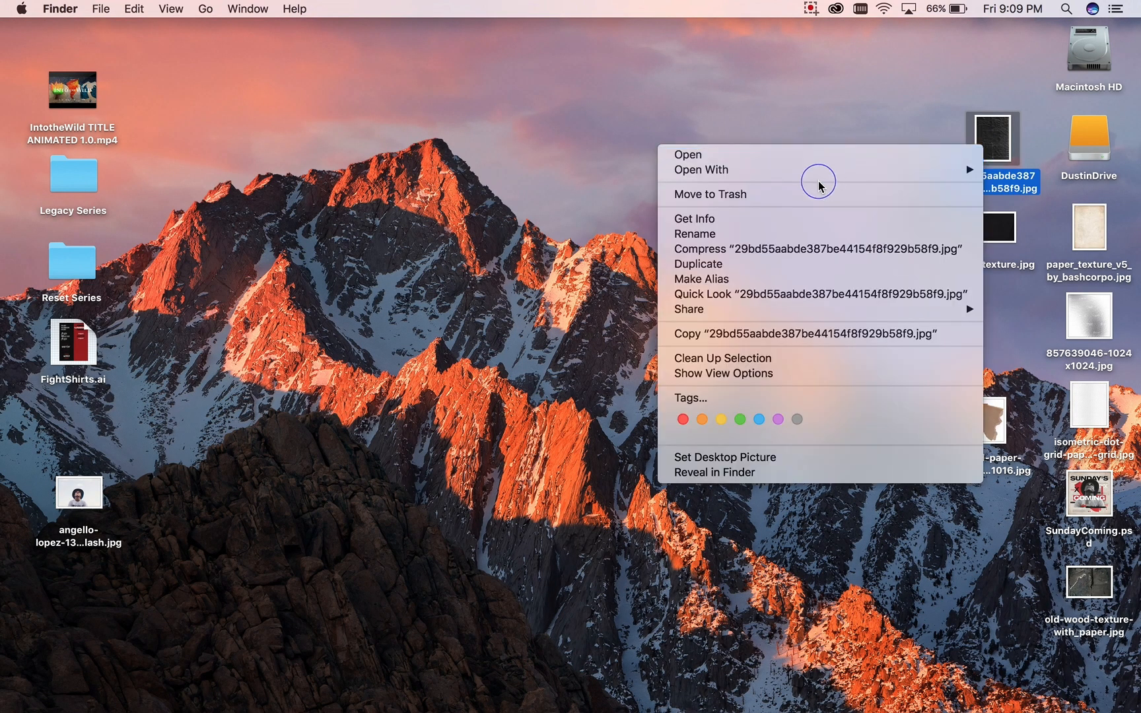
mouse_move(782, 170)
click(520, 214)
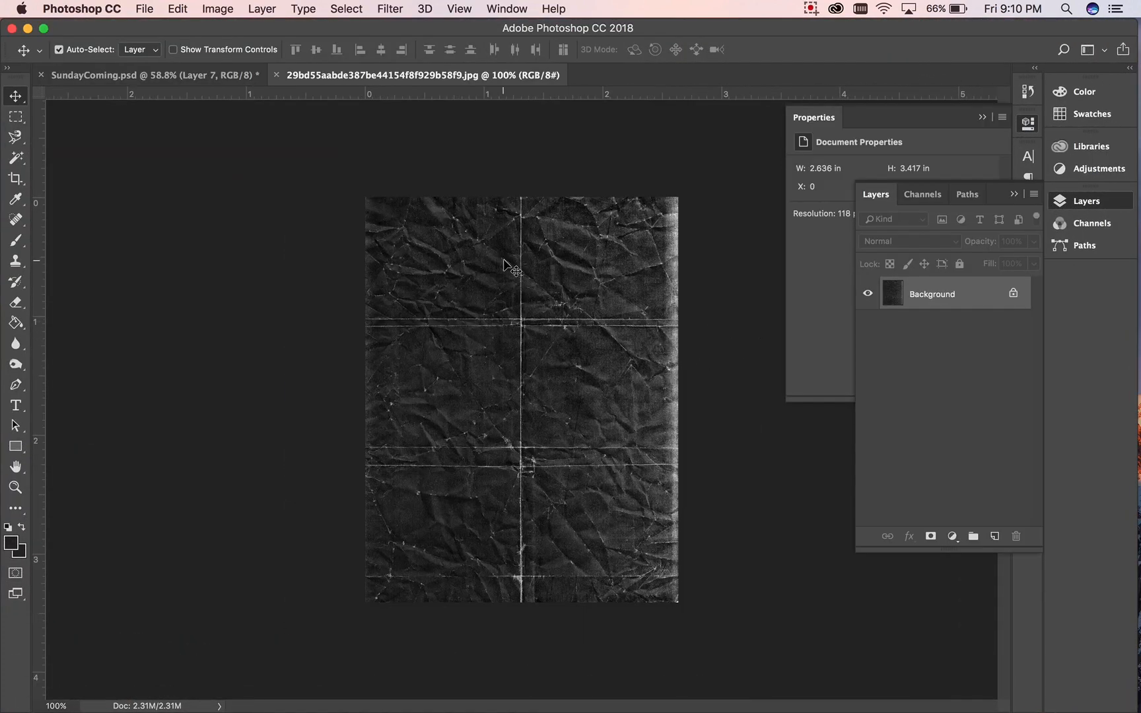
- Copy the crumpled paper image into the SundayComing.psd poster and scale it to about 27.78 x 27.92 in to cover the canvas
click(518, 325)
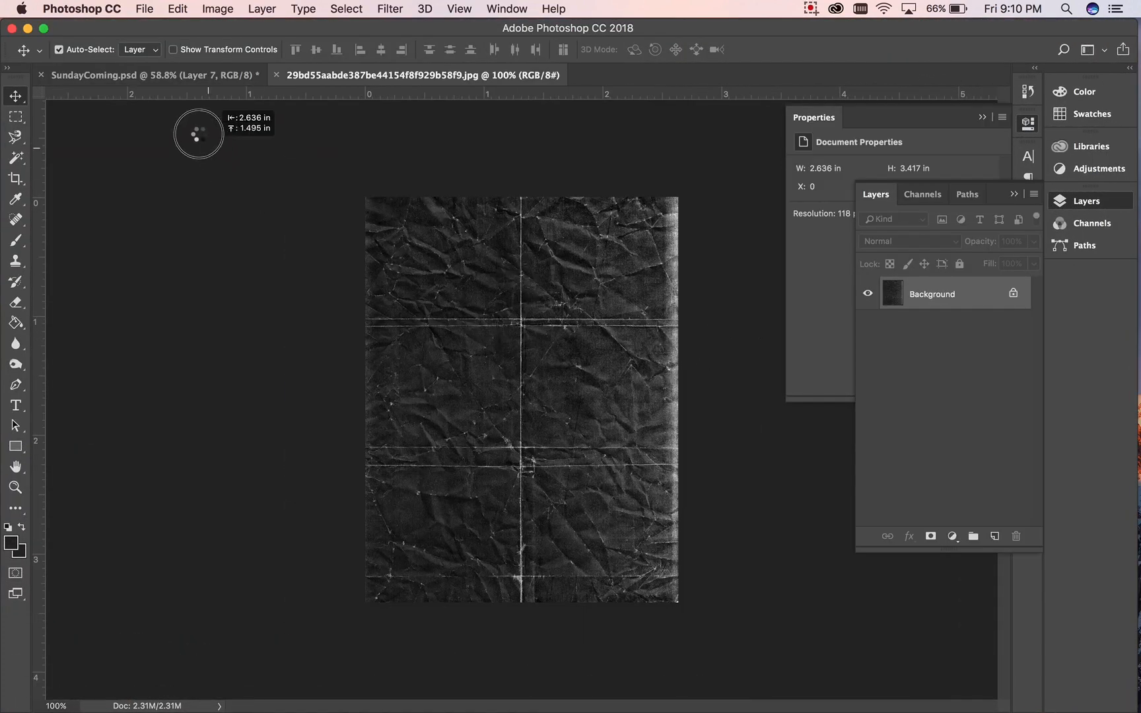
click(197, 76)
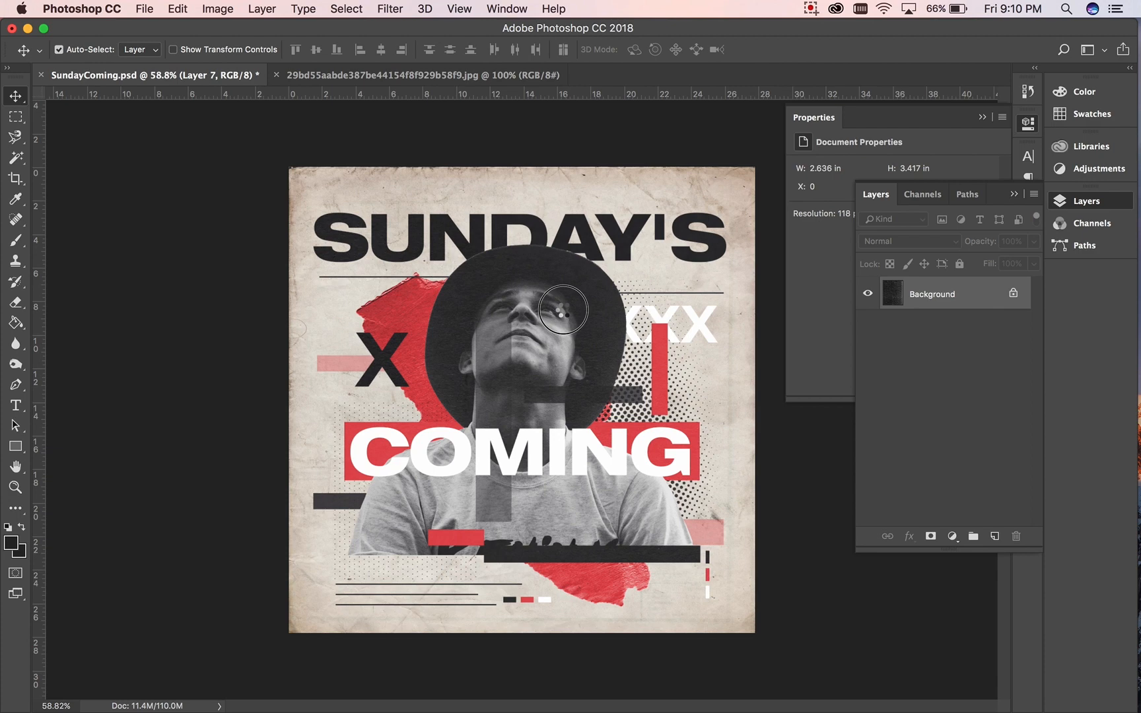
key(super+v)
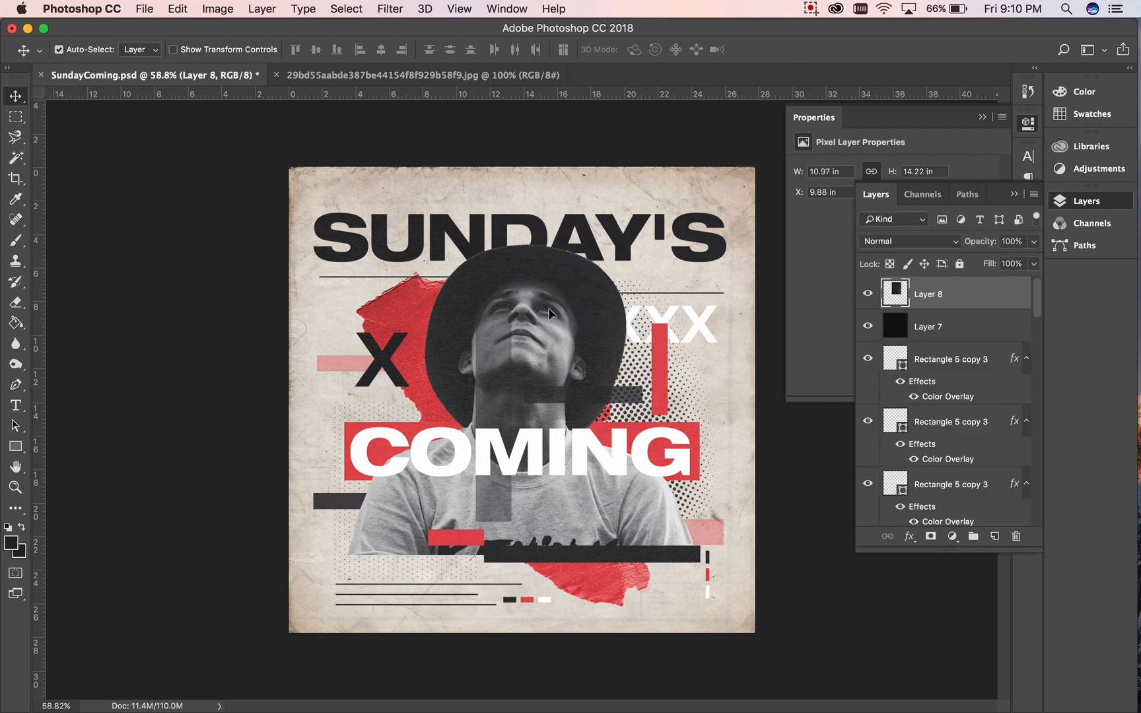
key(super+t)
drag(587, 286, 703, 256)
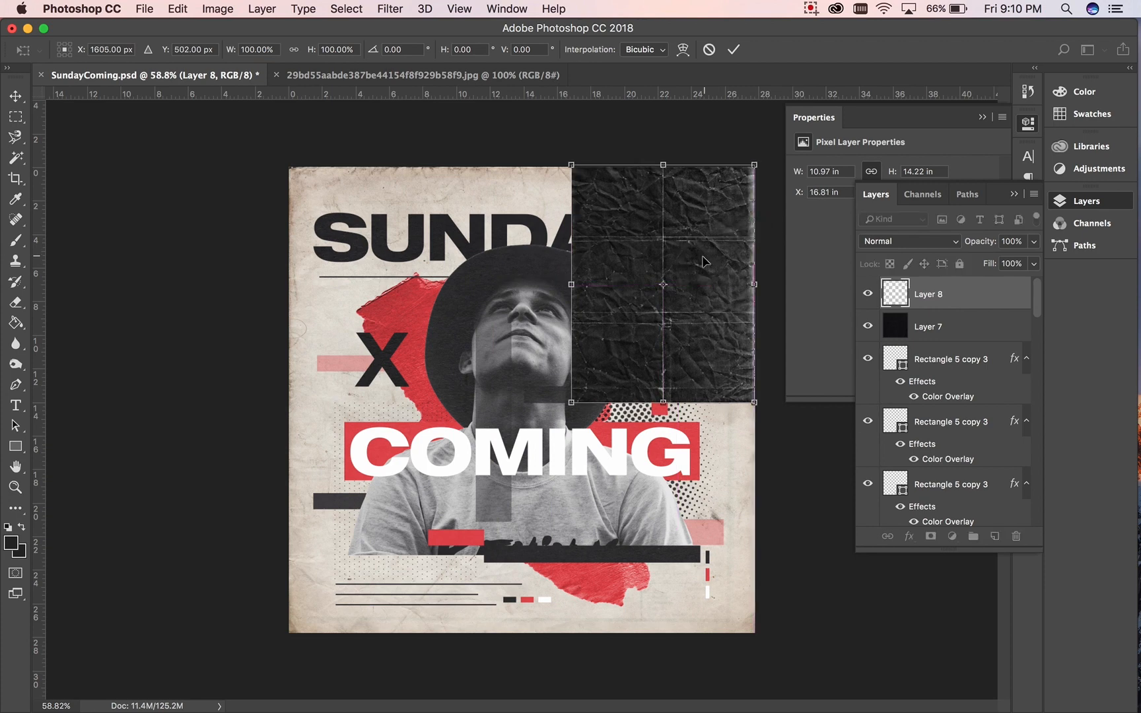
drag(571, 402, 288, 636)
key(Return)
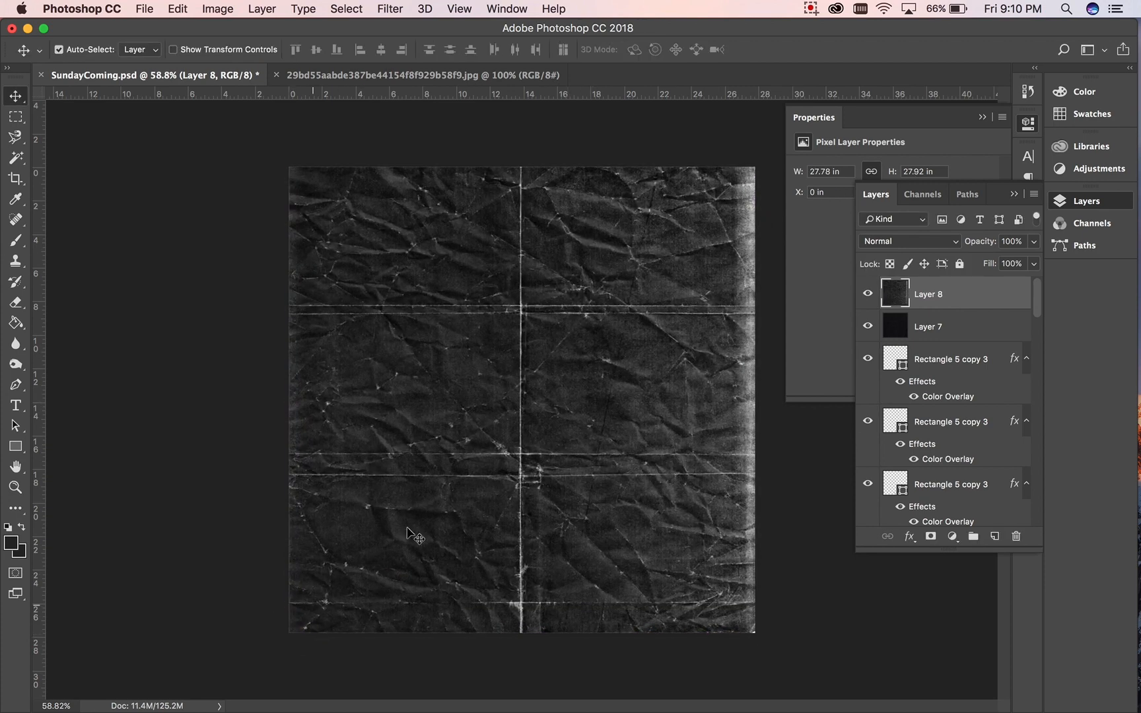
- Set the crumpled paper layer's blend mode to Lighten and shift it down to Y 1173 px
click(901, 237)
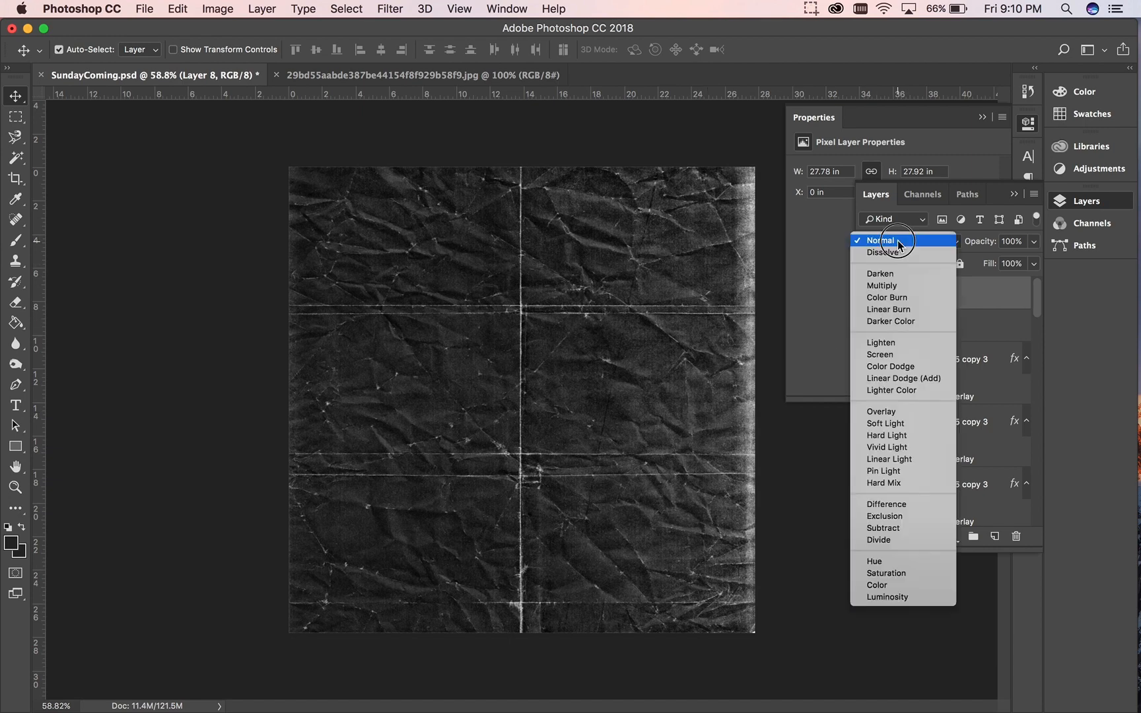
click(871, 344)
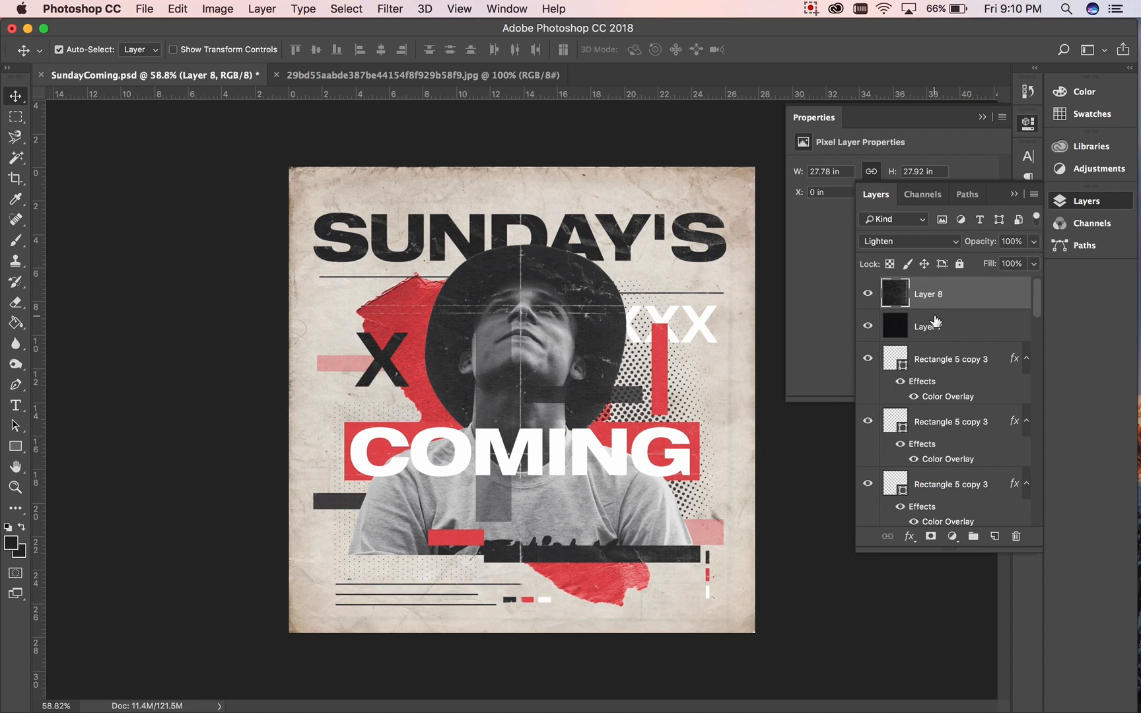
key(super+t)
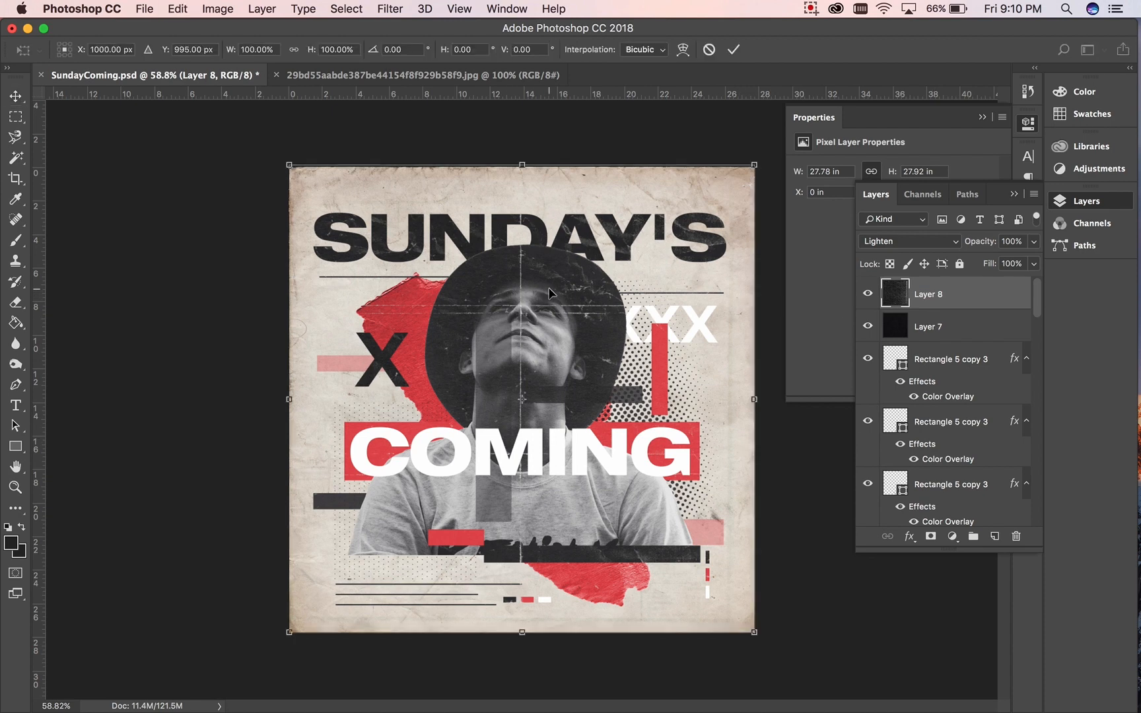
drag(554, 324, 555, 369)
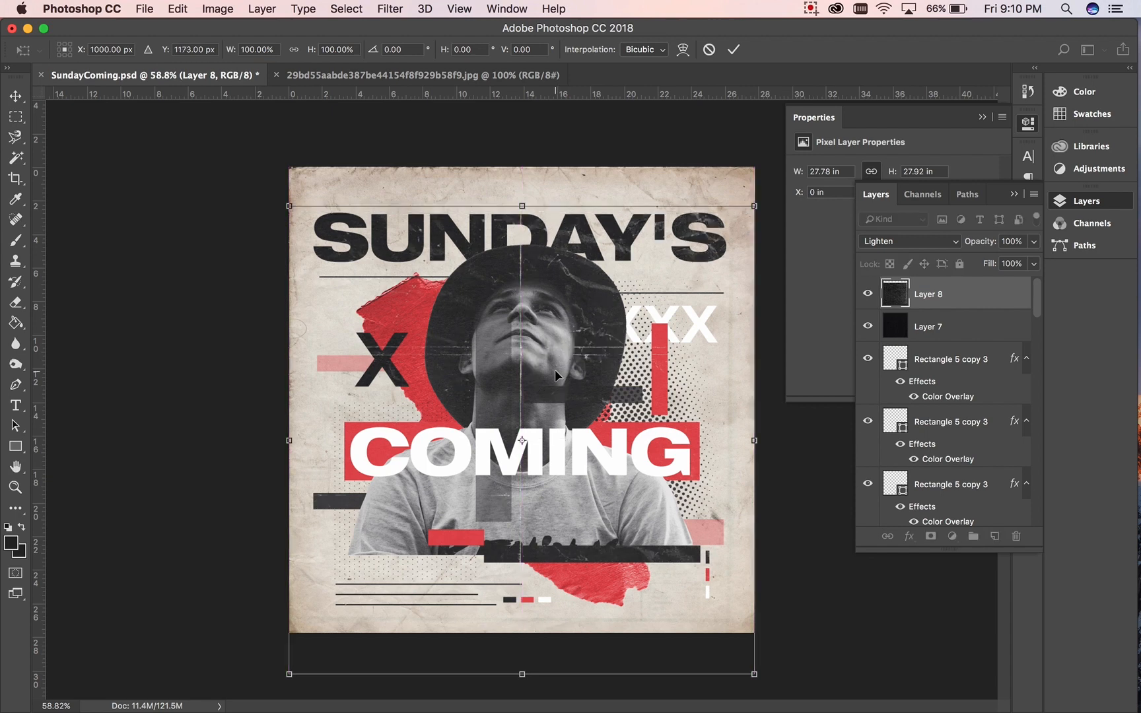
key(Return)
- Select the upper strip of the crumpled paper layer and stretch it upward to fill the gap along the poster's top edge
click(15, 116)
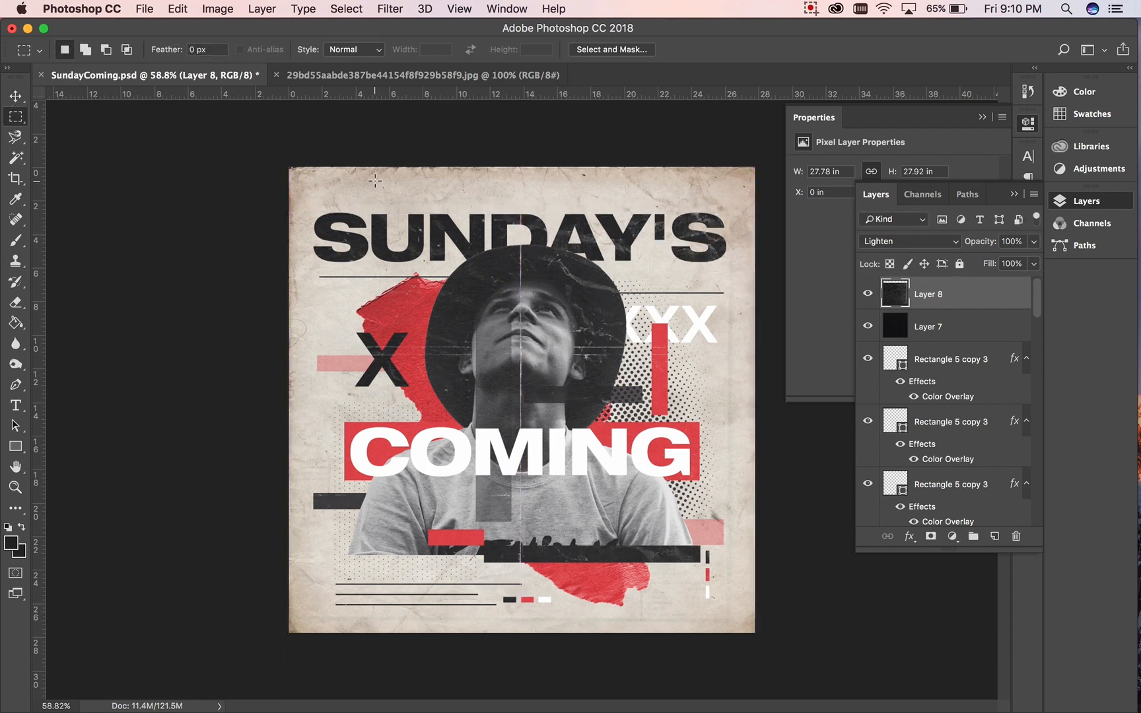
drag(288, 167, 768, 280)
key(ctrl+t)
drag(522, 169, 516, 141)
key(Return)
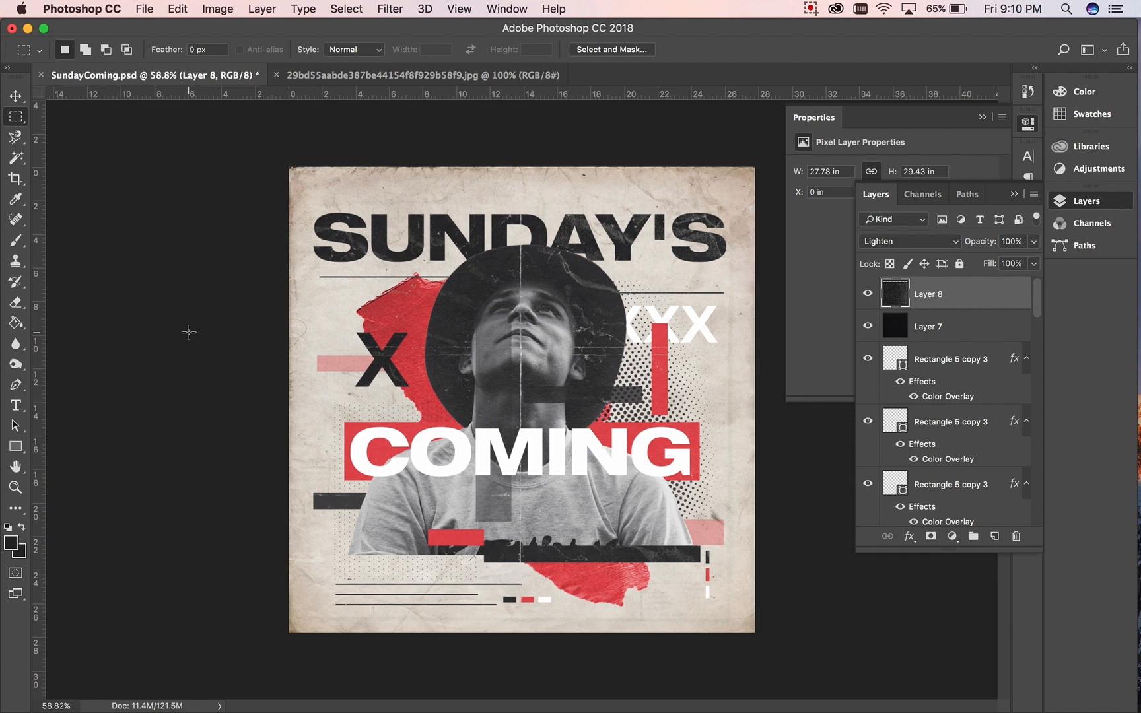
- Compare the poster with and without the crumpled paper layer and lower that layer's opacity to 70%
click(868, 294)
click(868, 295)
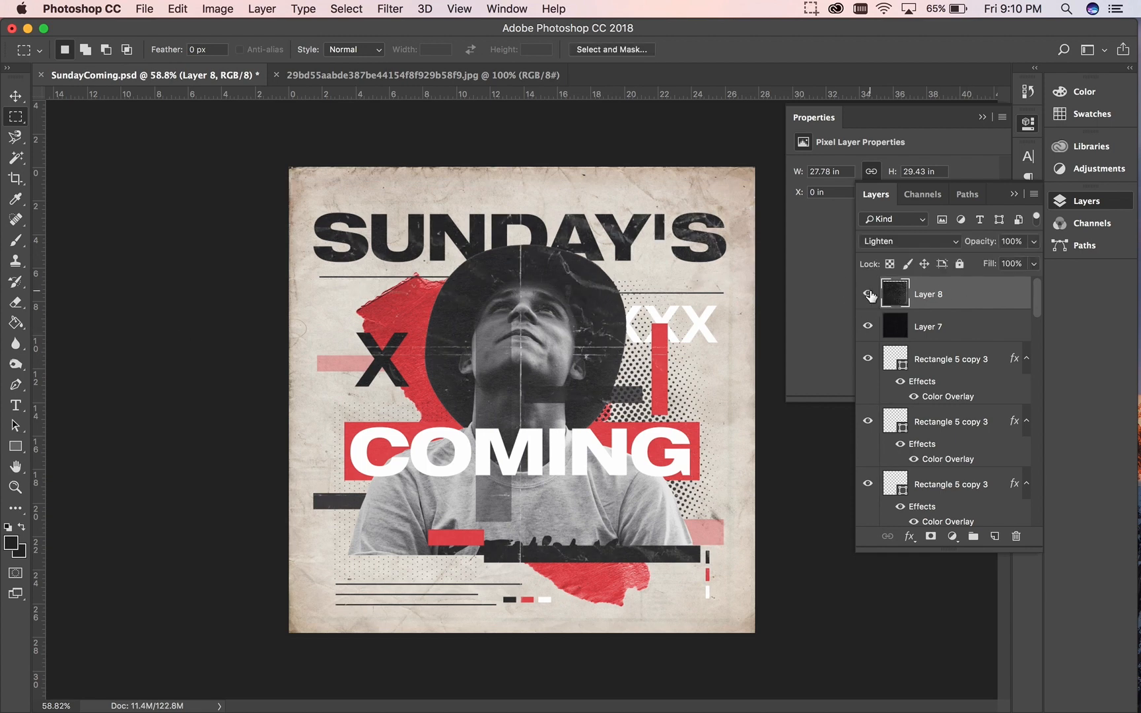
click(1036, 242)
mouse_move(1032, 260)
mouse_down()
mouse_move(947, 261)
mouse_move(1022, 259)
mouse_move(1011, 259)
mouse_up()
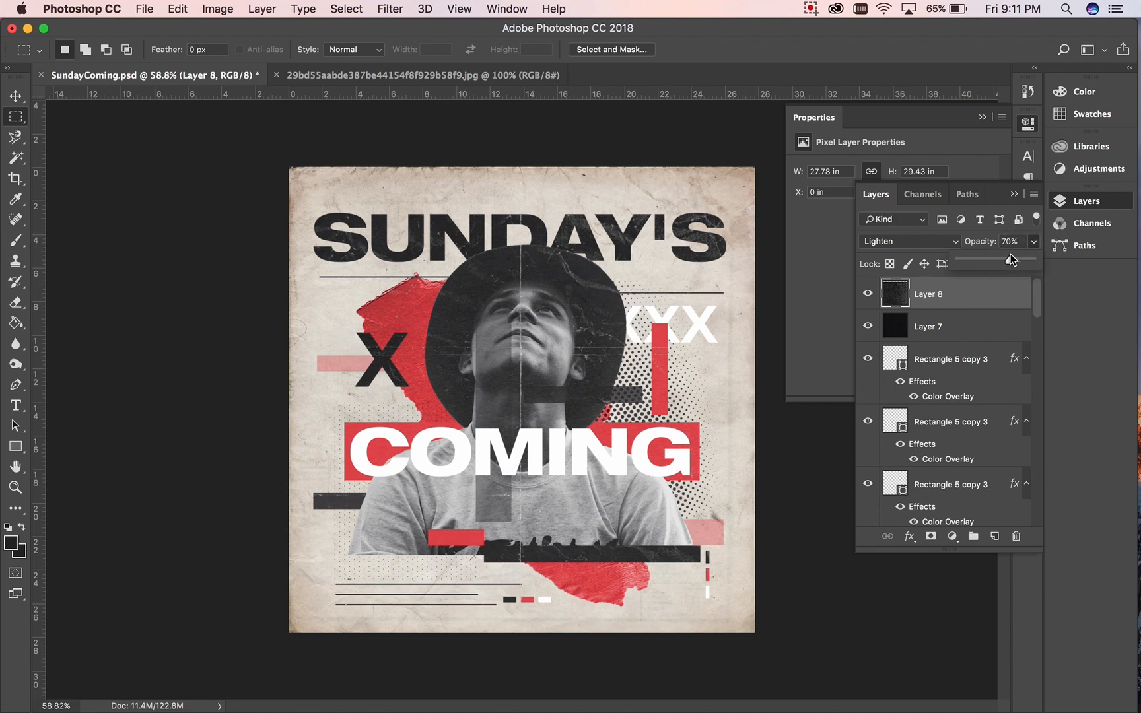
click(991, 330)
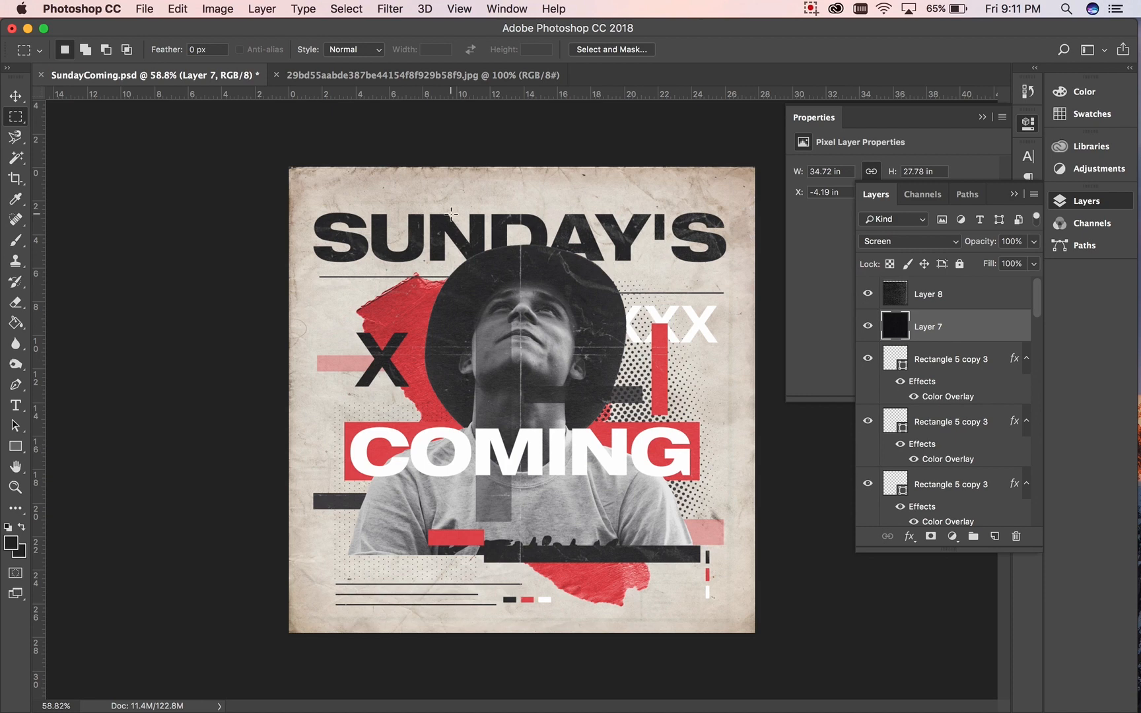
click(994, 296)
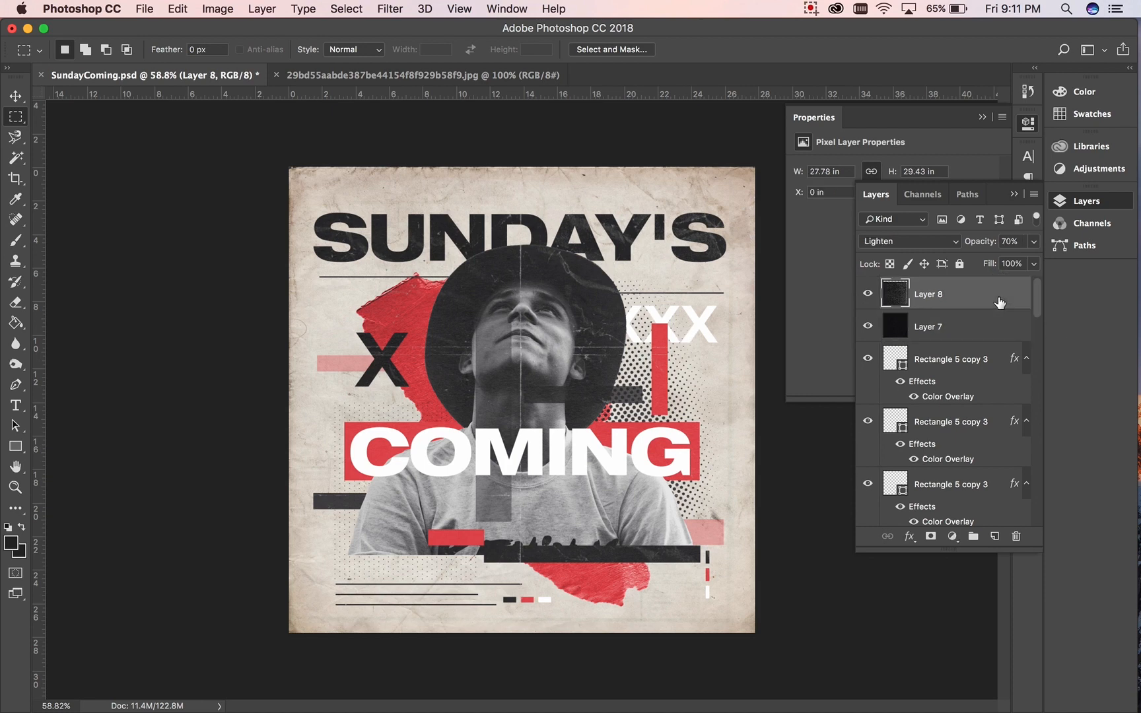
- Move the crumpled paper texture layer left to X -2.61 in
key(super+t)
drag(663, 283, 630, 285)
key(Return)
key(m)
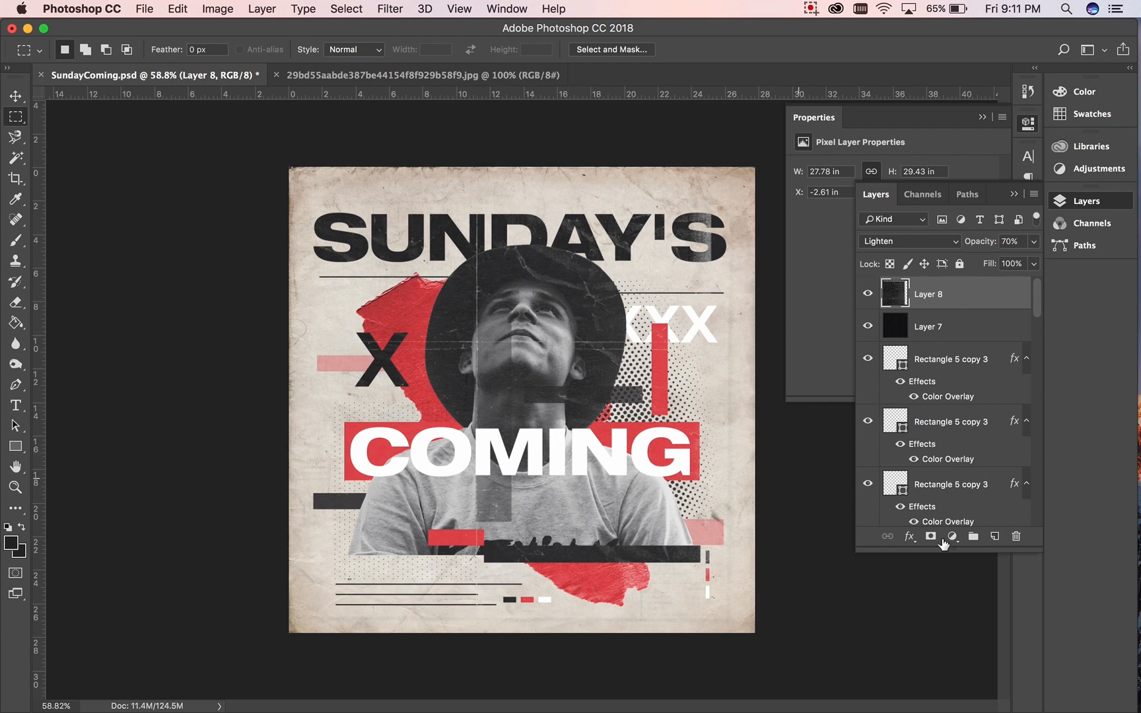
- Move the SUNDAY'S text layer slightly right and down, to X 1.5 in
scroll(958, 466, down, 10)
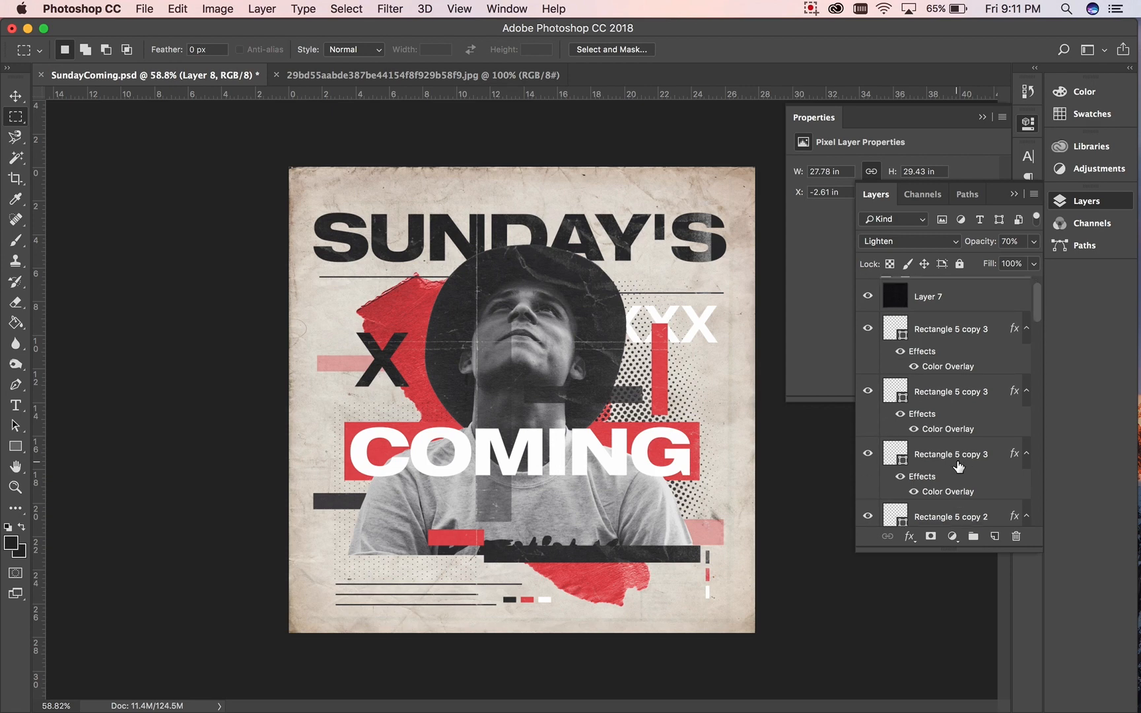
scroll(957, 466, down, 10)
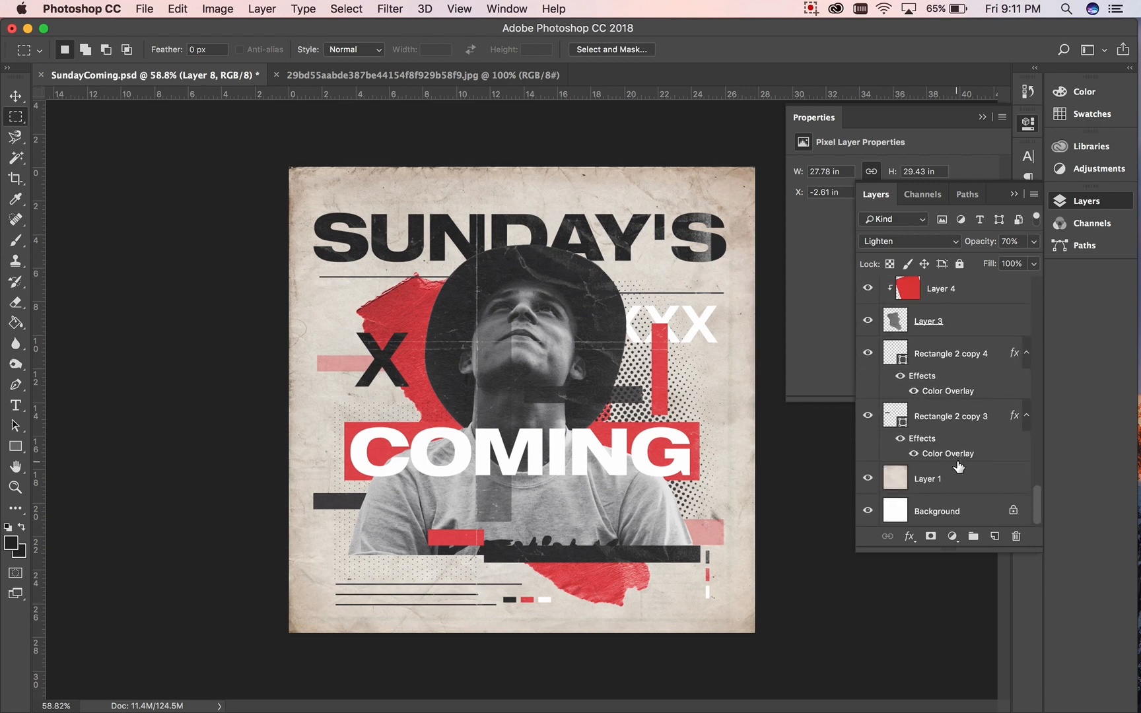
scroll(959, 467, up, 10)
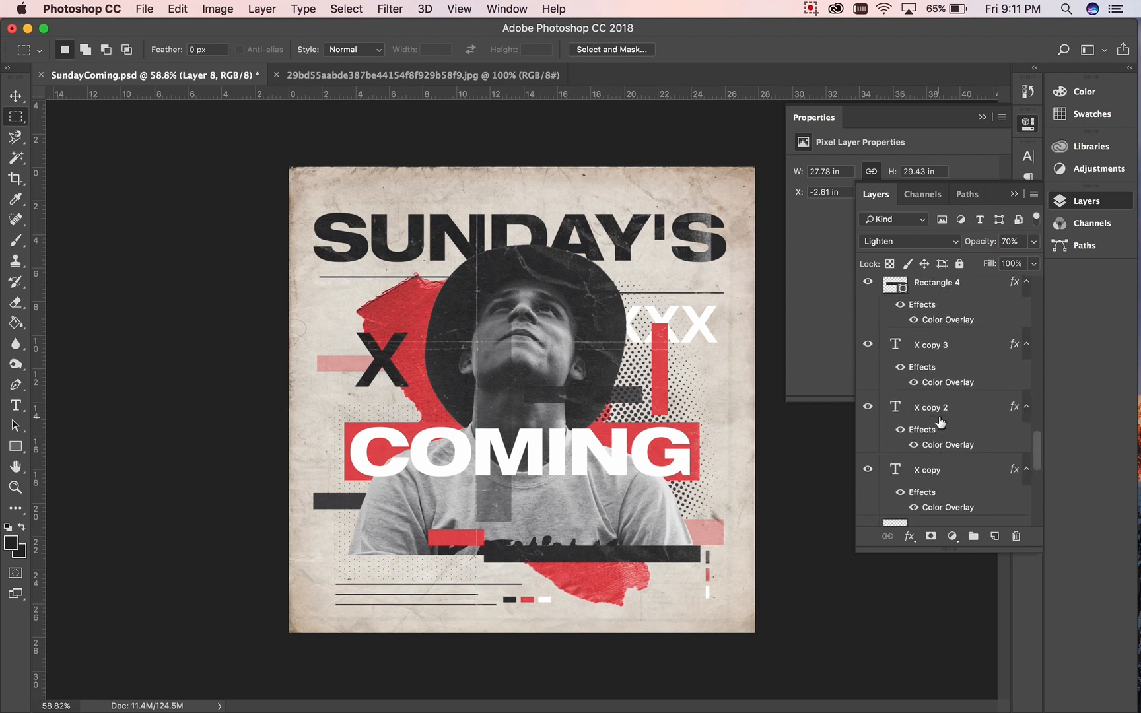
scroll(939, 425, down, 5)
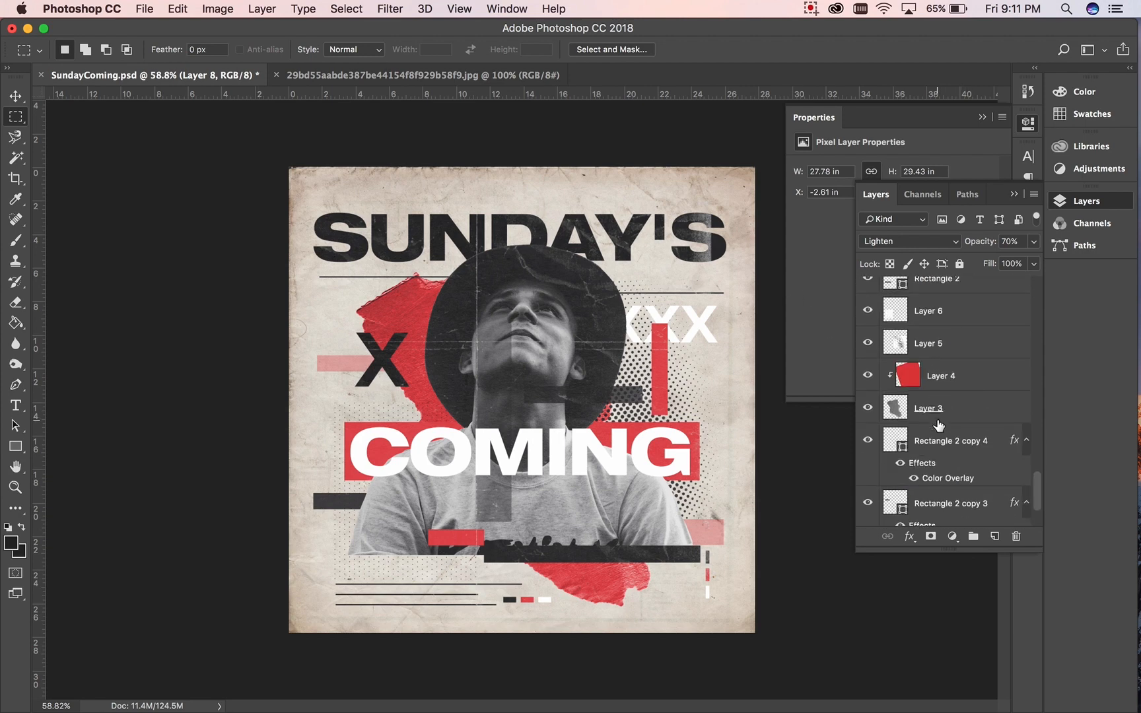
scroll(940, 425, down, 3)
scroll(939, 424, up, 10)
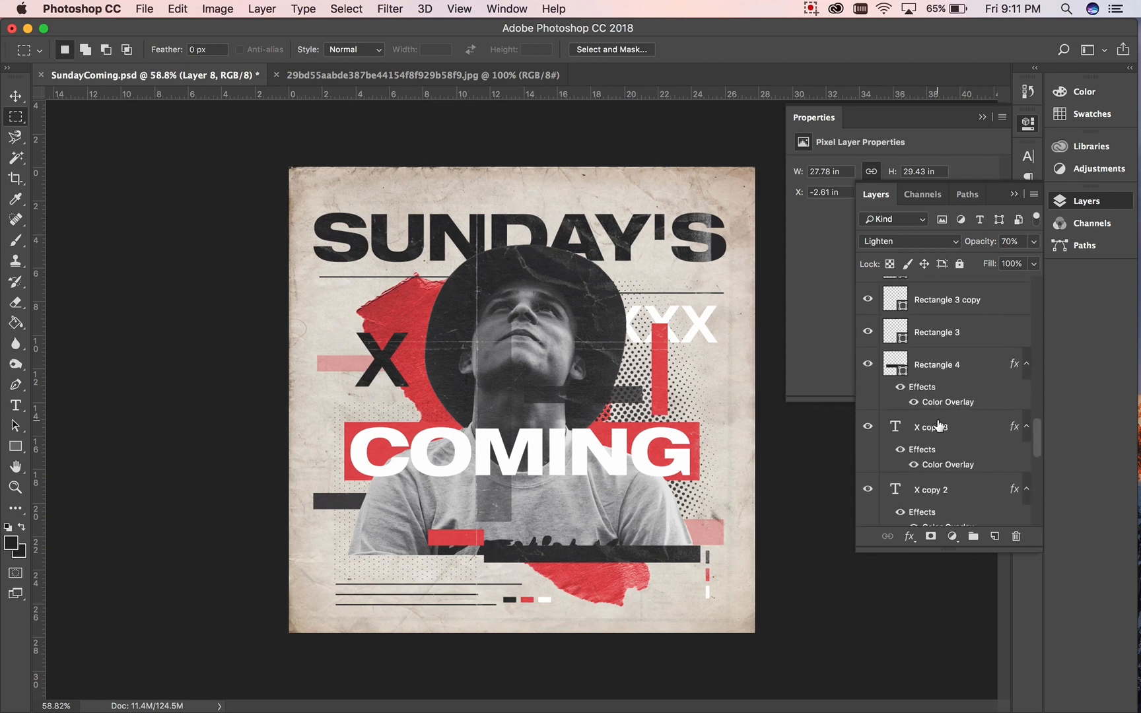
scroll(939, 424, up, 5)
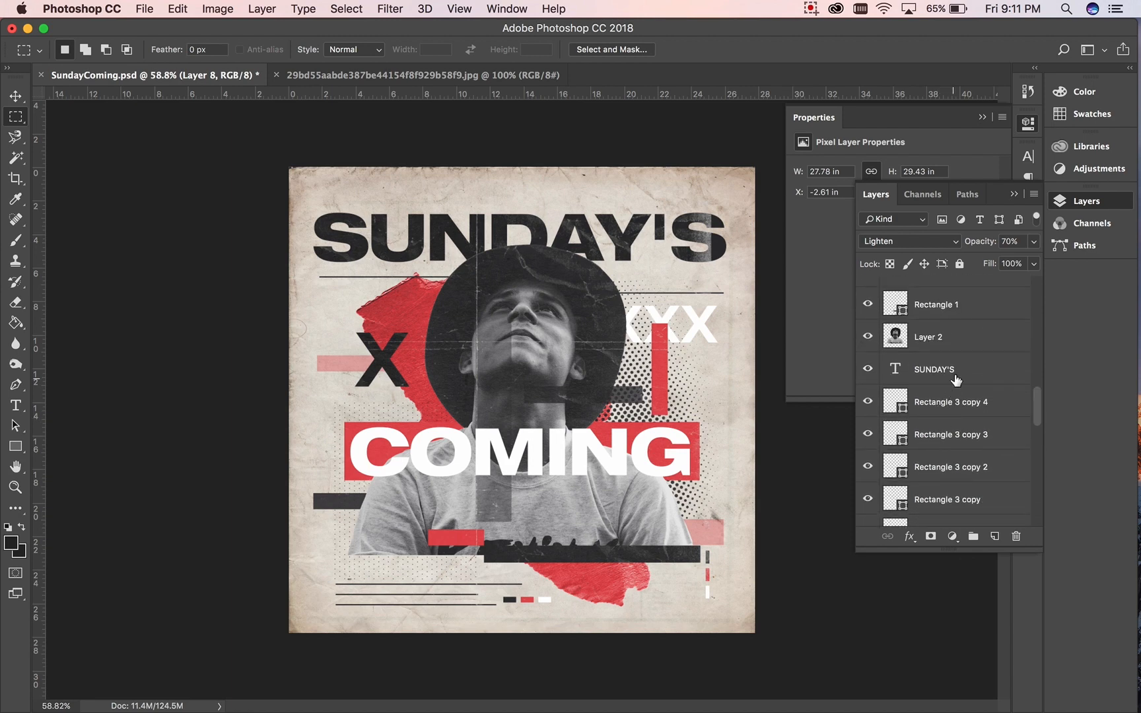
click(955, 374)
key(super+t)
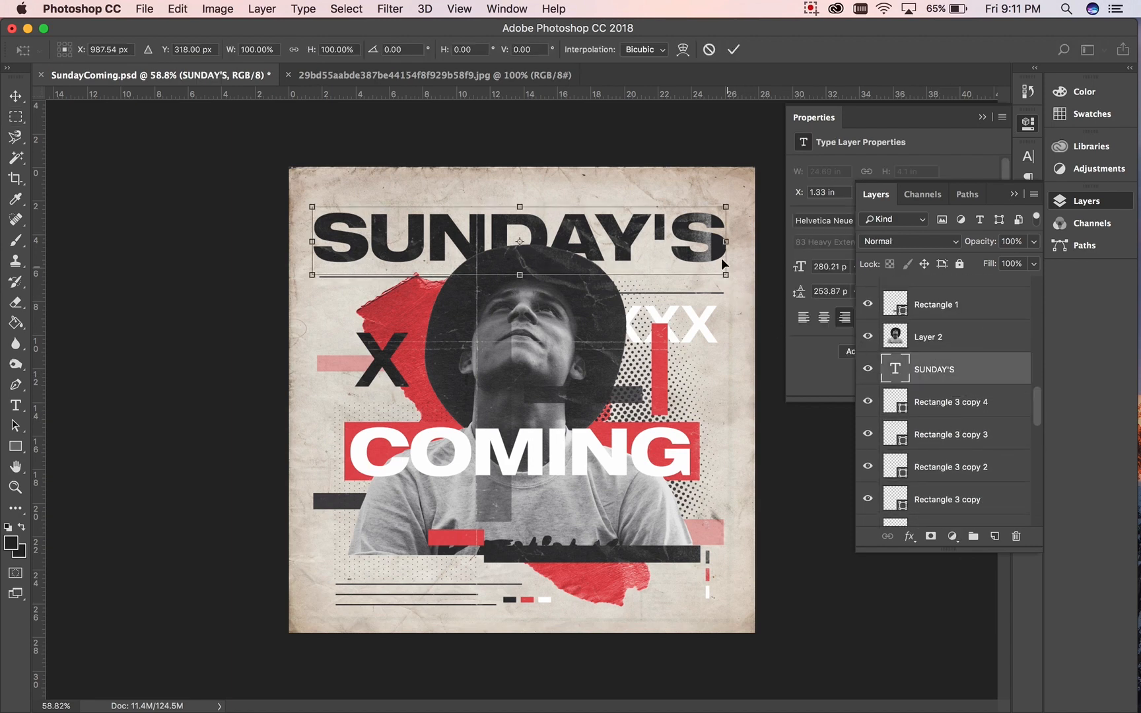
drag(669, 252, 672, 250)
key(Return)
key(m)
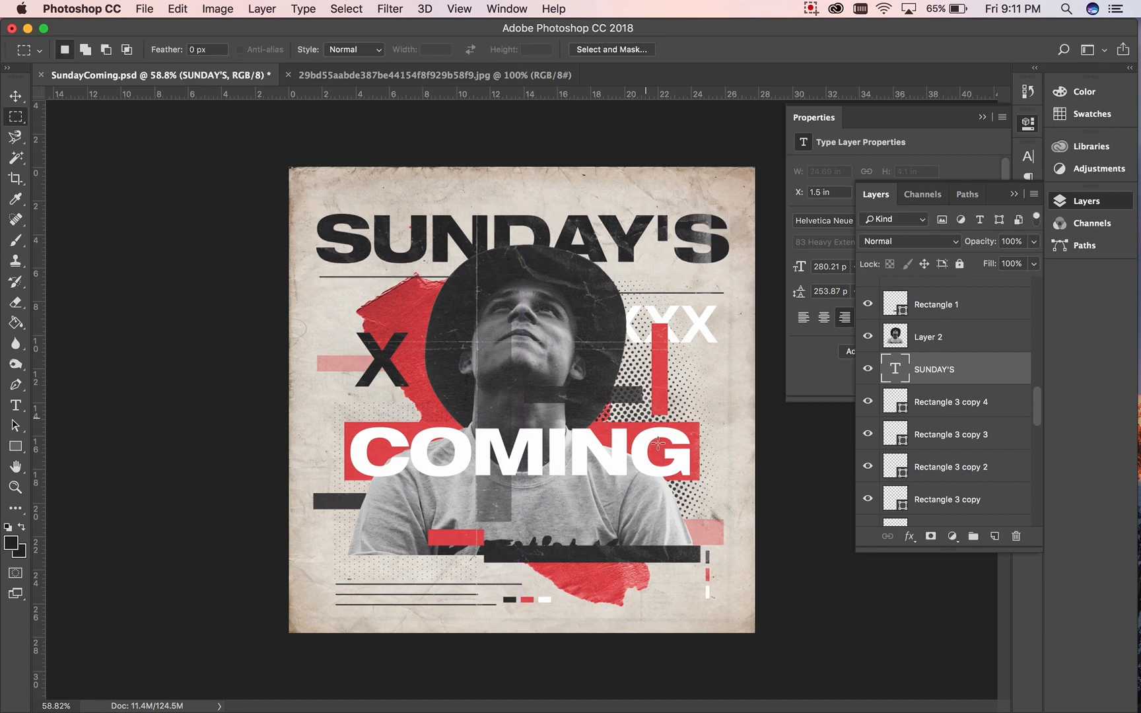
- Select the right-hand part of the crumpled paper layer and stretch it outward to cover the poster's right edge, making the layer 29.22 in wide
click(943, 337)
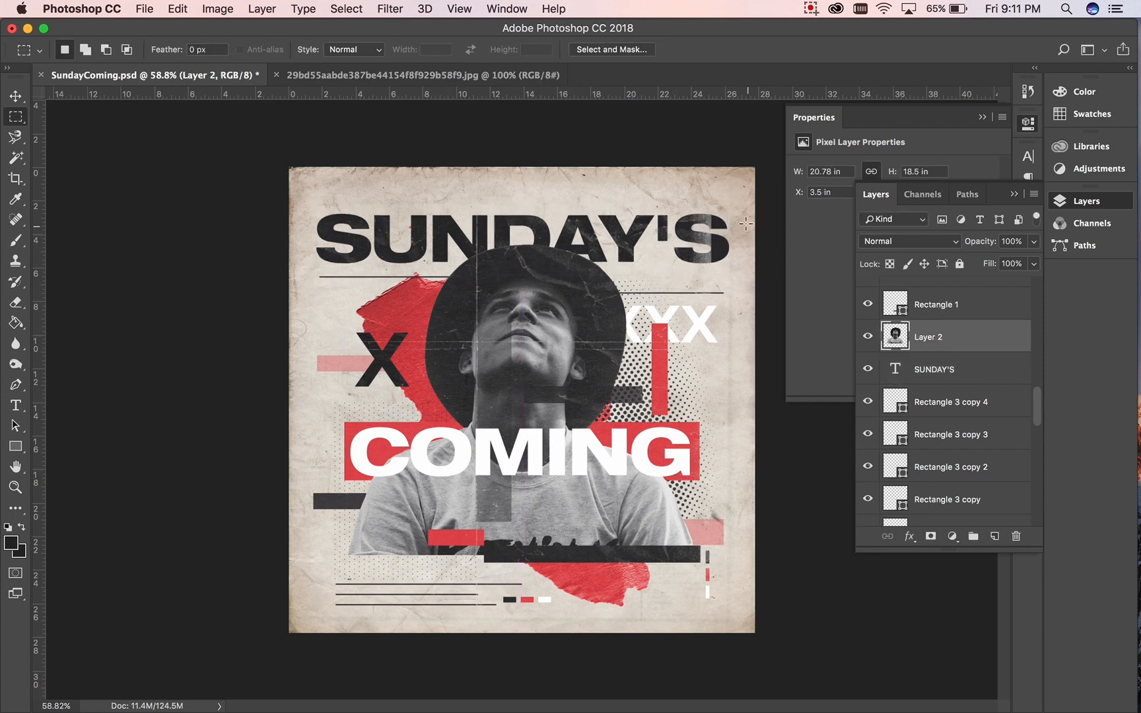
key(v)
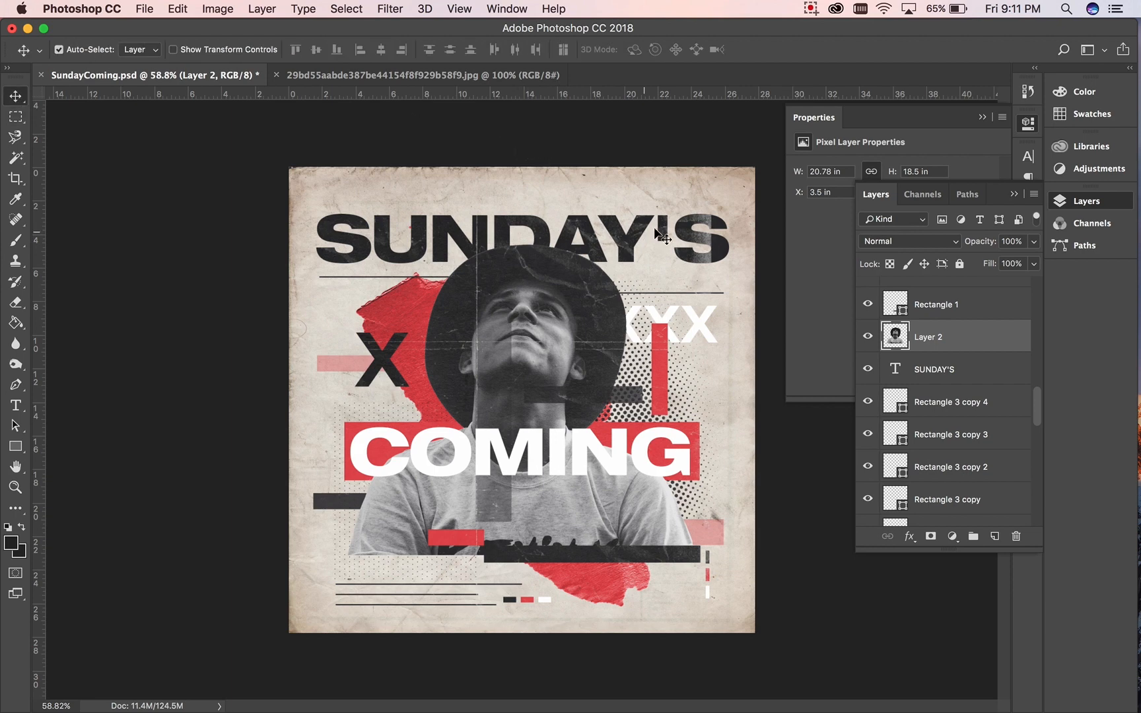
click(709, 219)
key(super+t)
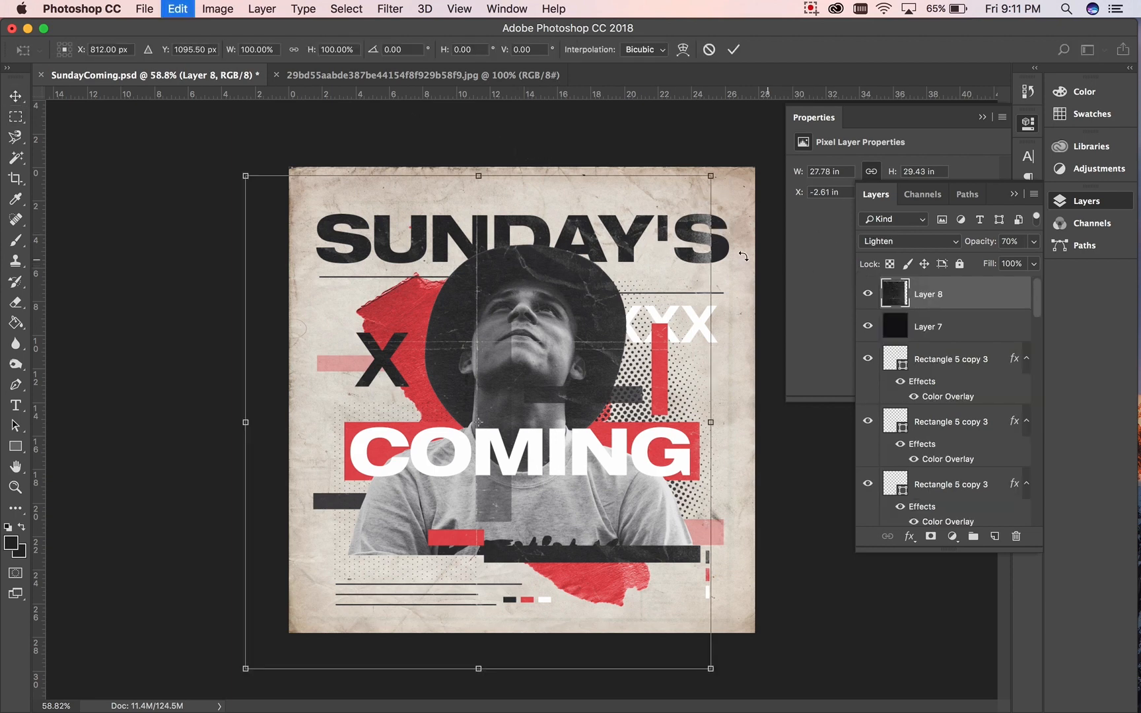
key(Escape)
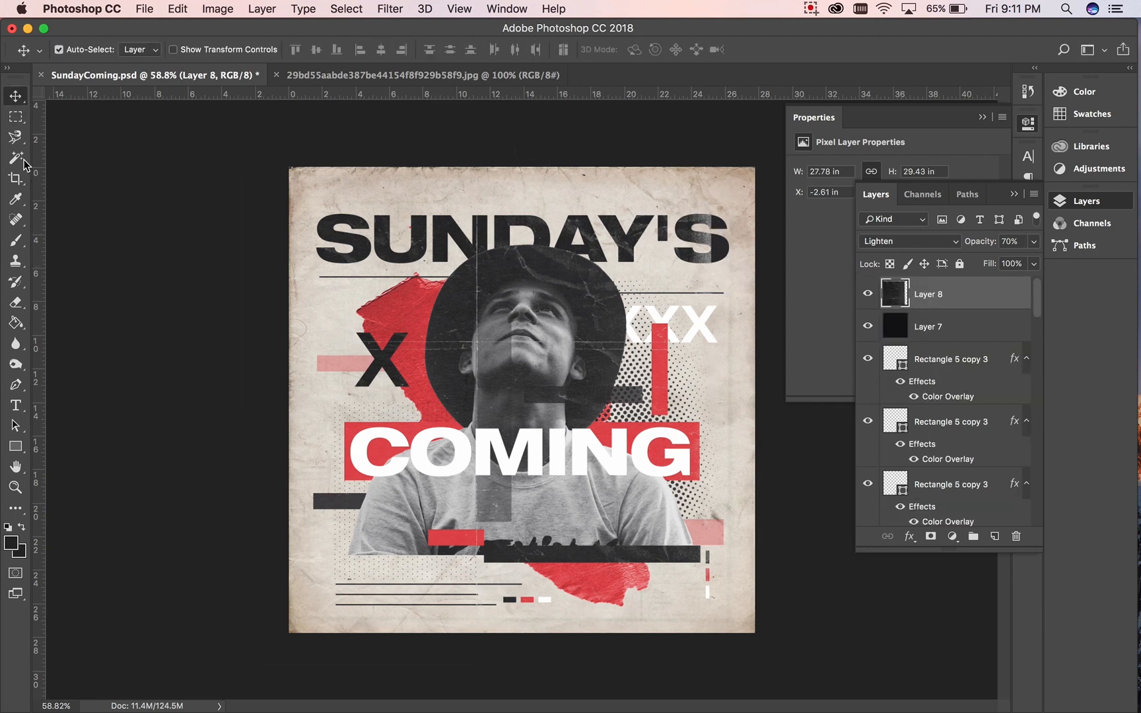
key(m)
drag(760, 129, 575, 626)
key(super+t)
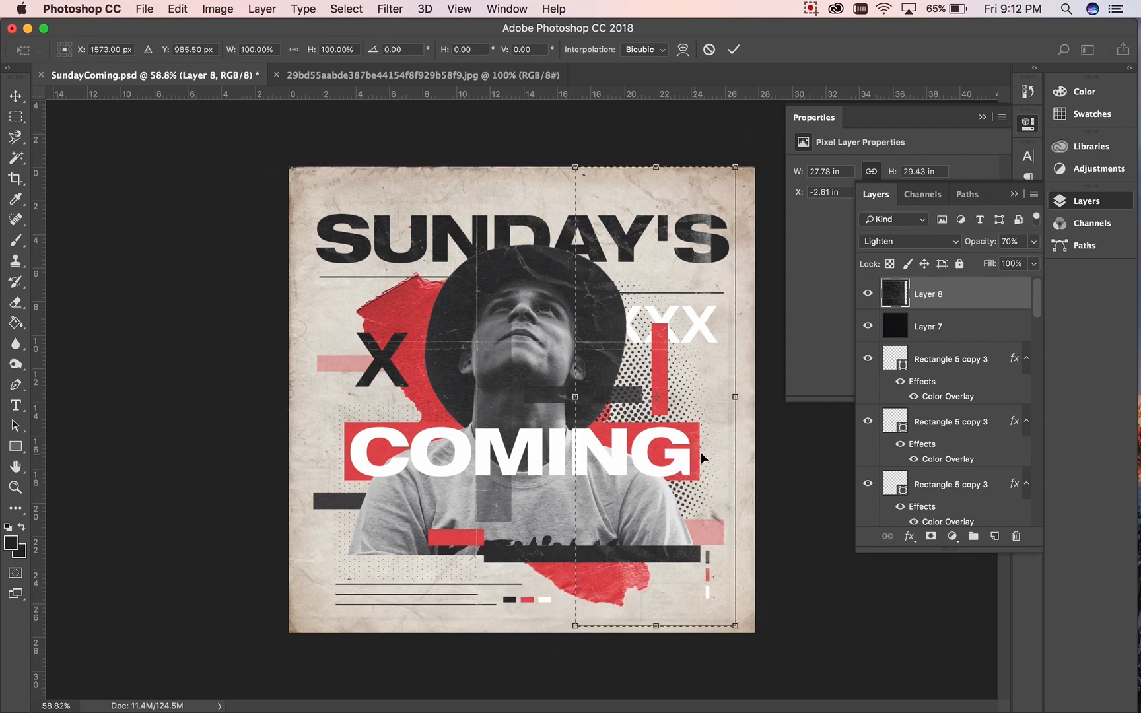
drag(737, 396, 765, 396)
key(Escape)
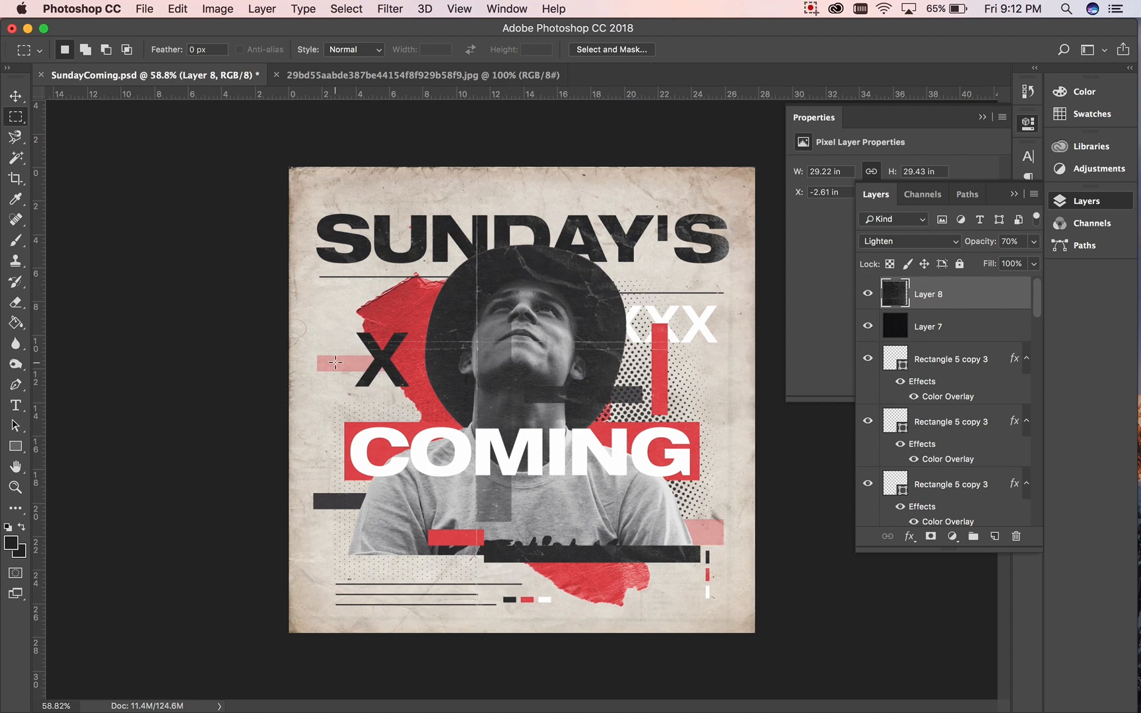
- Check the SUNDAY'S text layer by hiding and showing it, and set its fill to 0%
click(15, 95)
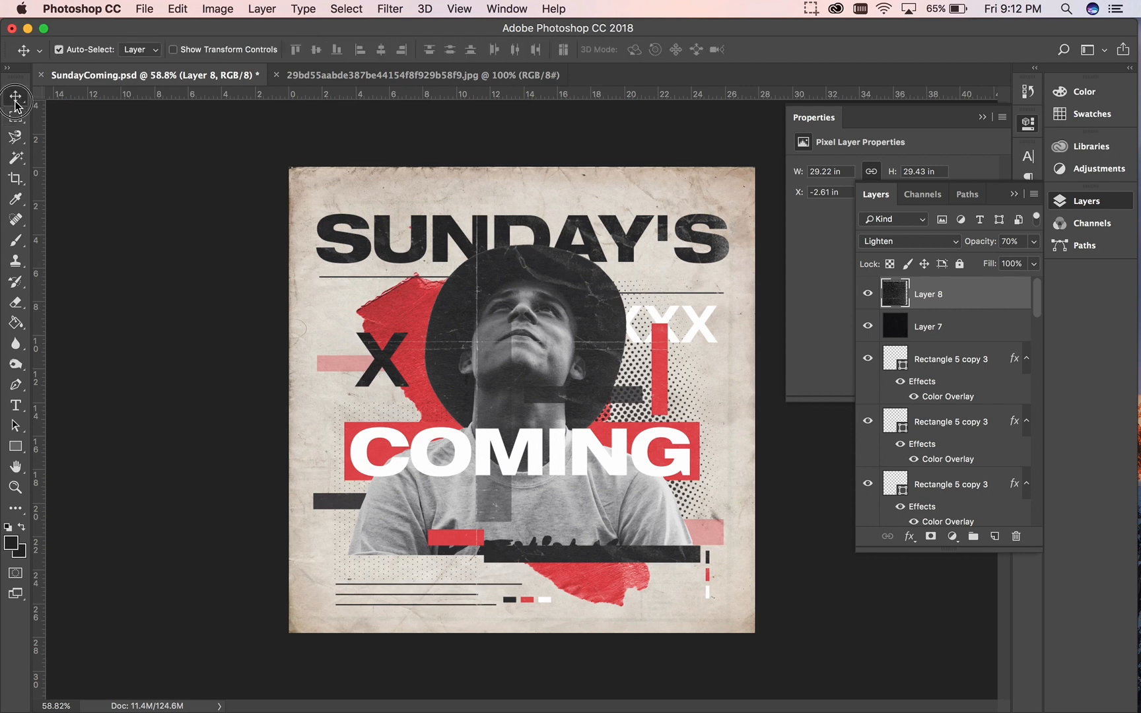
click(969, 333)
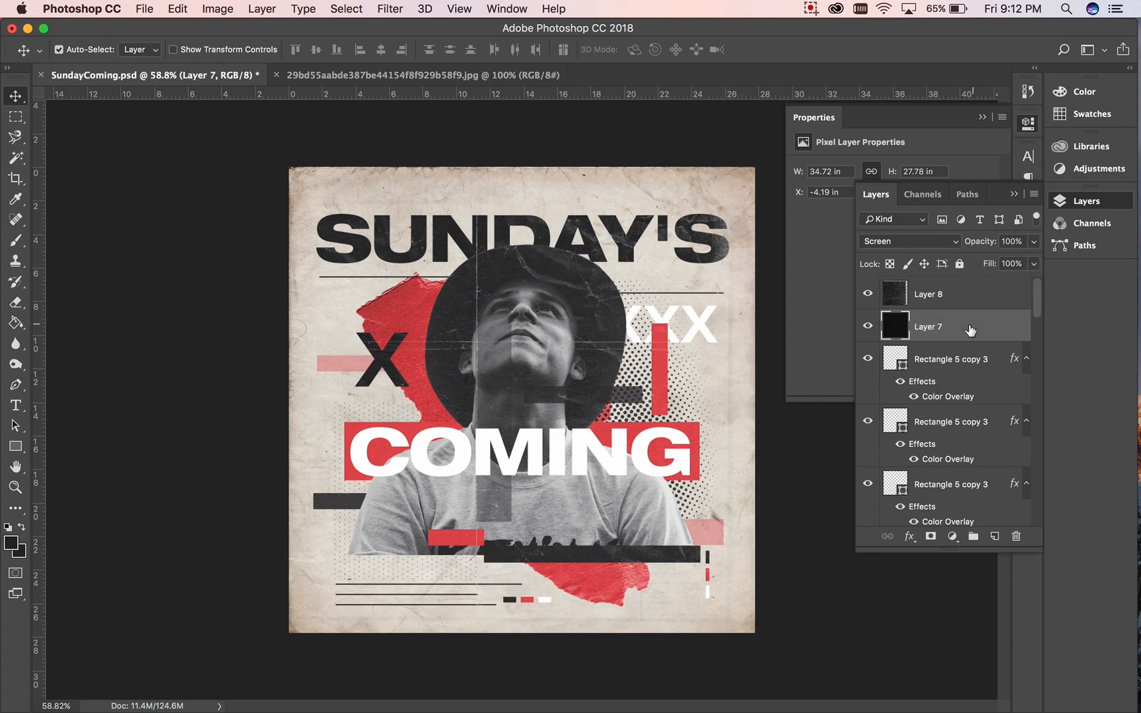
scroll(938, 368, down, 10)
scroll(938, 369, down, 1)
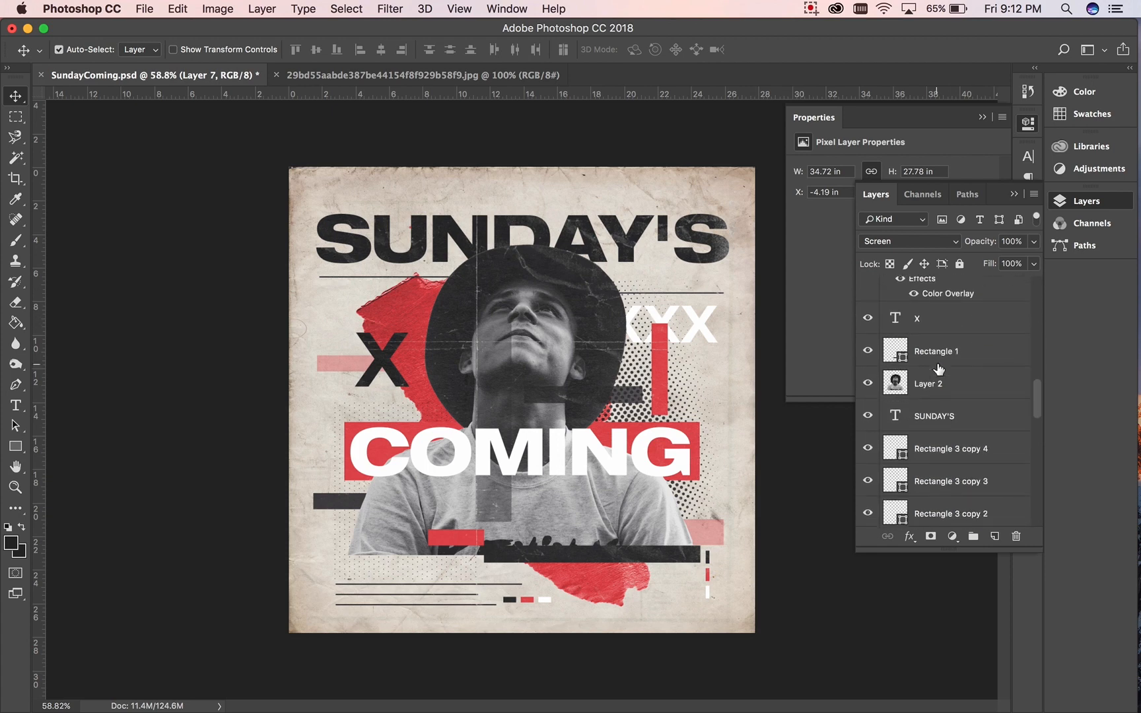
click(963, 414)
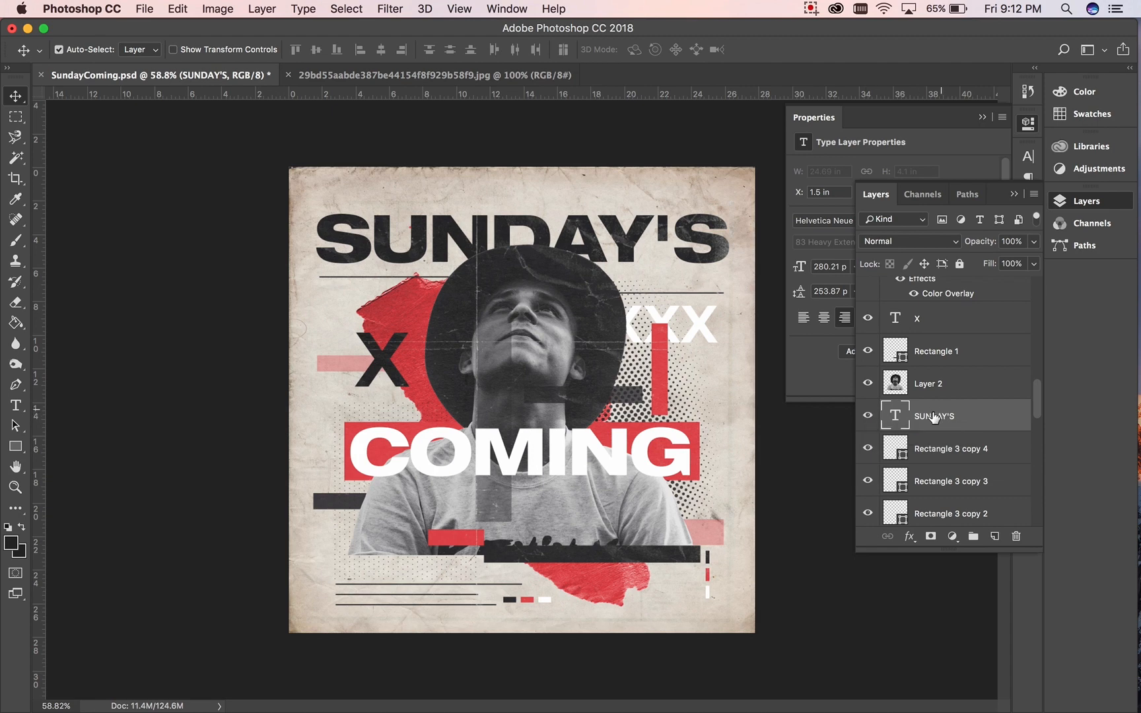
click(868, 416)
click(868, 417)
click(1034, 265)
drag(1031, 285, 956, 285)
- Add a Stroke effect to the SUNDAY'S text with a size of 5 px and the position set to Outside
click(997, 420)
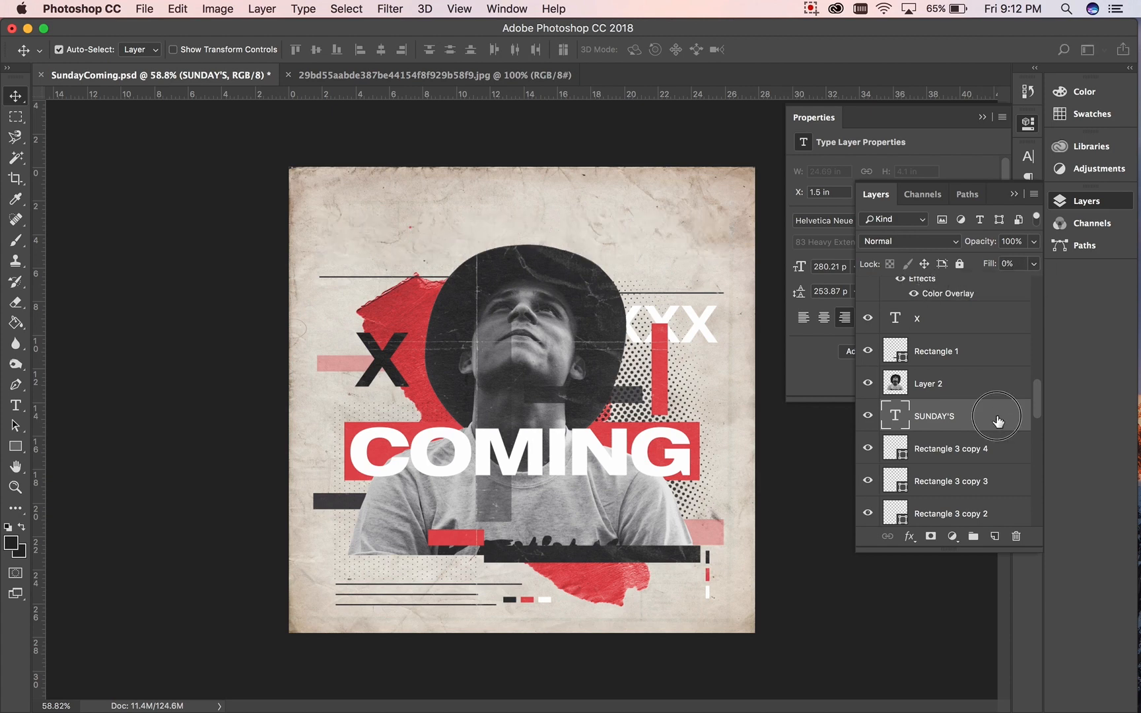
double_click(997, 420)
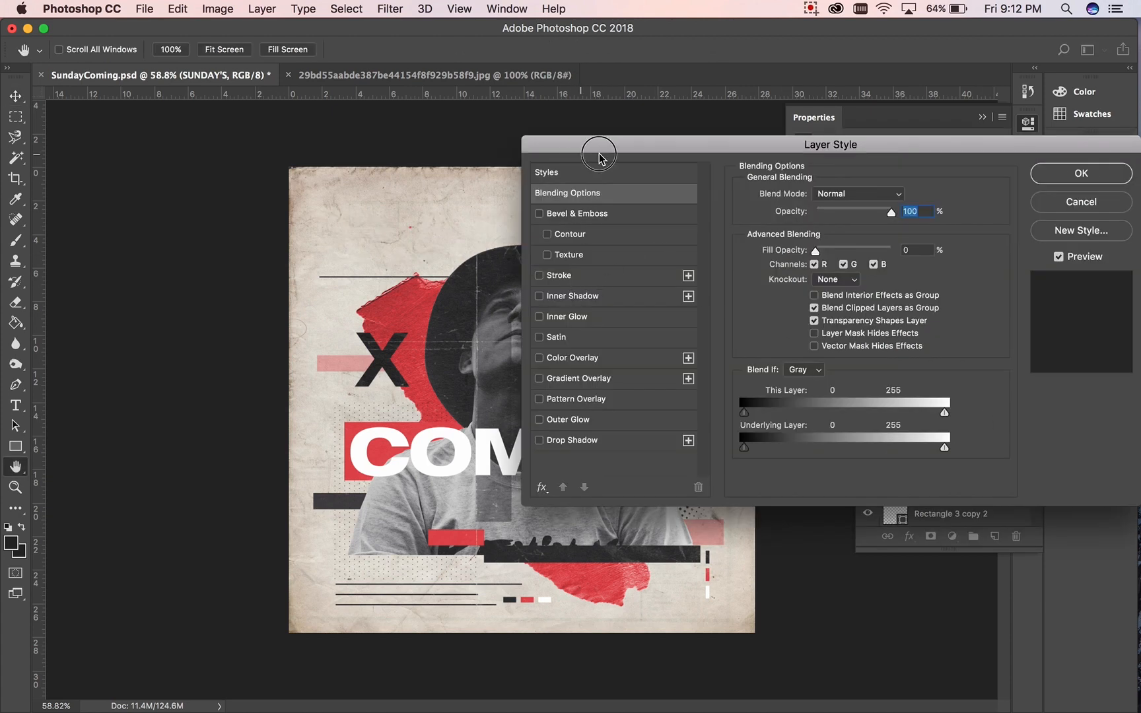
drag(682, 146, 866, 169)
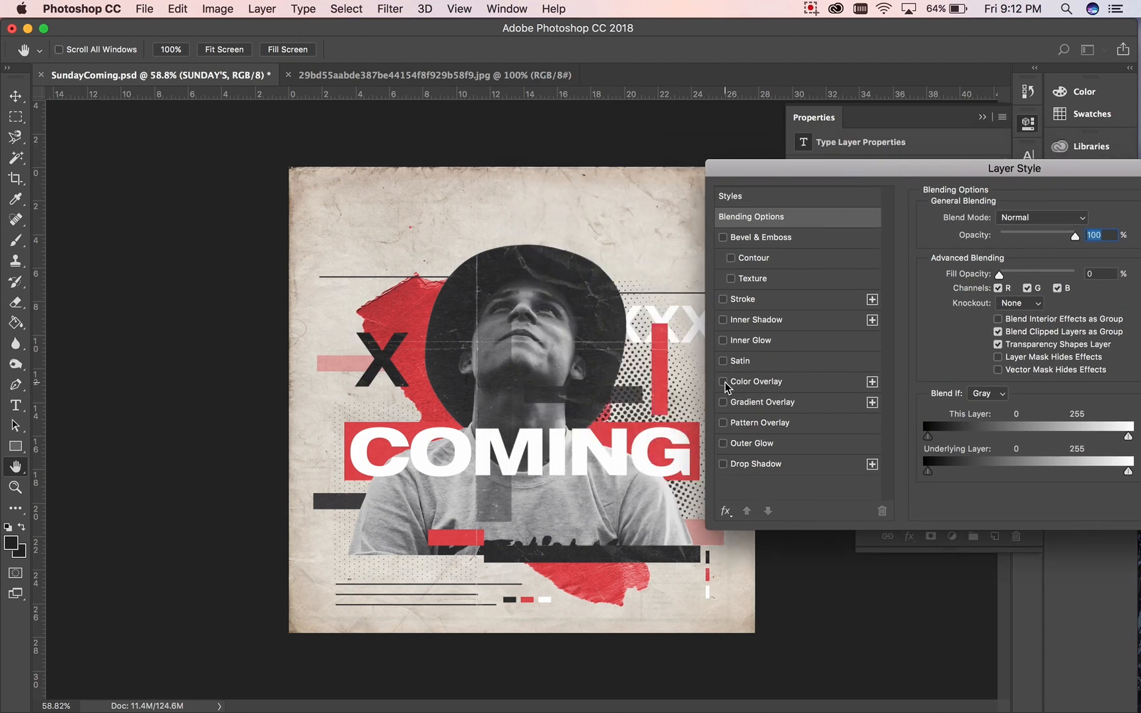
click(724, 300)
click(759, 299)
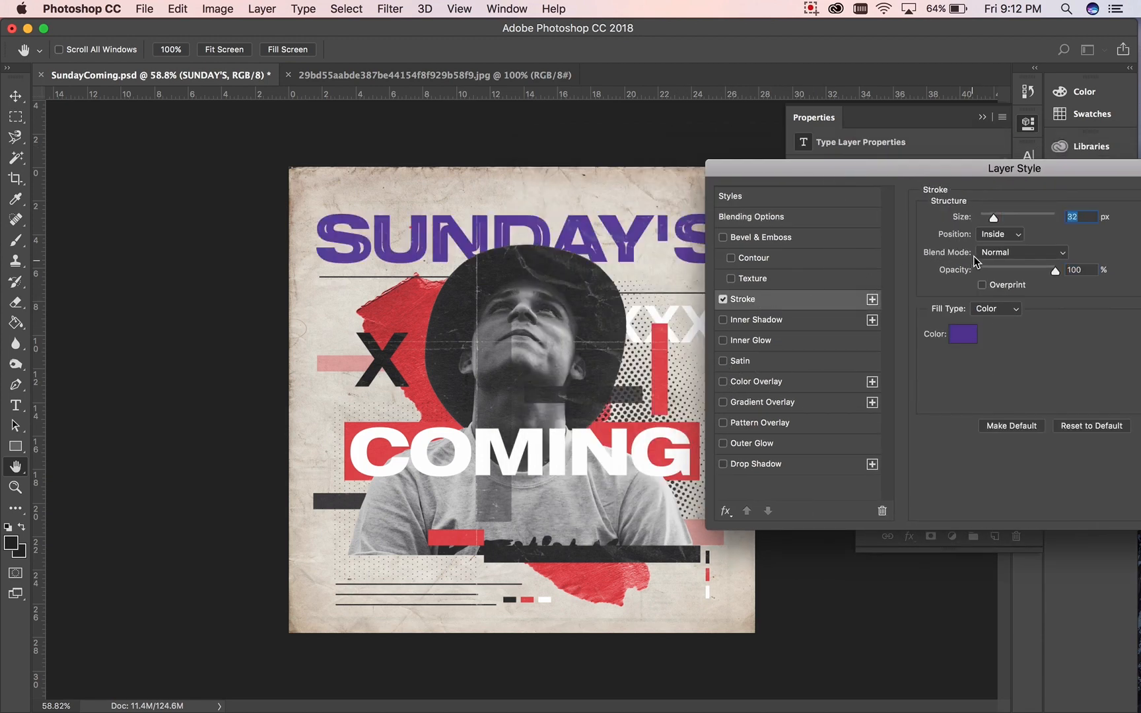
drag(994, 220, 984, 221)
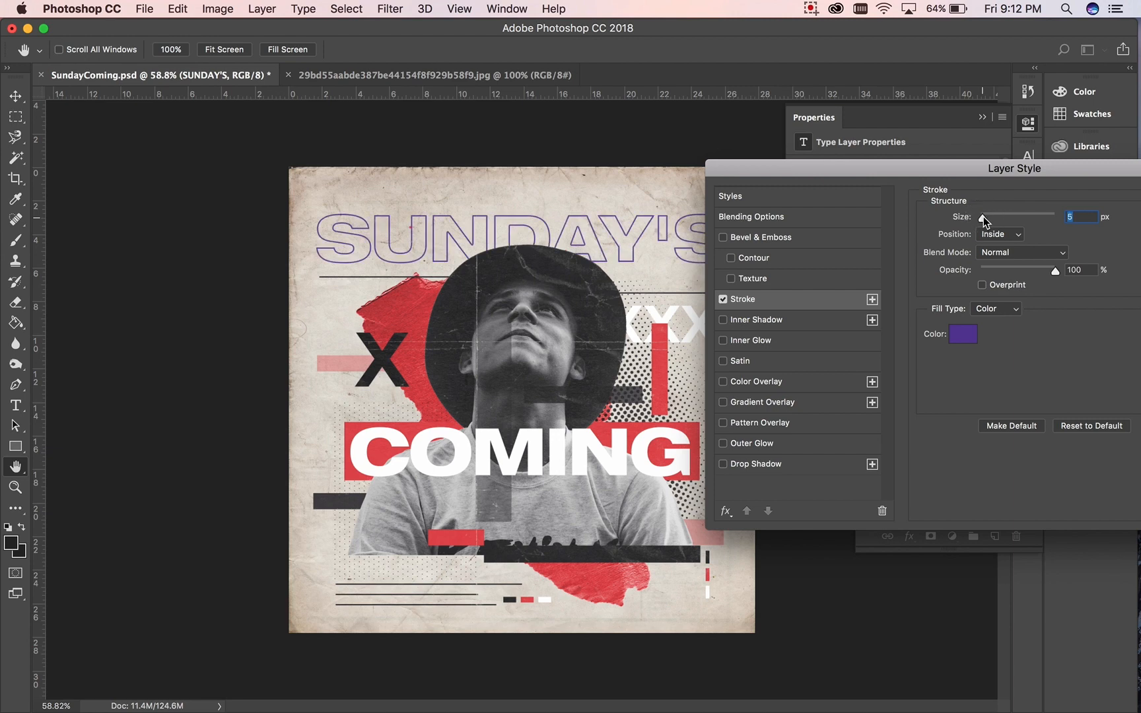
click(1000, 234)
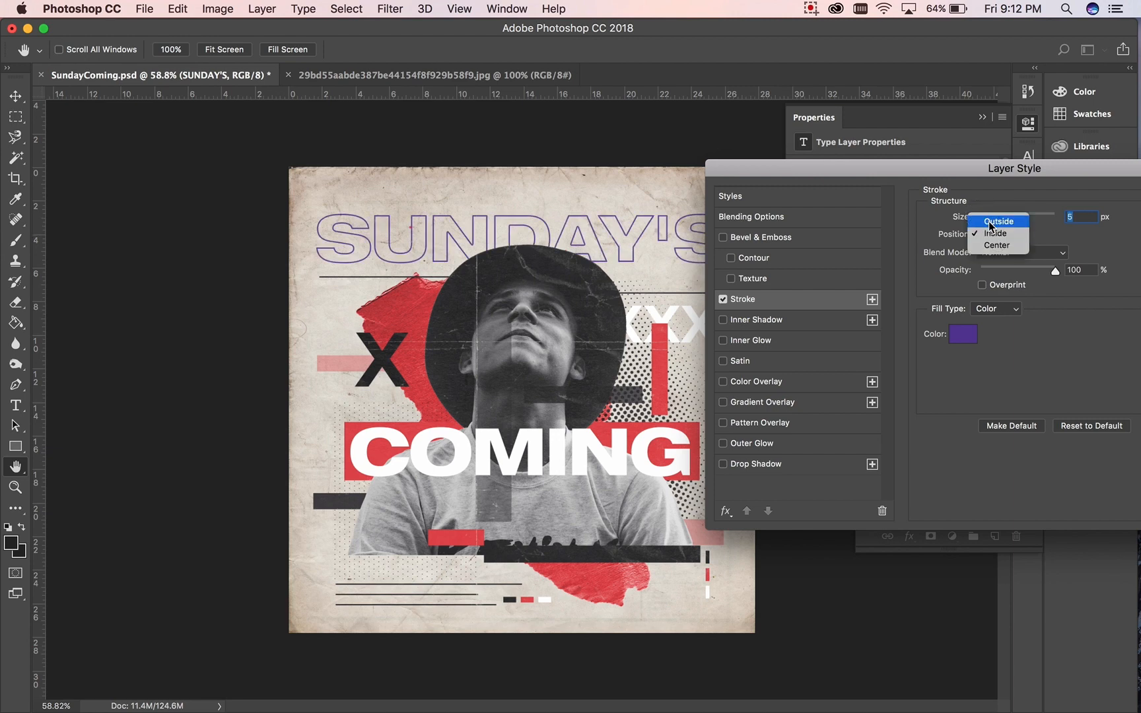
click(989, 222)
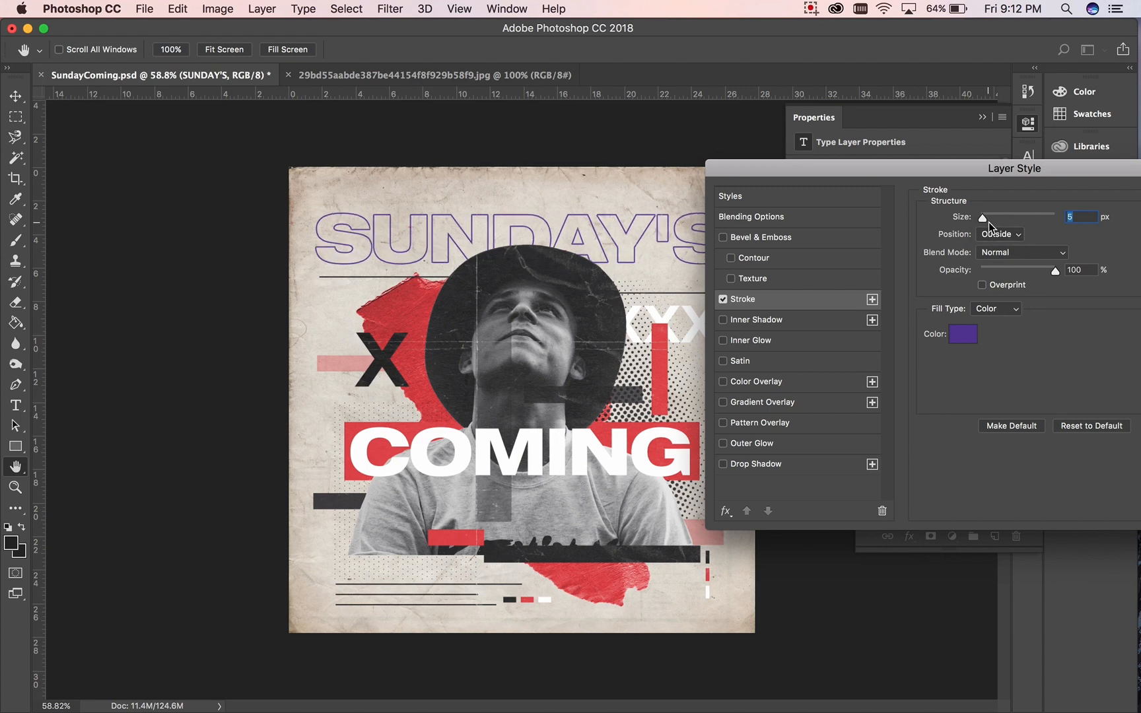
mouse_move(867, 174)
mouse_down()
mouse_move(930, 173)
mouse_move(878, 175)
mouse_up()
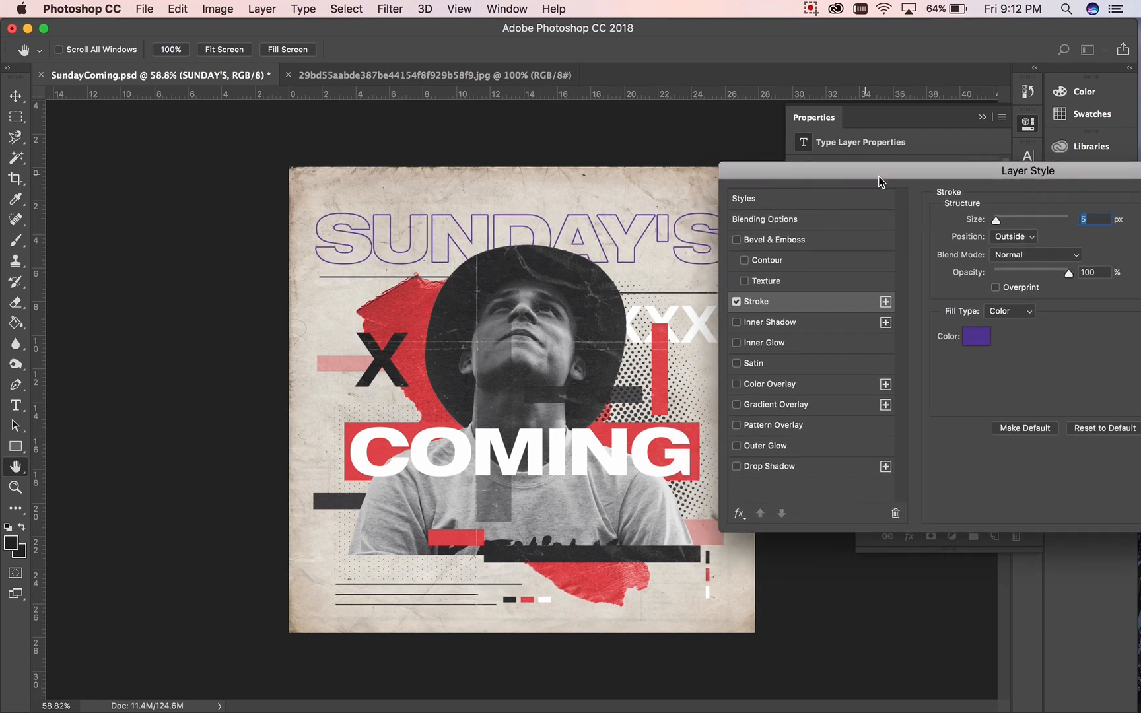
- Change the SUNDAY'S stroke color to dark grey 2c2b30, fine-tune the stroke size and apply the layer style
click(977, 336)
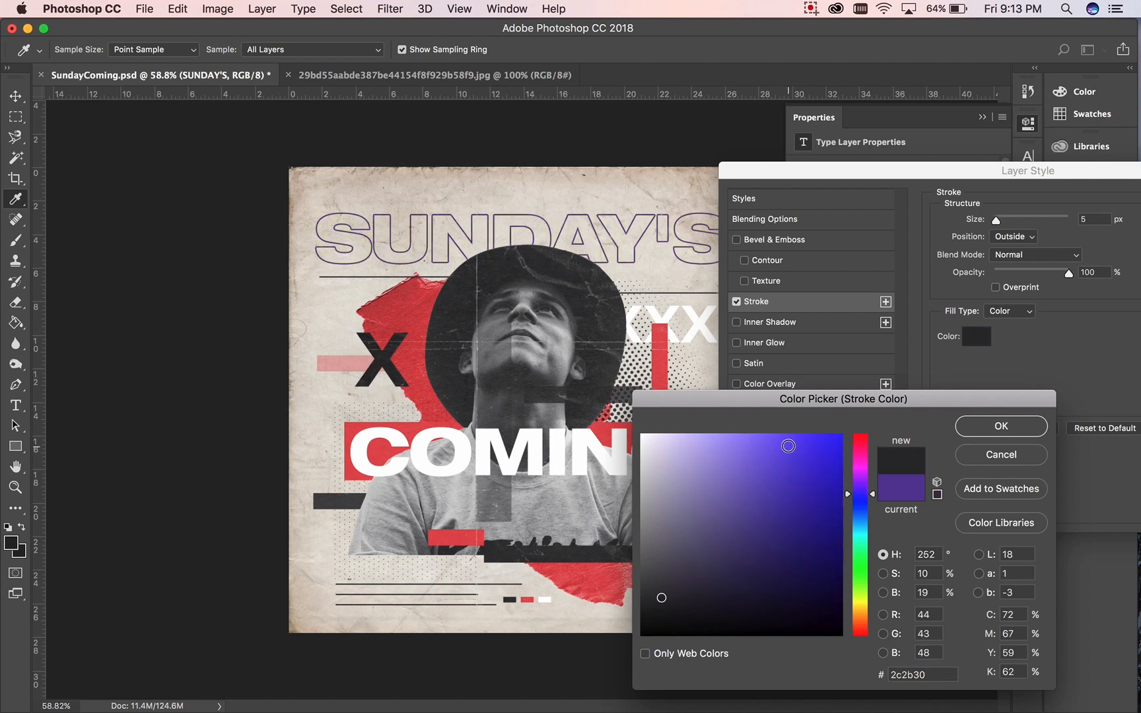
click(1004, 427)
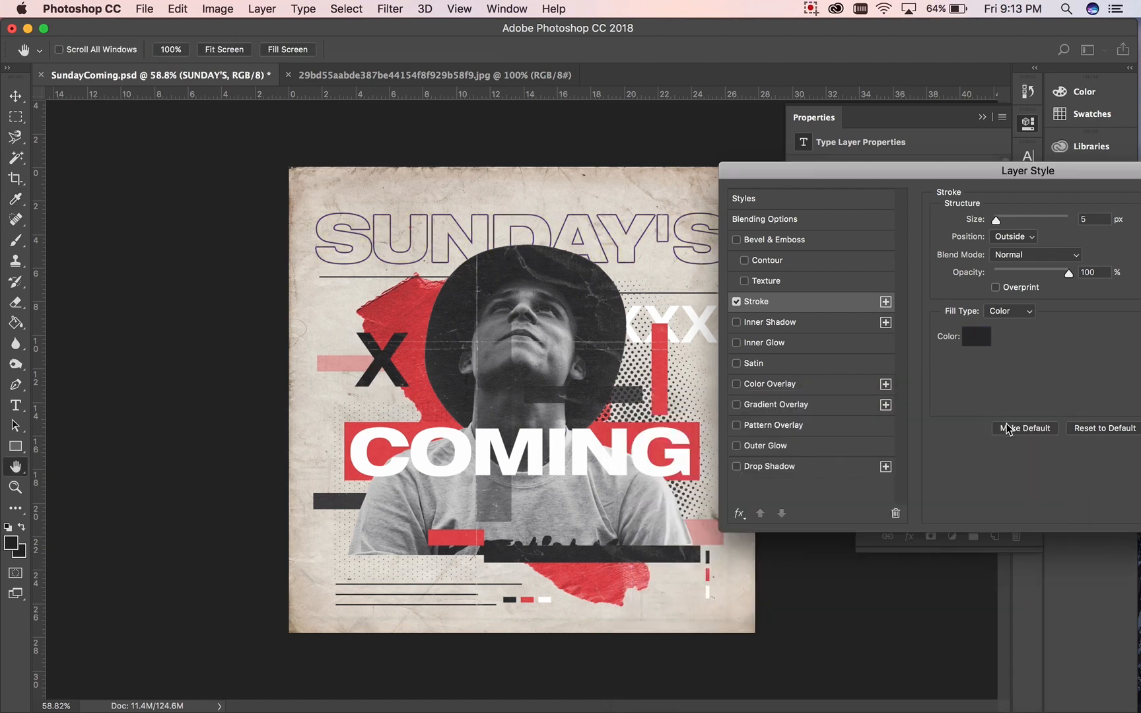
mouse_move(997, 221)
mouse_down()
mouse_move(1021, 221)
mouse_move(997, 225)
mouse_up()
drag(1056, 173, 909, 199)
click(1101, 224)
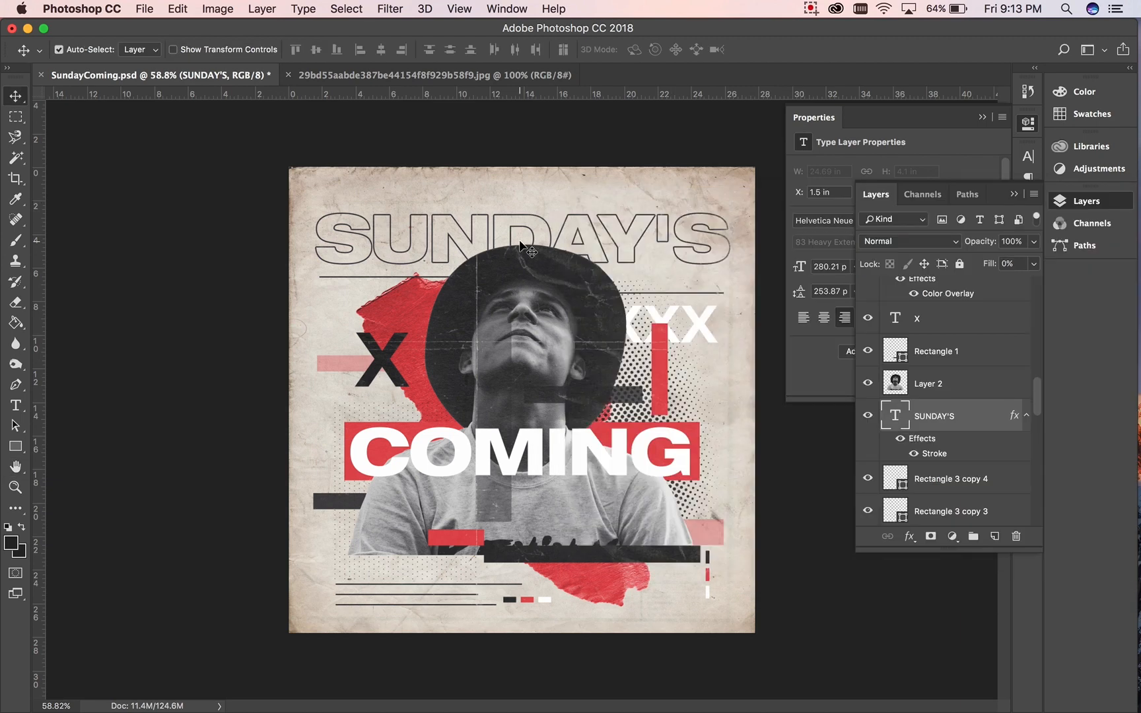
- Select the COMING text layer and set its fill to 0%
click(506, 461)
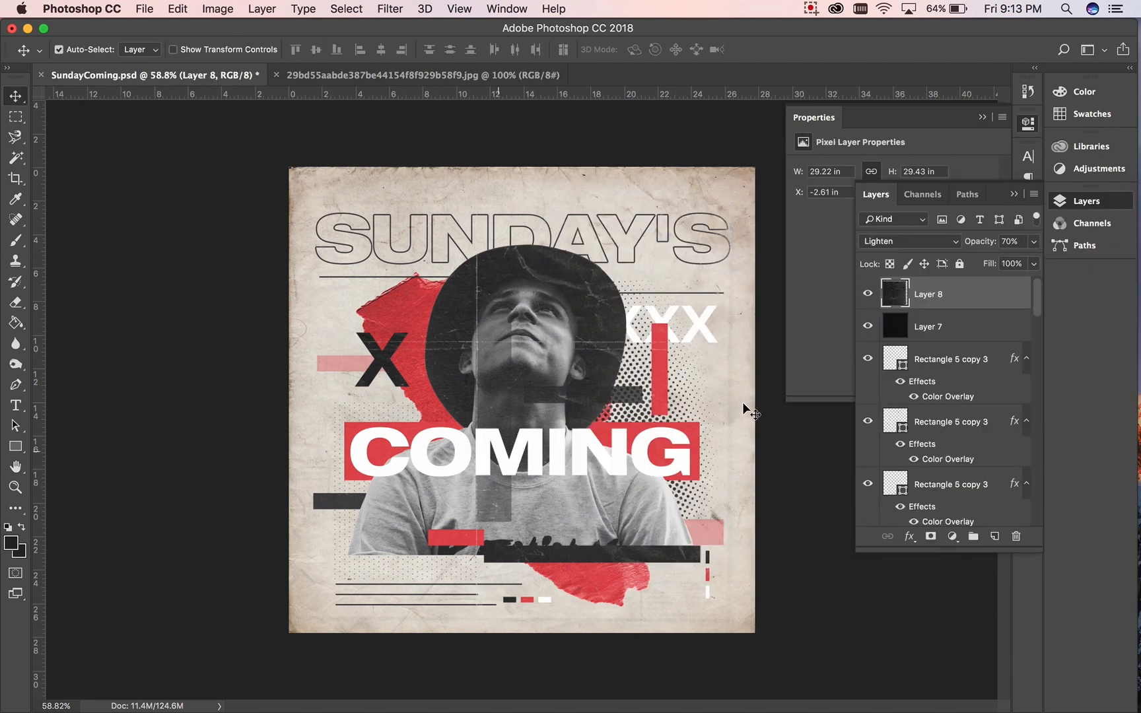
scroll(959, 466, down, 5)
scroll(961, 464, down, 10)
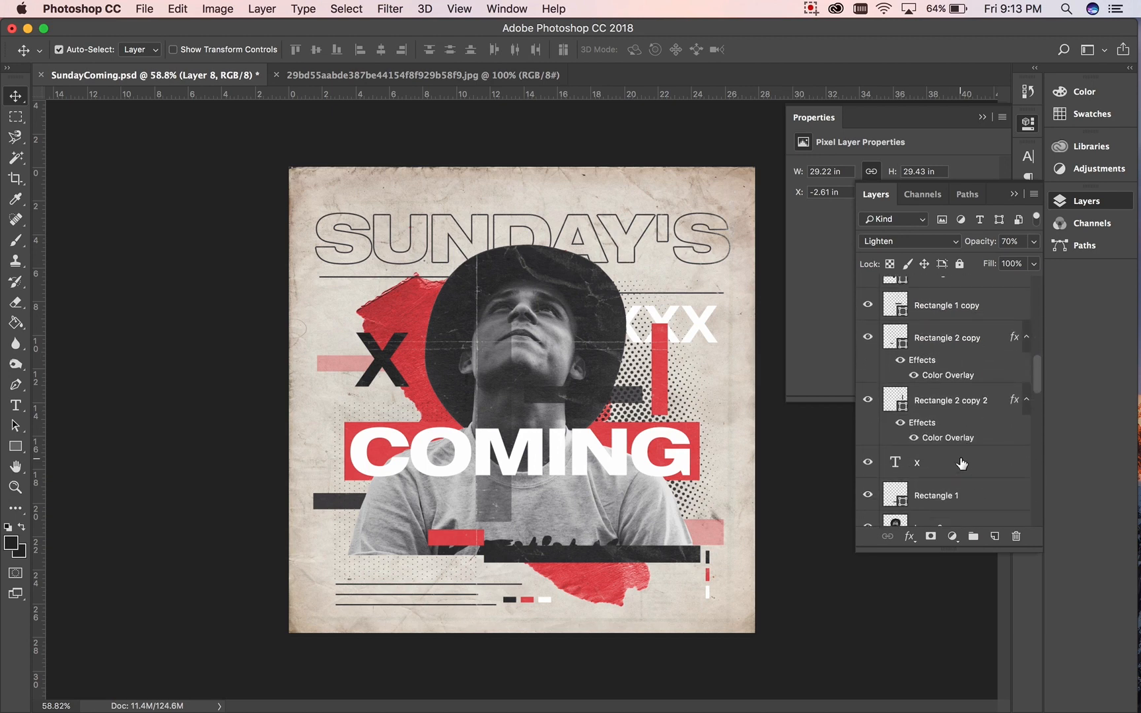
scroll(962, 464, down, 10)
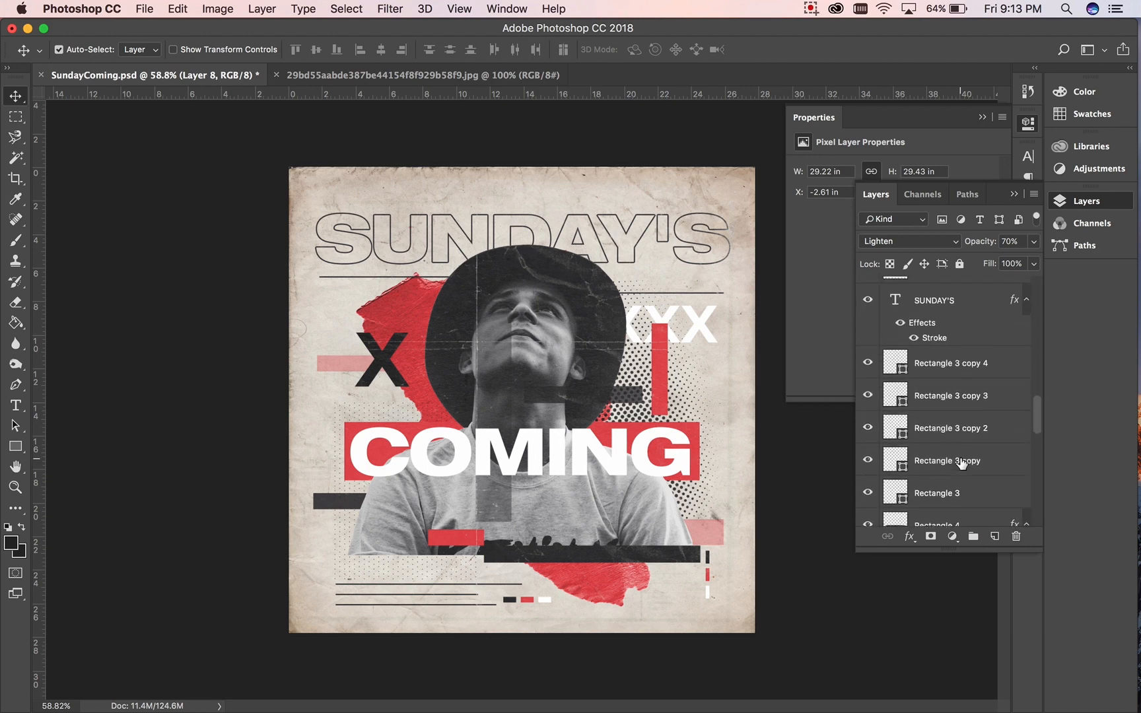
scroll(962, 463, down, 10)
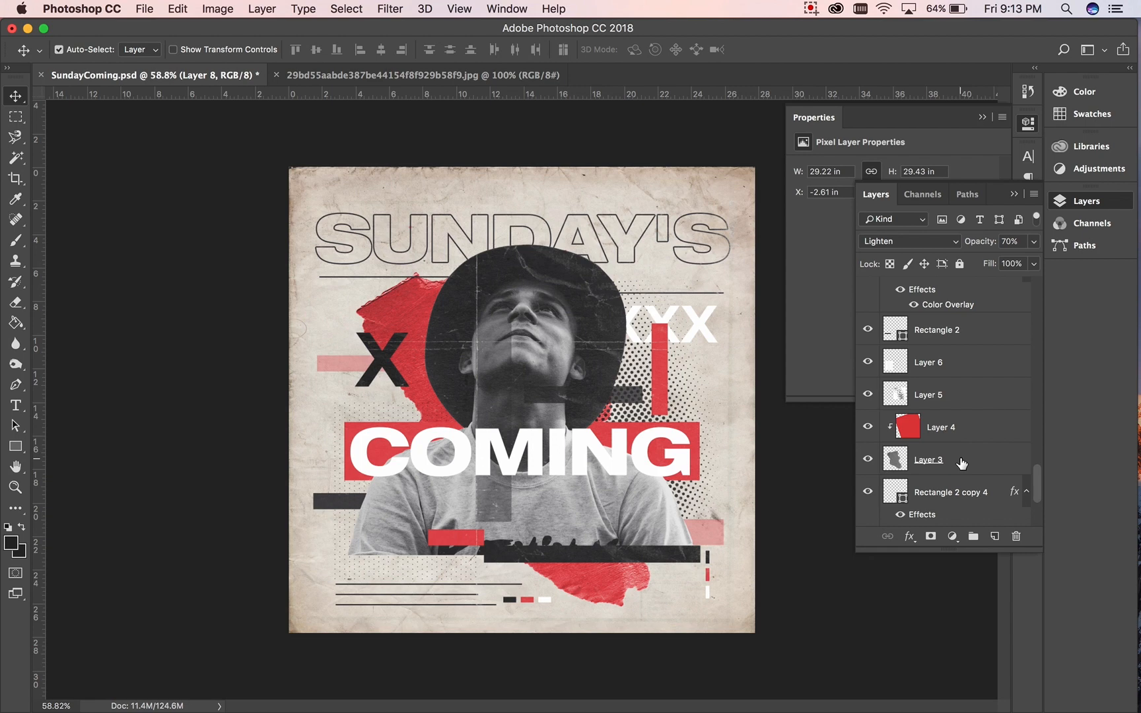
scroll(961, 464, up, 10)
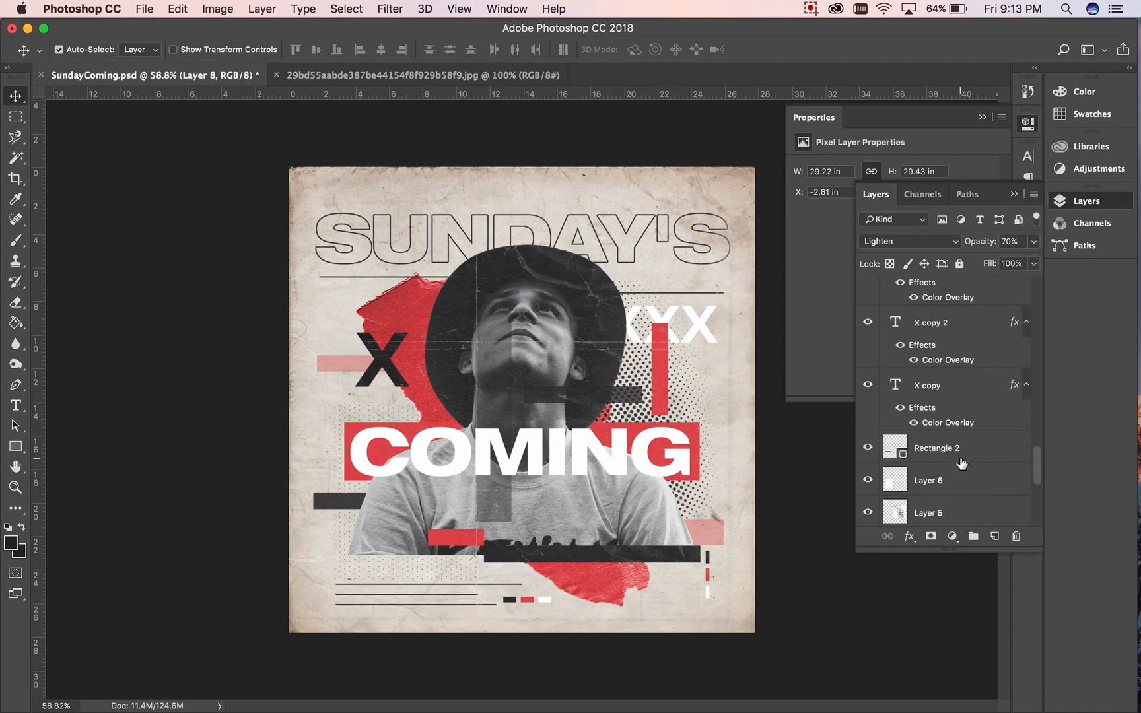
scroll(962, 464, up, 5)
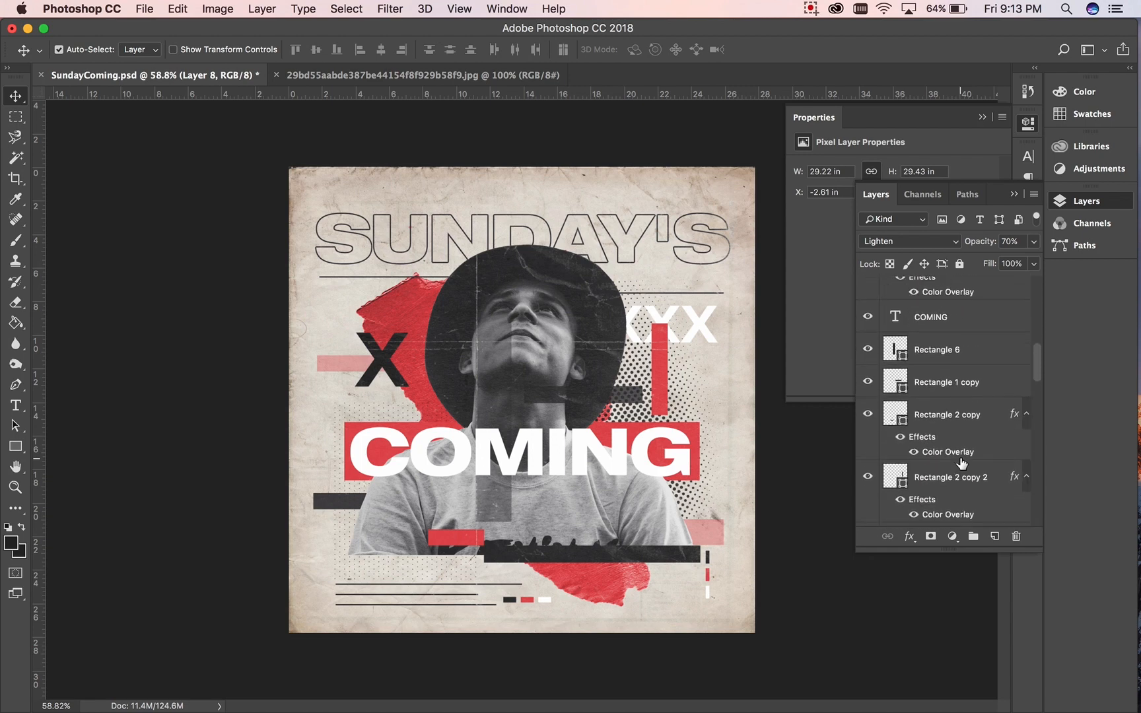
click(971, 351)
click(1035, 264)
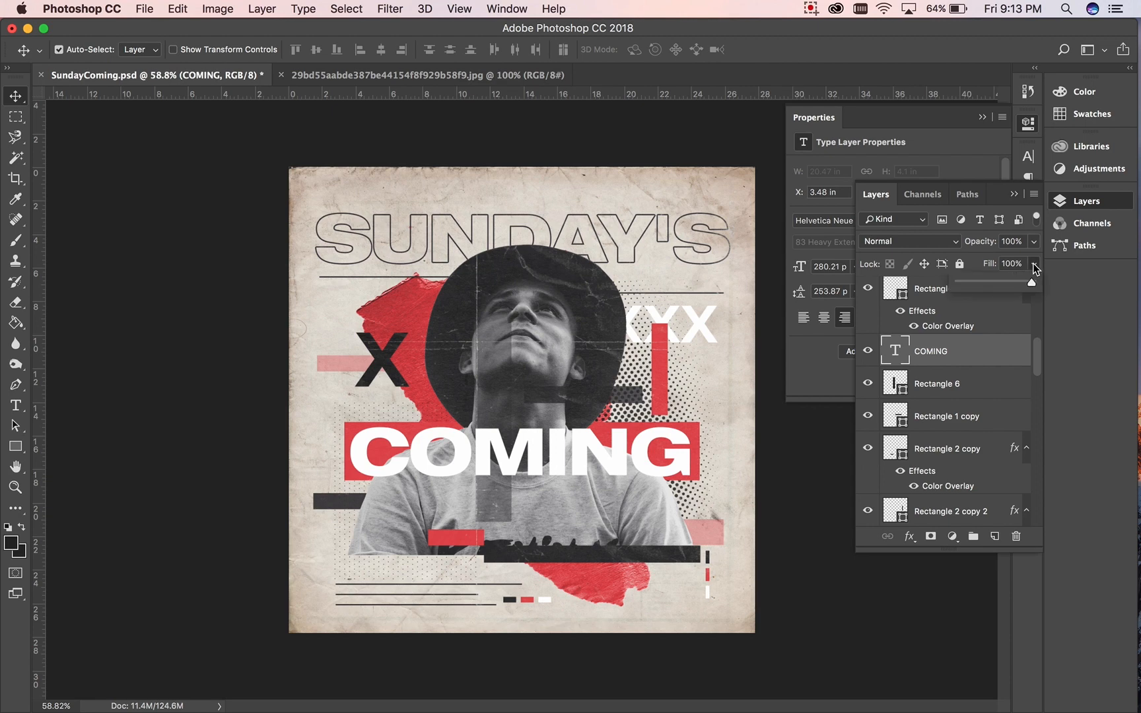
drag(1022, 284, 945, 285)
- Add a white Stroke effect of 5 px, positioned Outside, to the COMING text and apply the layer style
double_click(989, 348)
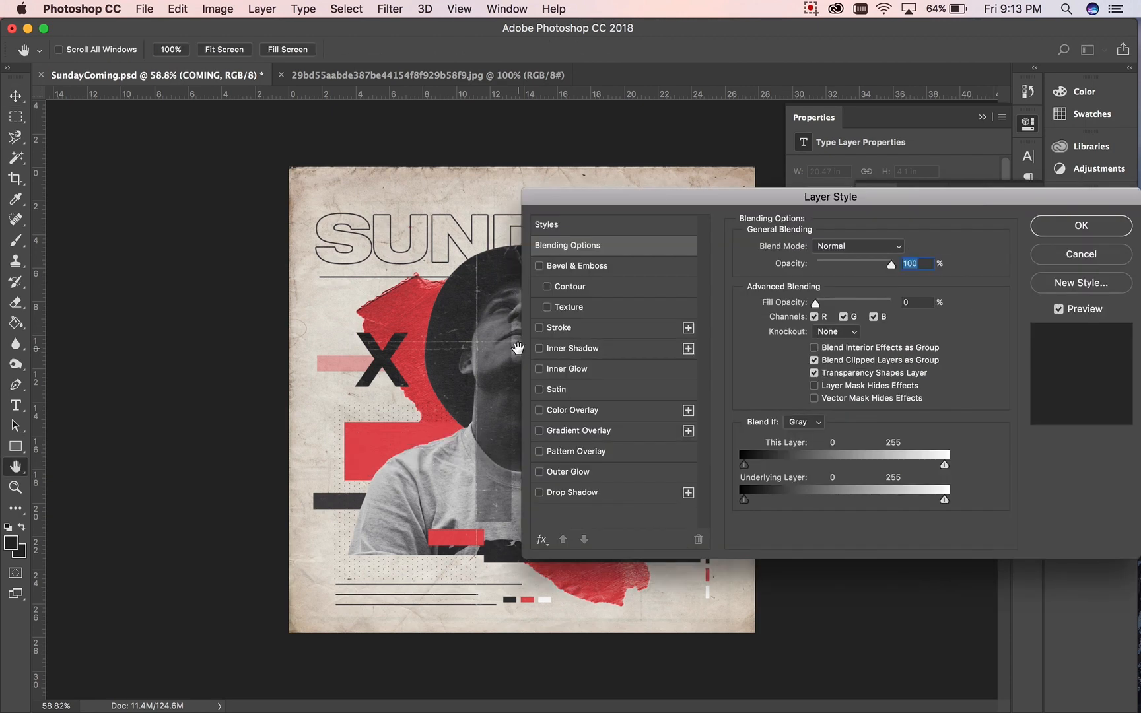
click(547, 329)
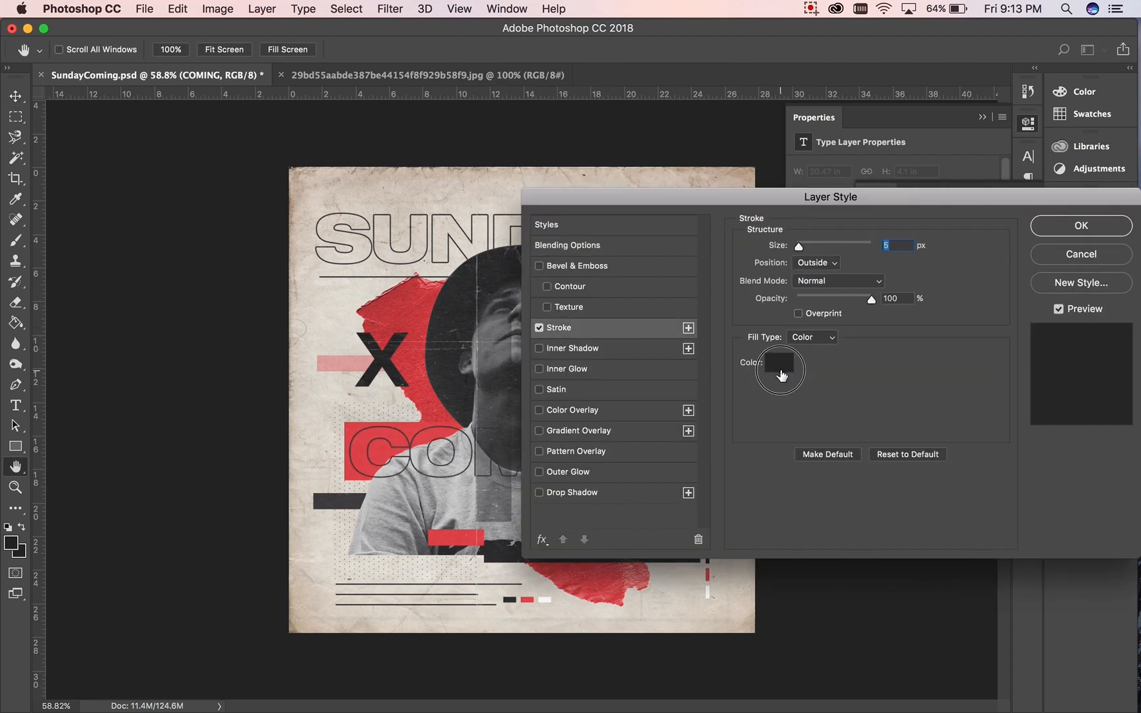
click(779, 363)
click(644, 436)
click(994, 428)
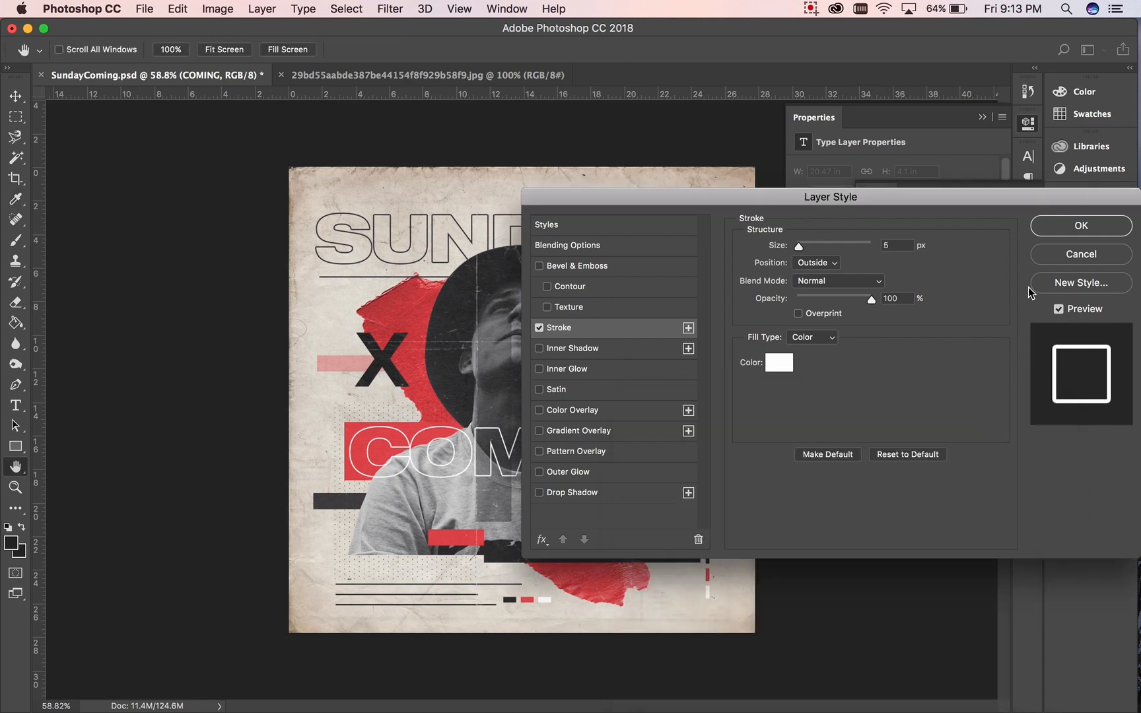
click(1081, 225)
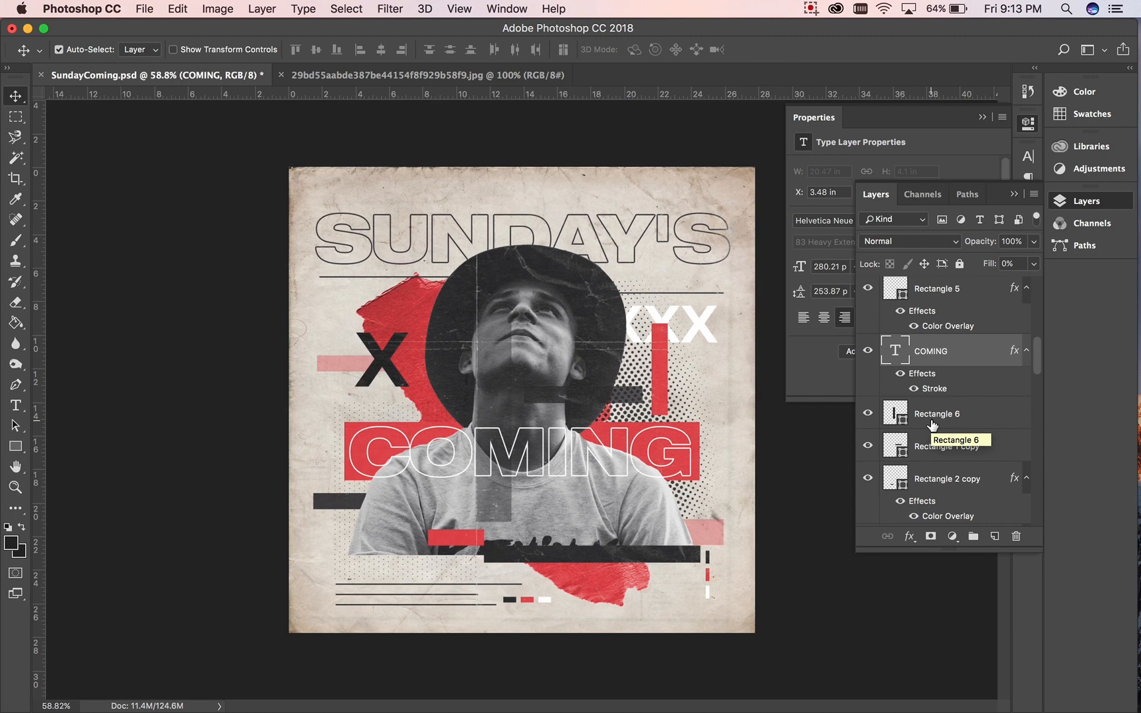
- Turn off the Stroke effect on the SUNDAY'S text layer and set its fill back to 100%
scroll(948, 411, up, 5)
scroll(948, 411, down, 5)
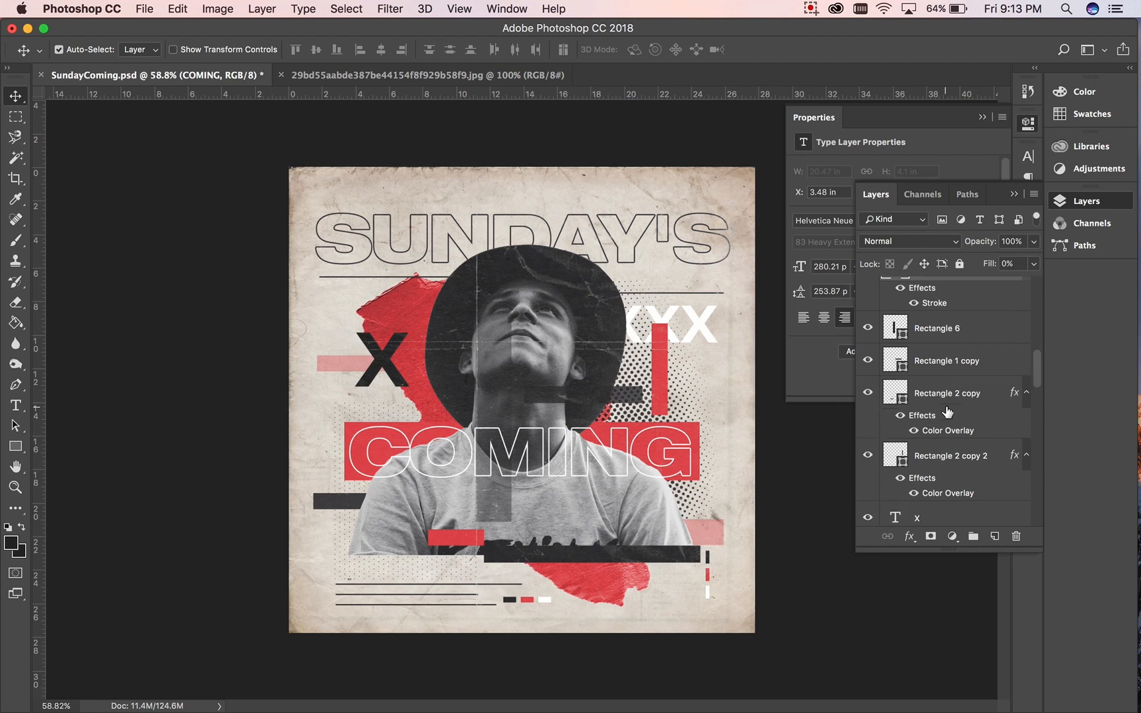
scroll(948, 411, down, 5)
click(975, 374)
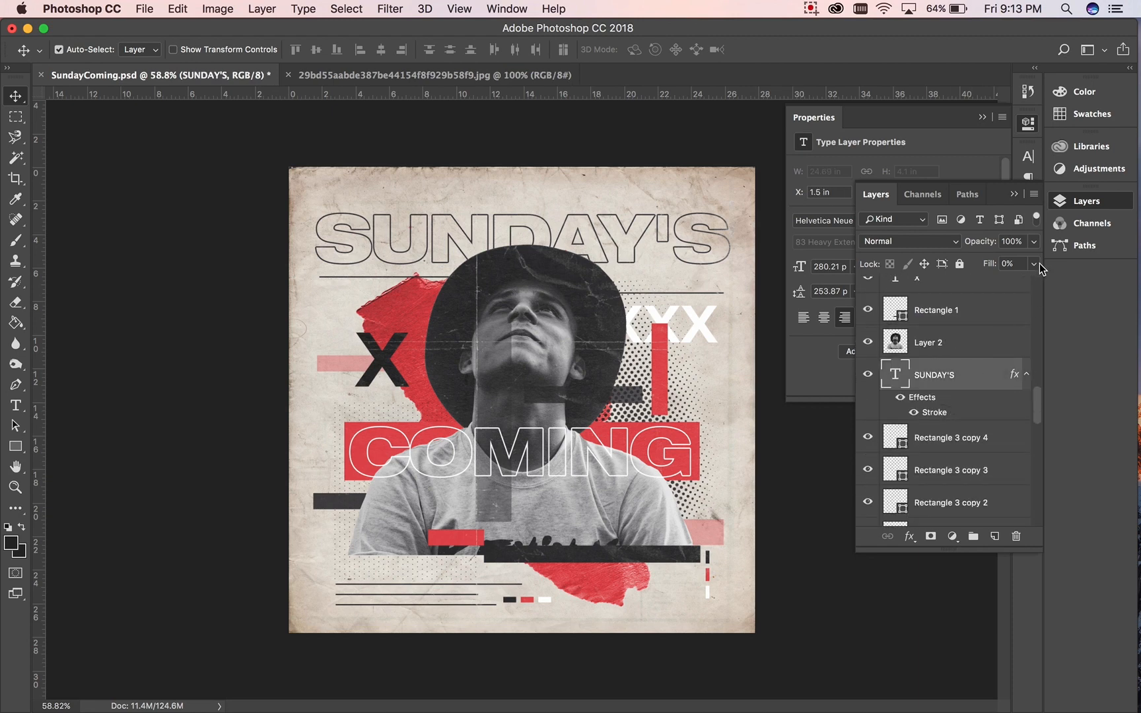
double_click(976, 375)
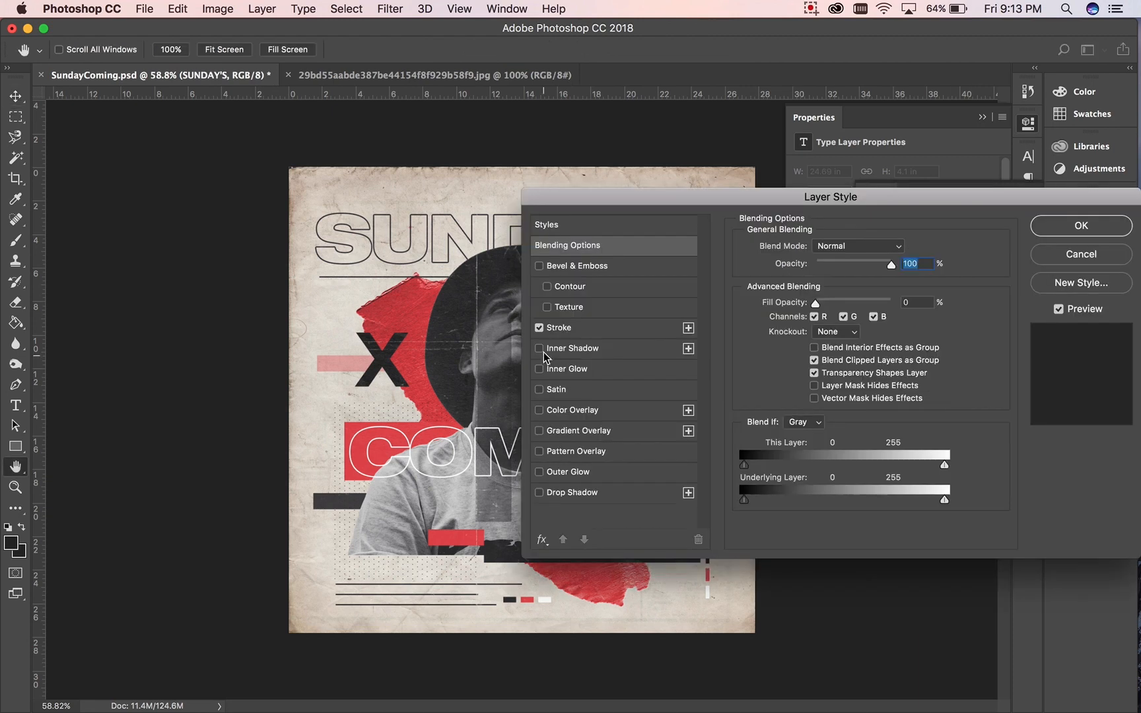
click(1049, 227)
drag(1034, 265, 1066, 281)
click(987, 341)
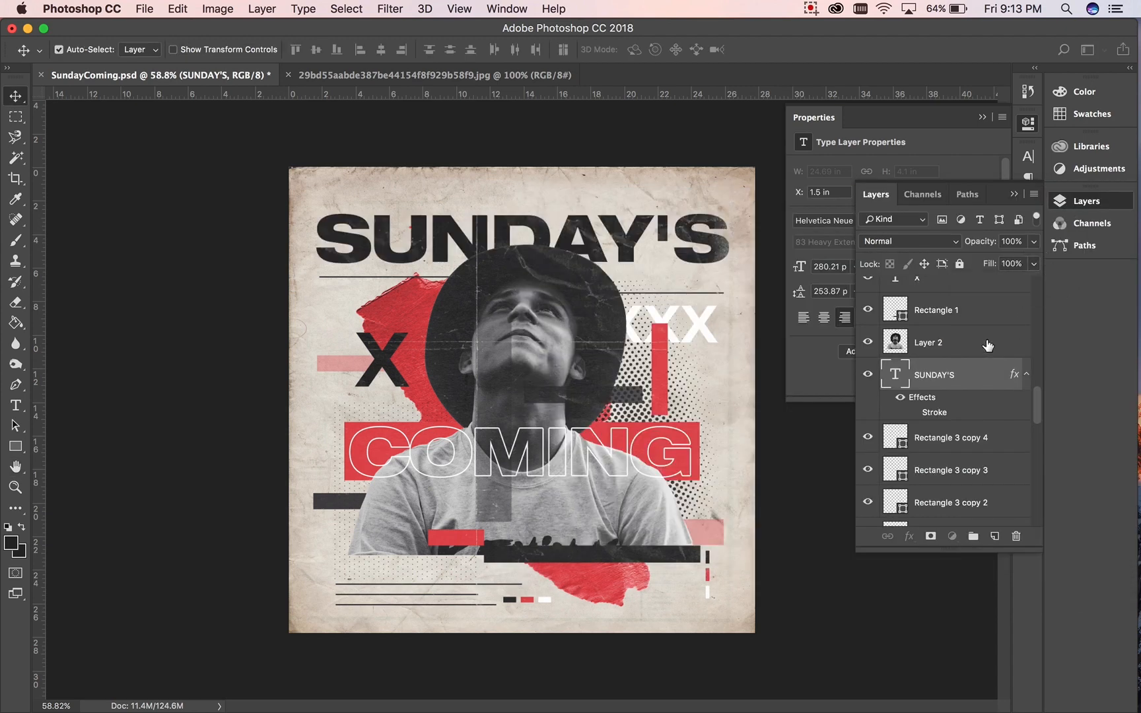
click(987, 344)
click(1014, 193)
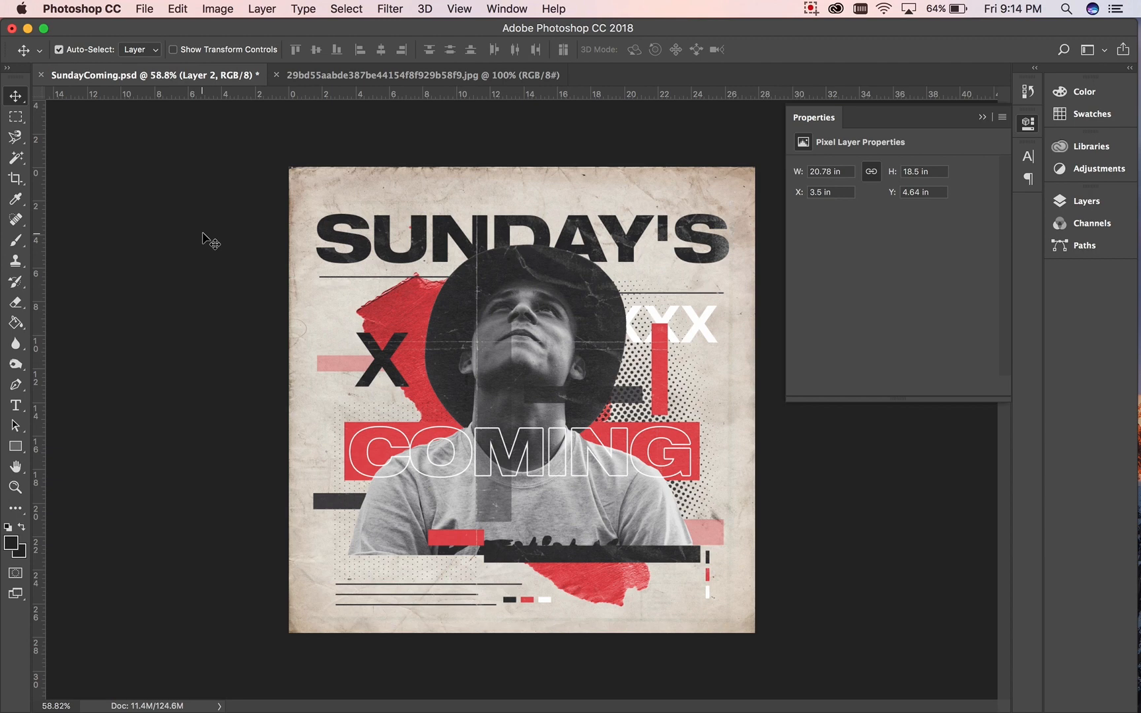
- Set the tracking of the letter C in the COMING text to 0 and commit the text edit
click(15, 405)
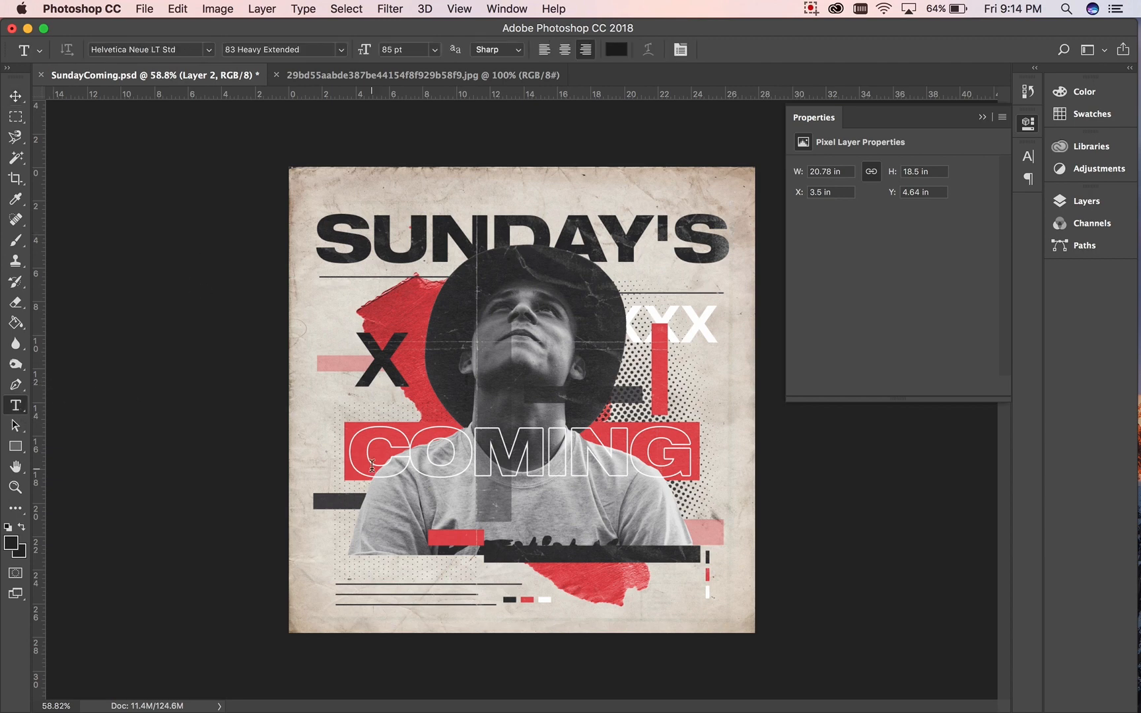
drag(393, 454, 347, 456)
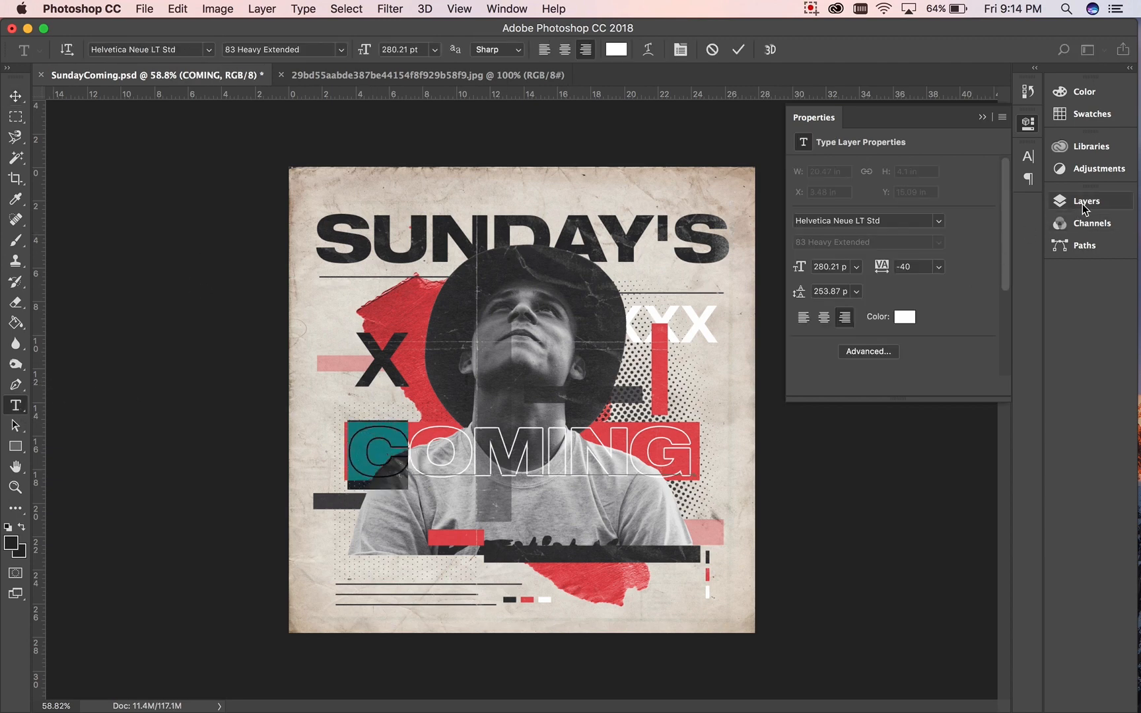
click(1029, 156)
click(962, 215)
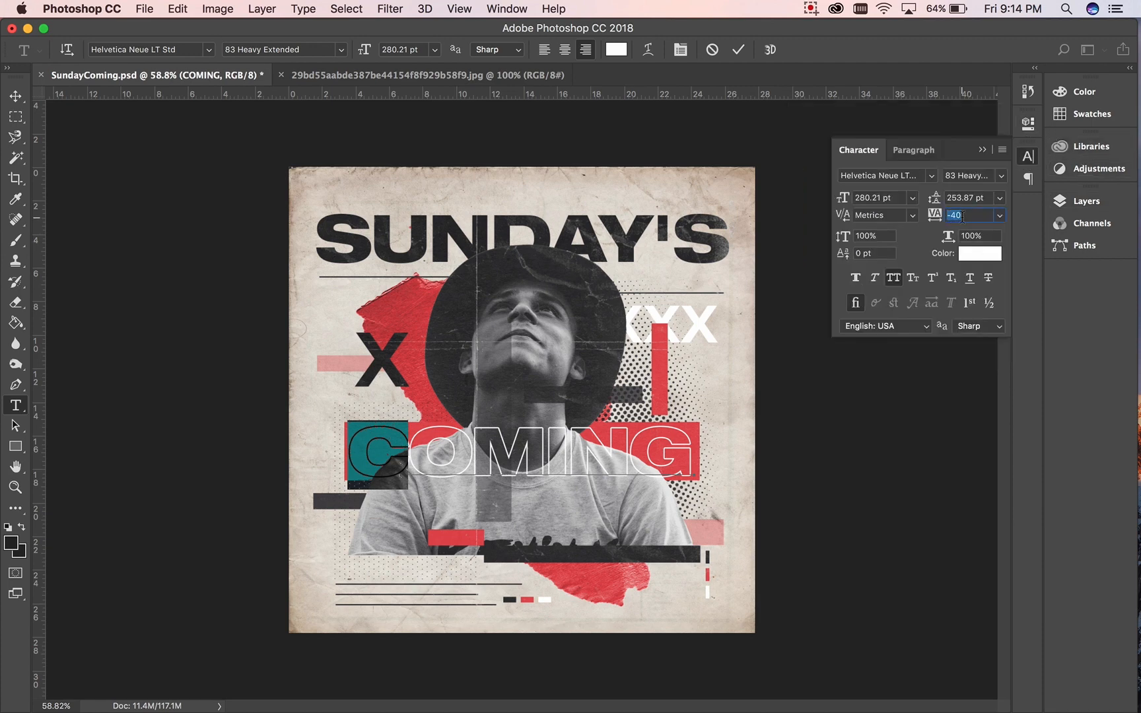
text(0)
key(Return)
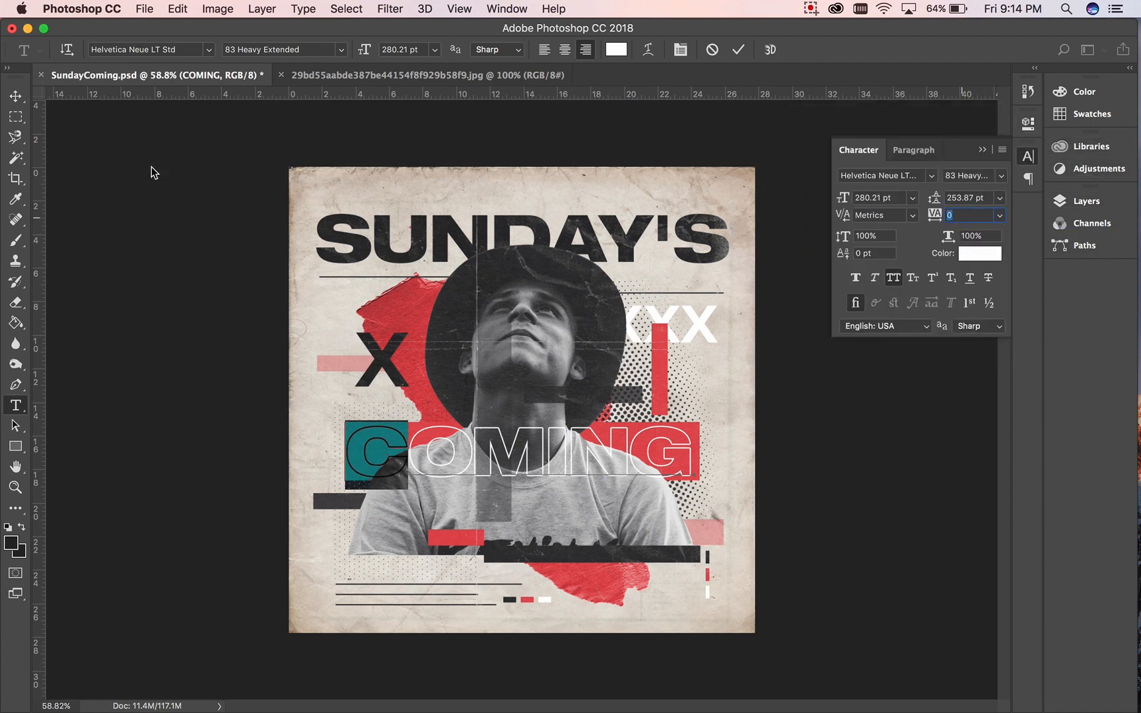
click(20, 105)
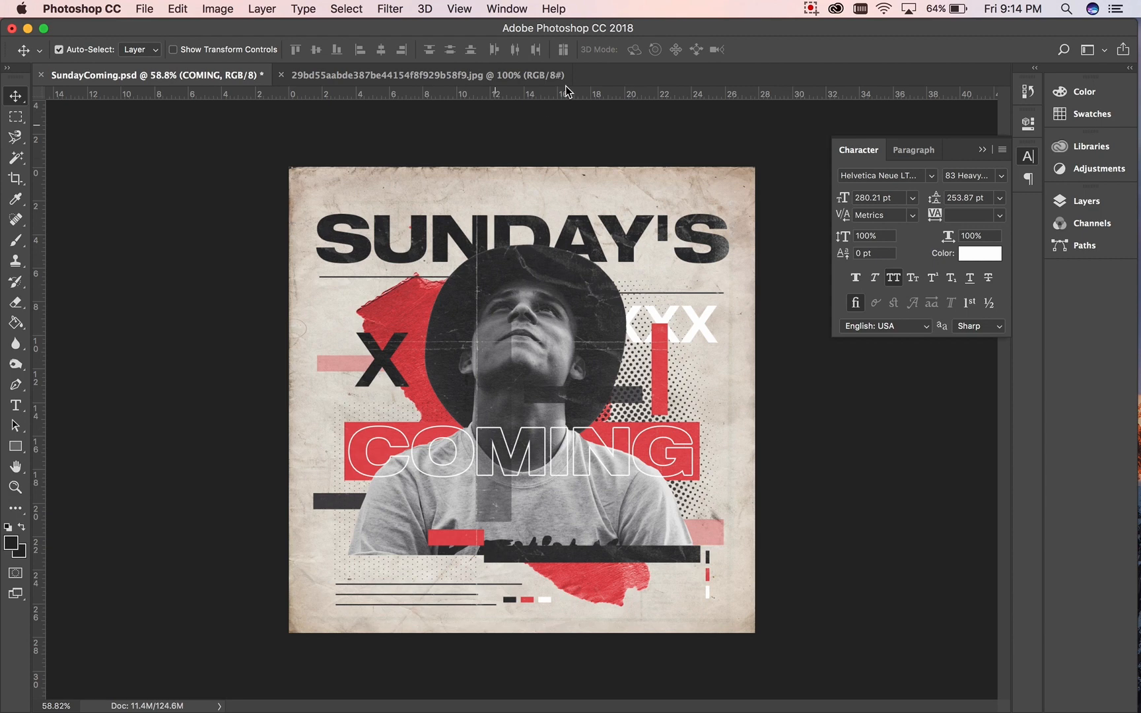
click(813, 9)
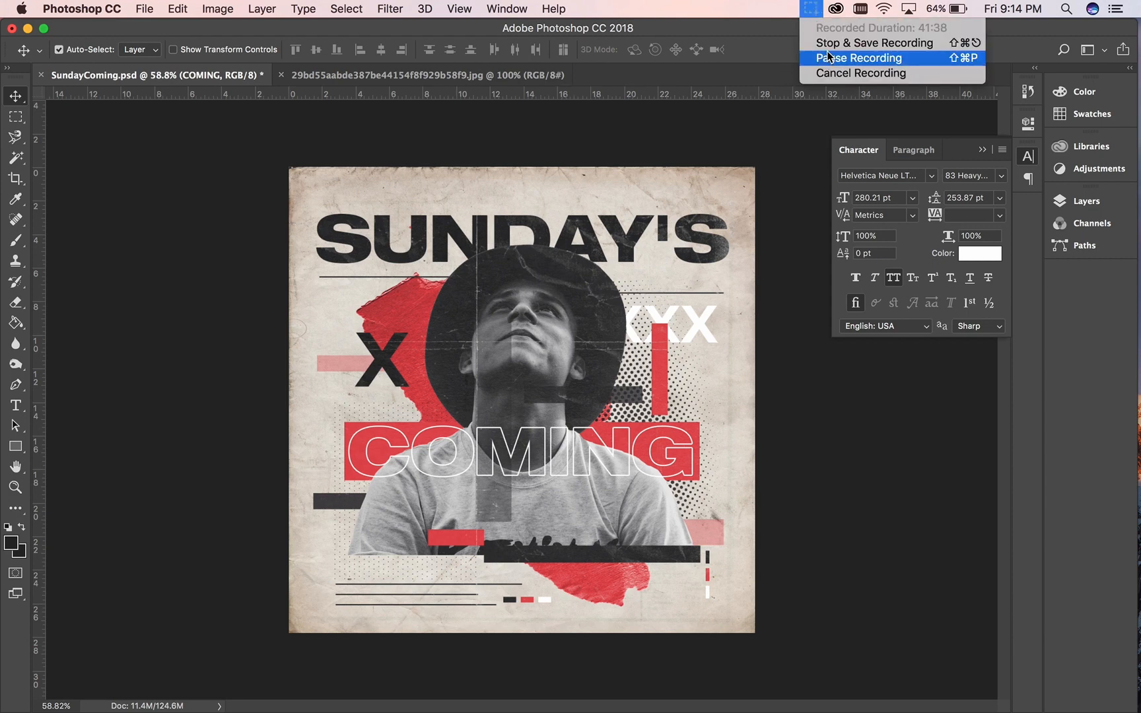